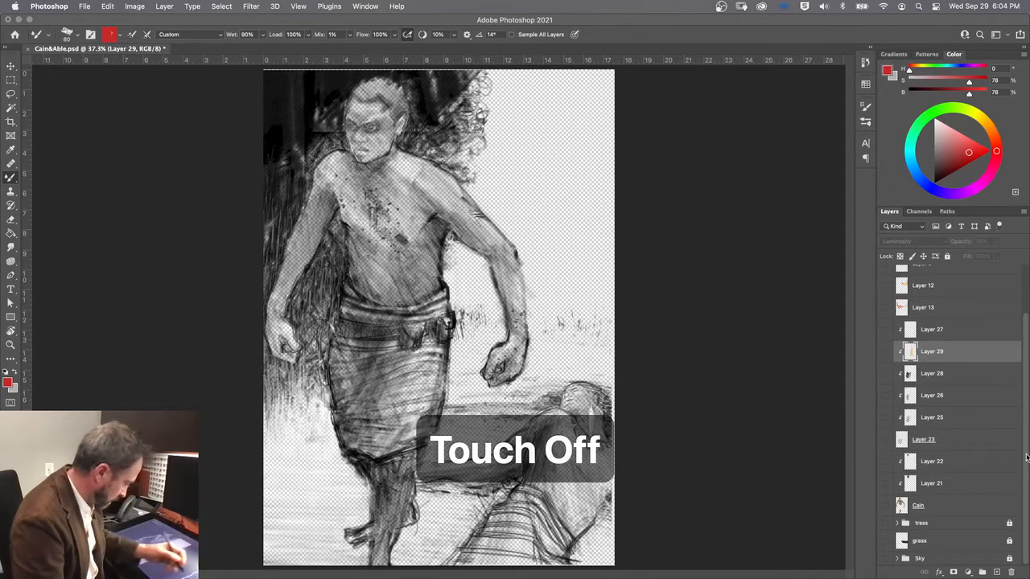
Step: Show the Sky group and hide the Layer 3 sketch so only the painted sky remains
click(886, 558)
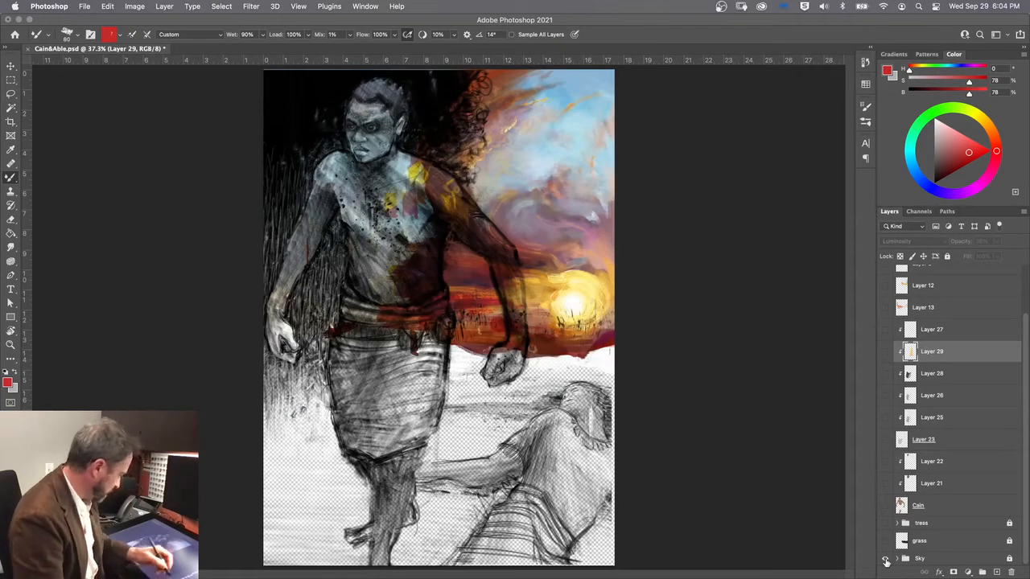
scroll(925, 402, up, 3)
click(886, 299)
click(886, 299)
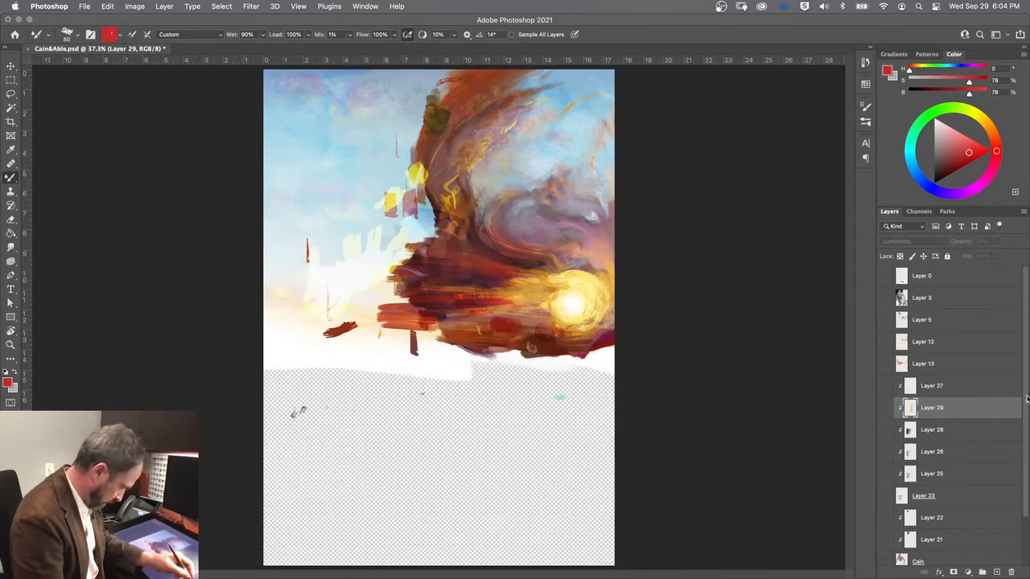
Step: Examine the sky and sun painting up close and show the grass layer in front of it
drag(1027, 399, 1027, 433)
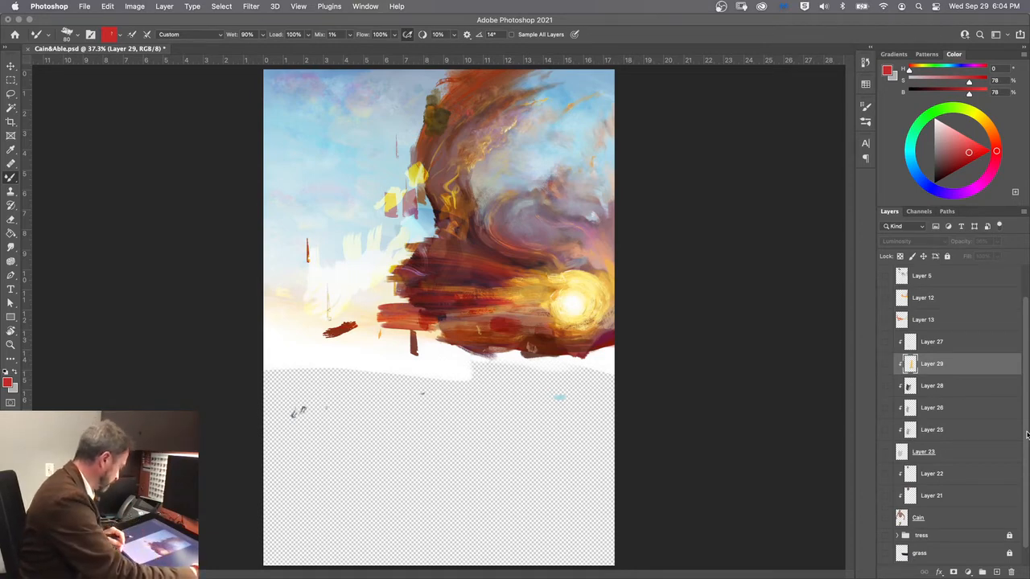
scroll(436, 315, up, 8)
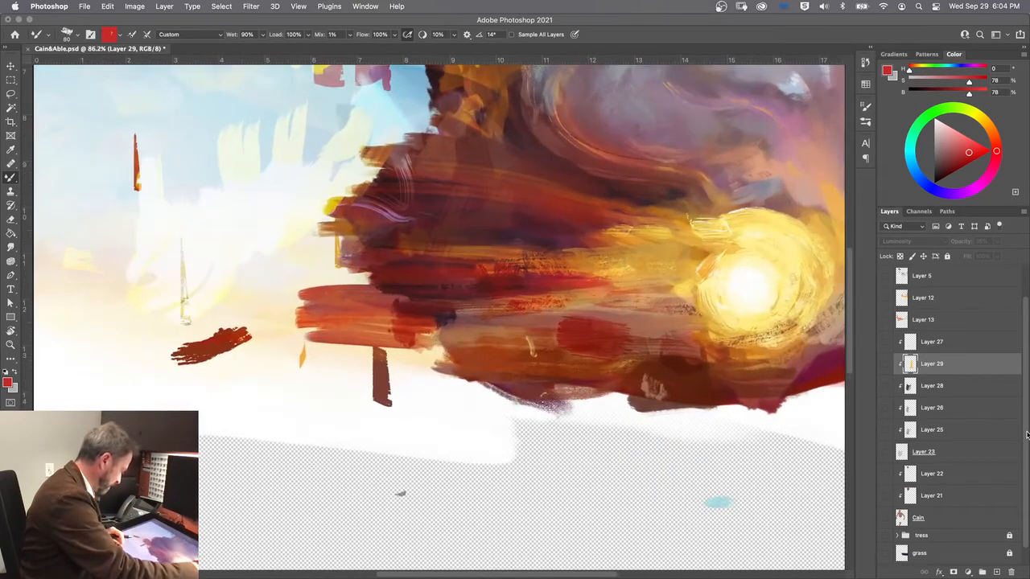
mouse_move(515, 288)
mouse_down()
mouse_move(457, 444)
mouse_move(424, 481)
mouse_up()
mouse_move(450, 270)
mouse_down()
mouse_move(426, 455)
mouse_move(442, 230)
mouse_move(467, 276)
mouse_move(486, 376)
mouse_move(482, 329)
mouse_move(511, 230)
mouse_move(511, 241)
mouse_up()
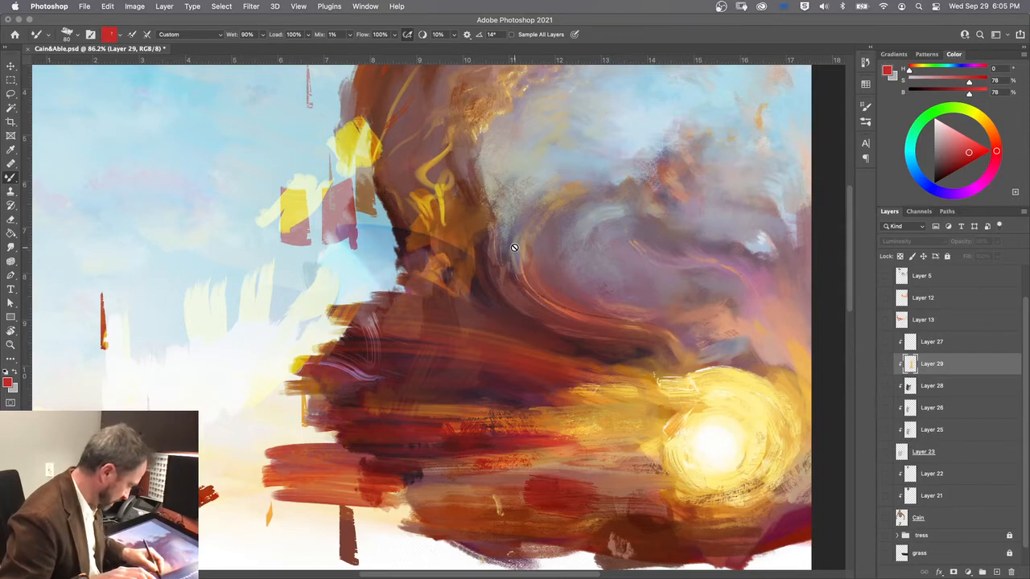
drag(1026, 520, 1026, 553)
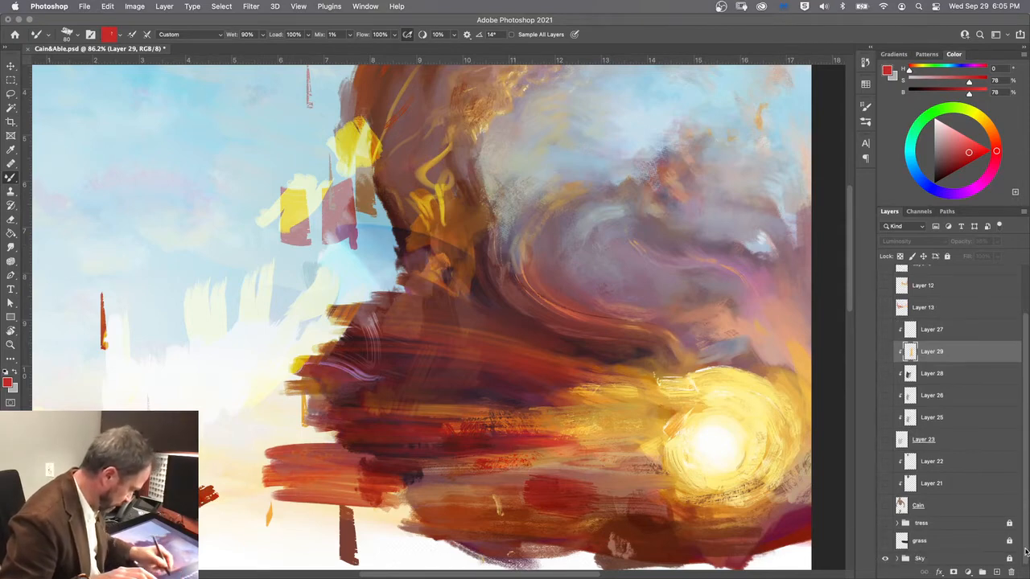
click(885, 542)
drag(441, 504, 426, 358)
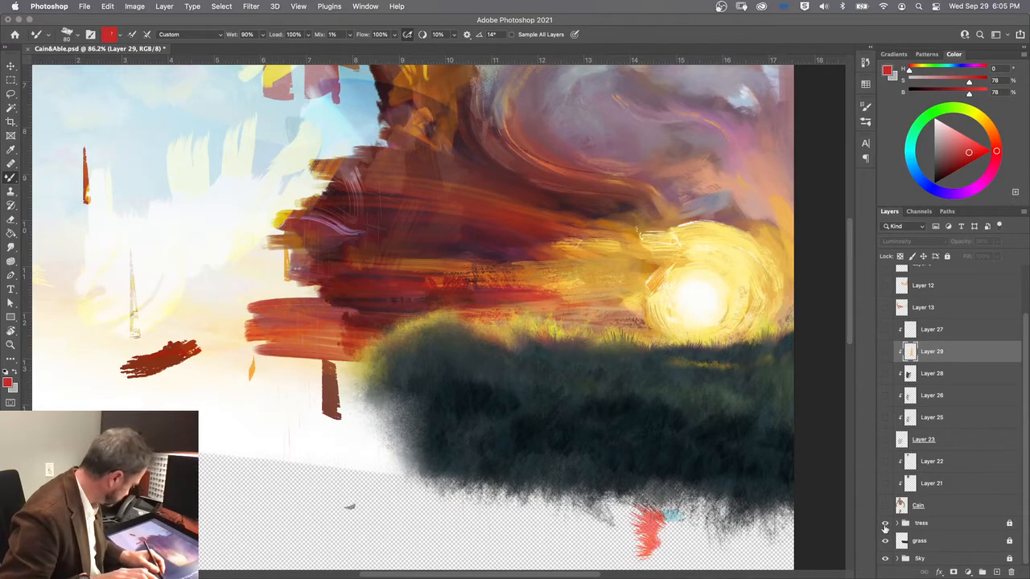
Step: Show the tress group and examine the dark foliage along the sky's edge
click(886, 525)
drag(475, 292, 563, 513)
drag(465, 385, 503, 470)
mouse_move(228, 301)
mouse_down()
mouse_move(225, 416)
mouse_move(194, 340)
mouse_up()
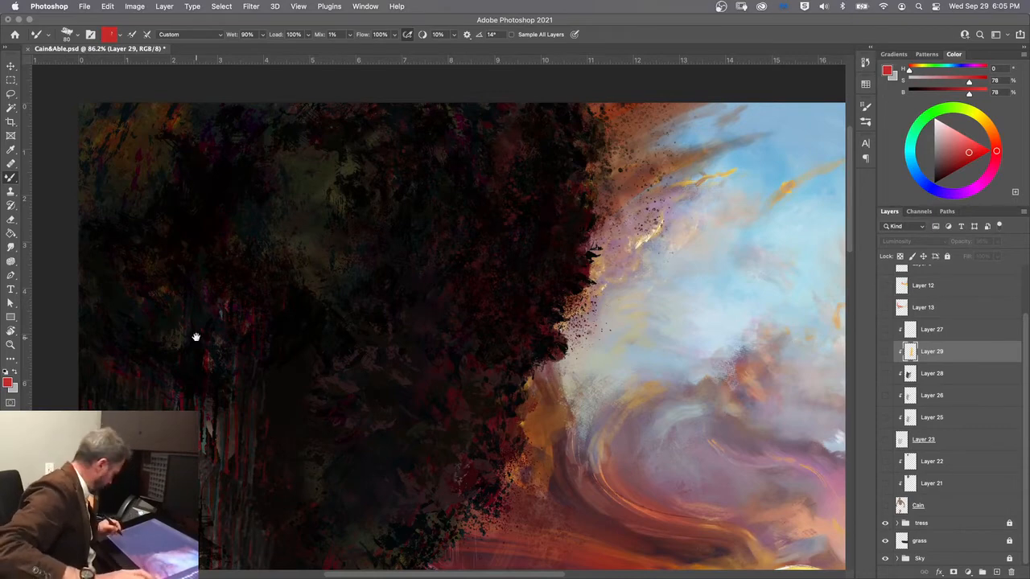
drag(143, 503, 117, 439)
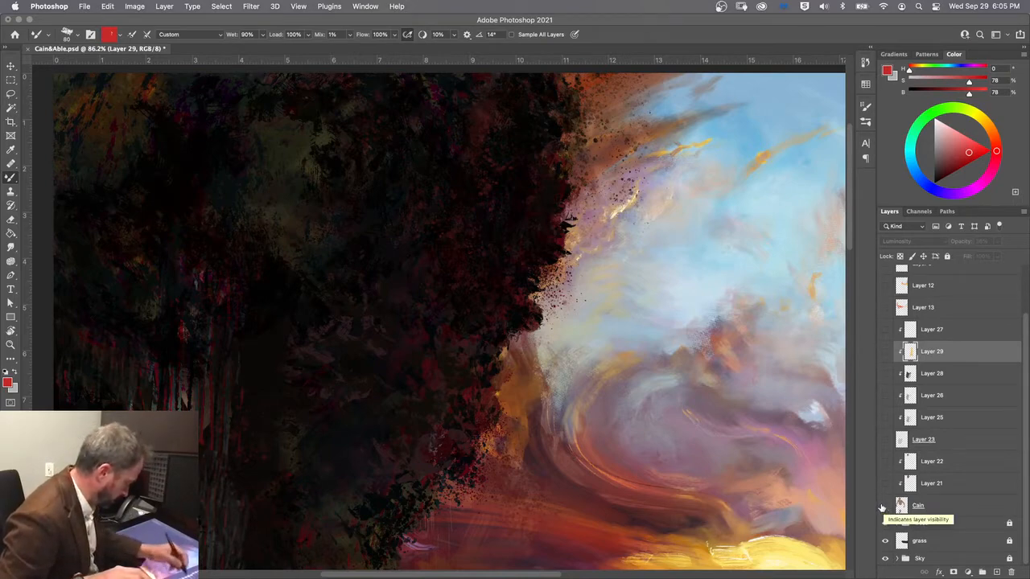
Step: Show the Layer 3 sketch over the painted sky, grass and trees
scroll(889, 386, up, 3)
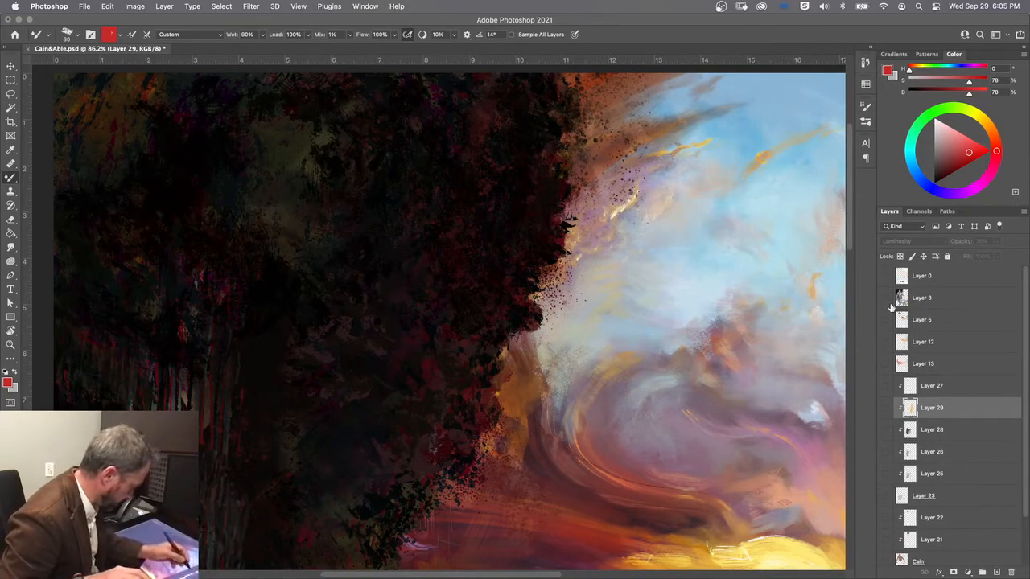
click(885, 297)
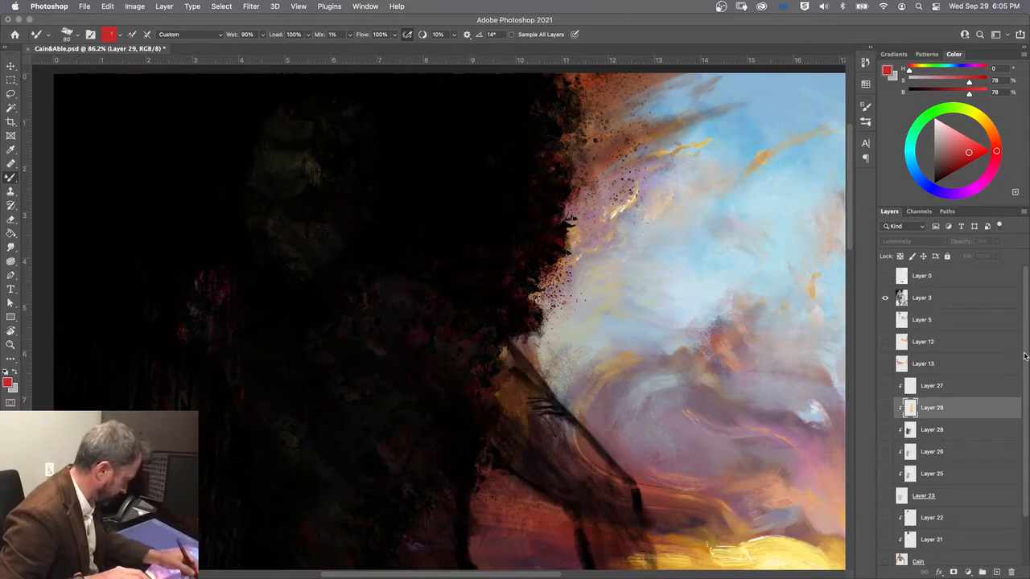
scroll(1025, 376, down, 1)
scroll(1025, 386, down, 1)
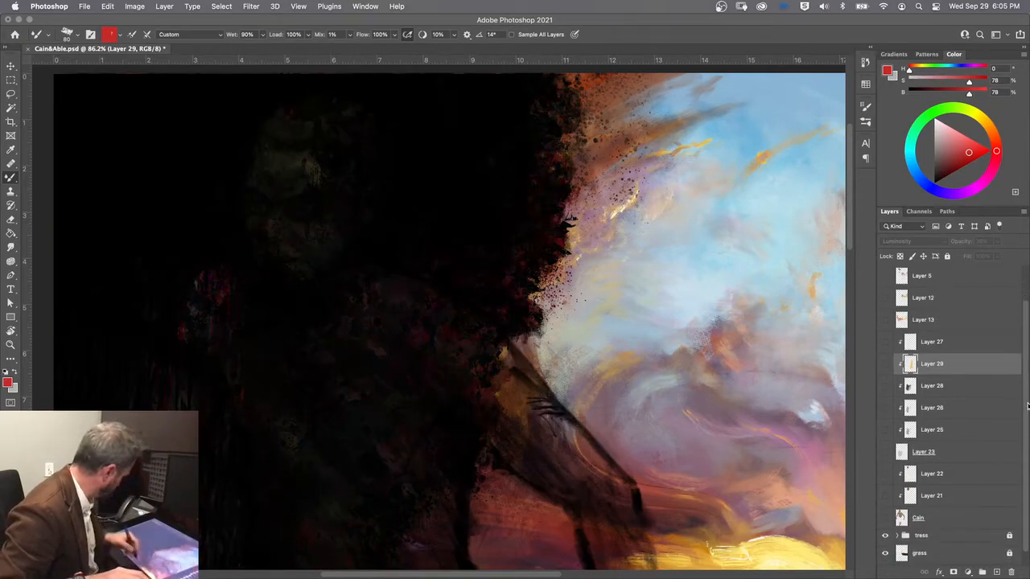
scroll(439, 318, down, 6)
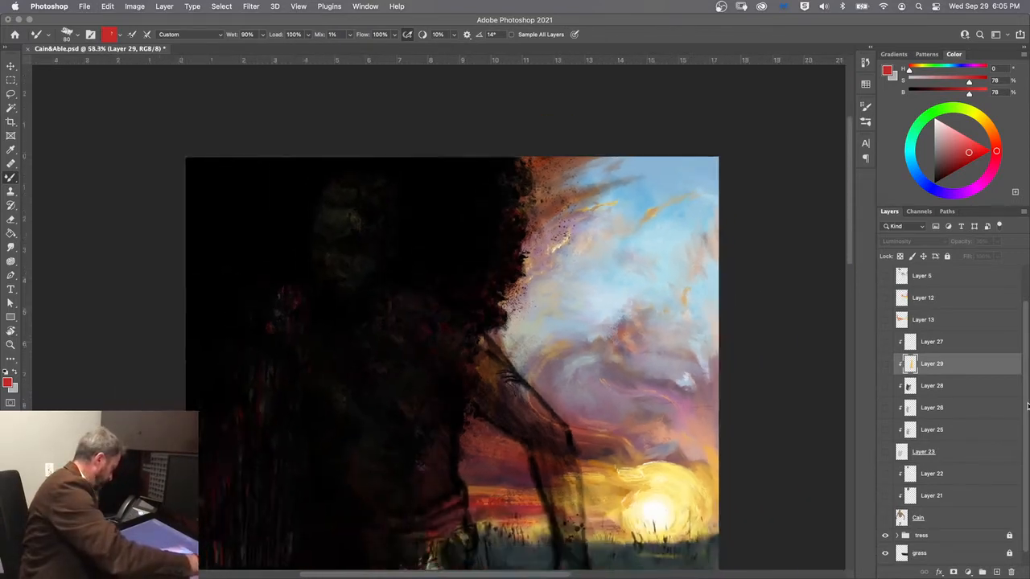
drag(333, 483, 328, 367)
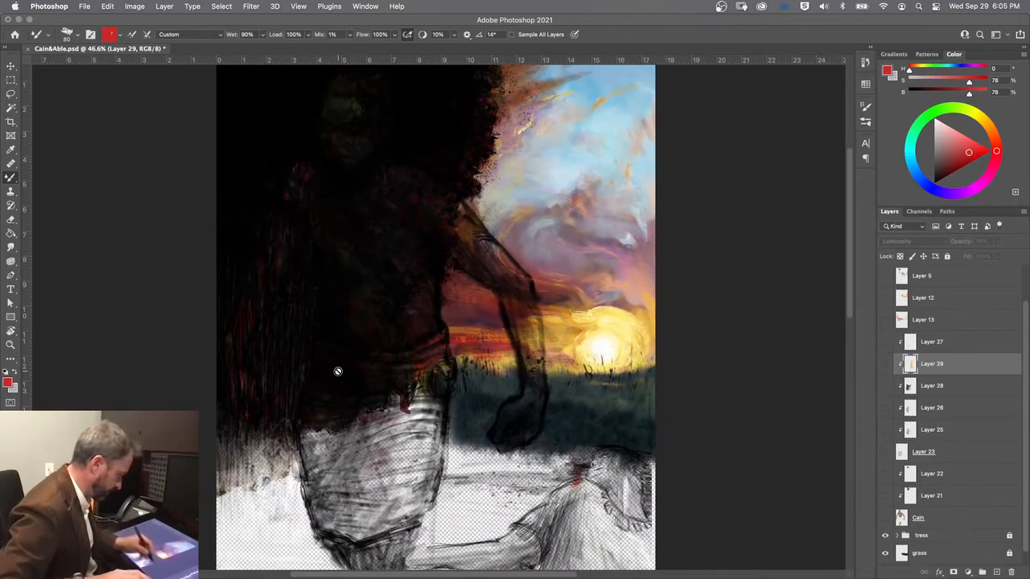
Step: Show the Cain layer beneath the sketch and view the whole figure
click(885, 519)
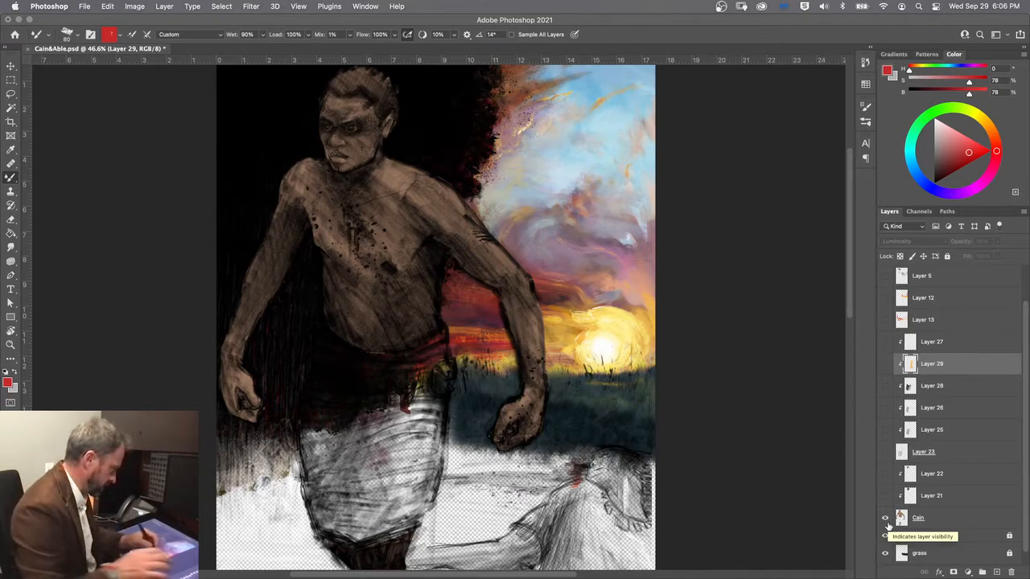
scroll(888, 526, down, 2)
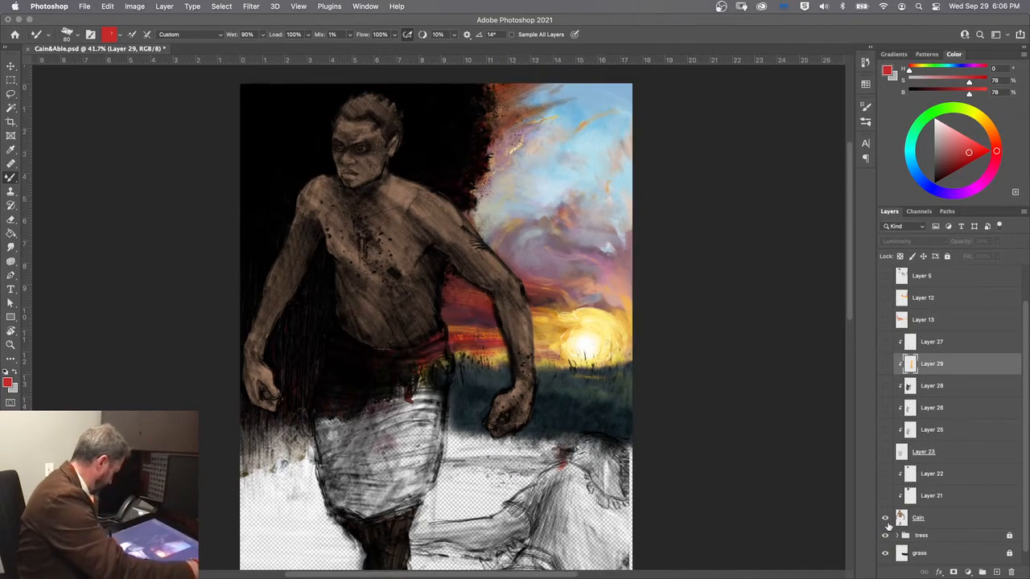
scroll(889, 525, down, 2)
scroll(889, 525, down, 1)
scroll(888, 526, up, 1)
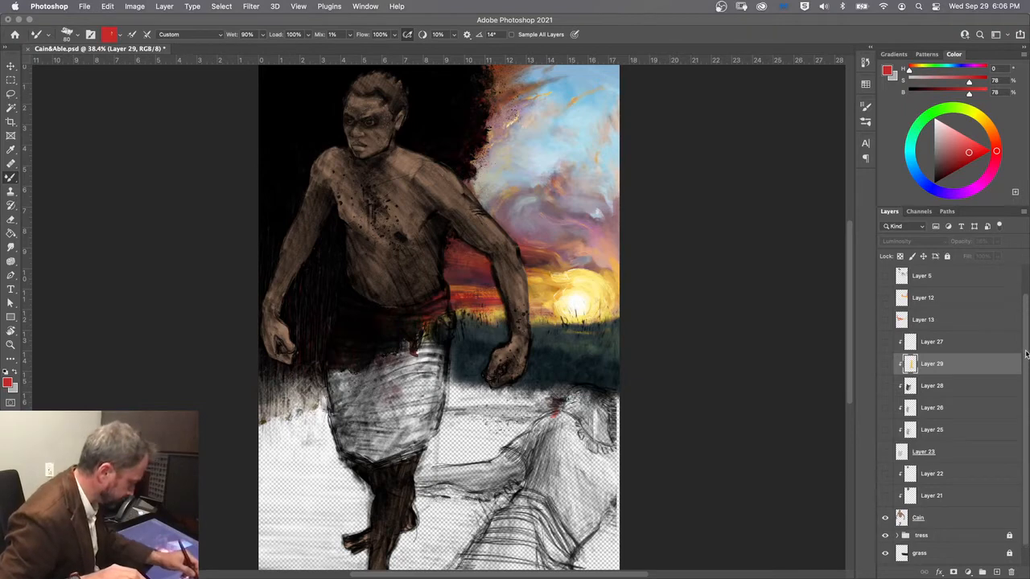
Step: Compare the figure with and without the Layer 3 sketch, and leave Layer 3 hidden to expose the flat Cain silhouette
scroll(885, 403, up, 2)
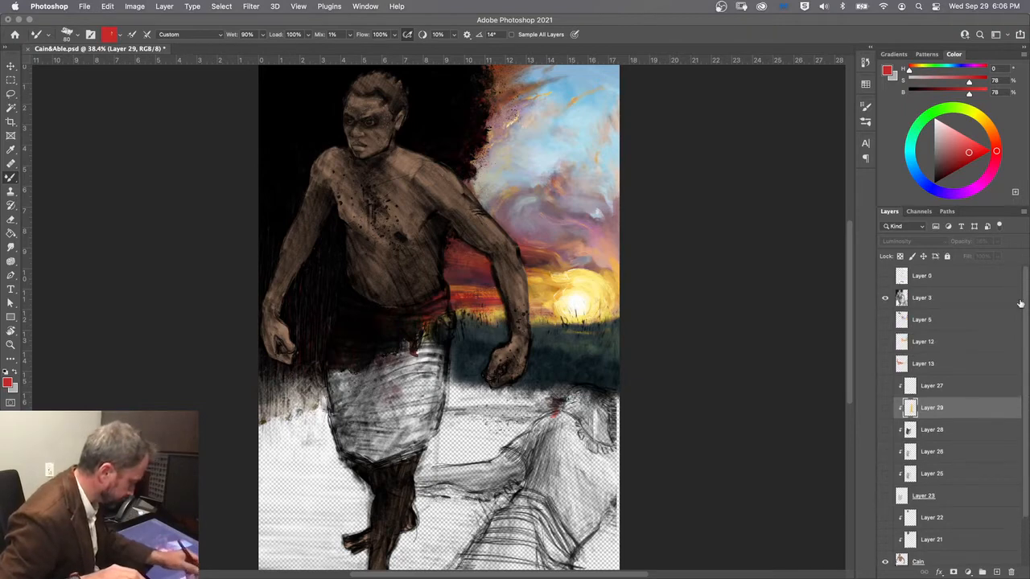
click(885, 299)
click(886, 298)
click(885, 298)
click(885, 299)
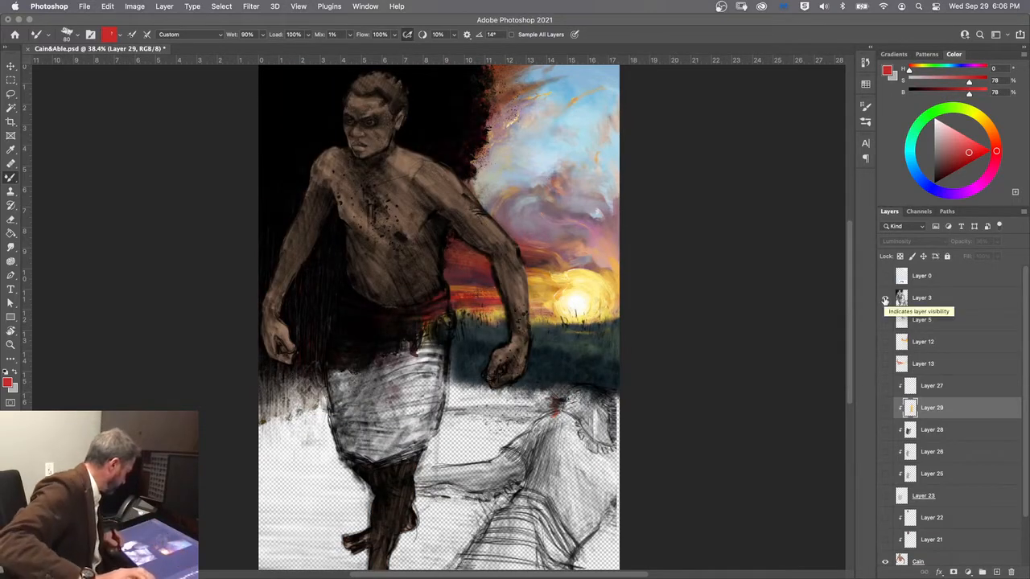
click(885, 298)
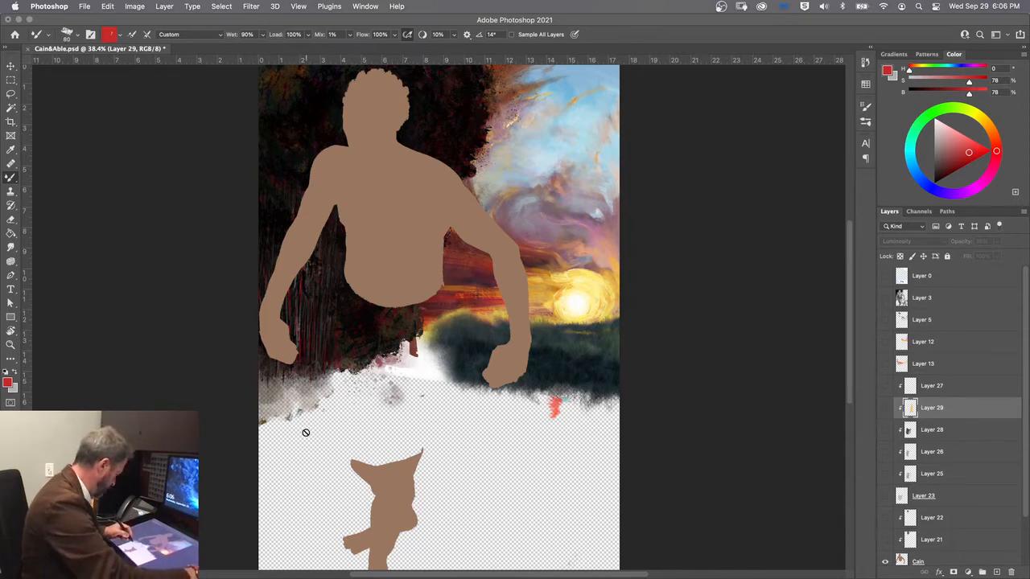
Step: Inspect the flat silhouette and toggle Layer 21 to check the base facial shading clipped to Cain
scroll(306, 433, down, 3)
scroll(305, 431, up, 6)
scroll(305, 432, up, 5)
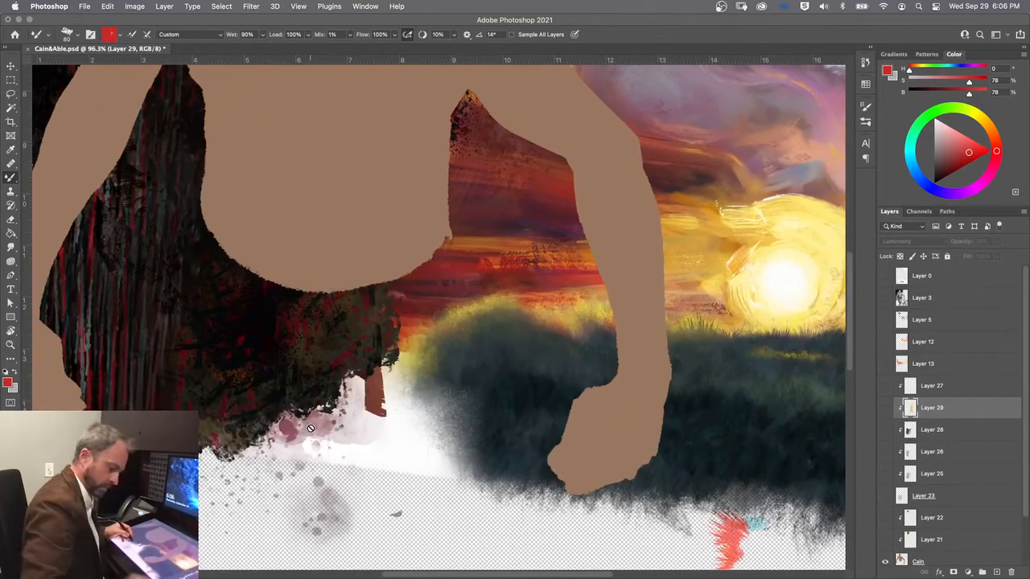
drag(331, 226, 402, 476)
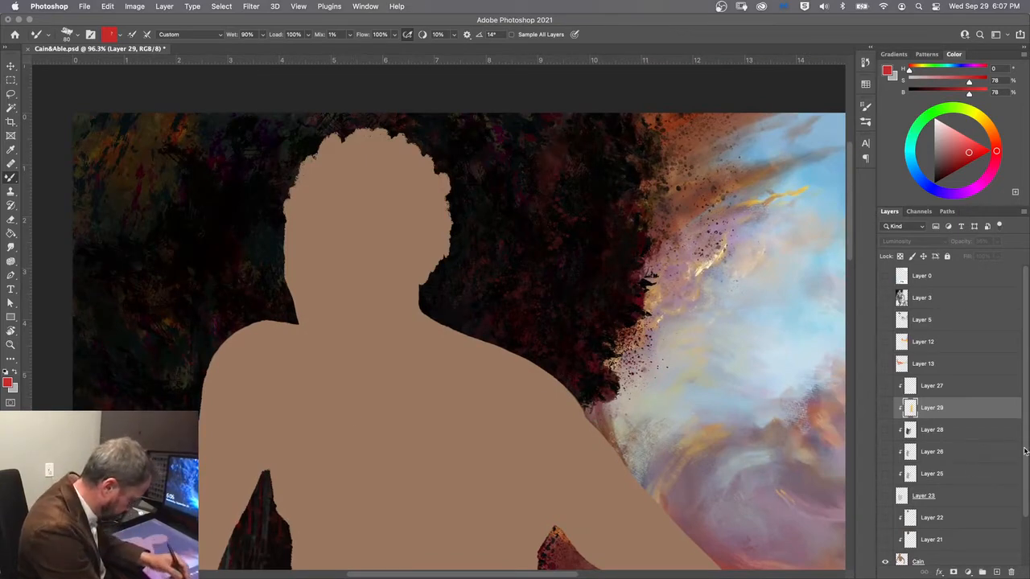
drag(1024, 457, 1024, 490)
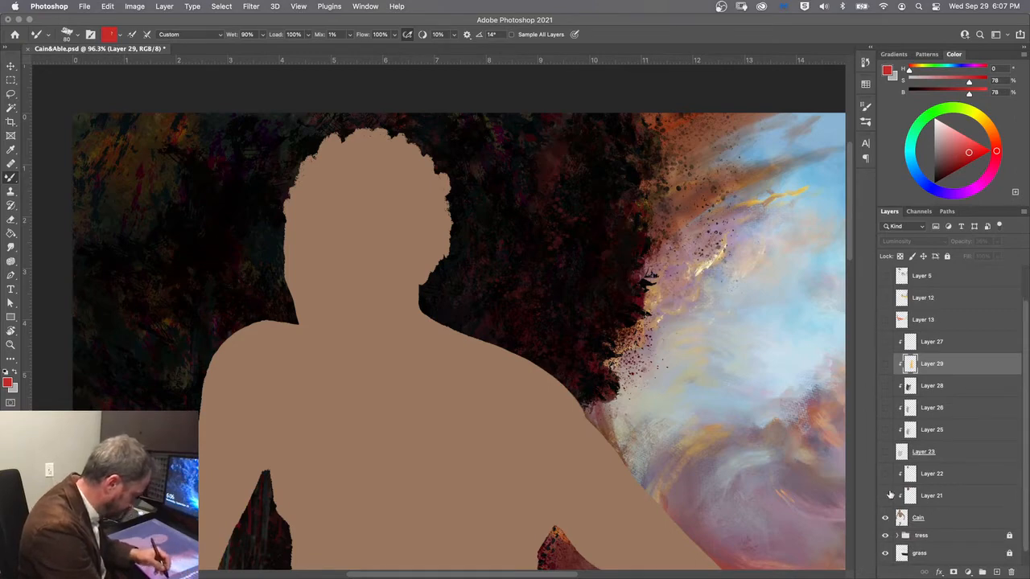
click(886, 499)
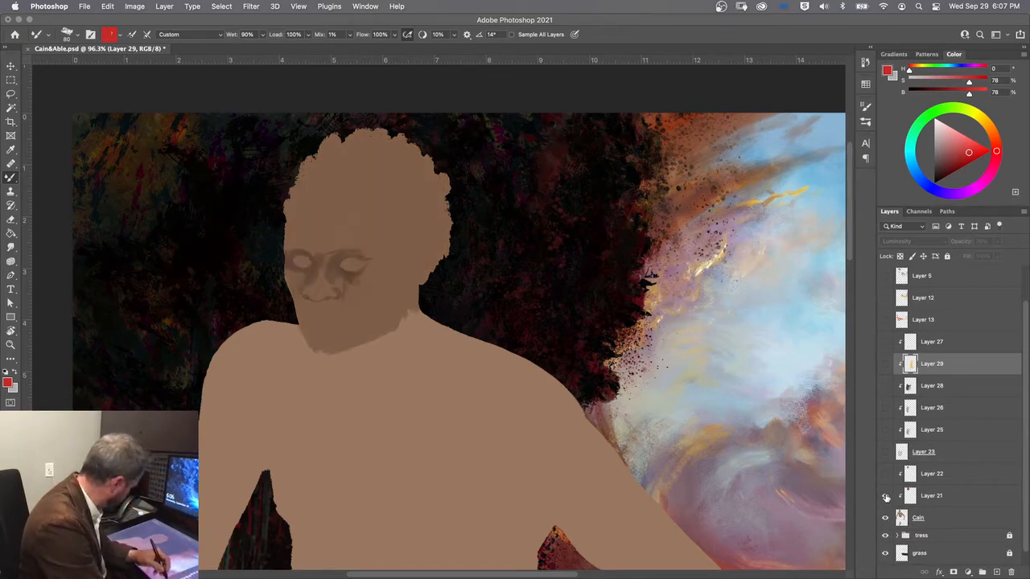
click(885, 498)
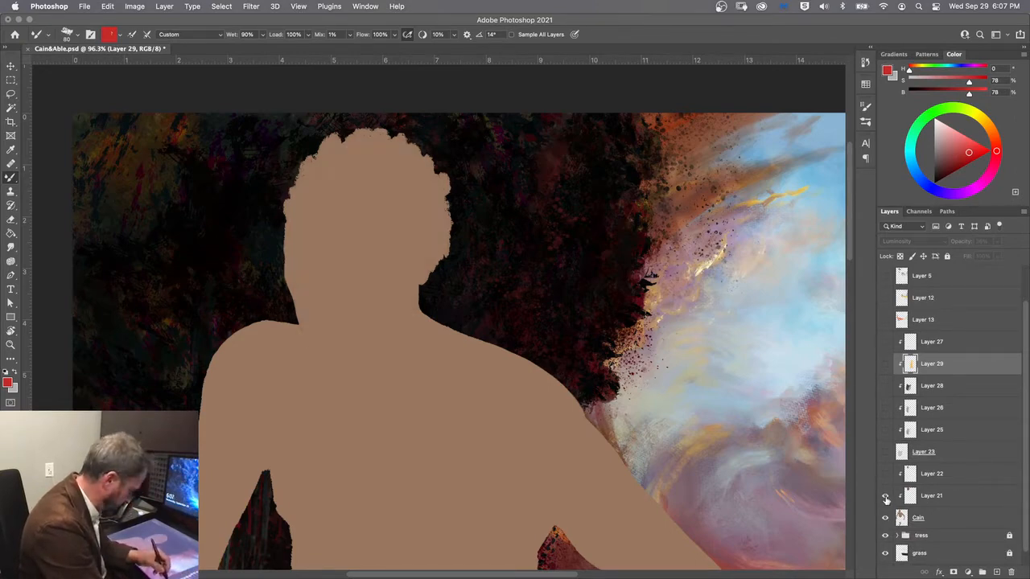
Step: Toggle Layer 22 on and off to compare the face with and without its painted highlights and lips
click(885, 476)
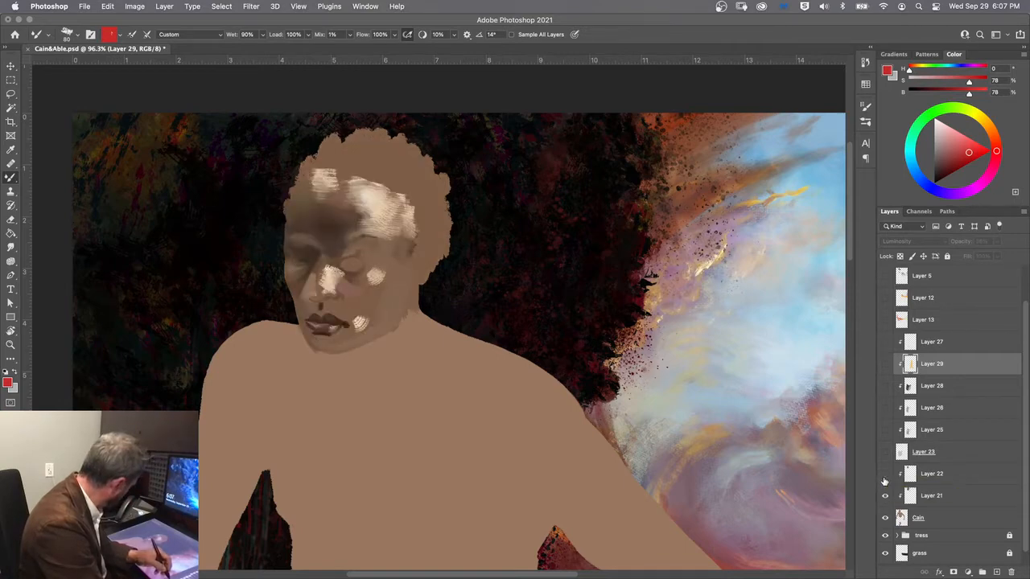
click(886, 477)
click(885, 476)
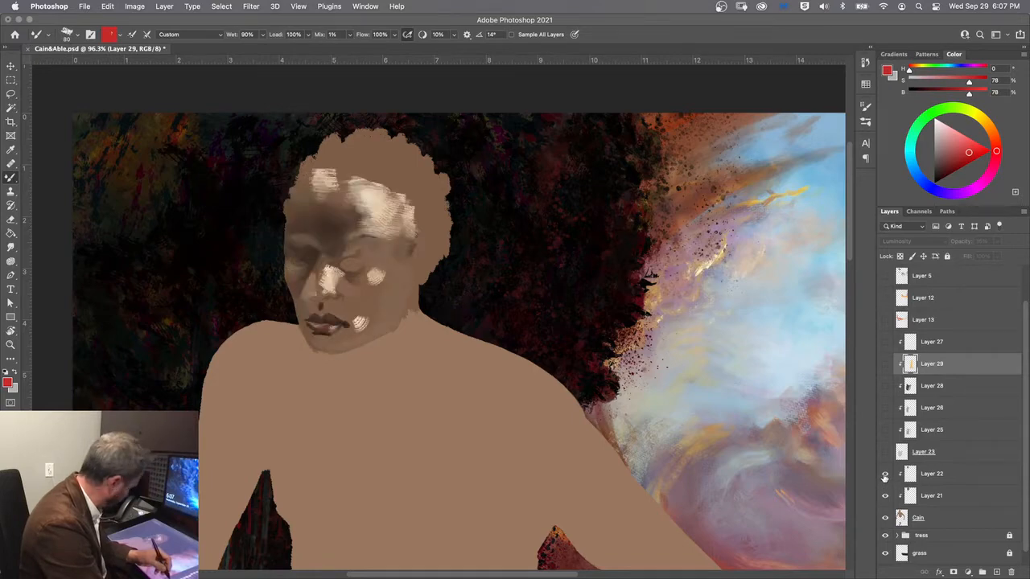
click(886, 476)
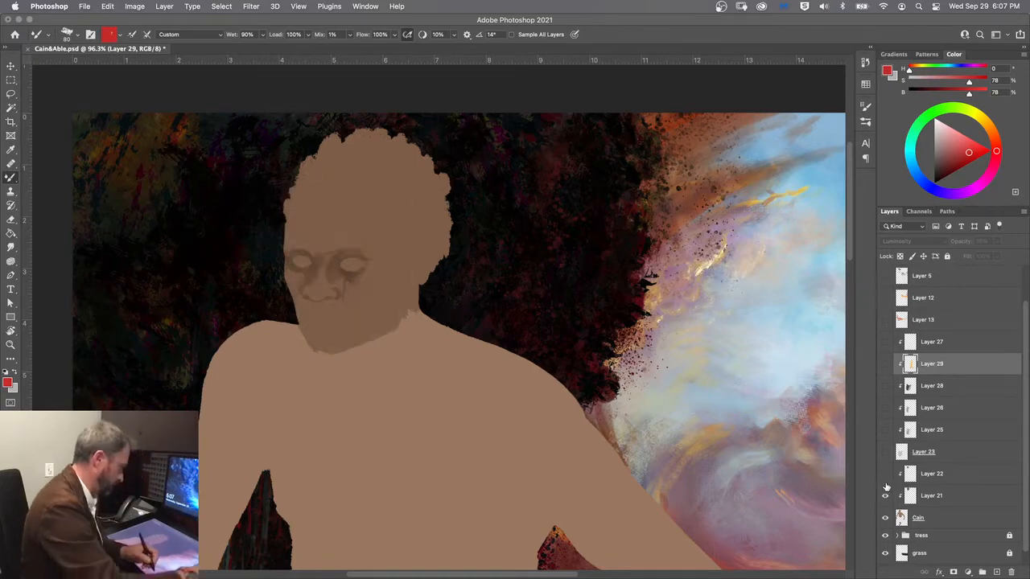
Step: Compare the head up close with and without Layer 22, and hide both Layer 22 and Layer 21
scroll(887, 486, up, 5)
scroll(887, 487, up, 2)
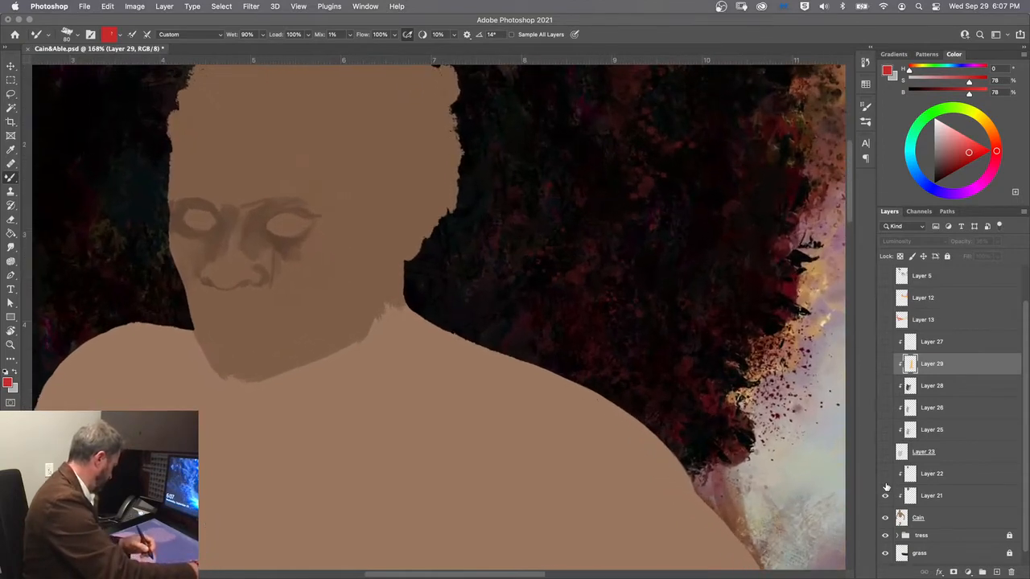
scroll(886, 486, down, 1)
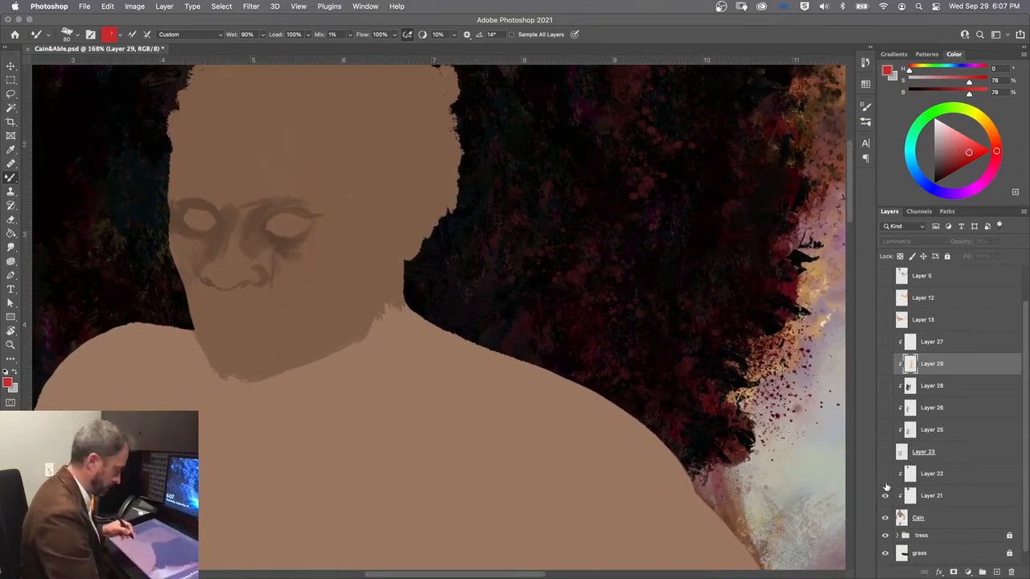
mouse_move(294, 322)
mouse_down()
mouse_move(416, 432)
mouse_move(451, 448)
mouse_up()
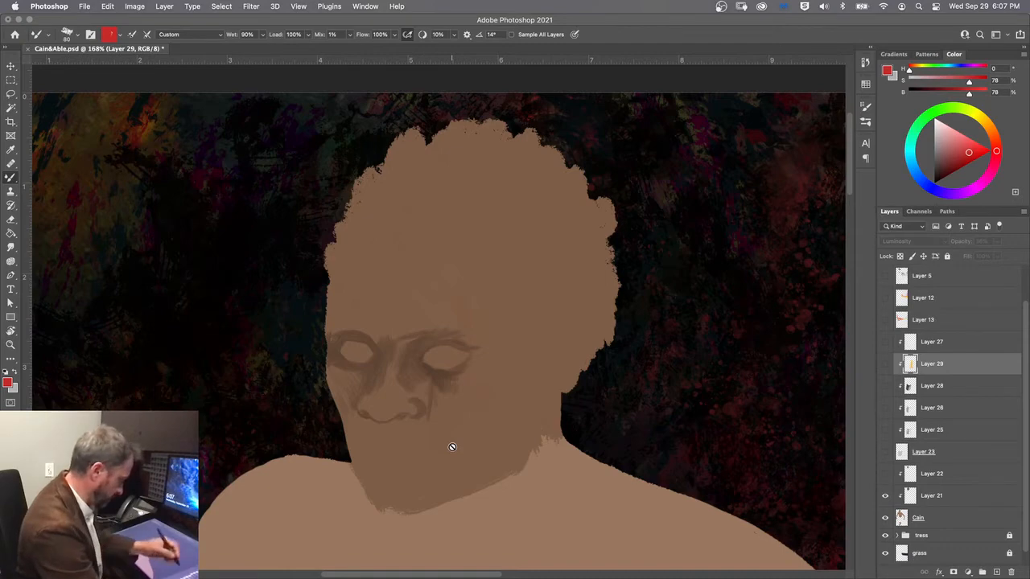
click(886, 475)
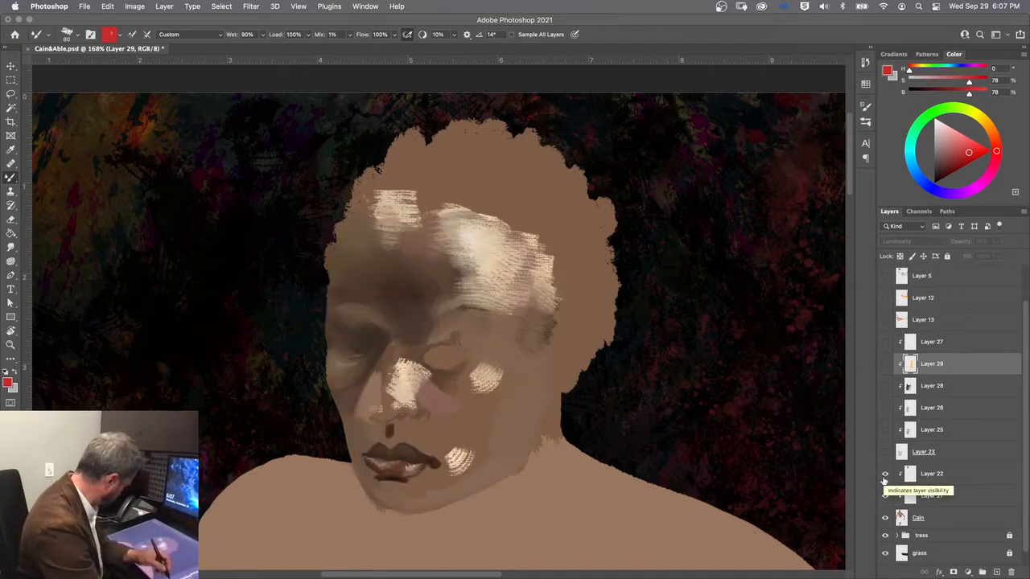
click(885, 475)
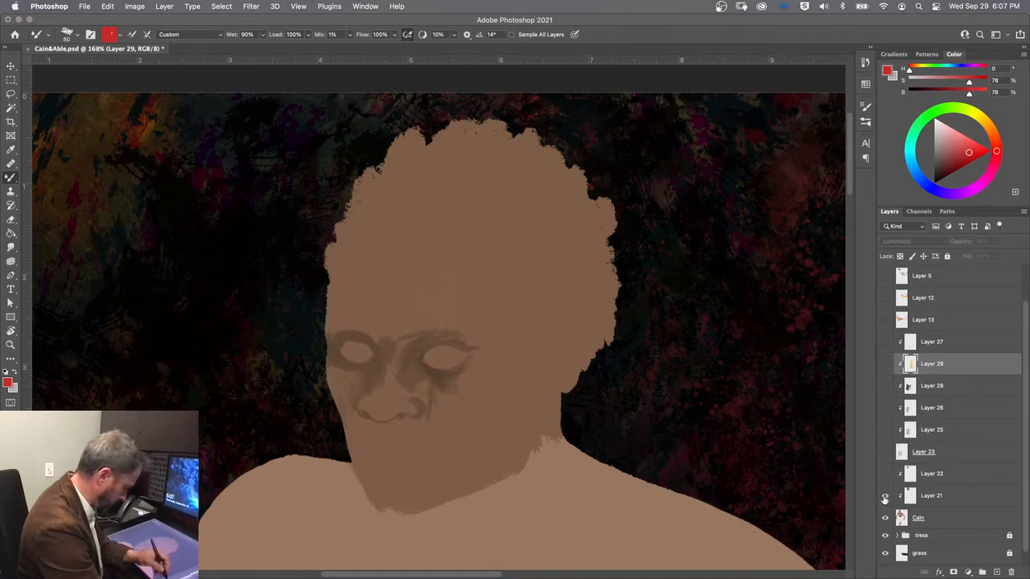
click(886, 496)
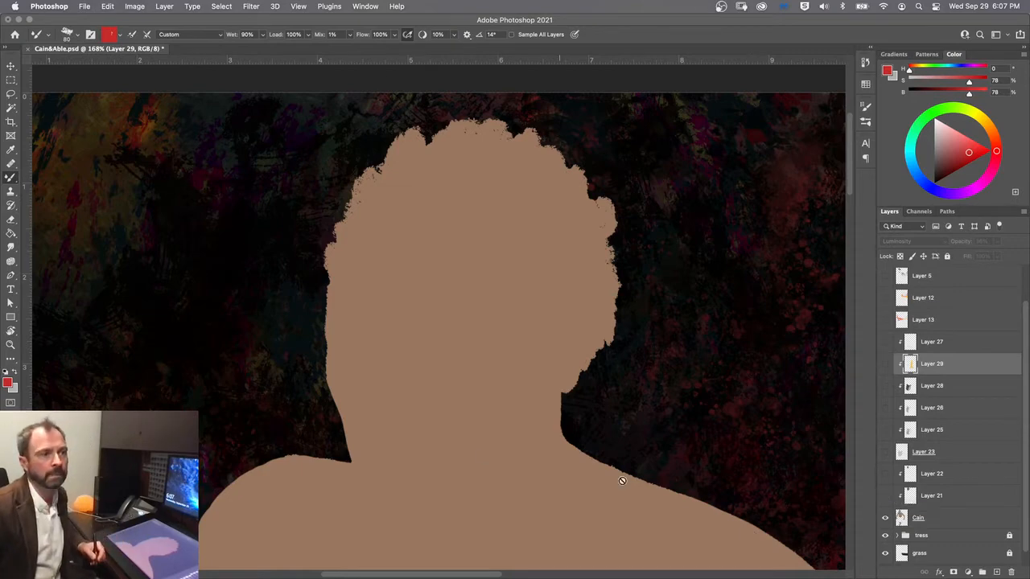
mouse_move(961, 577)
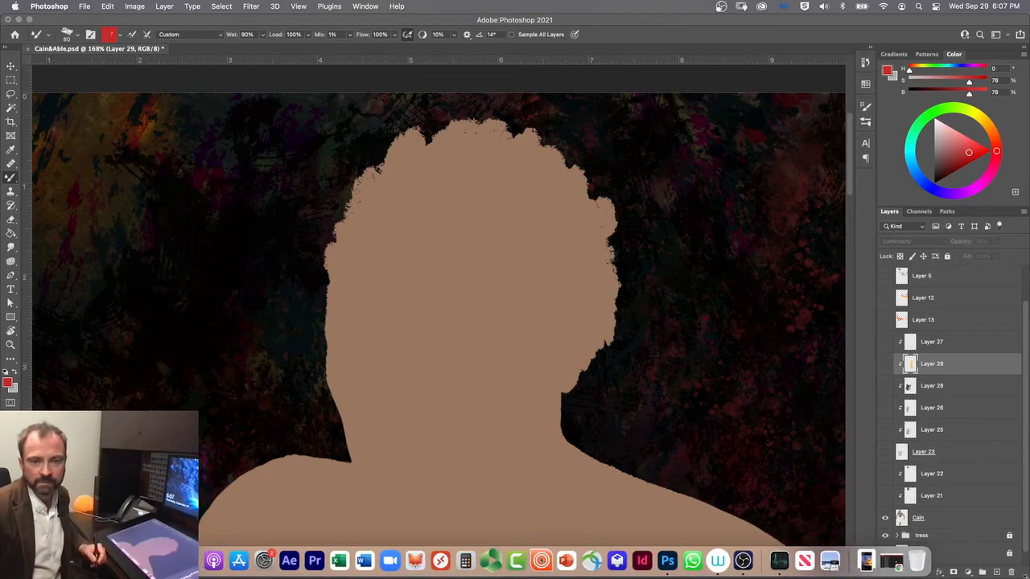
Step: Add a new empty layer directly above Layer 22
click(112, 561)
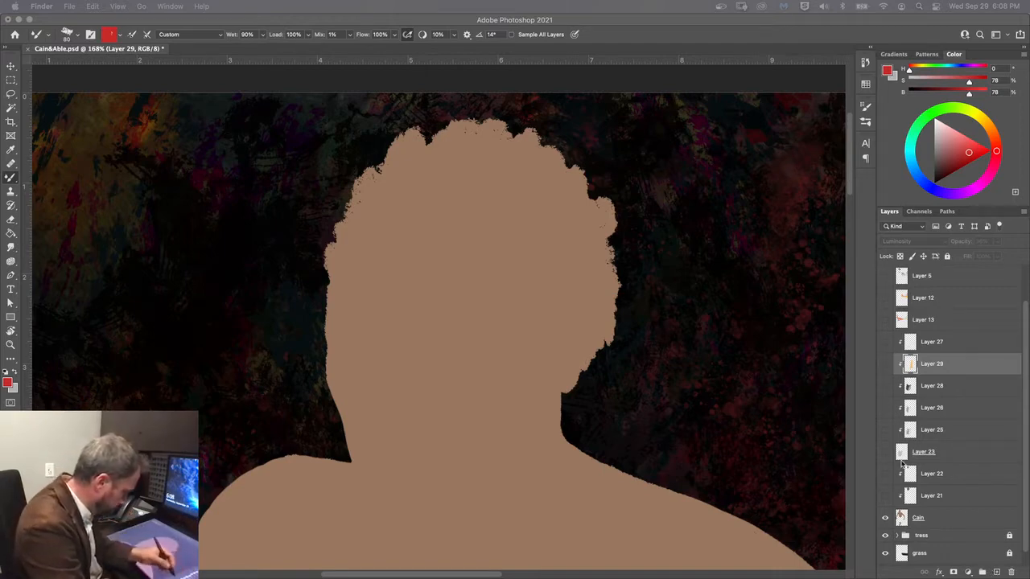
click(933, 475)
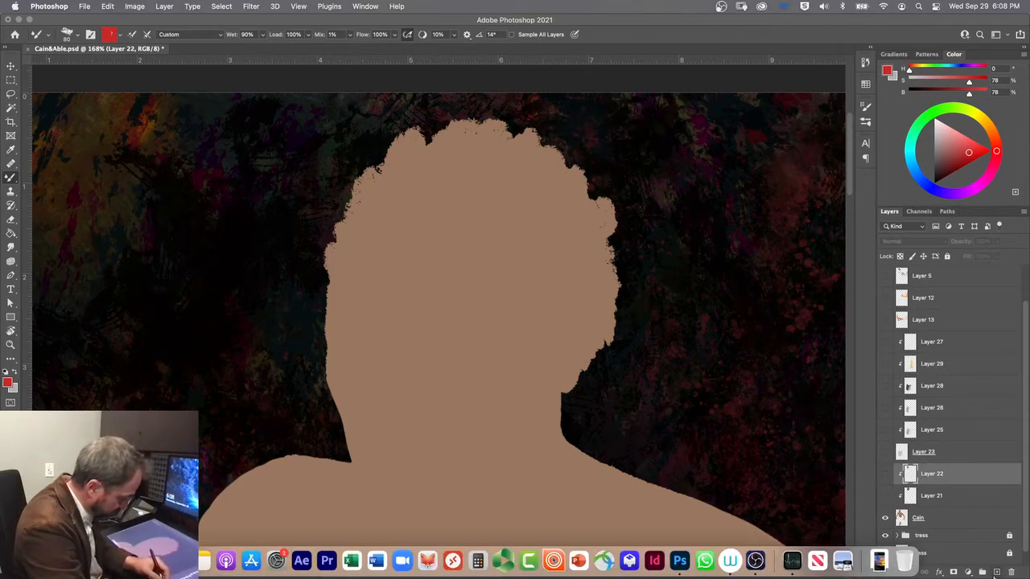
click(996, 572)
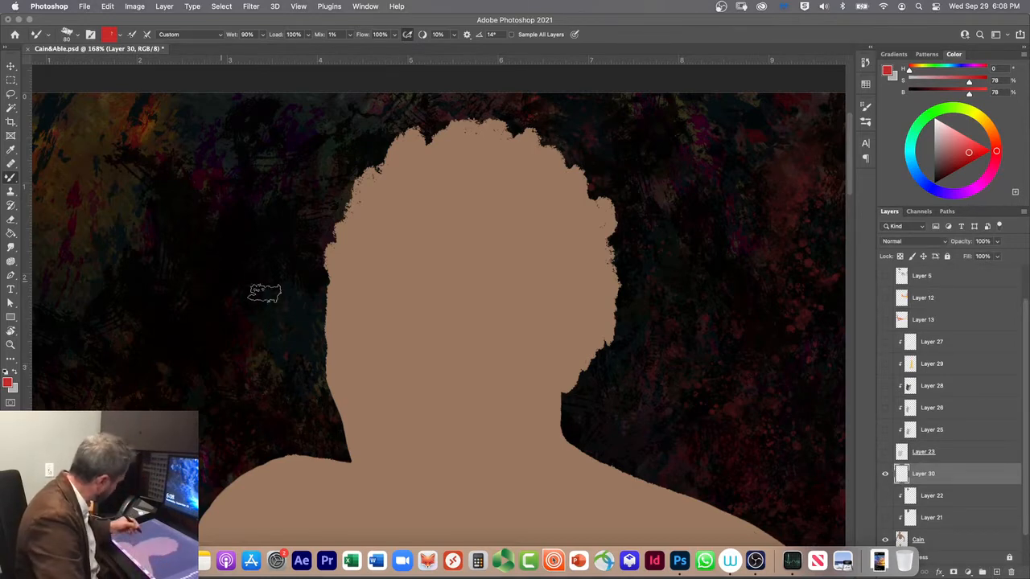
Step: Choose the Soft Round brush from the General Brushes set
click(865, 119)
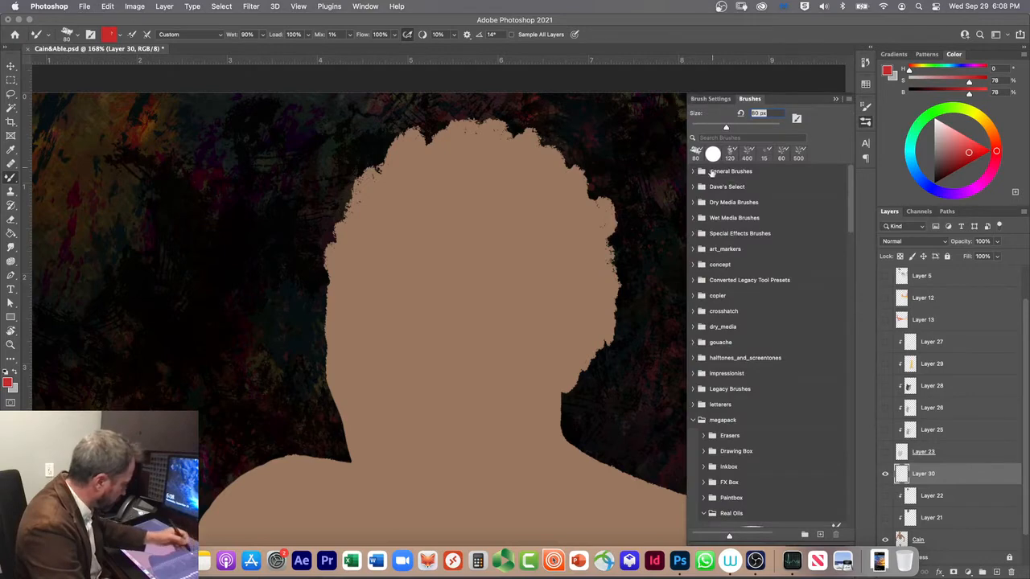
click(695, 172)
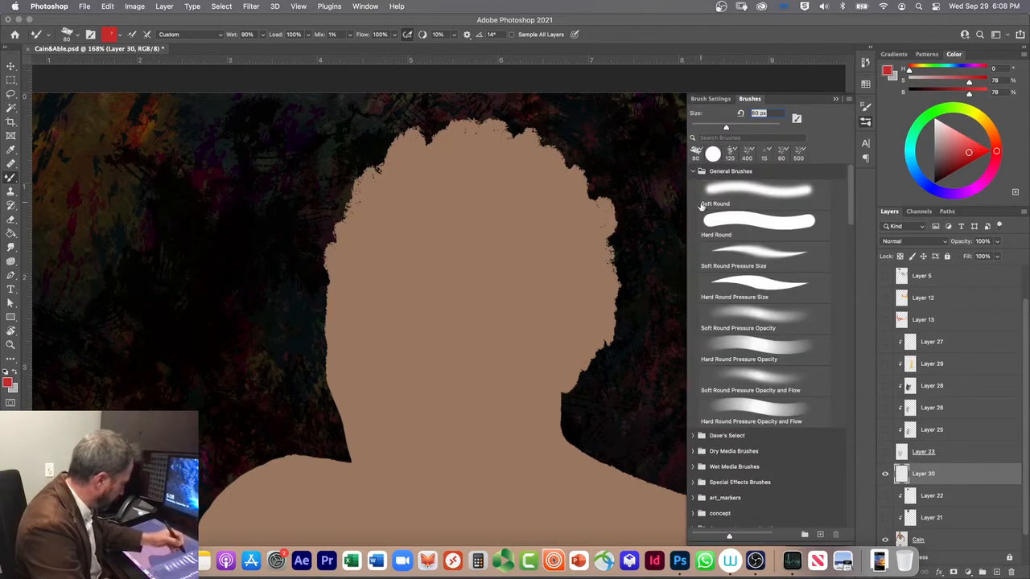
click(721, 197)
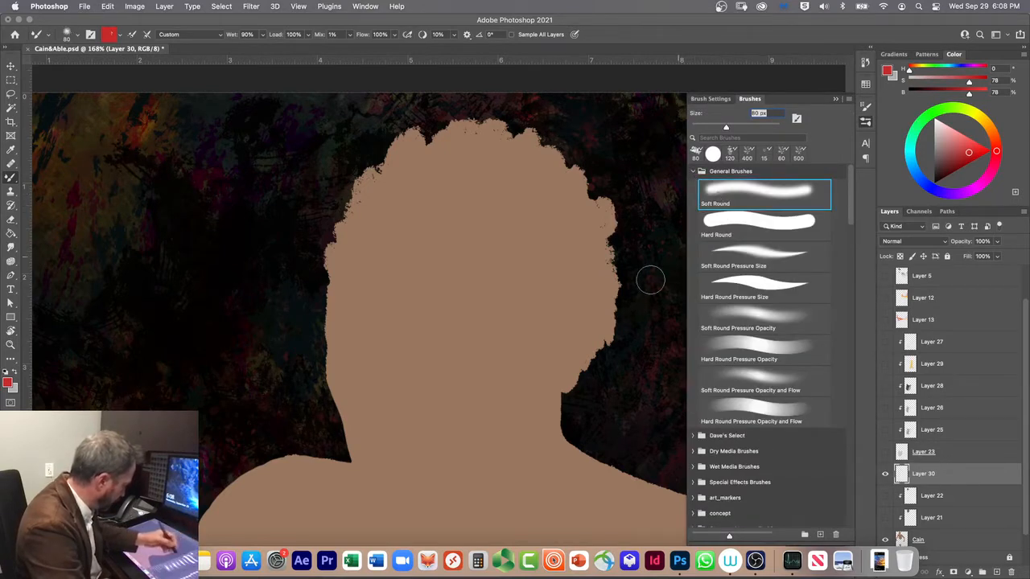
Step: Try a red dab on the neck, undo it, and pick a darker brown based on the skin tone (H 25, S 46, B 47)
drag(384, 402, 366, 439)
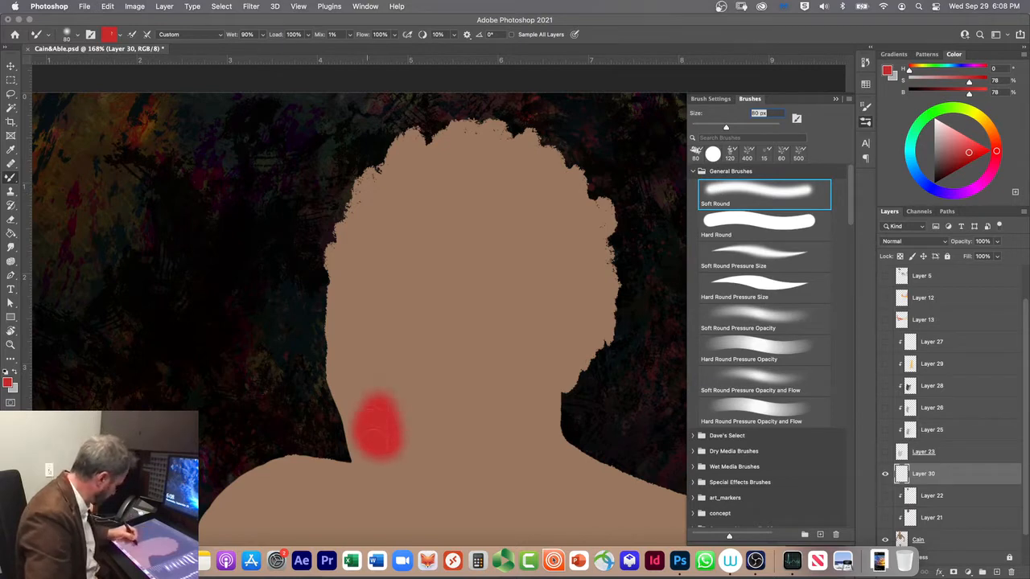
key(super+z)
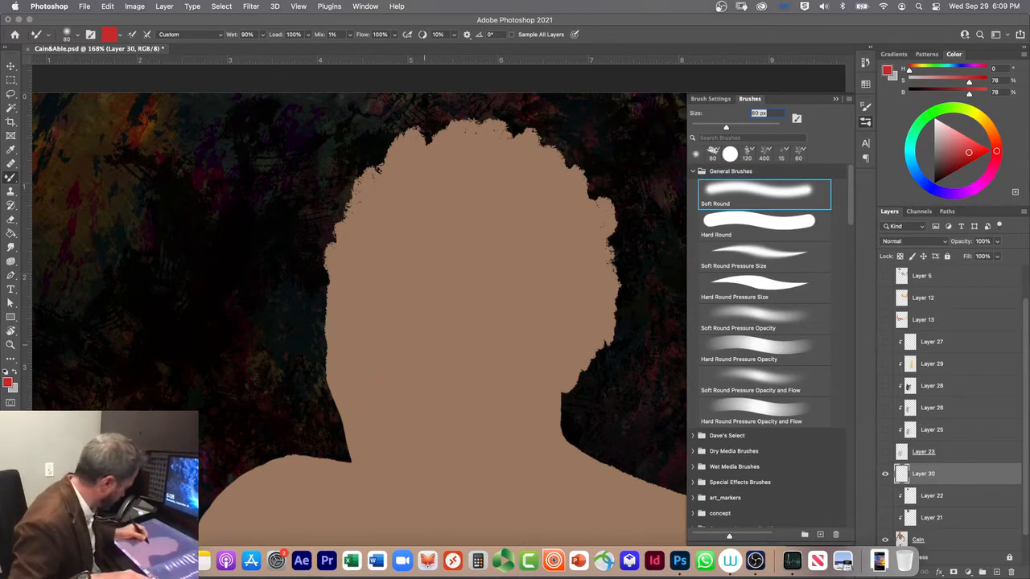
alt+click(411, 355)
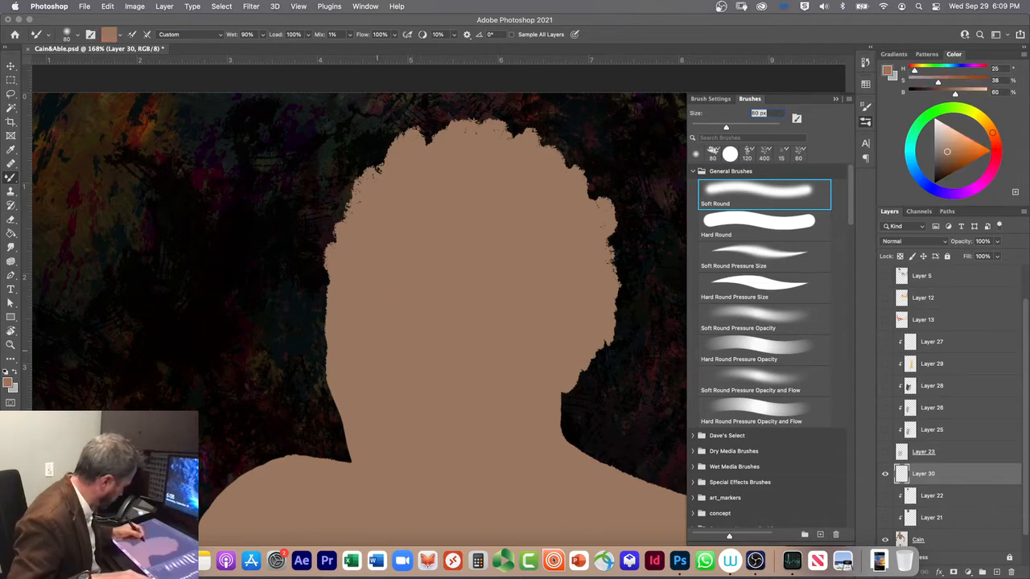
drag(947, 152, 947, 159)
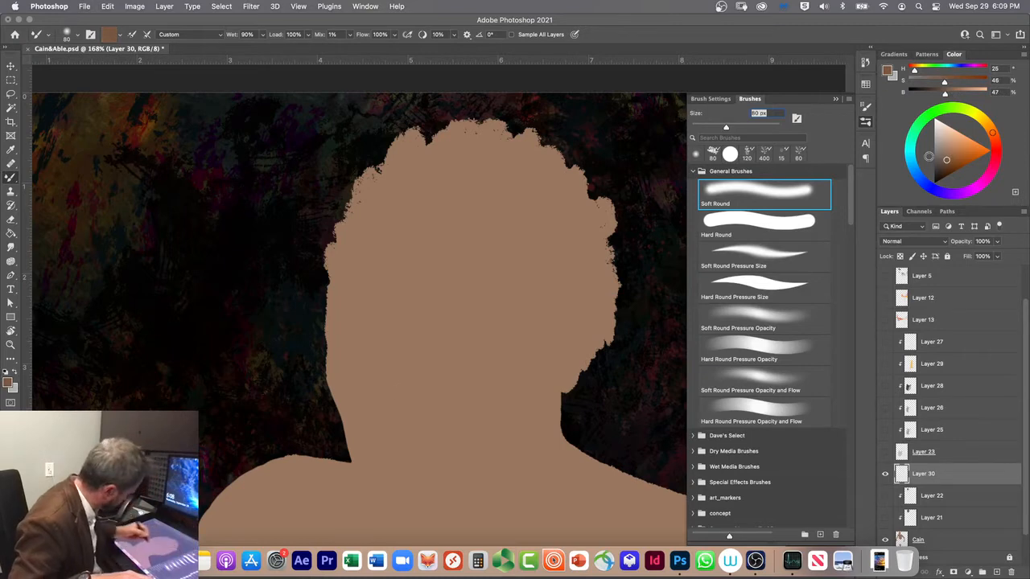
Step: Undo a brown test stroke at the neck's edge and clip Layer 30 to the Cain silhouette
mouse_move(367, 411)
mouse_down()
mouse_move(368, 444)
mouse_move(351, 433)
mouse_move(342, 396)
mouse_move(357, 443)
mouse_move(349, 396)
mouse_up()
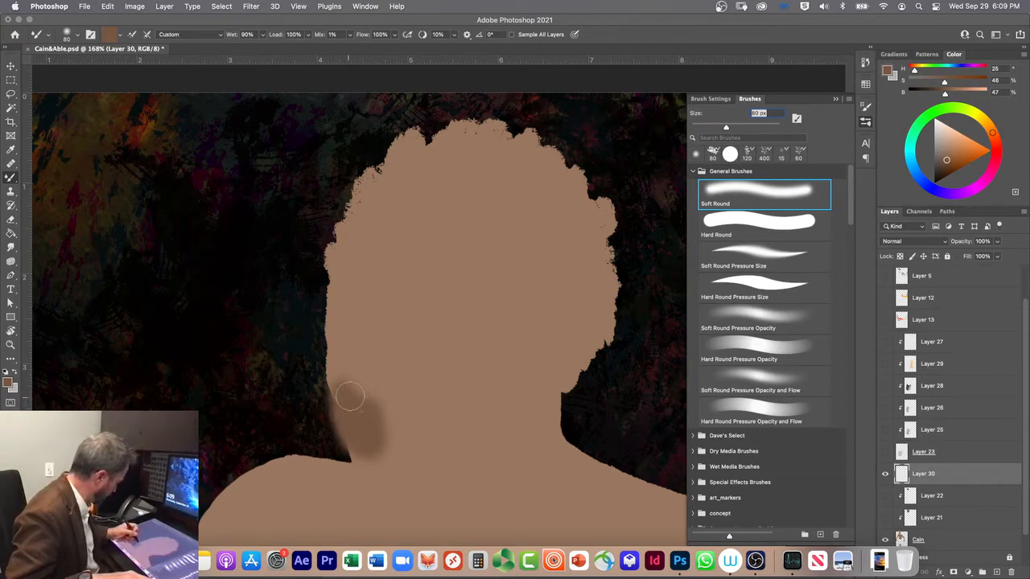
key(super+z)
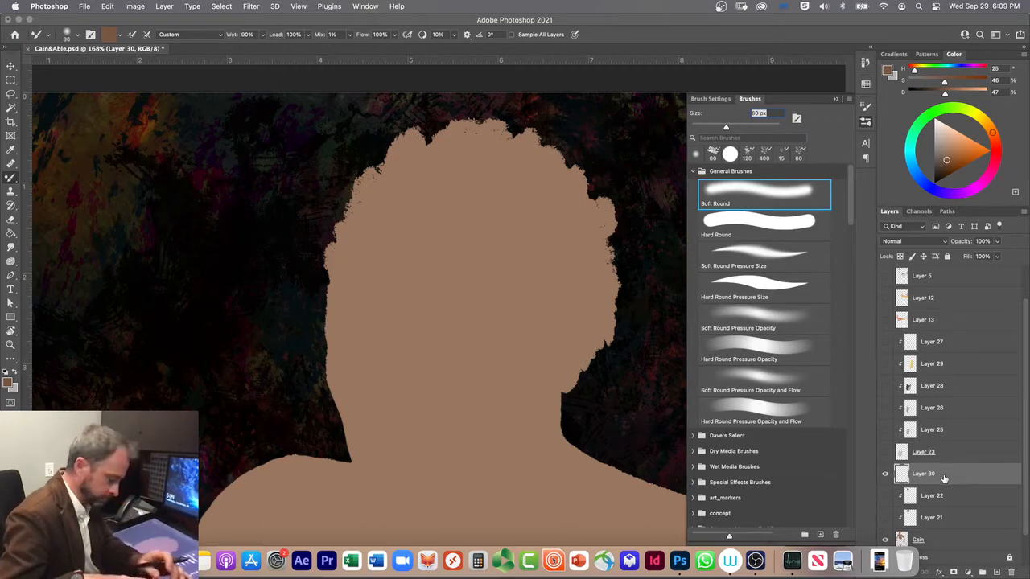
key(super+alt+g)
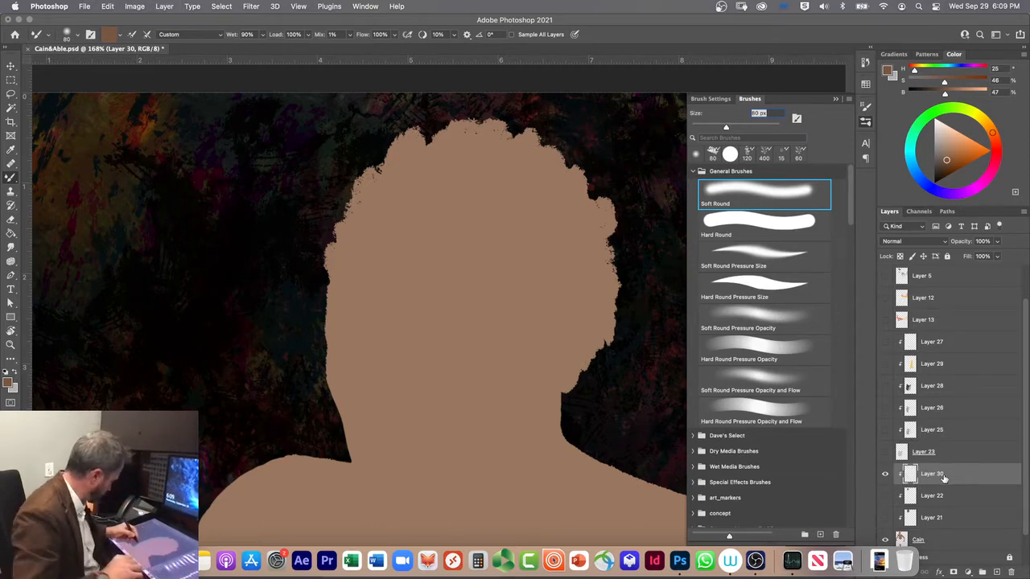
Step: Show the Layer 3 sketch, reduce its opacity to 14%, and lock the layer
scroll(882, 298, up, 2)
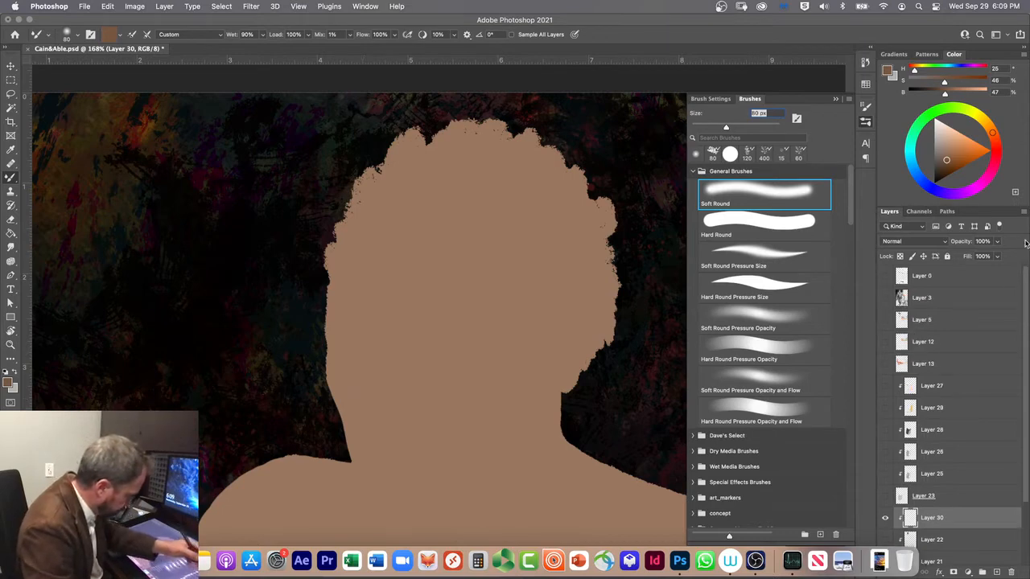
click(885, 298)
click(935, 297)
click(997, 242)
drag(977, 253, 957, 261)
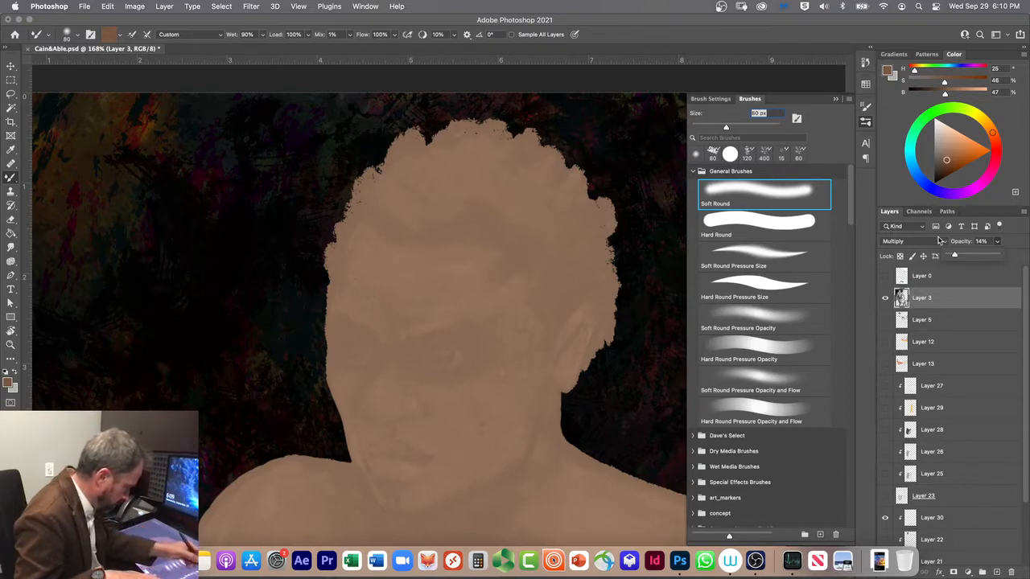
click(944, 299)
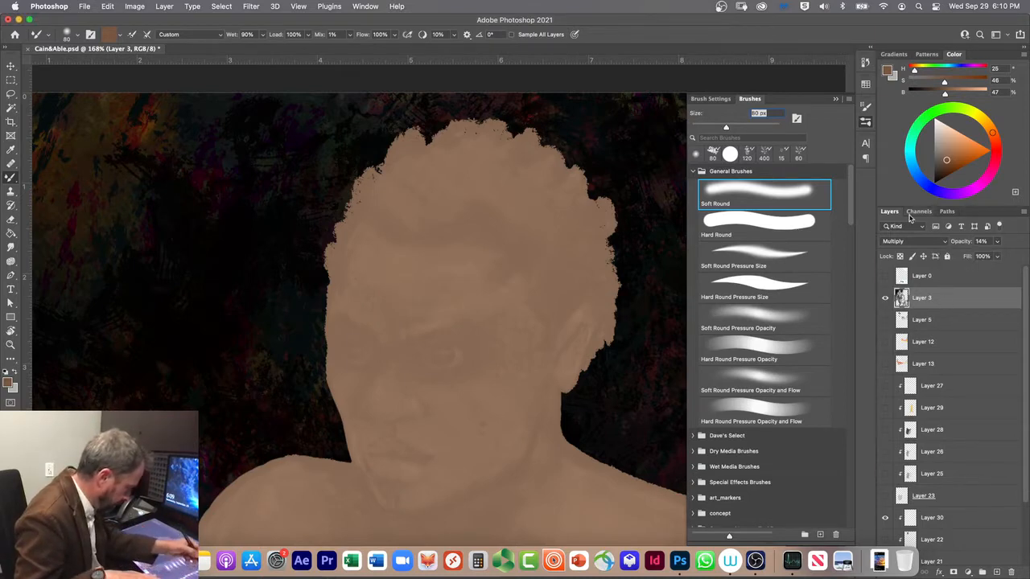
click(947, 256)
Step: Select Layer 30 and set up the regular Brush tool with the Soft Round tip at 150 px
drag(1025, 316, 1019, 375)
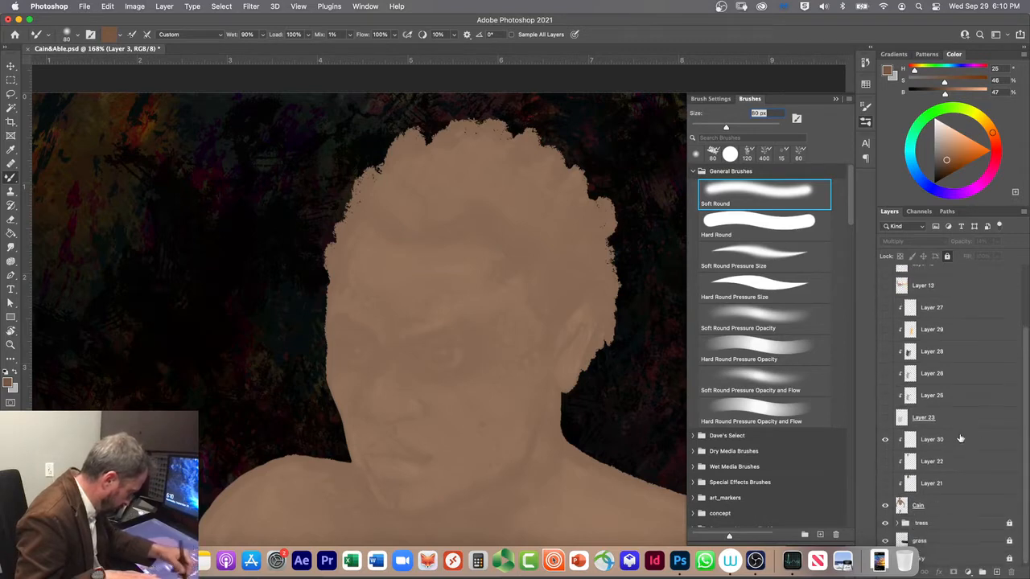
click(930, 435)
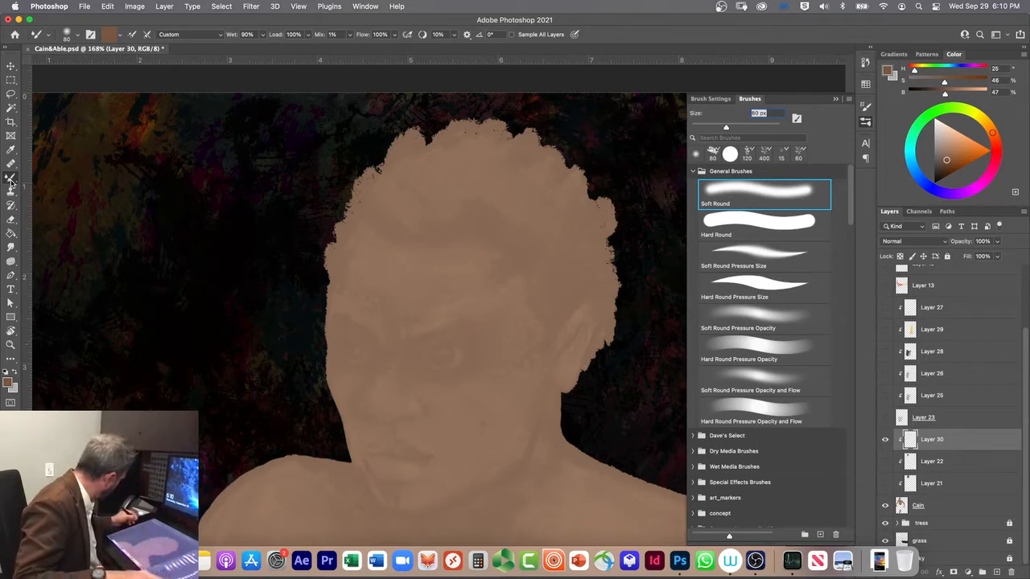
drag(11, 183, 32, 184)
click(721, 189)
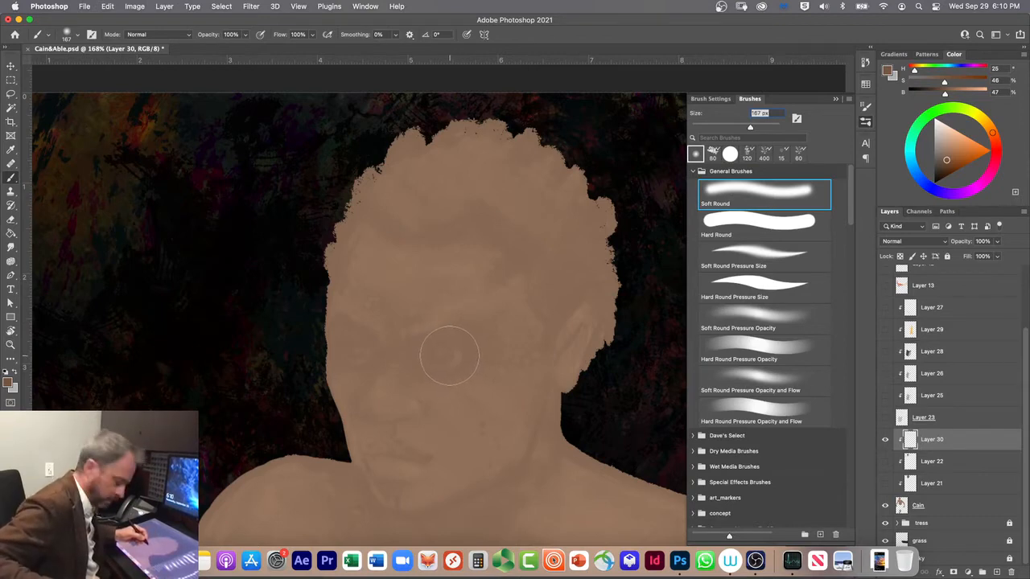
key(bracketleft)
key(bracketleft)
key(bracketleft)
key(bracketleft)
key(bracketleft)
key(bracketleft)
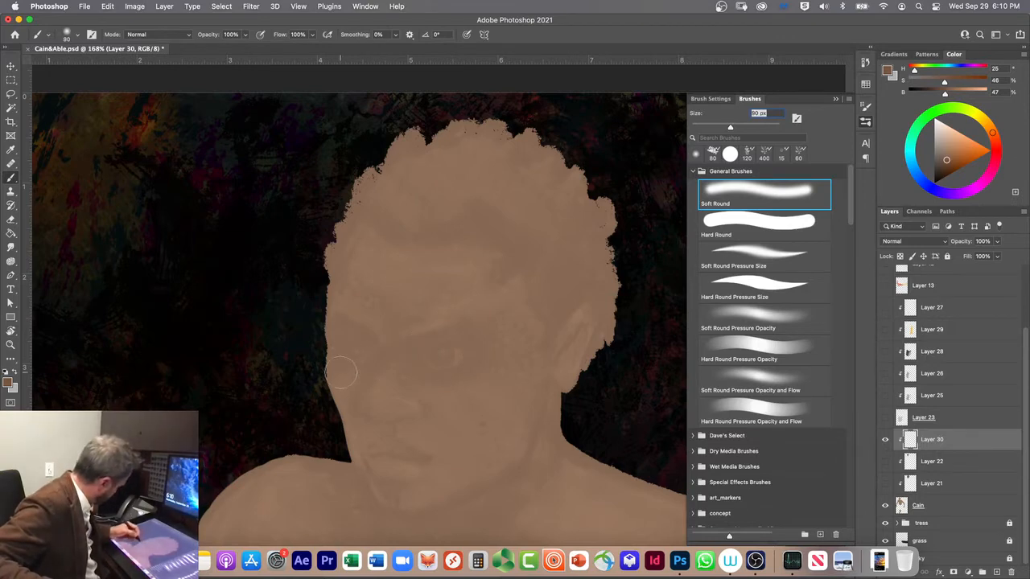
key(bracketright)
key(bracketright)
key(bracketright)
key(bracketright)
key(bracketright)
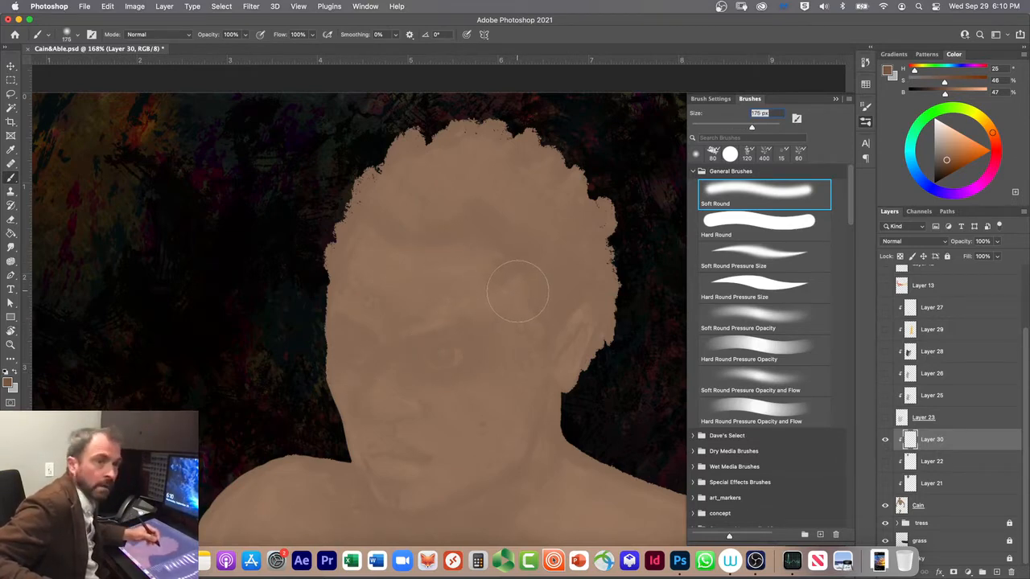
key(bracketleft)
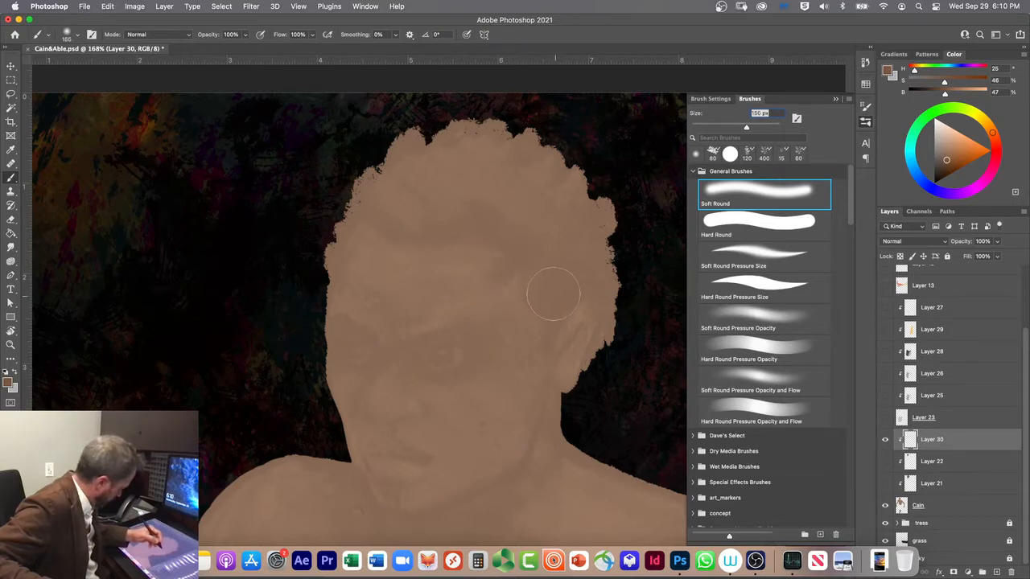
Step: Shade from the temple down along the jaw to the chin with the brush at 20% opacity and 80 px
key(3)
key(2)
key(bracketleft)
key(bracketleft)
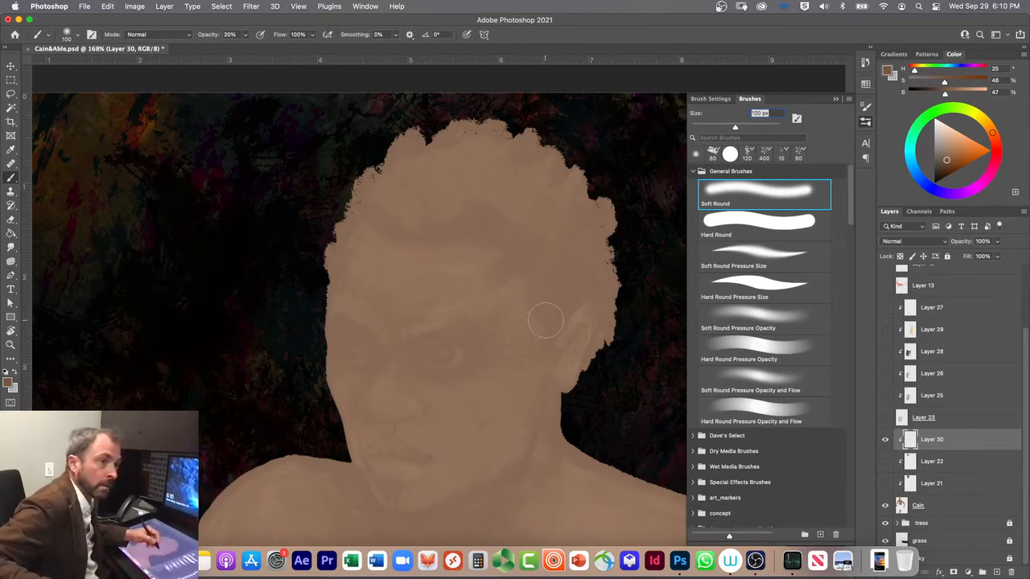
key(bracketleft)
key(bracketleft)
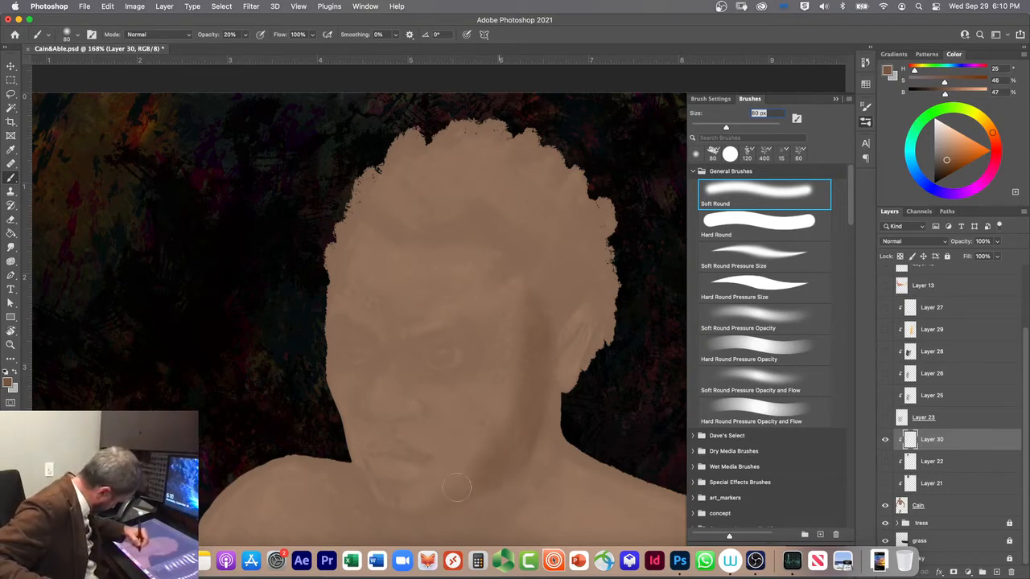
mouse_move(507, 433)
mouse_down()
mouse_move(438, 497)
mouse_move(496, 462)
mouse_move(479, 480)
mouse_move(400, 511)
mouse_up()
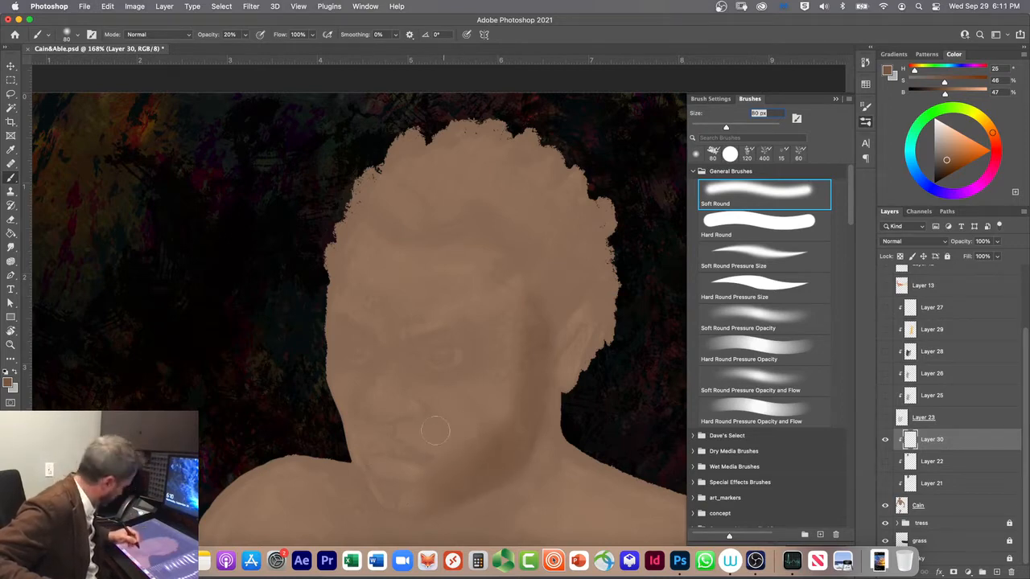
Step: Shade the side of the nose and the fold running down to the cheek with a 35 px brush
key(bracketleft)
key(bracketleft)
key(bracketleft)
key(bracketleft)
key(bracketleft)
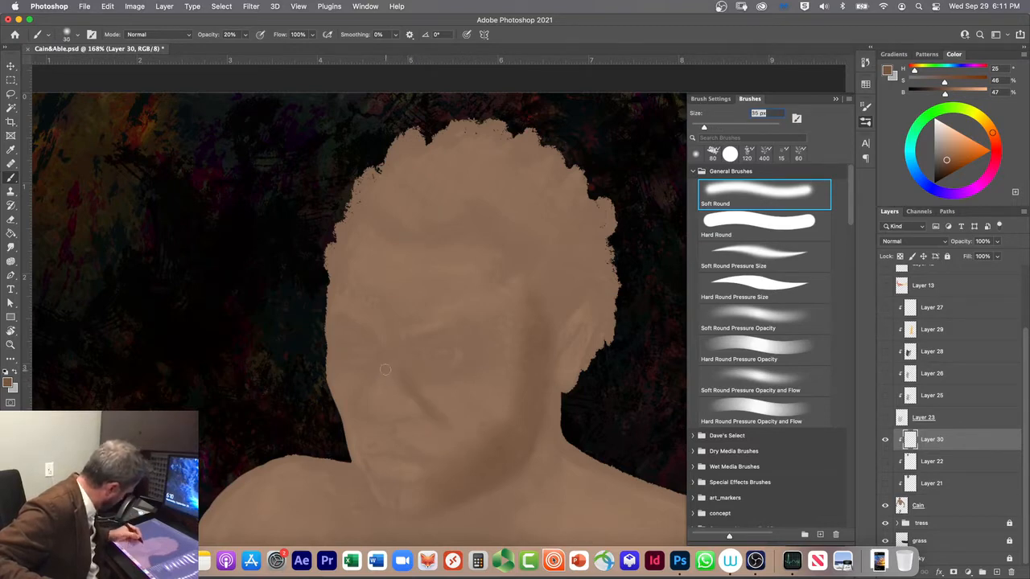
key(bracketleft)
key(bracketleft)
key(bracketleft)
key(bracketleft)
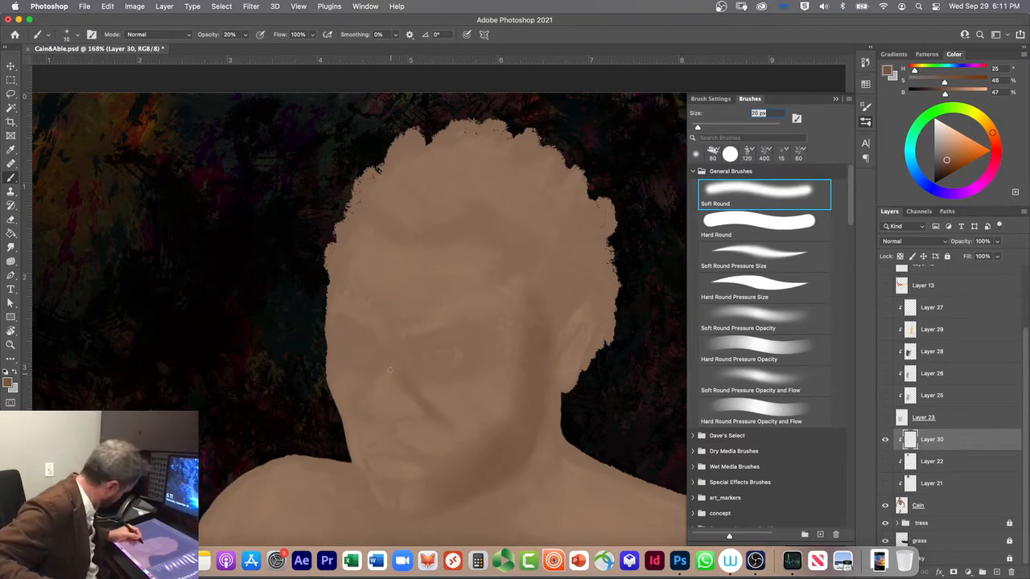
key(bracketright)
key(bracketright)
key(bracketright)
key(bracketright)
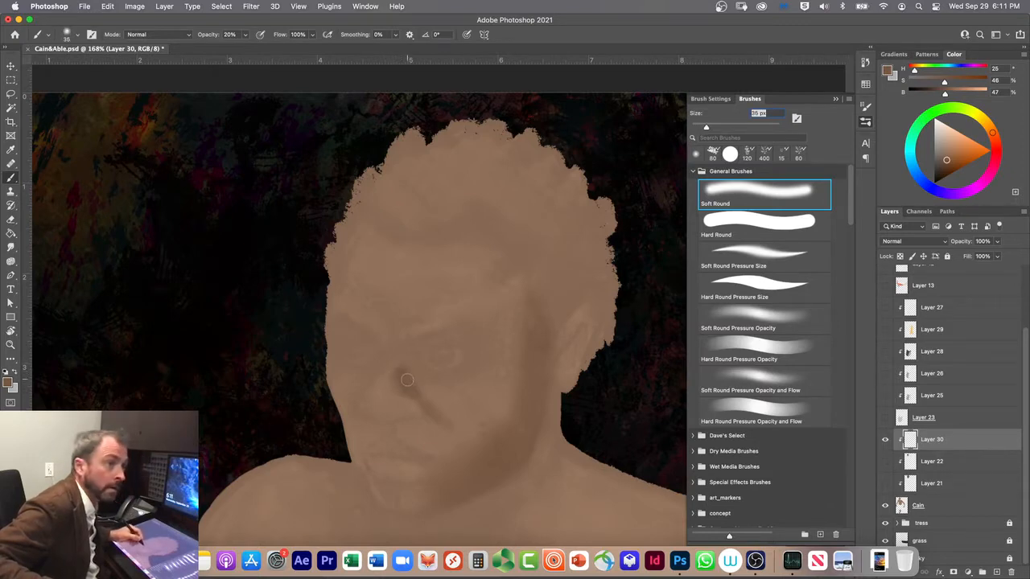
mouse_move(408, 381)
mouse_down()
mouse_move(408, 390)
mouse_move(410, 366)
mouse_move(416, 393)
mouse_move(406, 357)
mouse_move(423, 419)
mouse_up()
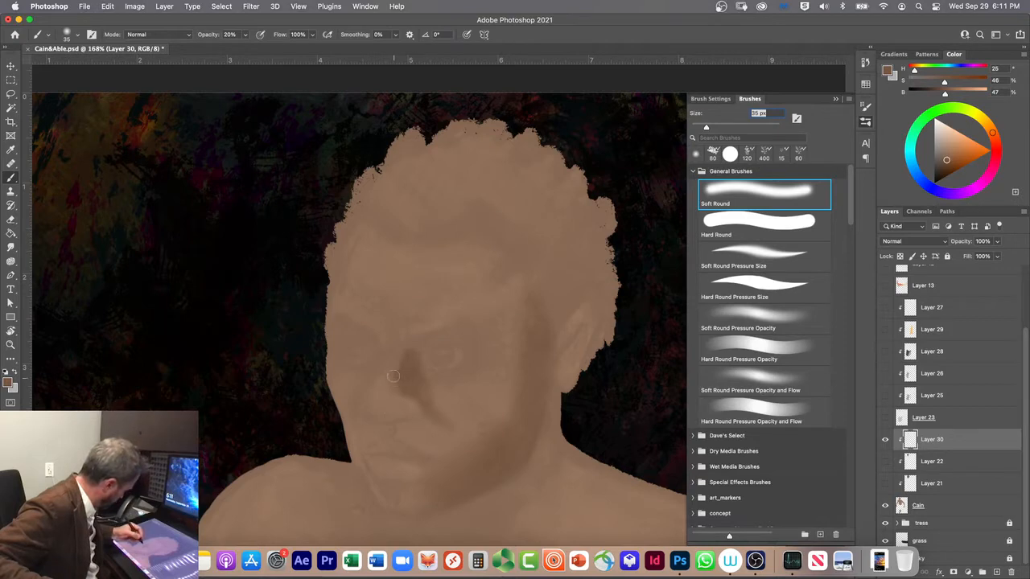
Step: Trim the shading beside the nose with the brush in Clear mode, and return the brush to Normal mode
click(149, 35)
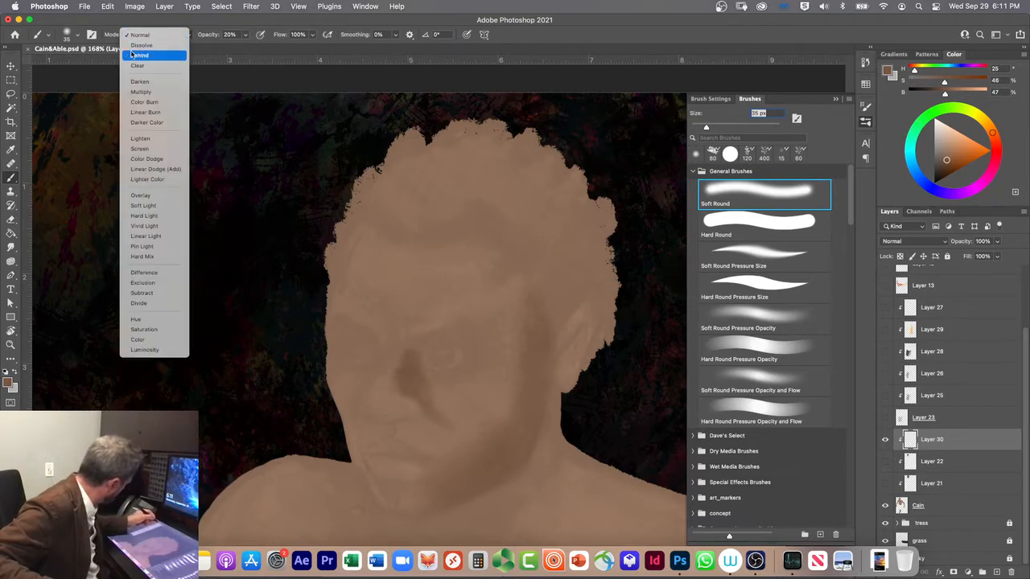
click(135, 66)
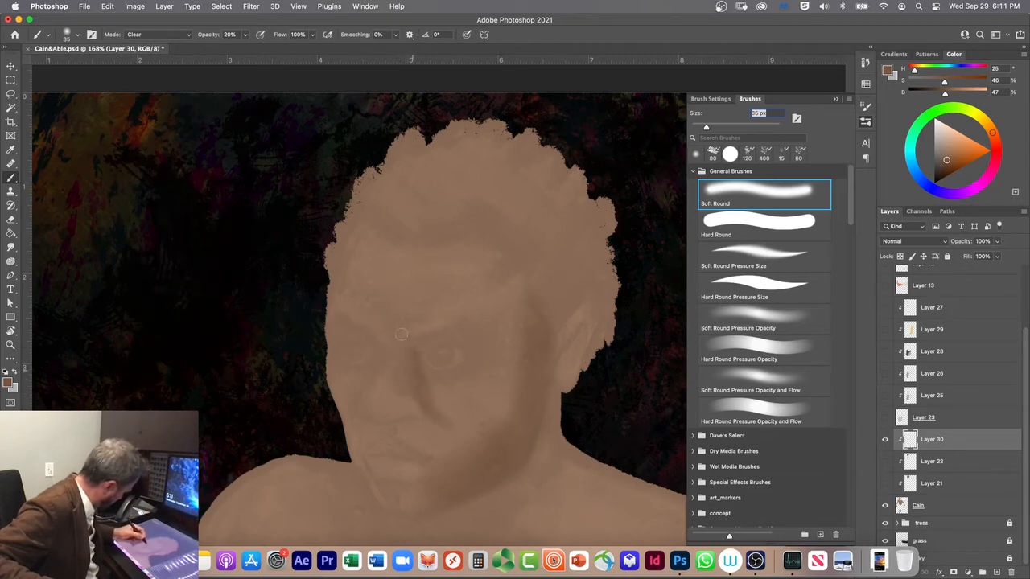
click(156, 35)
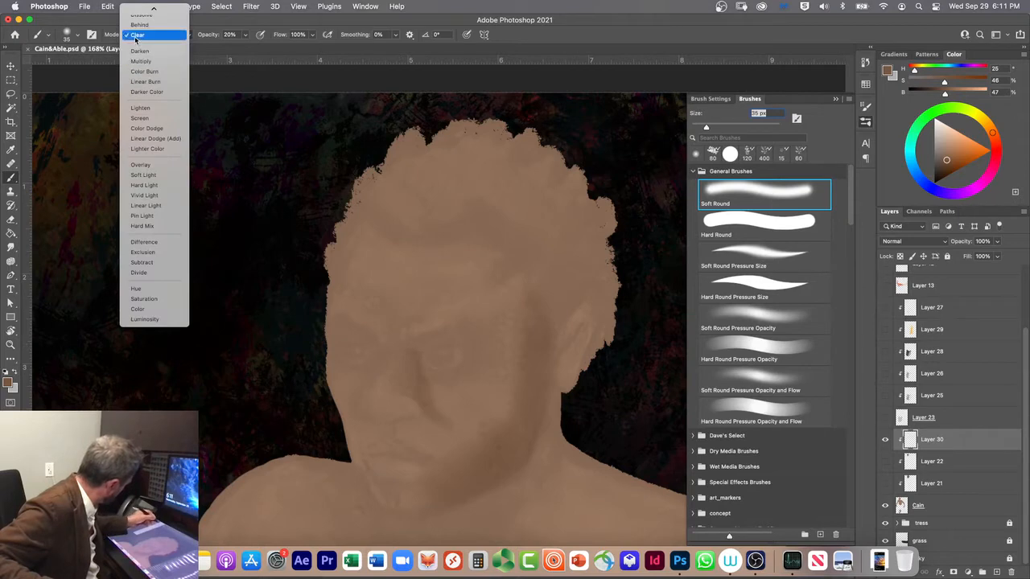
click(138, 11)
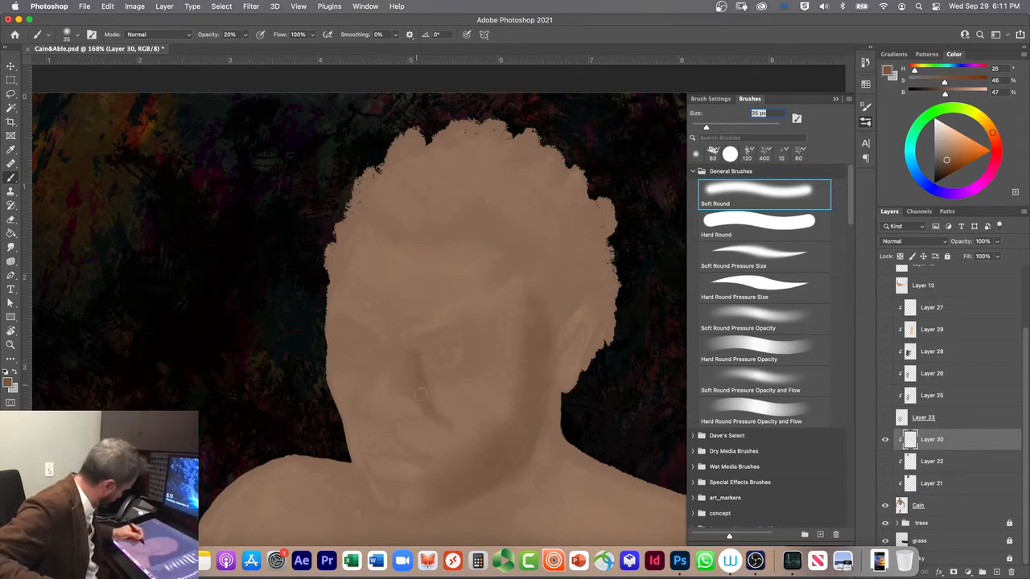
Step: Paint the shadow under the nose and around the nostril with a 10 px brush, and enlarge the brush to 30 px
key(bracketleft)
key(bracketleft)
key(bracketleft)
key(bracketleft)
key(bracketleft)
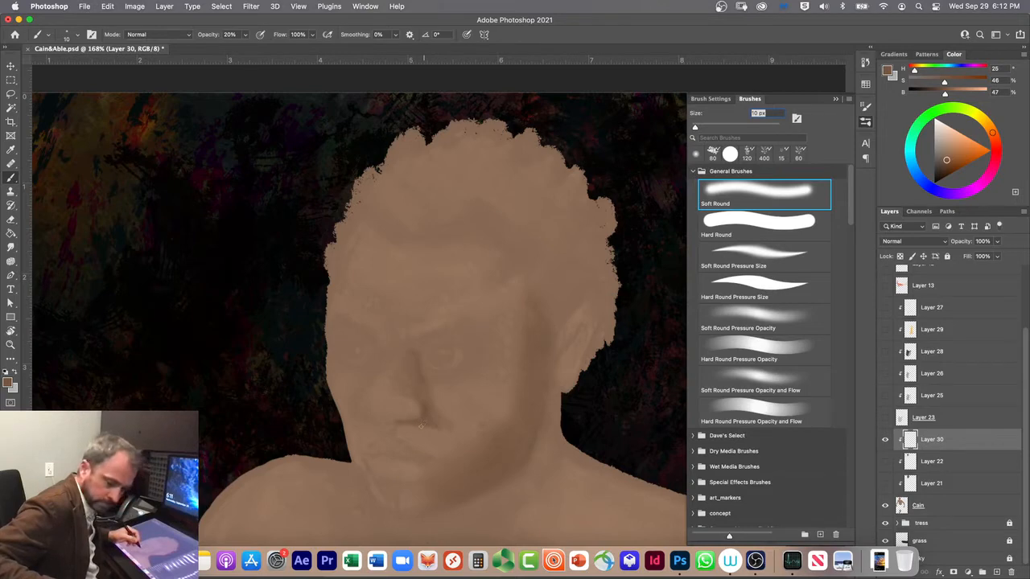
key(bracketright)
key(bracketright)
key(bracketright)
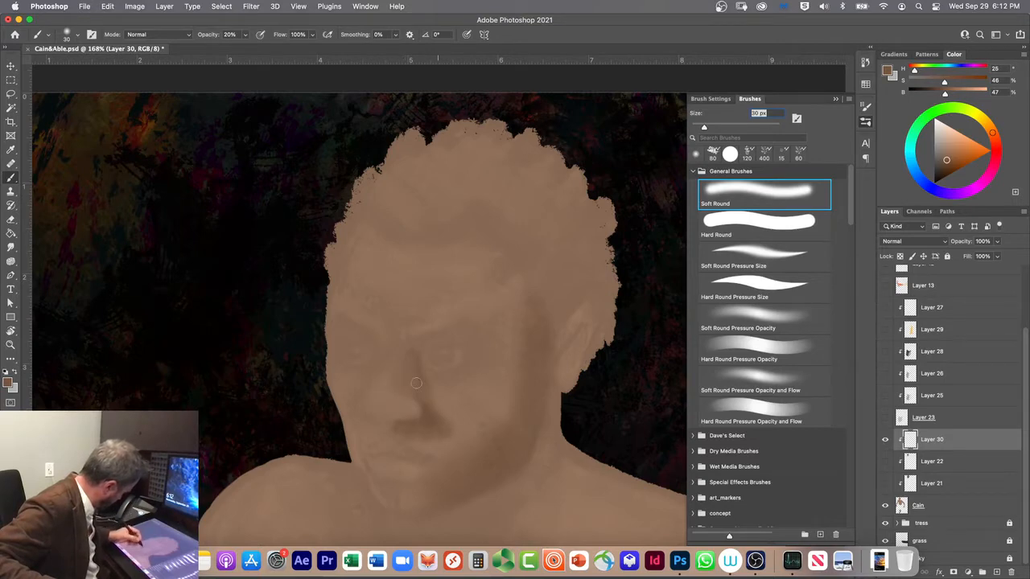
Step: Extend the shading from the cheek fold around the upper lip, enlarging the brush to 60 px
key(bracketright)
key(bracketright)
key(bracketright)
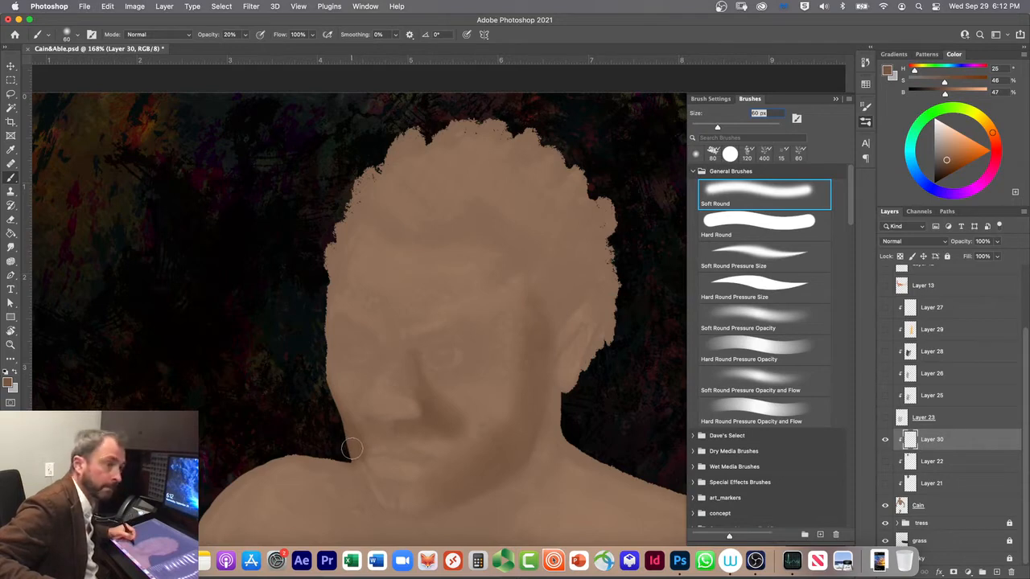
Step: Shade the far edge of the mouth and the area below the lower lip with a 40 px brush, refining at 15 px
key(bracketleft)
key(bracketleft)
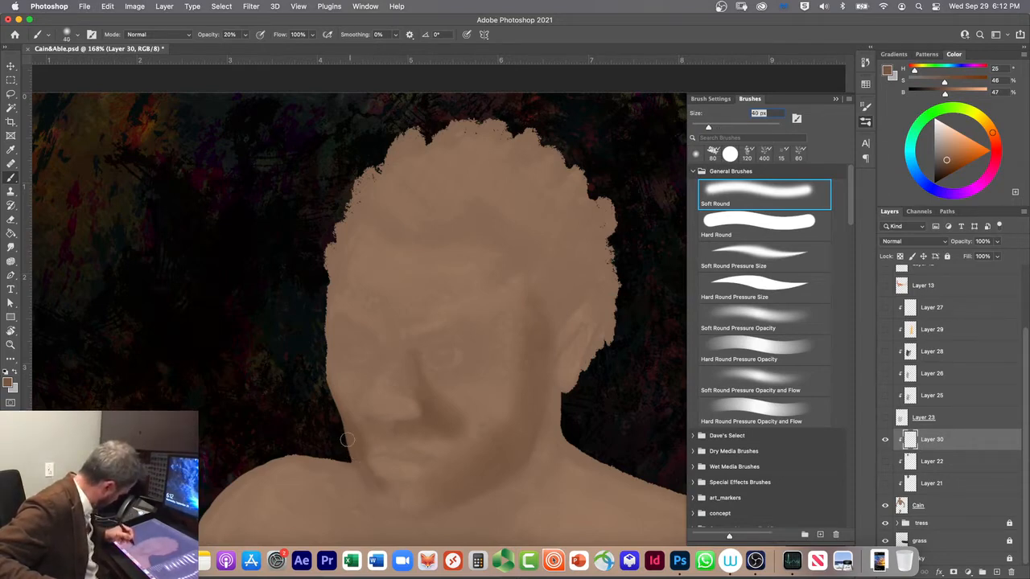
key(bracketleft)
key(bracketleft)
key(bracketleft)
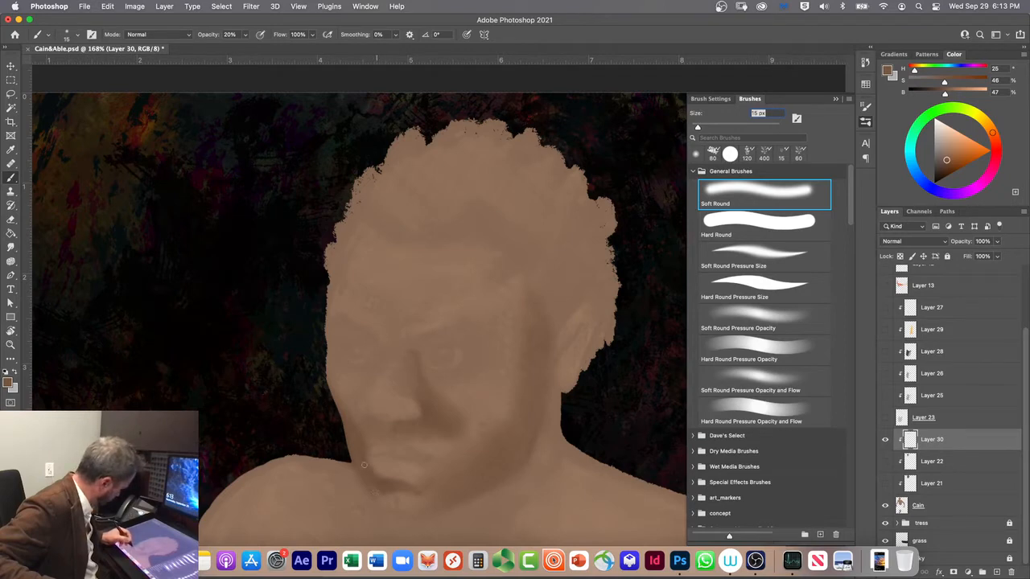
Step: Deepen the shadow under the lower lip with the brush in Multiply mode at 10% opacity, using sizes of 25 px and 10 px
click(148, 35)
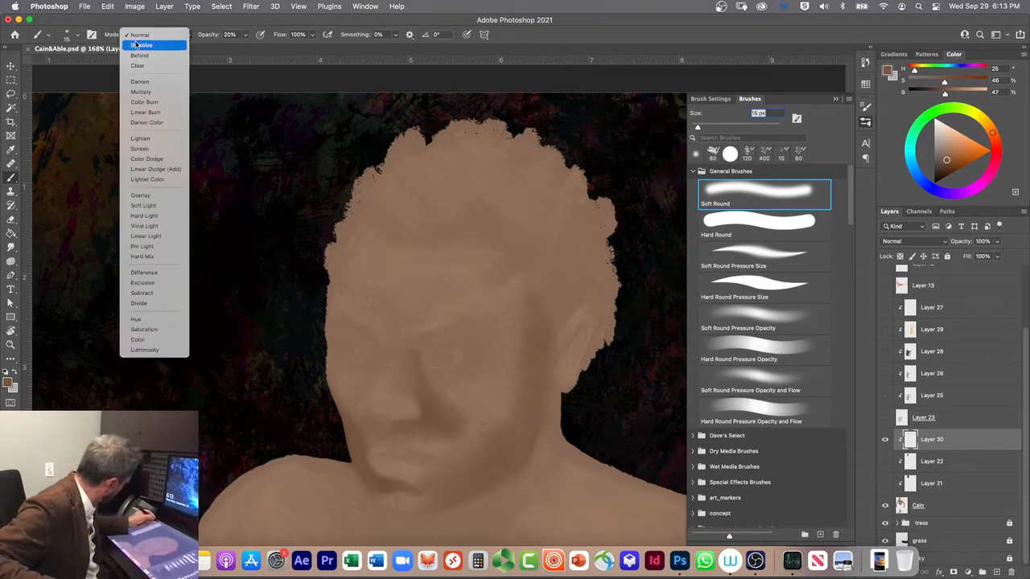
click(141, 92)
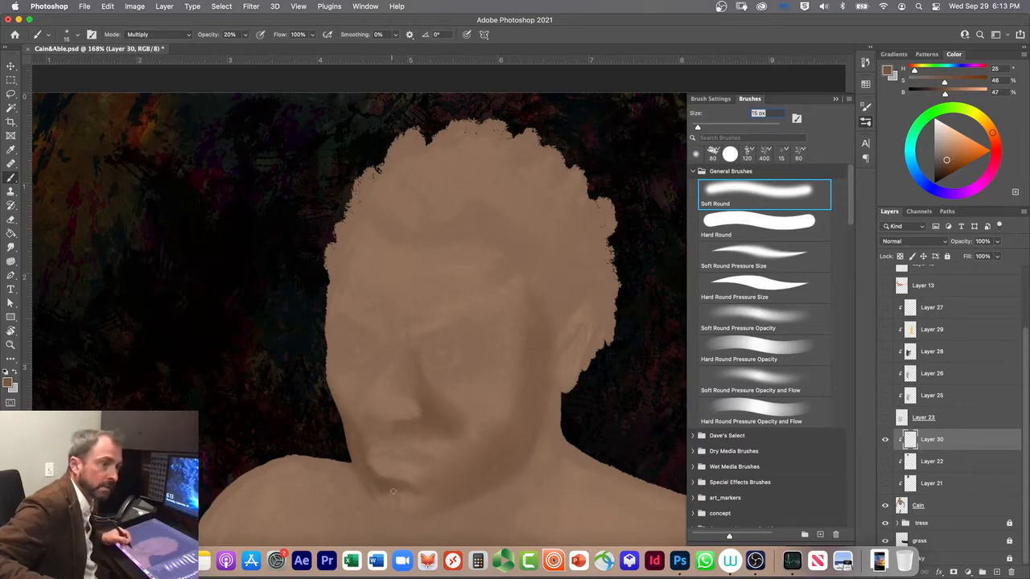
drag(388, 482, 389, 492)
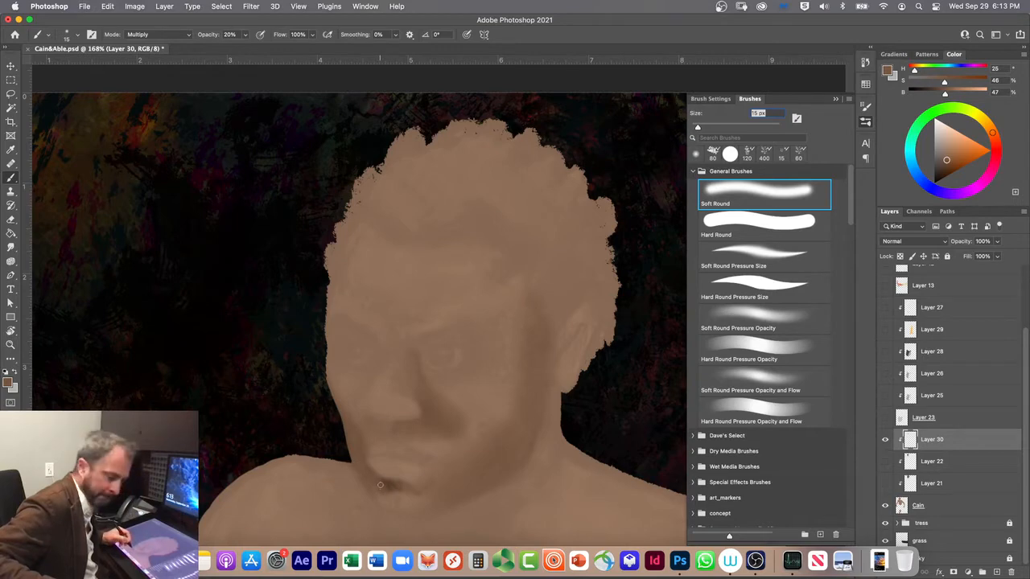
key(1)
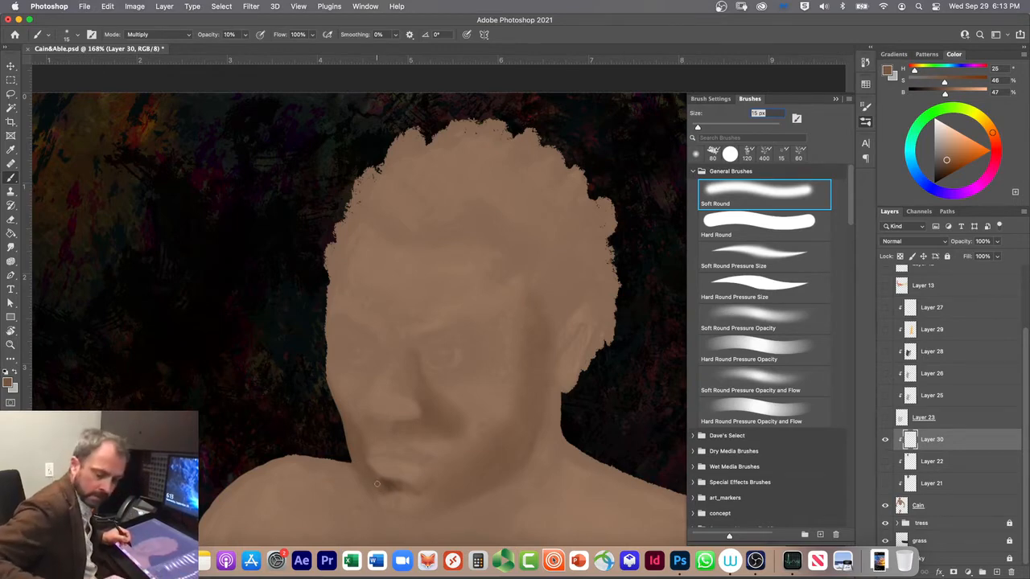
key(bracketright)
key(bracketright)
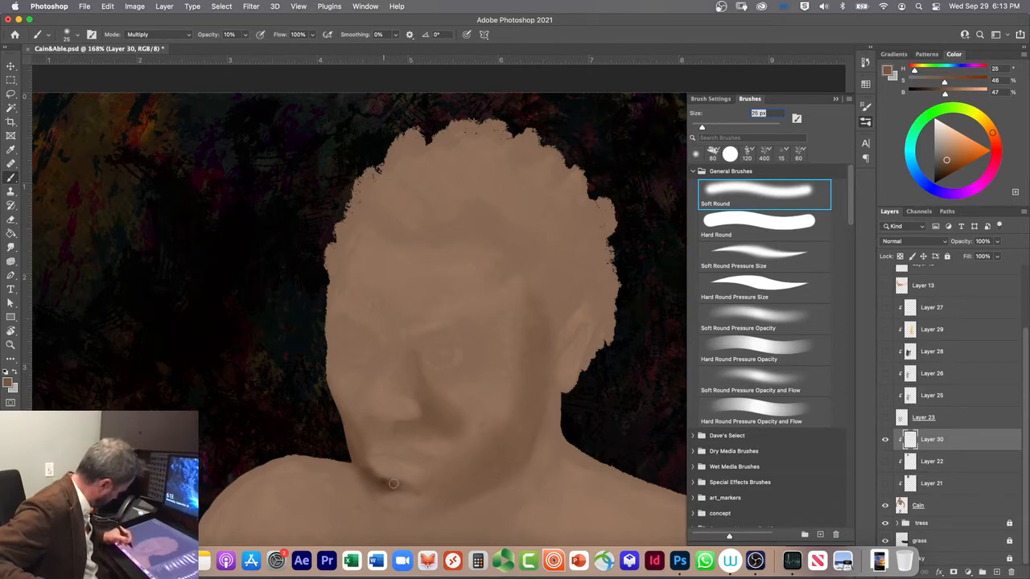
key(bracketleft)
key(bracketleft)
key(bracketleft)
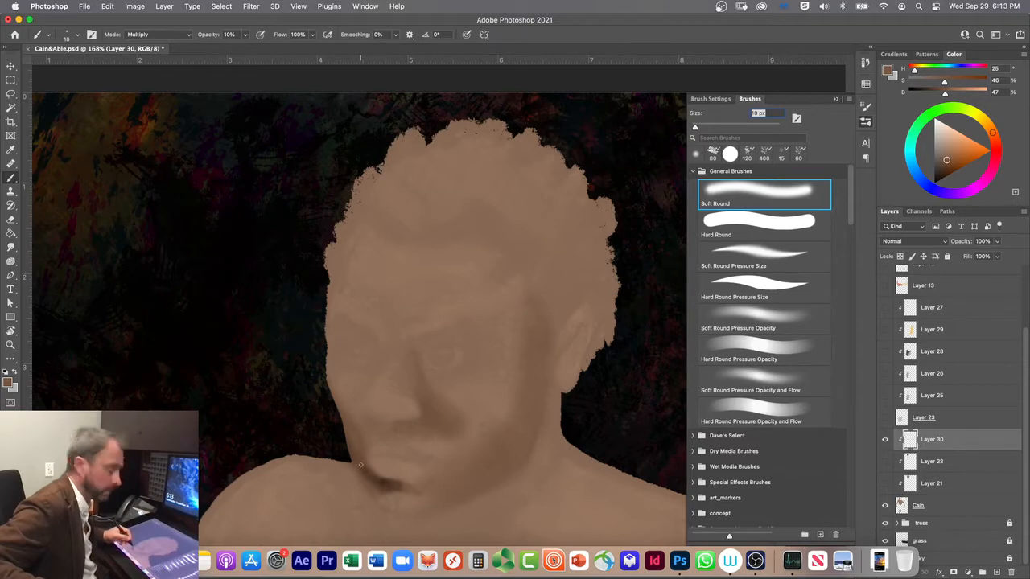
Step: Darken the far side of the chin and the far edge of the cheek with a 30 px brush, and enlarge the brush to 50 px
key(bracketright)
key(bracketright)
key(bracketright)
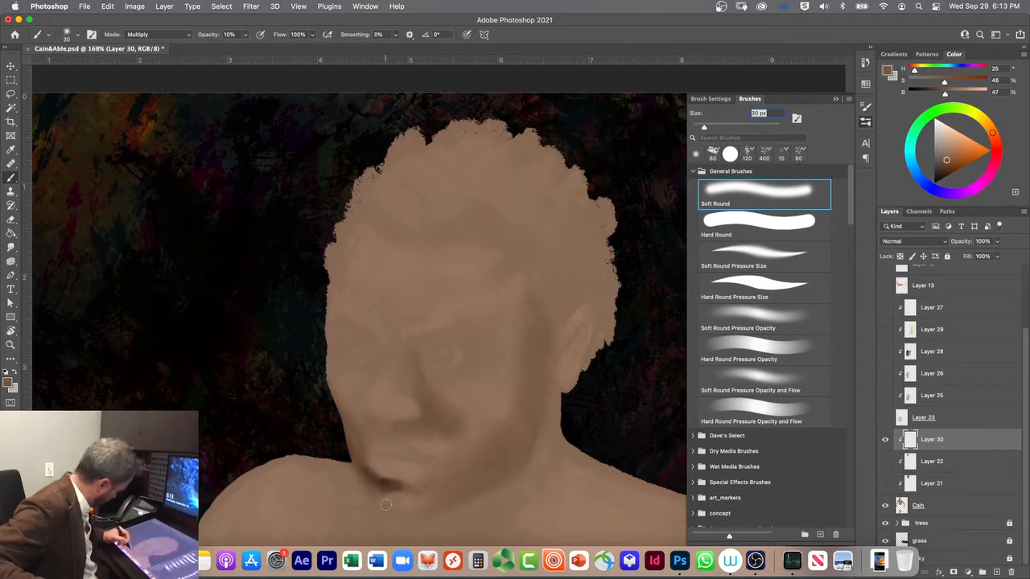
drag(369, 480, 383, 501)
drag(344, 419, 361, 461)
key(bracketright)
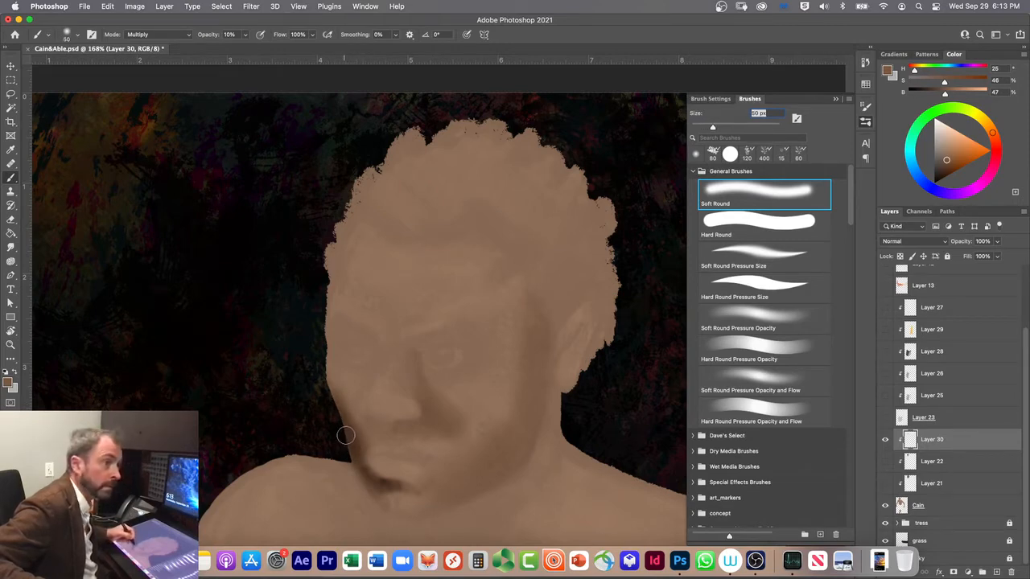
Step: Define the nostrils and the nose's underside with an 8 px brush, and shade the nose's far side up to the eye corner at 20 px
key(bracketleft)
key(bracketleft)
key(bracketleft)
key(bracketleft)
key(bracketleft)
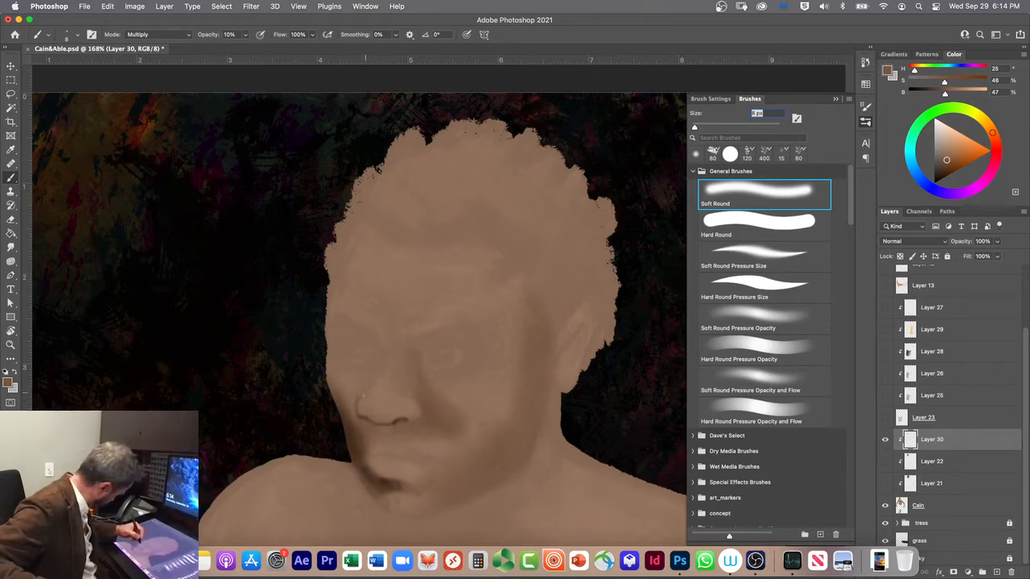
key(bracketright)
key(bracketright)
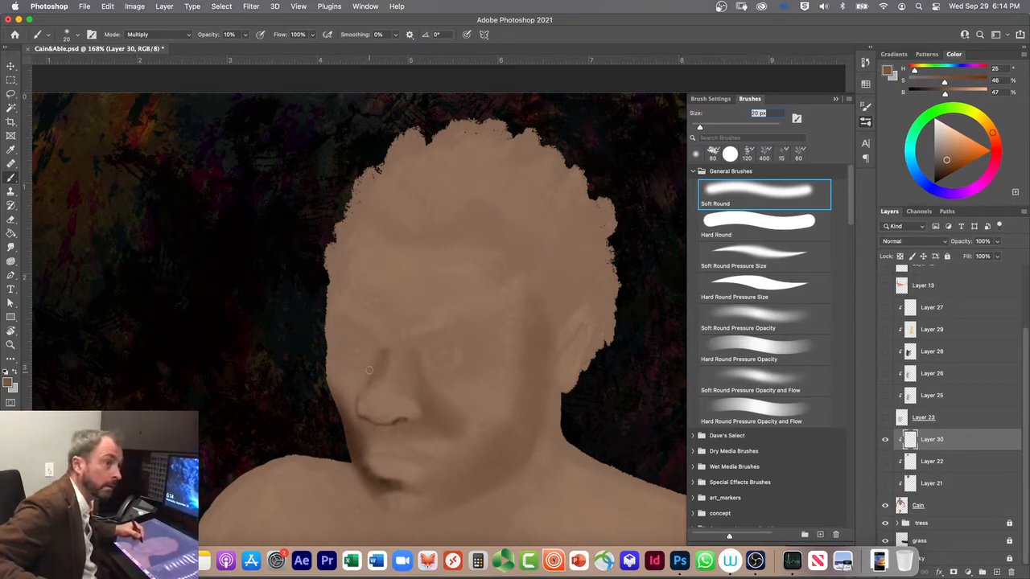
key(bracketright)
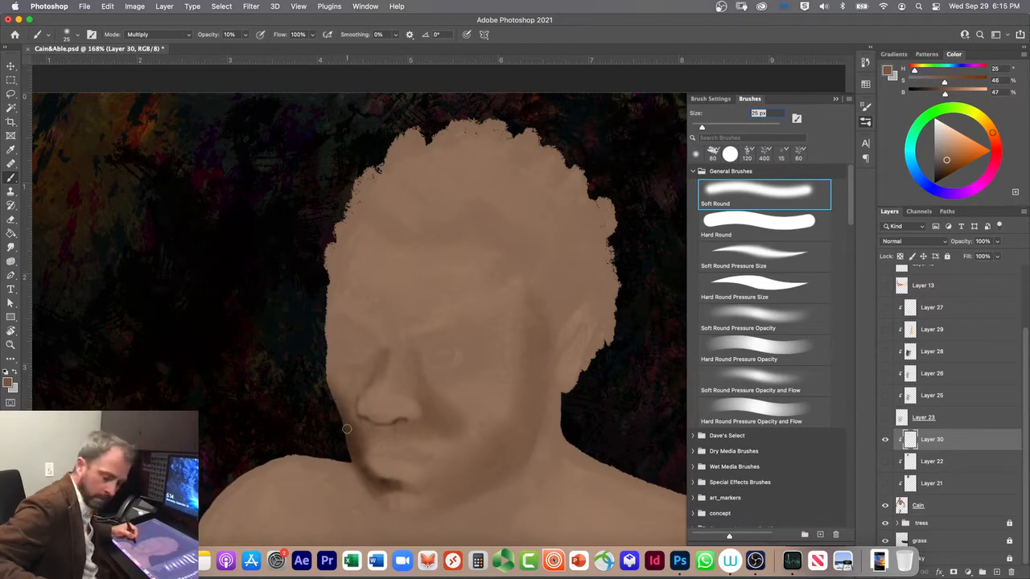
Step: Return the brush to Normal mode and shade the near temple with a 90 px brush at 10% opacity
key(Return)
key(Return)
key(Return)
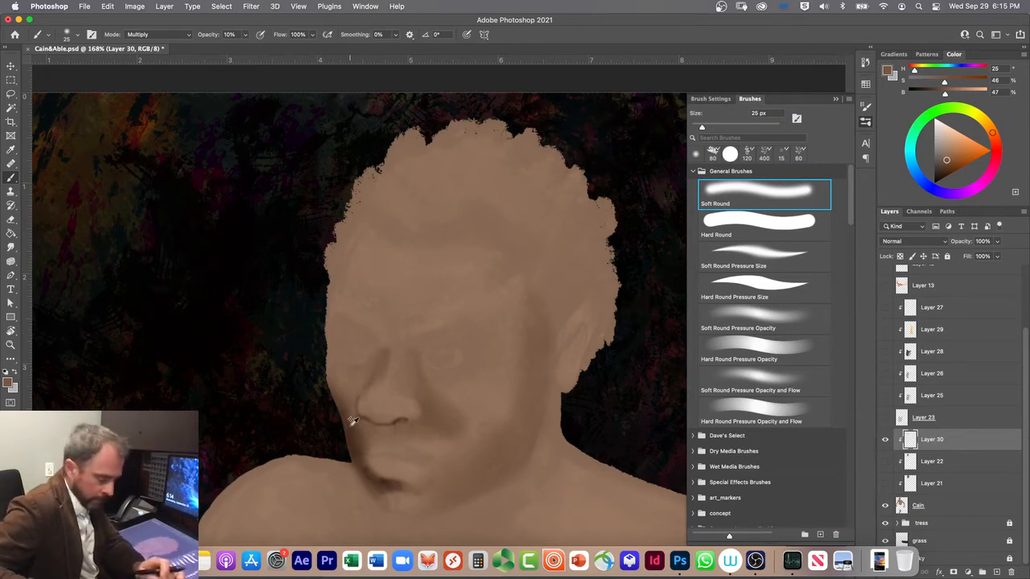
key(alt+shift+c)
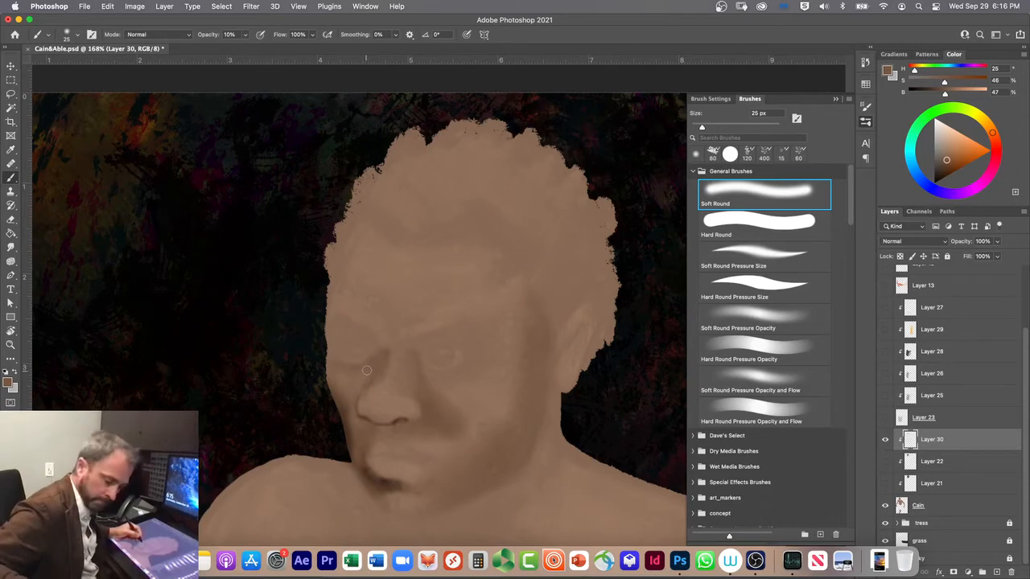
key(bracketright)
key(bracketright)
key(bracketright)
key(bracketright)
key(bracketright)
key(bracketright)
key(bracketright)
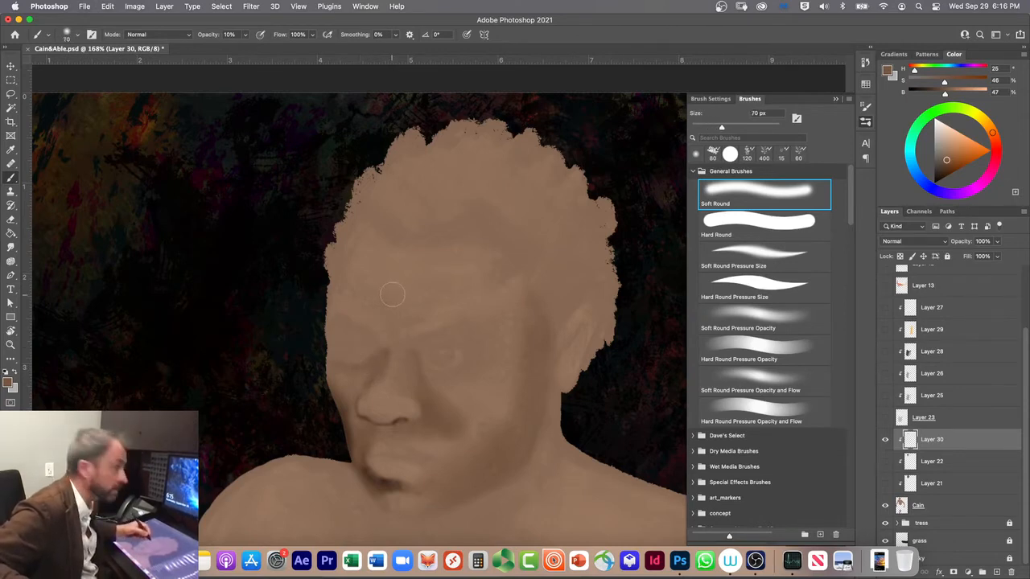
key(bracketright)
key(bracketright)
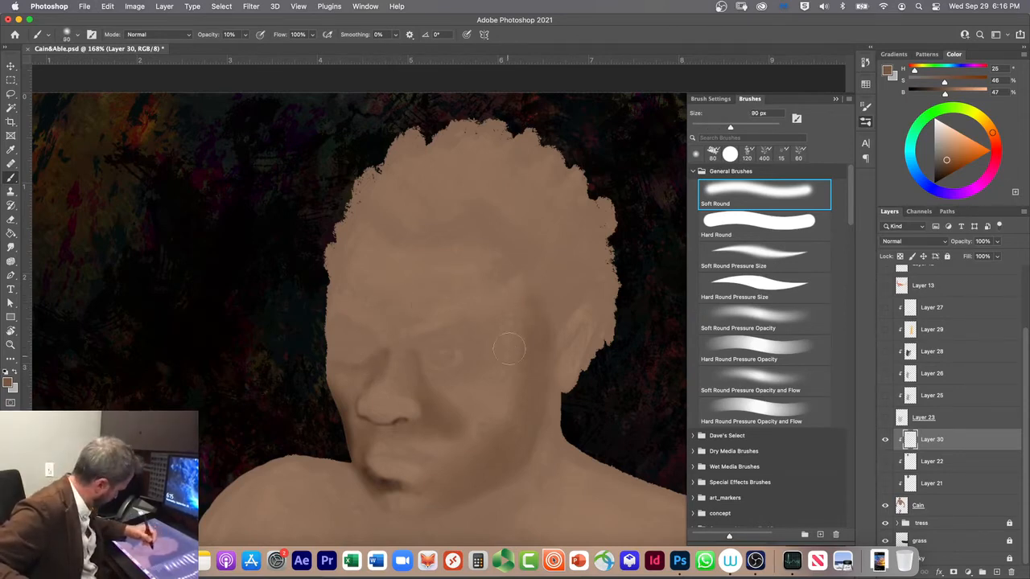
mouse_move(514, 340)
mouse_down()
mouse_move(517, 260)
mouse_move(513, 355)
mouse_move(513, 267)
mouse_up()
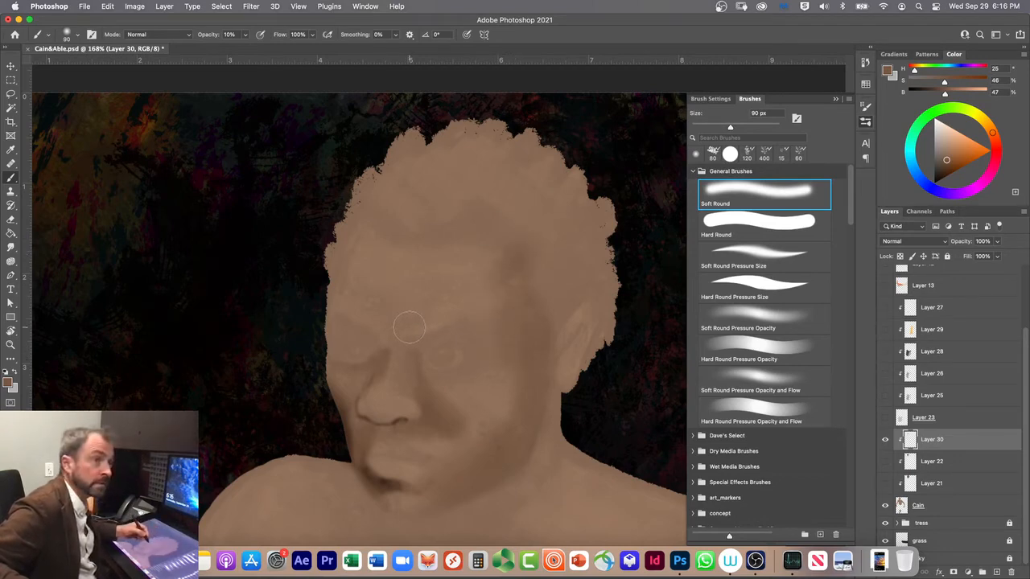
Step: Shade the forehead from the hairline down to the brow with the 90 px brush, raising the opacity to 20%
mouse_move(451, 222)
mouse_down()
mouse_move(475, 227)
mouse_move(421, 243)
mouse_move(477, 253)
mouse_move(418, 280)
mouse_move(435, 313)
mouse_up()
key(2)
mouse_move(419, 284)
mouse_down()
mouse_move(462, 242)
mouse_move(432, 252)
mouse_move(463, 256)
mouse_up()
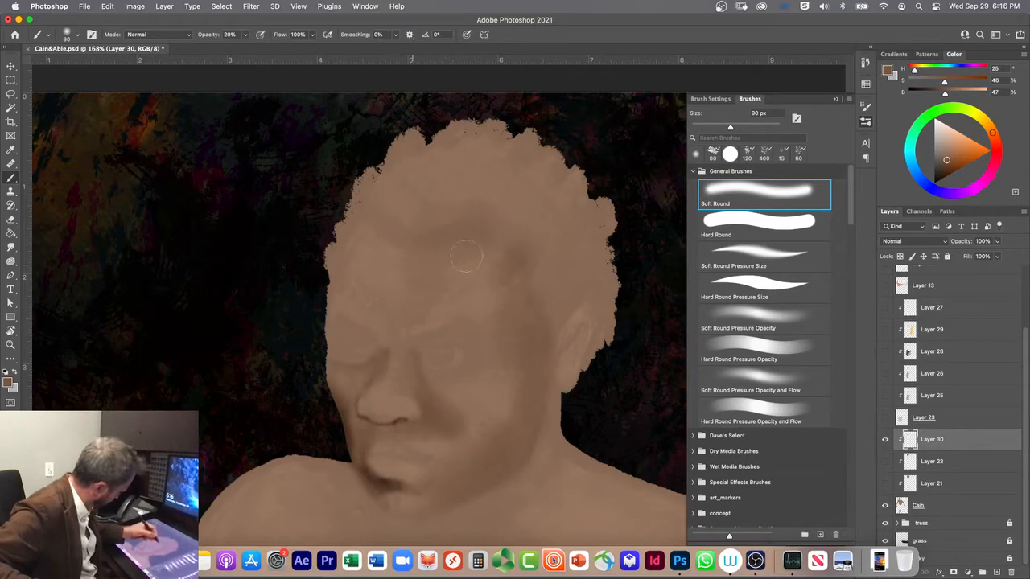
mouse_move(447, 299)
mouse_down()
mouse_move(428, 281)
mouse_move(457, 253)
mouse_move(462, 269)
mouse_move(467, 252)
mouse_move(438, 316)
mouse_move(452, 253)
mouse_move(412, 326)
mouse_move(438, 244)
mouse_move(387, 353)
mouse_move(480, 281)
mouse_up()
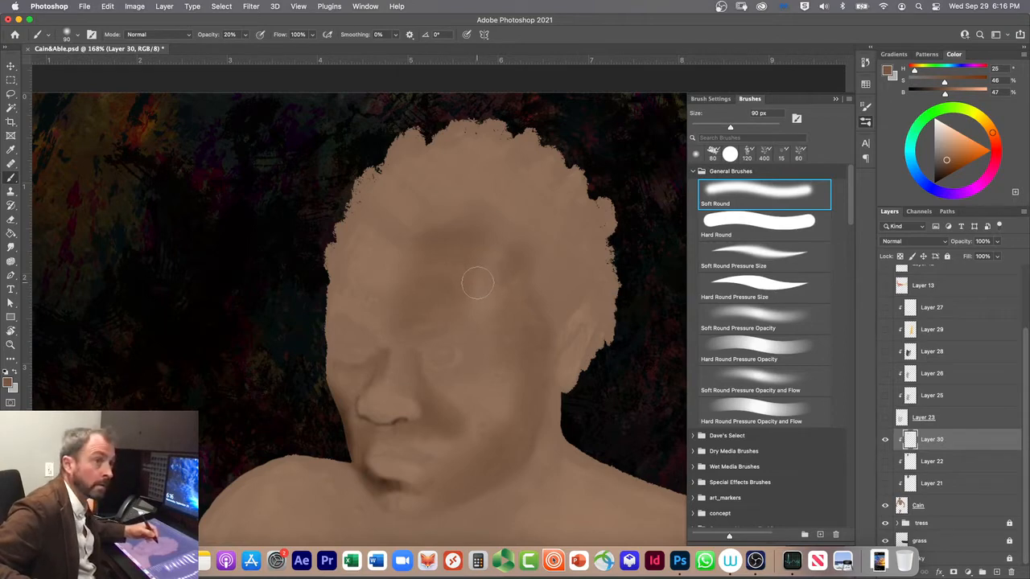
mouse_move(416, 284)
mouse_down()
mouse_move(409, 316)
mouse_move(441, 237)
mouse_move(408, 318)
mouse_move(441, 241)
mouse_move(411, 302)
mouse_move(437, 249)
mouse_move(416, 289)
mouse_move(422, 253)
mouse_move(417, 293)
mouse_move(402, 306)
mouse_move(416, 300)
mouse_move(426, 294)
mouse_move(336, 289)
mouse_move(408, 305)
mouse_move(335, 280)
mouse_move(393, 302)
mouse_move(342, 281)
mouse_move(381, 302)
mouse_move(361, 282)
mouse_move(402, 297)
mouse_move(331, 258)
mouse_move(403, 290)
mouse_move(338, 257)
mouse_move(367, 246)
mouse_move(393, 272)
mouse_move(331, 233)
mouse_move(410, 272)
mouse_move(344, 230)
mouse_move(364, 274)
mouse_move(388, 291)
mouse_move(366, 272)
mouse_move(330, 269)
mouse_move(402, 293)
mouse_move(332, 253)
mouse_move(401, 297)
mouse_move(334, 273)
mouse_move(388, 290)
mouse_move(409, 288)
mouse_move(343, 269)
mouse_move(418, 287)
mouse_move(373, 283)
mouse_move(401, 283)
mouse_move(353, 265)
mouse_up()
Step: Hide the Layer 3 sketch to check the shading on its own, and show it again
scroll(1026, 334, up, 3)
click(885, 297)
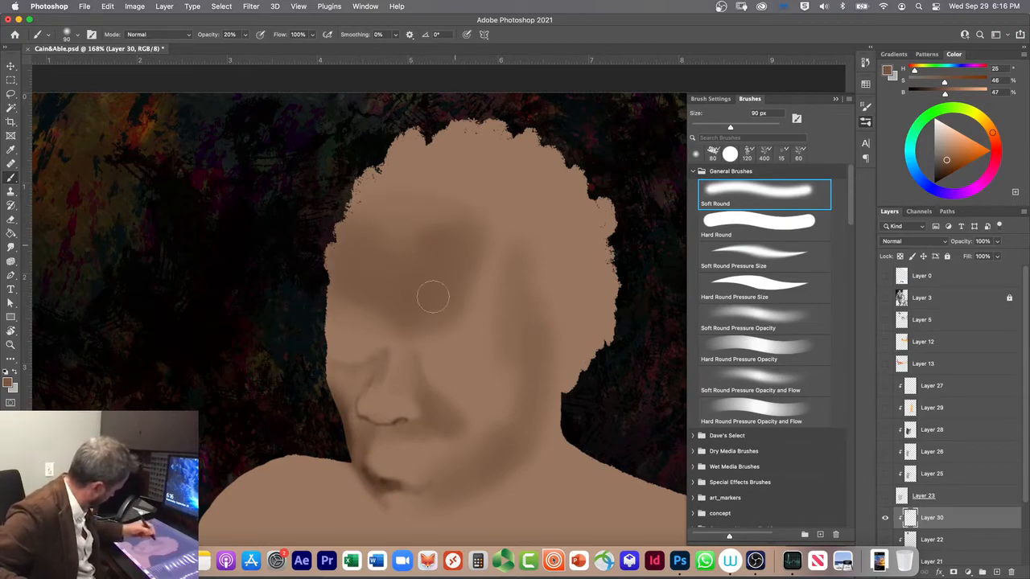
click(885, 298)
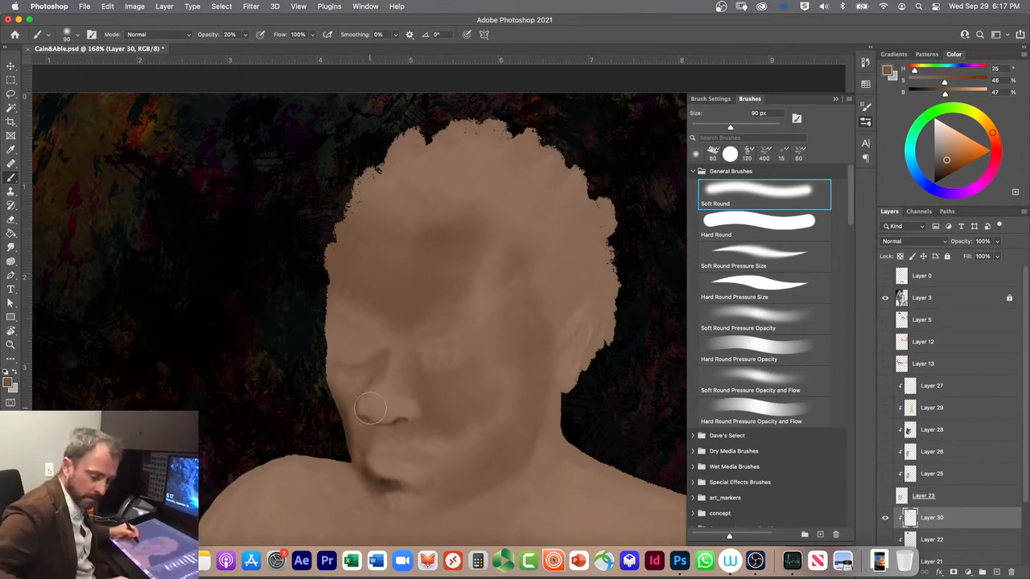
Step: Refine the shading of the nose tip and far nostril with 10 px and 20 px brushes, and reduce the brush to 6 px at 30% opacity
key(bracketleft)
key(bracketleft)
key(bracketleft)
key(bracketleft)
key(bracketleft)
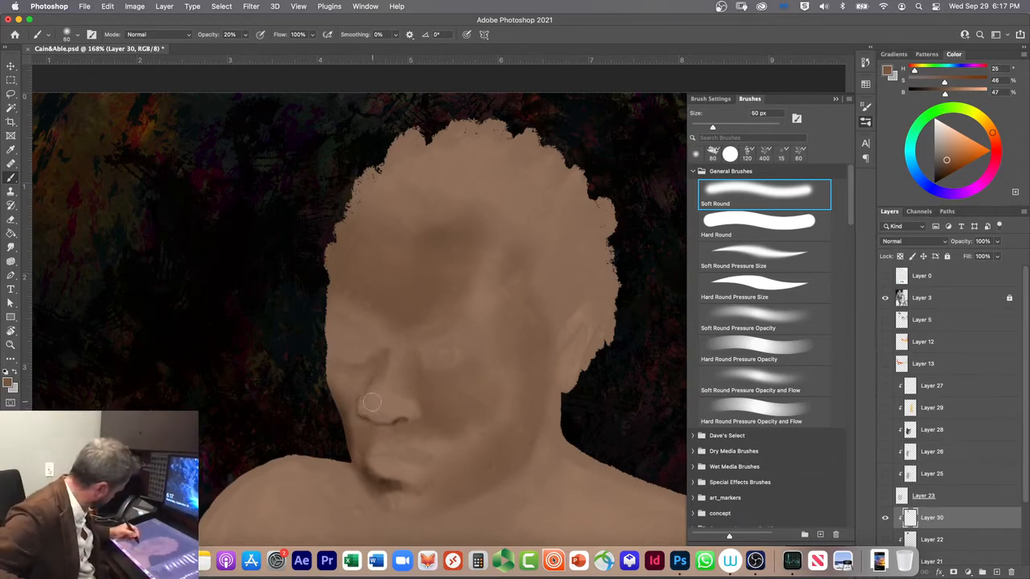
key(bracketleft)
key(bracketleft)
key(bracketleft)
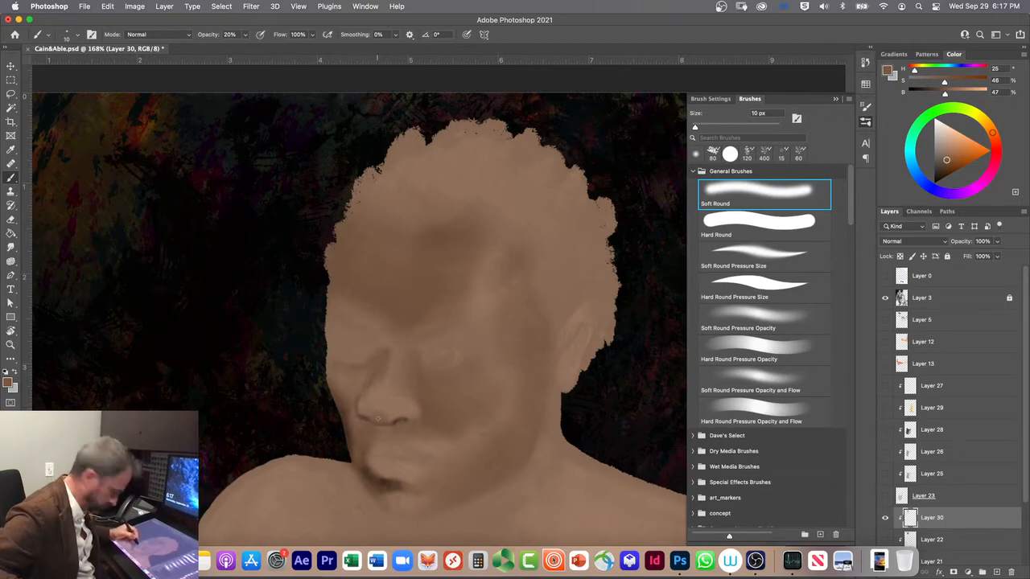
key(bracketright)
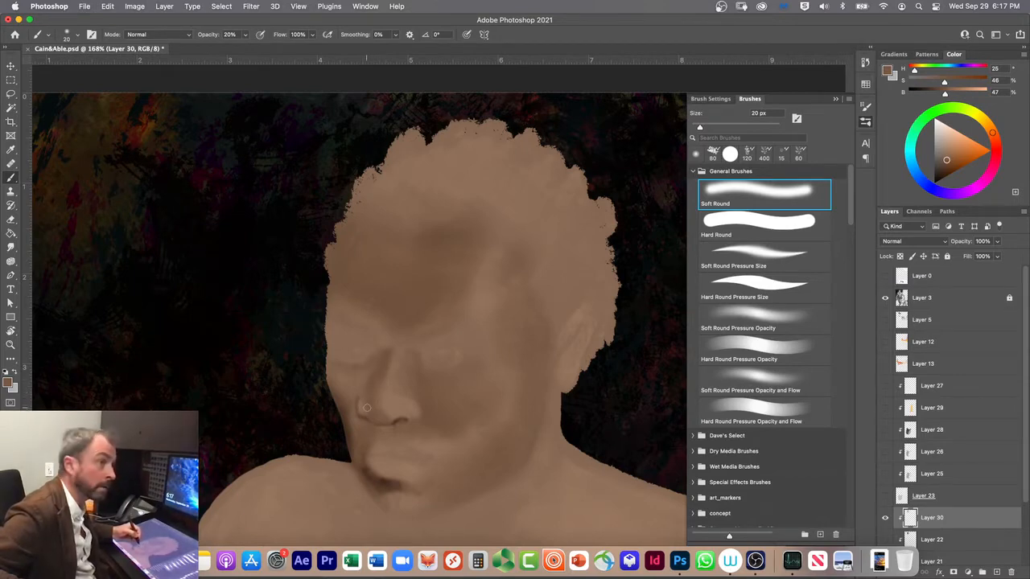
drag(360, 416, 361, 407)
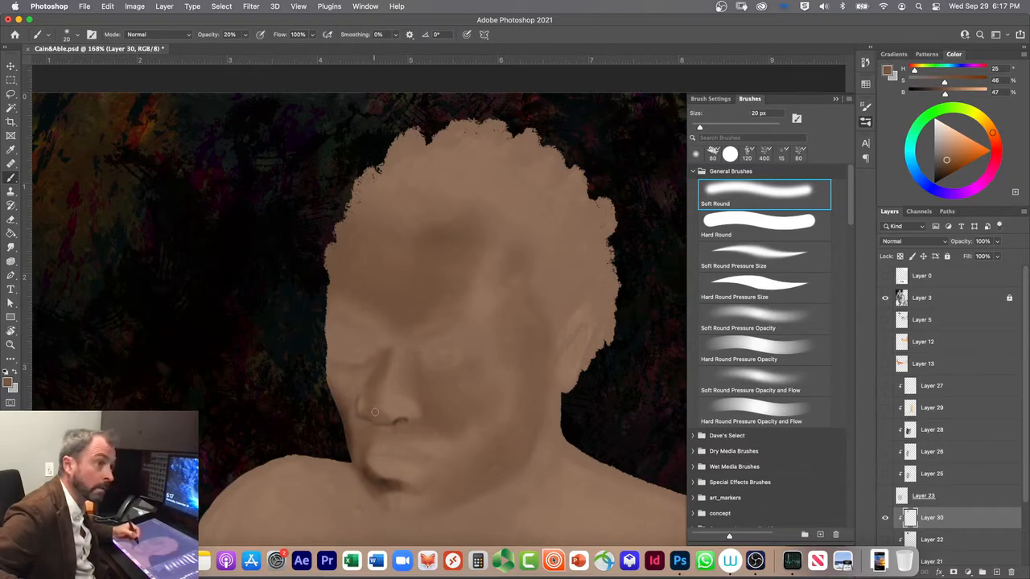
key(bracketleft)
key(bracketleft)
key(bracketleft)
key(bracketleft)
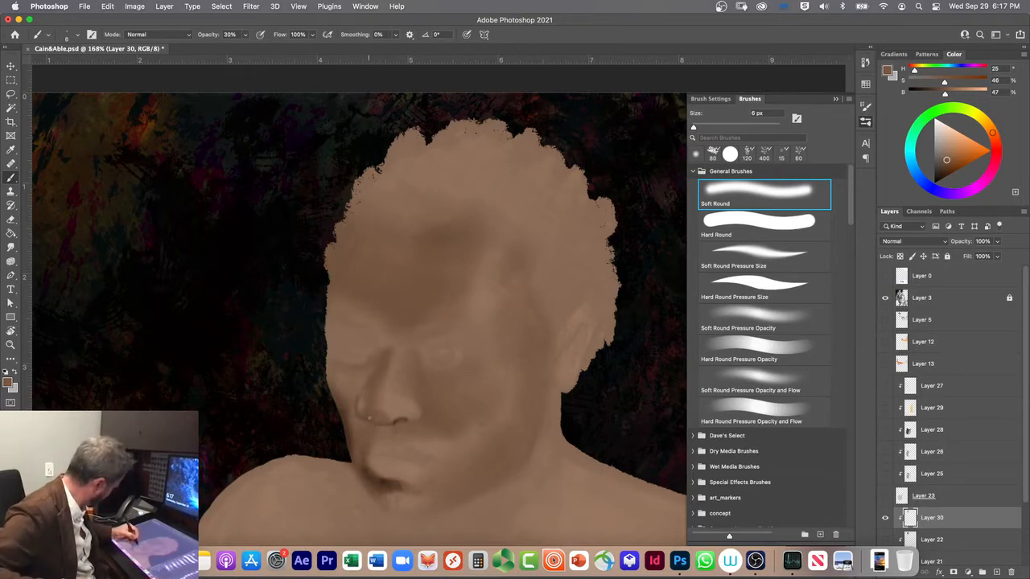
Step: Undo the last nostril strokes and darken the shadow under the nose in Multiply mode at 20% opacity with 15 px and 20 px brushes
key(alt+shift+m)
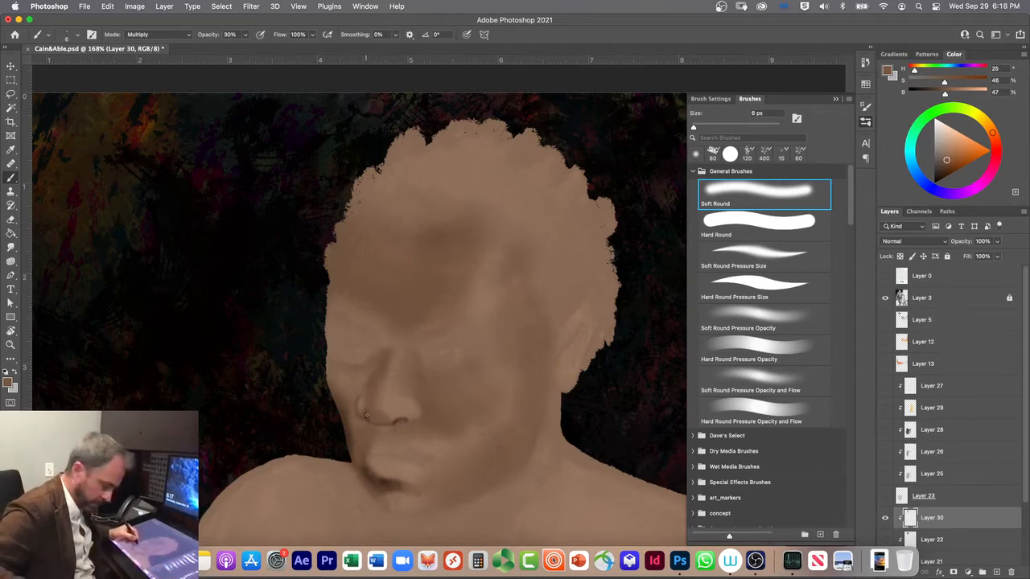
key(super+z)
key(super+z)
key(super+z)
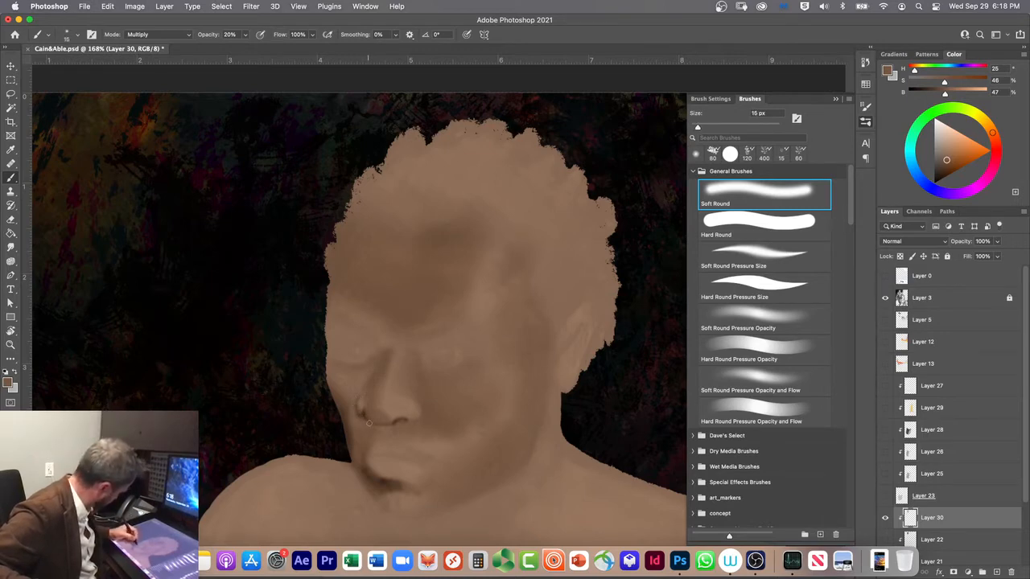
key(bracketright)
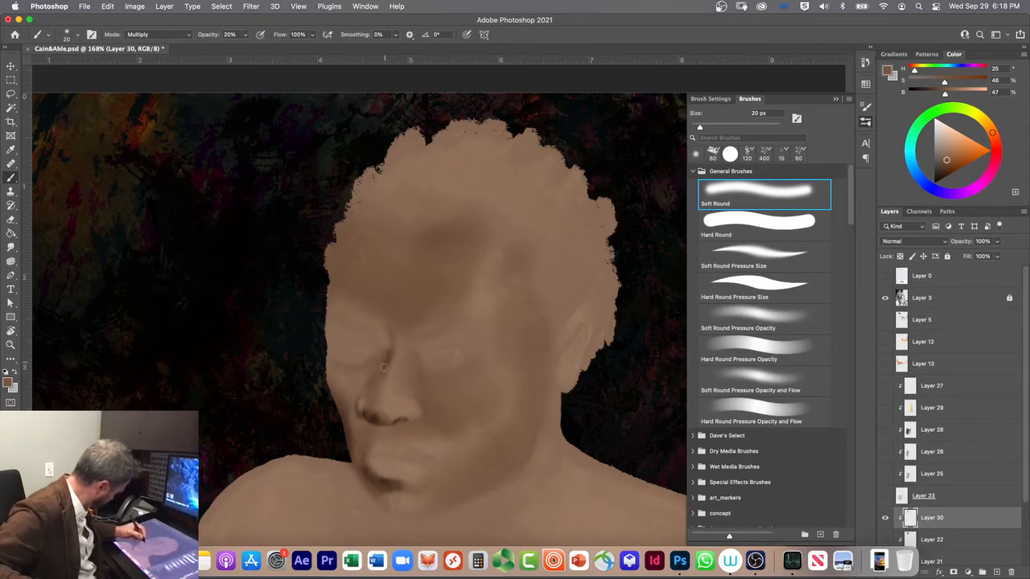
Step: Try darkening the inner eye corner and far side of the nose with the Soft Round Pressure Size brush, and undo the stroke
click(721, 266)
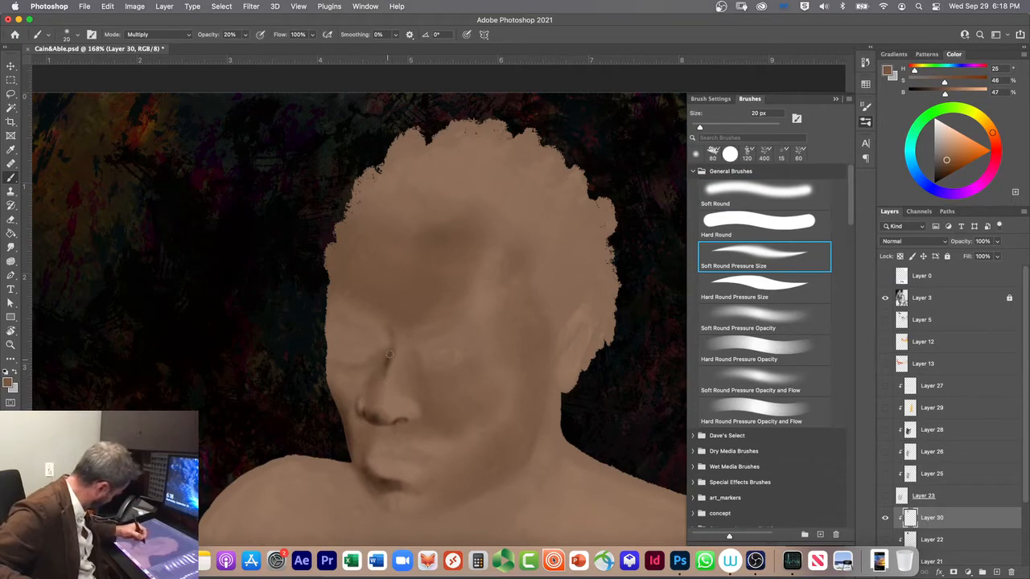
drag(391, 337, 384, 367)
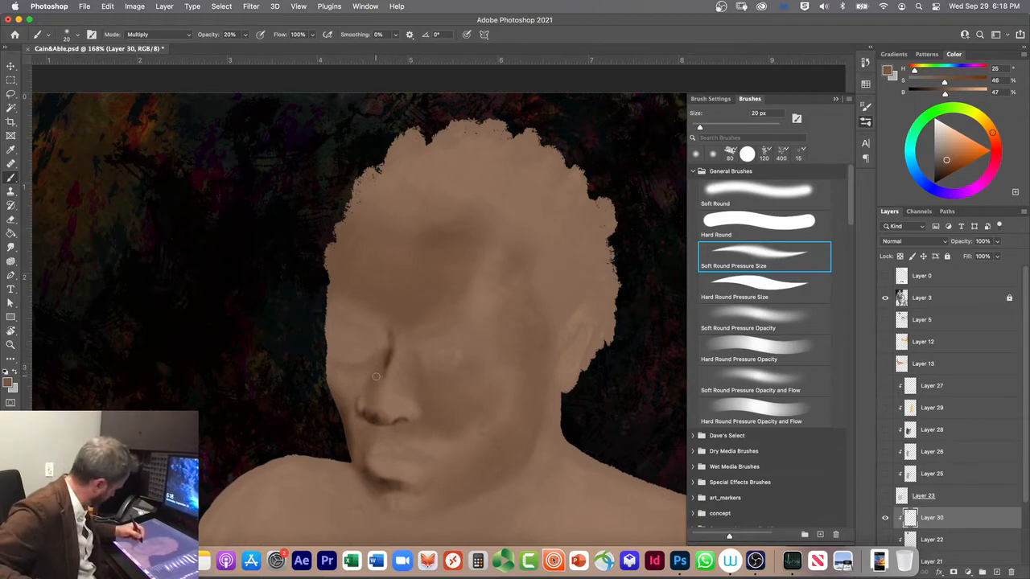
key(super+z)
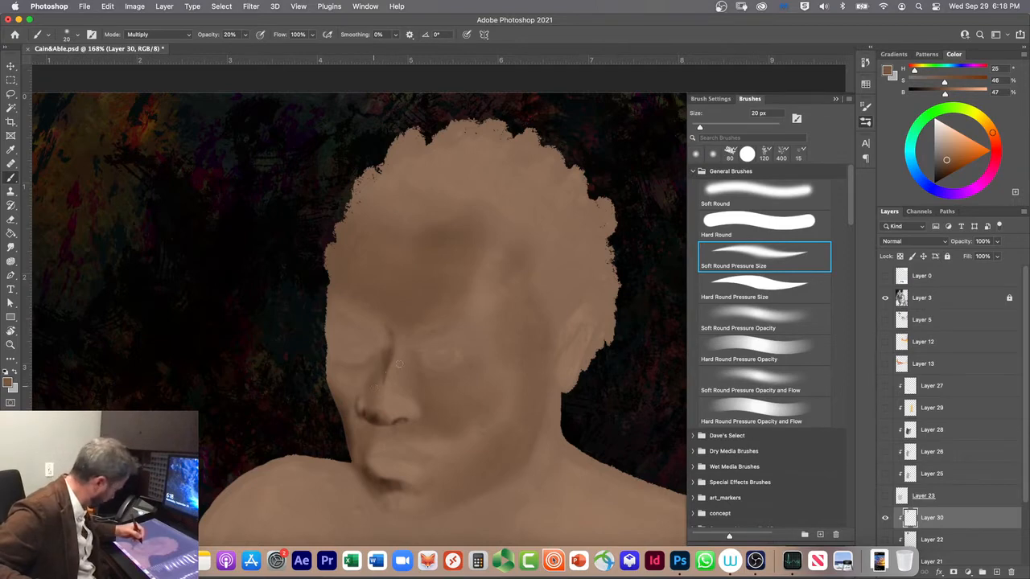
Step: Deepen the shadow from the inner eye corner down the far side of the nose with the 20 px Soft Round brush
click(720, 201)
drag(383, 354, 376, 374)
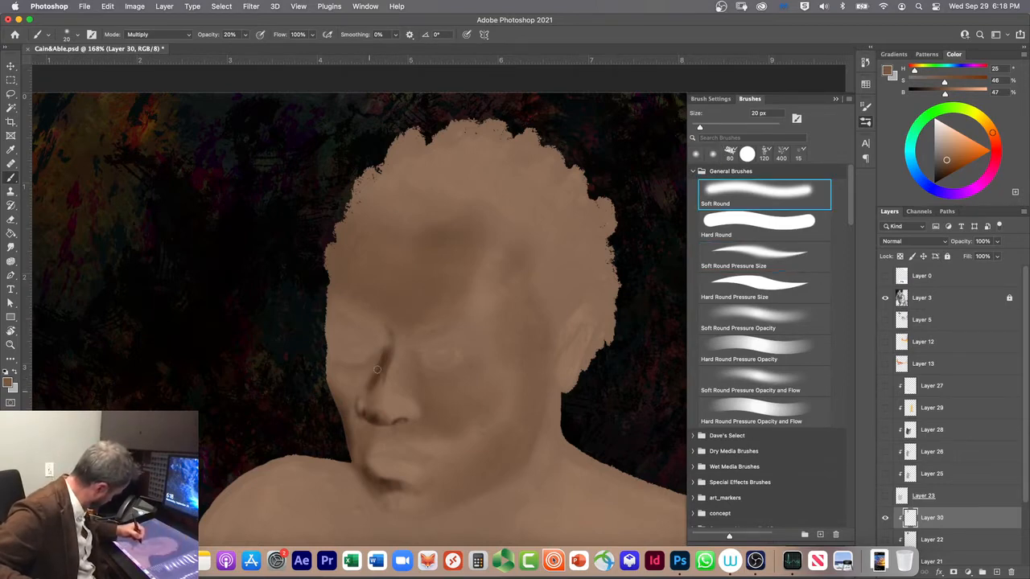
Step: Darken the inner eye corner, soften the shadow beside the nose in Clear mode at 20% opacity, and restore Multiply mode
mouse_move(382, 359)
mouse_down()
mouse_move(385, 338)
mouse_move(387, 347)
mouse_up()
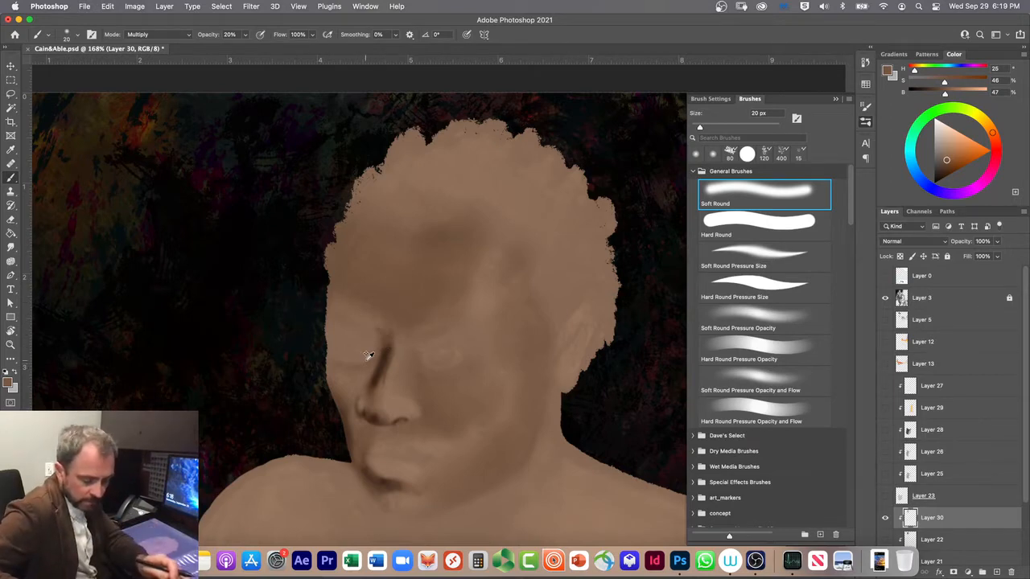
key(shift+alt+r)
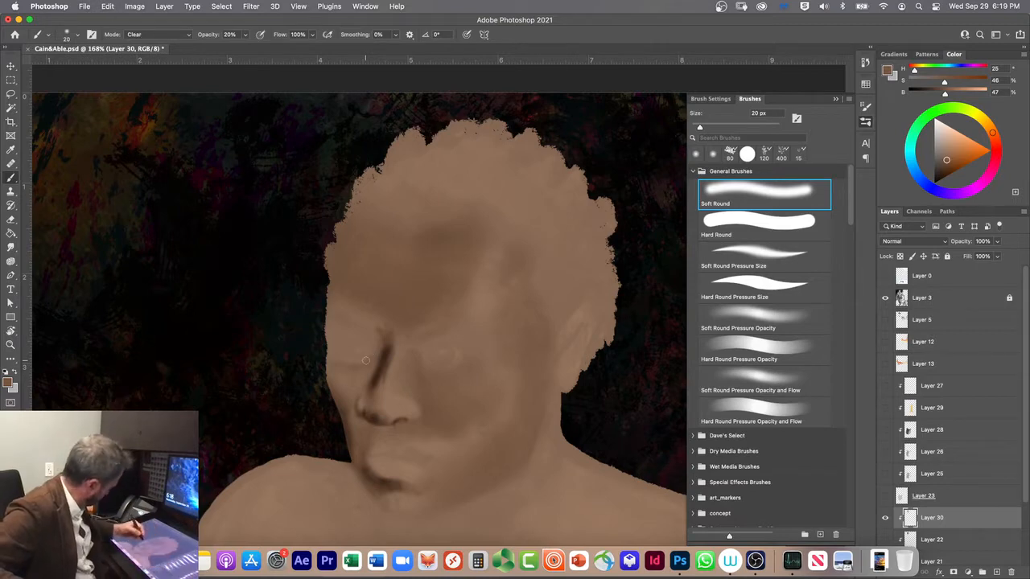
drag(372, 384, 385, 351)
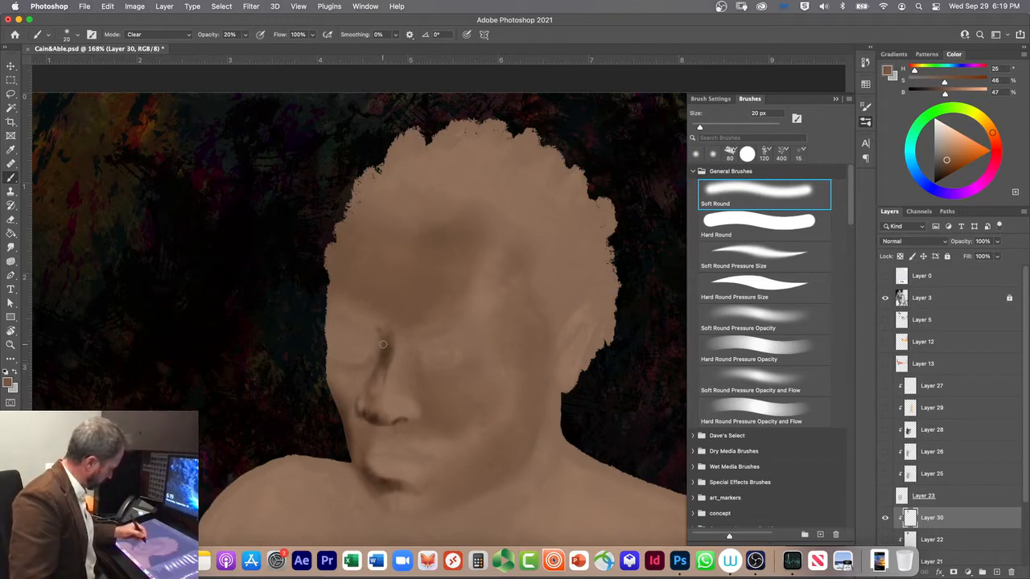
key(shift+alt+m)
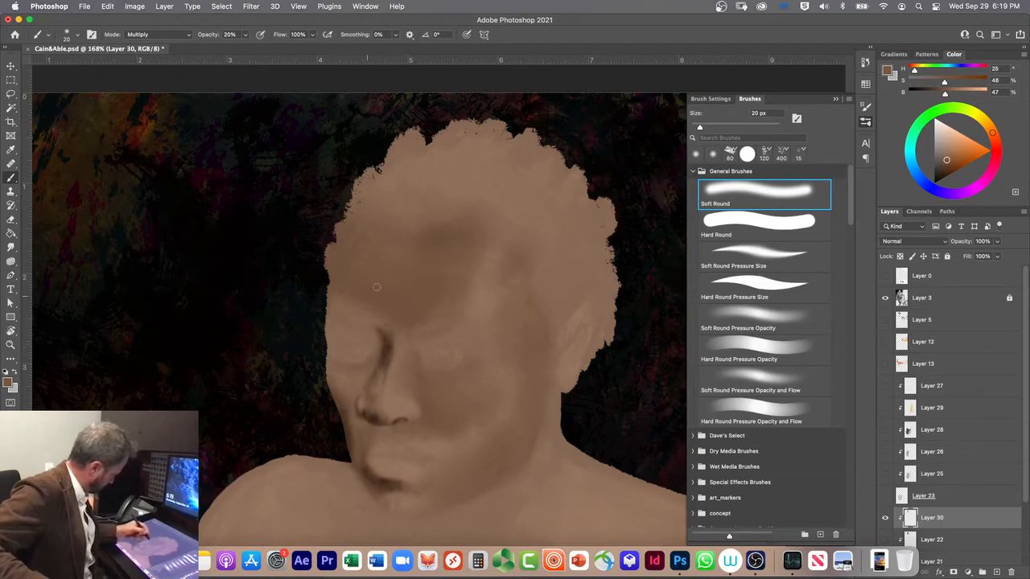
Step: Try darkening the near side of the brow shadow with a 60 px Soft Round brush, and undo the strokes
key(bracketright)
key(bracketright)
key(bracketright)
key(bracketright)
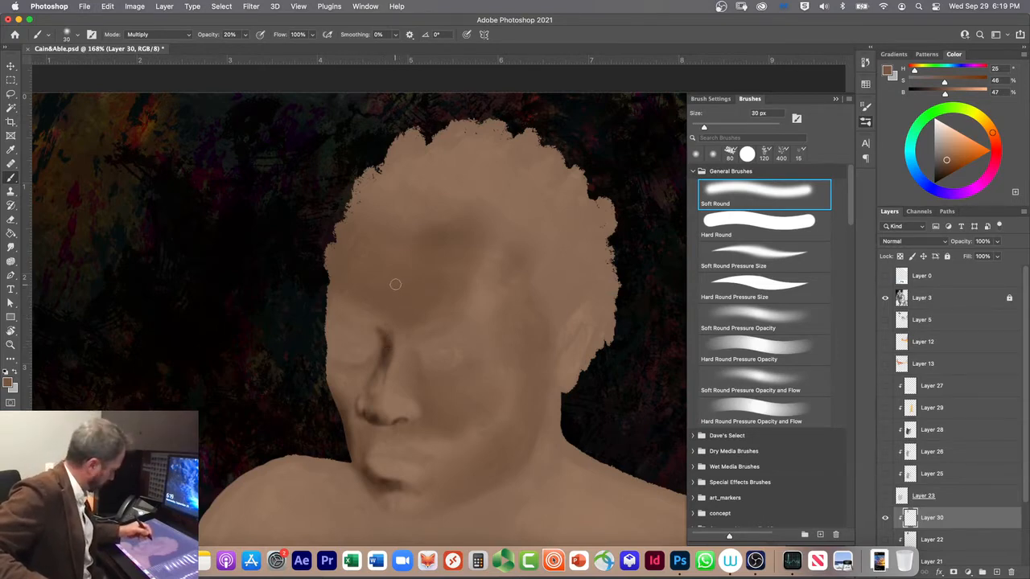
mouse_move(415, 284)
mouse_down()
mouse_move(453, 274)
mouse_move(440, 296)
mouse_move(428, 275)
mouse_move(403, 310)
mouse_up()
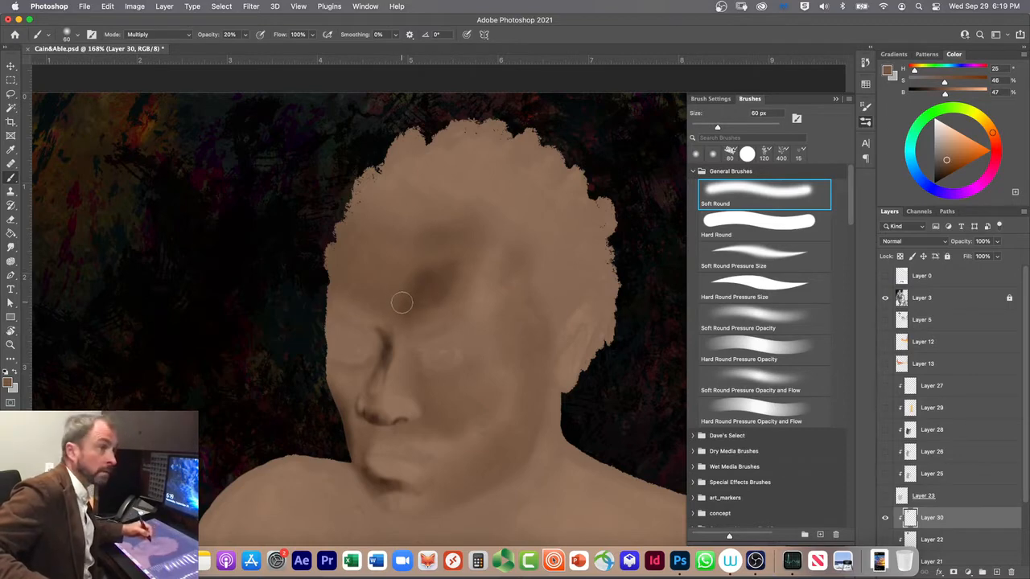
key(super+z)
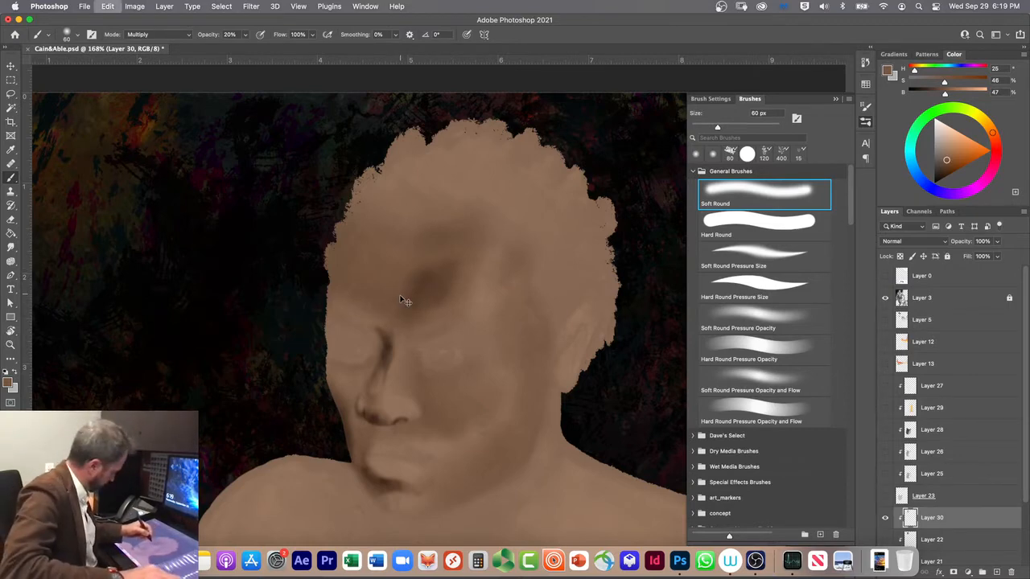
key(super+z)
key(super+z)
key(super+z)
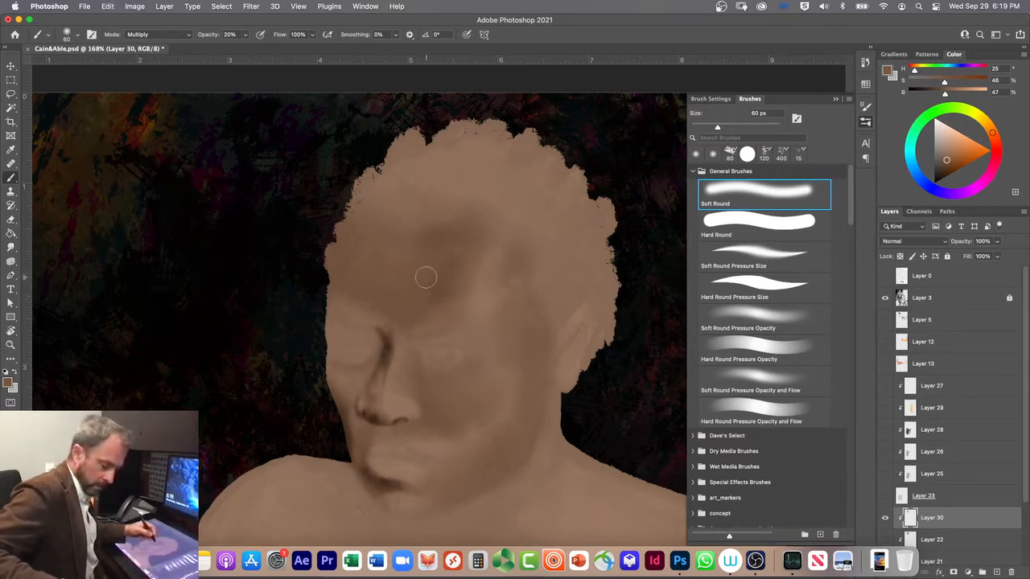
Step: Deepen the shadow across the brow to the far temple with a 100 px Soft Round brush in Multiply mode
key(bracketright)
key(bracketright)
key(bracketright)
key(bracketright)
drag(443, 270, 413, 300)
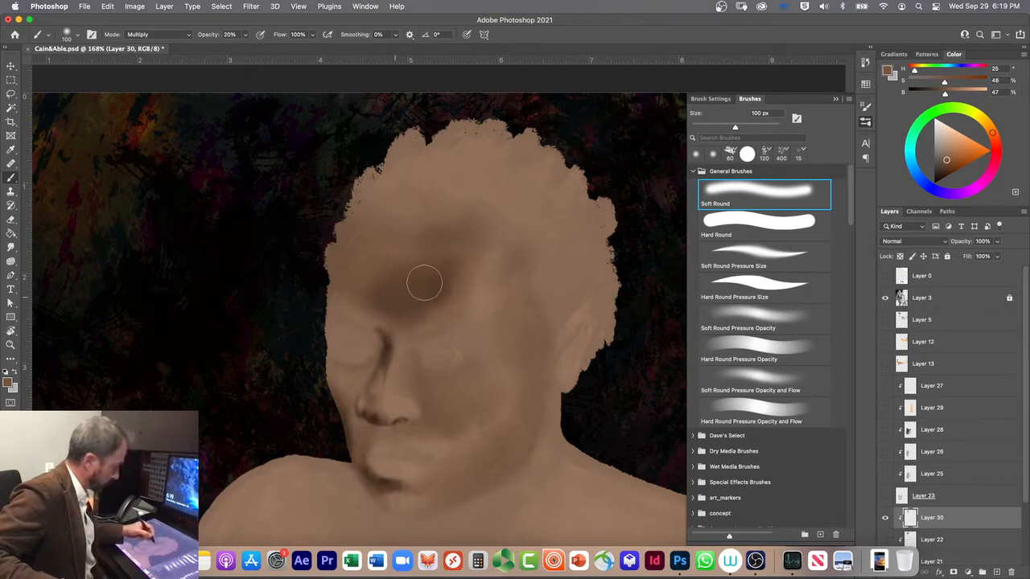
mouse_move(424, 283)
mouse_down()
mouse_move(374, 283)
mouse_move(434, 288)
mouse_move(410, 283)
mouse_up()
mouse_move(314, 270)
mouse_down()
mouse_move(418, 295)
mouse_move(344, 275)
mouse_move(444, 289)
mouse_move(412, 275)
mouse_move(441, 273)
mouse_move(445, 220)
mouse_move(438, 262)
mouse_up()
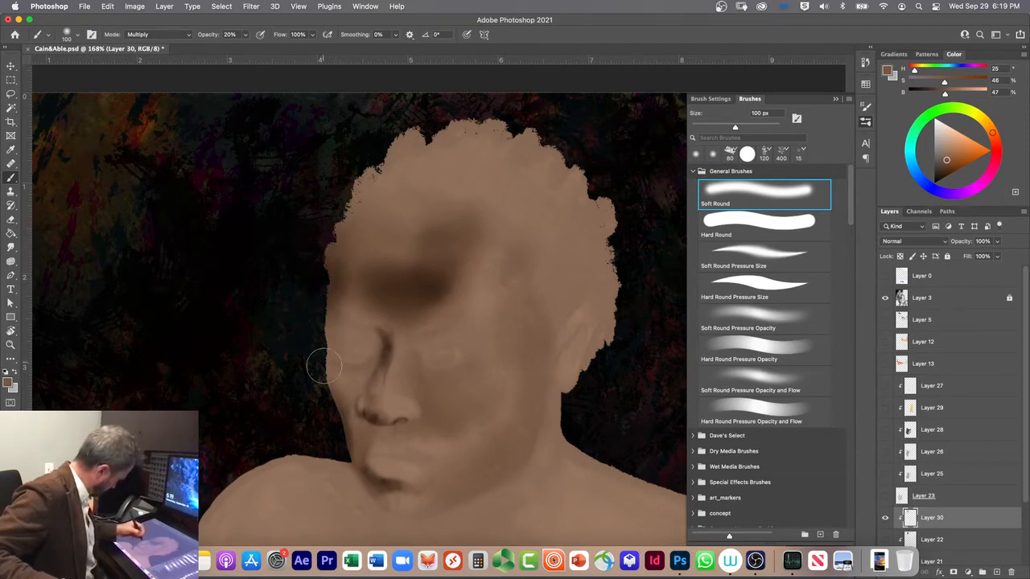
Step: Shade the far edge of the face at 50 px, and lighten the inner eye corner and nose side in Clear mode
key(bracketleft)
key(bracketleft)
key(bracketleft)
key(bracketleft)
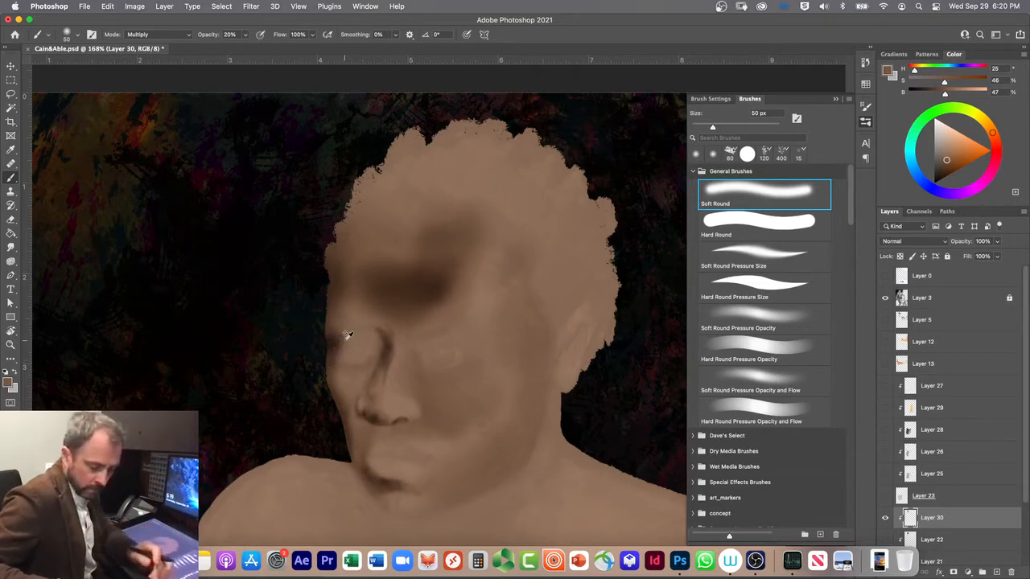
key(shift+alt+r)
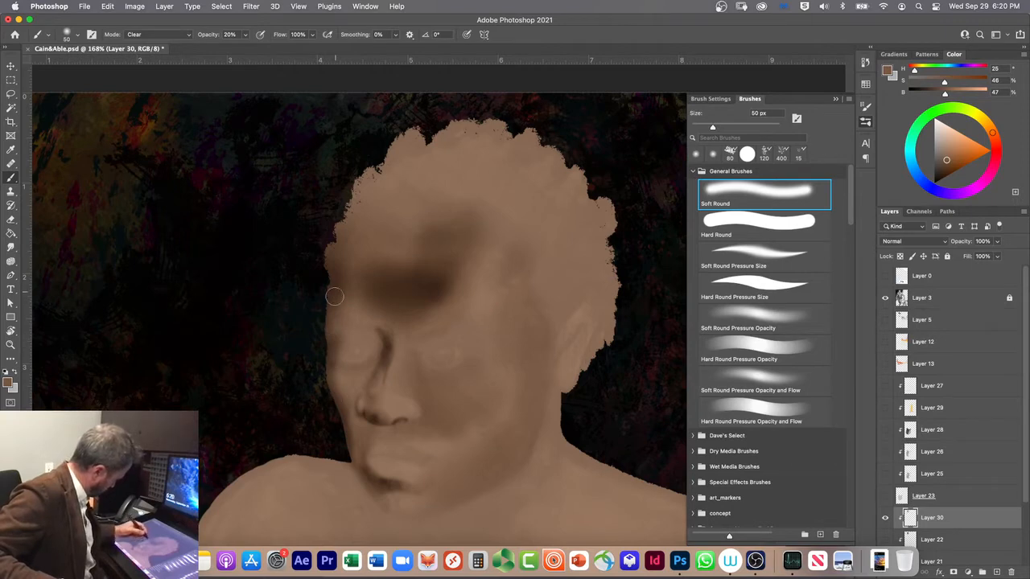
mouse_move(376, 367)
mouse_down()
mouse_move(373, 336)
mouse_move(380, 343)
mouse_up()
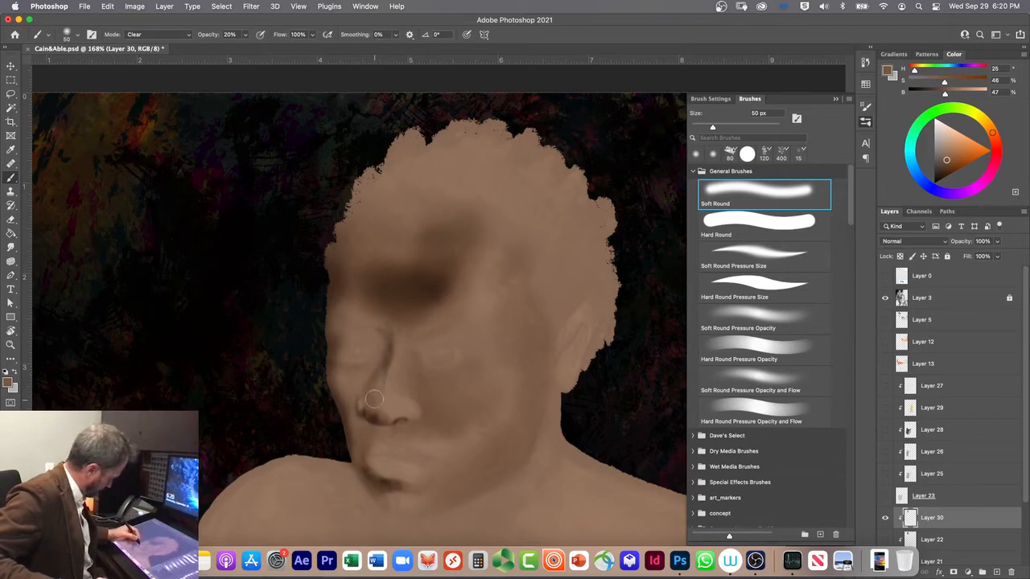
Step: Shade the crease under the near eye in Multiply mode with the 50 px Soft Round Pressure Size brush
click(734, 251)
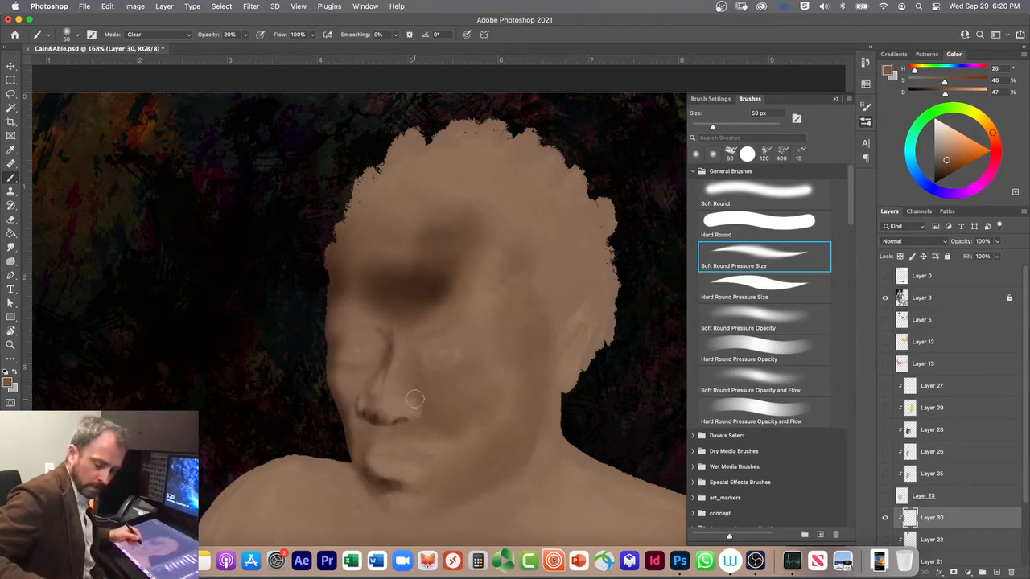
key(alt+shift+m)
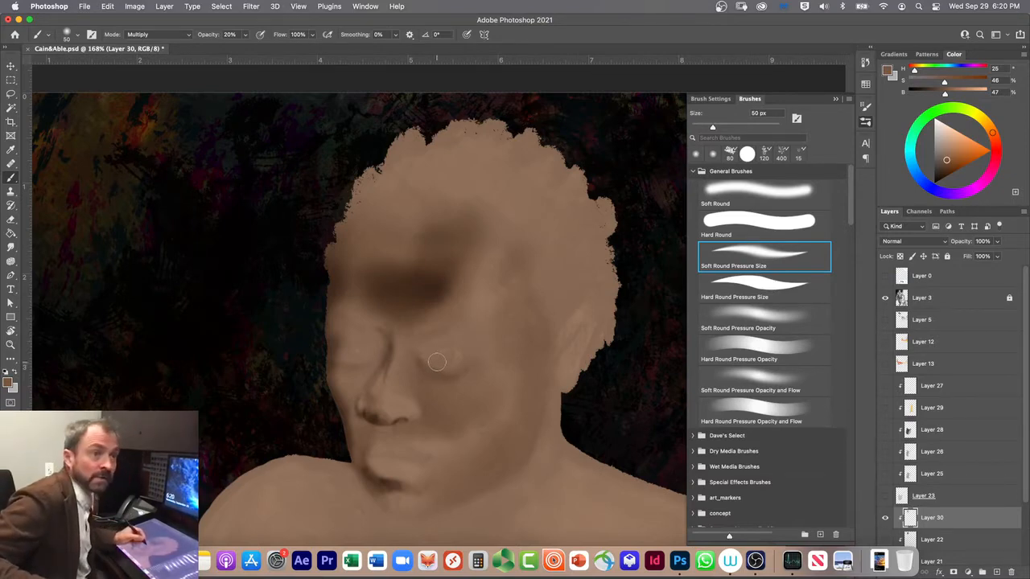
mouse_move(421, 361)
mouse_down()
mouse_move(445, 375)
mouse_move(461, 363)
mouse_move(437, 371)
mouse_up()
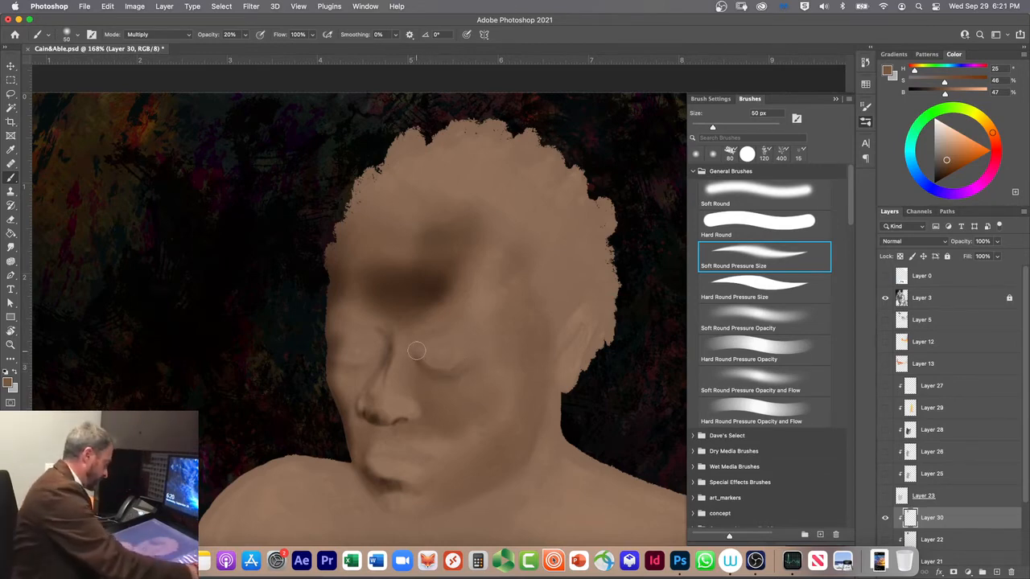
Step: Examine the figure's torso and arm against the sunset background, and return to a close view of the head
scroll(416, 351, down, 10)
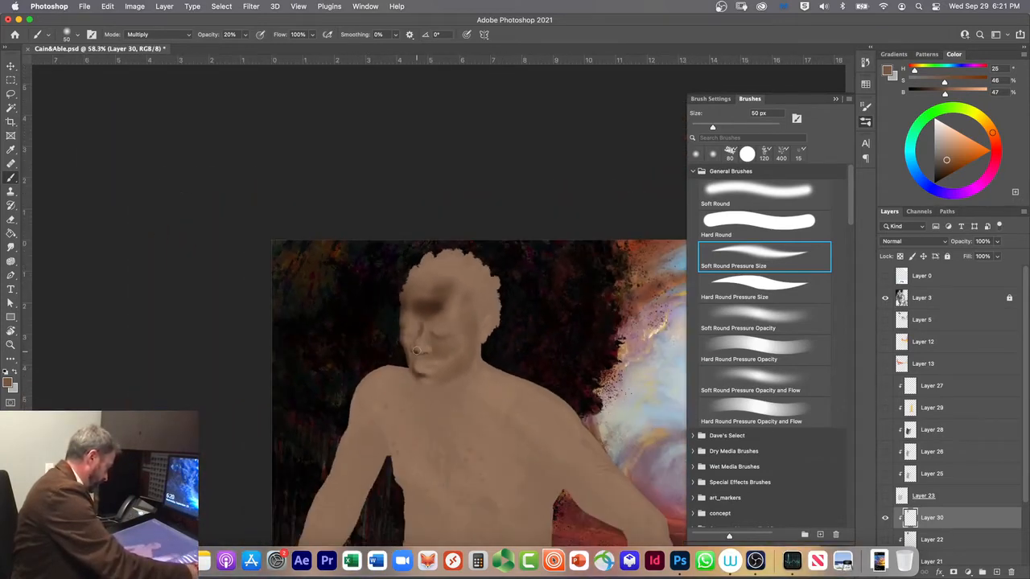
mouse_move(537, 472)
mouse_down()
mouse_move(455, 412)
mouse_move(313, 266)
mouse_up()
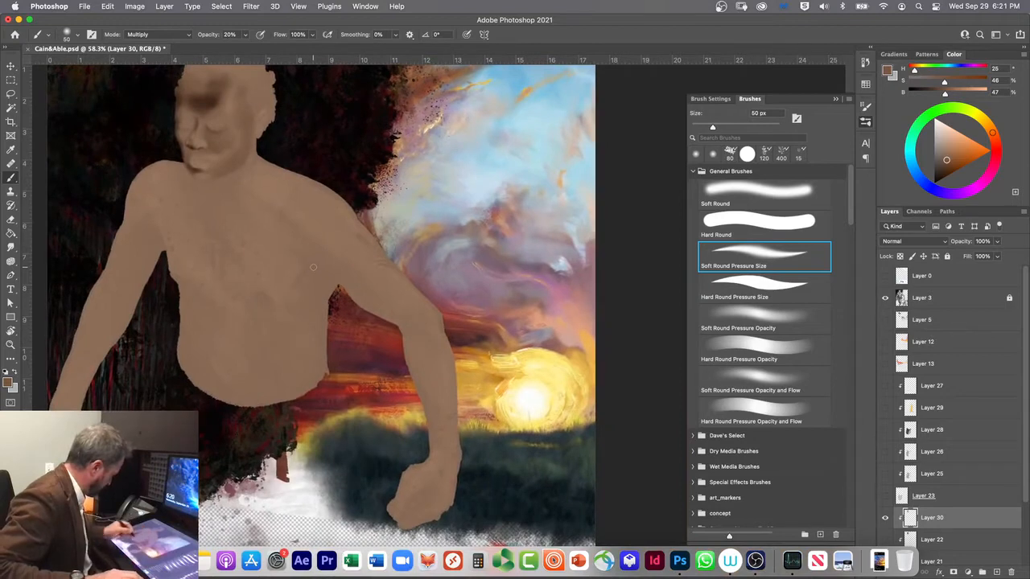
scroll(313, 267, up, 3)
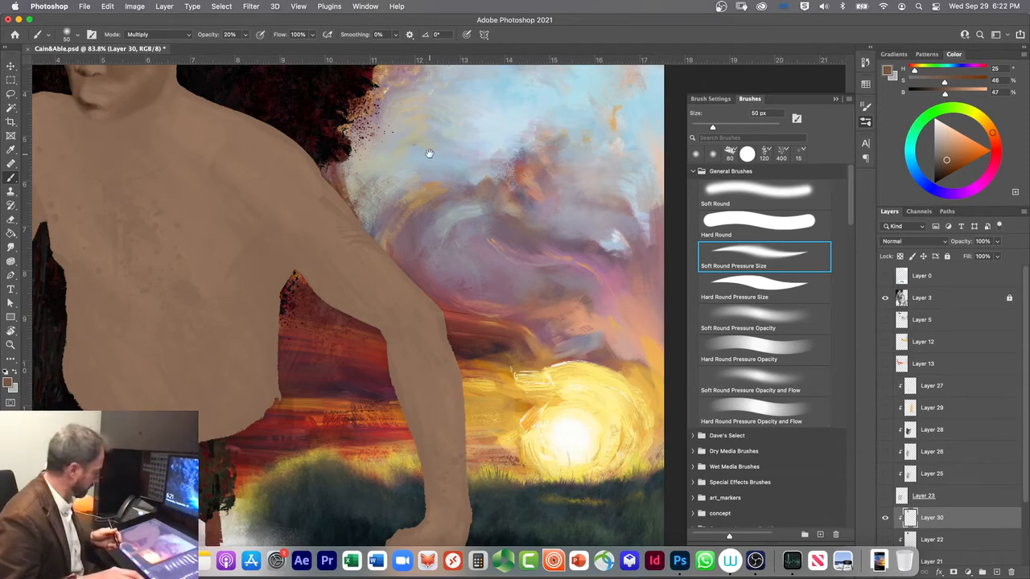
drag(184, 214, 400, 448)
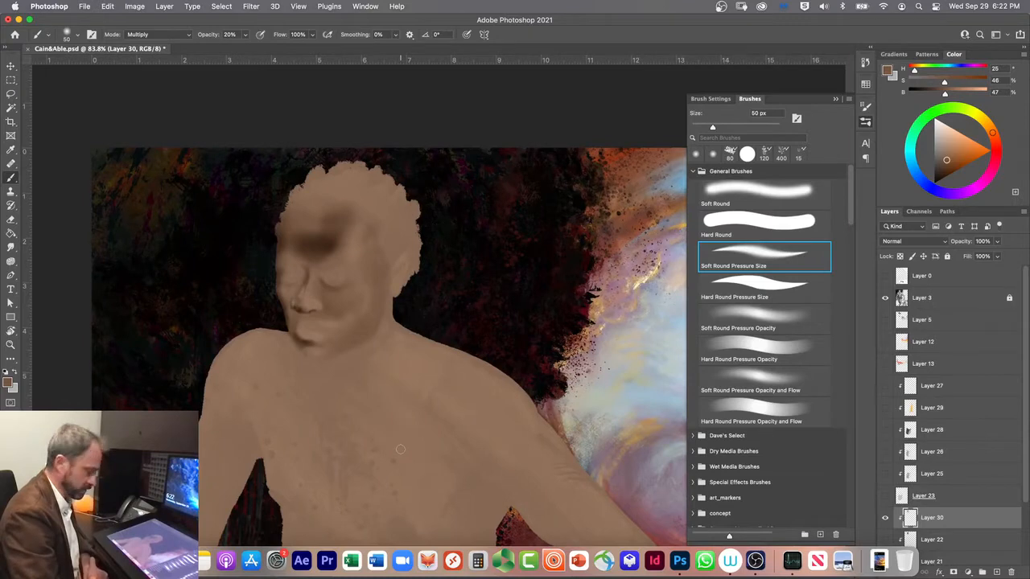
scroll(401, 449, up, 5)
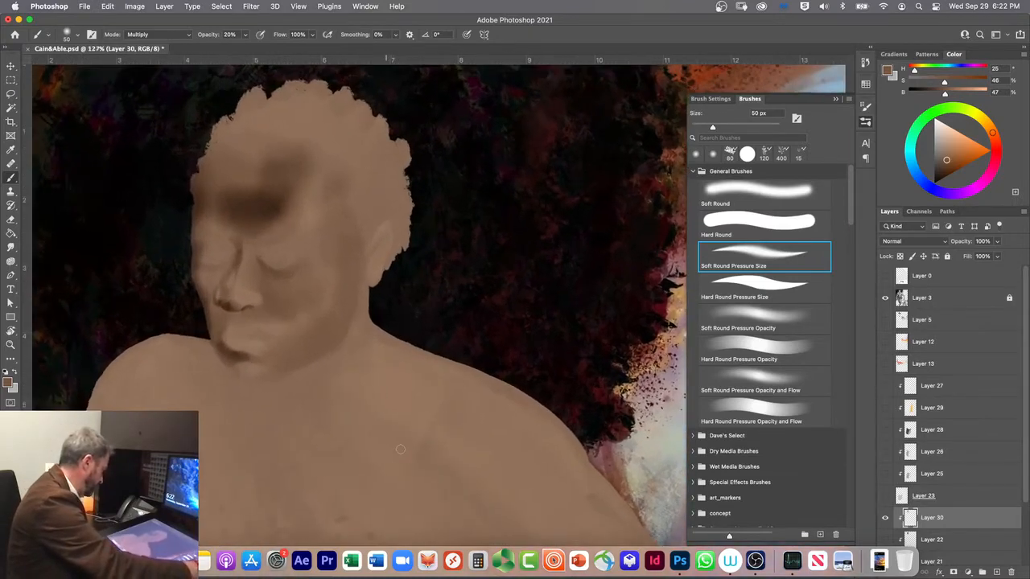
scroll(401, 449, up, 1)
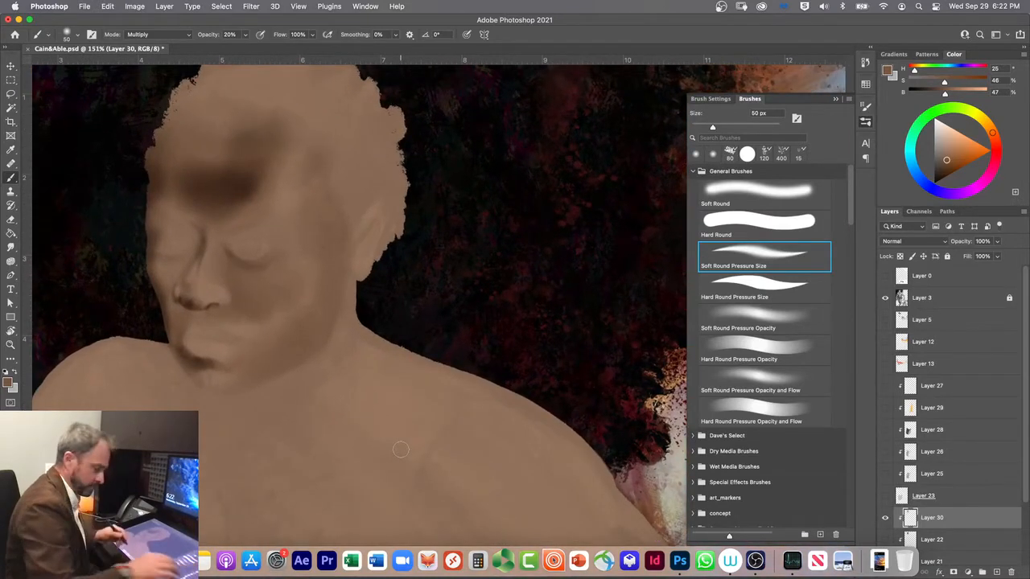
drag(358, 398, 459, 480)
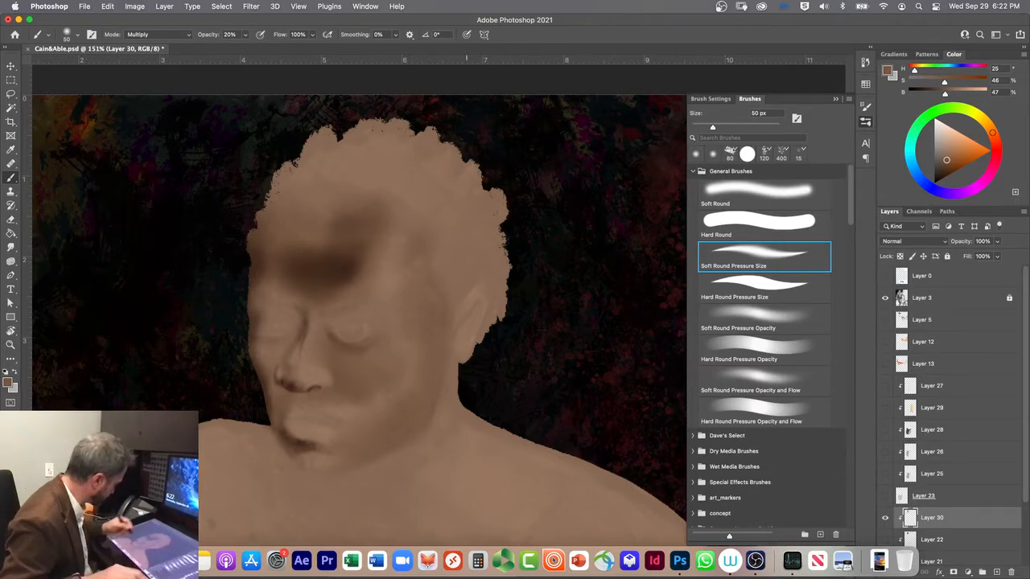
key(bracketright)
key(bracketright)
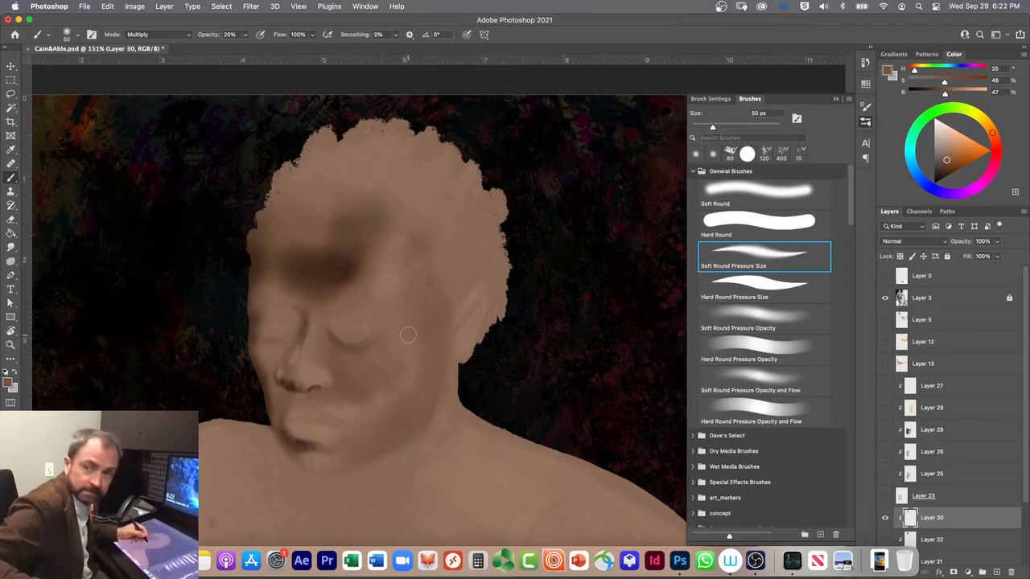
key(bracketright)
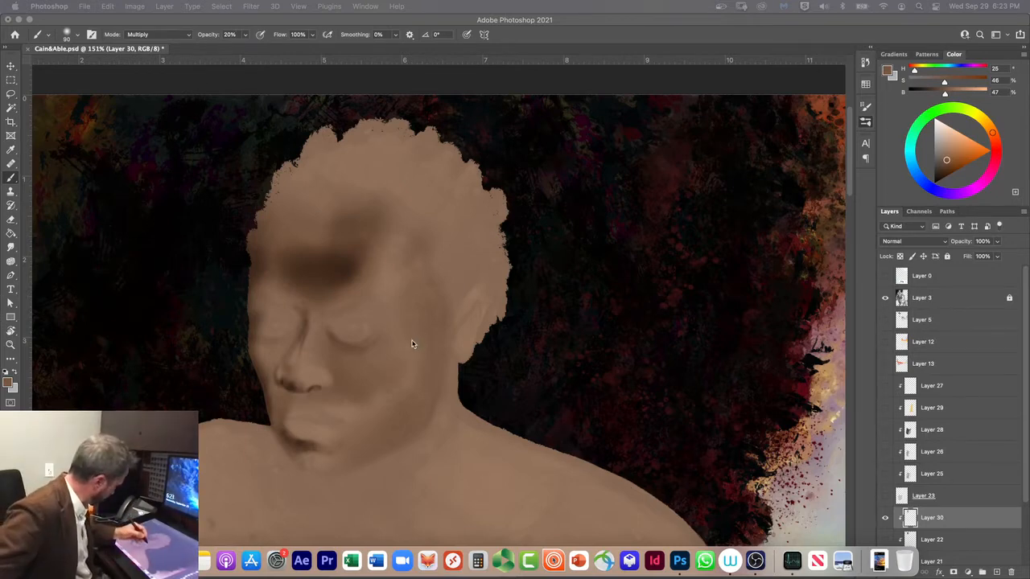
click(11, 178)
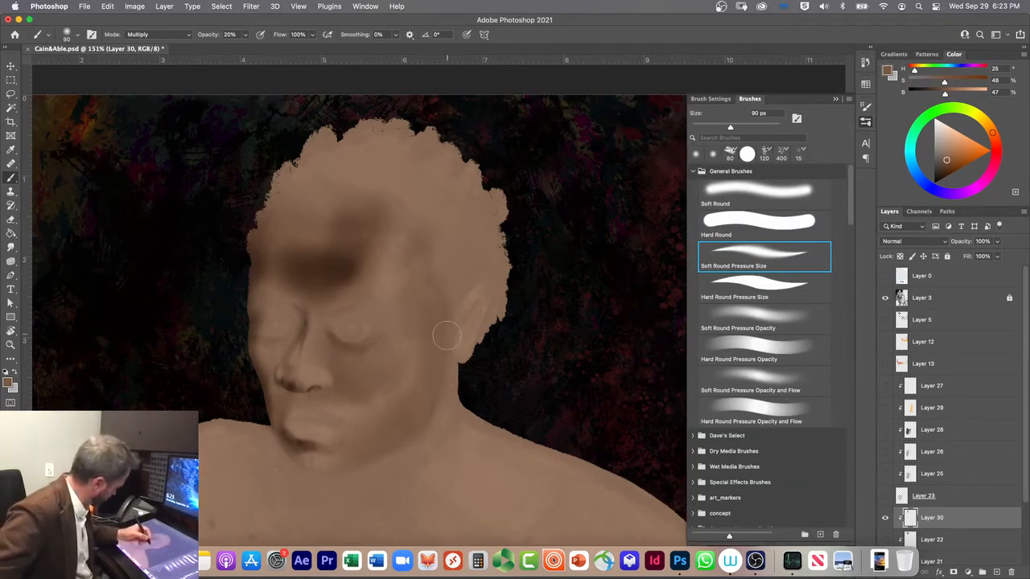
Step: Paint a thin shadow below the ear along the back of the jaw with a 15 px Soft Round Pressure Size brush
key(bracketleft)
key(bracketleft)
key(bracketleft)
key(bracketleft)
key(bracketleft)
key(bracketleft)
key(bracketleft)
key(bracketleft)
key(bracketleft)
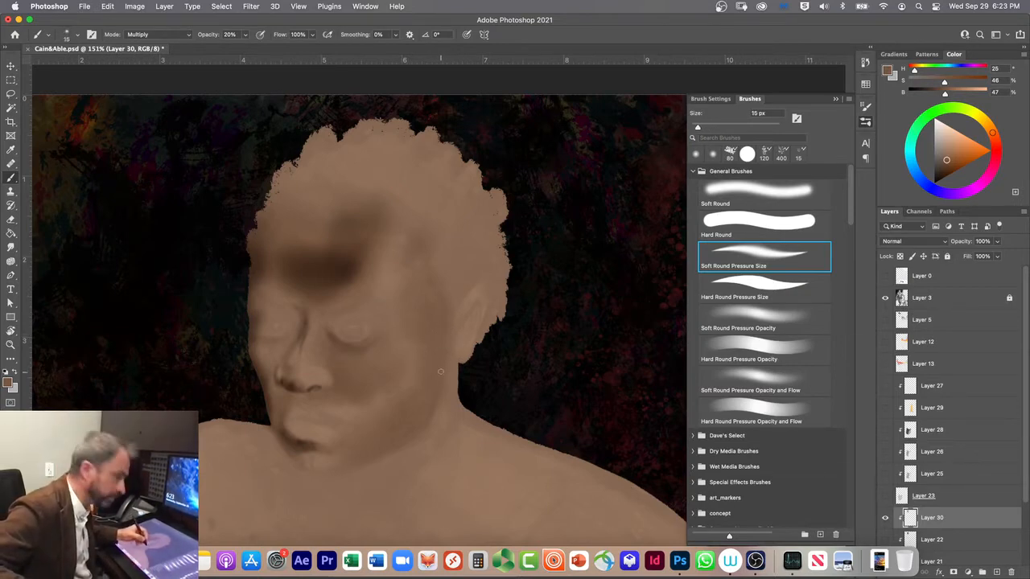
key(bracketleft)
key(bracketleft)
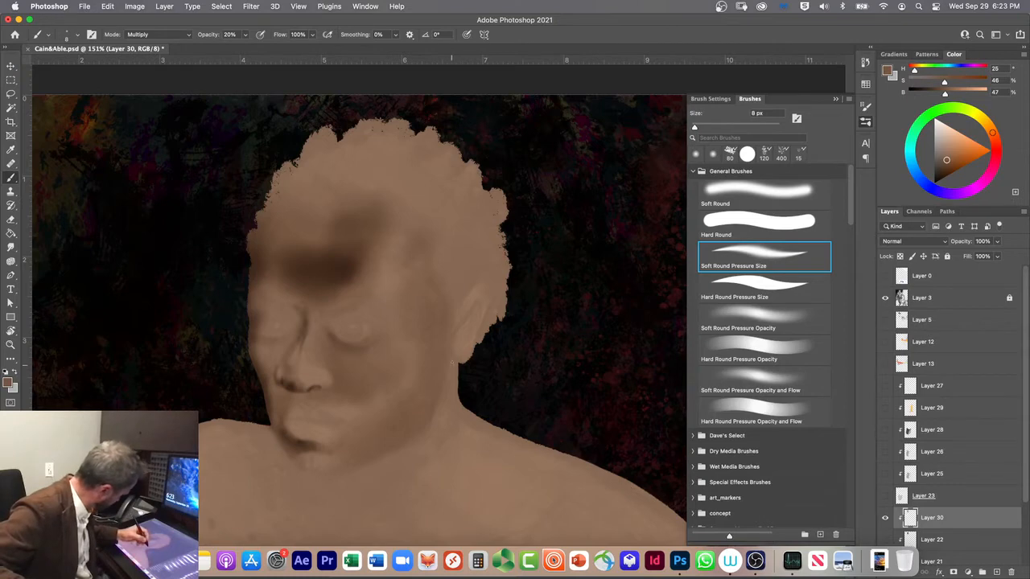
key(bracketright)
key(bracketright)
key(bracketright)
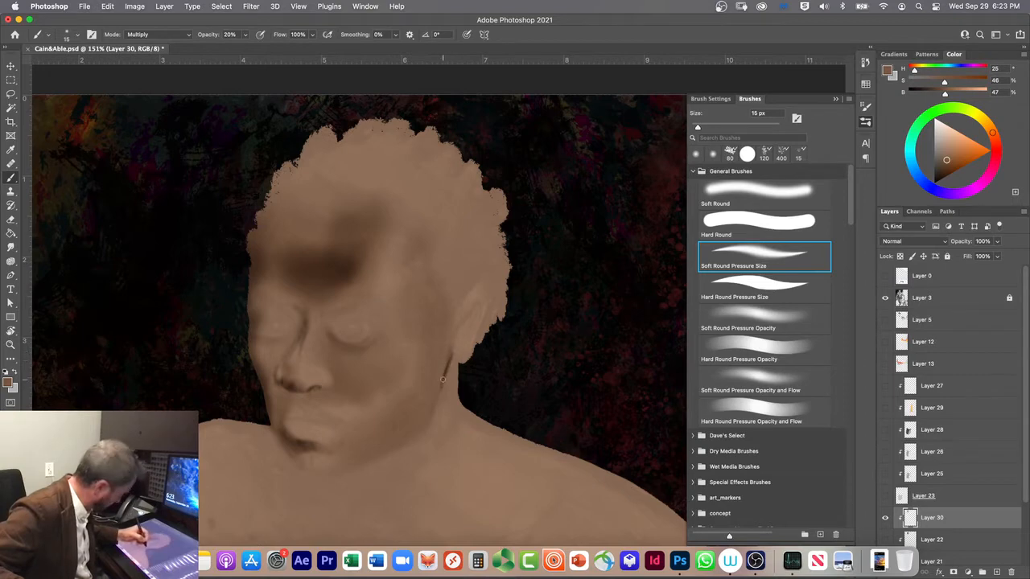
Step: Darken the shadow along the jawline toward the chin, using an 80 px brush and switching to Soft Round
key(bracketright)
key(bracketright)
key(bracketright)
key(bracketright)
key(bracketright)
key(bracketright)
key(bracketright)
key(bracketright)
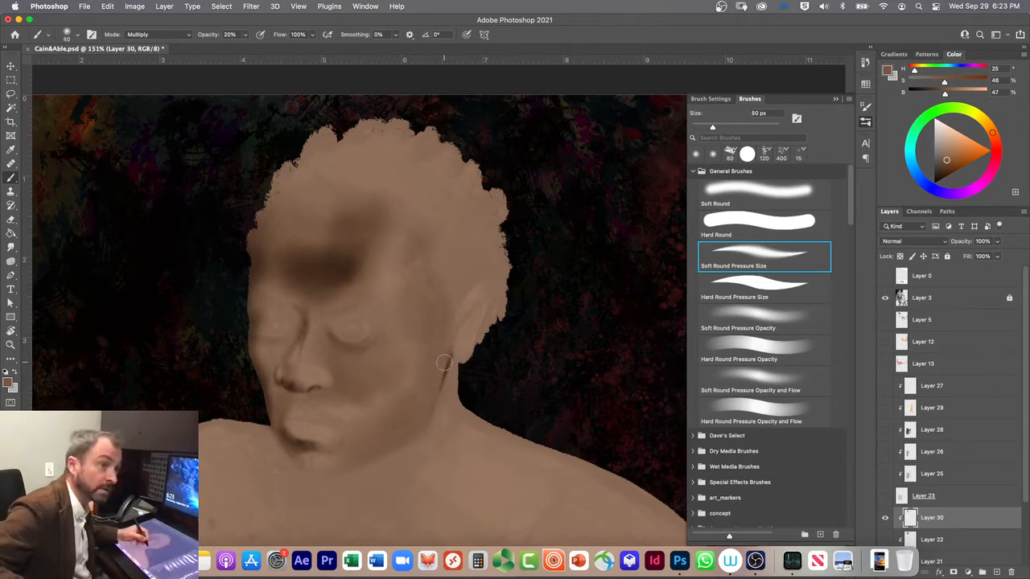
key(bracketright)
key(bracketright)
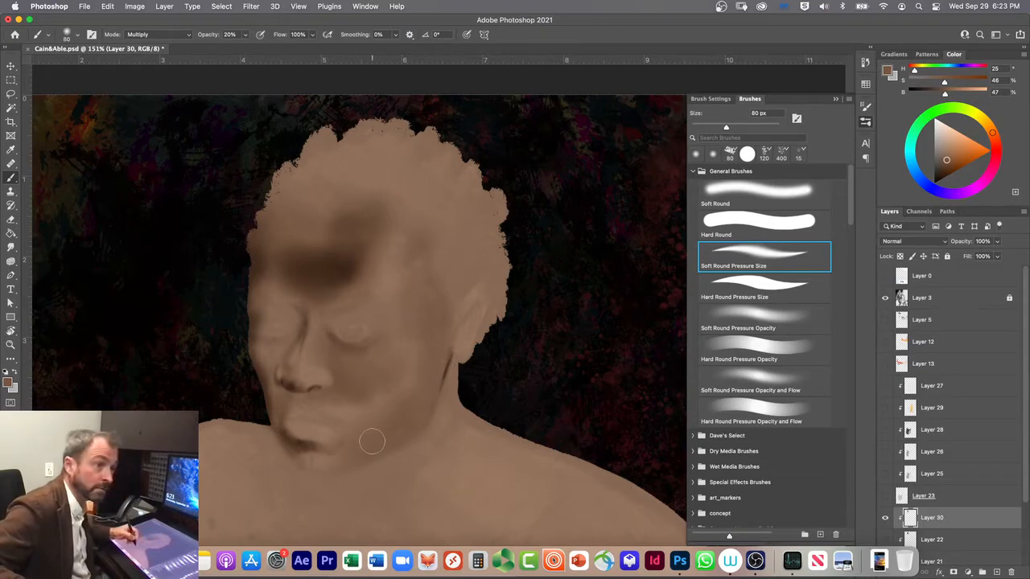
drag(396, 420, 351, 449)
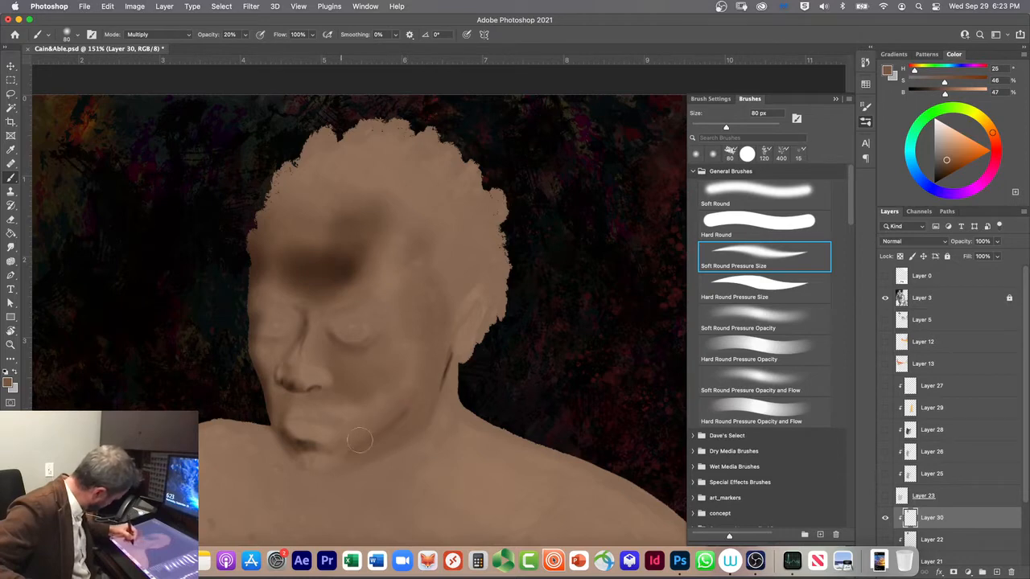
drag(408, 412, 381, 440)
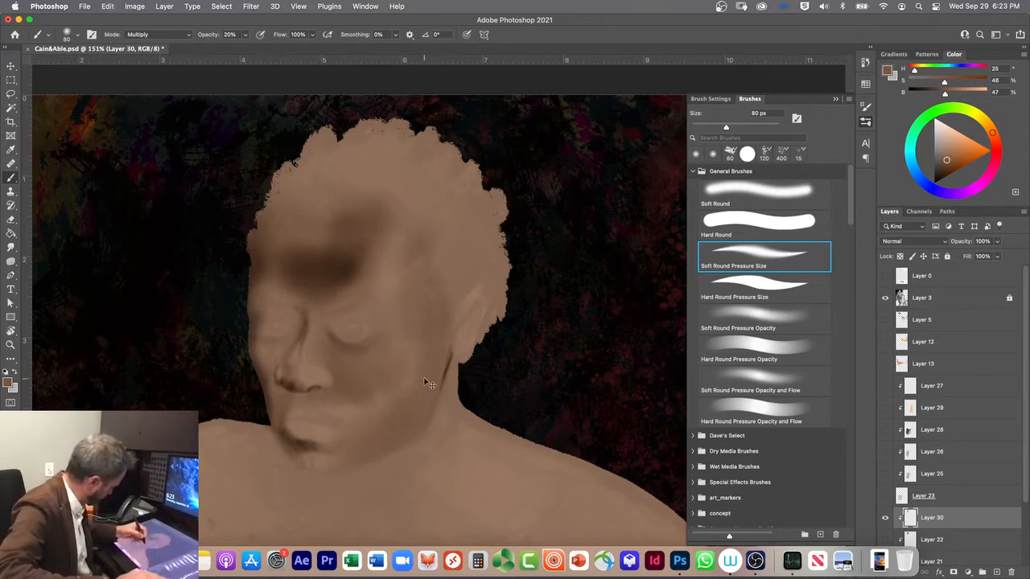
click(719, 196)
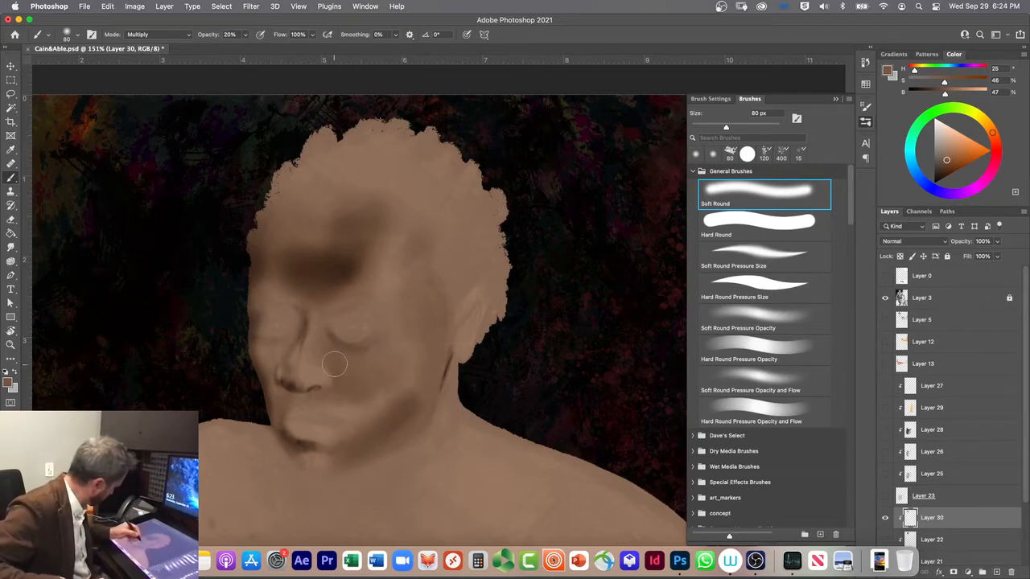
Step: Shade the near eye's inner corner and the bridge of the nose with the Soft Round Pressure Size brush at 80 and 125 px
click(722, 250)
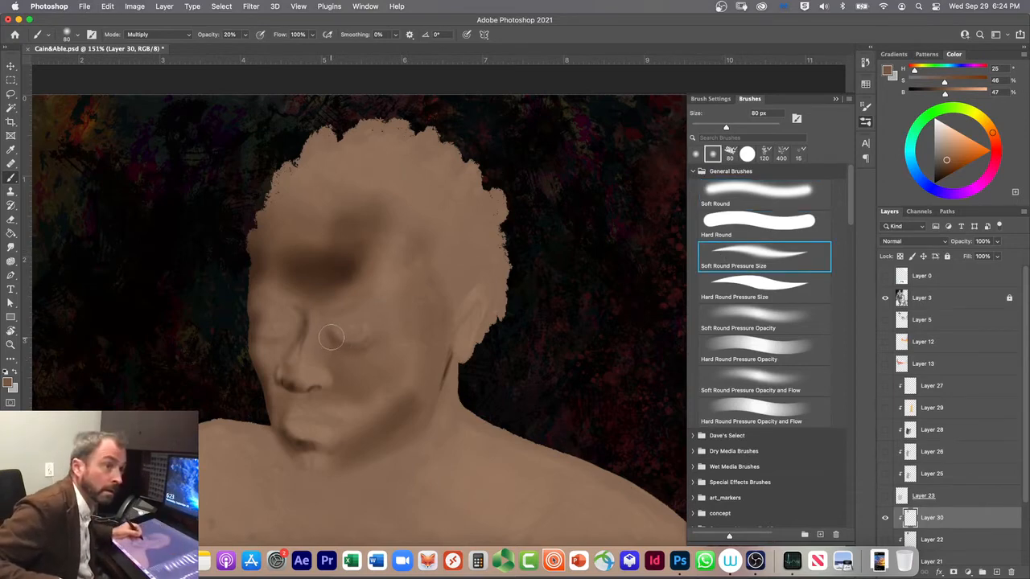
mouse_move(331, 334)
mouse_down()
mouse_move(342, 344)
mouse_move(334, 341)
mouse_up()
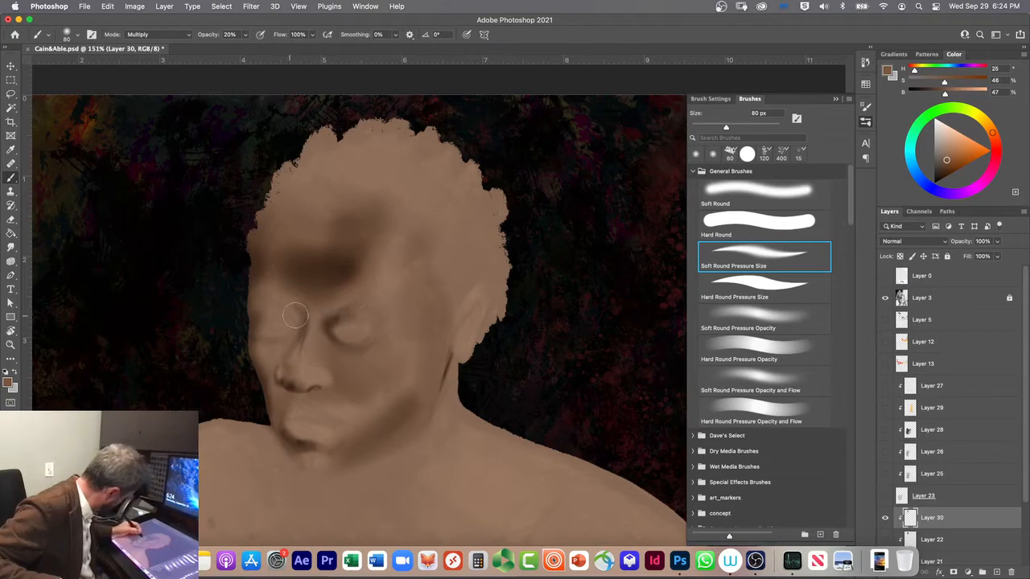
key(bracketright)
key(bracketright)
key(bracketright)
drag(342, 313, 304, 323)
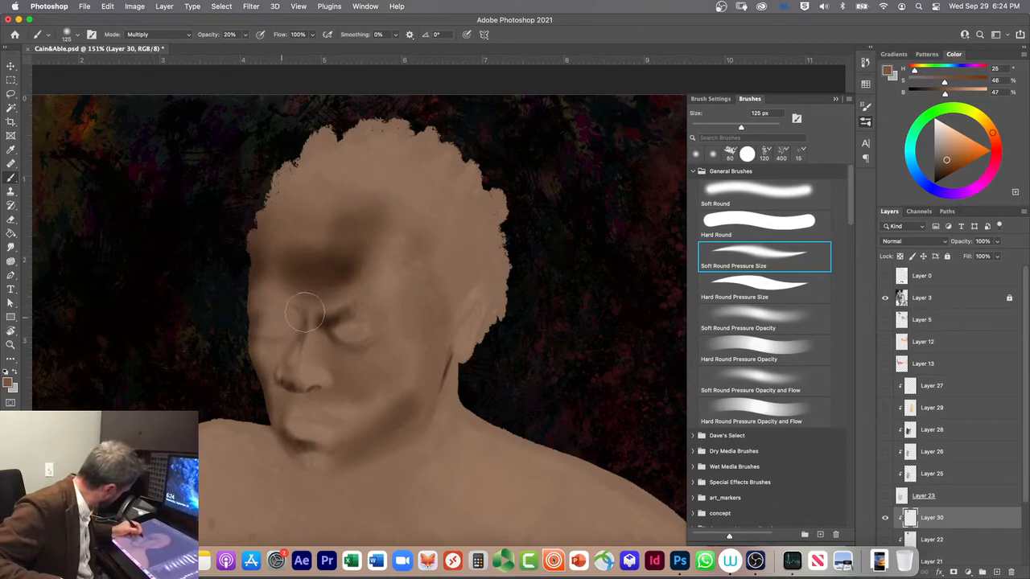
Step: Darken the far eye's socket and the crease beneath its brow with the Soft Round Pressure Size brush, reducing it to 70 px
mouse_move(287, 331)
mouse_down()
mouse_move(299, 315)
mouse_move(272, 304)
mouse_move(298, 314)
mouse_move(272, 304)
mouse_up()
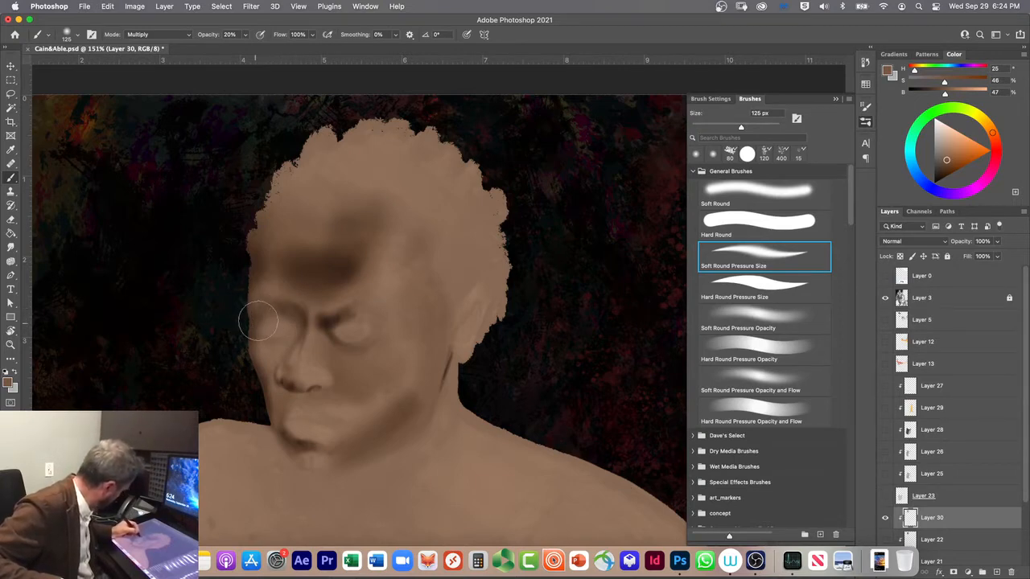
key(bracketleft)
key(bracketleft)
key(bracketleft)
key(bracketleft)
key(bracketleft)
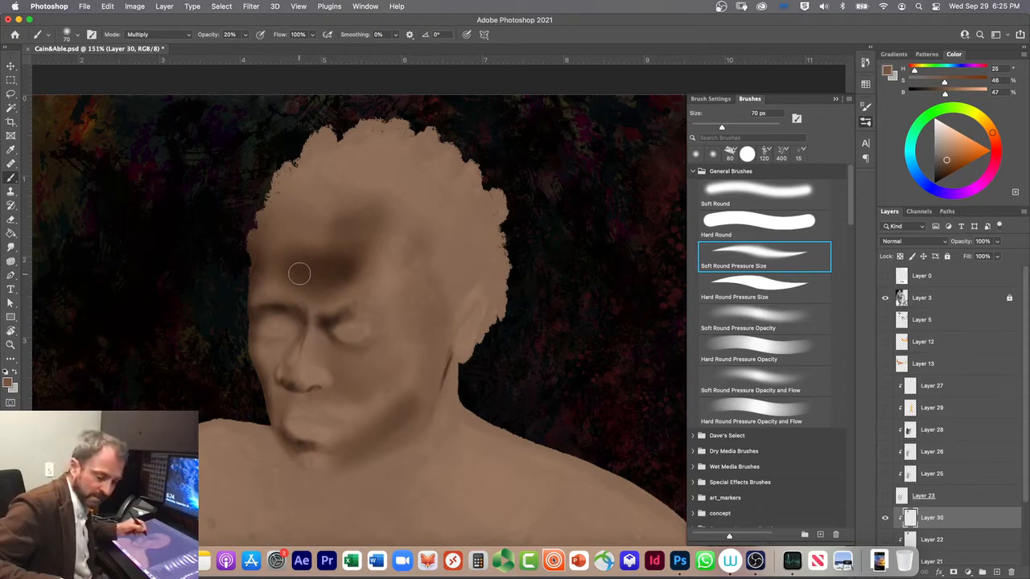
Step: Extend the brow shadow up the far side of the forehead with a 150 px brush, undoing early strokes and switching to Soft Round
key(bracketright)
key(bracketright)
key(bracketright)
key(bracketright)
key(bracketright)
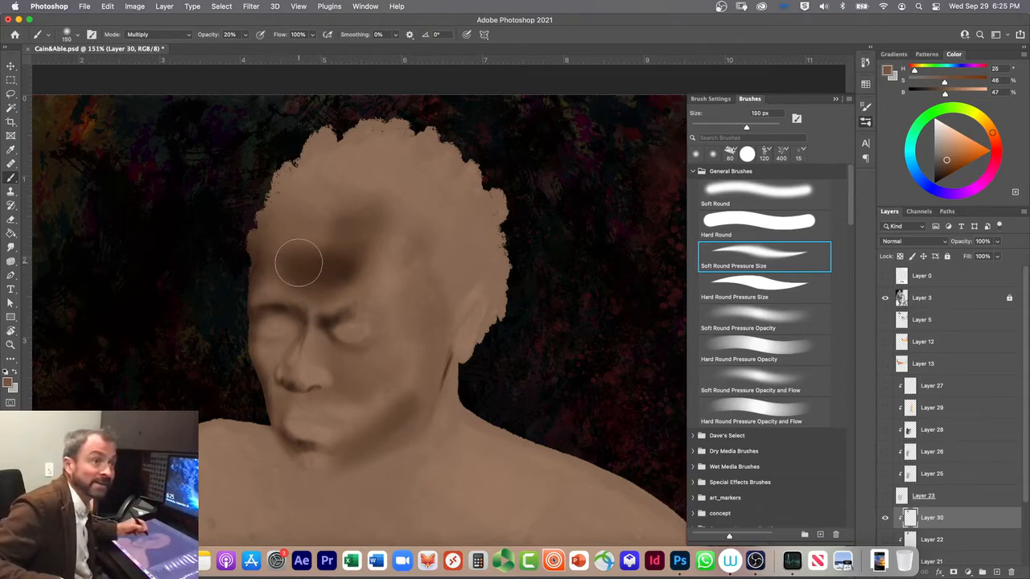
mouse_move(298, 261)
mouse_down()
mouse_move(277, 191)
mouse_move(254, 263)
mouse_move(289, 187)
mouse_move(251, 263)
mouse_move(309, 187)
mouse_move(276, 224)
mouse_move(271, 265)
mouse_move(301, 200)
mouse_move(277, 271)
mouse_move(307, 204)
mouse_move(287, 271)
mouse_move(300, 228)
mouse_move(315, 214)
mouse_move(296, 269)
mouse_move(322, 225)
mouse_move(307, 261)
mouse_move(318, 208)
mouse_move(283, 248)
mouse_up()
key(super+z)
key(super+z)
key(super+z)
key(super+z)
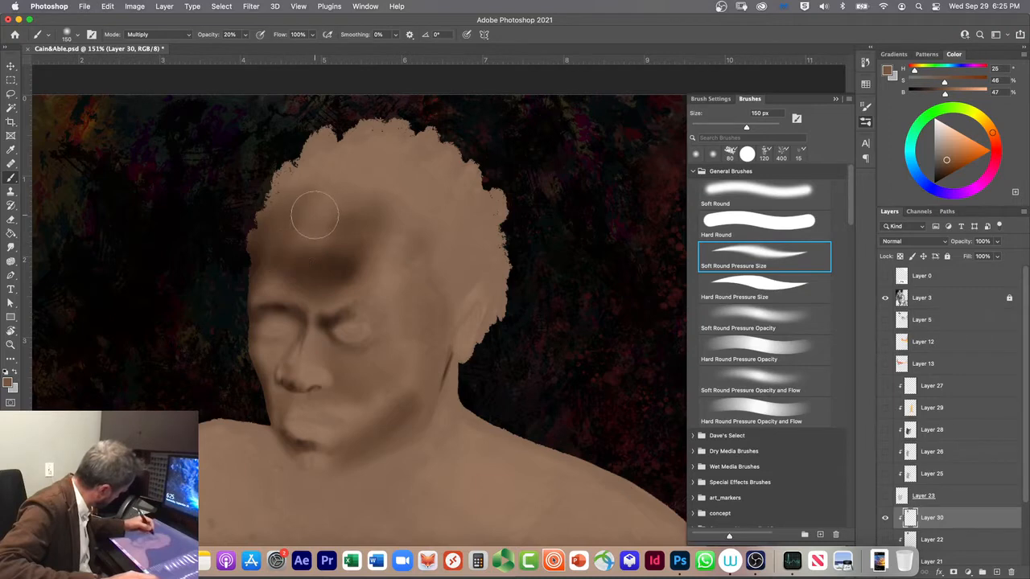
click(718, 190)
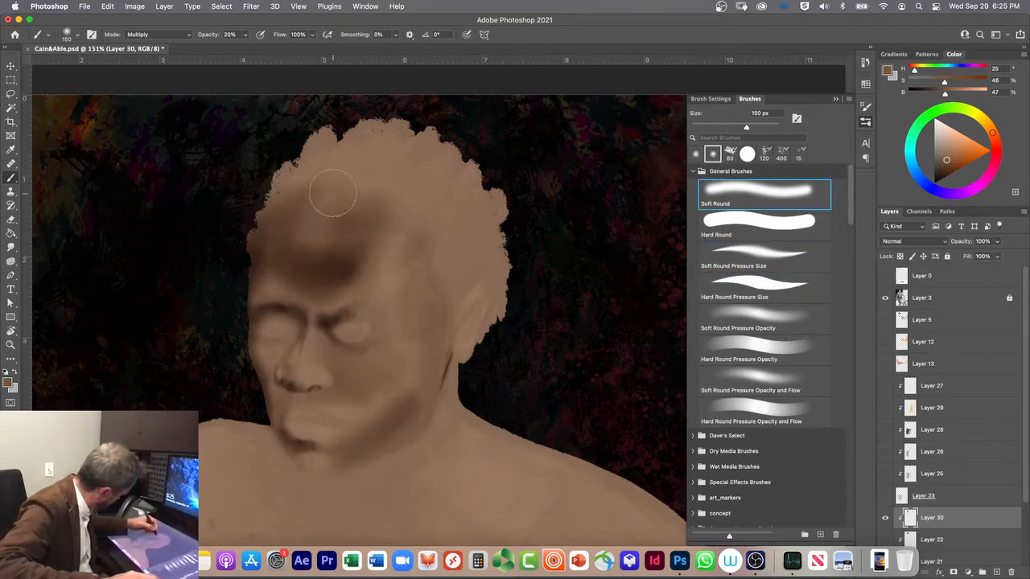
mouse_move(282, 251)
mouse_down()
mouse_move(315, 208)
mouse_move(246, 267)
mouse_move(273, 199)
mouse_move(254, 208)
mouse_move(231, 277)
mouse_move(250, 271)
mouse_move(246, 296)
mouse_move(253, 231)
mouse_move(293, 172)
mouse_up()
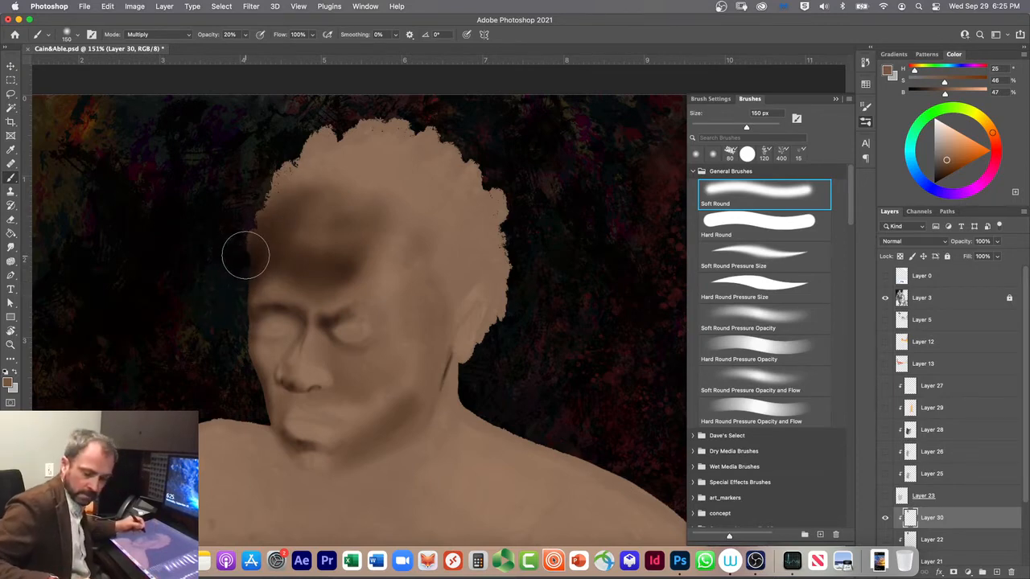
Step: Lighten the forehead shadow with the 150 px brush in Clear mode, and return the brush to Multiply mode
key(alt+shift+r)
drag(287, 227, 313, 186)
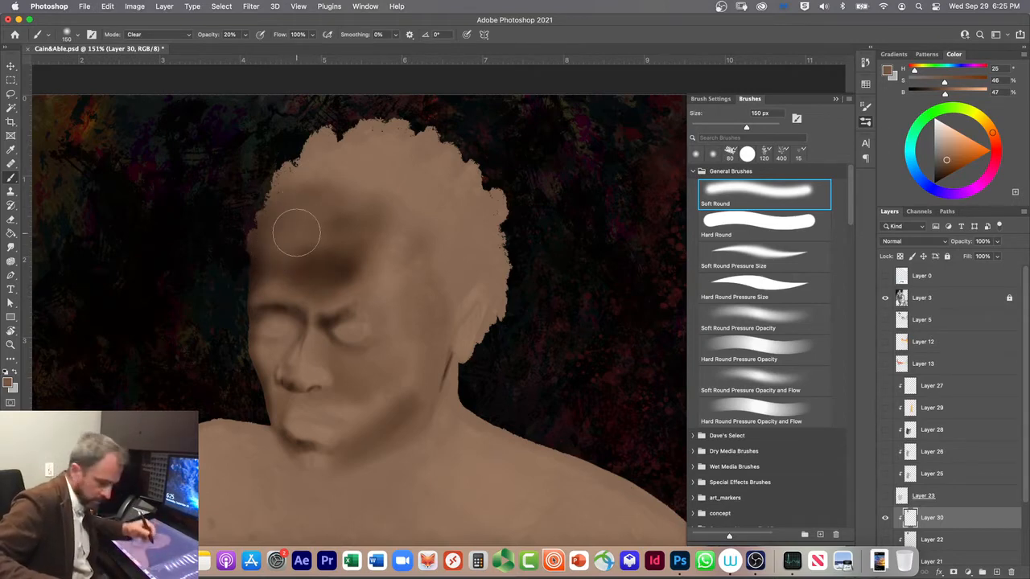
key(alt+shift+m)
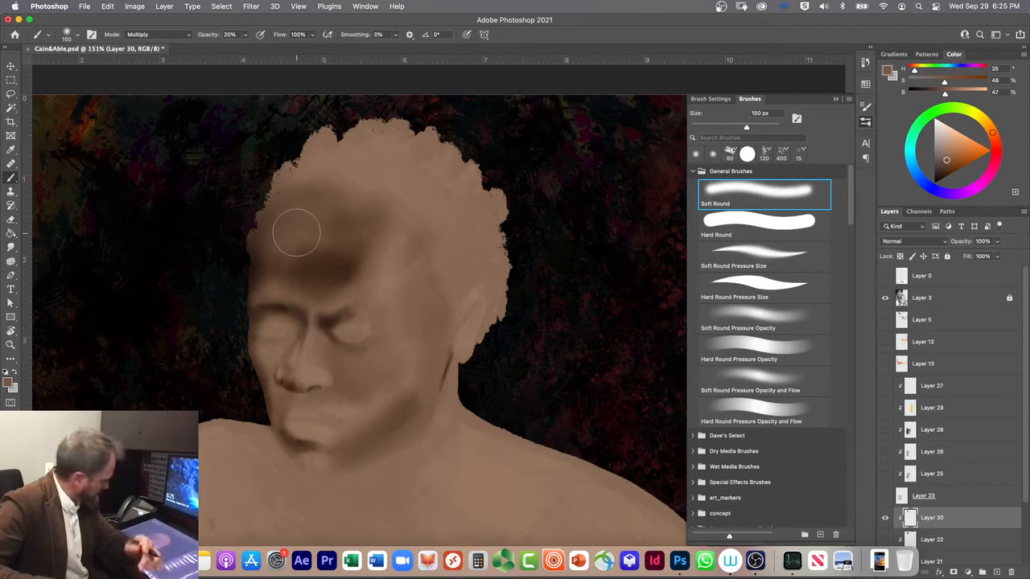
Step: Deepen the brow shadow in Multiply mode, and blend soft tone over the temple, forehead and far eye at 10% opacity
mouse_move(256, 257)
mouse_down()
mouse_move(281, 192)
mouse_move(269, 230)
mouse_move(281, 272)
mouse_move(273, 261)
mouse_move(268, 286)
mouse_move(276, 247)
mouse_move(282, 264)
mouse_move(272, 239)
mouse_move(289, 186)
mouse_move(325, 175)
mouse_move(391, 194)
mouse_move(413, 304)
mouse_move(362, 262)
mouse_up()
key(1)
mouse_move(437, 266)
mouse_down()
mouse_move(448, 324)
mouse_move(430, 256)
mouse_up()
mouse_move(328, 244)
mouse_down()
mouse_move(376, 264)
mouse_move(389, 235)
mouse_move(363, 281)
mouse_move(375, 206)
mouse_up()
mouse_move(295, 277)
mouse_down()
mouse_move(291, 369)
mouse_move(271, 327)
mouse_move(279, 348)
mouse_up()
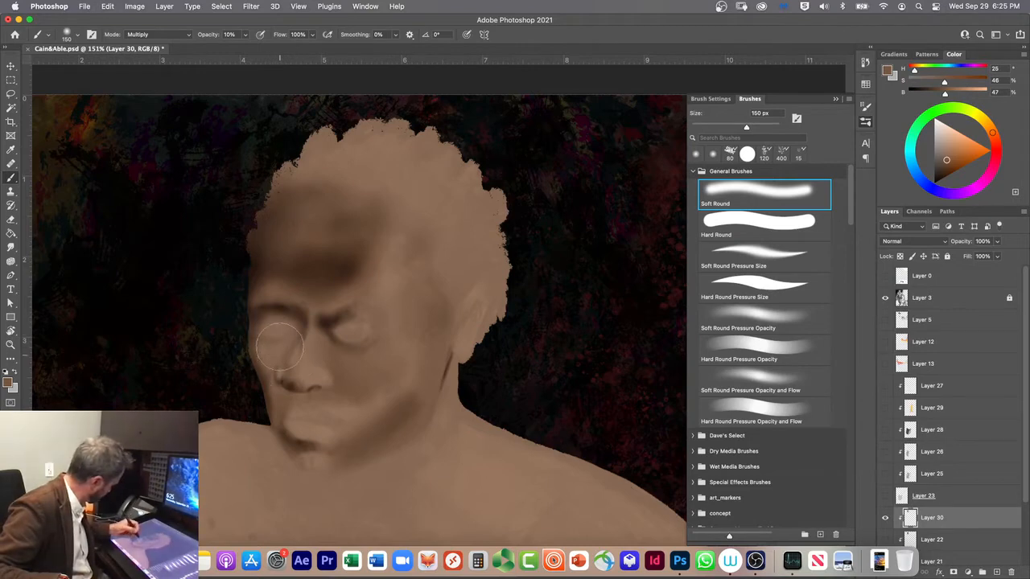
Step: Shade the outer edge of the far cheek with the Soft Round brush reduced to 30 px, raising its opacity to 20%
key(bracketleft)
key(bracketleft)
key(bracketleft)
key(bracketleft)
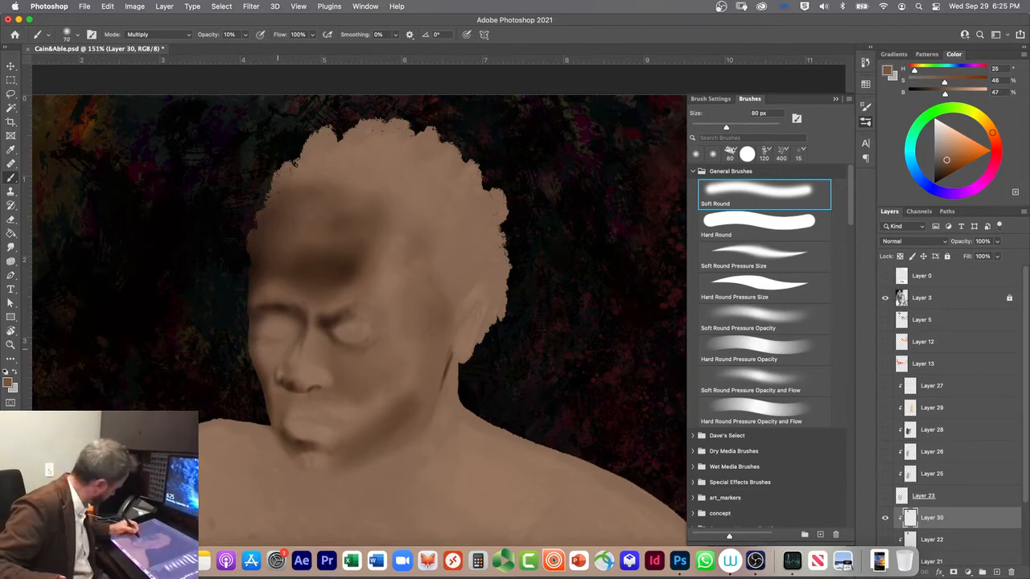
key(bracketleft)
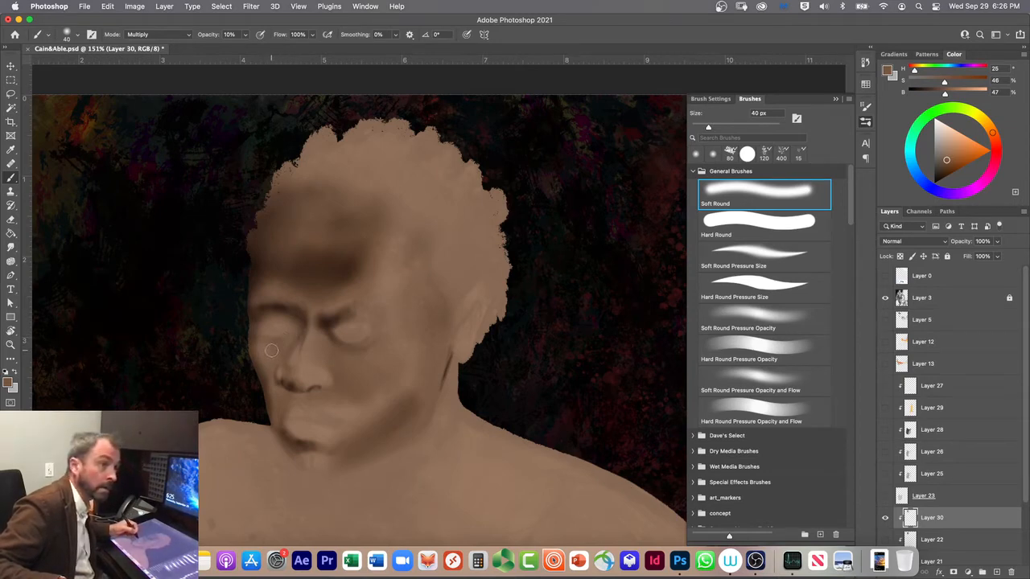
key(bracketleft)
key(bracketleft)
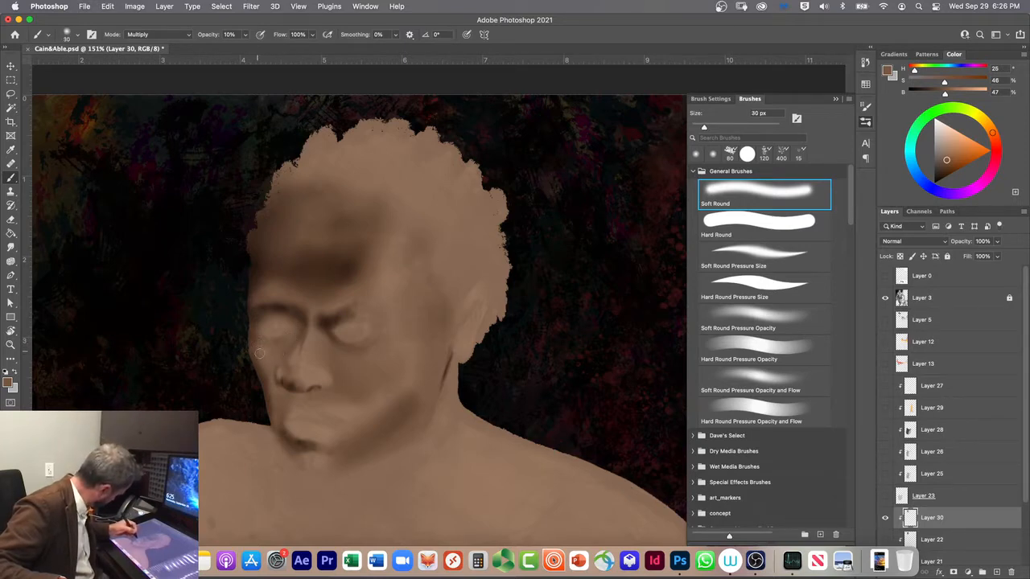
key(2)
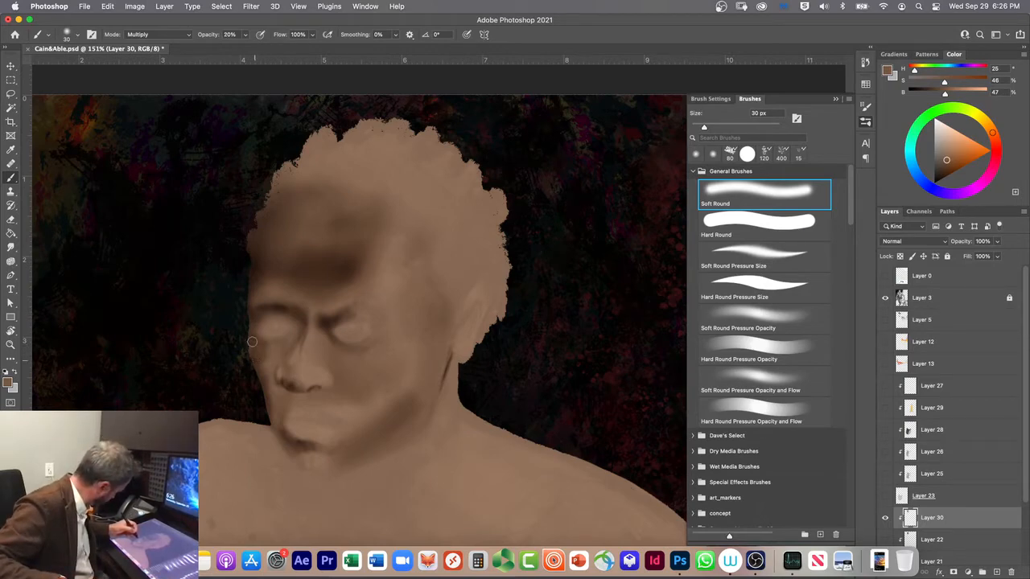
Step: Try shading strokes between the far cheek and the nose with the 30 px brush, and undo them
key(super+z)
key(super+z)
key(super+z)
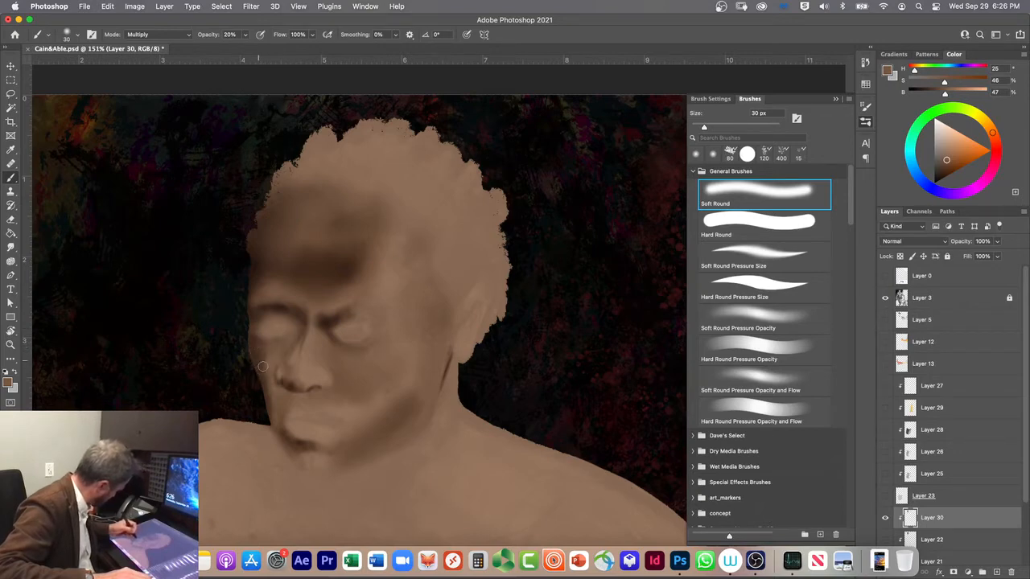
key(super+z)
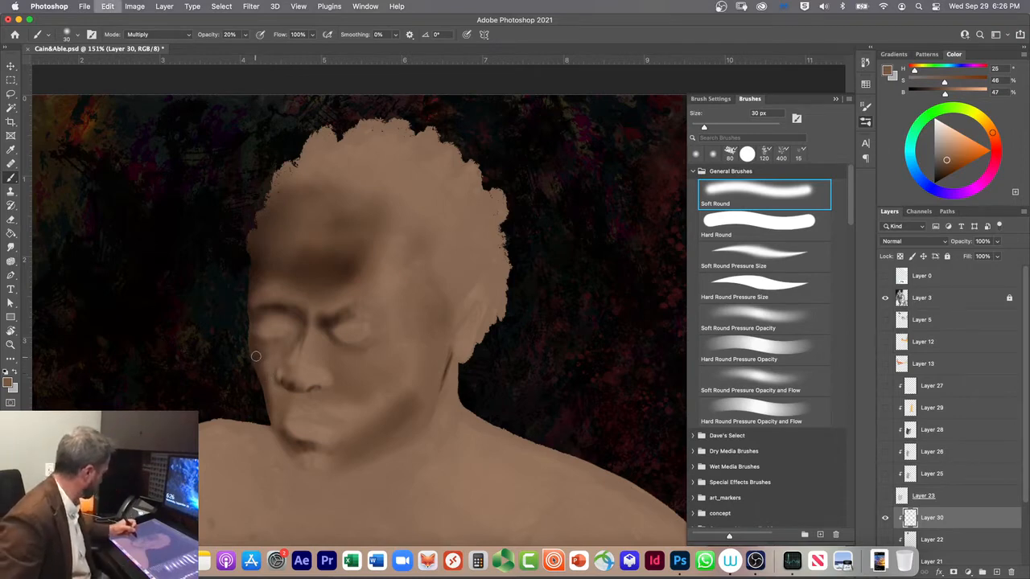
key(super+z)
key(super+z)
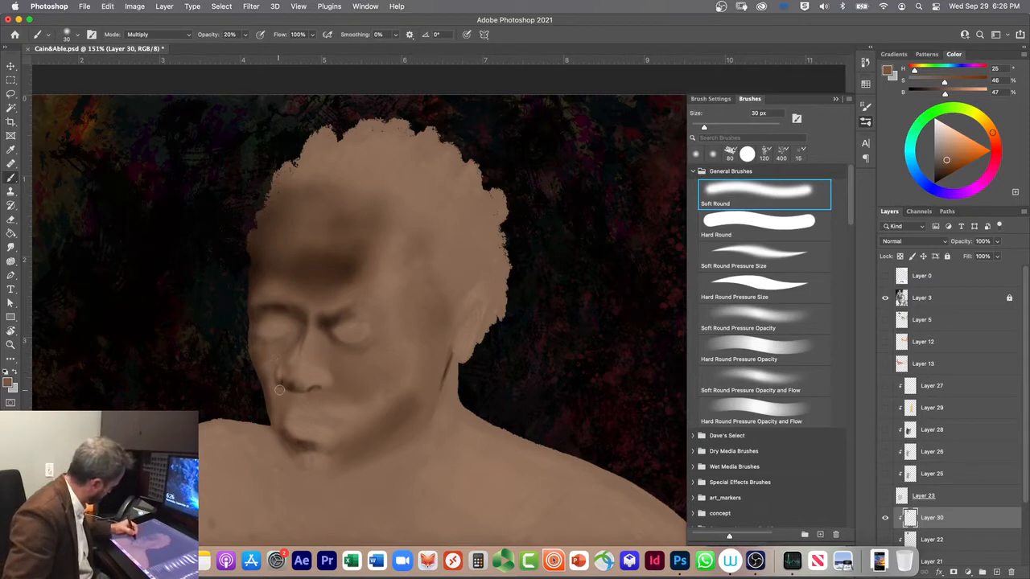
key(super+z)
key(super+z)
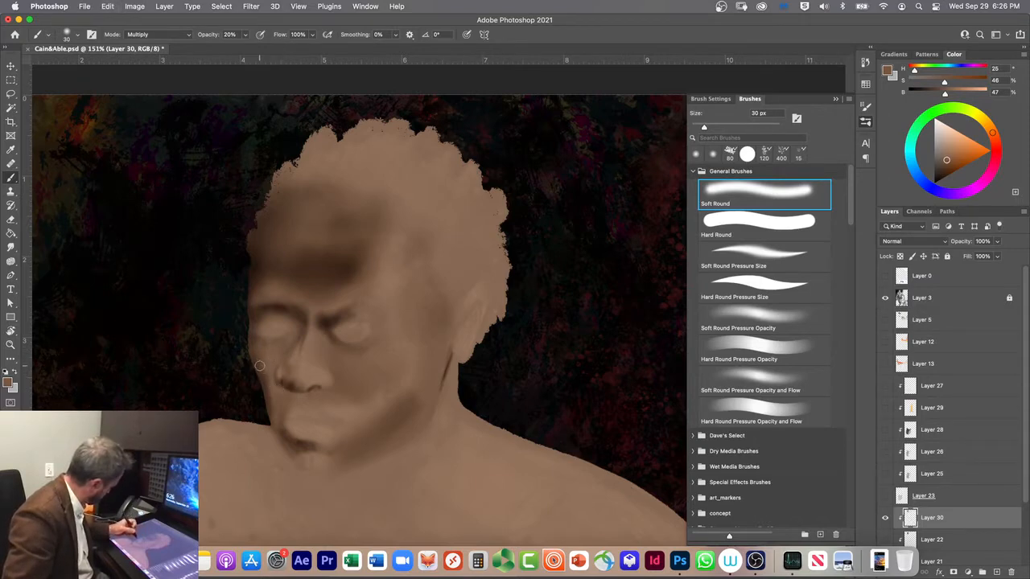
key(super+z)
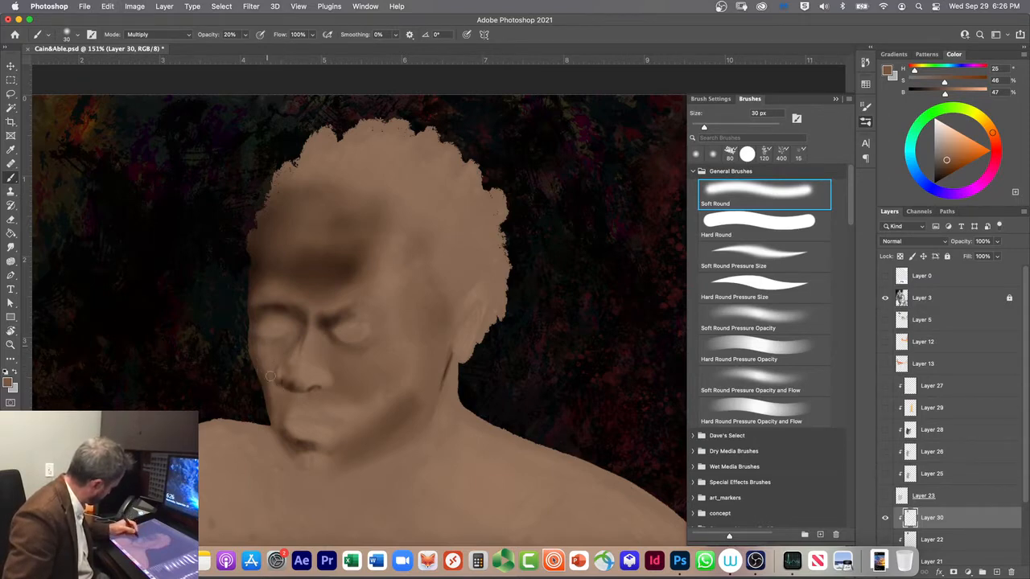
Step: Darken the far side of the nose from the bridge to the nostril with the Soft Round brush at 9 and 20 px
key(bracketleft)
key(bracketleft)
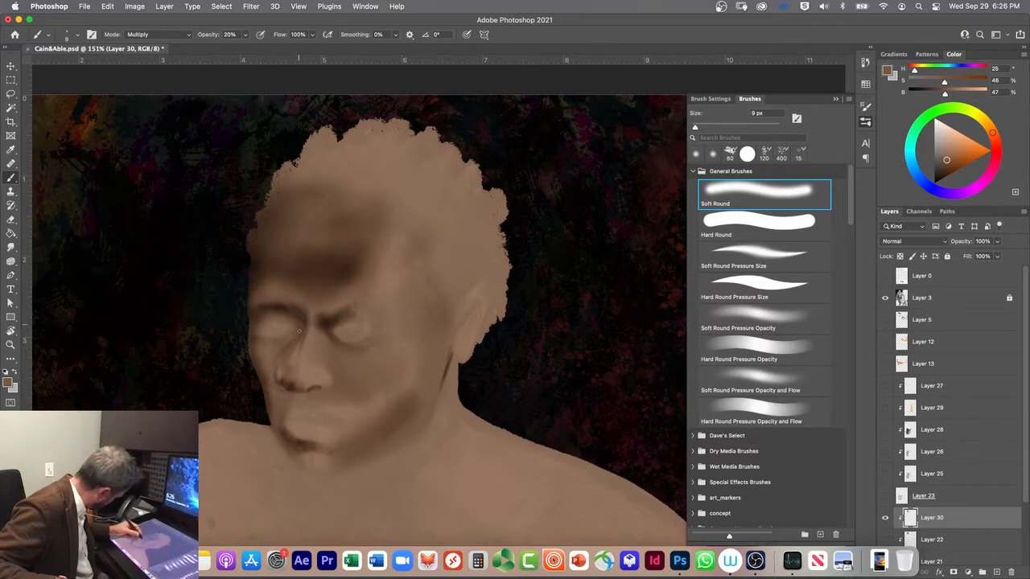
key(bracketright)
key(bracketright)
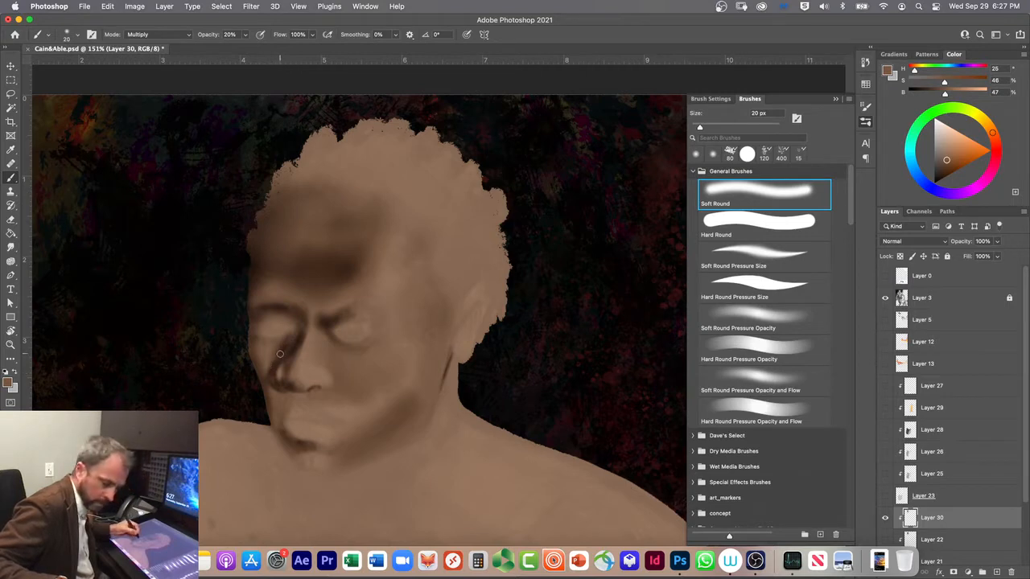
Step: Shade the far cheek beside the nose down to the far corner of the mouth with a 40 px brush
key(bracketright)
key(bracketright)
key(bracketright)
drag(292, 341, 264, 382)
drag(287, 339, 272, 366)
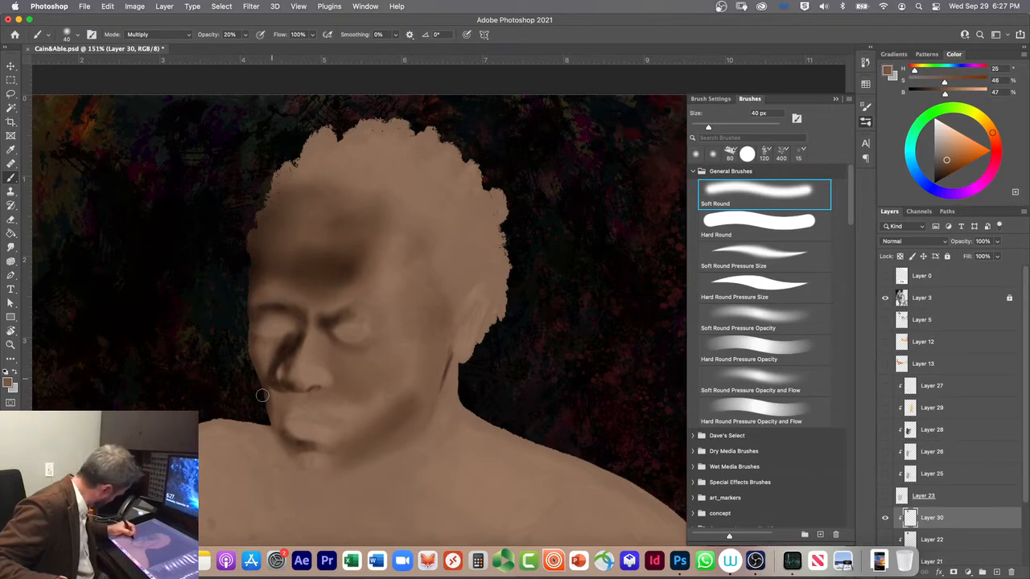
drag(276, 386, 265, 408)
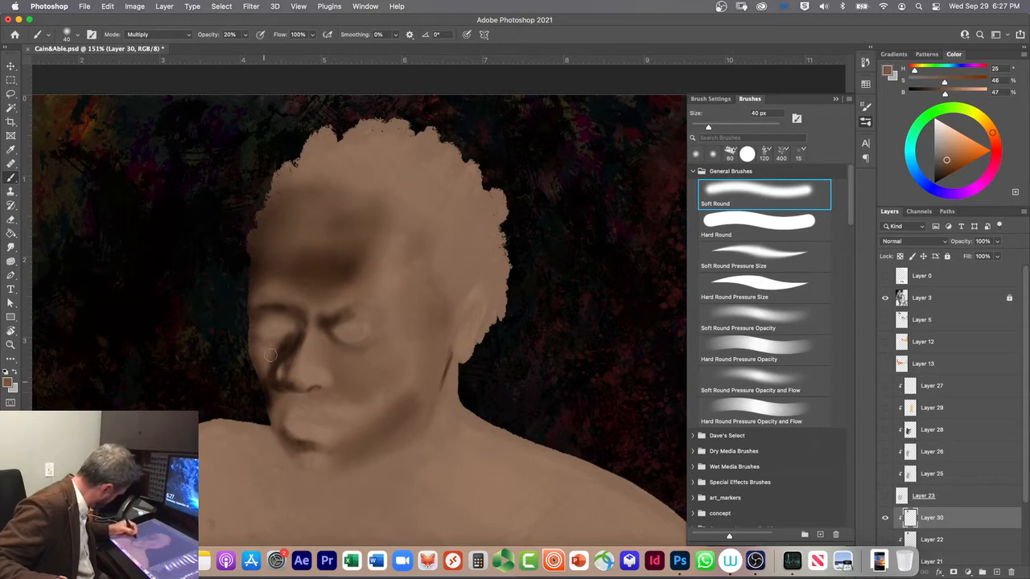
Step: Shade the philtrum, the far side of the nose and the area below the lower lip with a 45 px Soft Round Pressure Size brush
key(bracketleft)
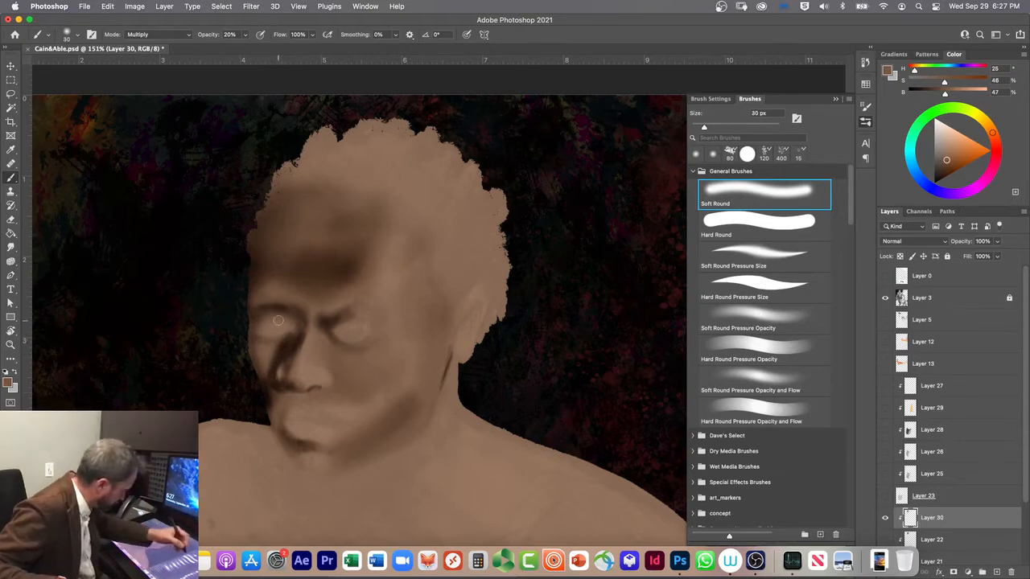
click(719, 258)
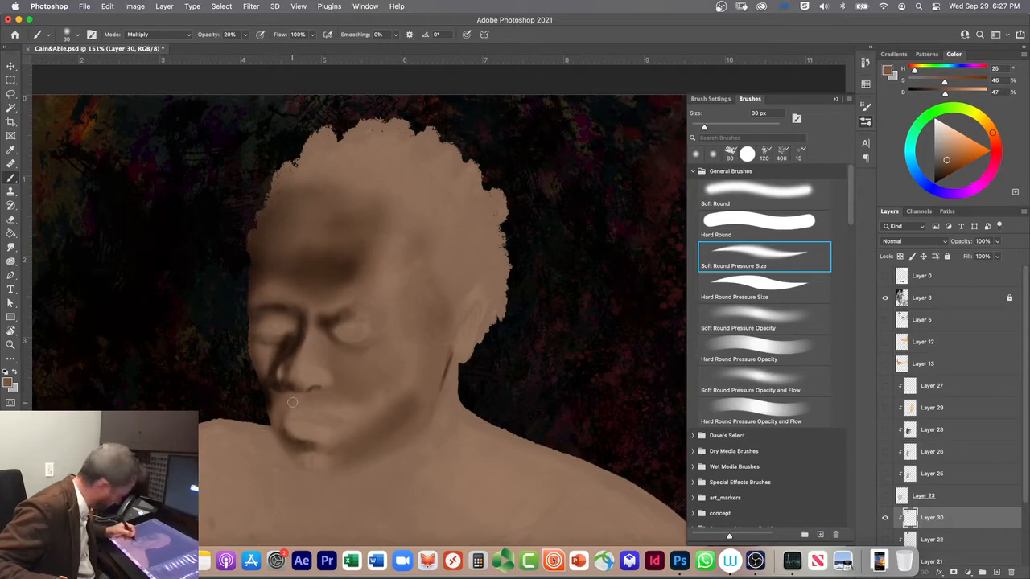
key(bracketright)
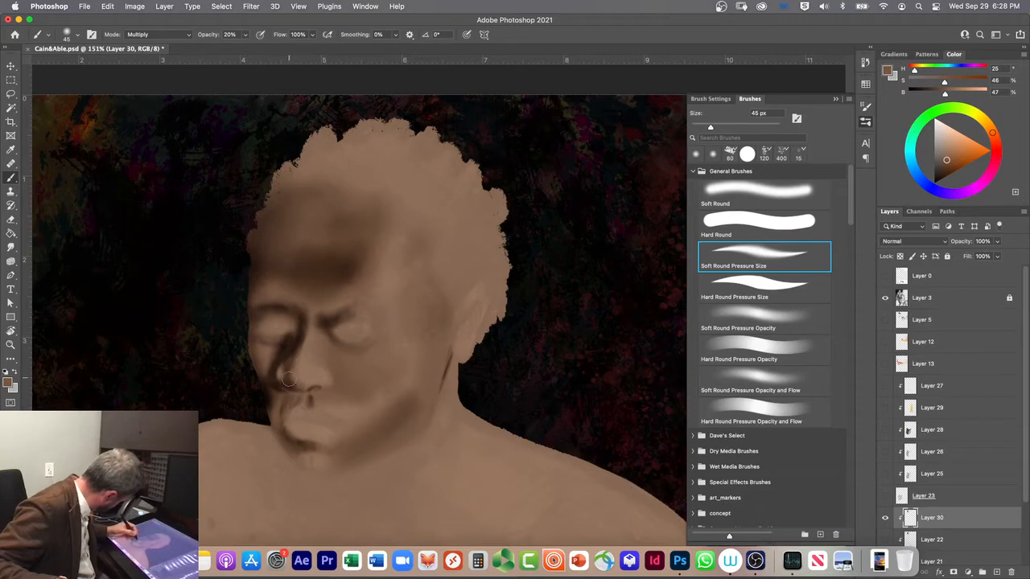
mouse_move(288, 371)
mouse_down()
mouse_move(276, 395)
mouse_move(278, 344)
mouse_up()
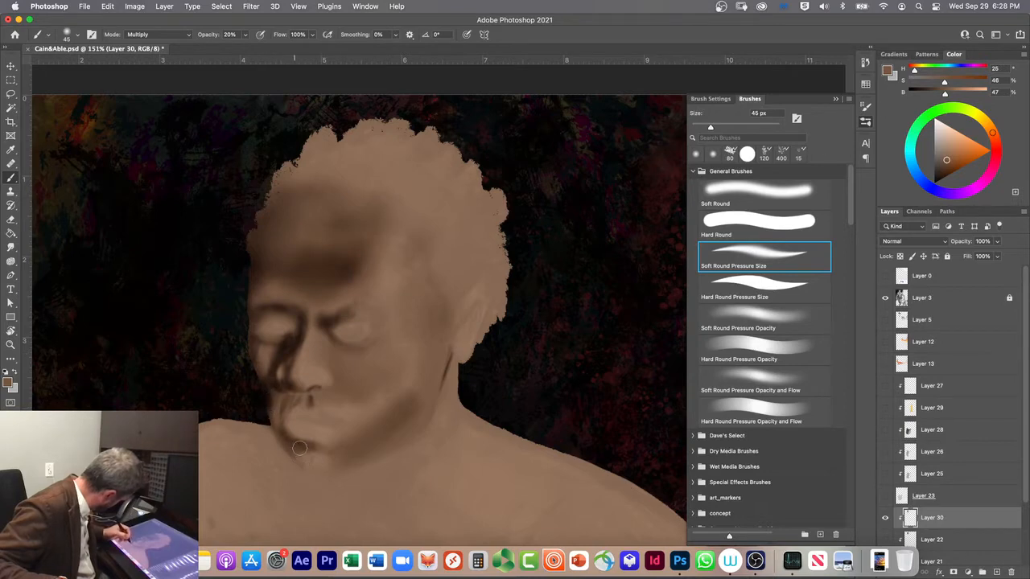
drag(302, 447, 299, 447)
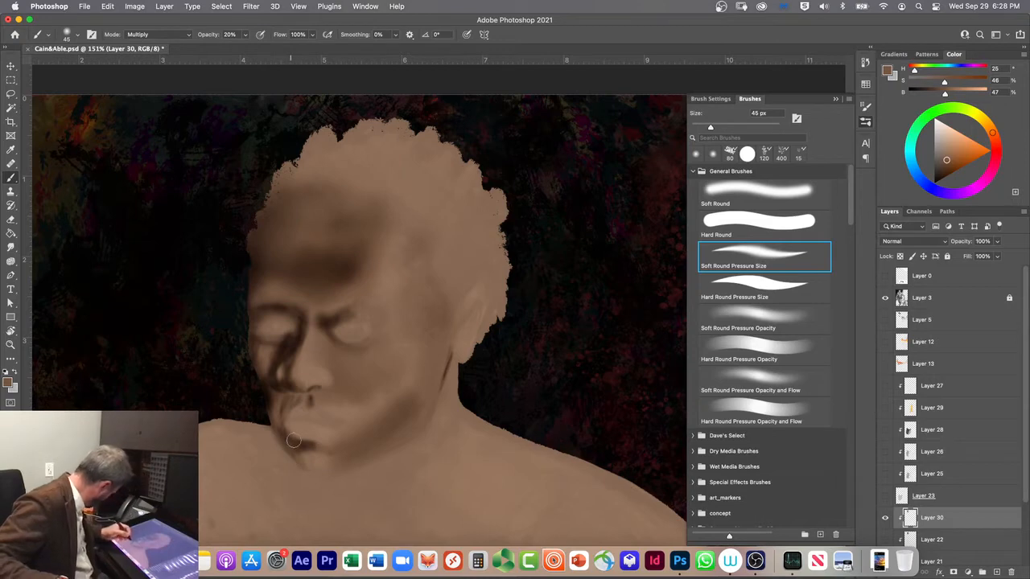
Step: Unlock the Layer 3 sketch and raise its opacity to 80% to compare it with the painted shading
click(924, 299)
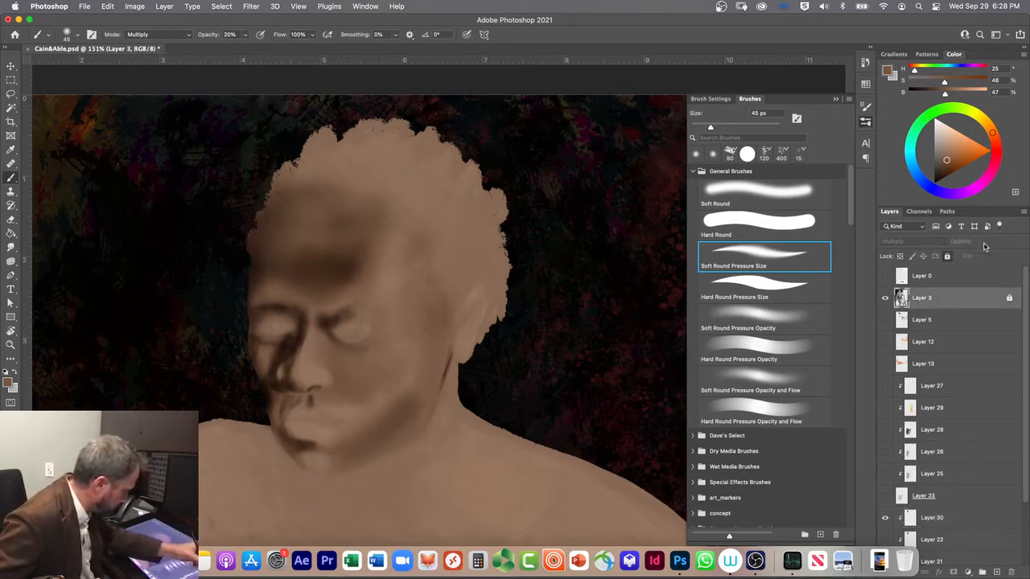
click(948, 257)
click(997, 242)
drag(978, 256, 1009, 256)
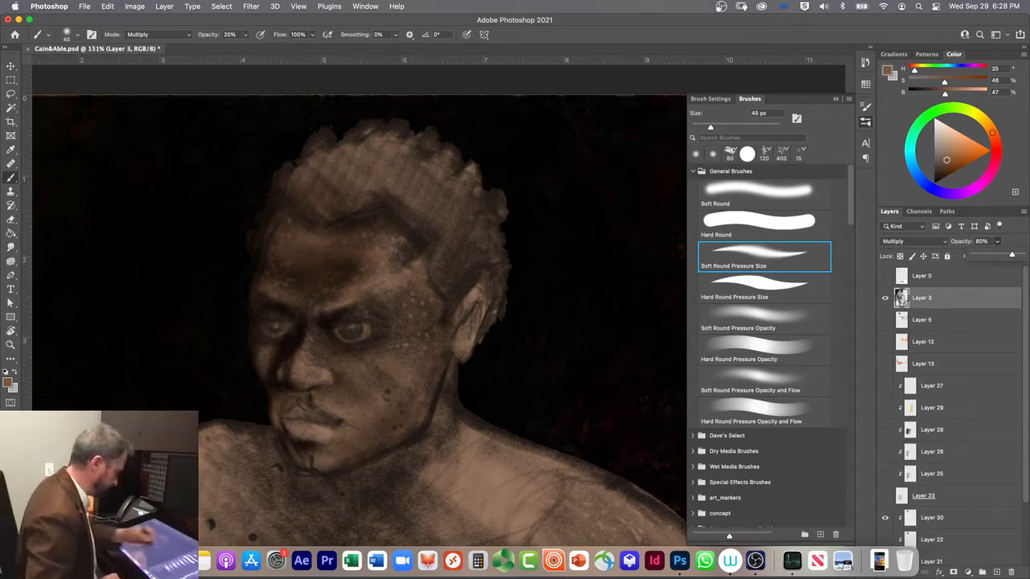
Step: Lower the Layer 3 sketch's opacity to 14% and lock the layer again
drag(1009, 255, 987, 256)
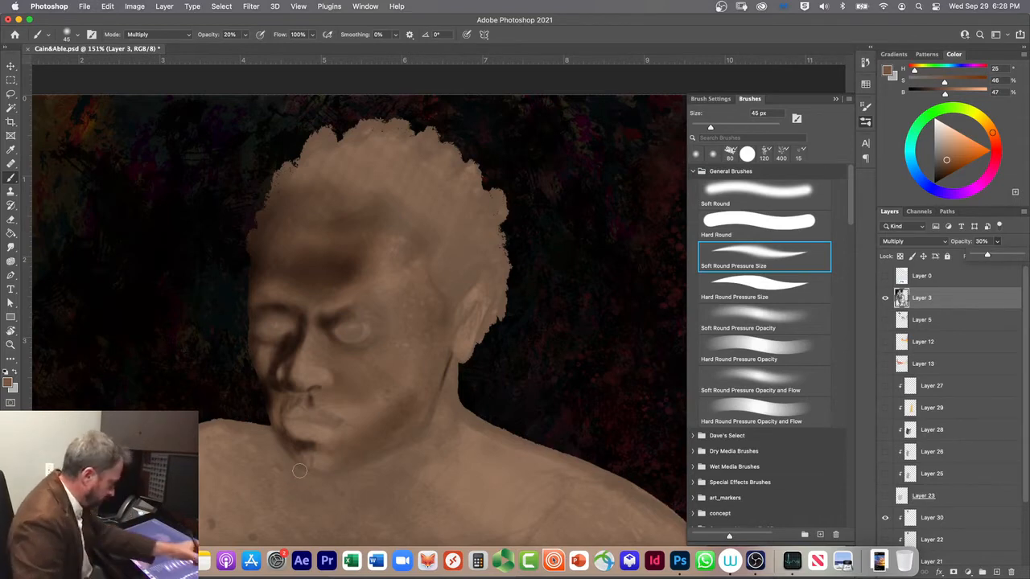
mouse_move(987, 256)
mouse_down()
mouse_move(1018, 256)
mouse_move(980, 253)
mouse_up()
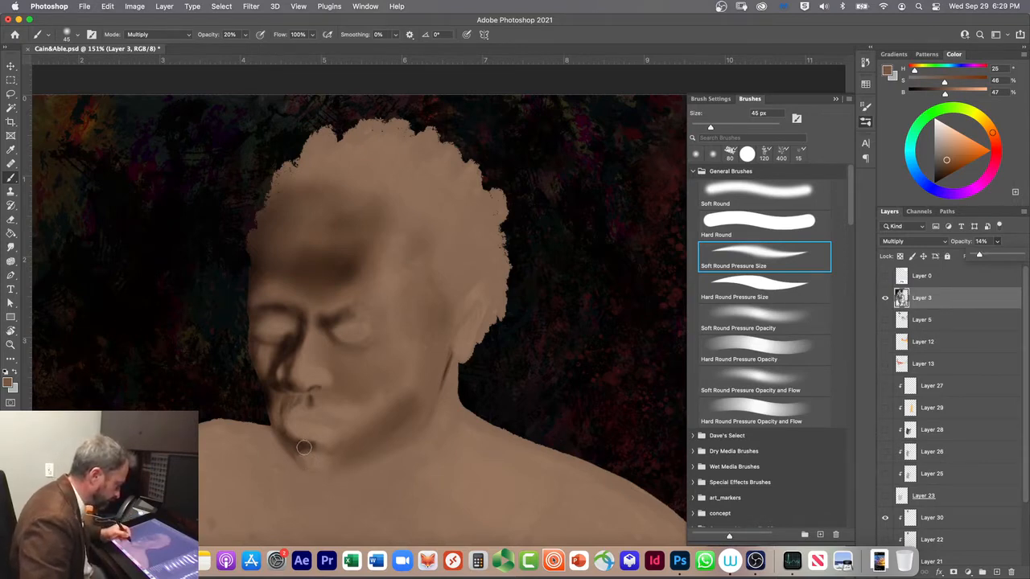
click(947, 256)
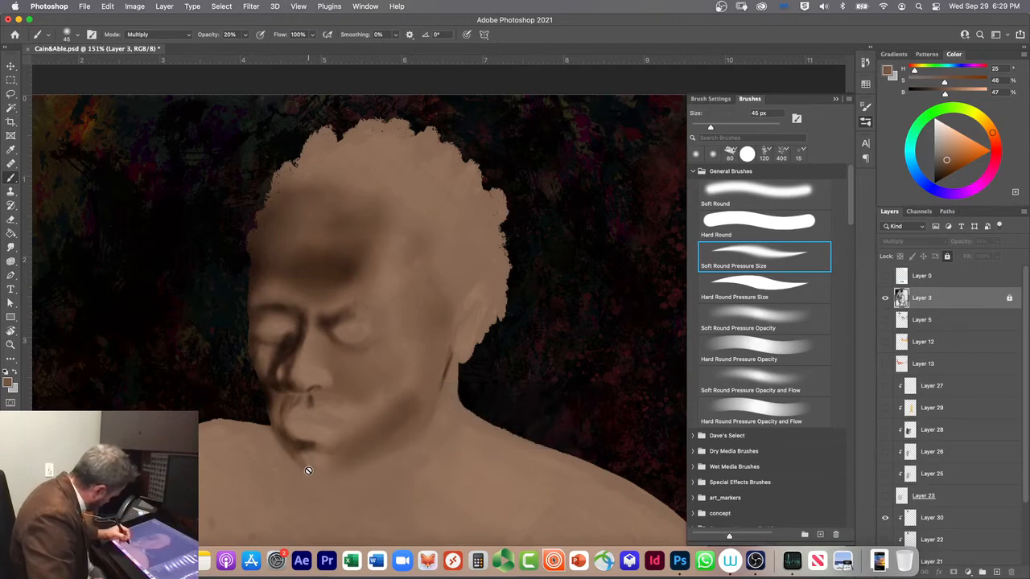
Step: Select Layer 30 and shade the far side and underside of the chin with the 45 px Soft Round Pressure Size brush
scroll(1027, 463, down, 2)
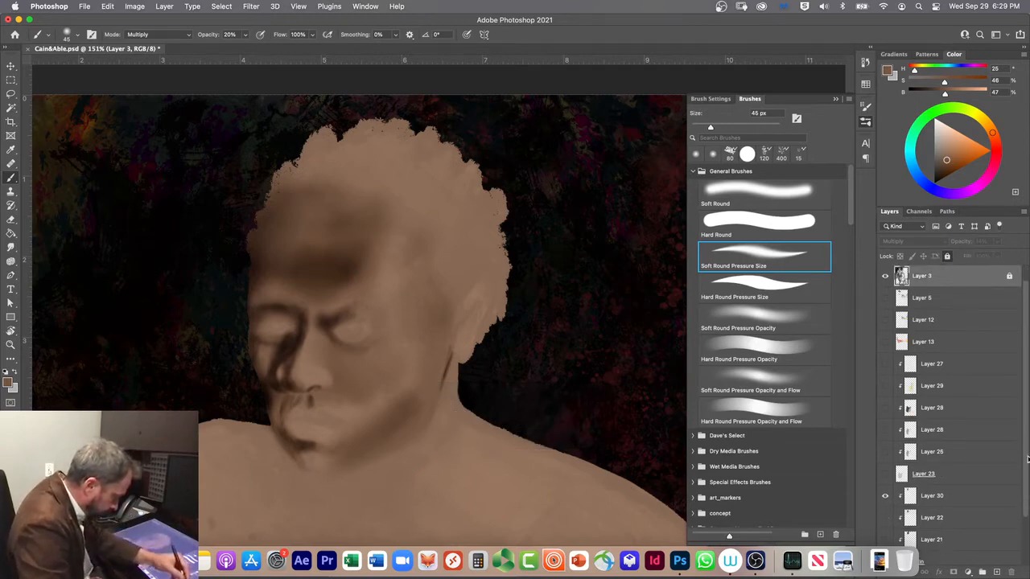
click(952, 474)
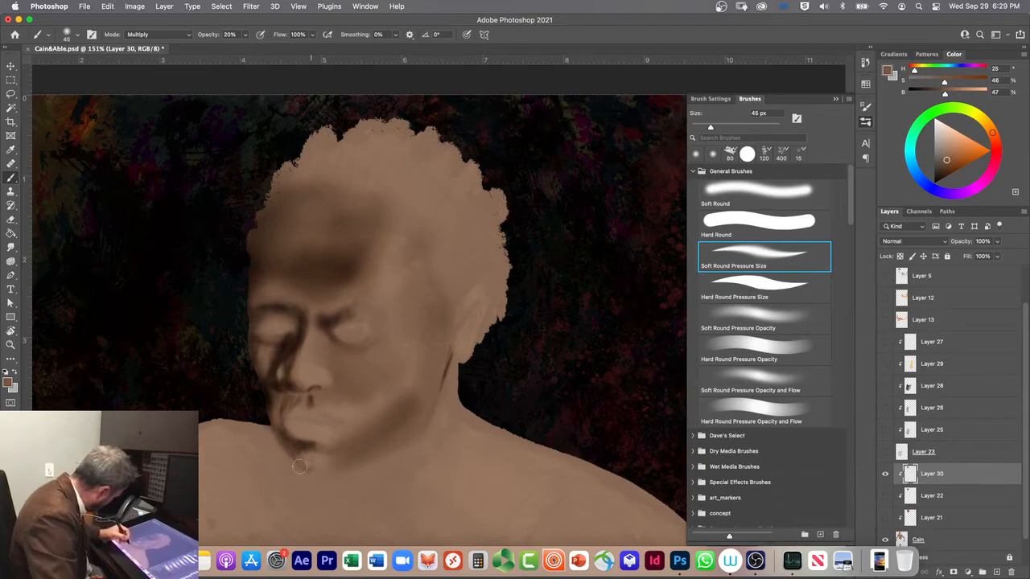
mouse_move(292, 453)
mouse_down()
mouse_move(304, 464)
mouse_move(267, 416)
mouse_up()
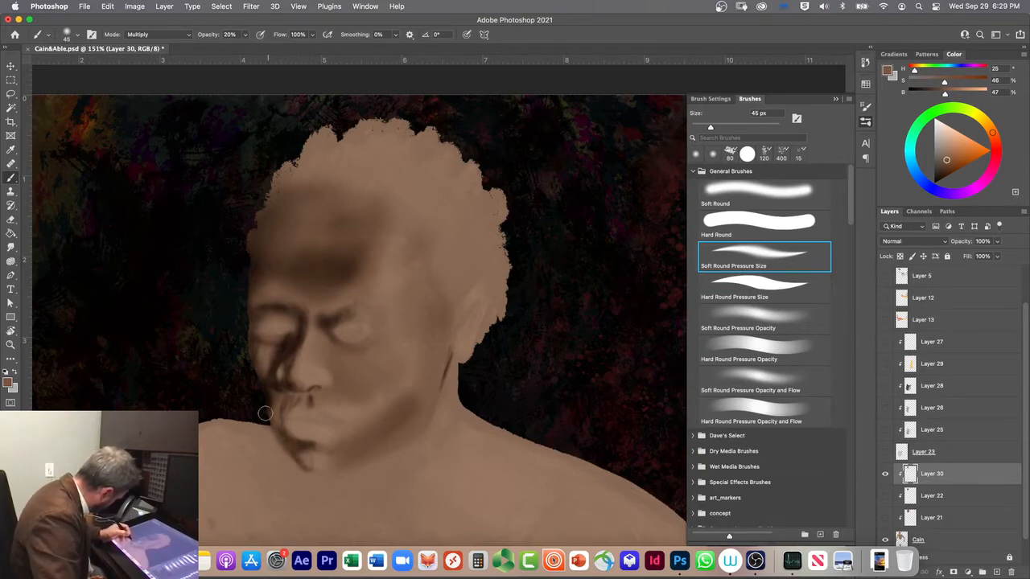
drag(302, 464, 285, 426)
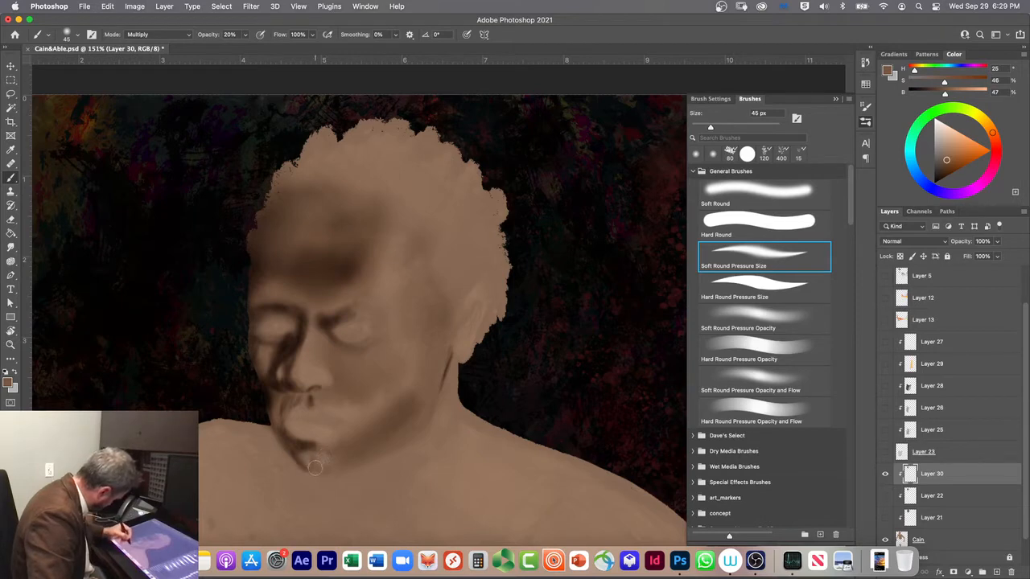
drag(311, 467, 298, 425)
drag(328, 470, 372, 452)
mouse_move(320, 472)
mouse_down()
mouse_move(410, 439)
mouse_move(325, 473)
mouse_move(388, 449)
mouse_move(324, 472)
mouse_move(375, 448)
mouse_move(318, 469)
mouse_move(354, 453)
mouse_move(323, 462)
mouse_move(350, 438)
mouse_move(326, 445)
mouse_up()
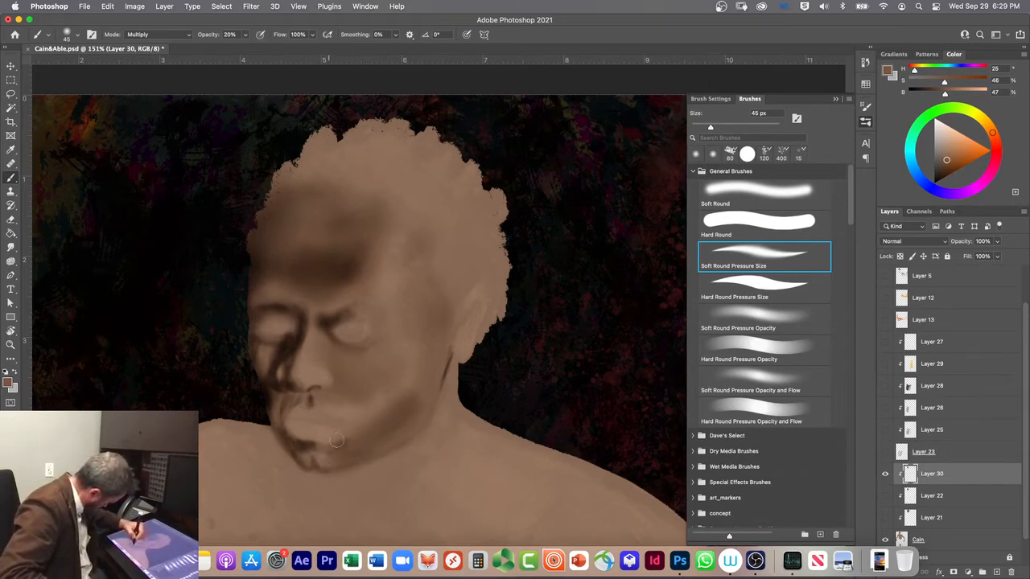
Step: Deepen the shading between the chin and the near jaw with an 80 px Soft Round brush
click(732, 189)
key(bracketright)
key(bracketright)
key(bracketright)
key(bracketright)
drag(363, 443, 329, 452)
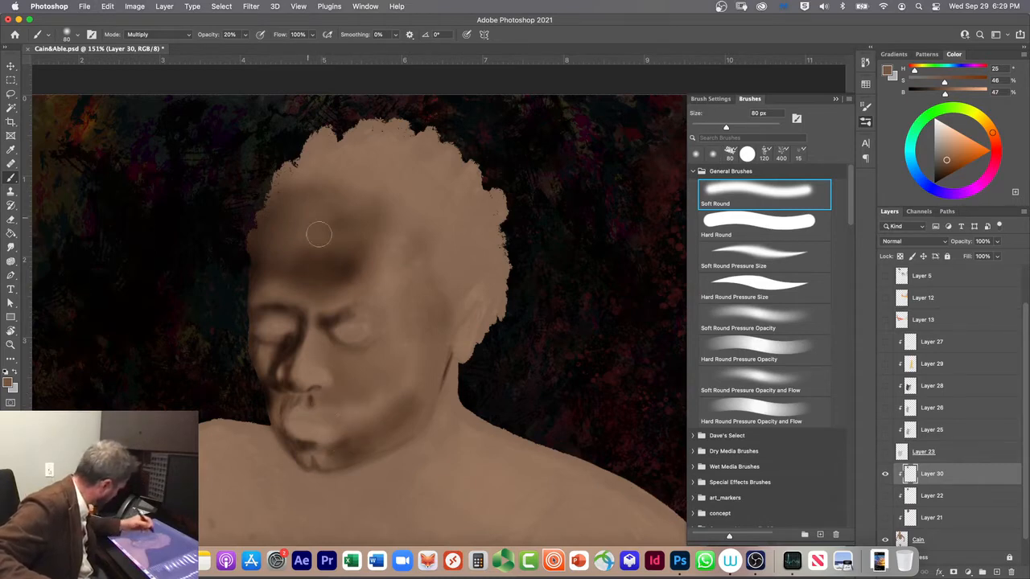
Step: Shade the front edge of the ear and the cheek beside it with an 80 px Soft Round Pressure Size brush
key(bracketleft)
key(bracketleft)
key(bracketleft)
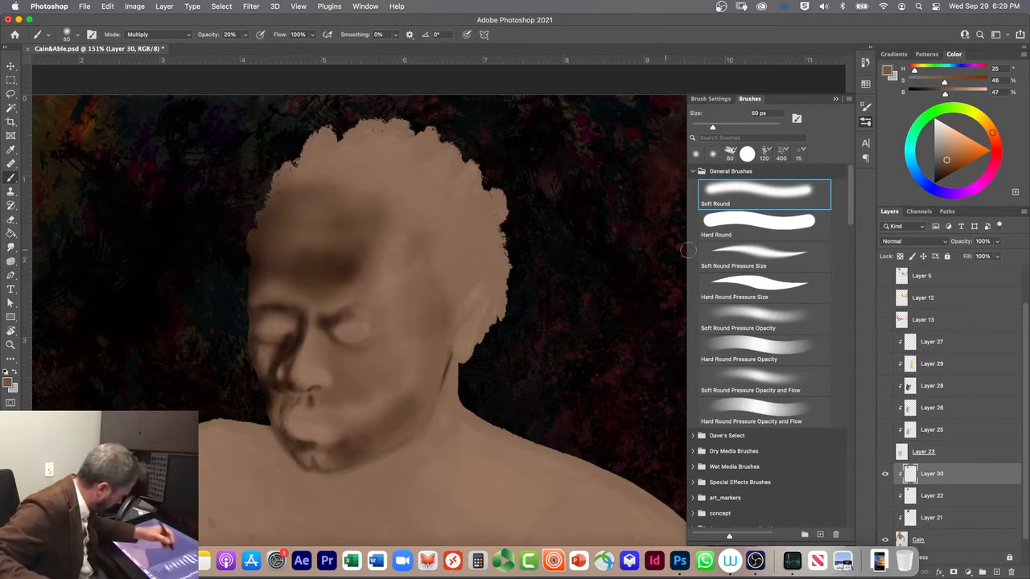
click(753, 258)
mouse_move(478, 286)
mouse_down()
mouse_move(452, 329)
mouse_move(473, 289)
mouse_move(466, 318)
mouse_move(484, 294)
mouse_move(480, 286)
mouse_move(459, 314)
mouse_move(462, 305)
mouse_move(447, 362)
mouse_move(445, 320)
mouse_move(443, 353)
mouse_up()
drag(443, 304, 449, 347)
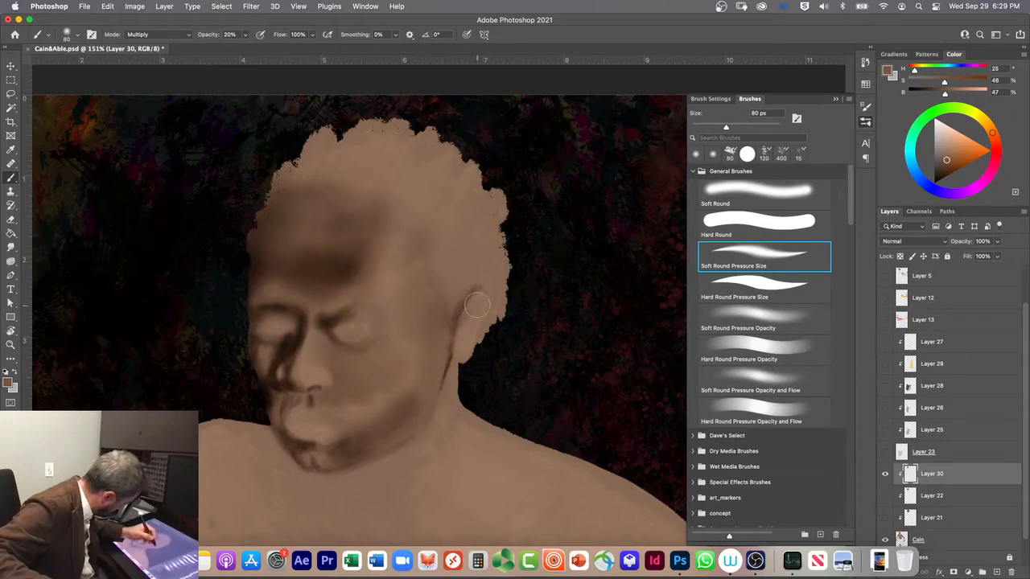
Step: Shade the ear's inner folds with the brush reduced to 35 px and 10 px, and set the brush size to 20 px
key(bracketleft)
key(bracketleft)
key(bracketleft)
key(bracketleft)
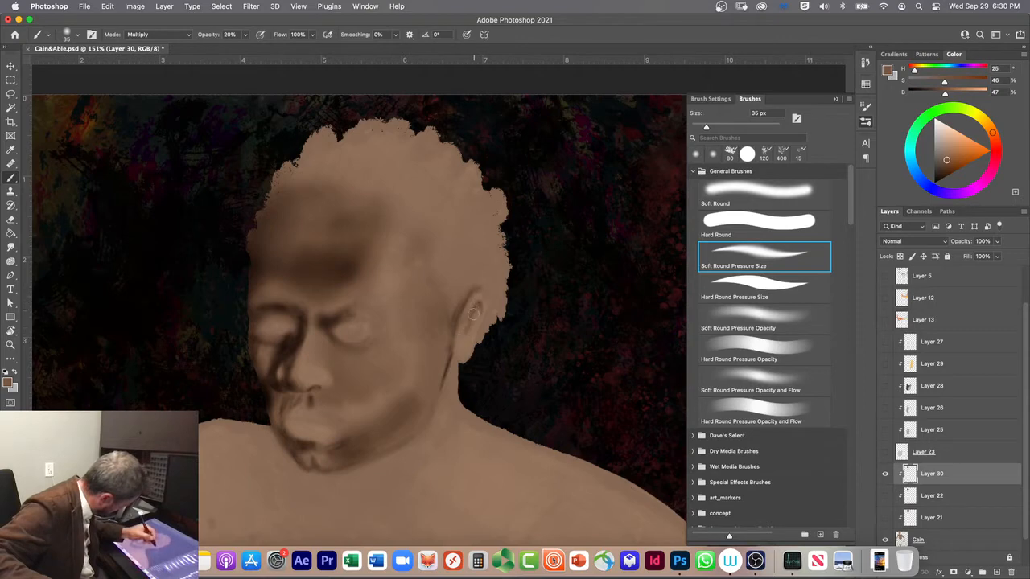
key(bracketleft)
key(bracketleft)
key(bracketleft)
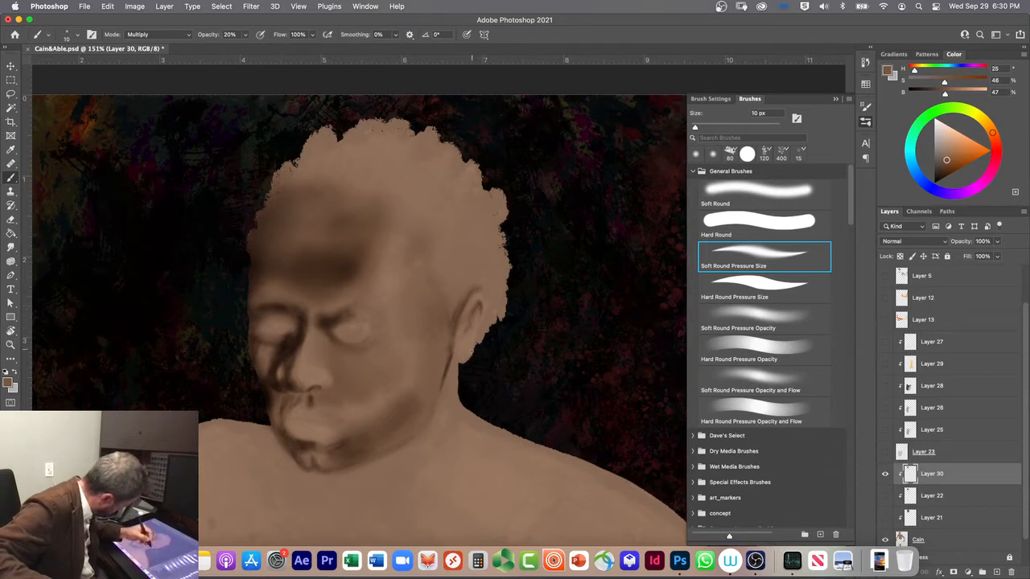
key(bracketright)
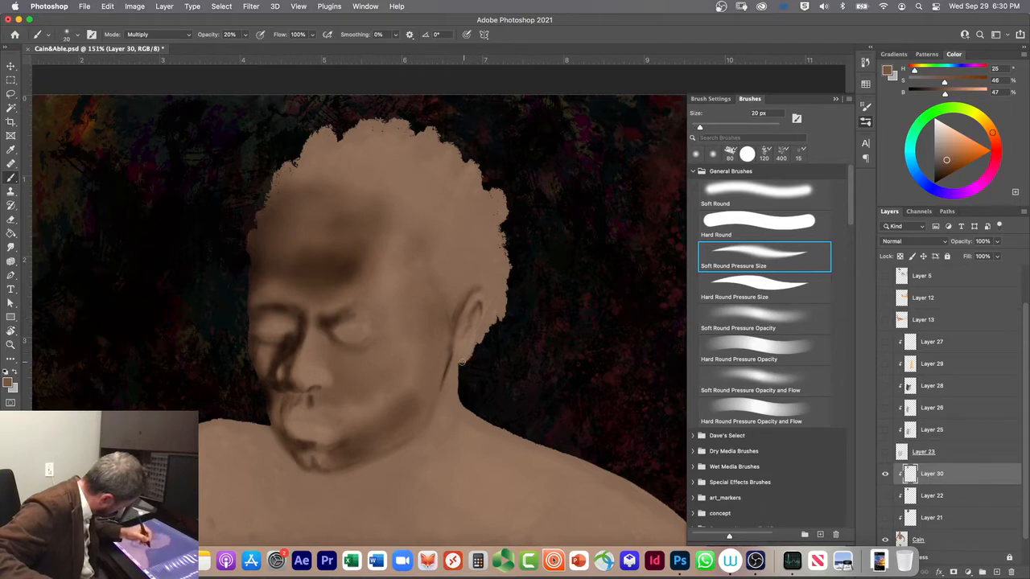
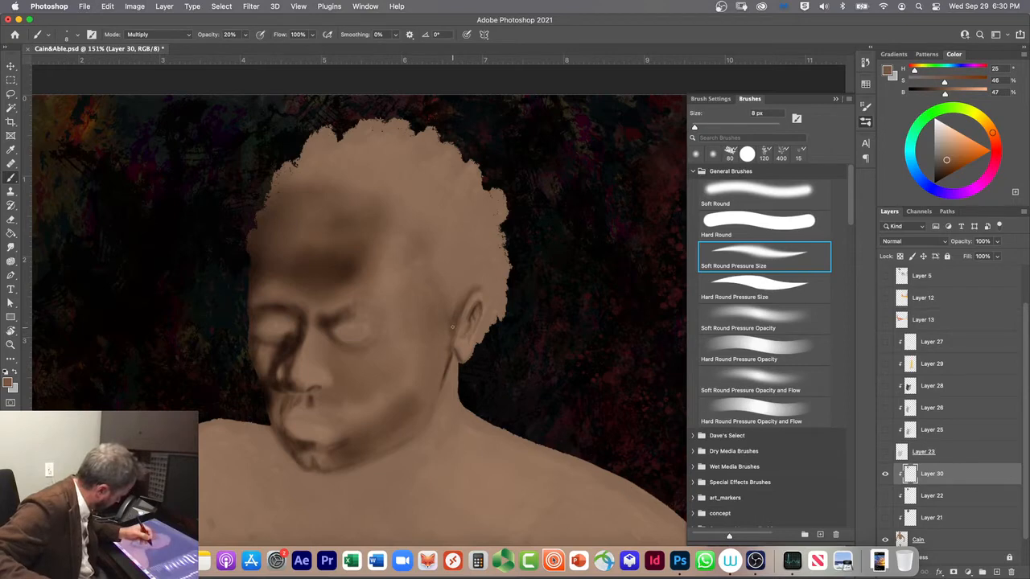
Step: Refine the shading around the ear and earlobe with the Soft Round Pressure Size brush at 20 px, 35 px and 15 px
key(bracketright)
key(bracketright)
key(bracketright)
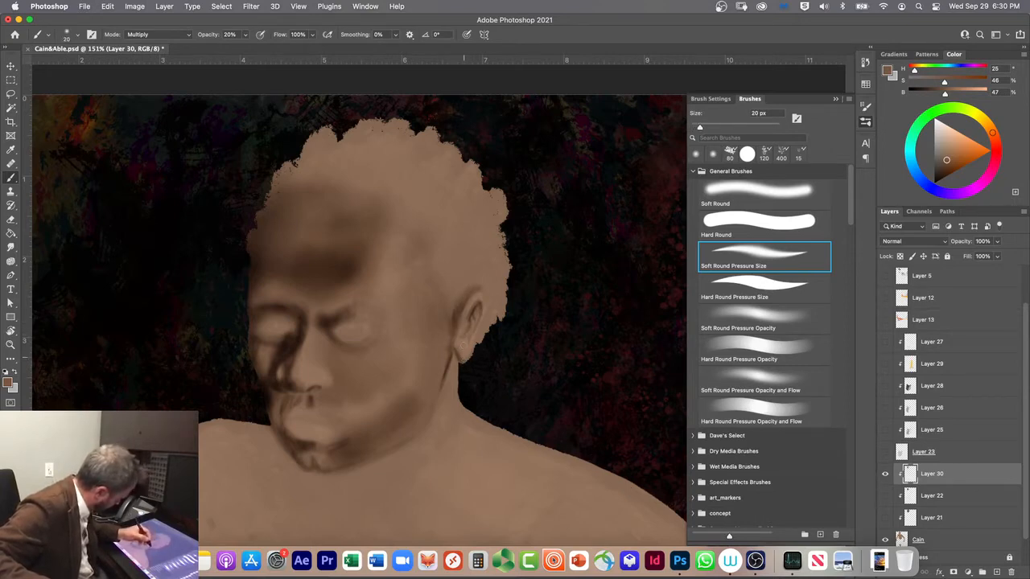
key(bracketright)
key(bracketright)
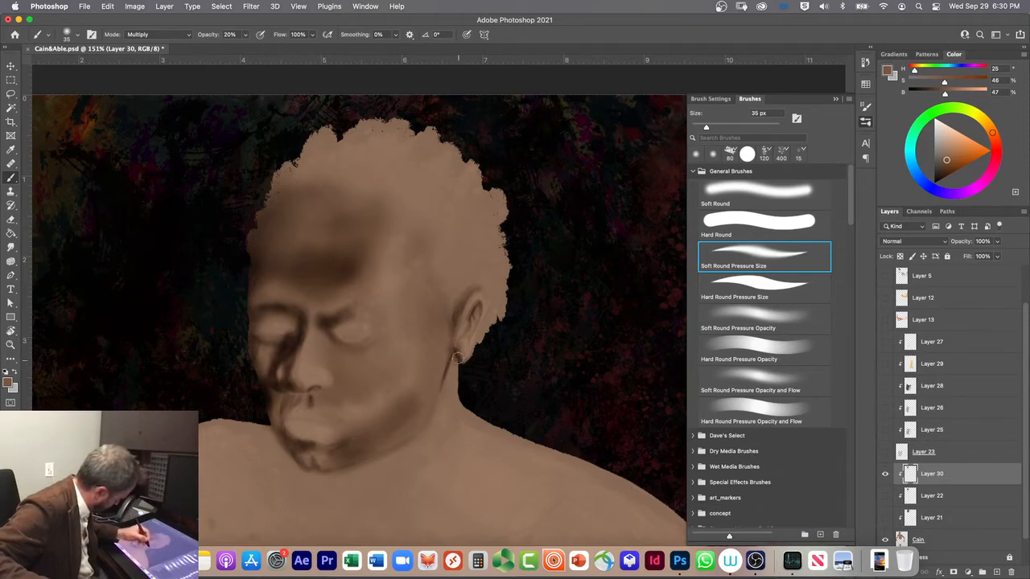
key(bracketleft)
key(bracketleft)
key(bracketleft)
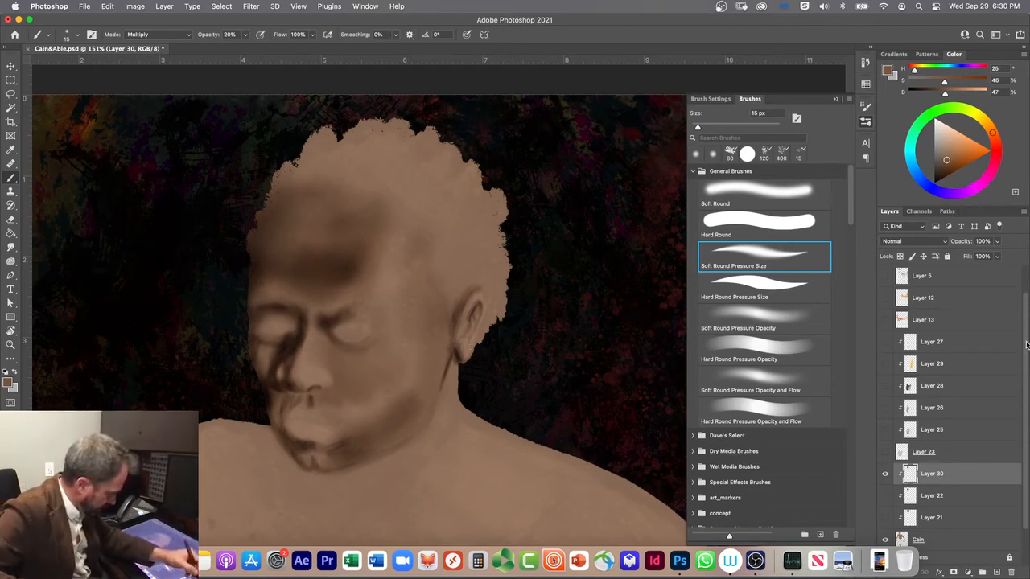
Step: Hide Layer 30 and toggle Layer 22 and Layer 21 on and off to review the earlier face painting
scroll(1024, 306, up, 2)
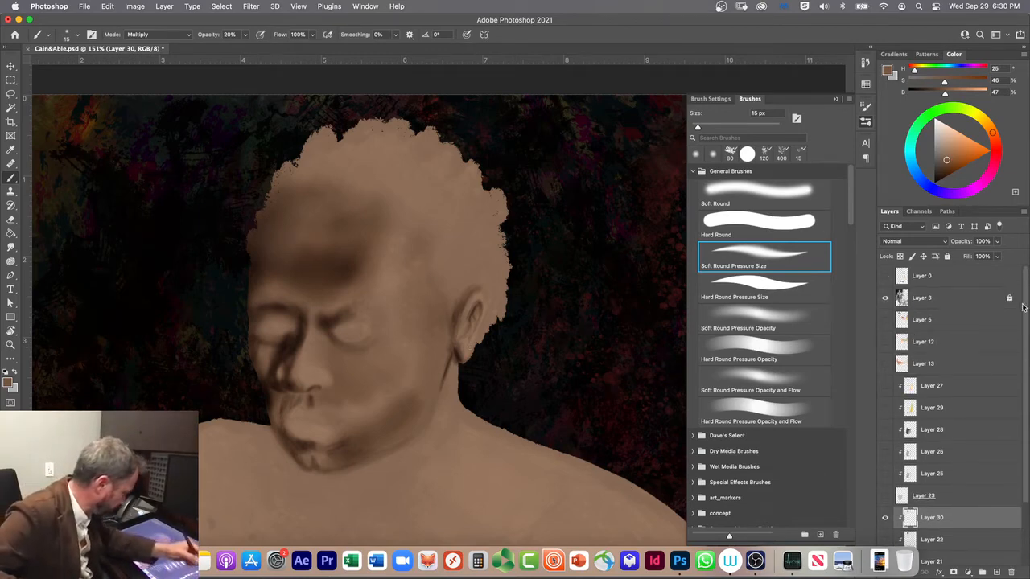
scroll(1024, 322, down, 1)
drag(1024, 327, 1025, 352)
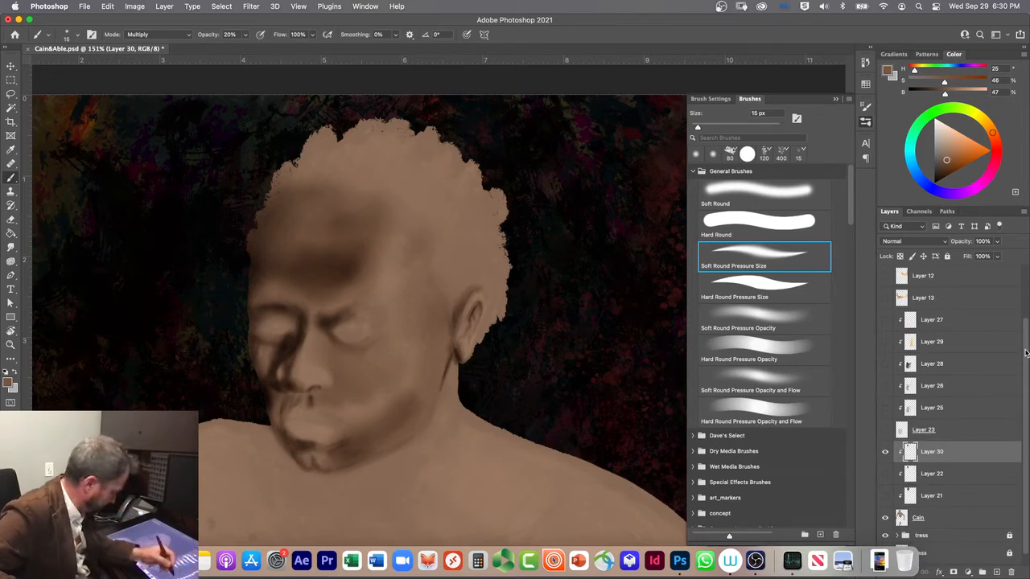
click(887, 453)
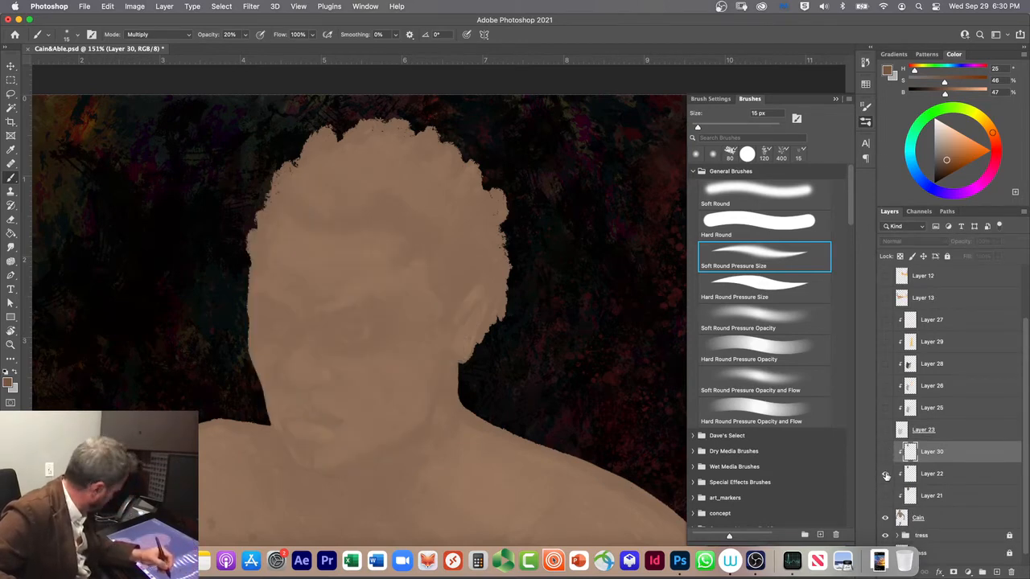
click(886, 476)
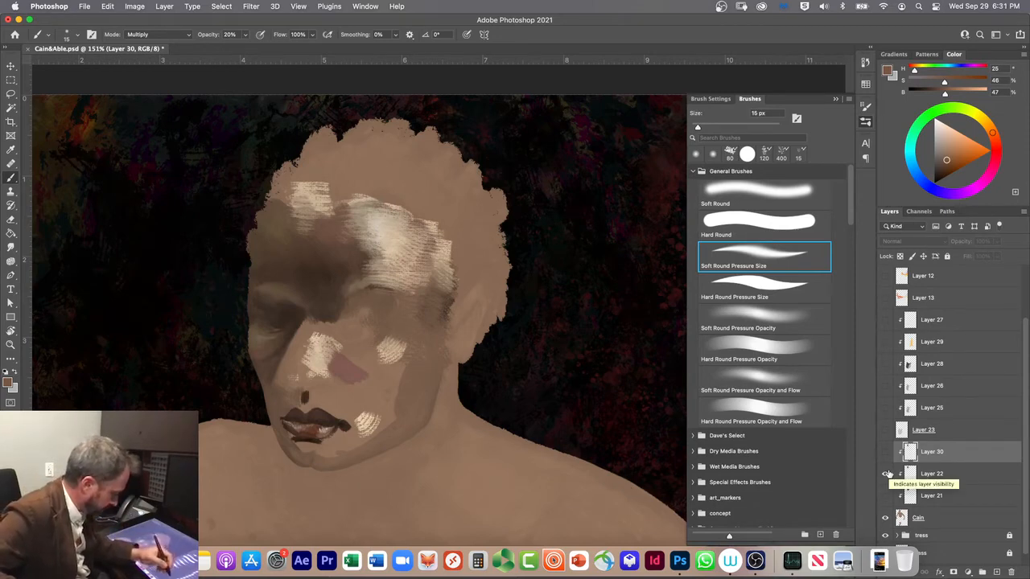
click(886, 474)
click(886, 496)
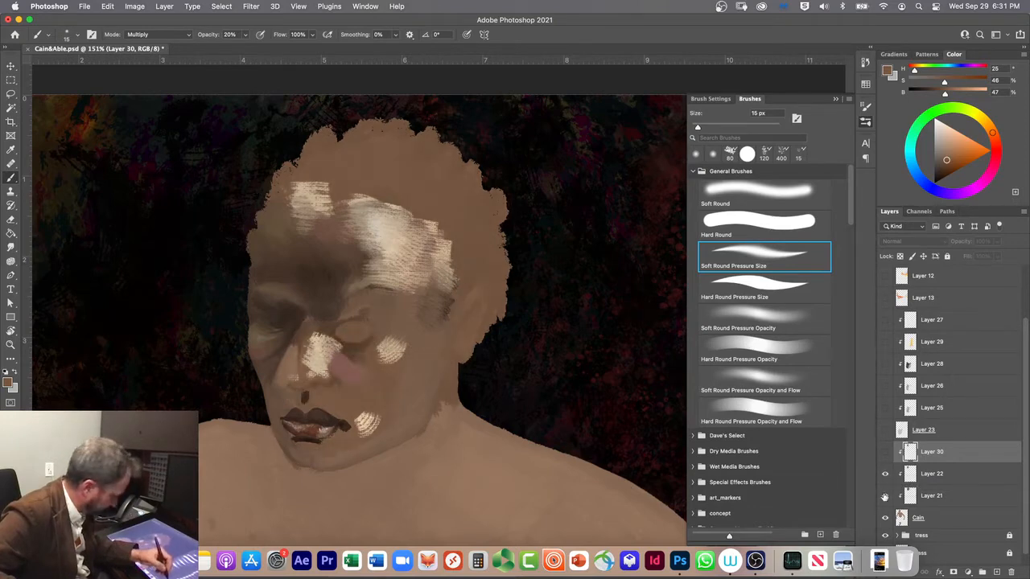
click(886, 496)
click(886, 474)
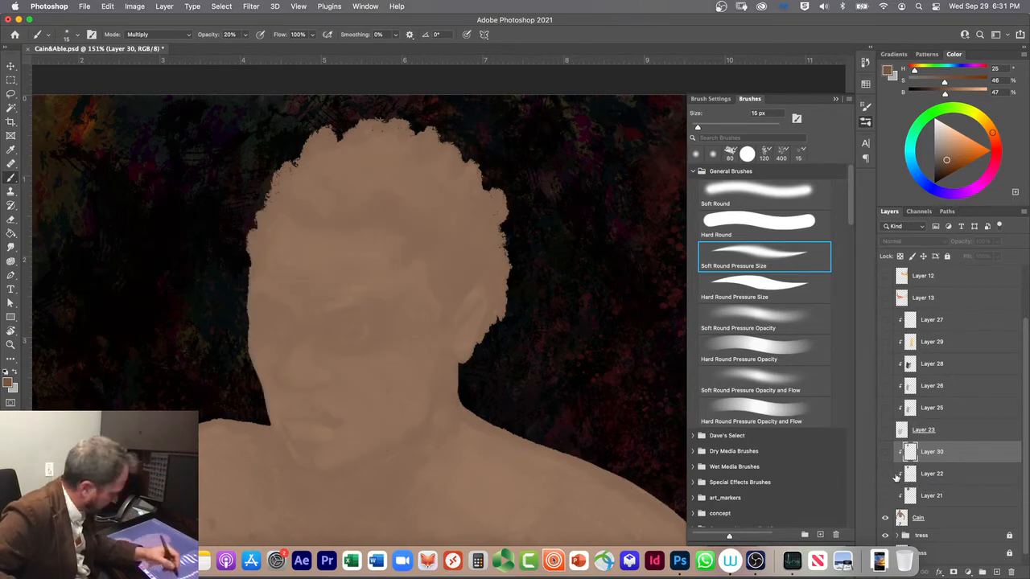
Step: Examine the unshaded base figure around the head and shoulders, and show Layer 30 again
scroll(1026, 385, up, 3)
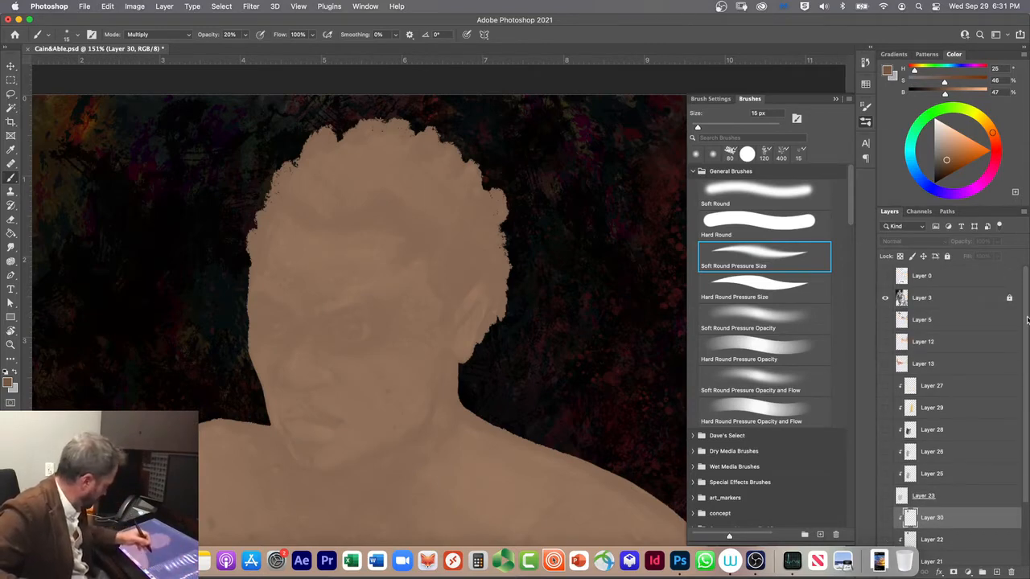
drag(547, 395, 205, 288)
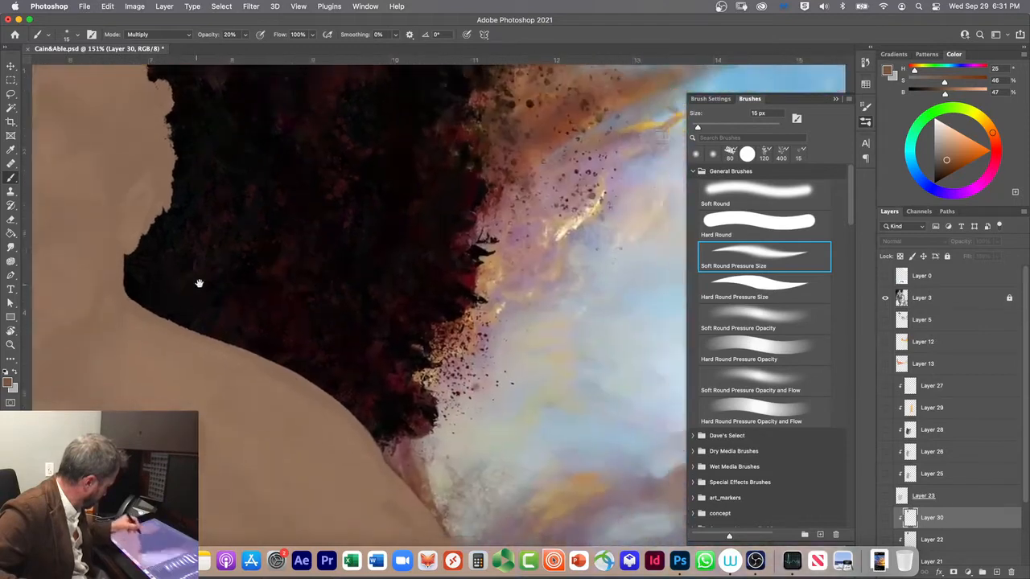
drag(386, 361, 368, 159)
drag(343, 239, 474, 368)
drag(326, 272, 569, 373)
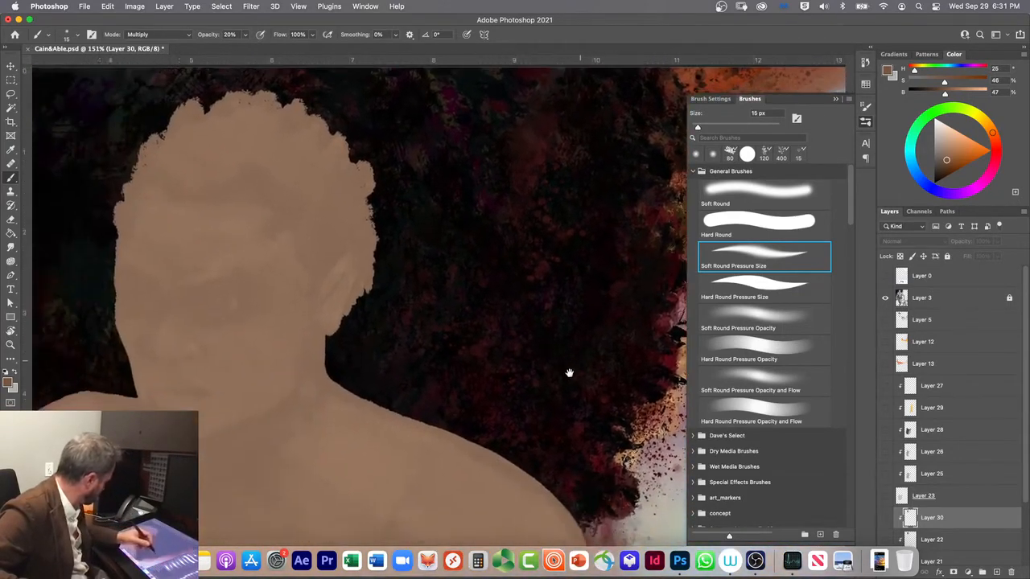
drag(245, 465, 309, 494)
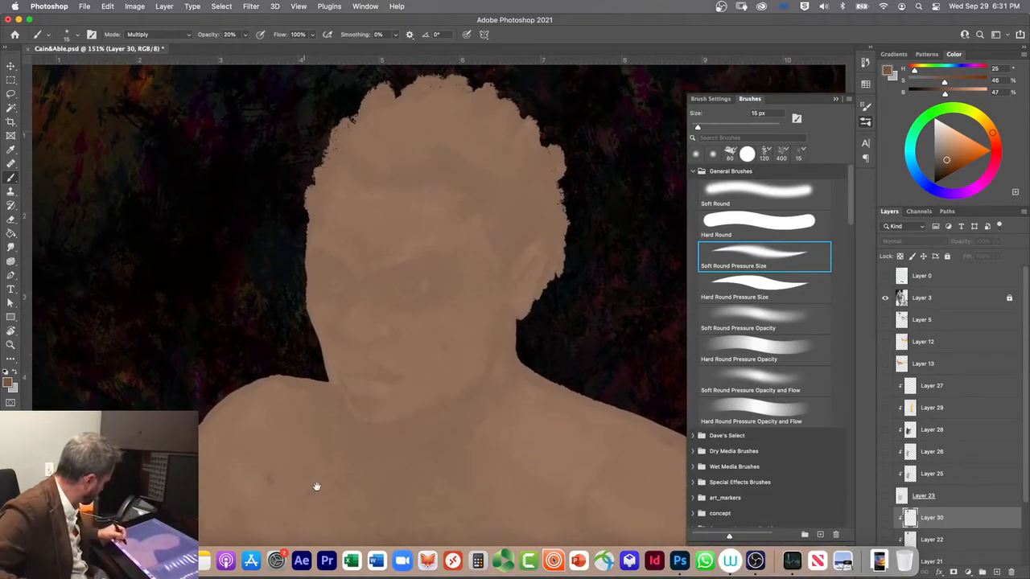
drag(398, 324, 448, 340)
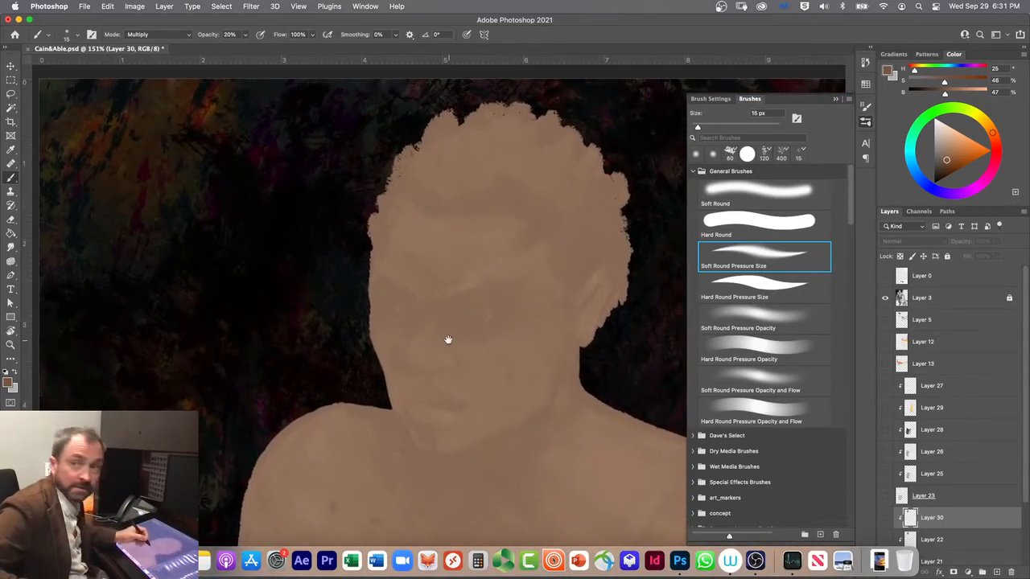
drag(441, 414, 340, 410)
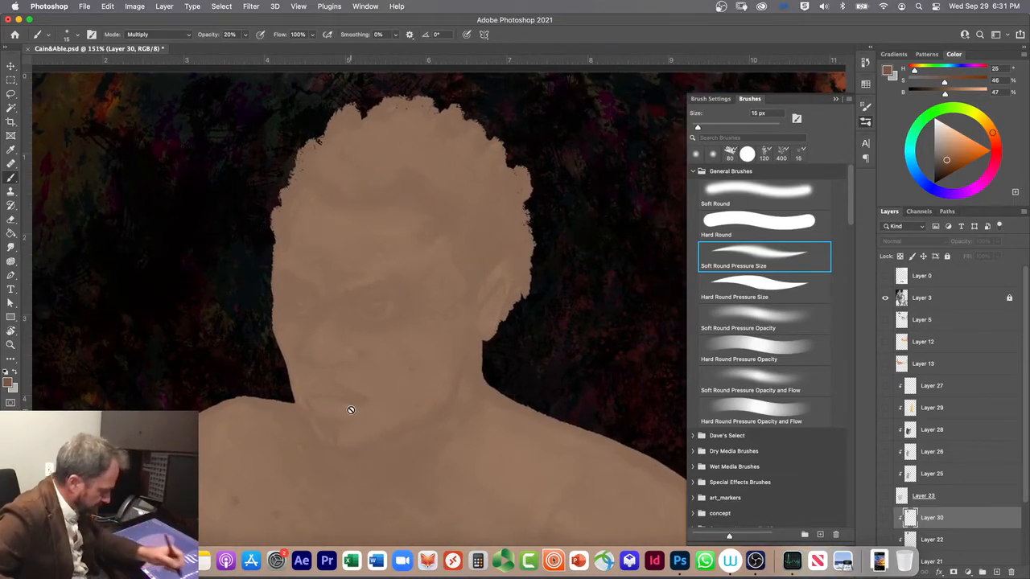
scroll(1027, 456, down, 2)
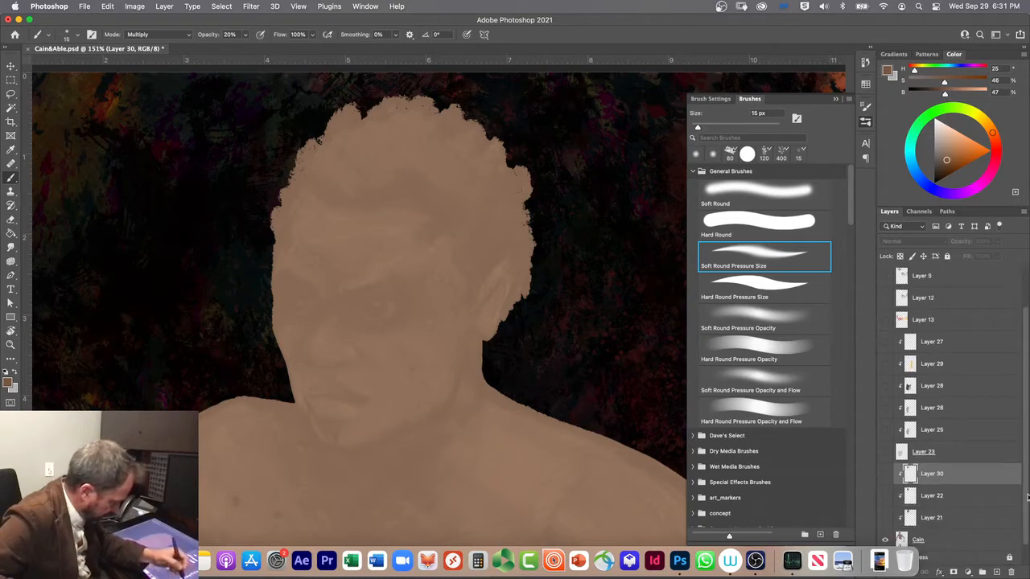
click(885, 475)
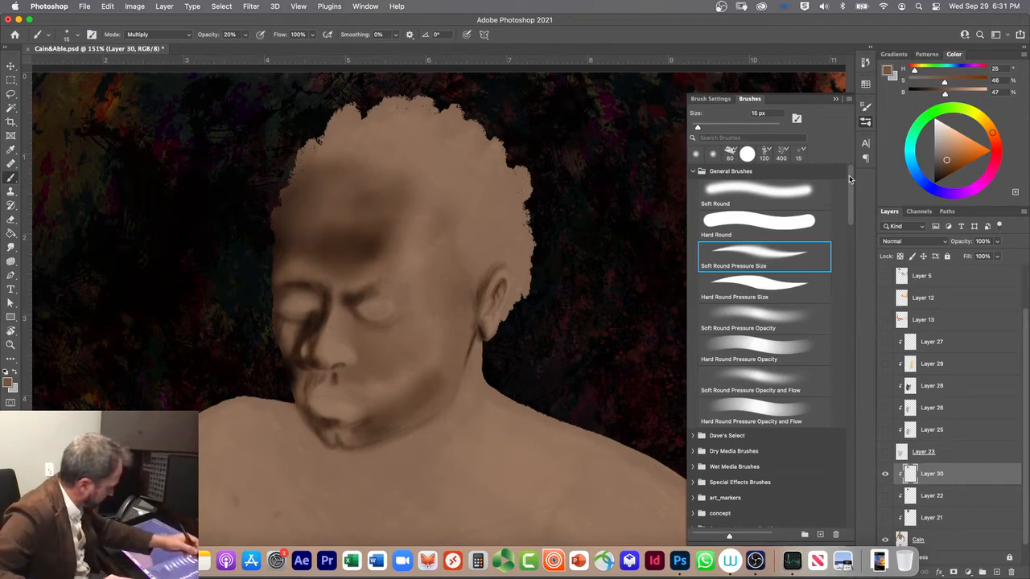
Step: Outline the shadow cast on the neck and upper chest with the Soft Round brush reduced to 15 px
click(763, 185)
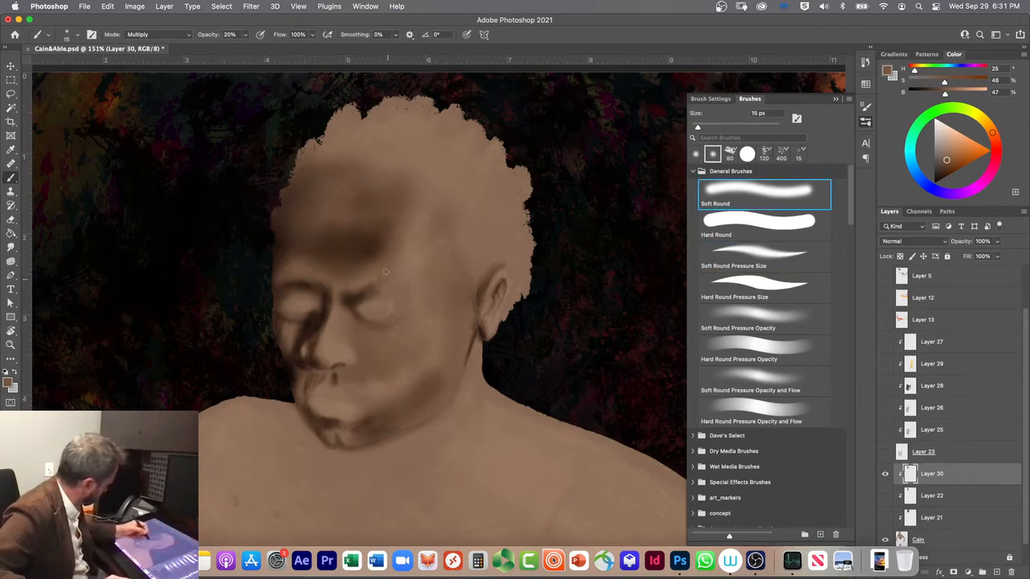
key(bracketright)
key(bracketright)
key(bracketright)
key(bracketright)
key(bracketright)
key(bracketright)
key(bracketright)
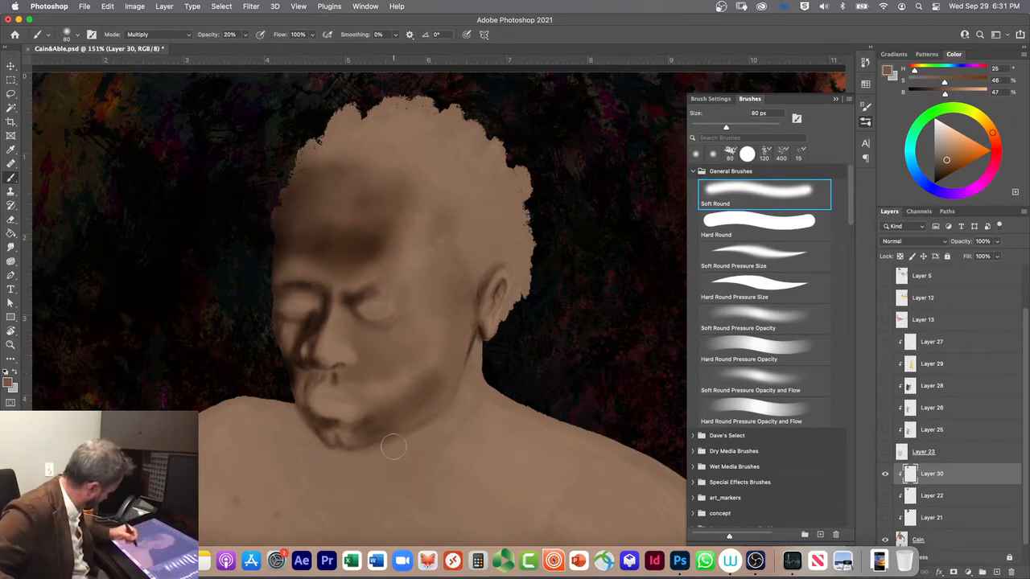
key(bracketleft)
key(bracketleft)
key(bracketleft)
key(bracketleft)
key(bracketleft)
key(bracketleft)
key(bracketleft)
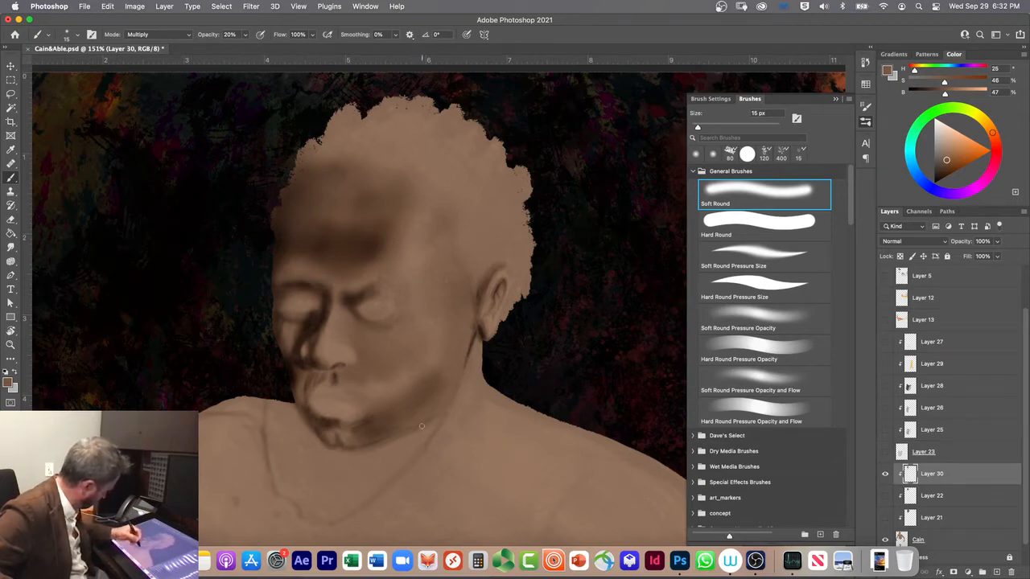
Step: Fill in the outlined shadow beneath the chin with the Soft Round brush enlarged to 90 px
key(bracketright)
key(bracketright)
key(bracketright)
key(bracketright)
key(bracketright)
key(bracketright)
key(bracketright)
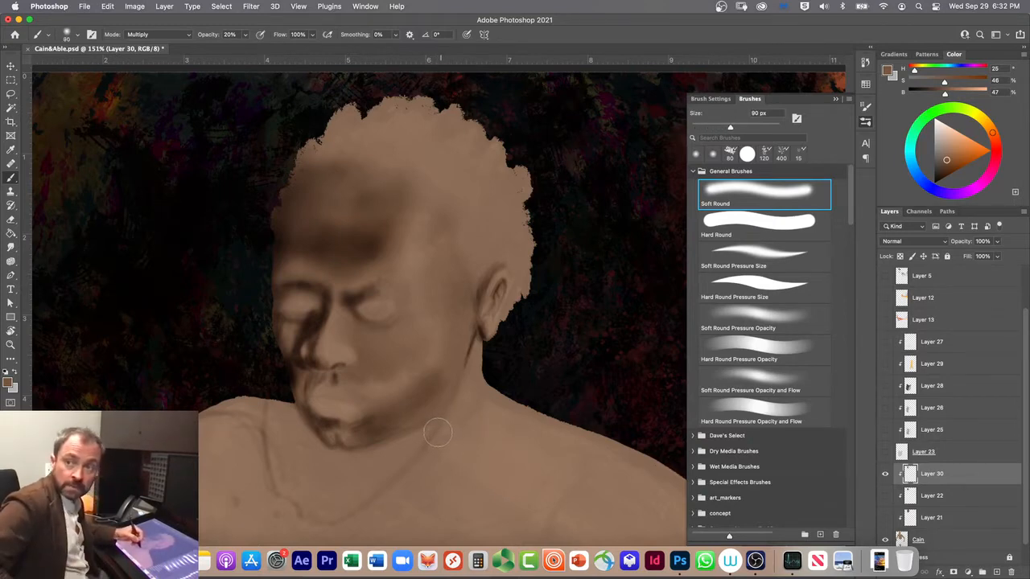
key(bracketright)
scroll(469, 406, down, 1)
scroll(469, 406, down, 1)
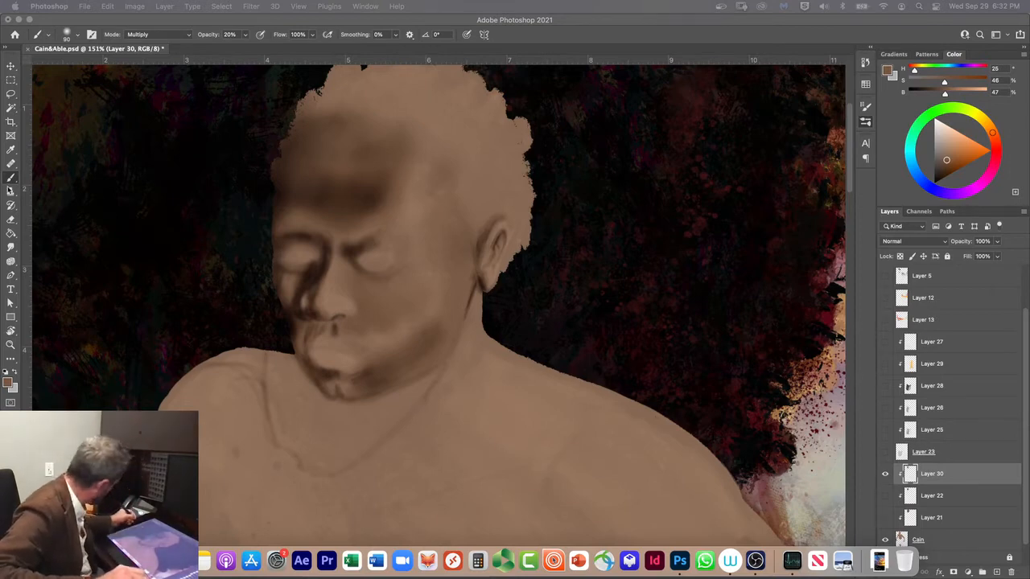
click(9, 181)
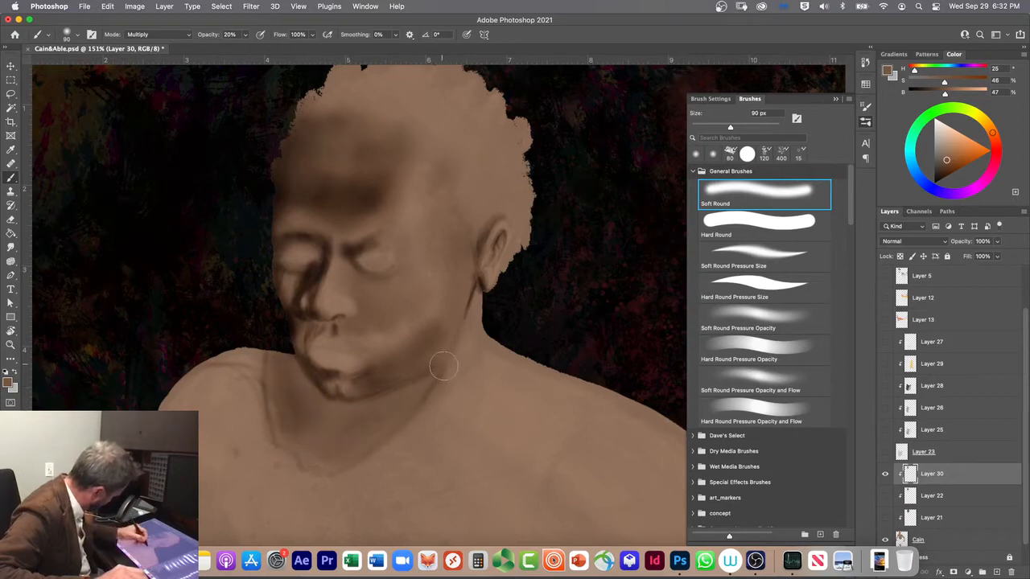
Step: Deepen the edge of the neck shadow below the jaw and shade the neck under the ear with a 50 px Soft Round brush
key(bracketleft)
key(bracketleft)
key(bracketleft)
mouse_move(439, 373)
mouse_down()
mouse_move(386, 426)
mouse_move(356, 444)
mouse_move(406, 393)
mouse_move(334, 450)
mouse_move(393, 391)
mouse_move(312, 450)
mouse_move(353, 410)
mouse_move(292, 444)
mouse_move(321, 397)
mouse_move(282, 367)
mouse_move(294, 446)
mouse_move(270, 385)
mouse_move(271, 347)
mouse_move(279, 439)
mouse_move(315, 471)
mouse_move(390, 427)
mouse_move(438, 371)
mouse_move(333, 410)
mouse_move(401, 391)
mouse_move(306, 398)
mouse_move(287, 353)
mouse_move(295, 357)
mouse_move(222, 350)
mouse_move(301, 368)
mouse_move(250, 387)
mouse_move(292, 369)
mouse_move(304, 376)
mouse_move(279, 373)
mouse_move(285, 415)
mouse_move(236, 367)
mouse_move(263, 353)
mouse_move(316, 467)
mouse_up()
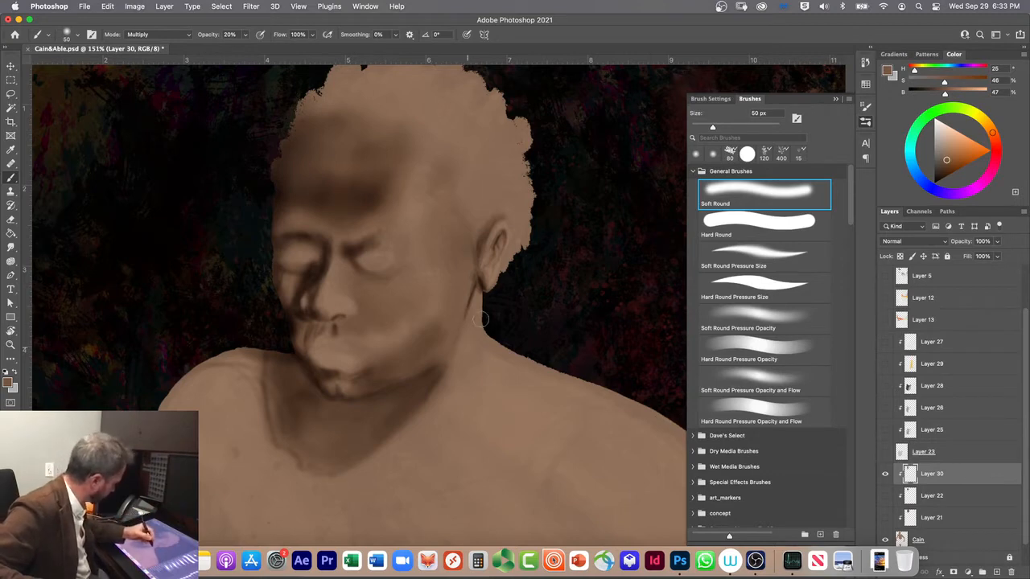
mouse_move(478, 329)
mouse_down()
mouse_move(487, 314)
mouse_move(478, 367)
mouse_up()
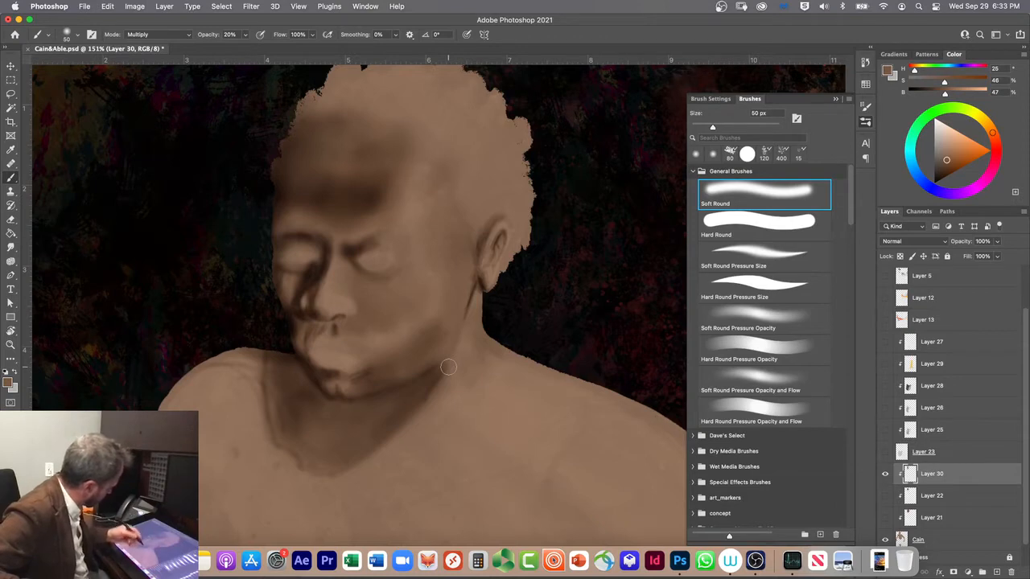
Step: Shade the hollow between the collarbone and near shoulder at 90 px with Soft Round, and darken its corner with Soft Round Pressure Size
key(bracketright)
key(bracketright)
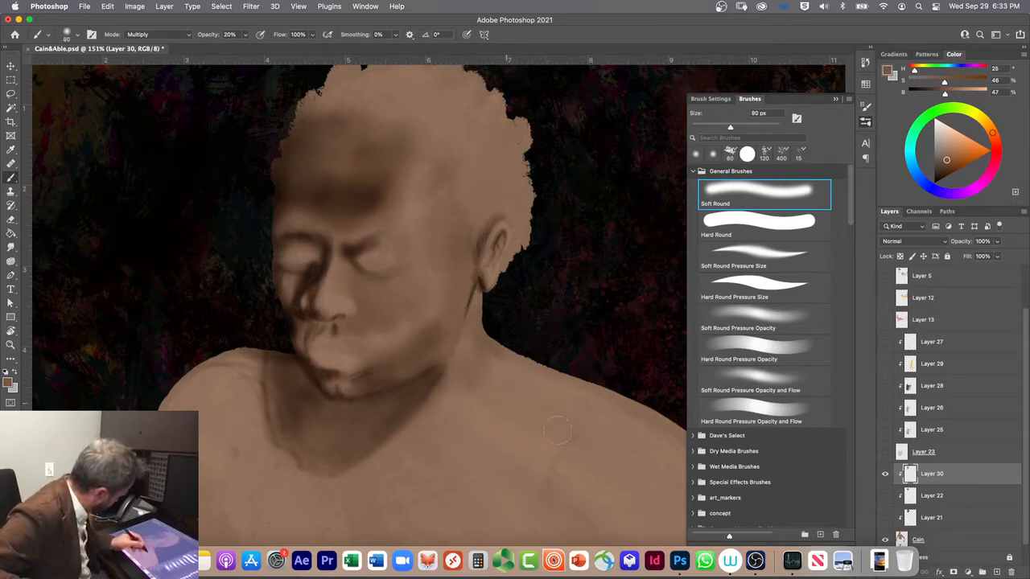
key(bracketright)
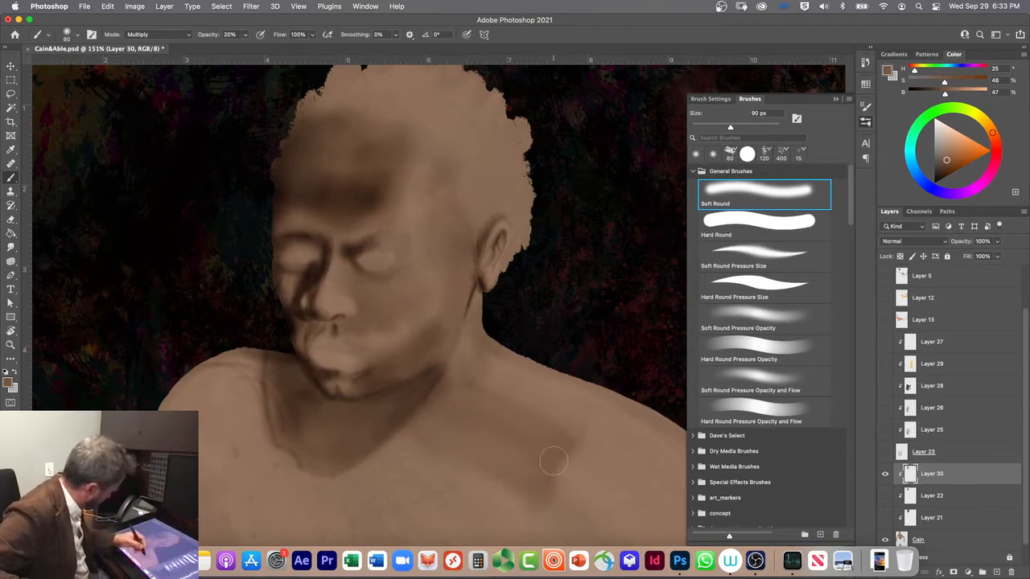
click(731, 252)
mouse_move(558, 432)
mouse_down()
mouse_move(586, 428)
mouse_move(552, 463)
mouse_move(543, 497)
mouse_up()
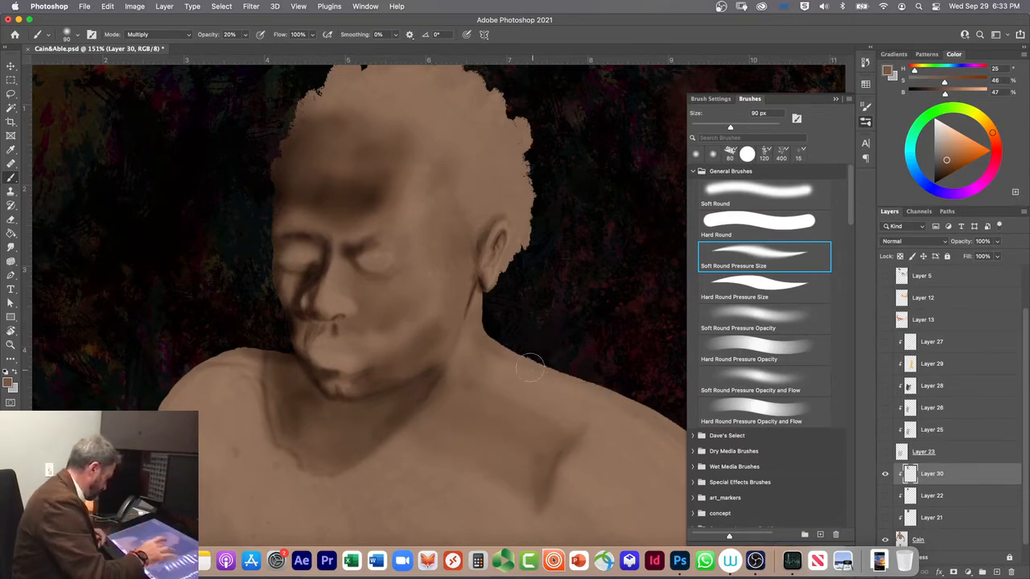
Step: Try darkening the lower edge of the collarbone shadow with 90 px Soft Round Pressure Size and Soft Round brushes
scroll(542, 409, down, 2)
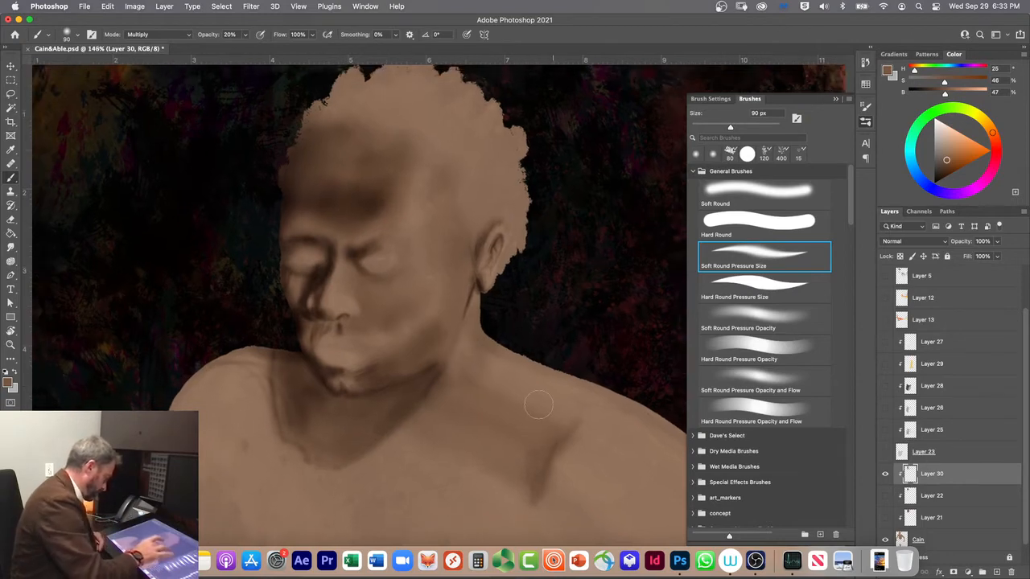
scroll(534, 404, down, 1)
scroll(535, 403, down, 1)
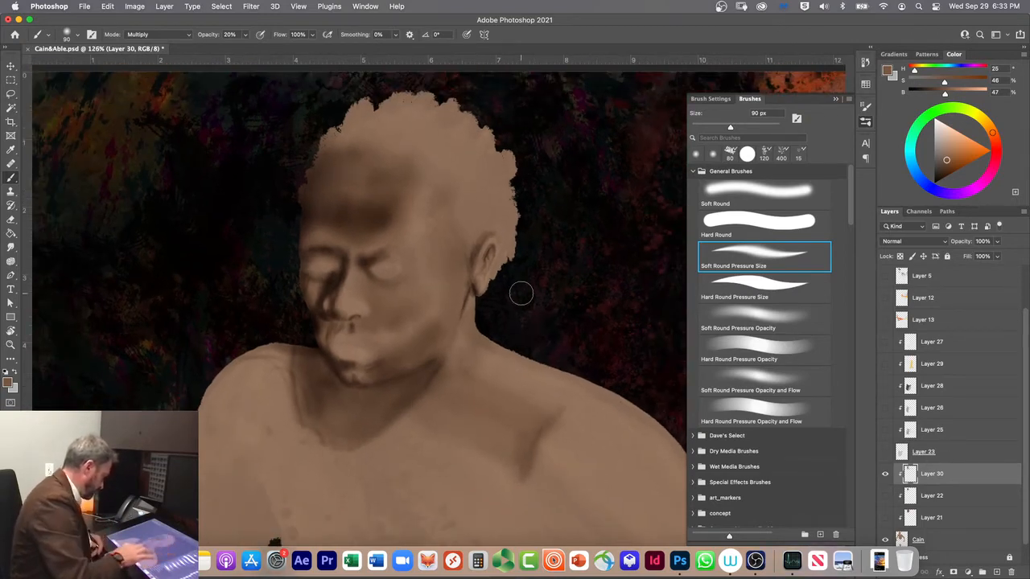
scroll(555, 475, down, 2)
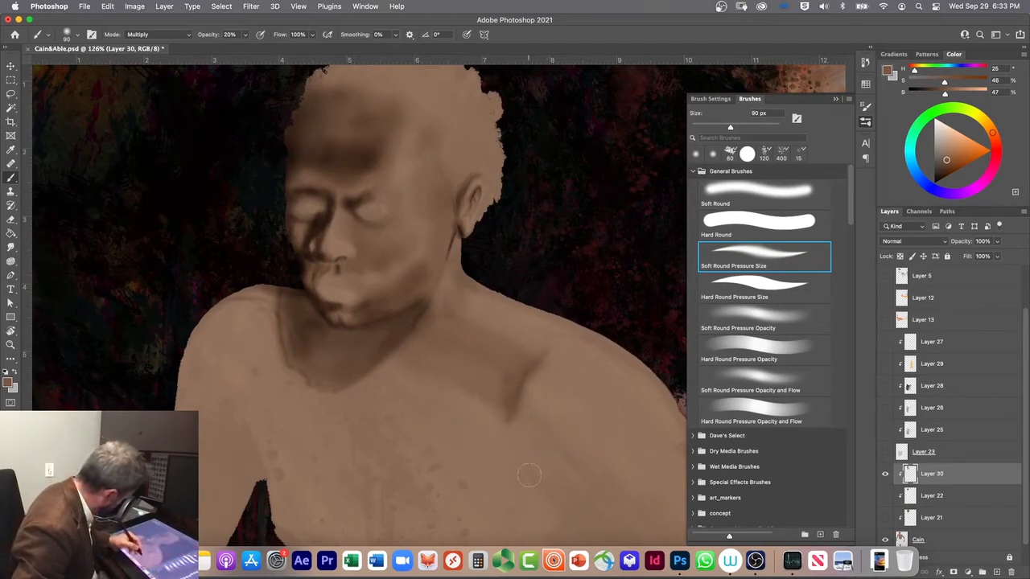
mouse_move(502, 416)
mouse_down()
mouse_move(406, 352)
mouse_move(498, 404)
mouse_move(402, 357)
mouse_move(427, 373)
mouse_move(406, 372)
mouse_move(541, 441)
mouse_move(449, 382)
mouse_move(479, 385)
mouse_move(413, 348)
mouse_move(483, 380)
mouse_move(436, 334)
mouse_move(456, 335)
mouse_move(391, 366)
mouse_up()
click(723, 187)
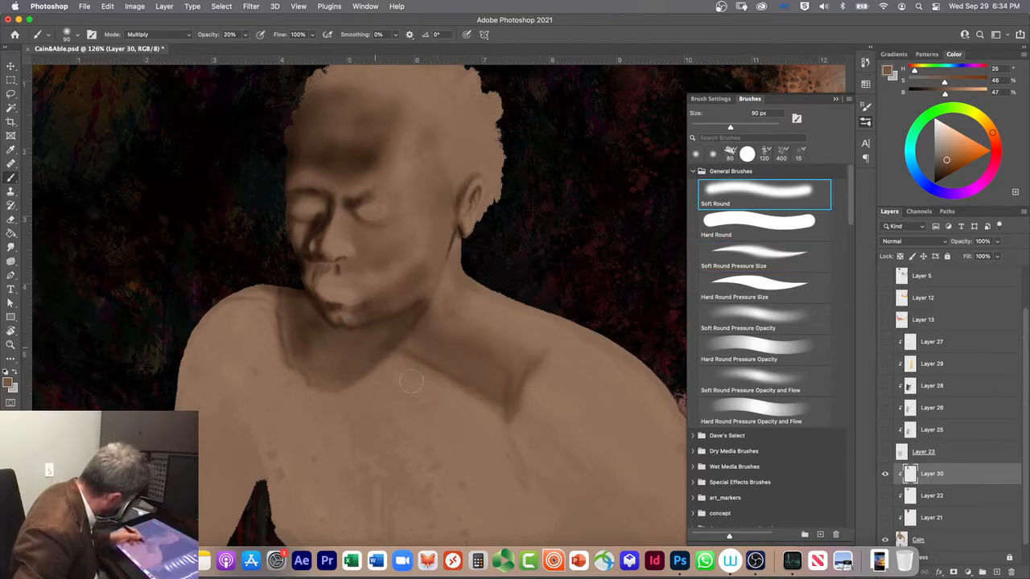
drag(465, 396, 385, 358)
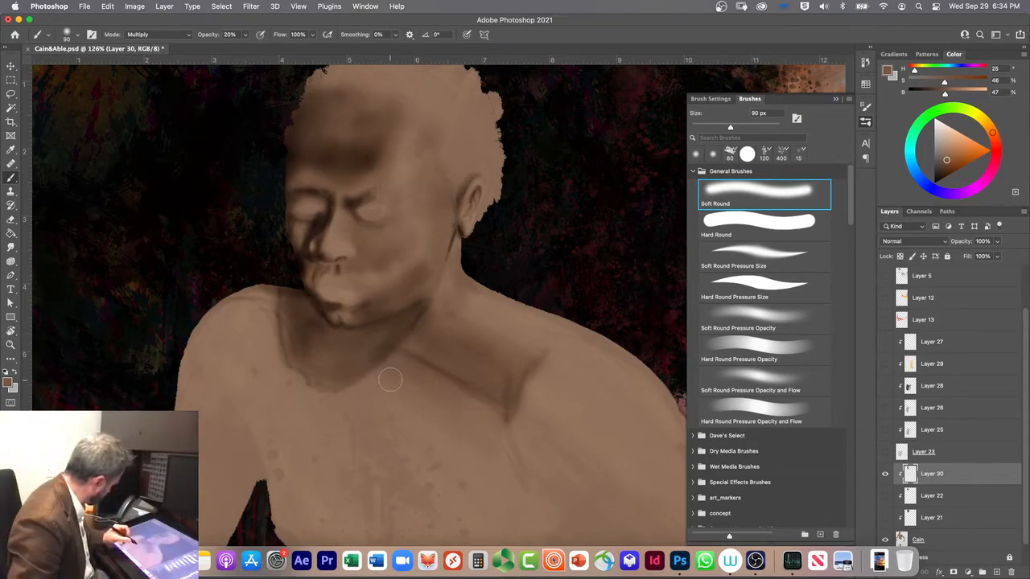
Step: Undo the latest strokes along the lower edge of the collarbone shadow
key(super+z)
key(super+z)
key(super+z)
key(super+z)
key(super+z)
key(super+z)
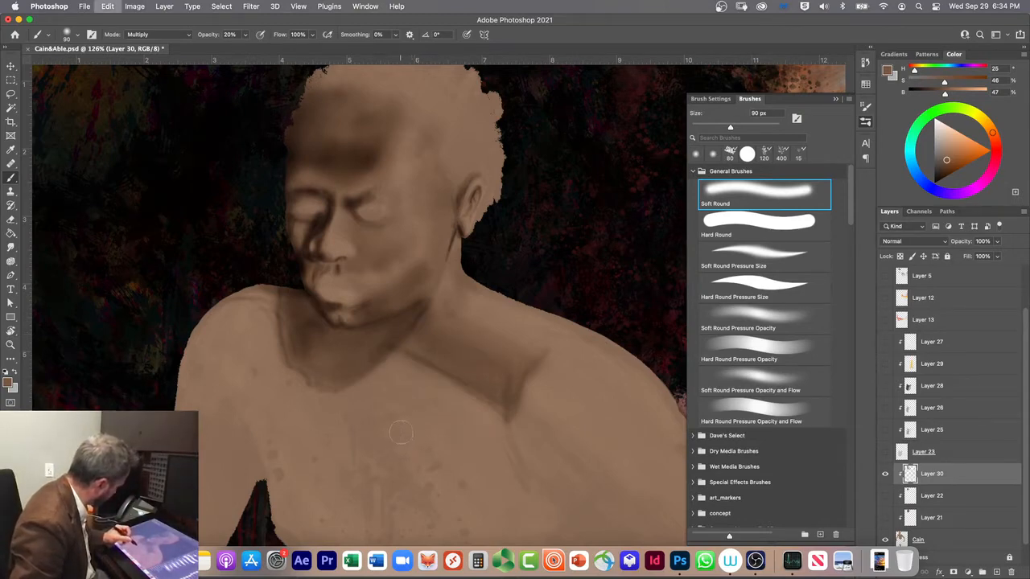
key(super+z)
key(super+z)
key(super+z)
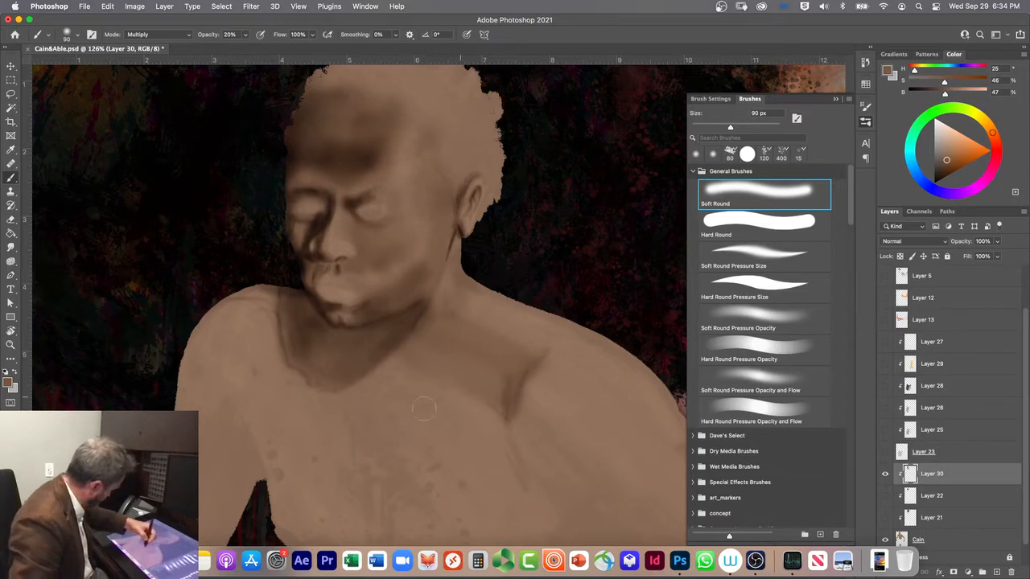
Step: Try shading the hollow above the collarbone at 90 px with Soft Round Pressure Size and Hard Round brushes
click(765, 256)
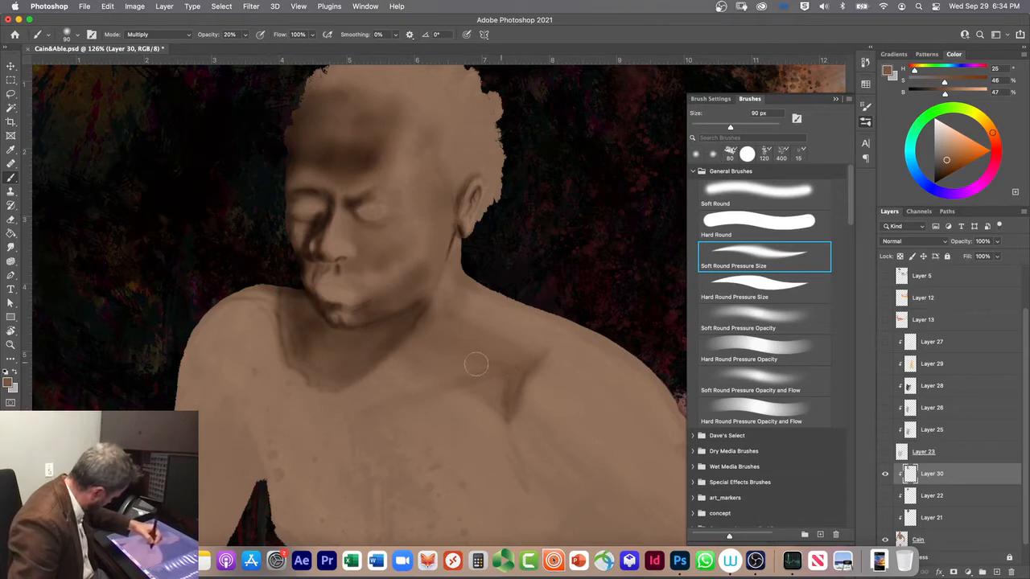
click(756, 221)
mouse_move(508, 348)
mouse_down()
mouse_move(419, 347)
mouse_move(492, 334)
mouse_move(396, 338)
mouse_move(457, 328)
mouse_up()
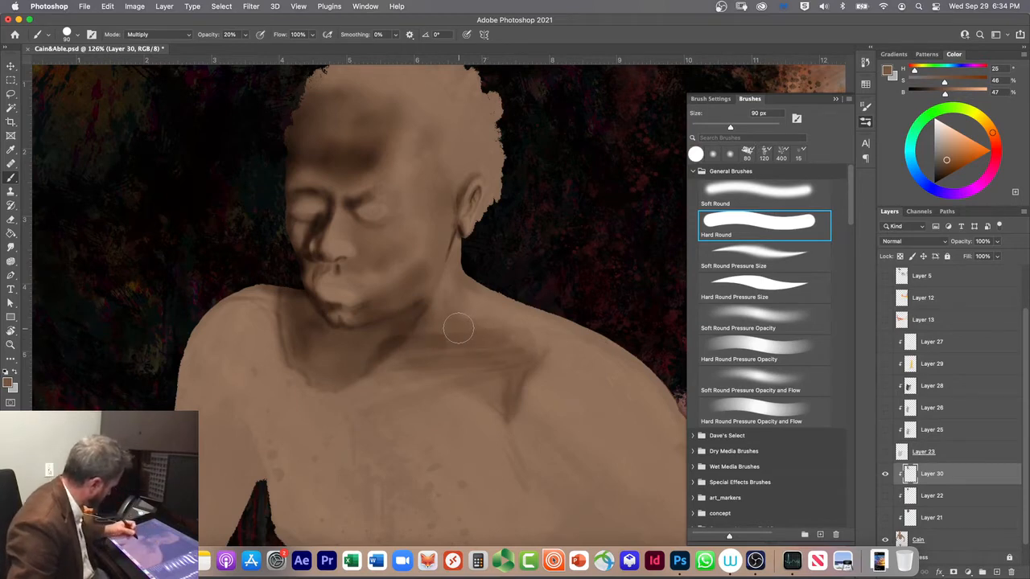
key(super+z)
key(super+z)
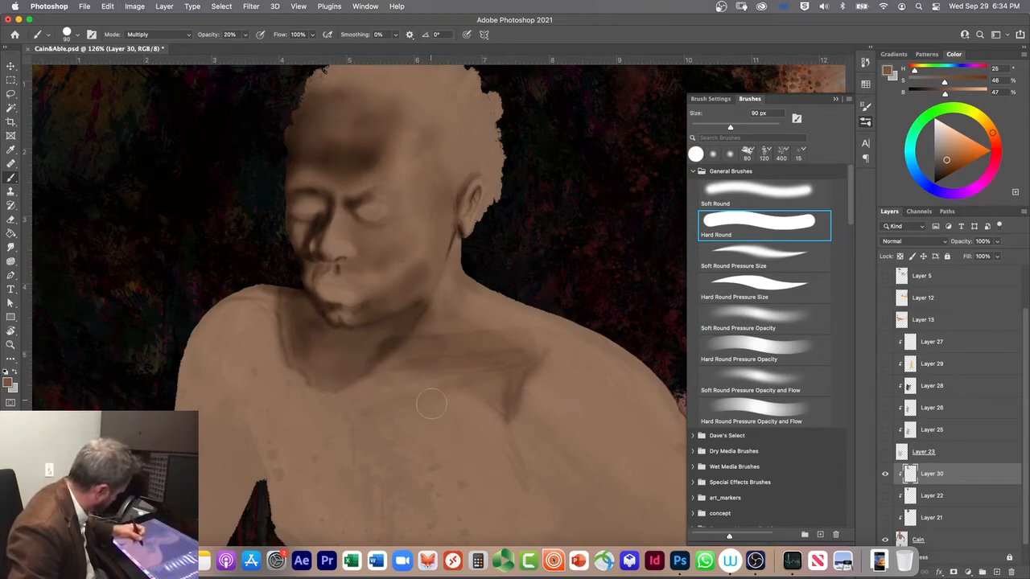
mouse_move(405, 359)
mouse_down()
mouse_move(437, 344)
mouse_move(458, 314)
mouse_up()
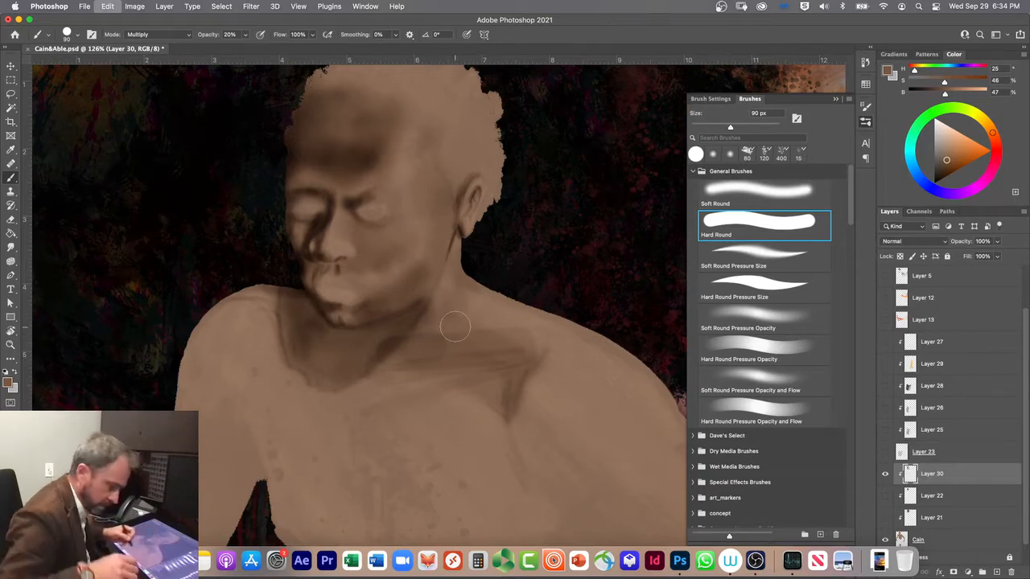
Step: Undo the Hard Round strokes above the collarbone and restore the earlier soft shading around the near shoulder
key(super+z)
key(super+z)
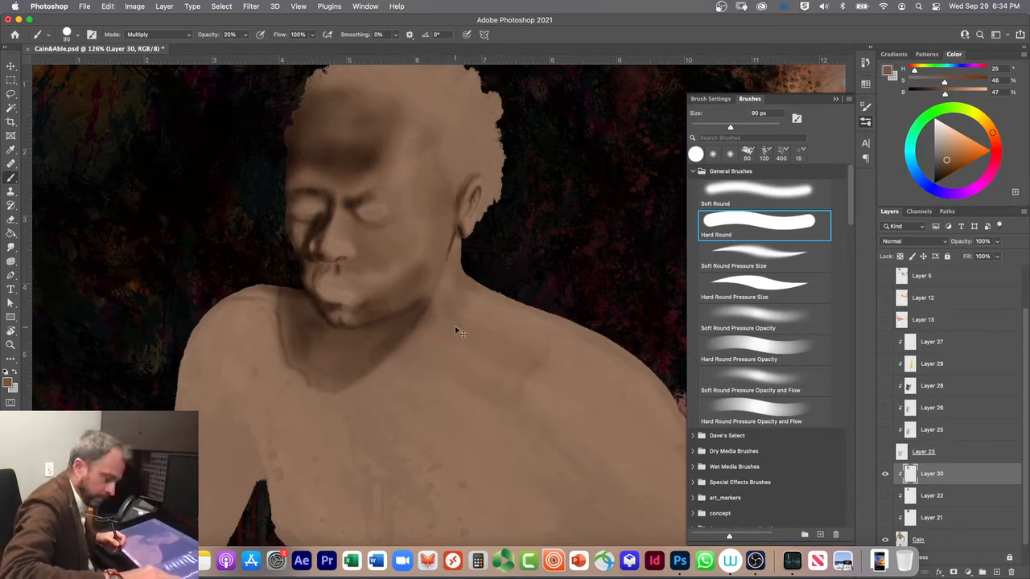
key(super+shift+z)
key(super+shift+z)
key(super+shift+z)
key(super+shift+z)
key(super+shift+z)
key(super+shift+z)
key(super+shift+z)
key(super+shift+z)
key(super+shift+z)
key(super+shift+z)
Step: Deepen the hollow above the collarbone and shade the upper chest beneath it with a 90 px Soft Round brush
click(734, 195)
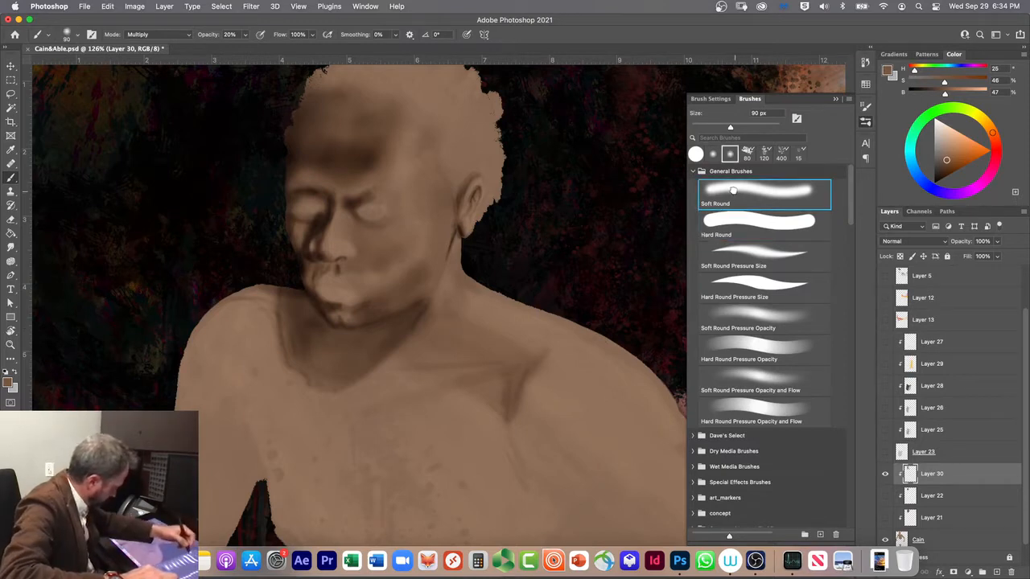
mouse_move(507, 352)
mouse_down()
mouse_move(383, 375)
mouse_move(484, 354)
mouse_move(368, 369)
mouse_move(494, 340)
mouse_move(395, 343)
mouse_move(448, 335)
mouse_move(387, 332)
mouse_move(473, 350)
mouse_move(323, 369)
mouse_move(398, 338)
mouse_move(341, 349)
mouse_move(353, 341)
mouse_move(376, 338)
mouse_move(331, 376)
mouse_move(356, 347)
mouse_up()
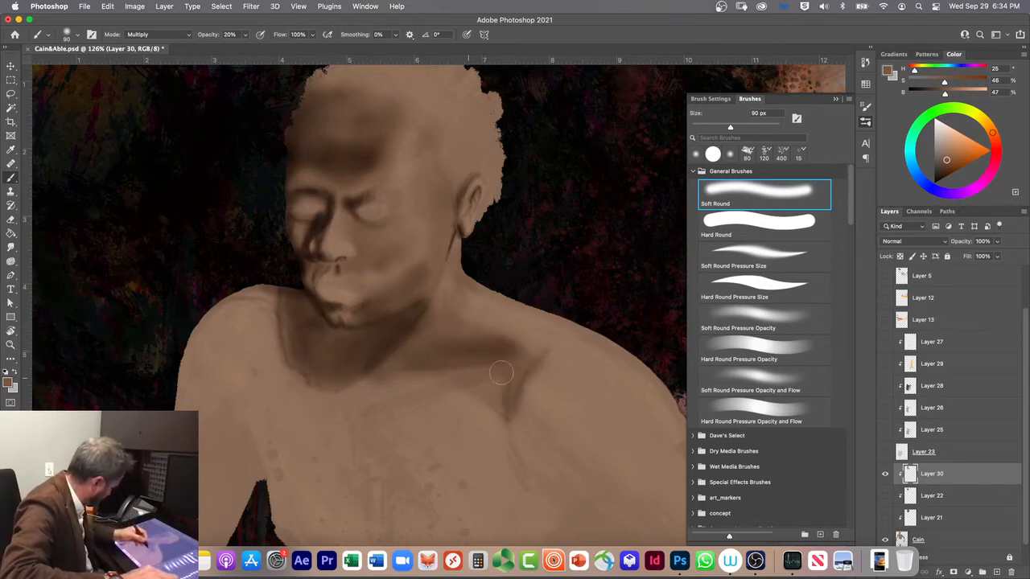
mouse_move(494, 390)
mouse_down()
mouse_move(479, 409)
mouse_move(497, 389)
mouse_move(493, 415)
mouse_move(419, 398)
mouse_move(512, 464)
mouse_move(498, 473)
mouse_move(341, 416)
mouse_move(461, 399)
mouse_up()
mouse_move(512, 464)
mouse_down()
mouse_move(351, 414)
mouse_move(494, 385)
mouse_move(515, 370)
mouse_move(508, 387)
mouse_move(481, 399)
mouse_move(498, 433)
mouse_move(455, 425)
mouse_move(520, 499)
mouse_up()
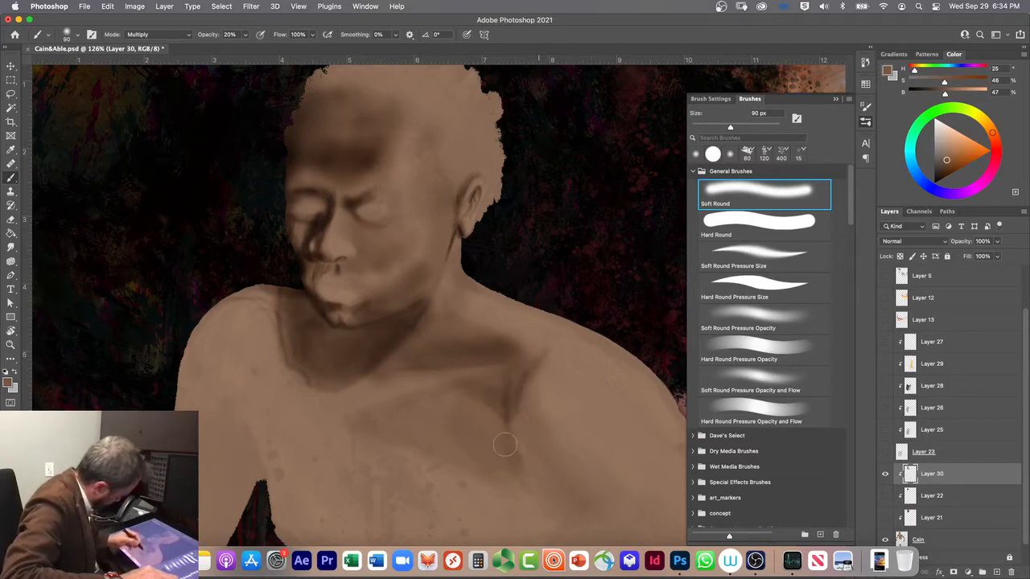
Step: Darken the crease between the chest and near shoulder down to the armpit with 90 px Soft Round strokes
drag(525, 411, 537, 371)
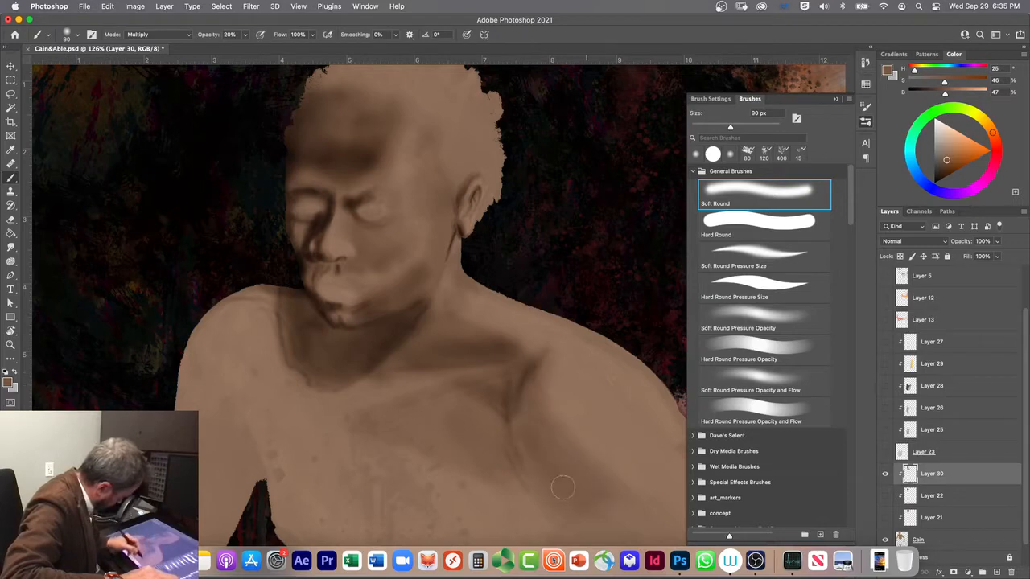
drag(527, 485, 566, 515)
drag(522, 454, 569, 516)
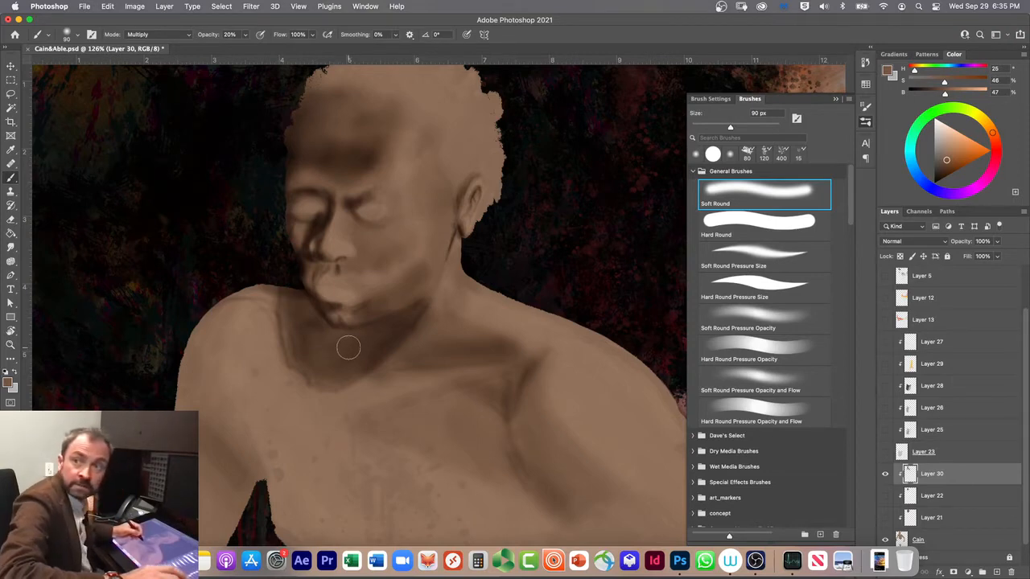
Step: Darken the neck hollow beneath the chin at 50 px with the Soft Round Pressure Size and Soft Round brushes
click(737, 254)
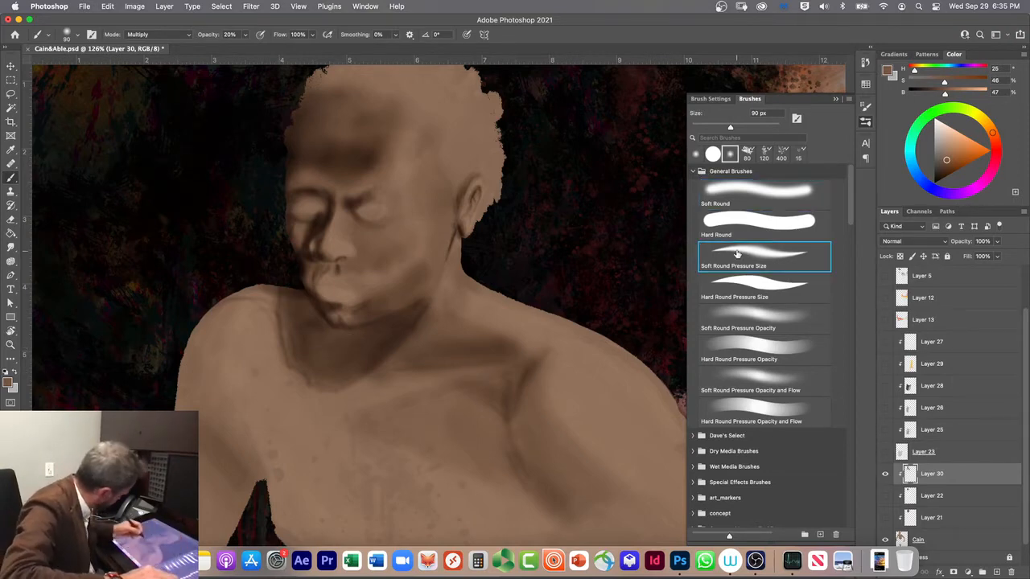
key(bracketleft)
key(bracketleft)
key(bracketleft)
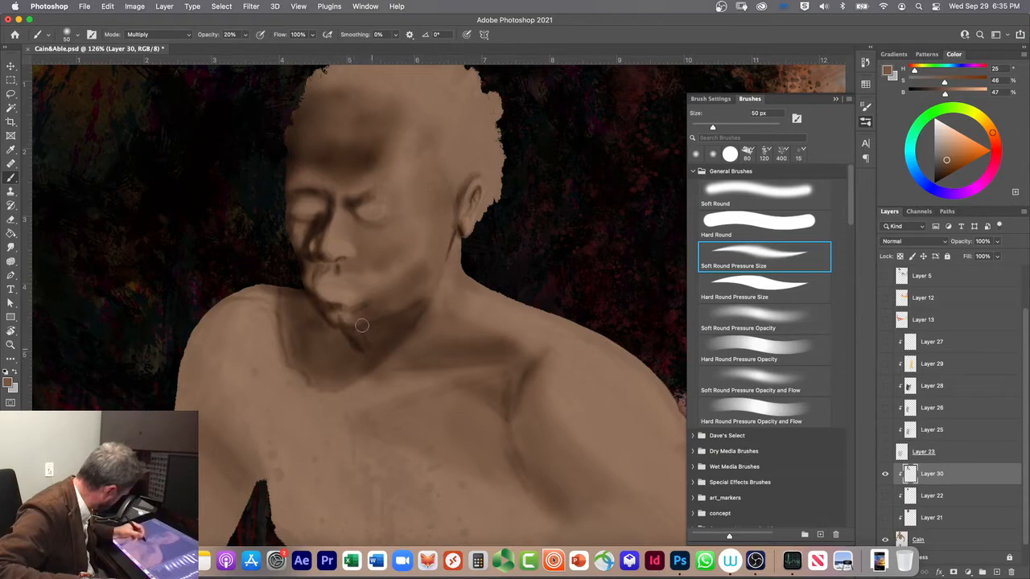
key(super+z)
key(super+z)
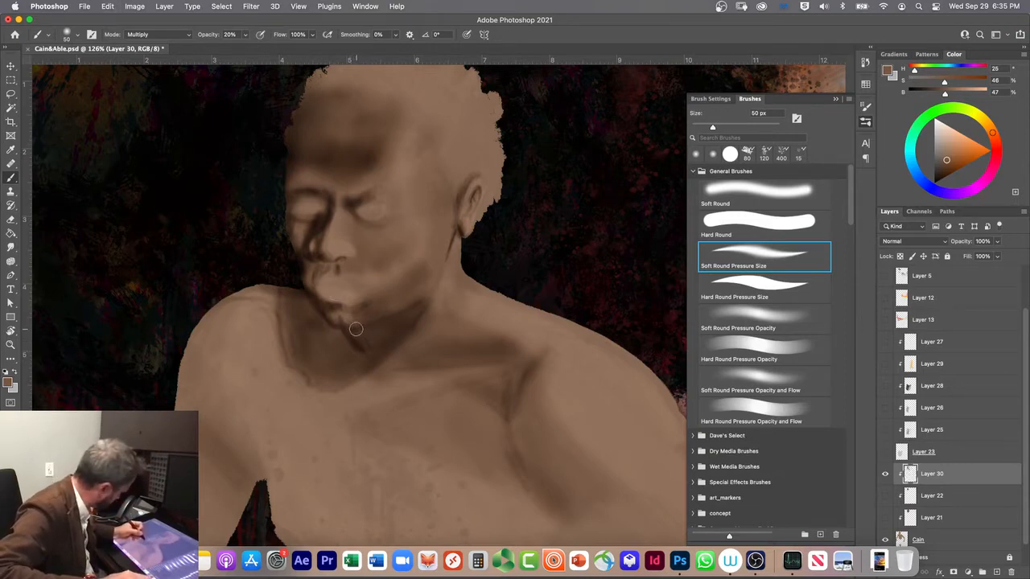
click(732, 198)
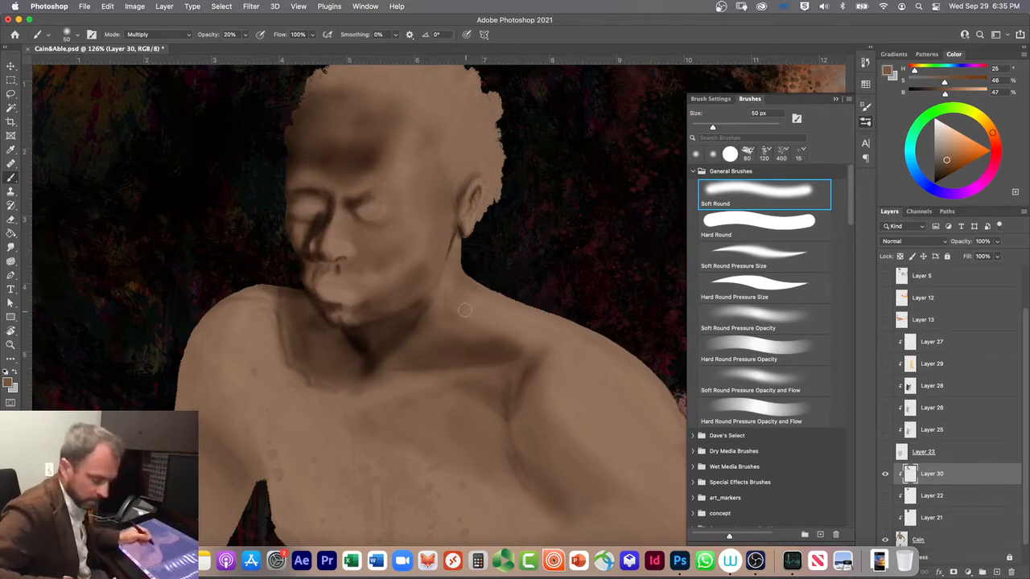
Step: Shade the base of the neck toward the near shoulder and deepen the shadow under the chin with 90 px Soft Round
key(bracketright)
key(bracketright)
key(bracketright)
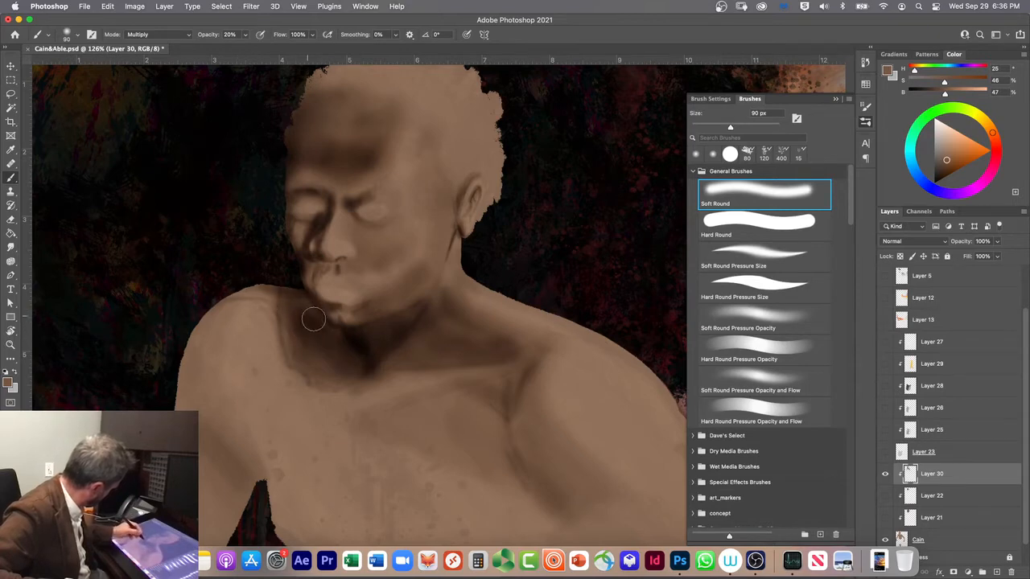
drag(328, 362, 286, 353)
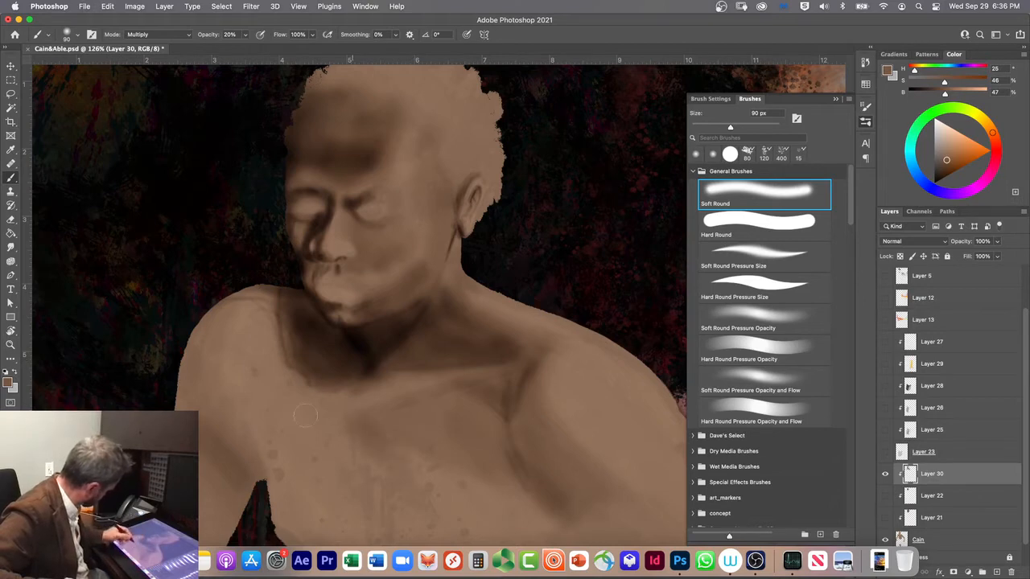
Step: Paint the shadow line under the chest muscles at 90 px with Soft Round and Soft Round Pressure Size
key(space)
drag(333, 475, 294, 326)
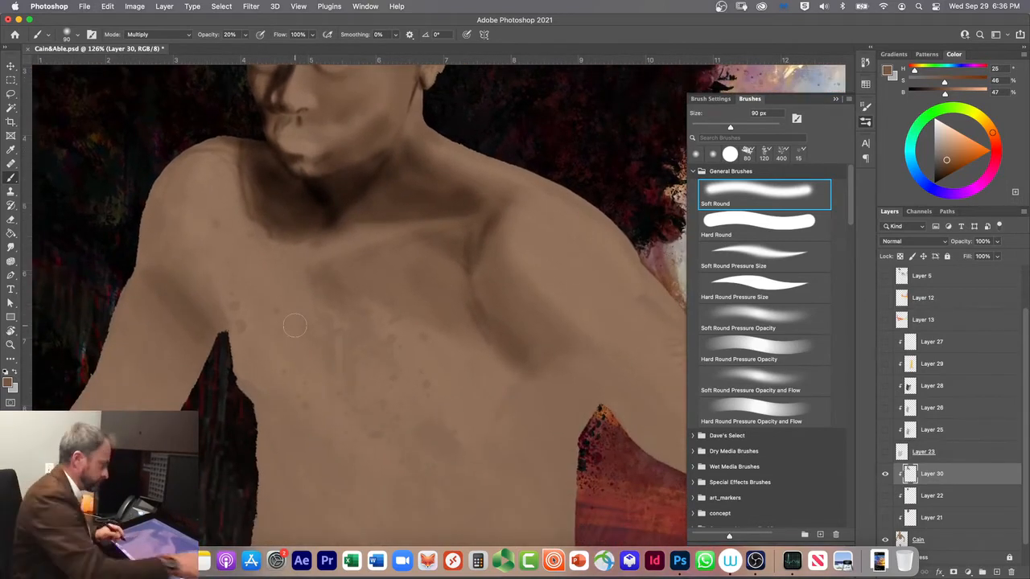
scroll(294, 325, down, 5)
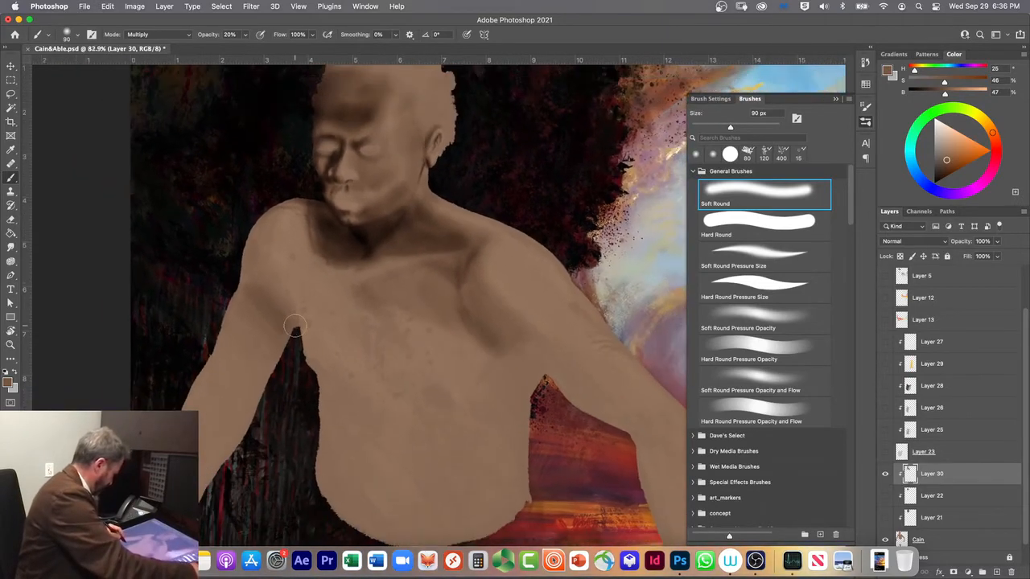
scroll(295, 326, down, 4)
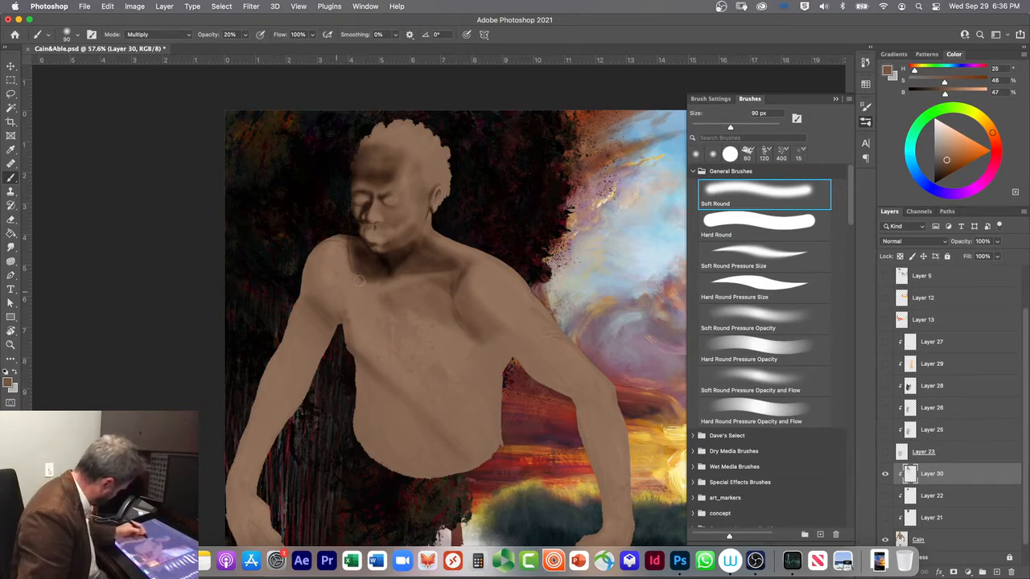
click(718, 248)
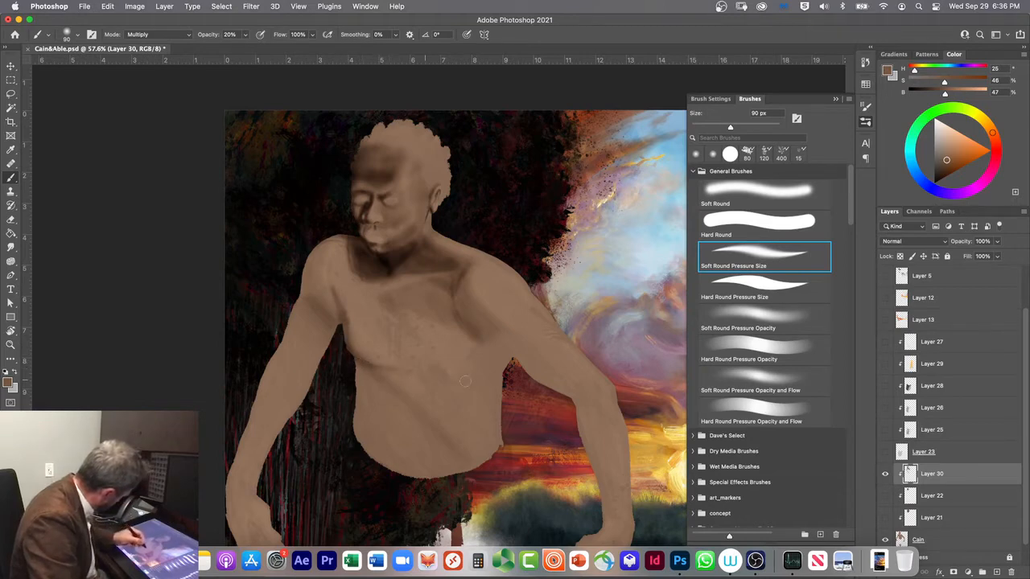
Step: Deepen and soften the shadow under the chest muscles at 150 px with Soft Round Pressure Size and Soft Round
key(bracketright)
key(bracketright)
key(bracketright)
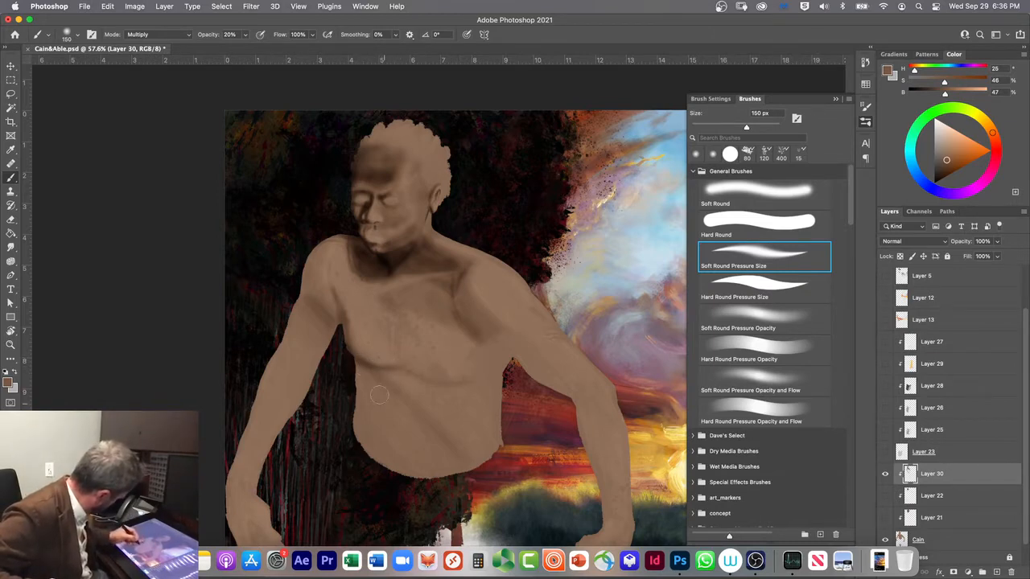
click(708, 191)
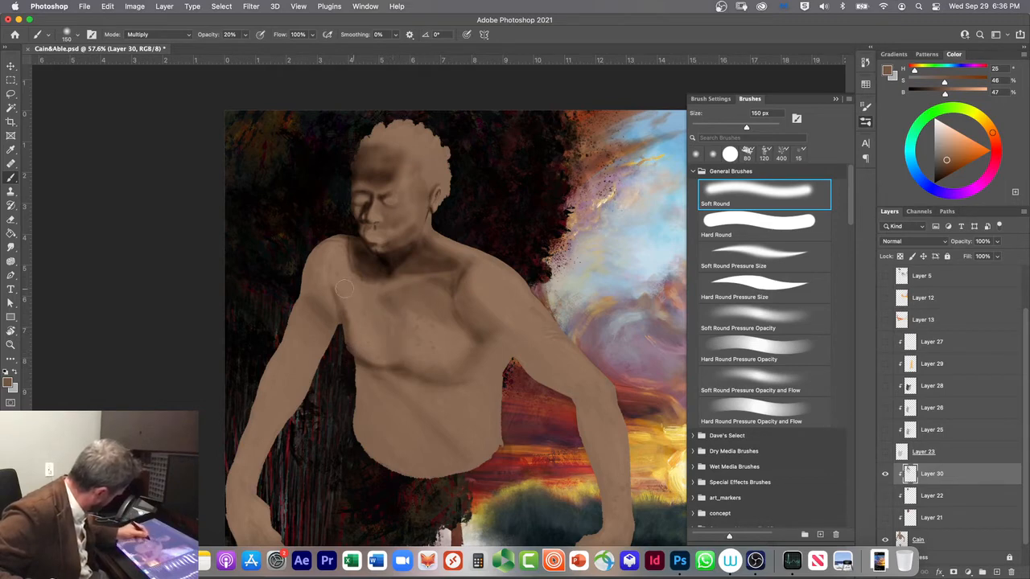
Step: Darken the chest and the far armpit with broad strokes of a 250 px Soft Round brush
key(bracketright)
key(bracketright)
Step: Shade the far upper arm with 175 px Soft Round and refine its armpit shadow at 100 px, including Soft Round Pressure Size
key(bracketright)
key(bracketright)
key(bracketright)
key(bracketright)
key(bracketright)
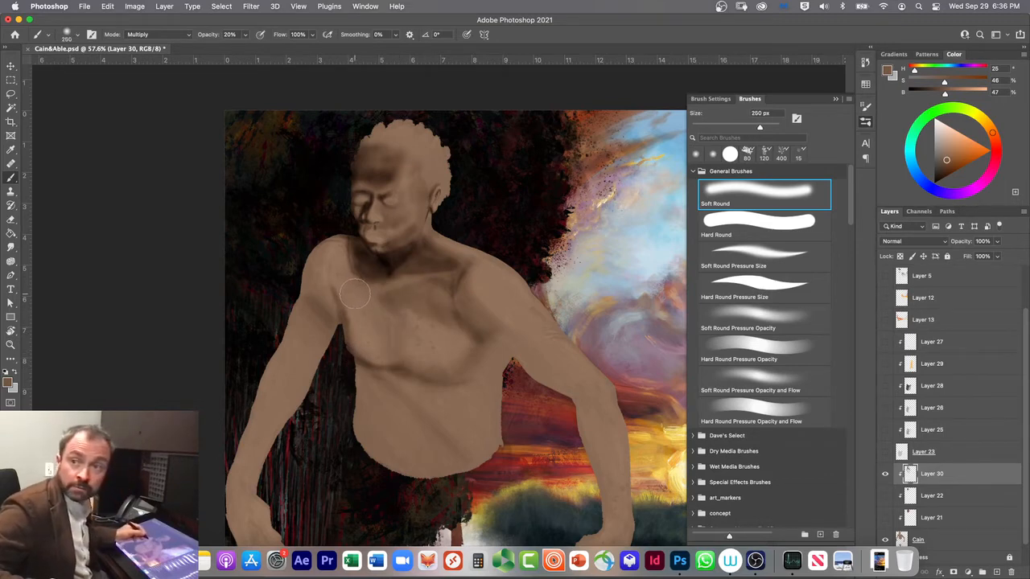
mouse_move(341, 282)
mouse_down()
mouse_move(426, 346)
mouse_move(346, 310)
mouse_move(437, 360)
mouse_move(344, 311)
mouse_move(412, 354)
mouse_move(354, 324)
mouse_move(324, 325)
mouse_move(372, 359)
mouse_move(384, 355)
mouse_move(313, 299)
mouse_move(379, 368)
mouse_move(306, 315)
mouse_move(337, 374)
mouse_move(270, 327)
mouse_move(322, 381)
mouse_move(269, 328)
mouse_move(313, 395)
mouse_move(275, 365)
mouse_move(307, 411)
mouse_move(319, 301)
mouse_move(290, 280)
mouse_move(334, 317)
mouse_move(304, 276)
mouse_move(310, 229)
mouse_move(319, 313)
mouse_move(315, 240)
mouse_move(325, 232)
mouse_move(321, 328)
mouse_move(309, 311)
mouse_move(307, 246)
mouse_move(319, 340)
mouse_move(304, 315)
mouse_move(321, 369)
mouse_up()
key(bracketright)
key(bracketleft)
key(bracketleft)
key(bracketleft)
key(bracketleft)
key(bracketleft)
key(bracketleft)
key(bracketleft)
key(bracketleft)
key(bracketleft)
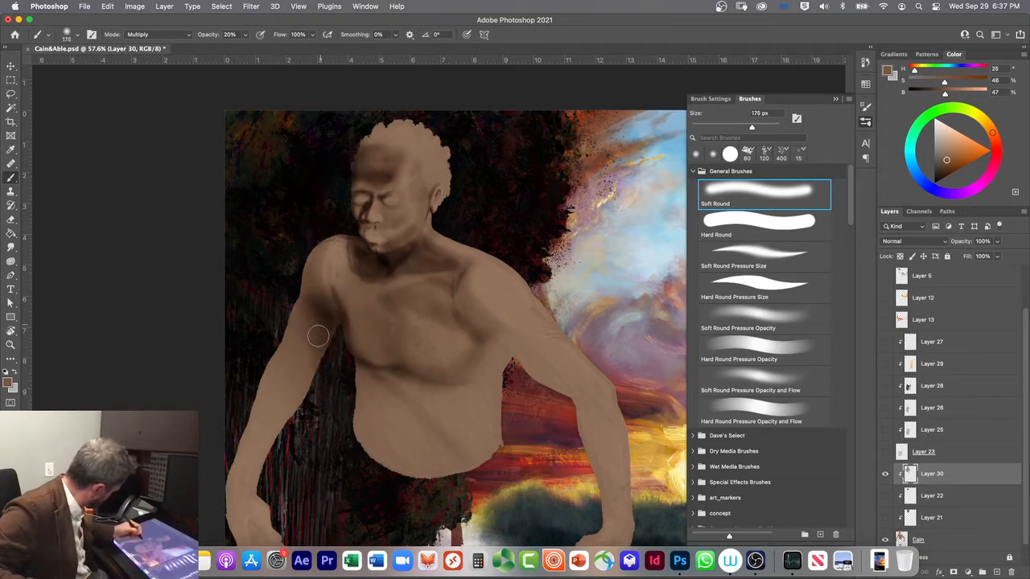
click(741, 259)
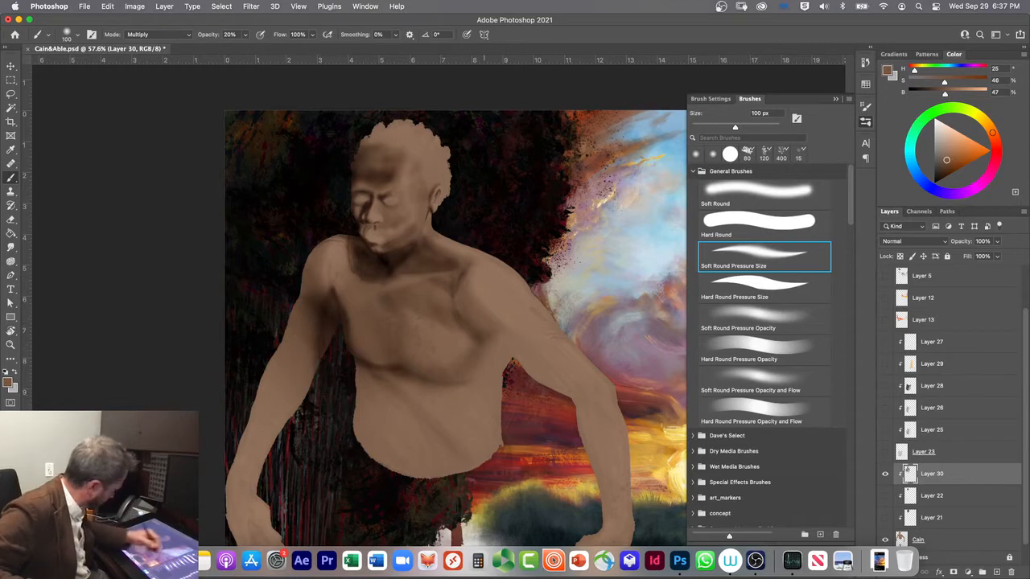
click(734, 208)
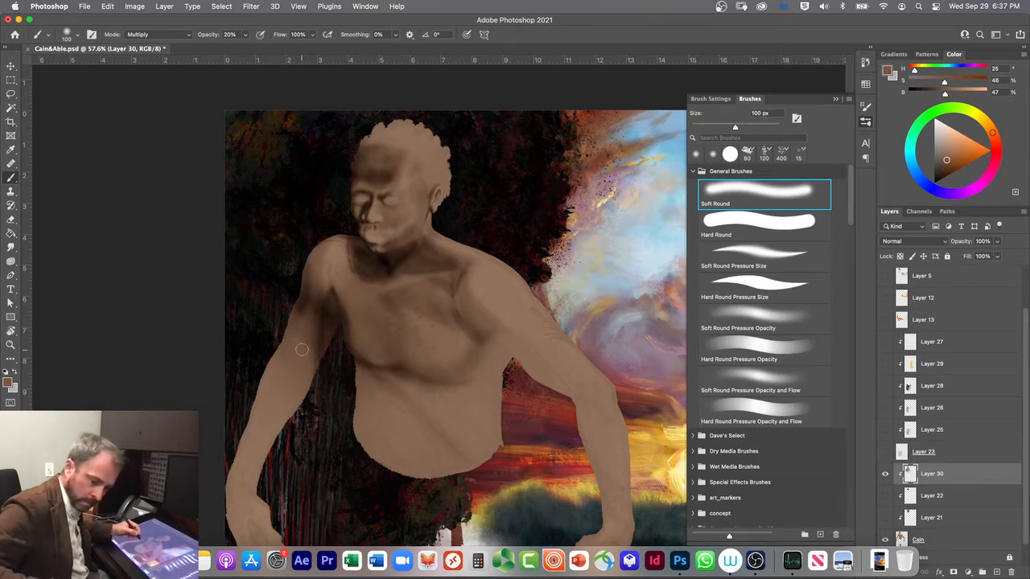
Step: Shade the inner side of the far forearm at 200 px with Soft Round and Soft Round Pressure Size
key(bracketright)
key(bracketright)
key(bracketright)
key(bracketright)
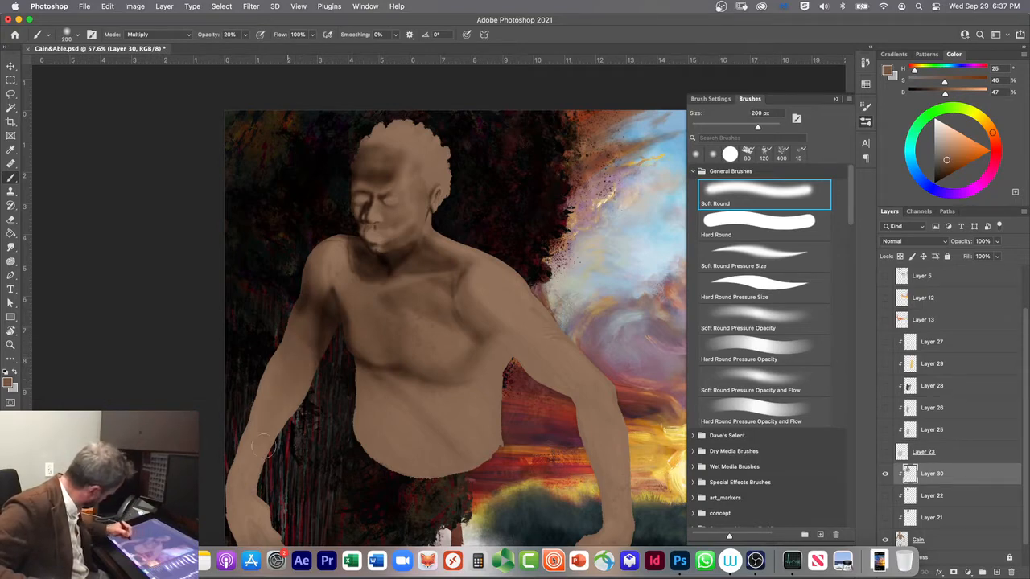
click(739, 268)
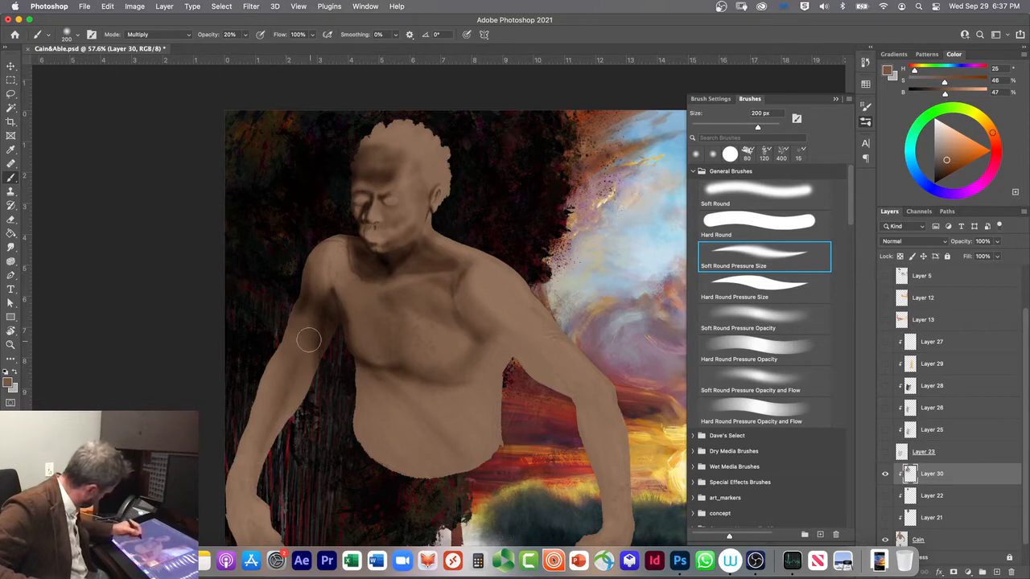
click(719, 194)
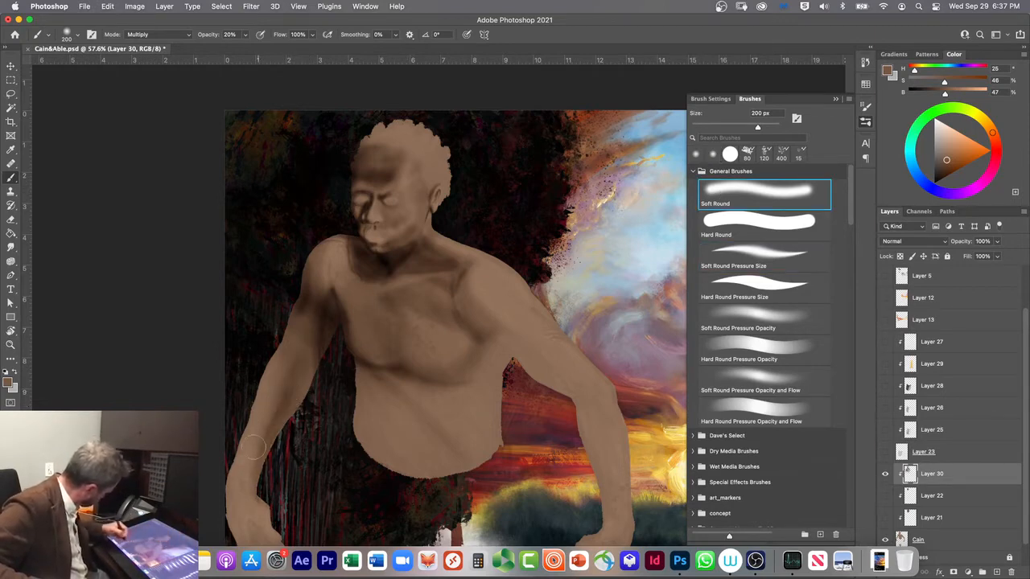
Step: Extend the shading along the far forearm to the wrist with a 125 px Soft Round brush
key([)
key([)
key([)
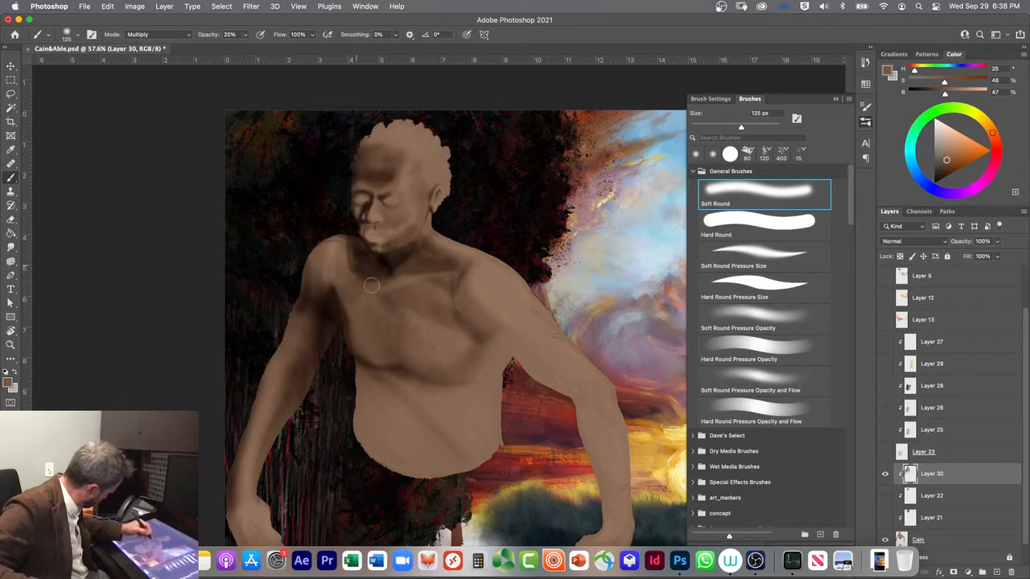
Step: Touch up the far armpit with an 80 px Soft Round brush and darken the far upper arm at 150 px
key(bracketleft)
key(bracketleft)
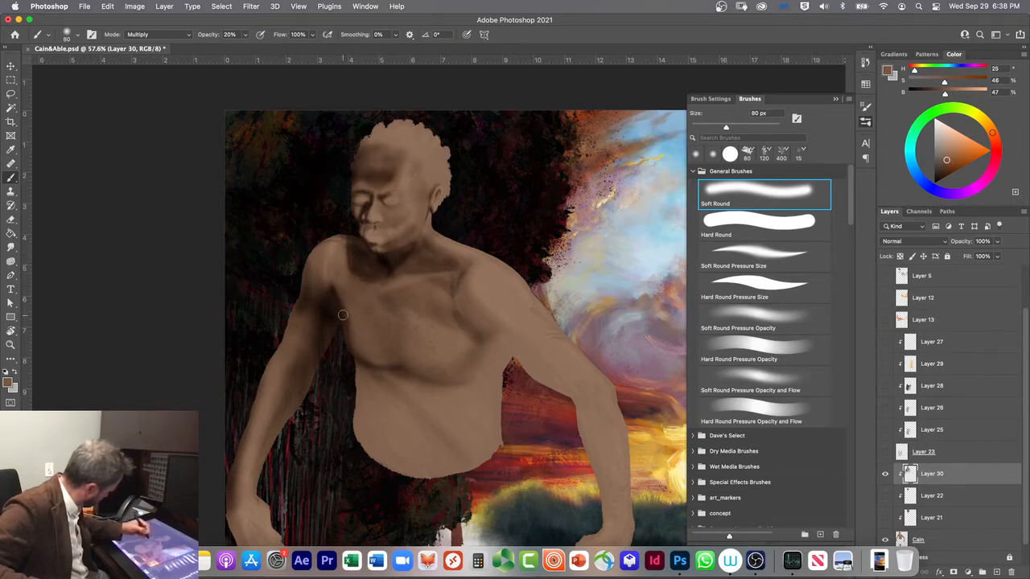
key(bracketright)
key(bracketright)
key(bracketright)
key(bracketright)
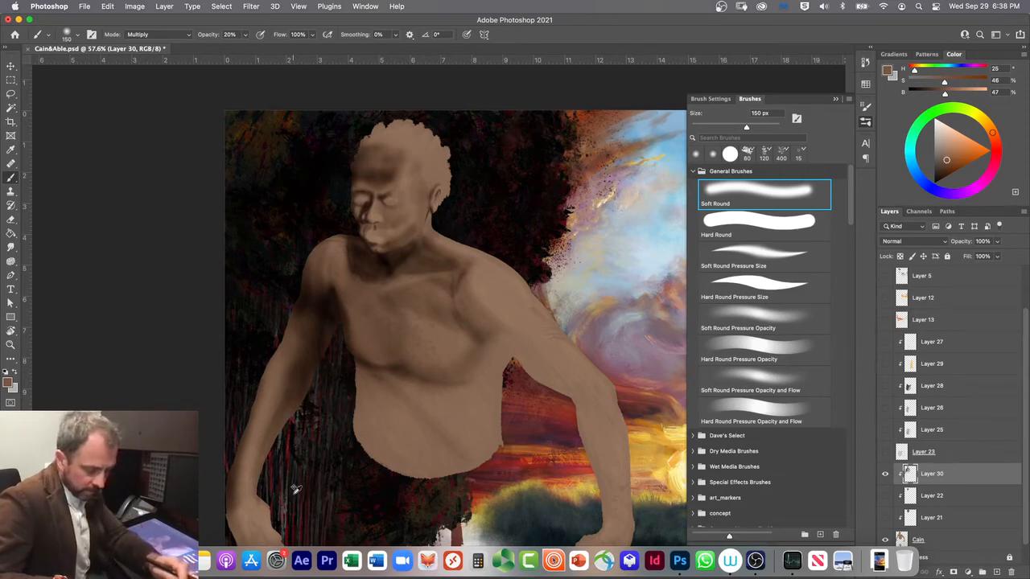
Step: Set the brush mode to Clear and lighten the far shoulder and upper arm with 150 px strokes, undoing the last one
key(alt+shift+r)
mouse_move(303, 291)
mouse_down()
mouse_move(296, 323)
mouse_move(306, 313)
mouse_up()
drag(310, 275, 317, 243)
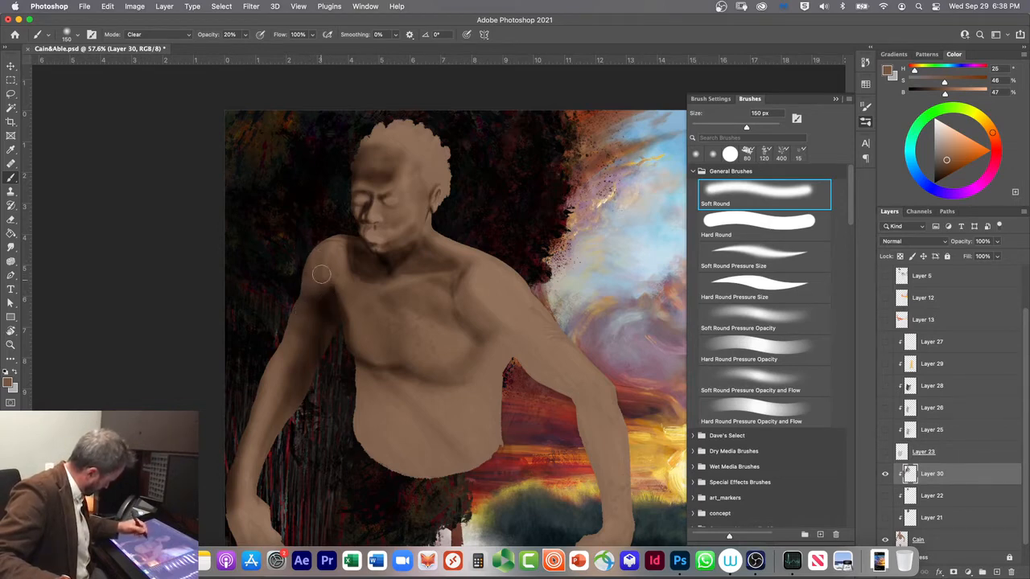
mouse_move(321, 281)
mouse_down()
mouse_move(315, 373)
mouse_move(321, 321)
mouse_move(318, 366)
mouse_move(321, 342)
mouse_up()
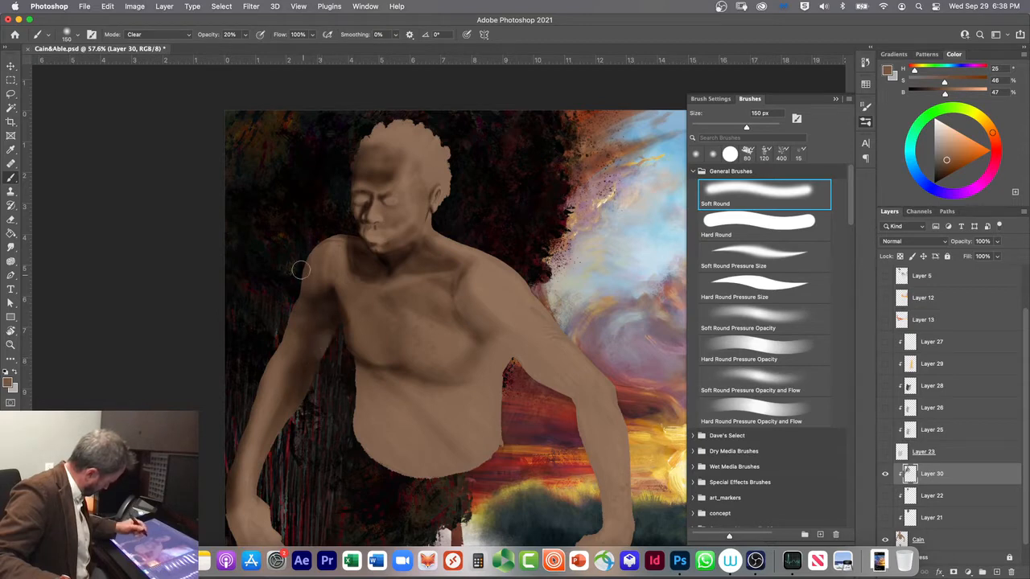
drag(303, 381, 320, 315)
key(super+z)
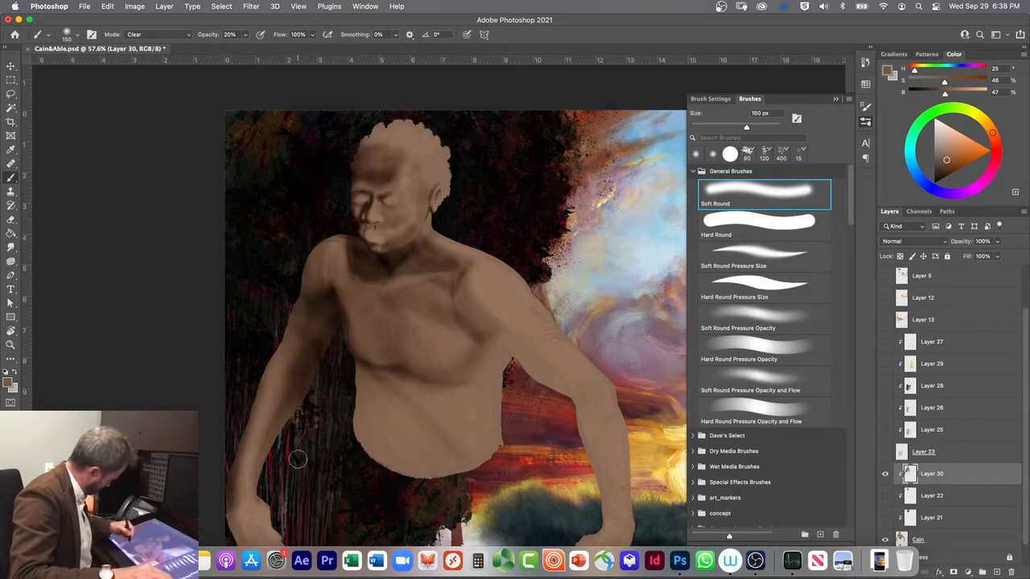
Step: Undo the last lightening stroke and hide the Layer 3 overlay
key(super+z)
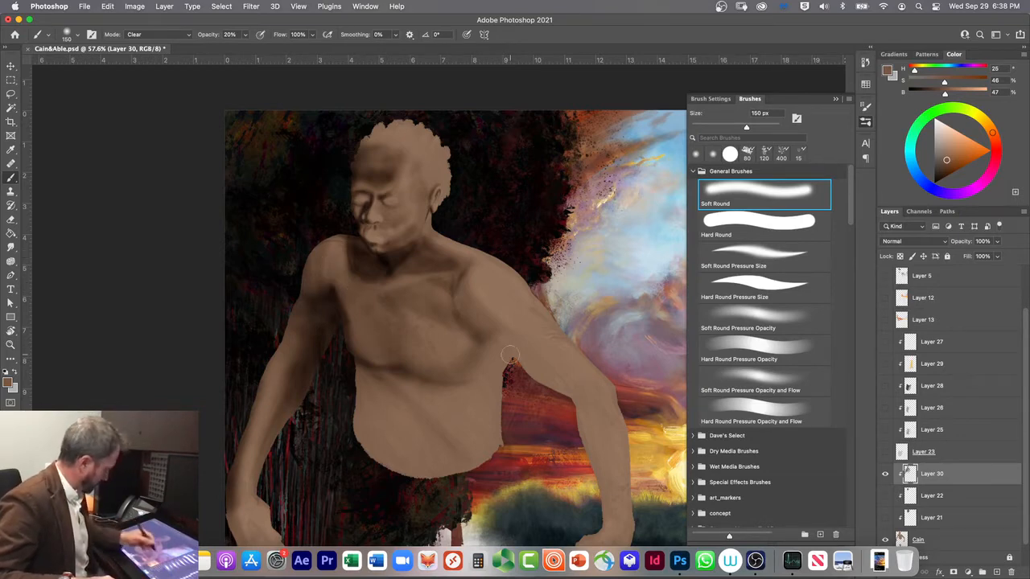
scroll(934, 386, up, 2)
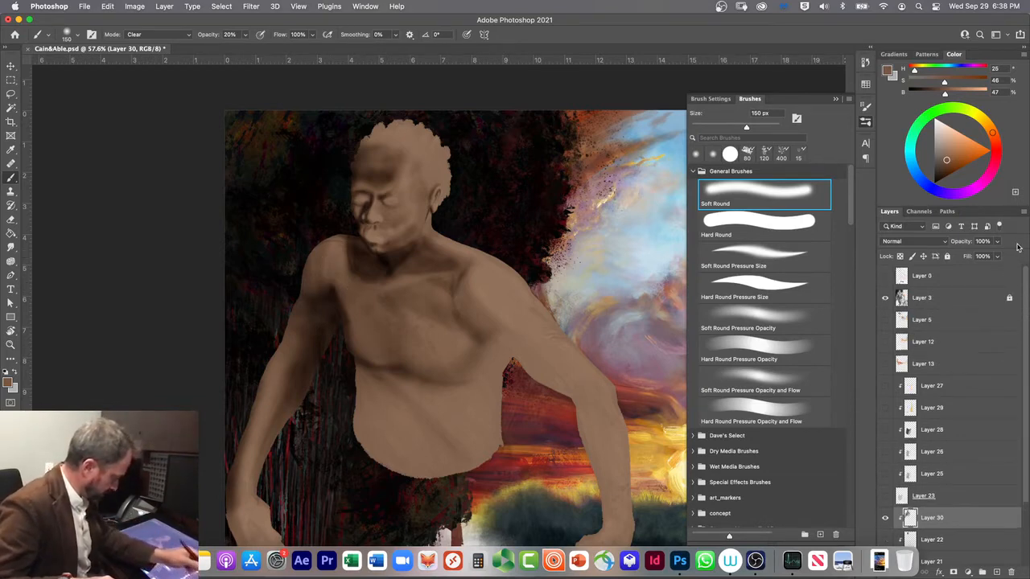
click(885, 298)
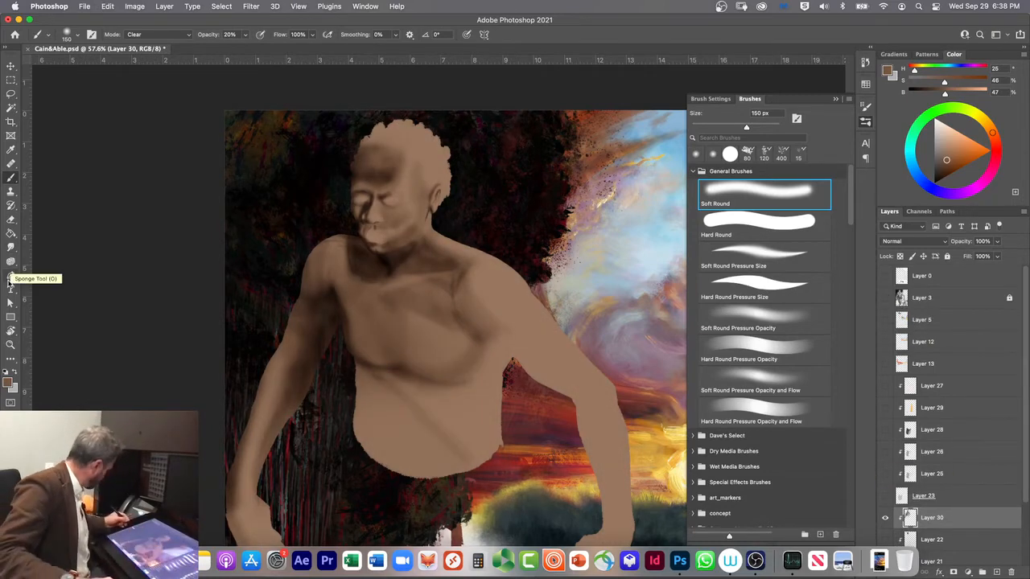
Step: Take up the Smudge tool, try a stroke on the far shoulder at 277 px and 100% strength, and undo it
click(10, 247)
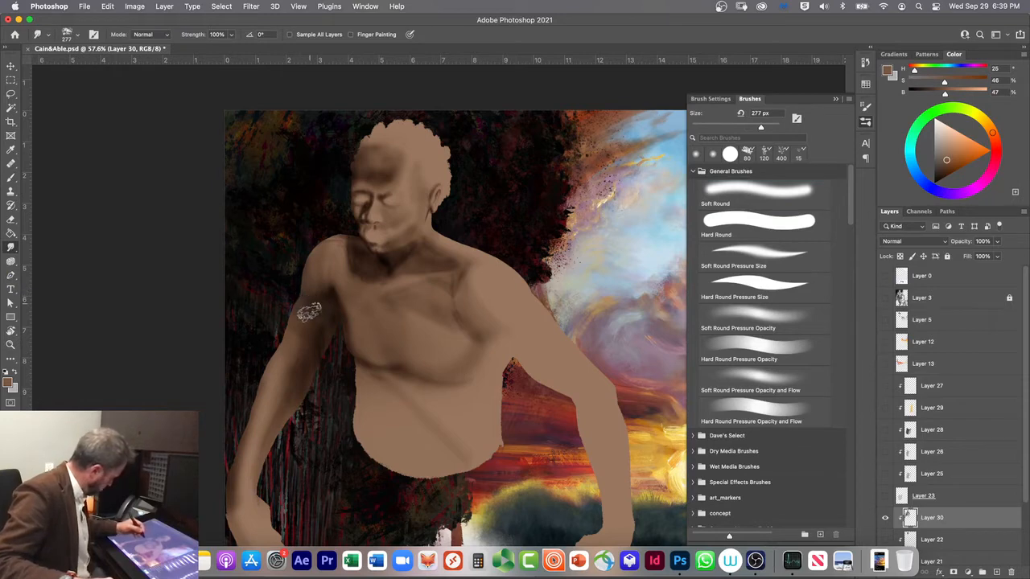
drag(319, 290, 321, 247)
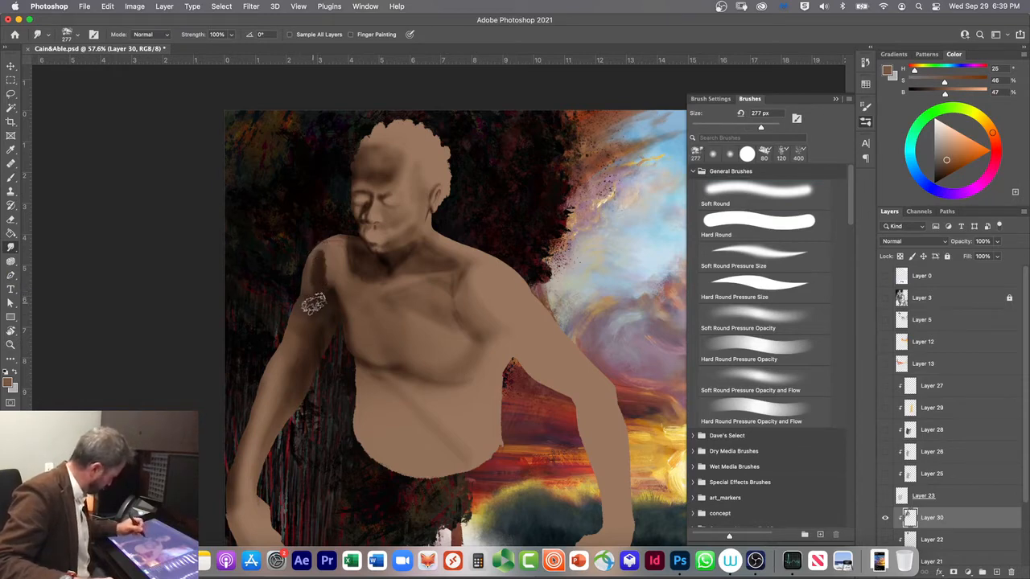
key(super+z)
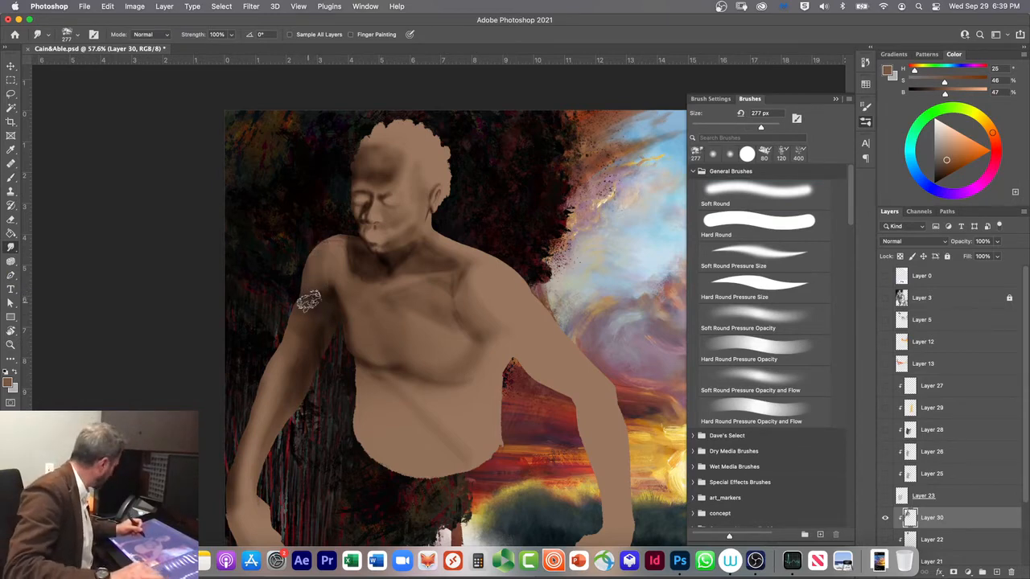
Step: Set the Smudge tool to Hard Round Pressure Opacity at 22% strength and blend the shading down the far shoulder and arm
click(70, 35)
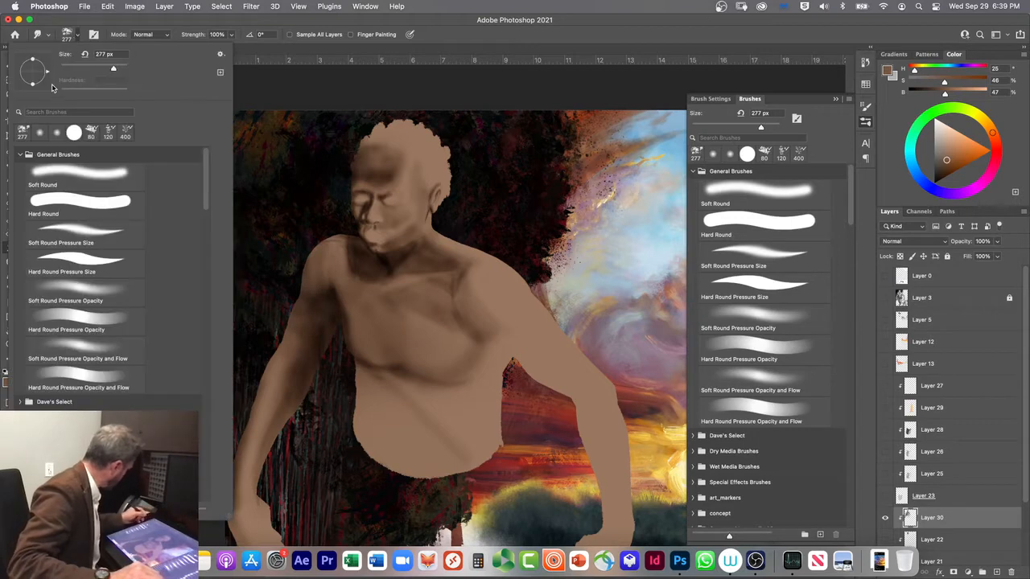
click(38, 200)
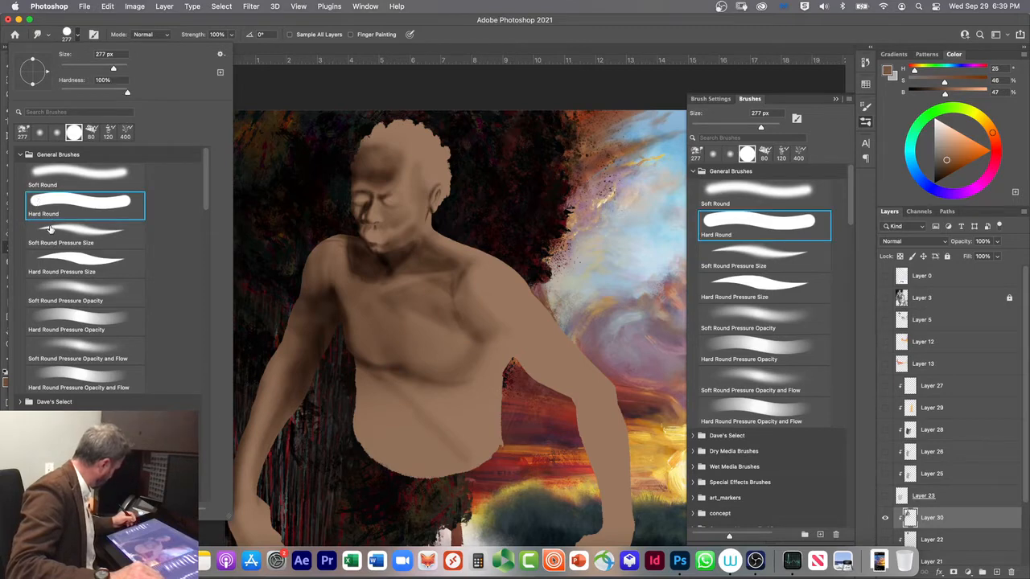
click(58, 314)
click(282, 271)
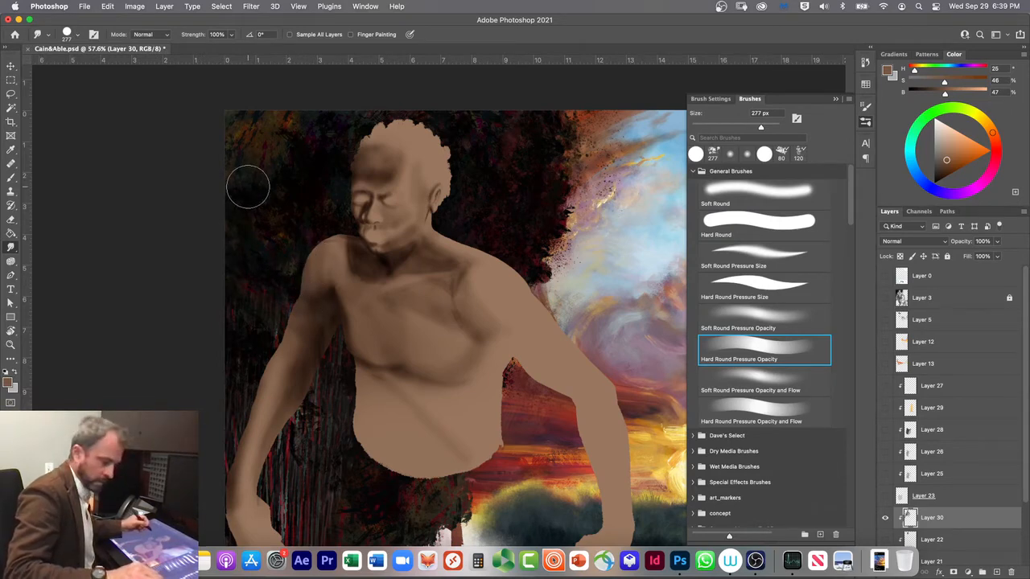
click(232, 34)
drag(232, 49, 179, 46)
click(284, 243)
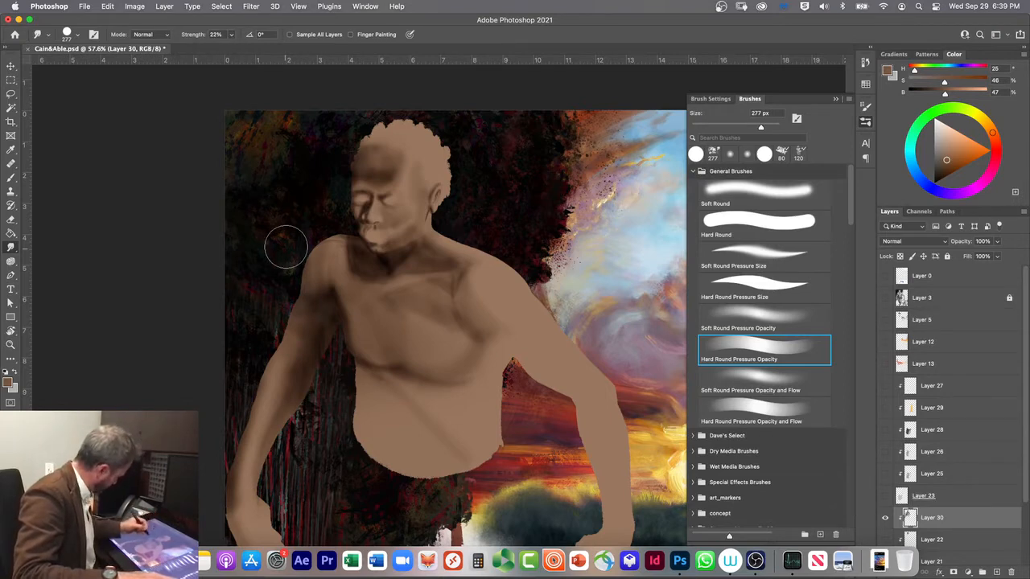
mouse_move(320, 249)
mouse_down()
mouse_move(291, 200)
mouse_move(295, 235)
mouse_move(319, 269)
mouse_move(329, 235)
mouse_move(304, 322)
mouse_move(313, 256)
mouse_move(330, 252)
mouse_move(317, 256)
mouse_move(318, 247)
mouse_move(307, 327)
mouse_move(303, 277)
mouse_move(316, 250)
mouse_move(302, 287)
mouse_move(311, 282)
mouse_move(315, 292)
mouse_move(303, 378)
mouse_move(298, 316)
mouse_move(293, 330)
mouse_move(291, 321)
mouse_move(311, 342)
mouse_move(288, 300)
mouse_move(277, 302)
mouse_move(288, 291)
mouse_move(295, 317)
mouse_move(296, 294)
mouse_move(310, 305)
mouse_move(300, 305)
mouse_move(305, 390)
mouse_move(325, 274)
mouse_move(352, 296)
mouse_move(333, 366)
mouse_move(257, 398)
mouse_move(246, 503)
mouse_up()
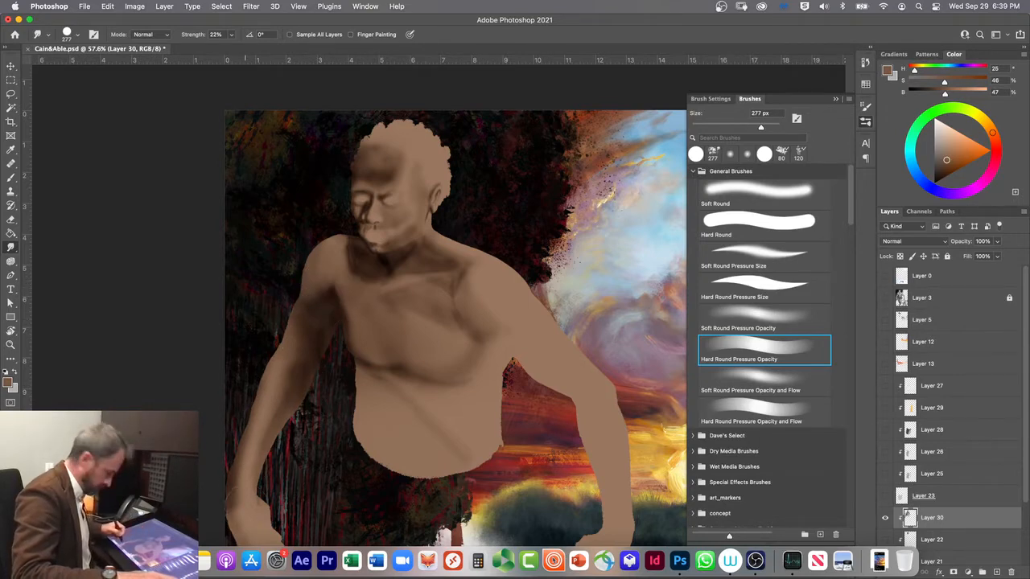
Step: Smooth the shading on the far shoulder and upper arm with 250 px Smudge strokes
key([)
key([)
key([)
key([)
key([)
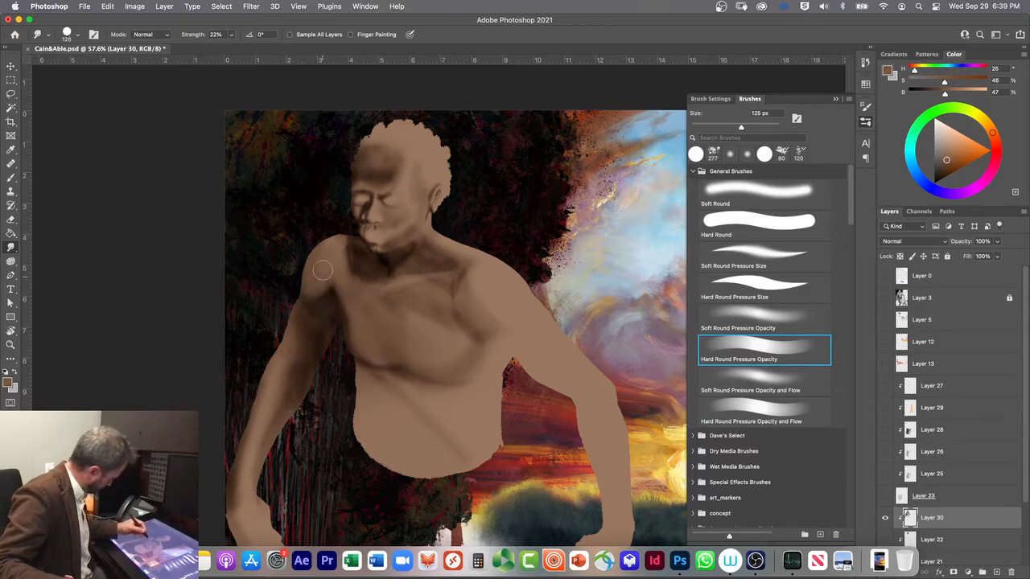
key(])
key(])
key(])
drag(323, 295, 318, 305)
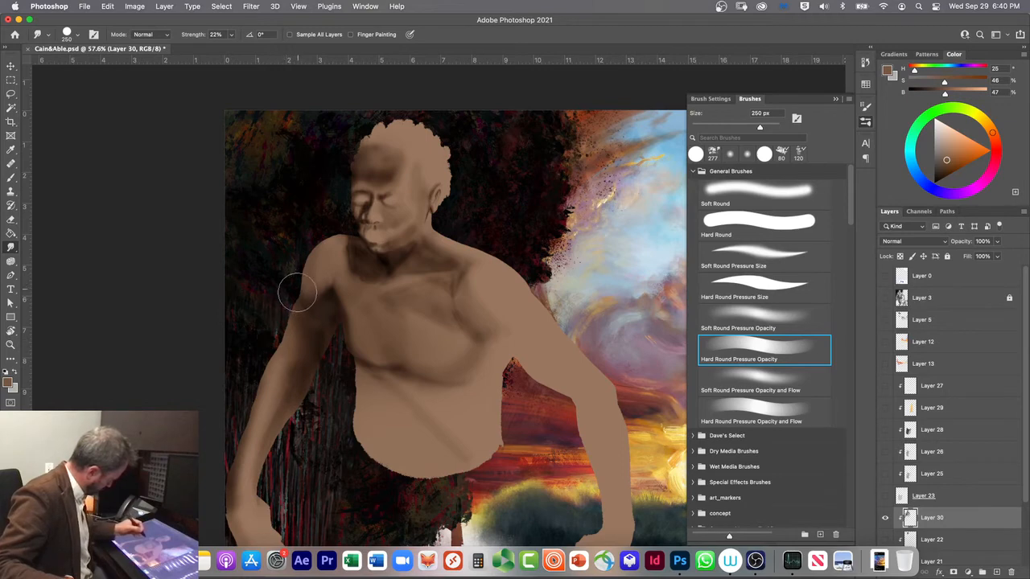
mouse_move(360, 273)
mouse_down()
mouse_move(348, 244)
mouse_move(347, 300)
mouse_move(343, 238)
mouse_move(340, 249)
mouse_move(321, 251)
mouse_move(341, 241)
mouse_move(295, 227)
mouse_up()
drag(355, 273, 295, 214)
drag(324, 247, 340, 266)
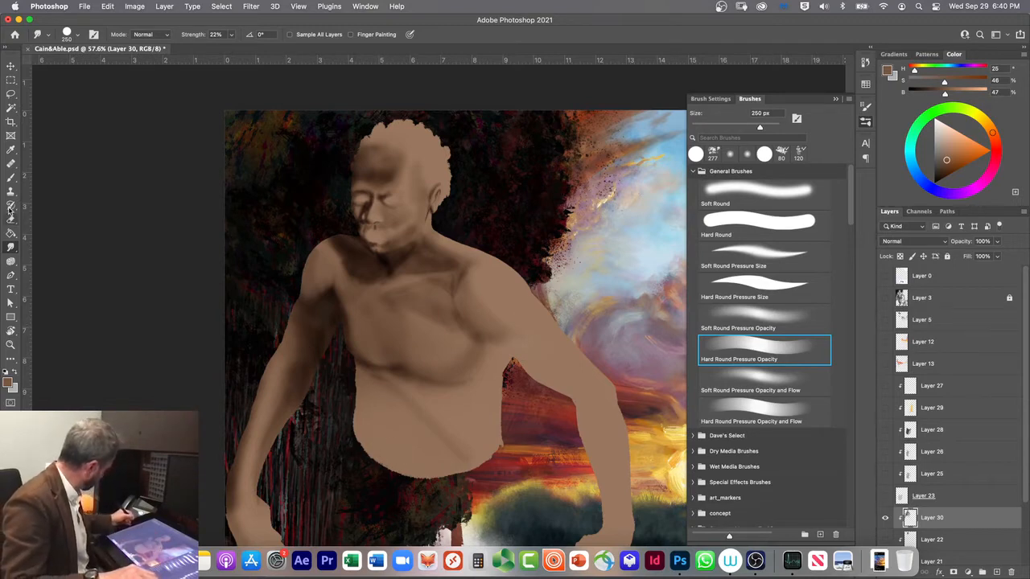
Step: Return to the Soft Round brush in Clear mode and lighten the belly's diagonal crease, enlarging the brush from 150 to 400 px
click(11, 178)
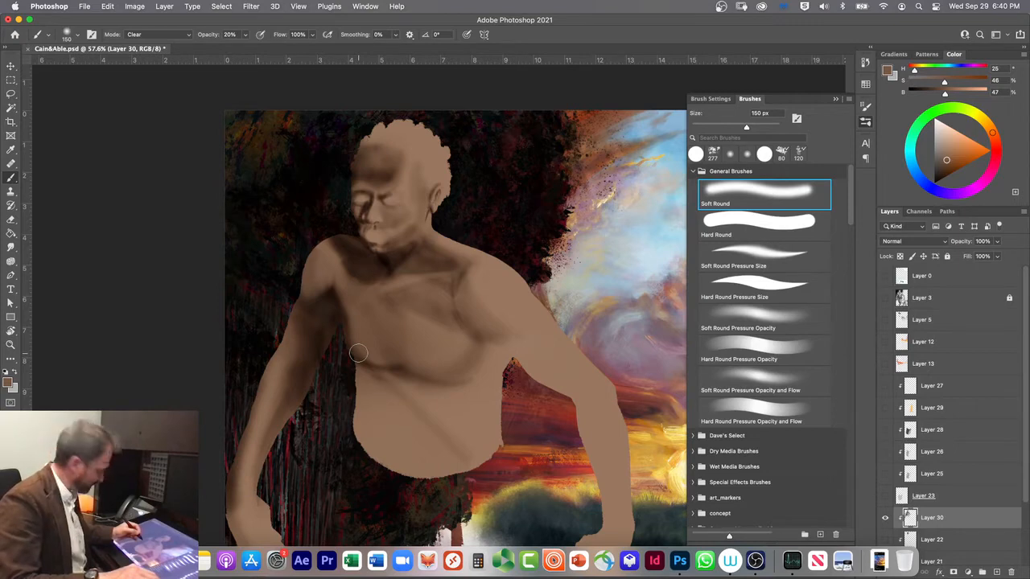
drag(361, 367, 453, 457)
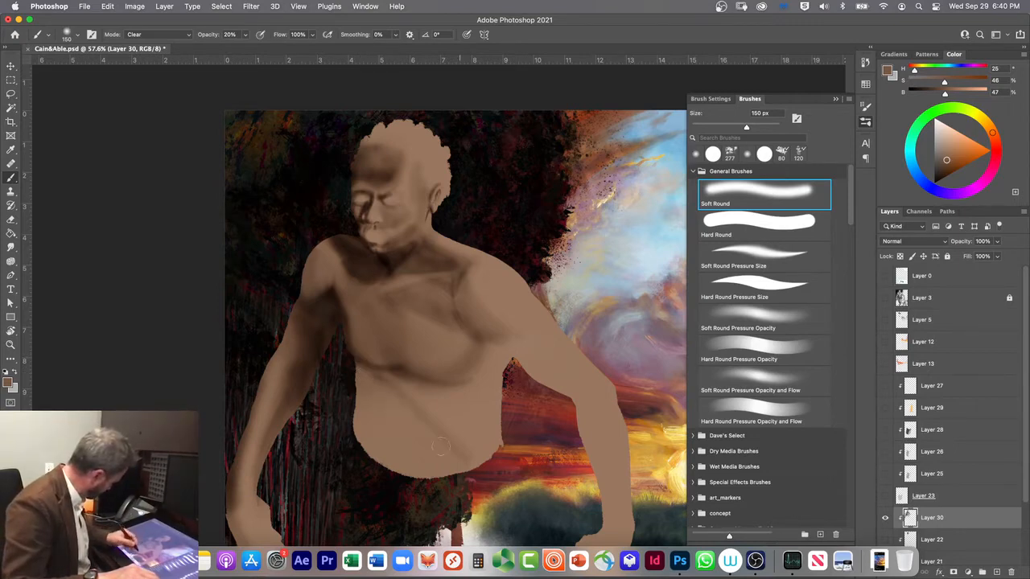
key(bracketright)
key(bracketright)
key(bracketright)
key(bracketright)
key(bracketright)
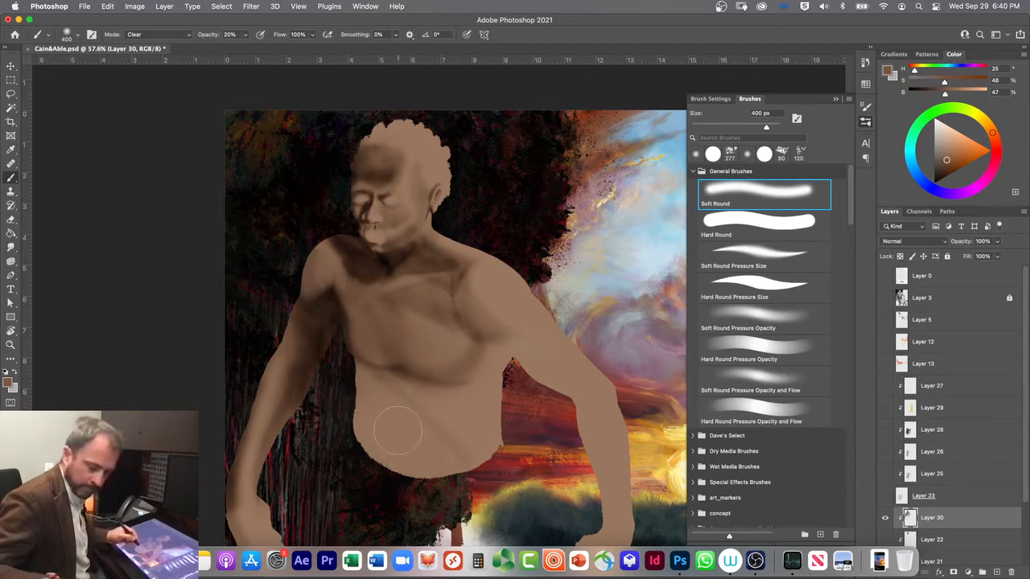
Step: Show Layer 3 and shade the far side of the belly in Multiply mode at 400 px, switching to Soft Round Pressure Size
key(alt+shift+m)
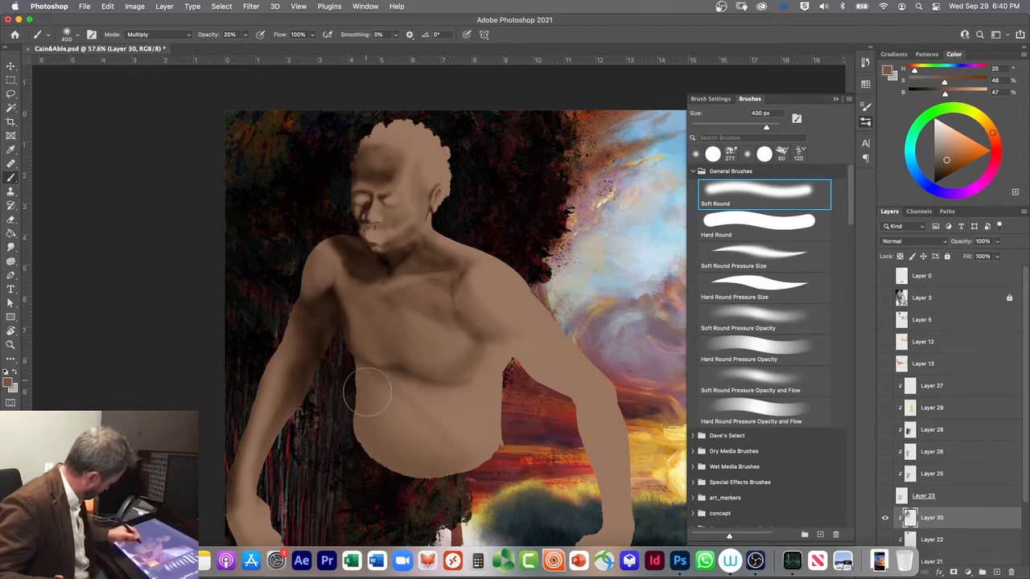
click(885, 297)
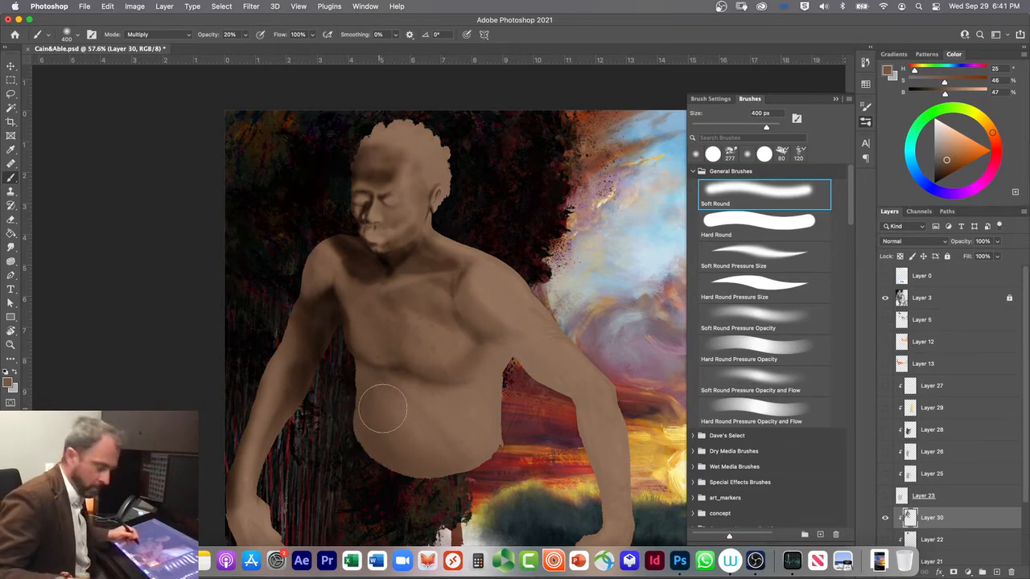
click(763, 256)
mouse_move(382, 377)
mouse_down()
mouse_move(378, 453)
mouse_move(410, 484)
mouse_move(371, 424)
mouse_move(386, 460)
mouse_move(443, 493)
mouse_move(364, 422)
mouse_move(359, 363)
mouse_move(355, 427)
mouse_move(368, 461)
mouse_move(355, 436)
mouse_move(387, 471)
mouse_move(352, 427)
mouse_move(350, 388)
mouse_move(367, 414)
mouse_move(348, 355)
mouse_move(357, 446)
mouse_move(403, 491)
mouse_move(358, 434)
mouse_move(414, 492)
mouse_move(397, 439)
mouse_move(350, 385)
mouse_move(360, 446)
mouse_move(442, 483)
mouse_move(500, 439)
mouse_move(440, 503)
mouse_move(340, 417)
mouse_up()
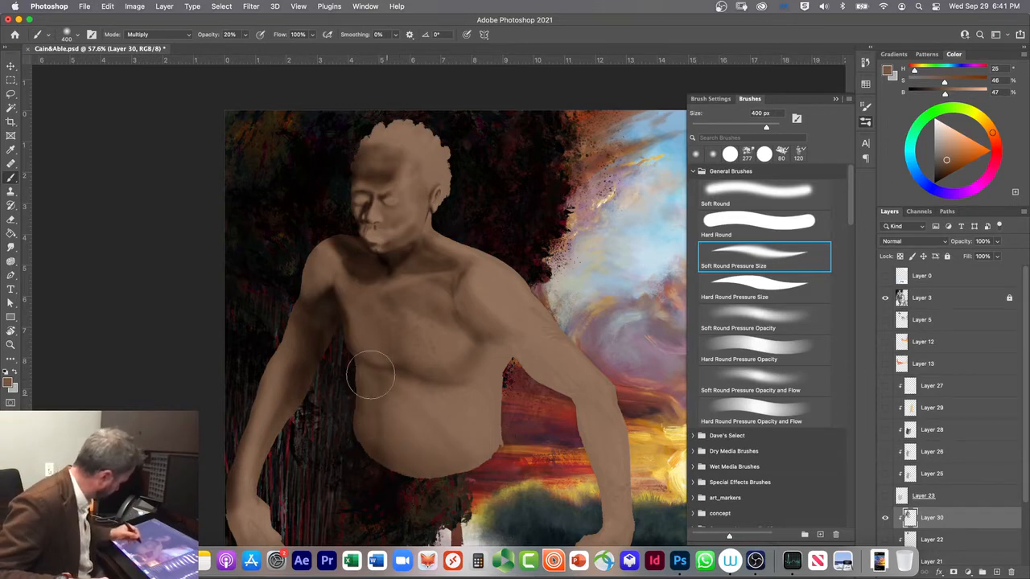
Step: Unlock Layer 3, set its opacity to 30% and lock it again
click(940, 302)
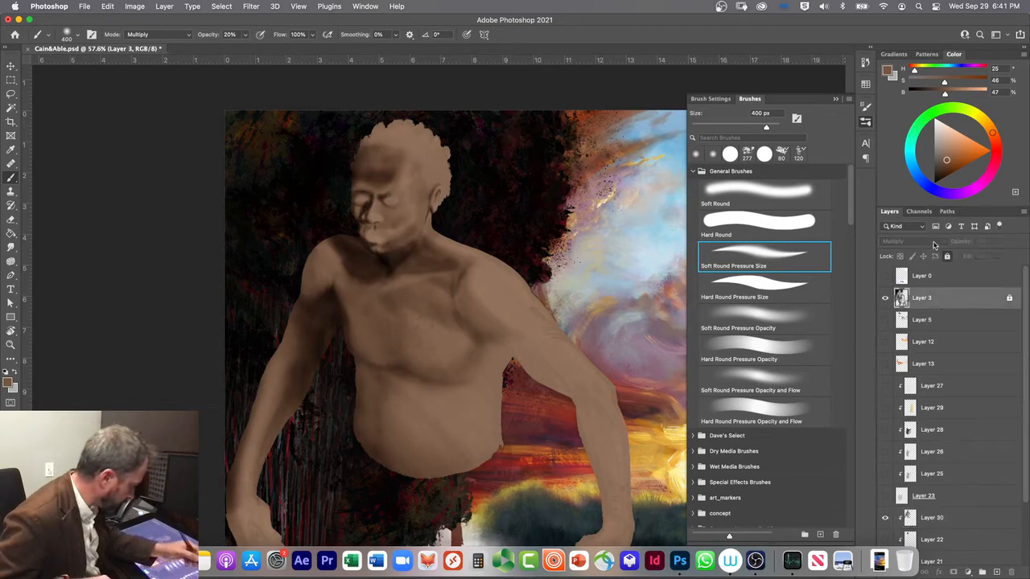
click(946, 256)
click(996, 241)
drag(981, 255, 988, 256)
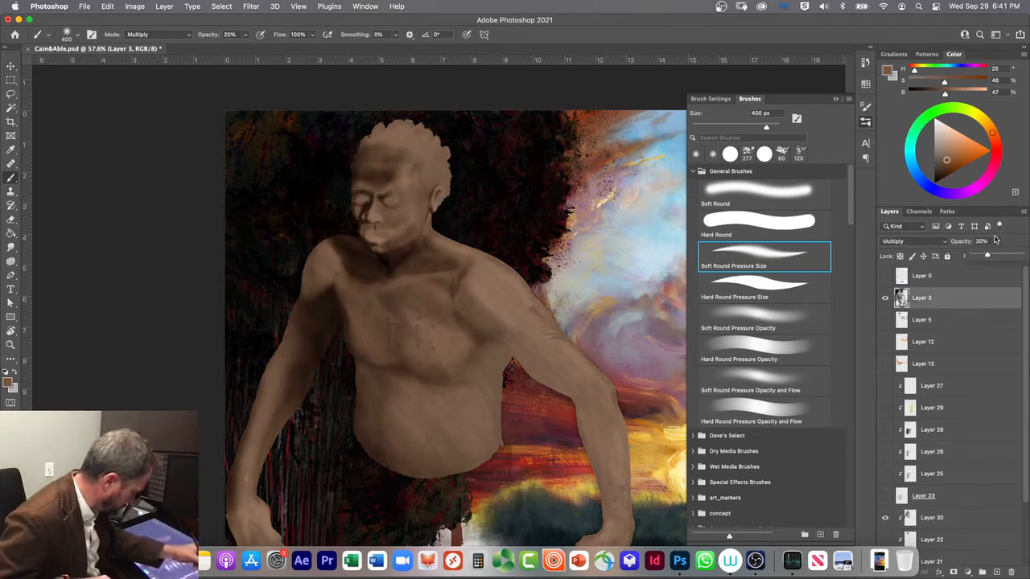
click(997, 242)
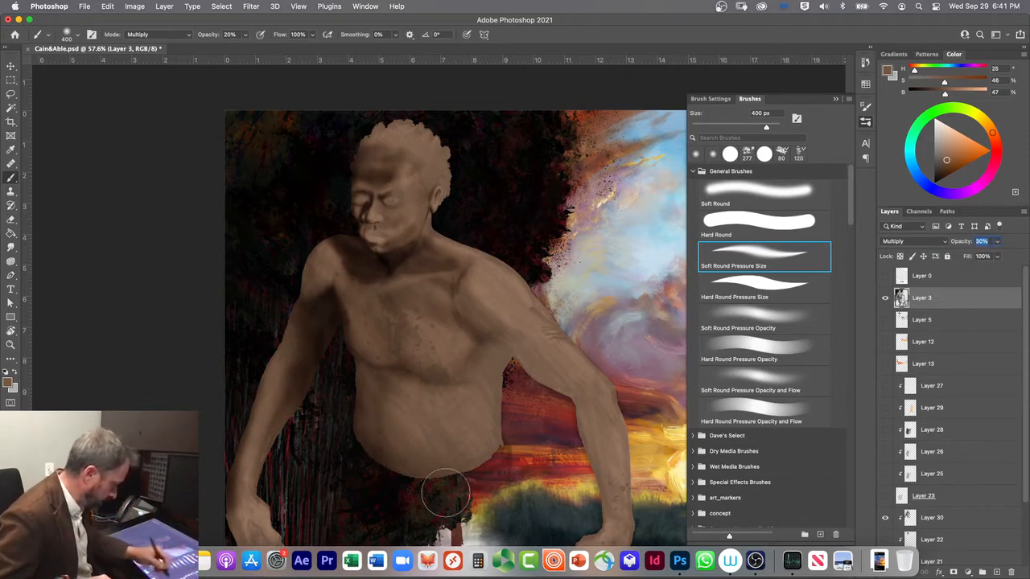
click(948, 256)
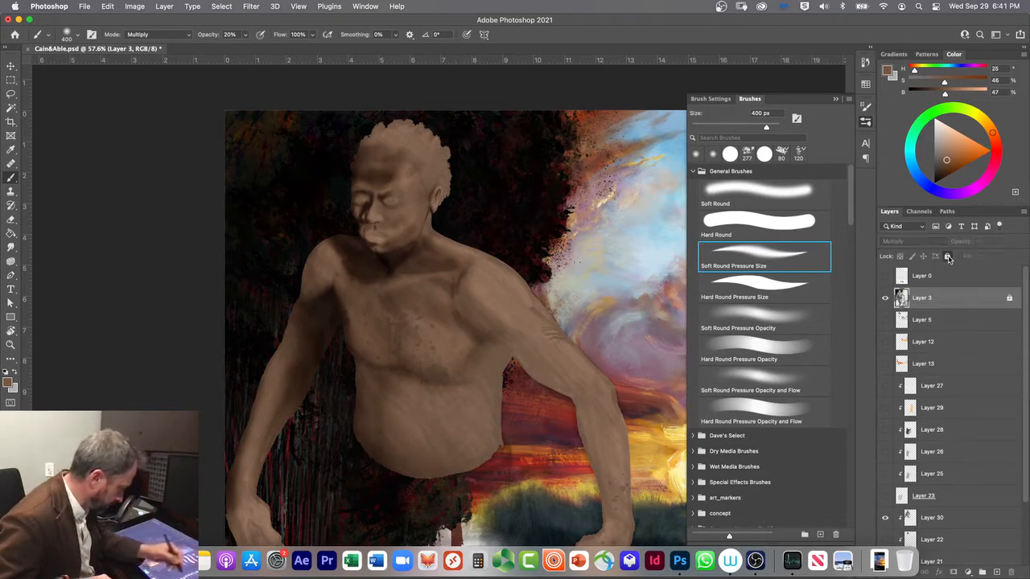
Step: Select Layer 30, toggle its visibility to compare the shading, and softly darken the near armpit at 400 px
click(950, 520)
click(885, 519)
click(885, 519)
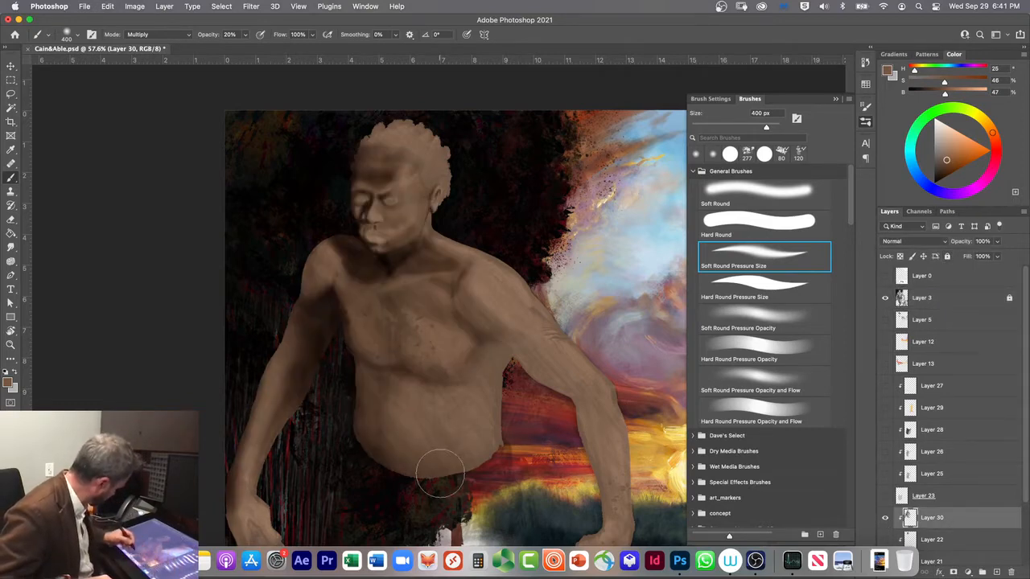
mouse_move(496, 357)
mouse_down()
mouse_move(490, 344)
mouse_move(499, 363)
mouse_up()
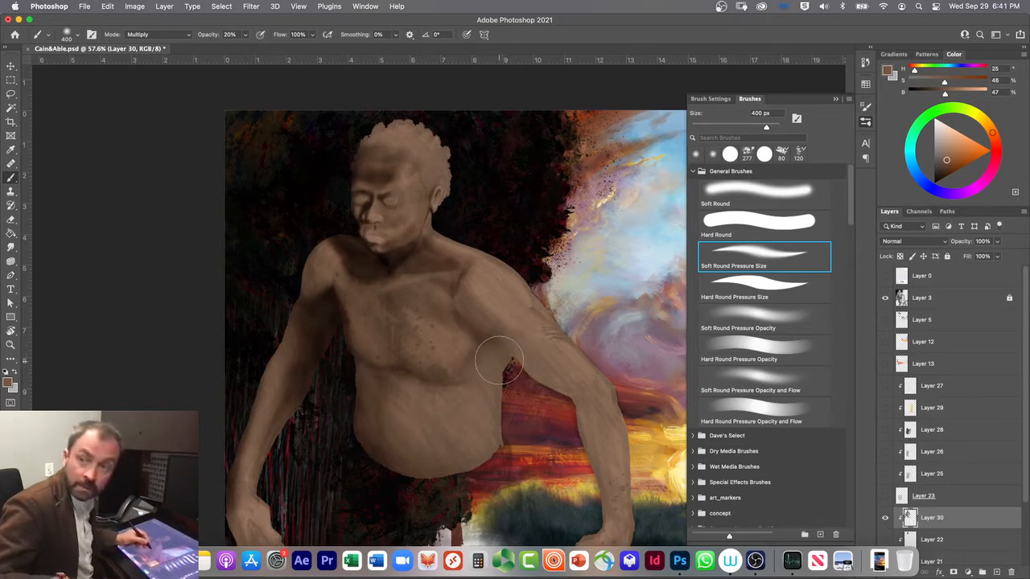
Step: Darken the crease of the near armpit with a 45 px Soft Round Pressure Size brush
key(bracketleft)
key(bracketleft)
key(bracketleft)
key(bracketleft)
key(bracketleft)
key(bracketleft)
key(bracketleft)
key(bracketleft)
key(bracketleft)
key(bracketleft)
key(bracketleft)
key(bracketleft)
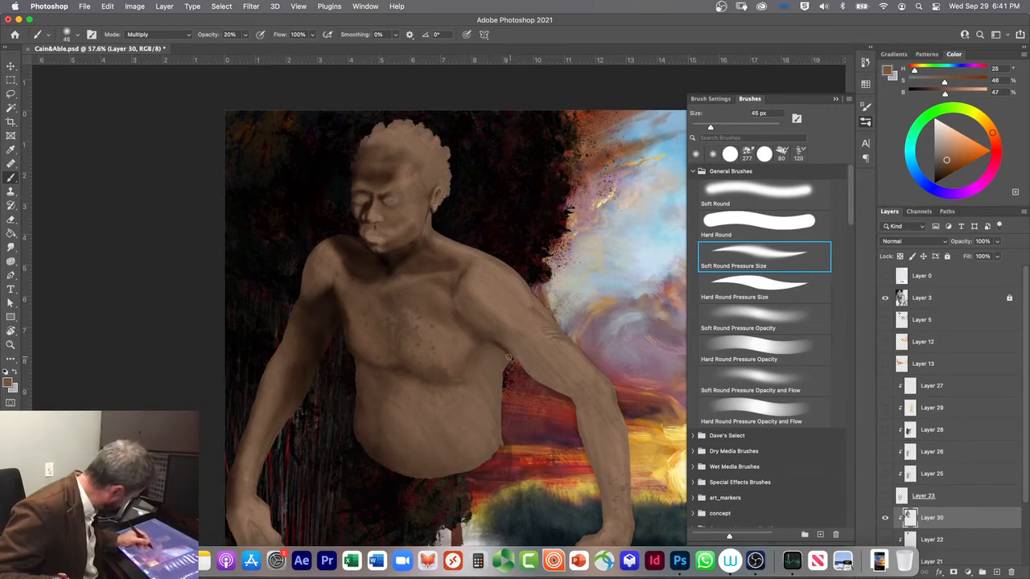
key(bracketright)
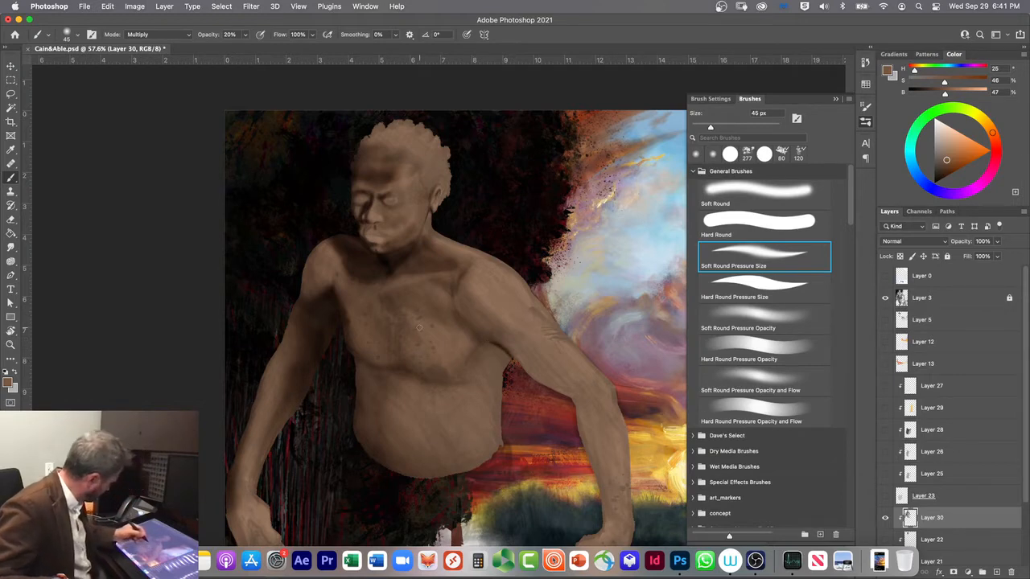
Step: Build up the shadow around the near armpit and side of the chest with brush sizes of 90 and 125 px
key(bracketright)
key(bracketright)
key(bracketright)
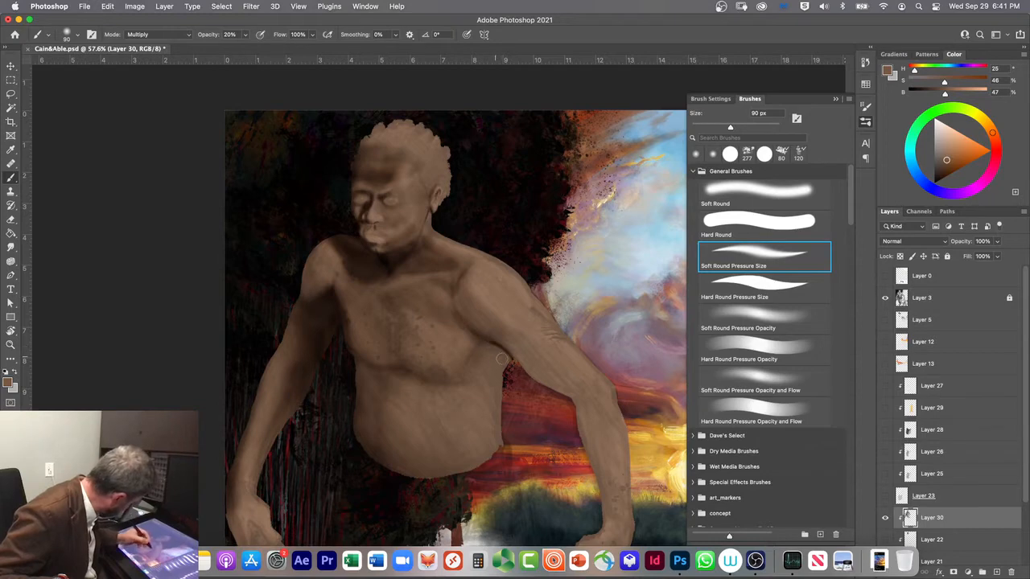
key(bracketright)
key(bracketright)
key(bracketright)
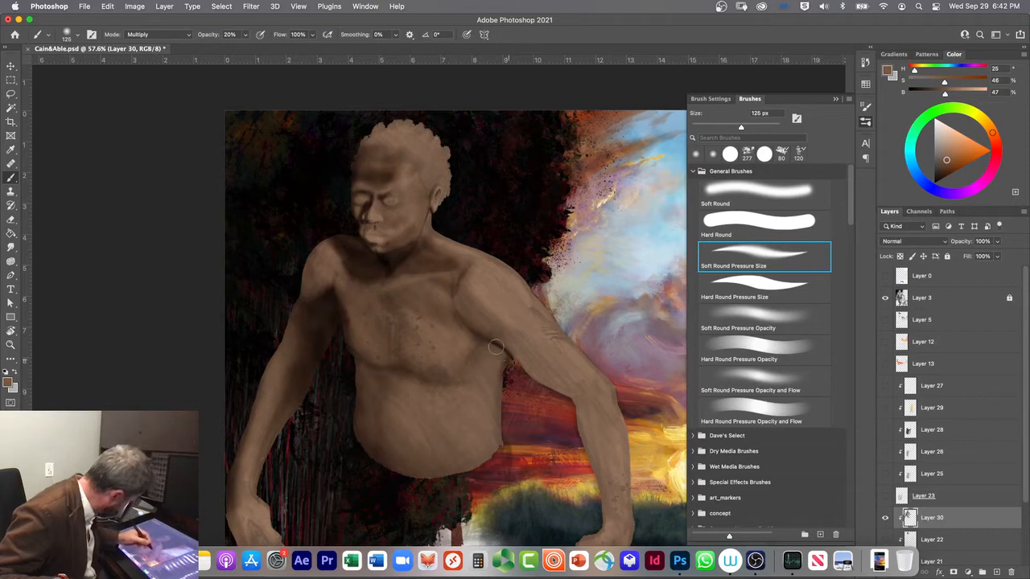
key(bracketleft)
key(bracketleft)
key(bracketleft)
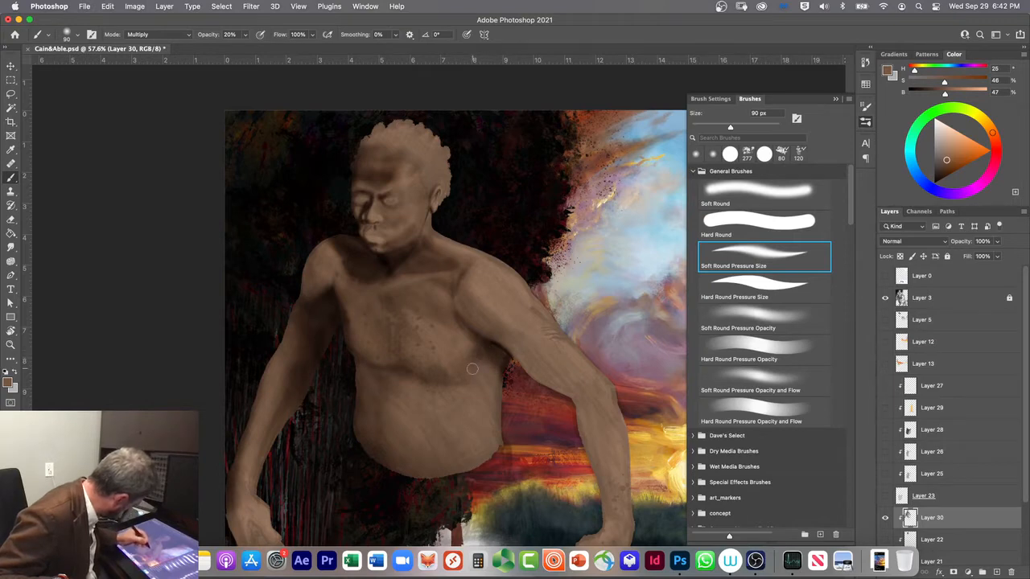
Step: Extend the shadow under the near chest muscle and onto the side with a 175 px brush
key(bracketright)
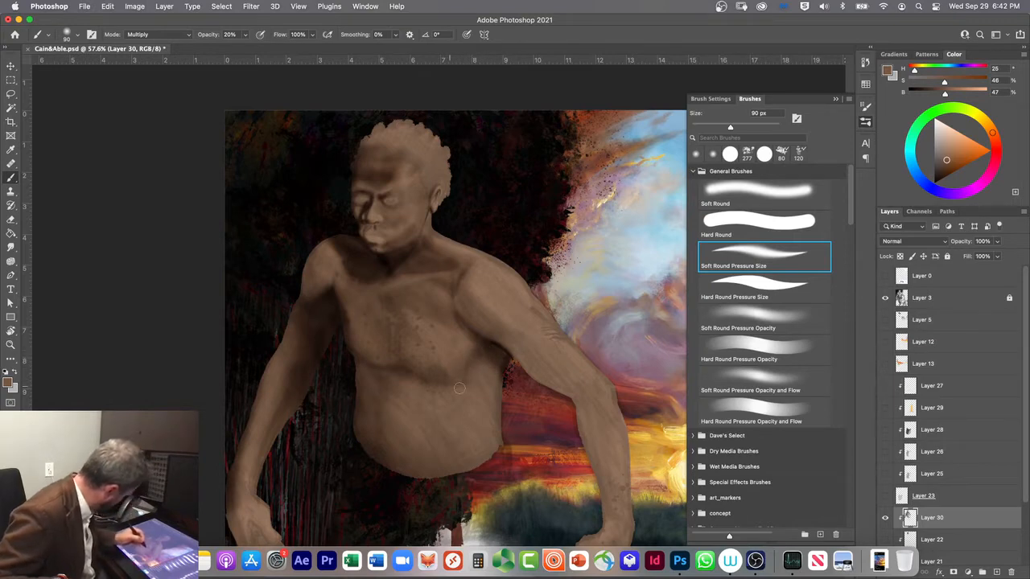
key(bracketright)
key(bracketright)
key(bracketright)
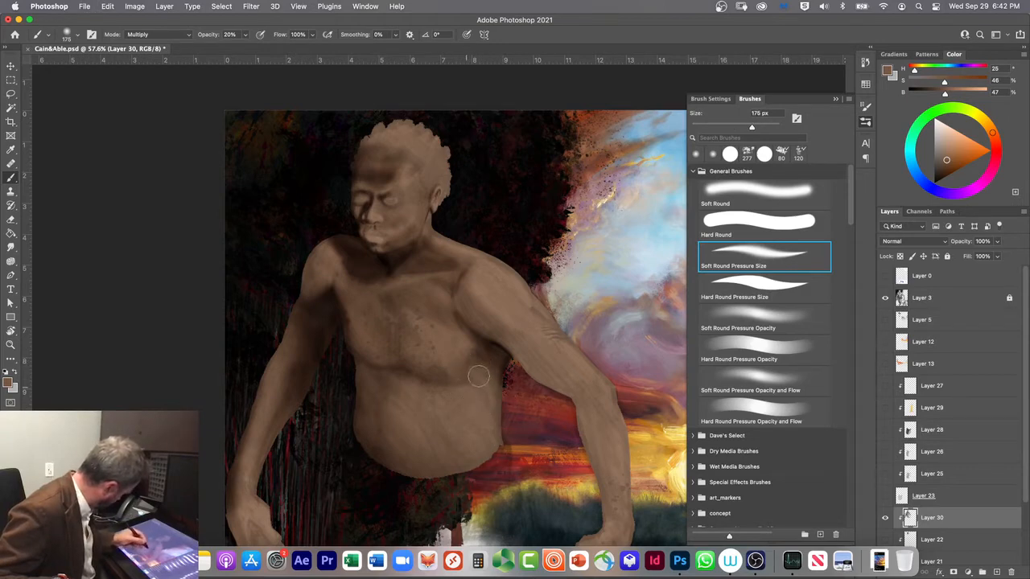
Step: Switch to Soft Round and deepen the shadow along the near flank below the armpit at 100 px
key(comma)
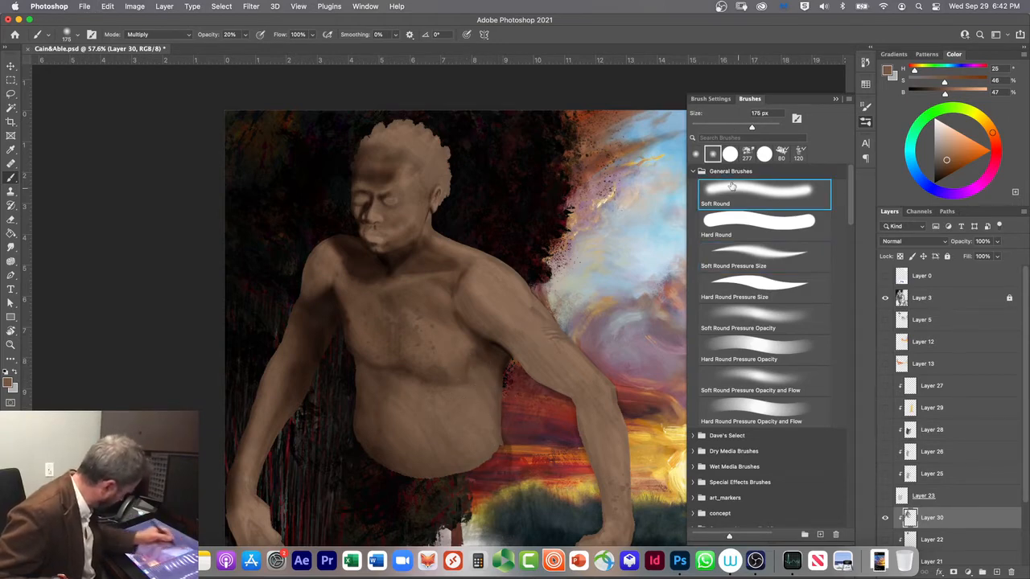
key(bracketleft)
key(bracketleft)
key(bracketleft)
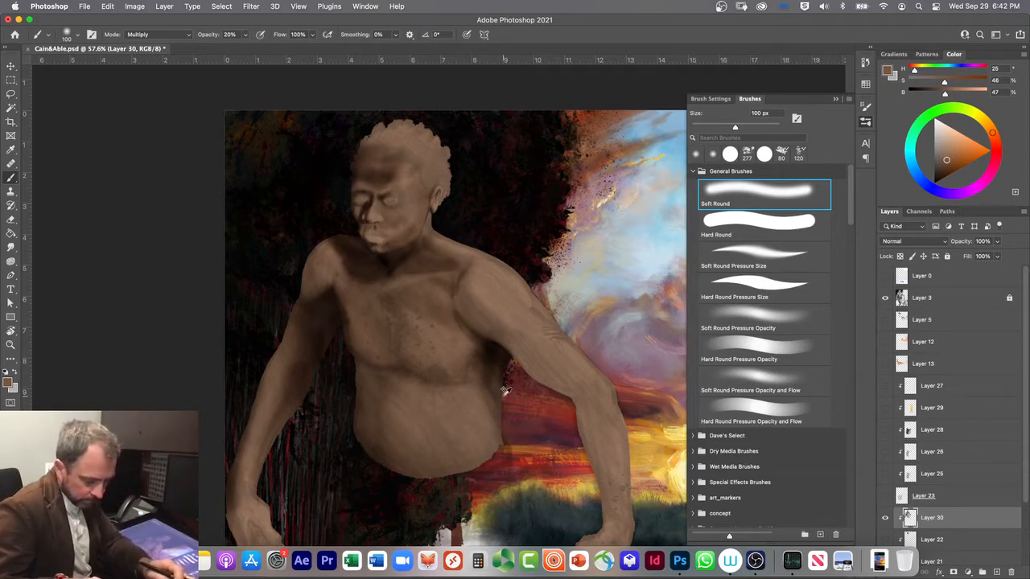
Step: Shade the belly with a 150 px Soft Round brush in Multiply mode
key(alt+shift+r)
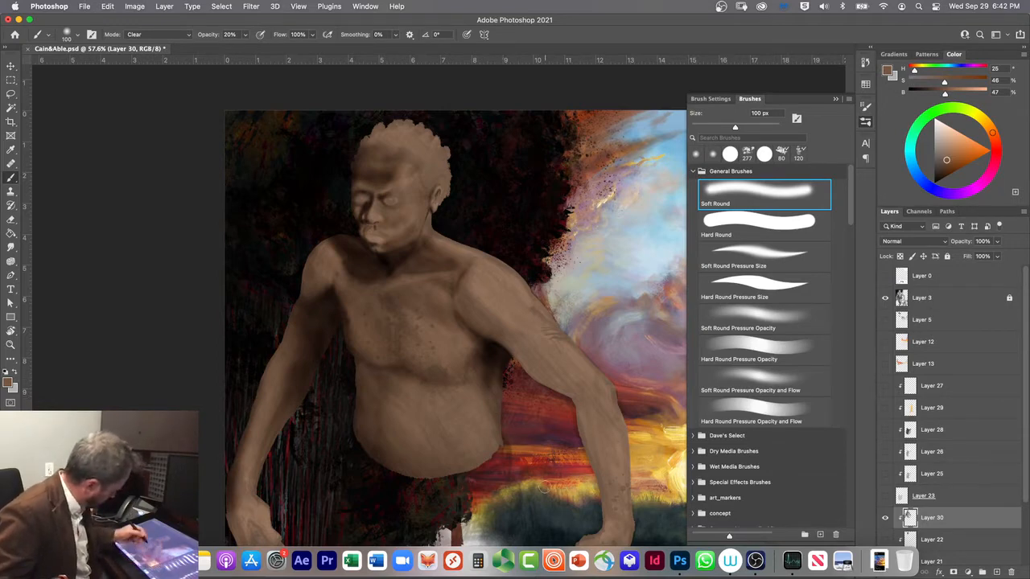
key(alt+shift+m)
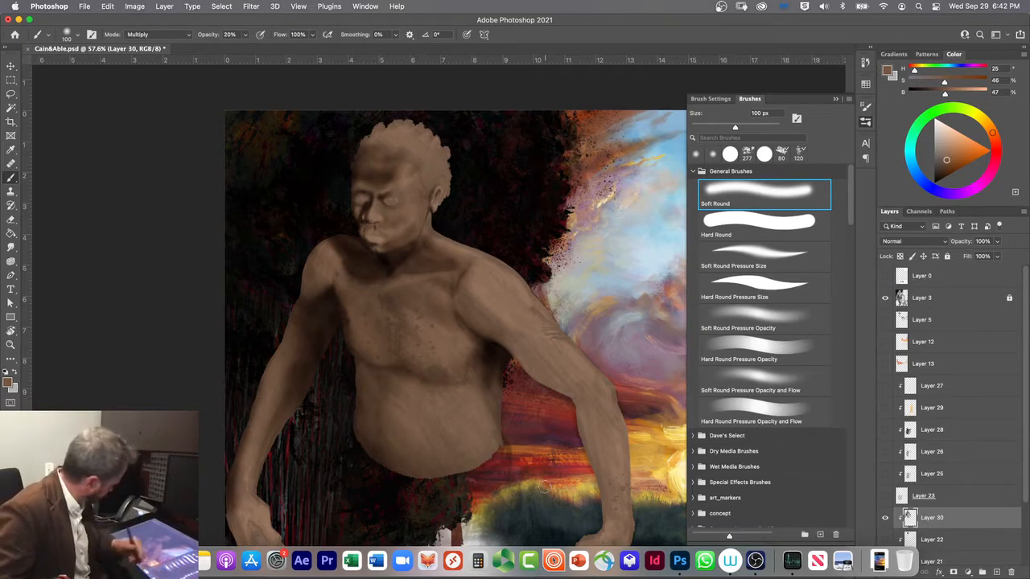
key(bracketright)
key(bracketright)
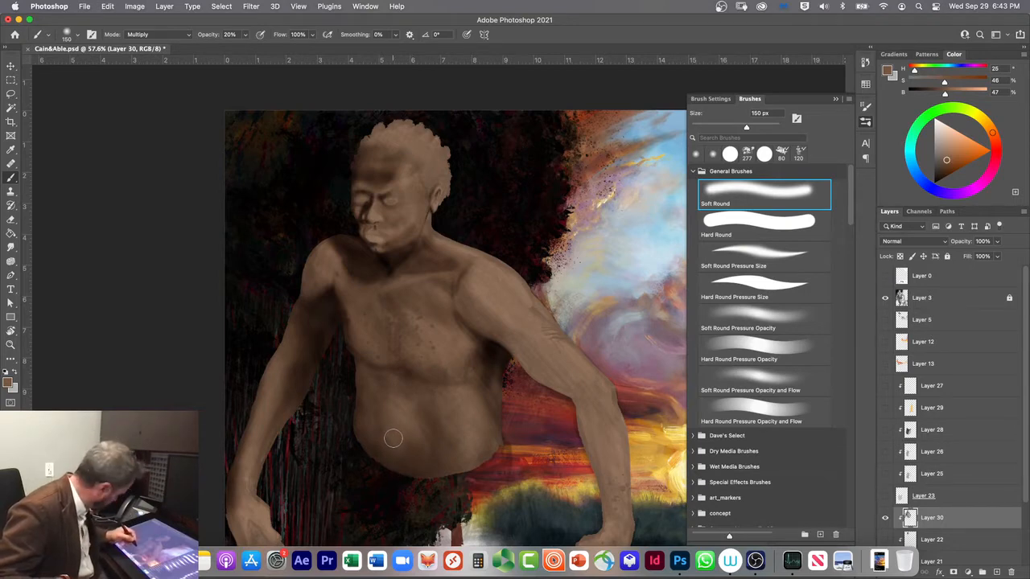
Step: Darken the navel and the crease below it with Soft Round brush sizes of 35 and 60 px
key(bracketleft)
key(bracketleft)
key(bracketleft)
key(bracketleft)
key(bracketleft)
key(bracketleft)
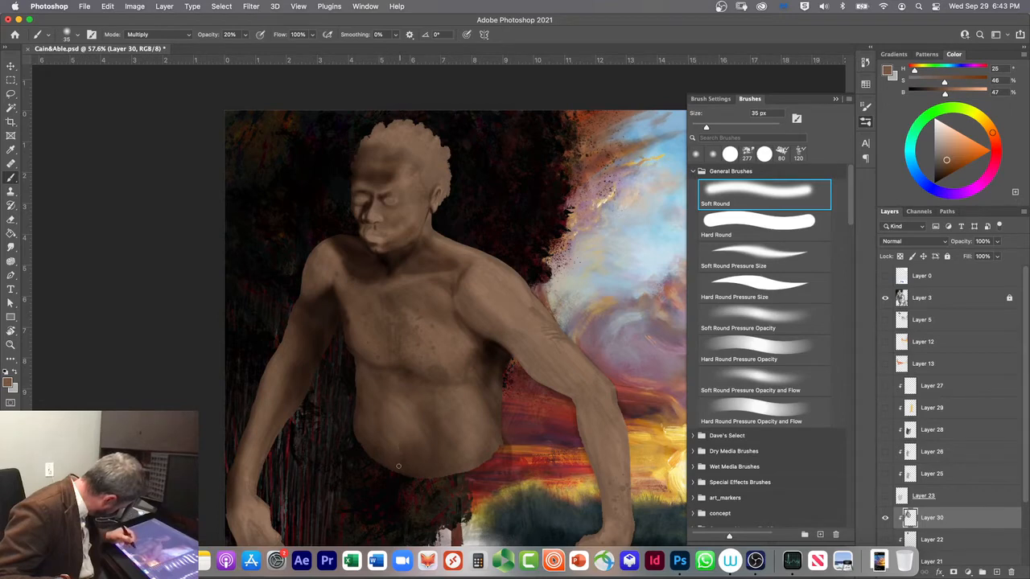
key(bracketleft)
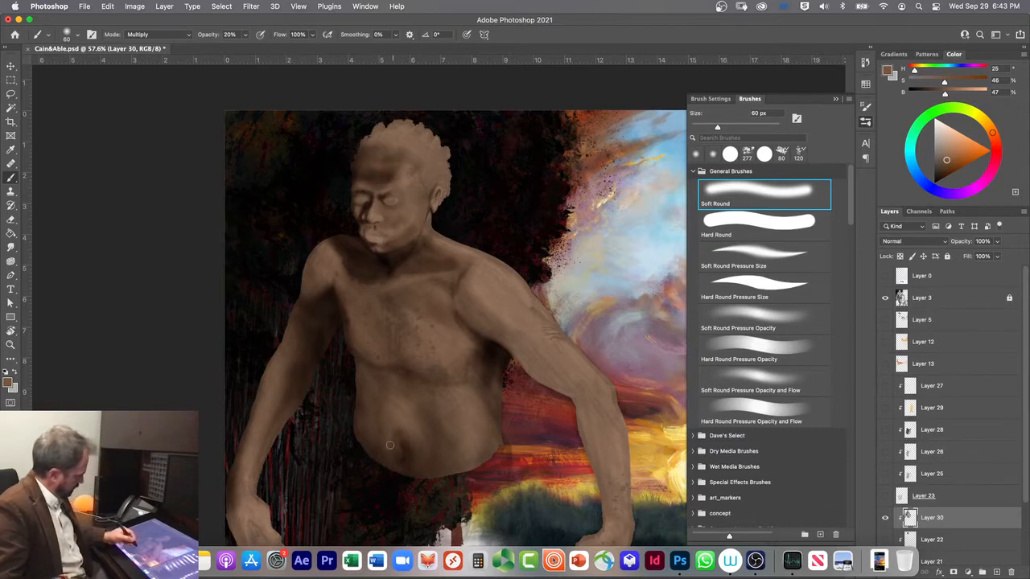
Step: Set the brush to Clear mode at 150 px and lighten the area around the navel
key(shift+alt+r)
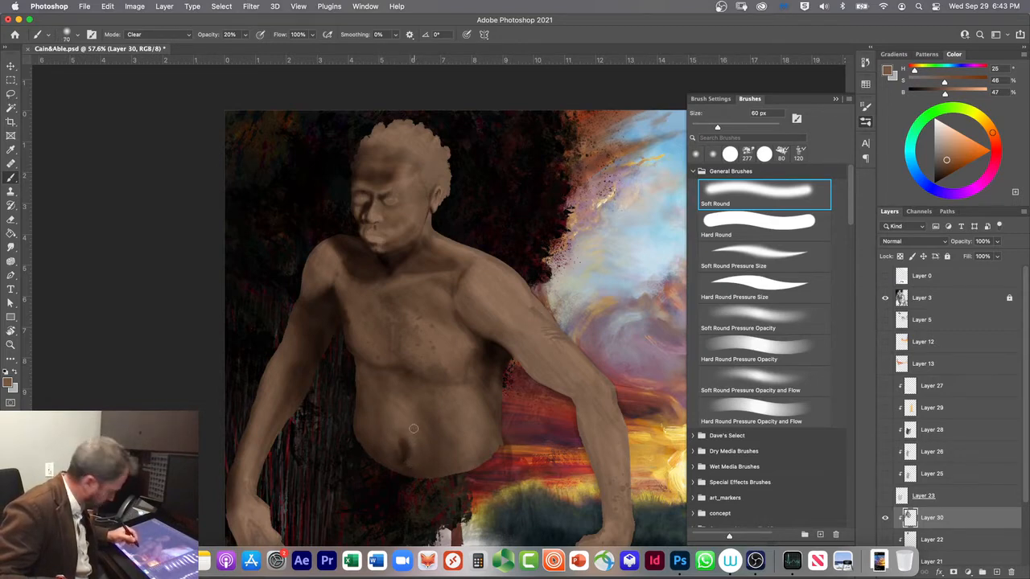
key(bracketright)
key(bracketright)
key(bracketright)
key(bracketright)
key(bracketright)
key(bracketright)
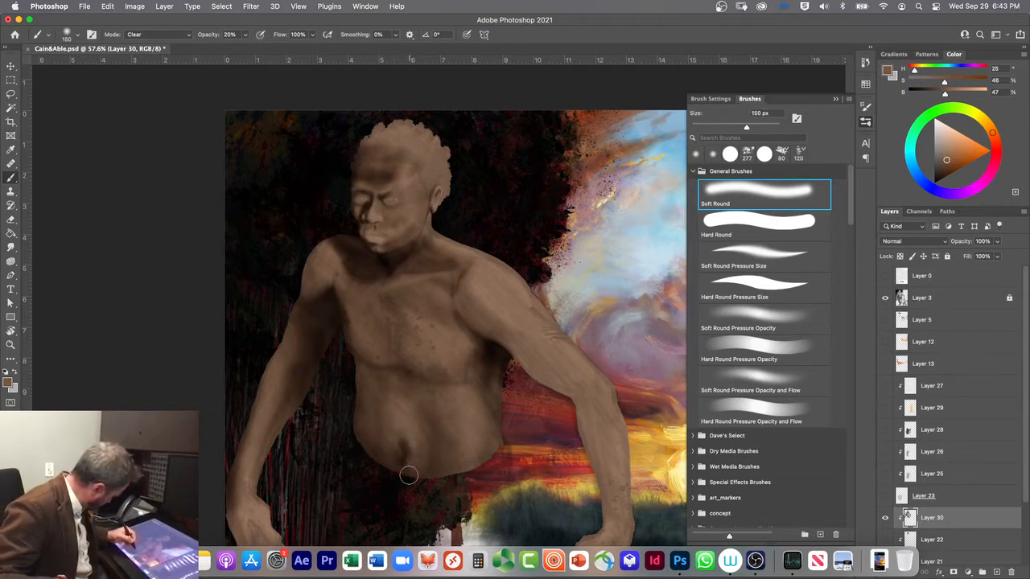
Step: Deepen the belly's underside and sides in Multiply mode and soften the shading in Clear mode, keeping the brush at 150 px
key(shift+alt+m)
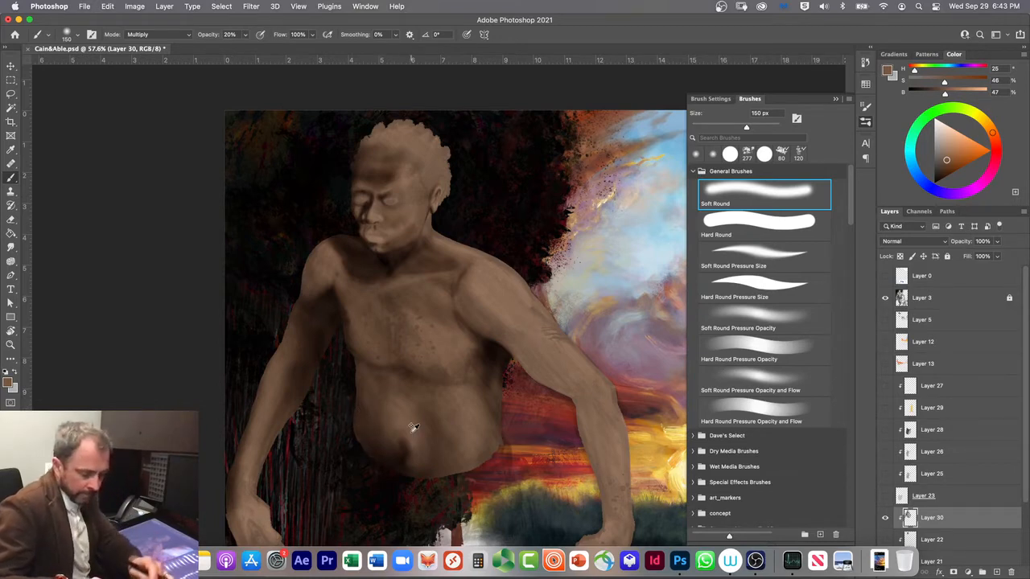
key(shift+alt+r)
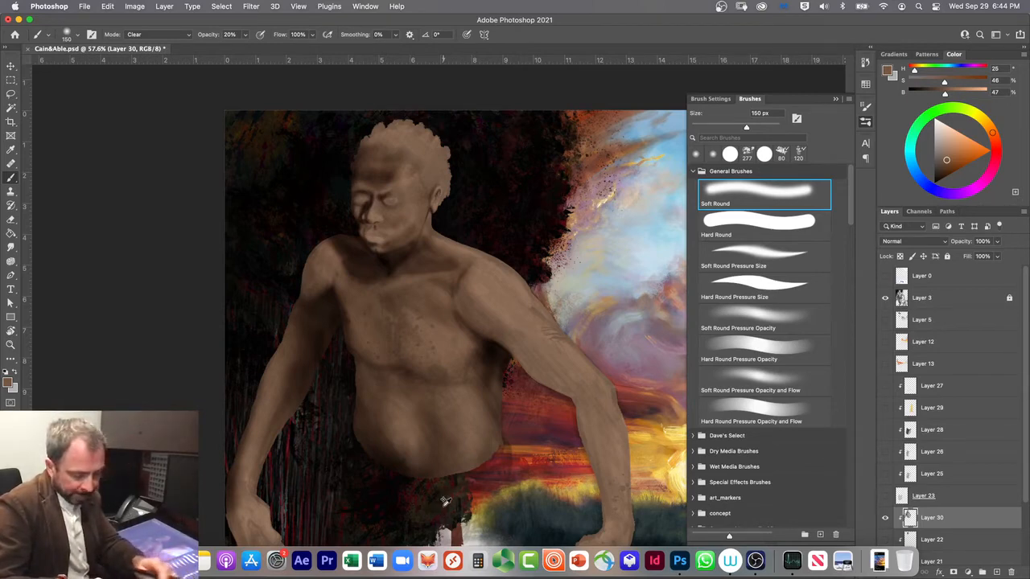
key(alt+shift+m)
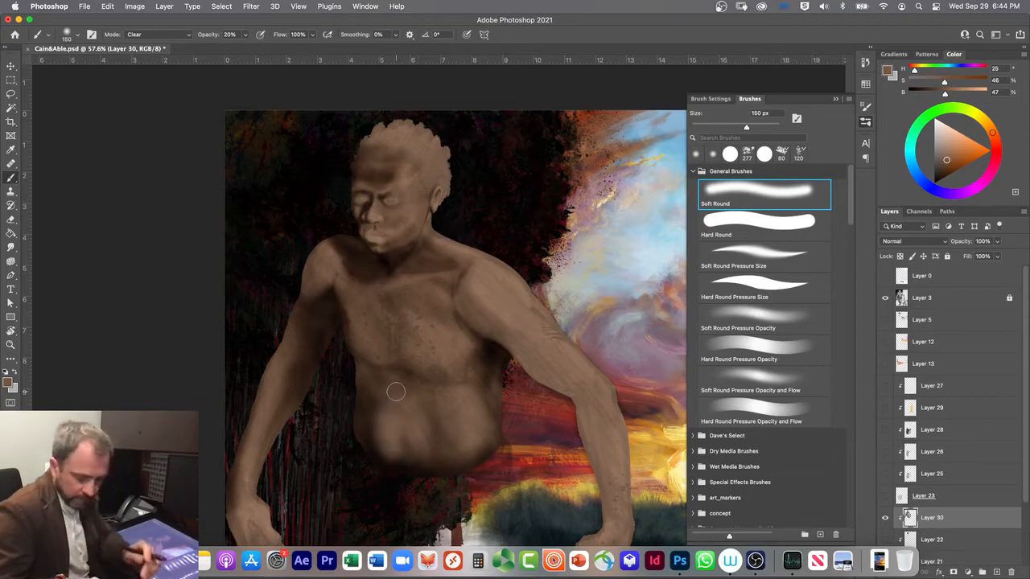
key(alt+shift+m)
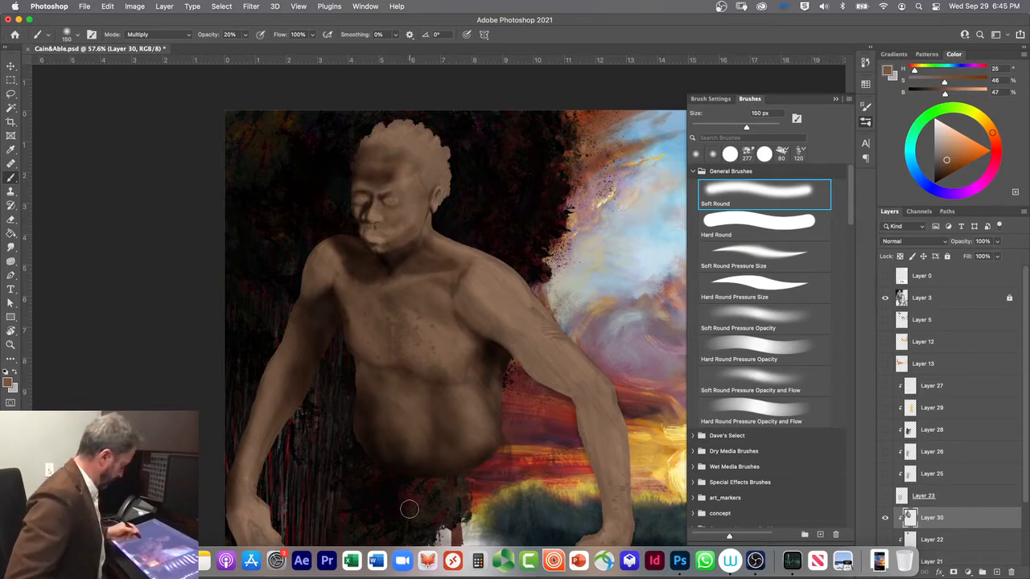
Step: Hide Layer 3 and shade the near forearm, elbow and upper arm with the 150 px Multiply brush
click(886, 298)
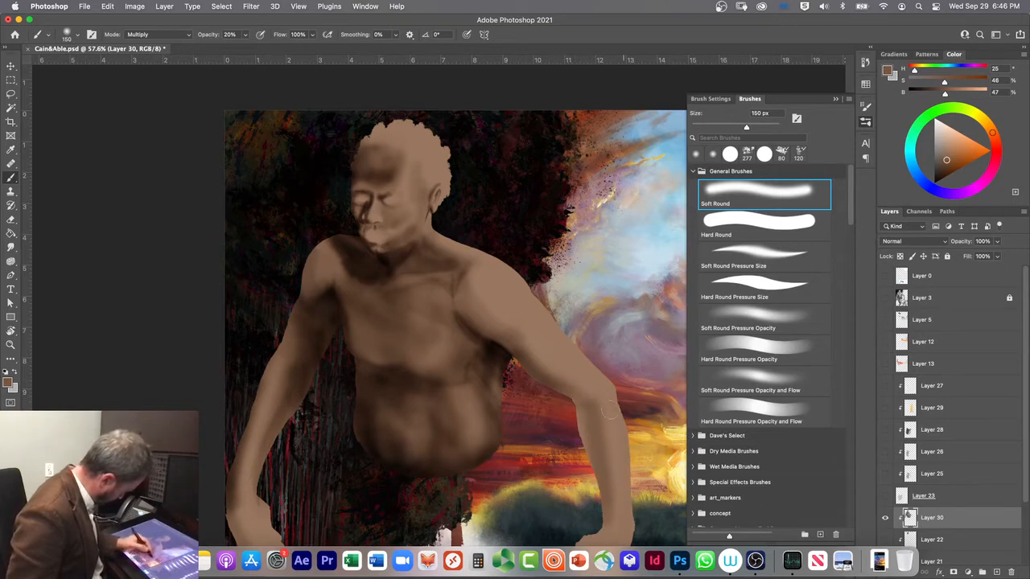
drag(604, 410, 615, 519)
mouse_move(594, 415)
mouse_down()
mouse_move(600, 429)
mouse_move(592, 398)
mouse_up()
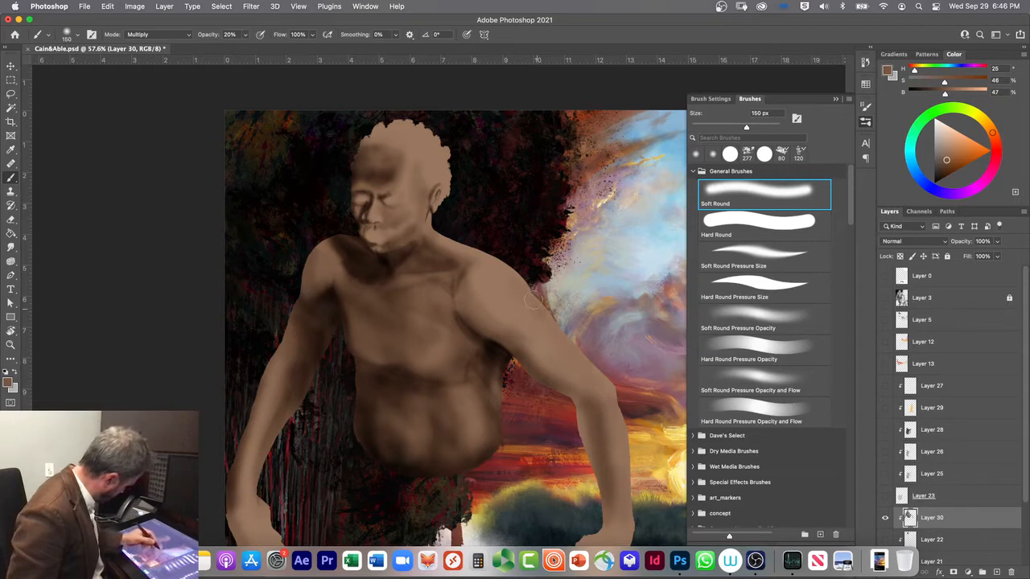
drag(466, 318, 516, 334)
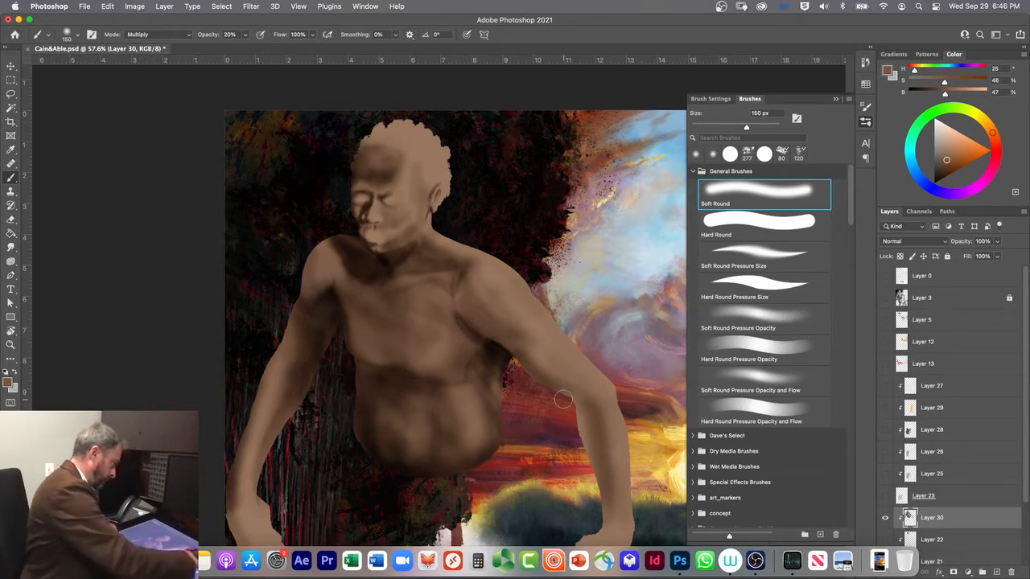
Step: Shade the far wrist and hand with the 150 px Soft Round brush
scroll(558, 509, down, 3)
scroll(558, 510, down, 3)
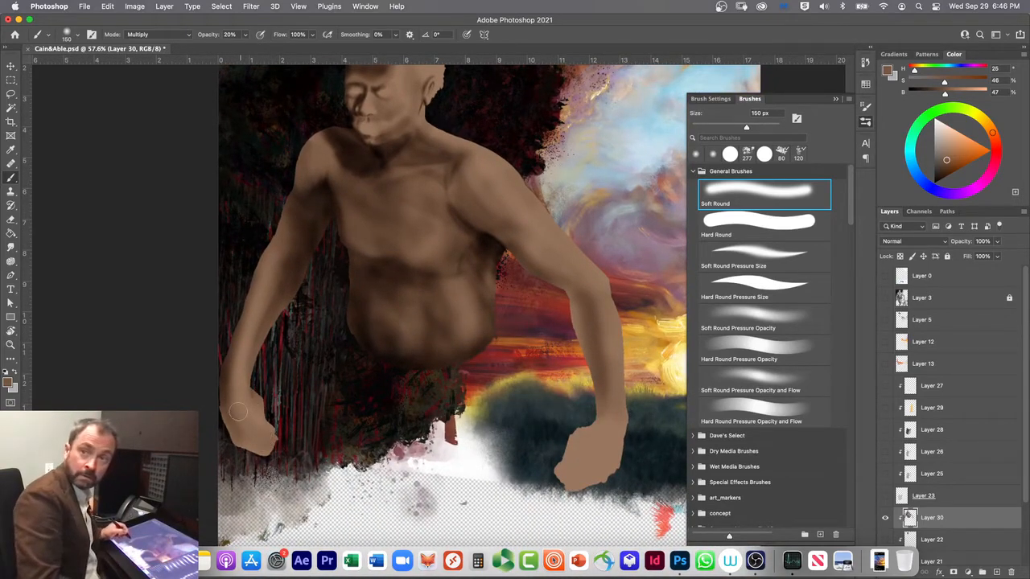
mouse_move(222, 400)
mouse_down()
mouse_move(279, 446)
mouse_move(274, 452)
mouse_up()
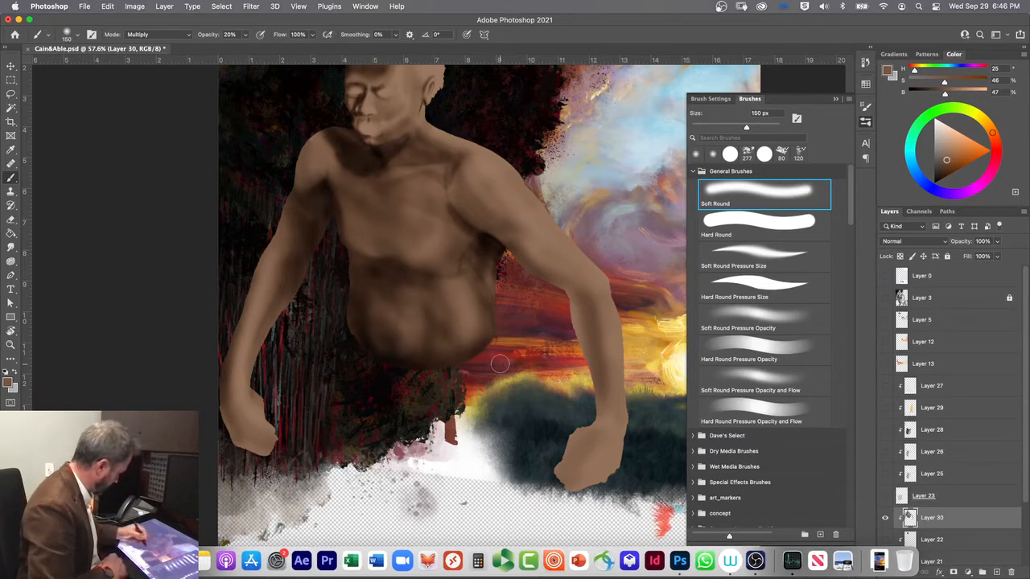
Step: Shade the hair across the top, back and side of the head with the 150 px Soft Round brush
scroll(469, 198, up, 5)
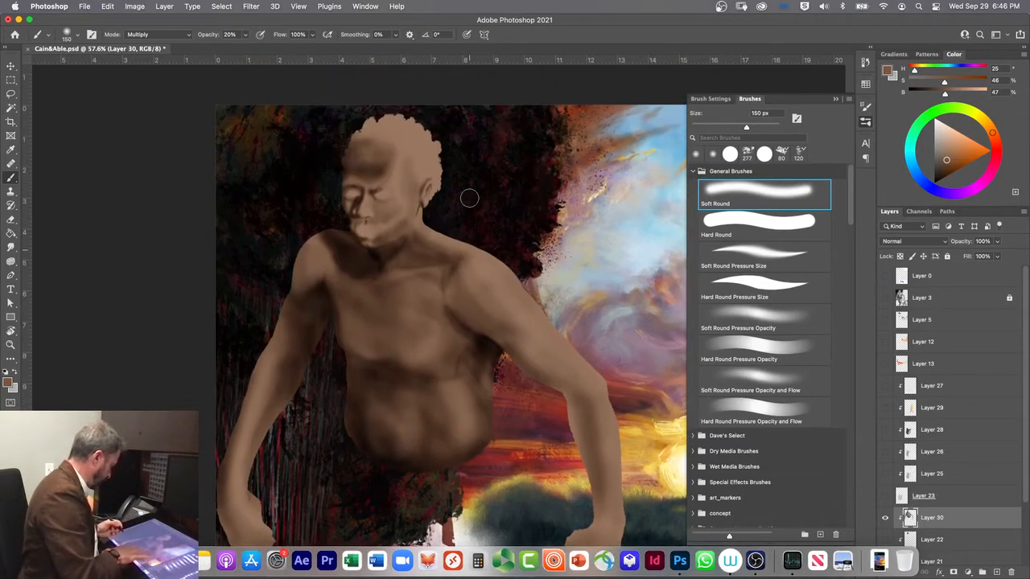
scroll(437, 297, up, 10)
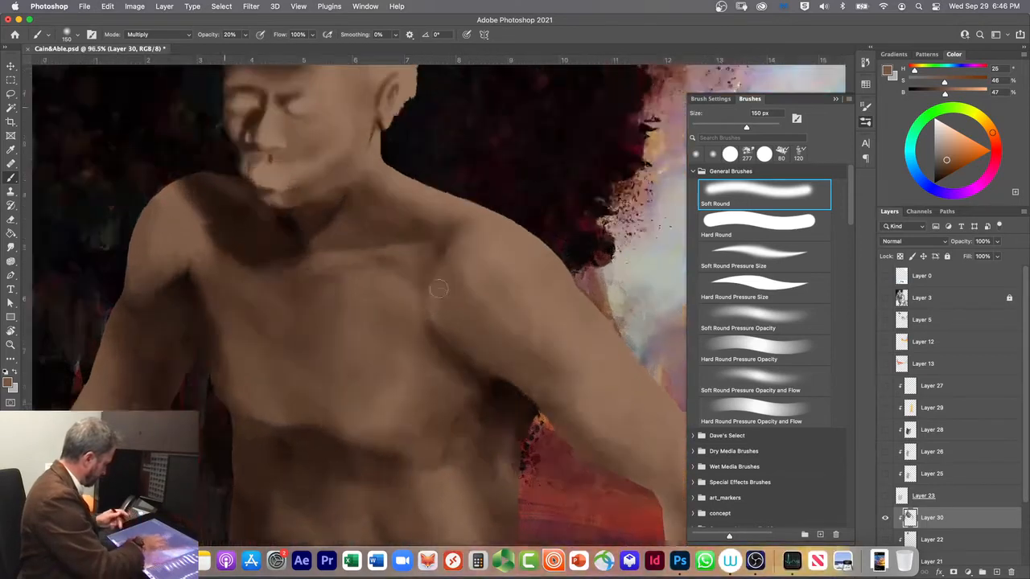
scroll(440, 298, up, 3)
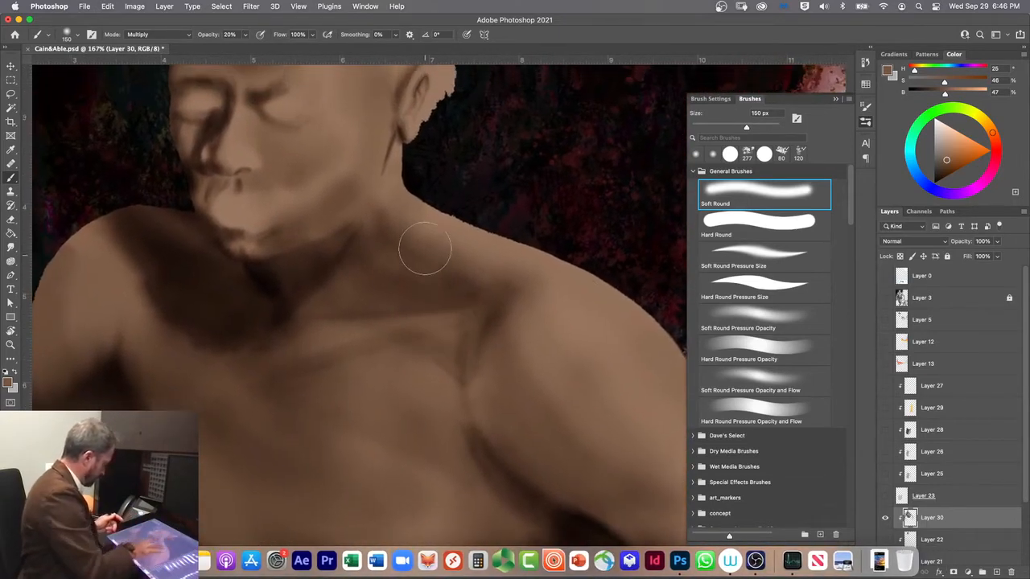
scroll(425, 248, up, 6)
scroll(487, 314, up, 4)
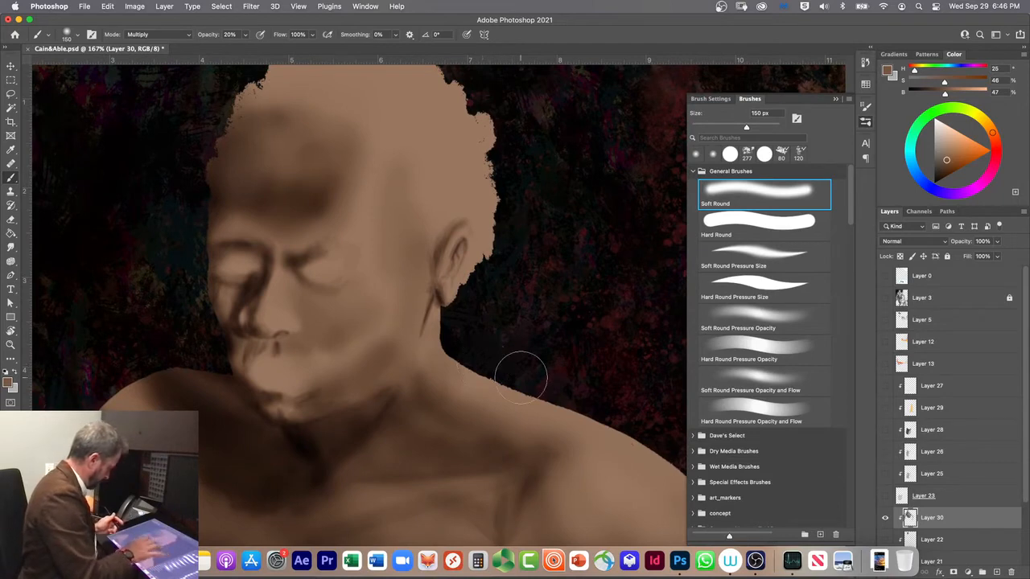
scroll(490, 357, down, 3)
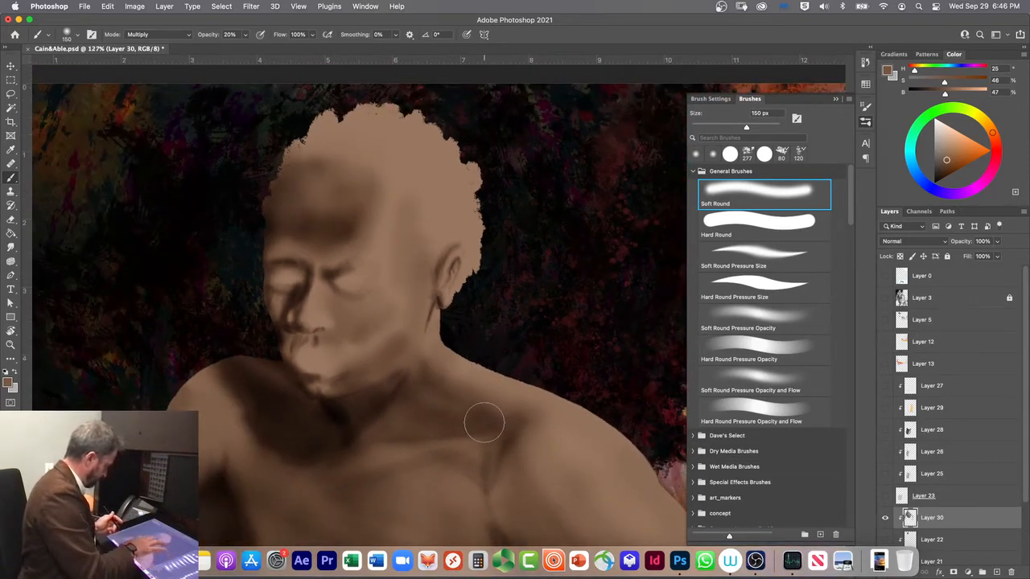
scroll(393, 310, up, 5)
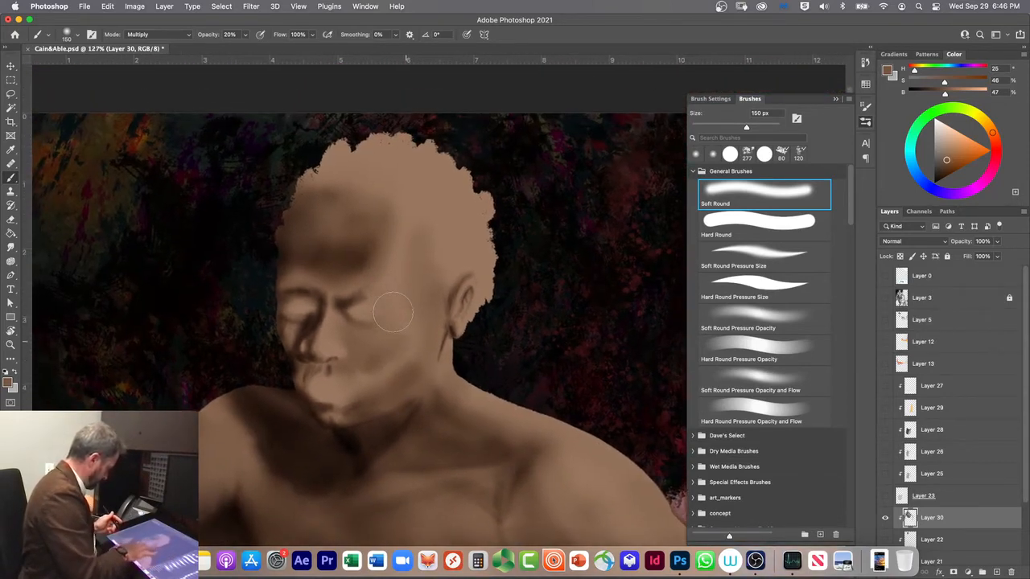
scroll(384, 400, up, 4)
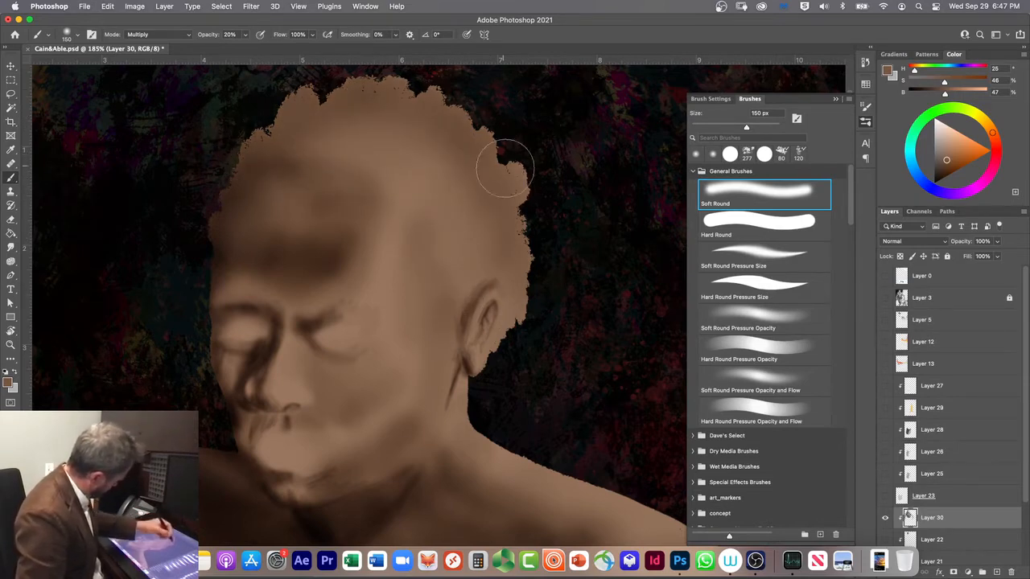
mouse_move(271, 159)
mouse_down()
mouse_move(324, 117)
mouse_move(485, 180)
mouse_move(352, 163)
mouse_move(367, 142)
mouse_move(461, 219)
mouse_move(323, 164)
mouse_move(364, 153)
mouse_move(469, 247)
mouse_up()
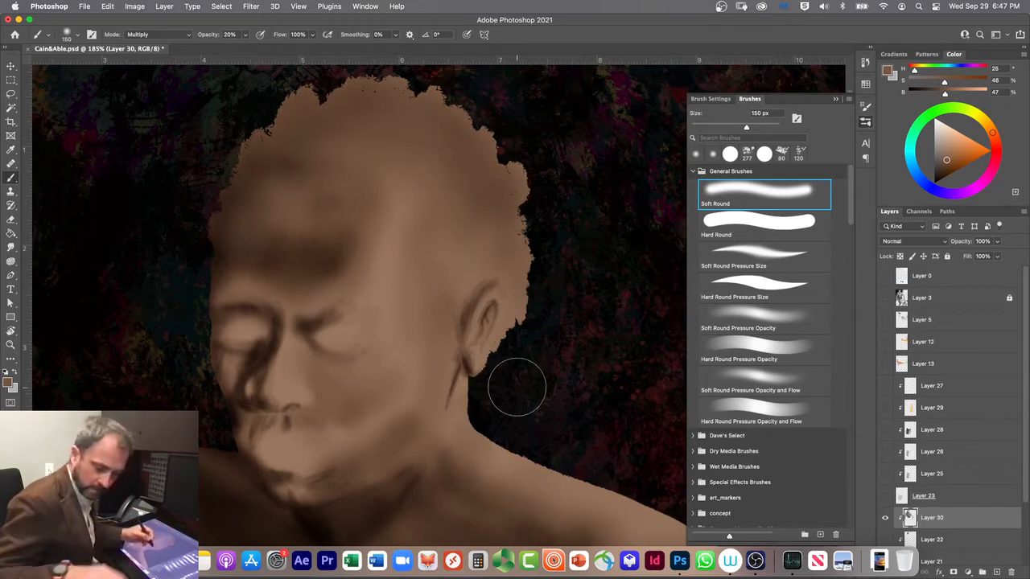
Step: Darken the crown and outer edge of the hair with brush sizes of 125 and 70 px
key(bracketleft)
key(bracketleft)
key(bracketleft)
key(bracketleft)
key(bracketleft)
key(bracketleft)
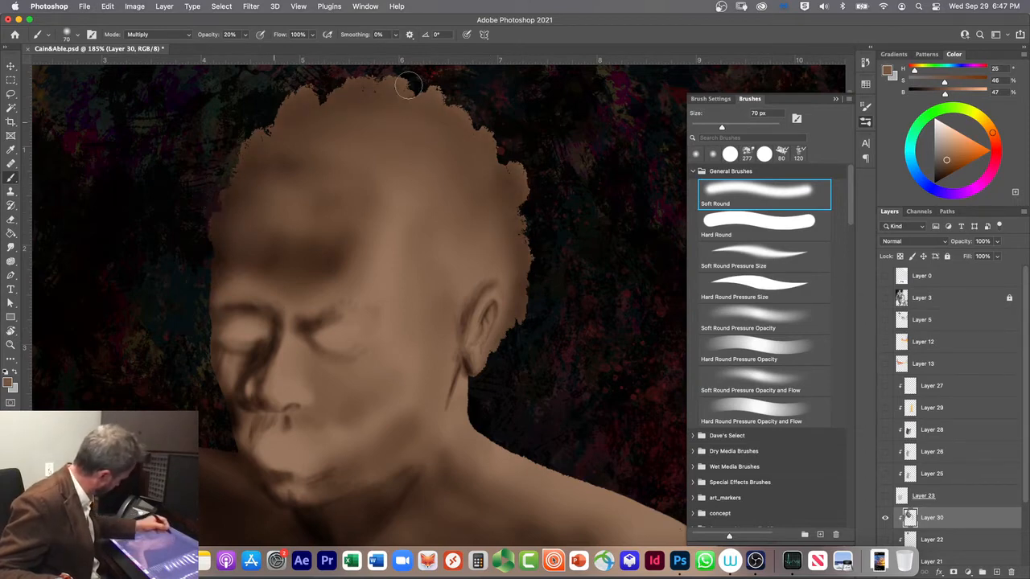
key(bracketright)
key(bracketright)
key(bracketright)
key(bracketright)
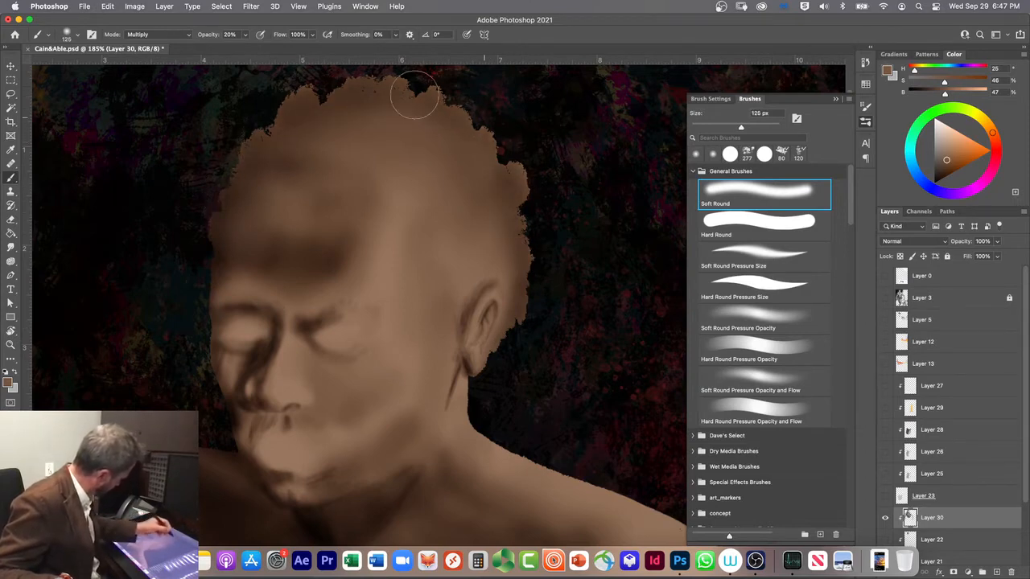
key(bracketleft)
key(bracketleft)
key(bracketleft)
key(bracketleft)
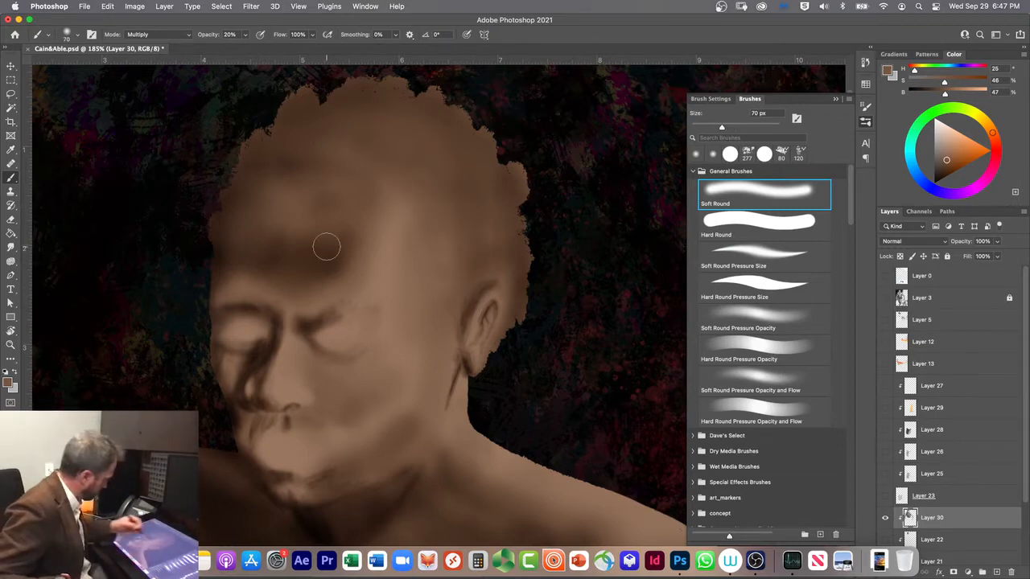
Step: Show Layer 3 and darken the temple hair in front of the ear with a 70 px Soft Round Pressure Size brush
right_click(239, 320)
click(886, 297)
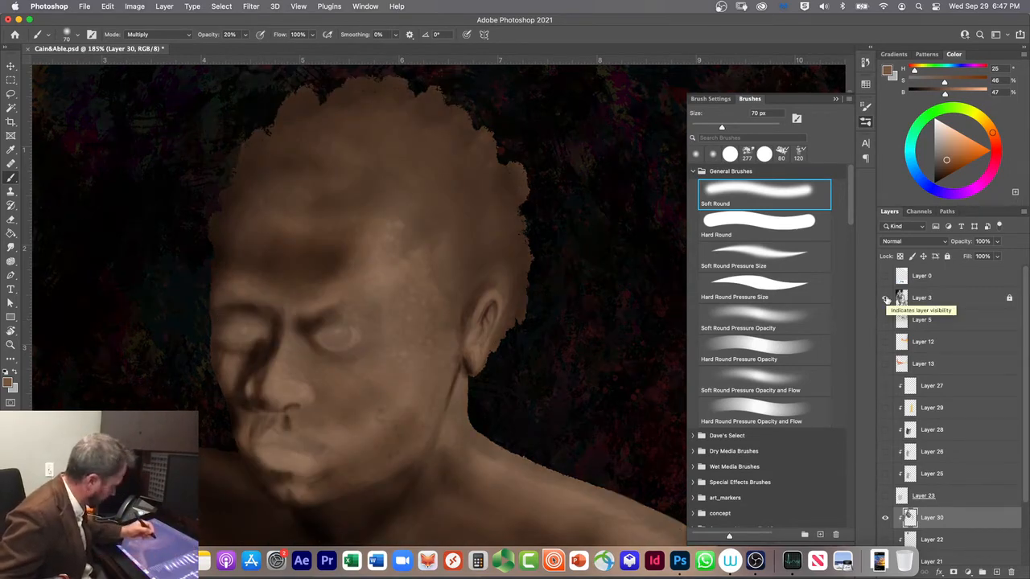
click(764, 256)
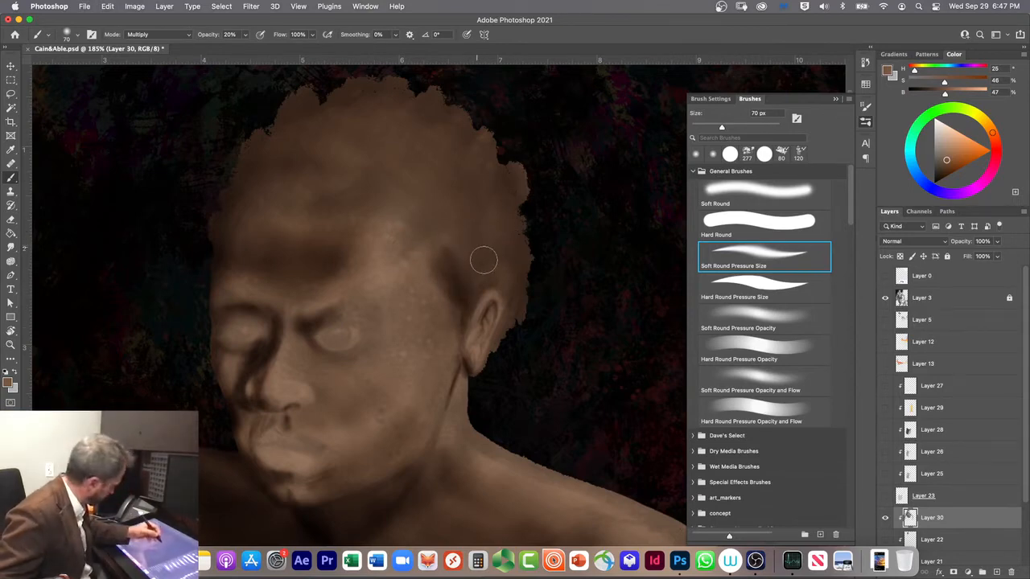
Step: Paint the curved hairline above the forehead with a 50 px Soft Round Pressure Size brush
key(bracketright)
key(bracketright)
key(bracketright)
key(bracketright)
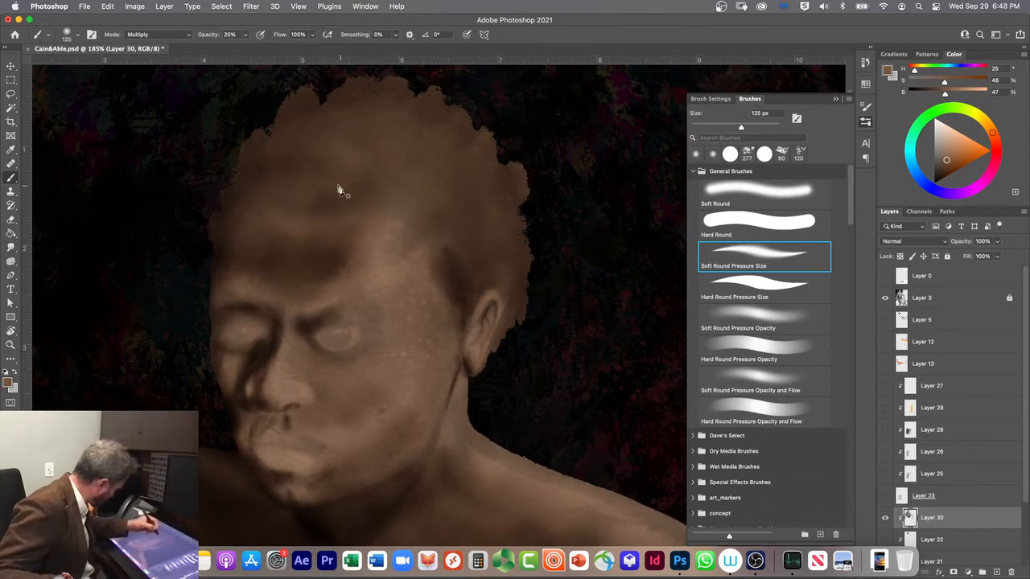
key(p)
key(b)
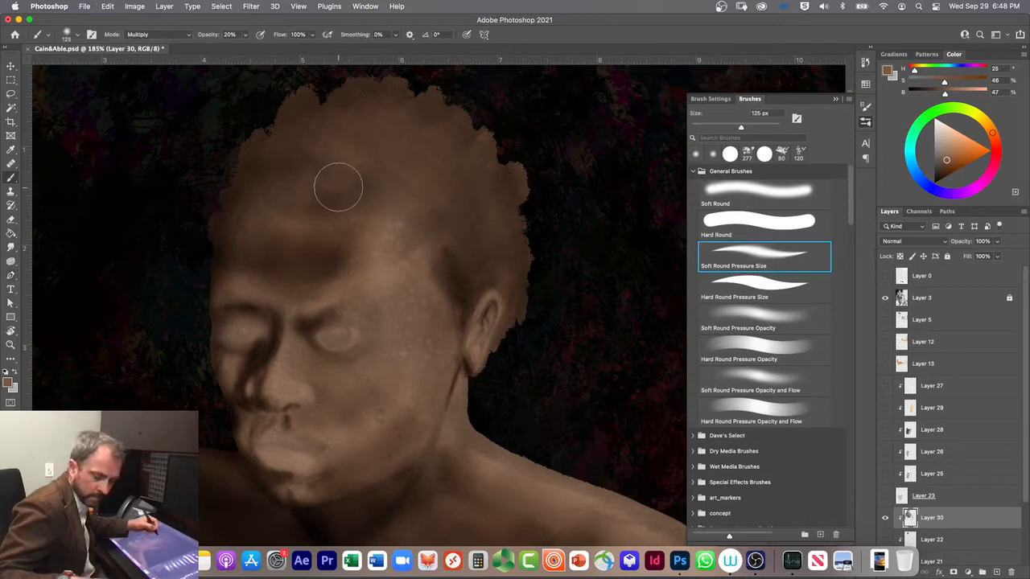
key(bracketleft)
key(bracketleft)
key(bracketleft)
key(bracketleft)
key(bracketleft)
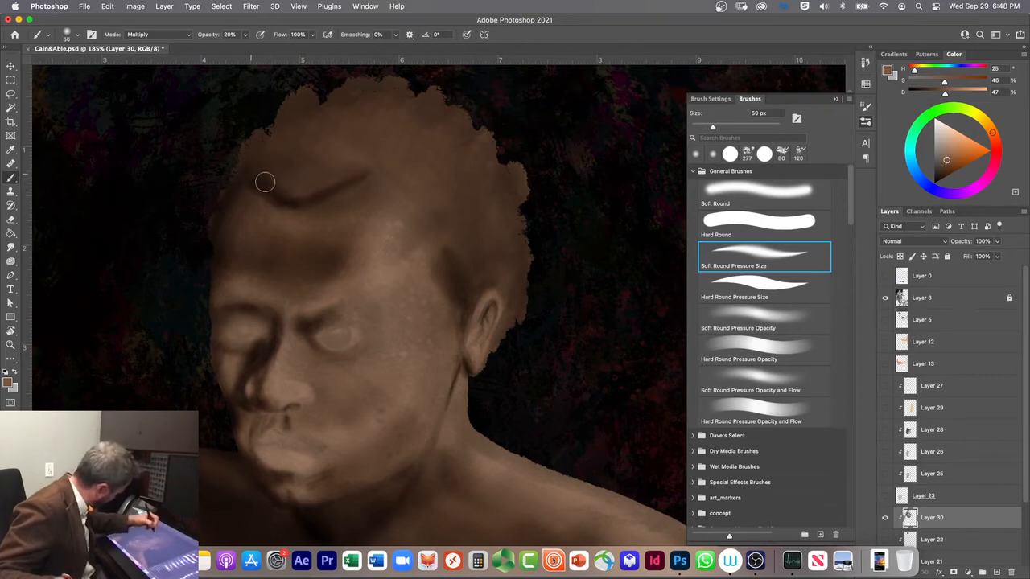
Step: Build up the hair shadow above the hairline with Soft Round at 80 px, and set the brush opacity to 50%
click(722, 183)
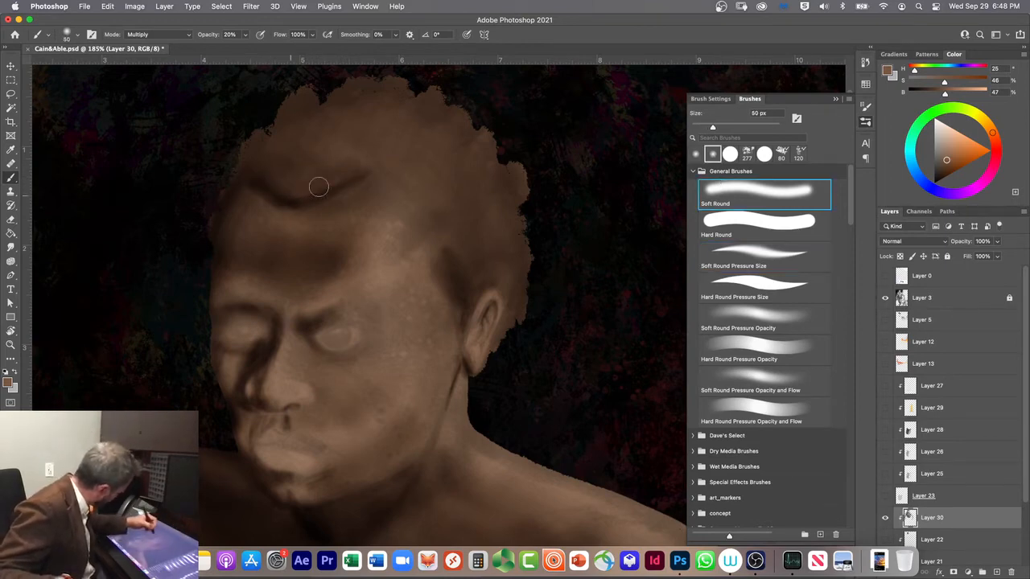
key(bracketright)
key(bracketright)
key(bracketright)
mouse_move(293, 189)
mouse_down()
mouse_move(212, 143)
mouse_move(267, 138)
mouse_move(239, 148)
mouse_move(253, 159)
mouse_up()
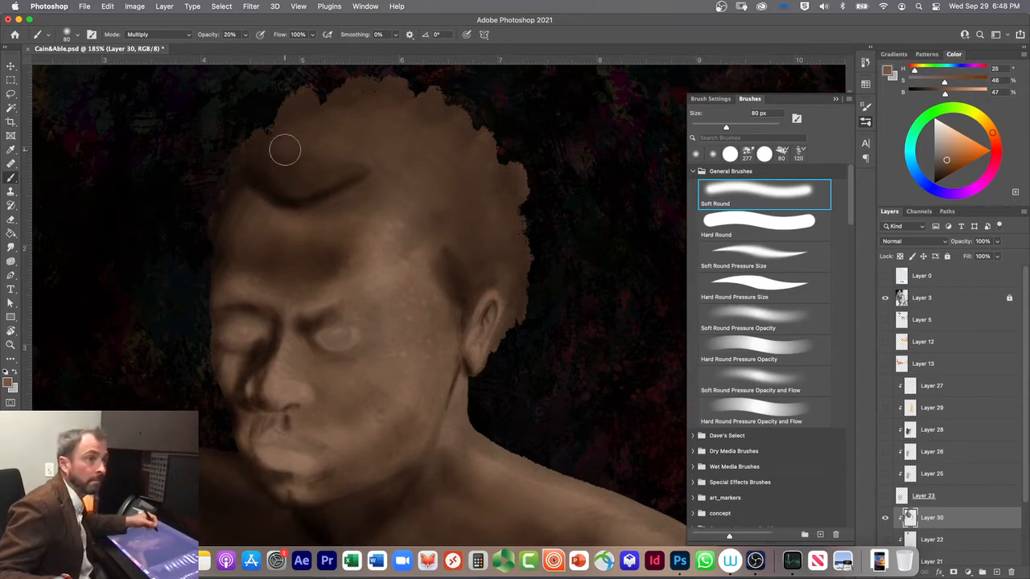
mouse_move(351, 138)
mouse_down()
mouse_move(318, 181)
mouse_move(341, 149)
mouse_move(315, 162)
mouse_move(306, 139)
mouse_move(292, 165)
mouse_move(257, 130)
mouse_up()
key(5)
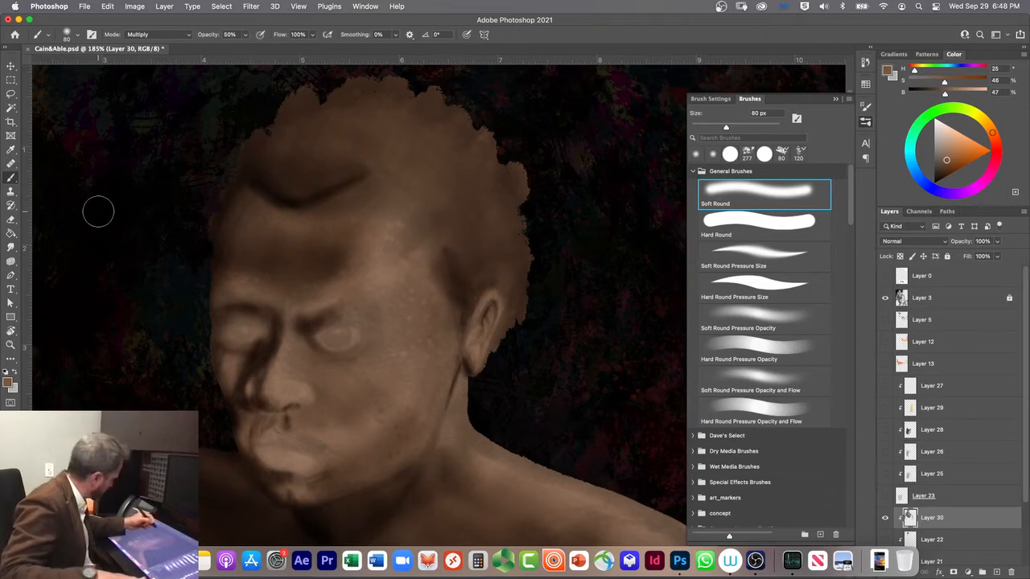
Step: Darken the hair above the forehead, at the temple and across the crown with Soft Round at 80 and 125 px
mouse_move(331, 158)
mouse_down()
mouse_move(280, 171)
mouse_move(329, 140)
mouse_up()
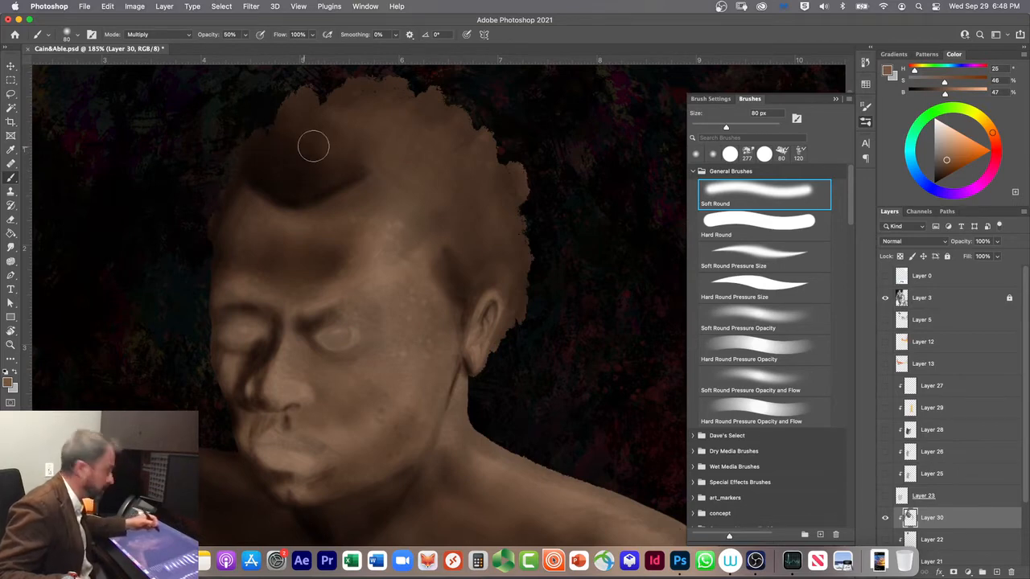
mouse_move(492, 207)
mouse_down()
mouse_move(453, 202)
mouse_move(390, 167)
mouse_move(361, 167)
mouse_move(409, 164)
mouse_move(353, 161)
mouse_move(387, 165)
mouse_move(460, 217)
mouse_move(500, 219)
mouse_move(461, 231)
mouse_move(474, 277)
mouse_move(462, 200)
mouse_move(474, 267)
mouse_move(484, 266)
mouse_move(478, 205)
mouse_move(474, 242)
mouse_up()
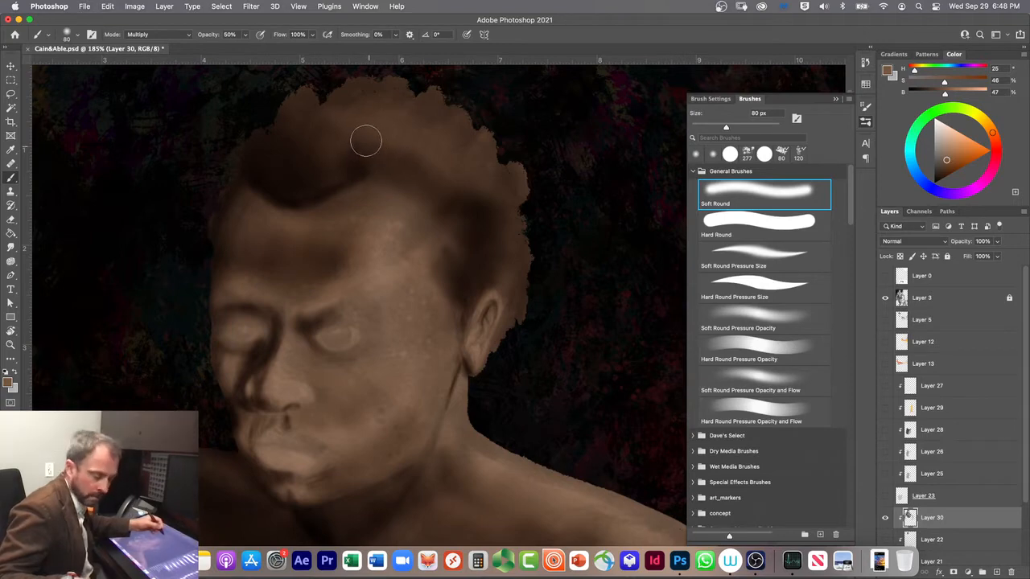
mouse_move(273, 111)
mouse_down()
mouse_move(340, 86)
mouse_move(424, 91)
mouse_move(438, 117)
mouse_up()
key(bracketright)
key(bracketright)
key(bracketright)
key(bracketright)
mouse_move(231, 133)
mouse_down()
mouse_move(399, 117)
mouse_move(514, 153)
mouse_move(408, 127)
mouse_move(289, 129)
mouse_move(388, 135)
mouse_move(302, 120)
mouse_move(249, 128)
mouse_move(388, 148)
mouse_move(442, 168)
mouse_move(319, 131)
mouse_move(241, 144)
mouse_move(317, 153)
mouse_move(161, 138)
mouse_move(253, 156)
mouse_move(370, 129)
mouse_move(287, 163)
mouse_move(346, 158)
mouse_up()
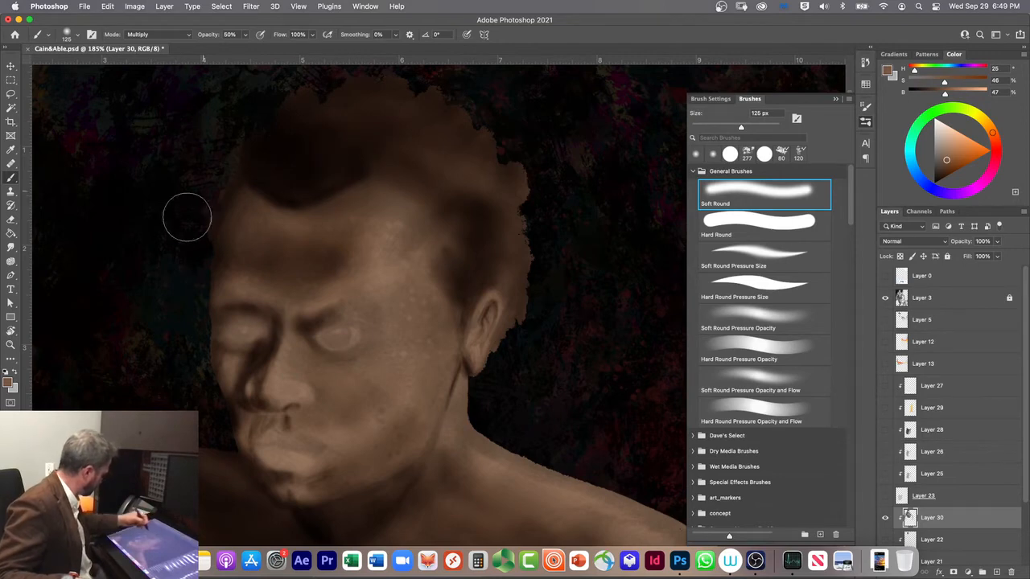
Step: Shade the far cheek at 125 px and the near side of the nose below the inner eye at 25 and 40 px
drag(234, 380, 246, 407)
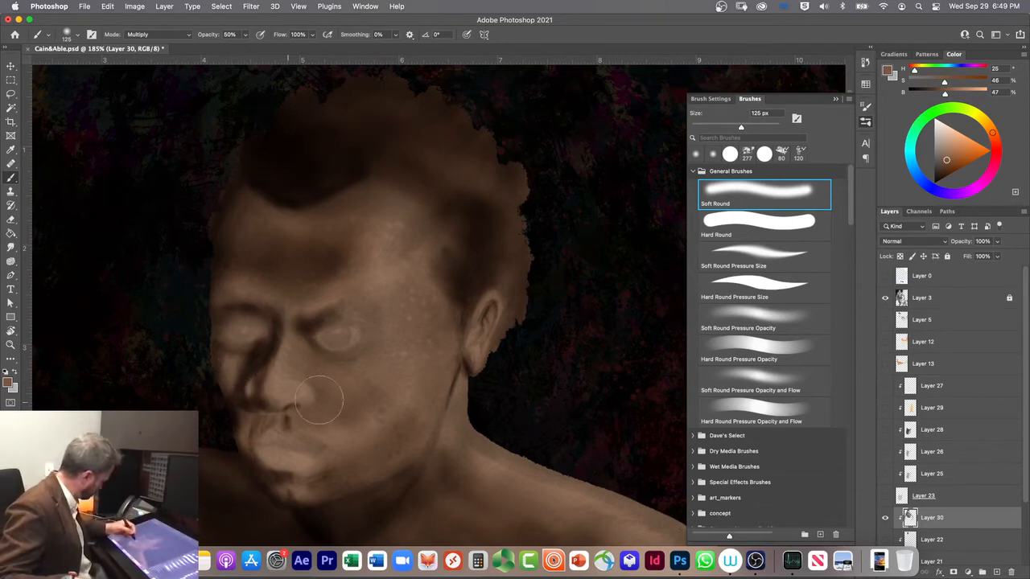
key(p)
key(b)
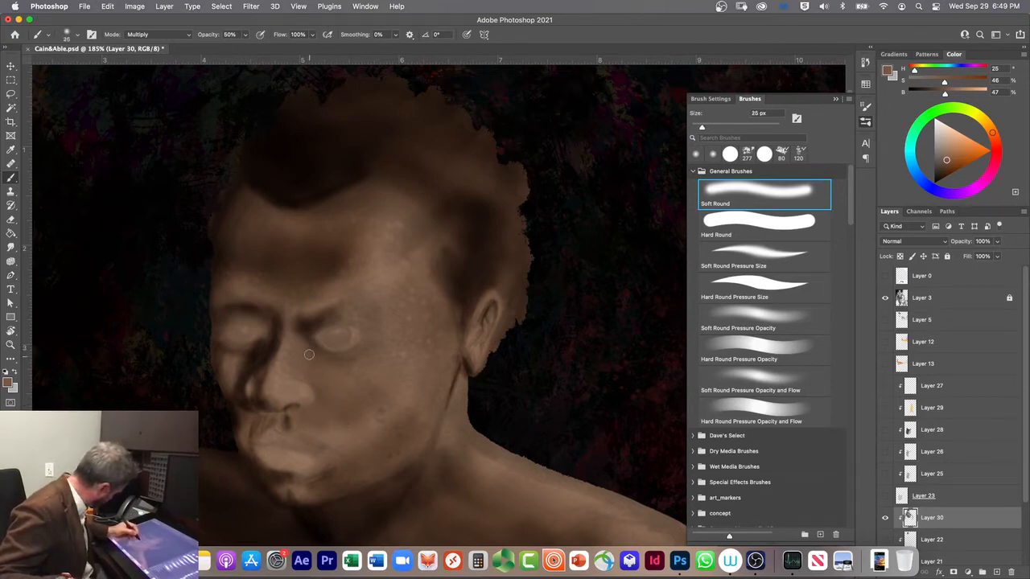
drag(305, 347, 328, 375)
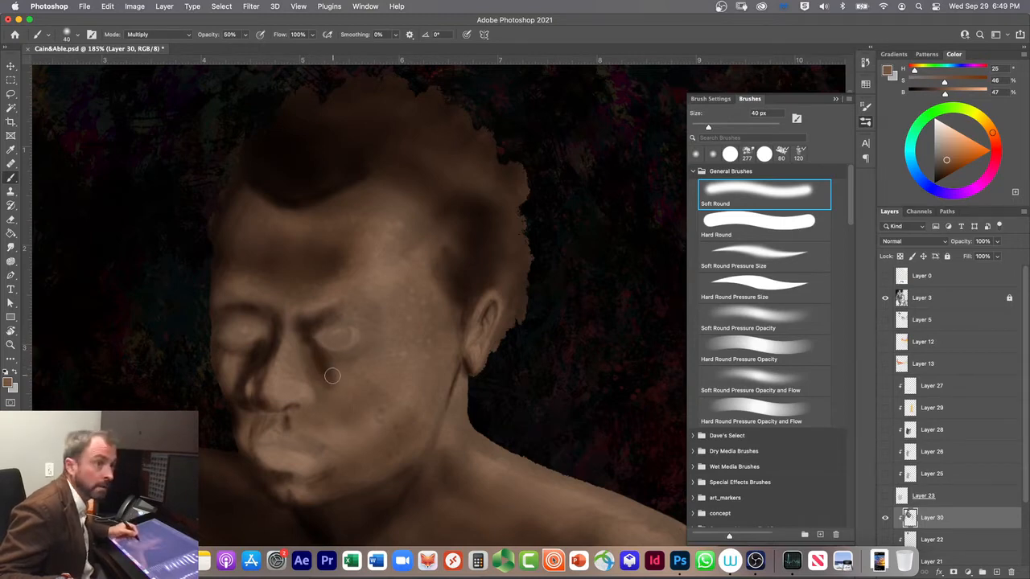
Step: Shade the cheek beside the nose and below the near eye with a 70 px Soft Round brush at 20% opacity
key(bracketright)
key(bracketright)
key(bracketright)
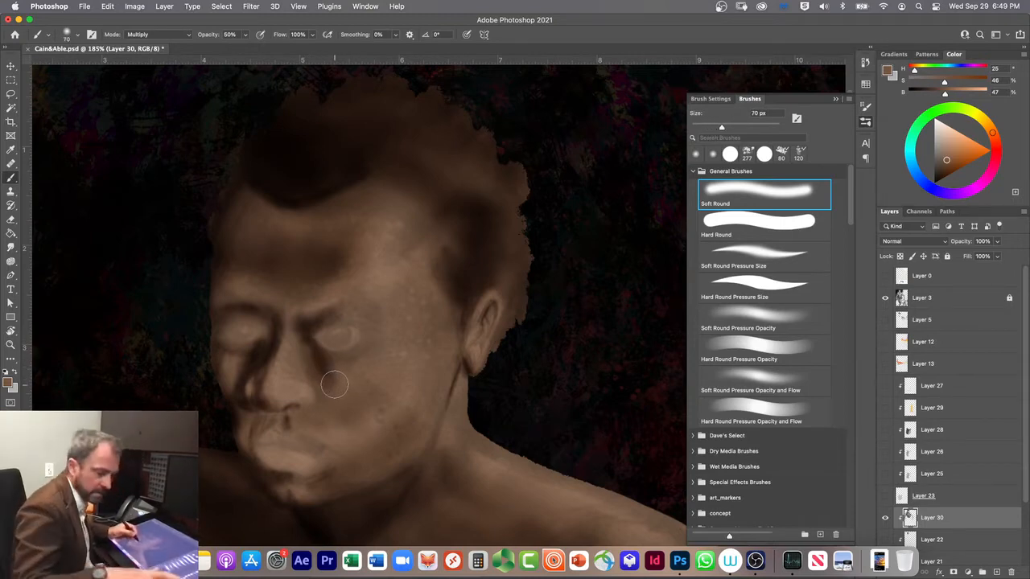
key(2)
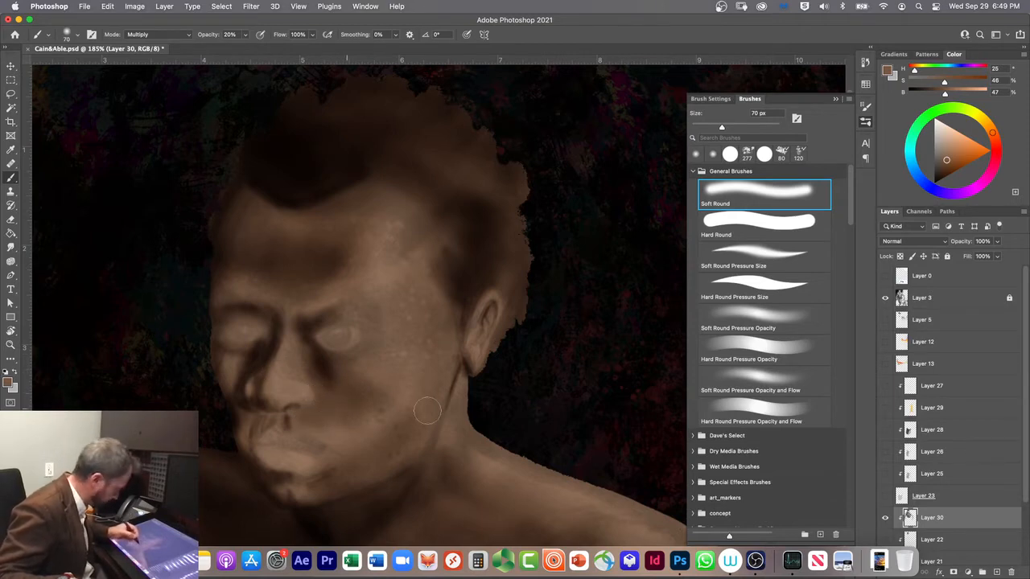
click(727, 257)
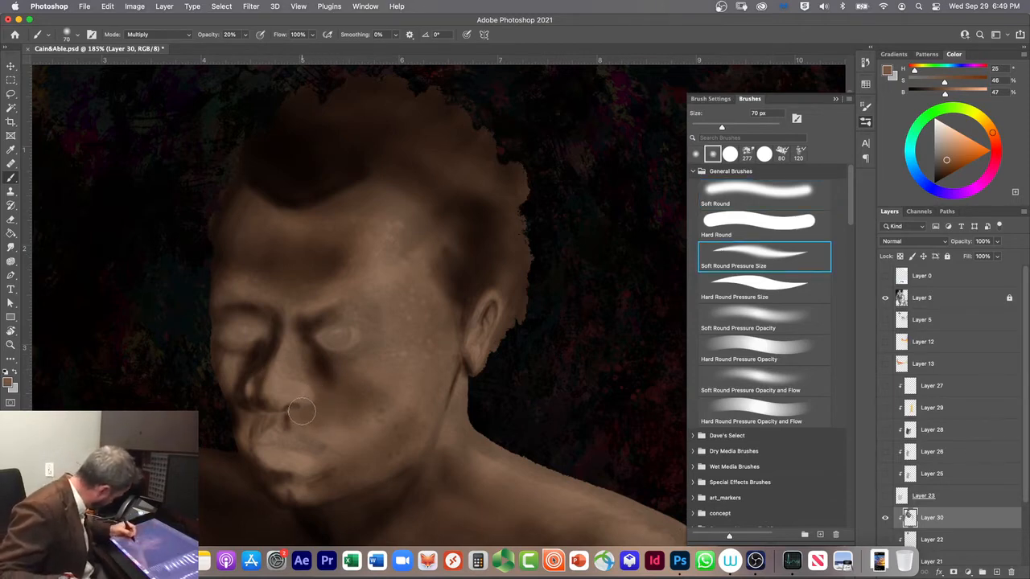
drag(306, 417, 309, 419)
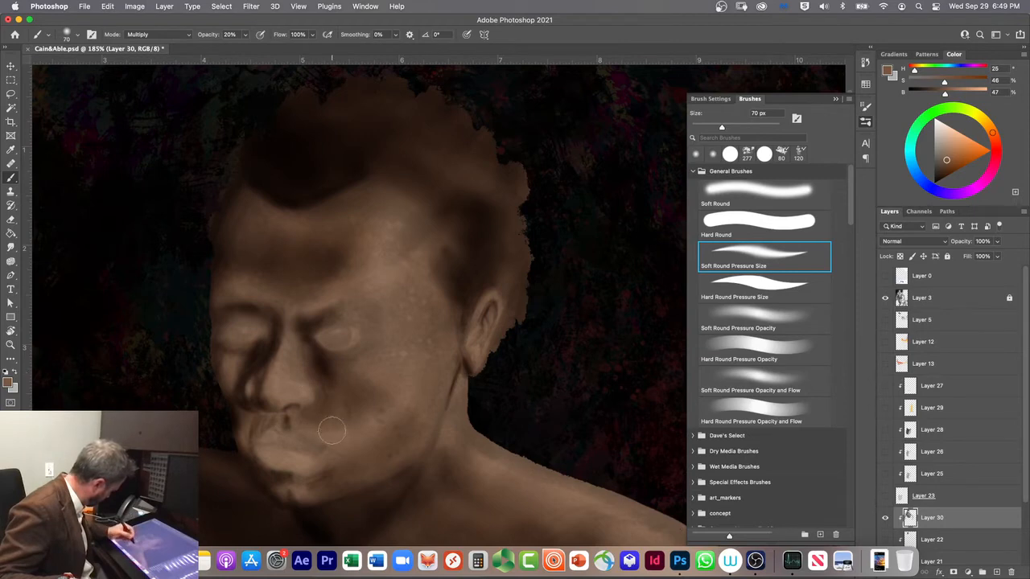
key(super+z)
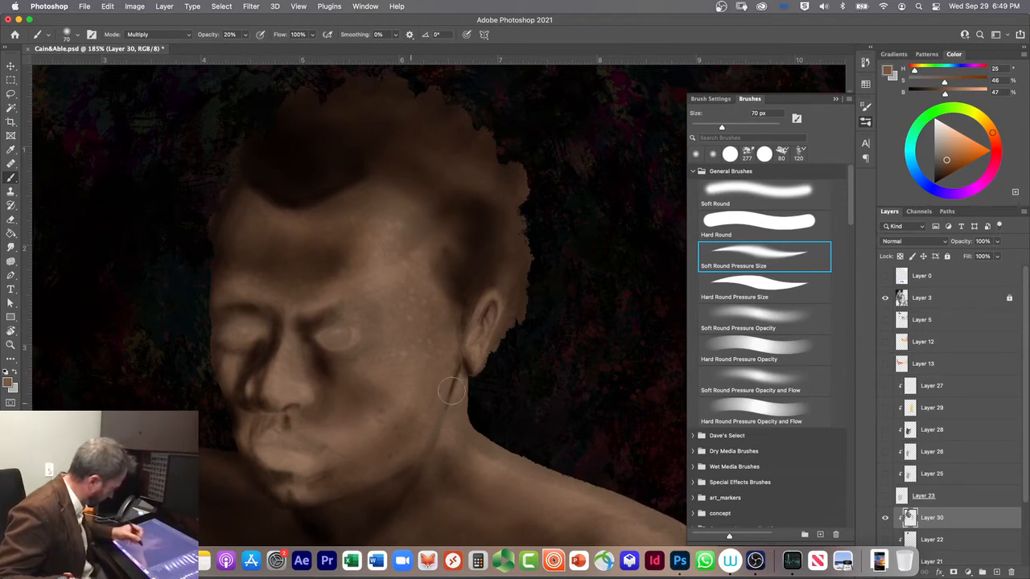
Step: Darken around the near eye socket at 70 px, using Soft Round for soft tone and Soft Round Pressure Size for the lid edges
click(756, 192)
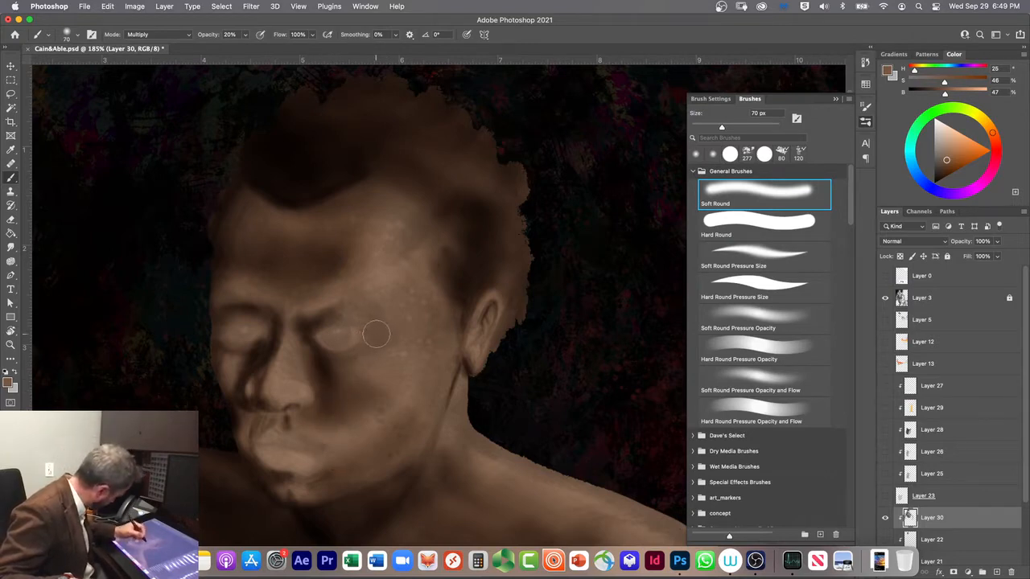
click(723, 249)
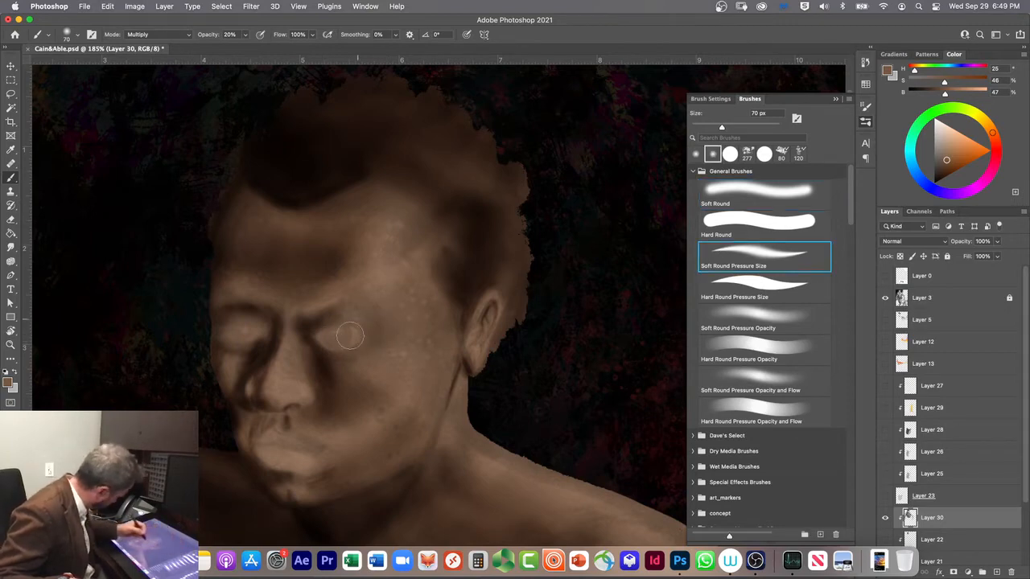
mouse_move(327, 319)
mouse_down()
mouse_move(394, 327)
mouse_move(351, 317)
mouse_move(377, 329)
mouse_move(310, 329)
mouse_move(342, 351)
mouse_up()
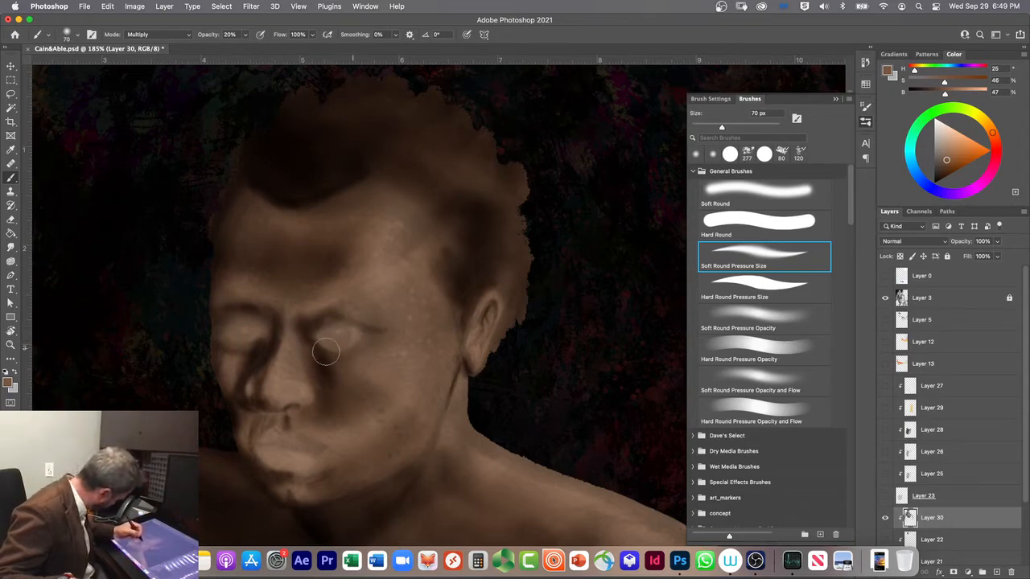
Step: Shade below the near cheekbone and along the side of the cheek with Soft Round Pressure Size and Soft Round at 70 px
mouse_move(332, 413)
mouse_down()
mouse_move(420, 378)
mouse_move(432, 361)
mouse_move(414, 384)
mouse_move(386, 401)
mouse_move(357, 402)
mouse_move(384, 372)
mouse_move(429, 360)
mouse_move(431, 350)
mouse_move(417, 389)
mouse_move(413, 370)
mouse_move(354, 348)
mouse_move(358, 451)
mouse_move(331, 492)
mouse_move(431, 356)
mouse_move(430, 384)
mouse_move(348, 429)
mouse_move(374, 409)
mouse_up()
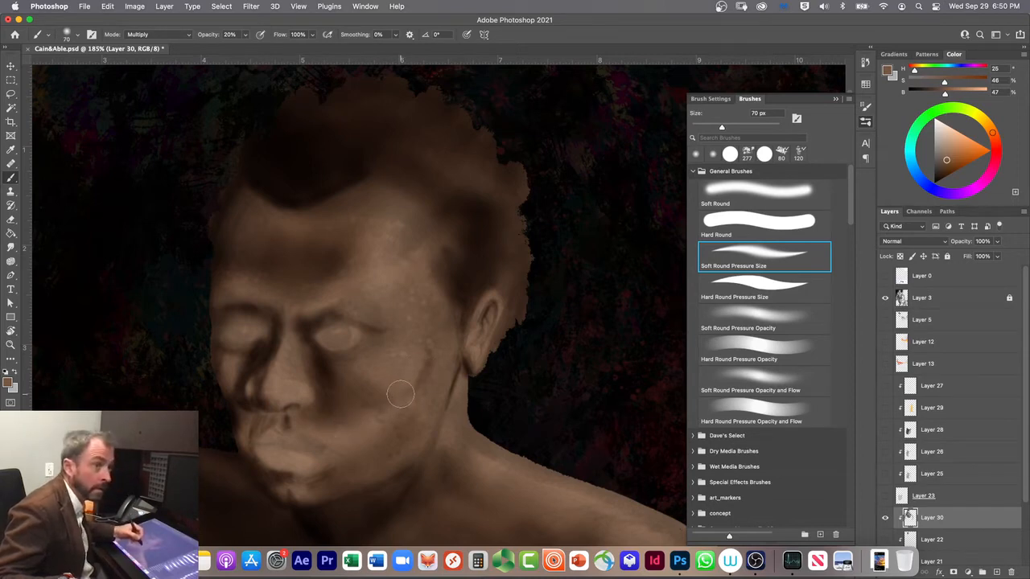
click(750, 195)
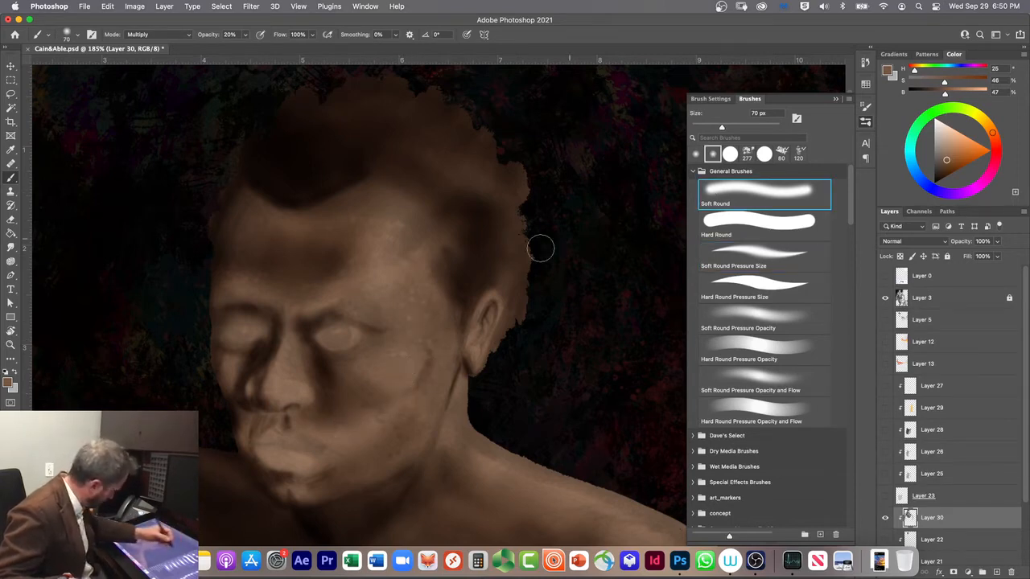
mouse_move(444, 316)
mouse_down()
mouse_move(444, 363)
mouse_move(423, 402)
mouse_up()
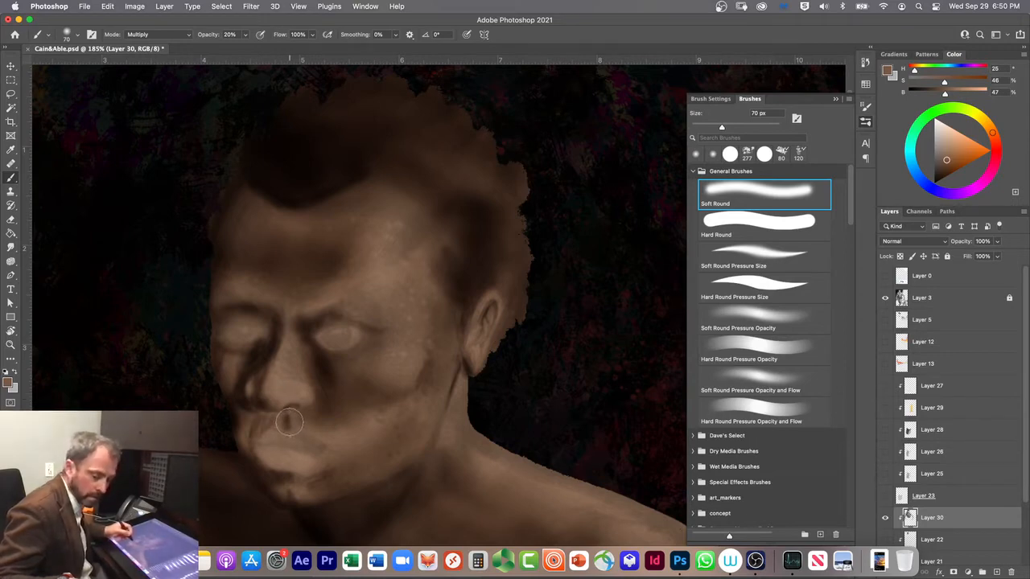
Step: Shade the underside and tip of the nose with Soft Round, using brush sizes of 10 and 30 px
key(bracketleft)
key(bracketleft)
key(bracketleft)
key(bracketleft)
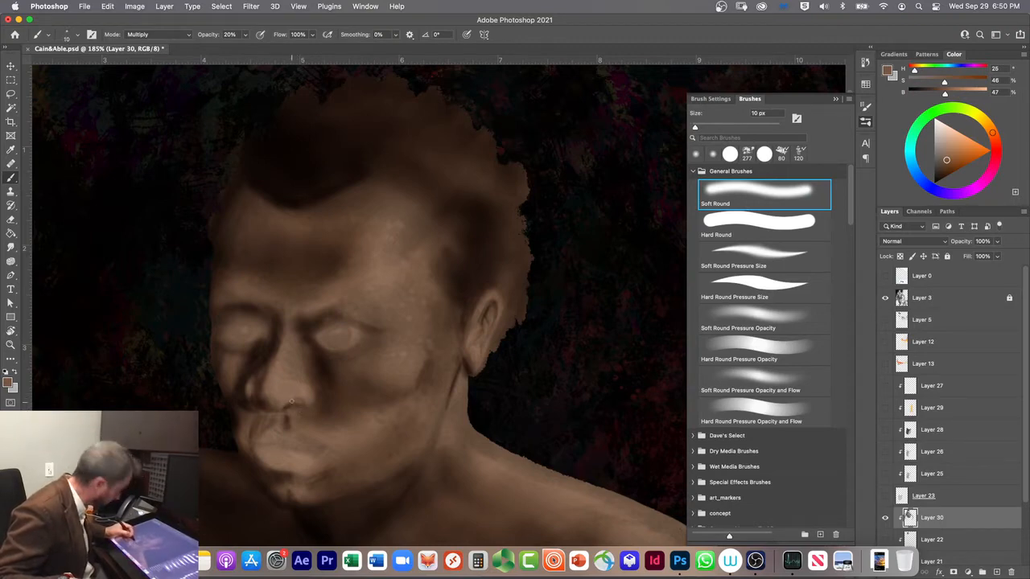
drag(292, 403, 284, 406)
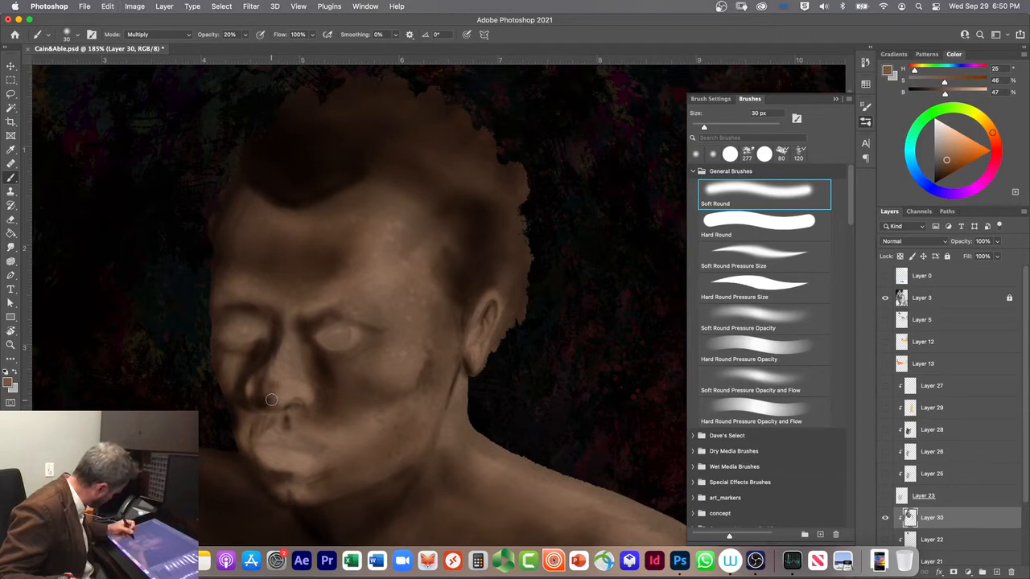
Step: Undo the latest strokes on the nose and reshade its tip with the 30 px brush
key(super+z)
key(super+z)
key(super+z)
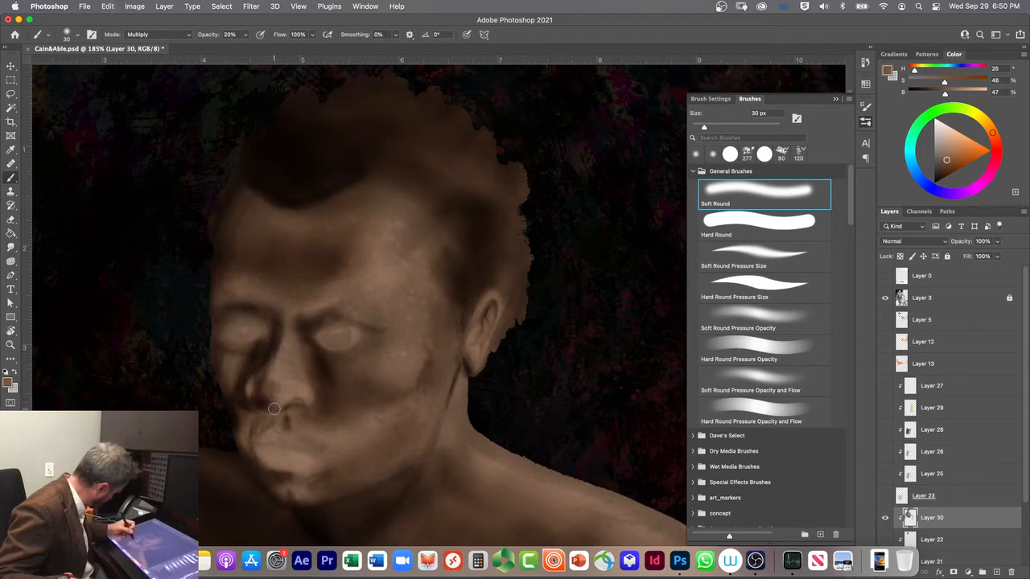
key(super+z)
key(super+z)
key(super+z)
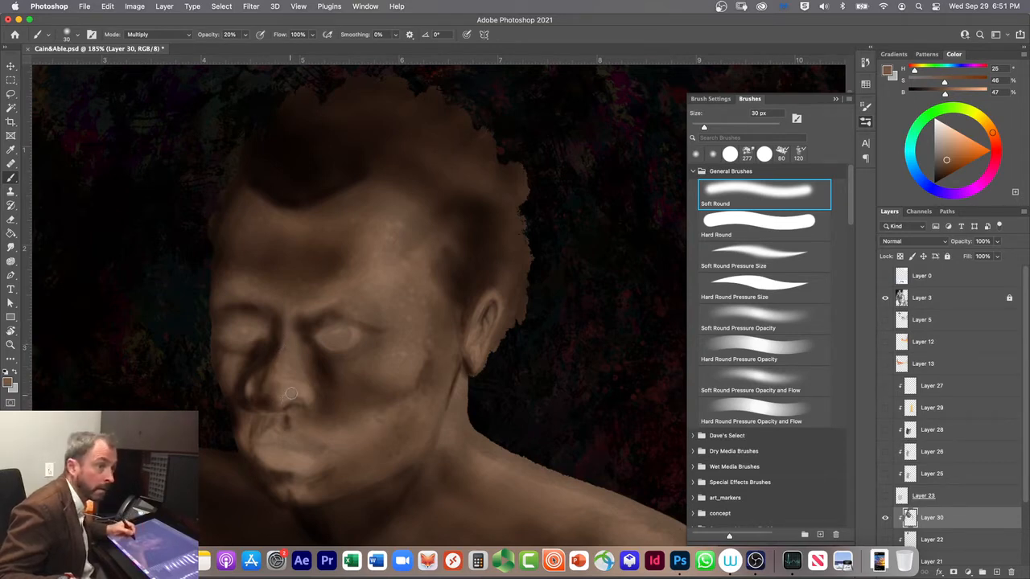
Step: Refine the nose tip and nostril with an 8 px brush and darken the bridge between the eyes at 20 px
key(bracketleft)
key(bracketleft)
key(bracketleft)
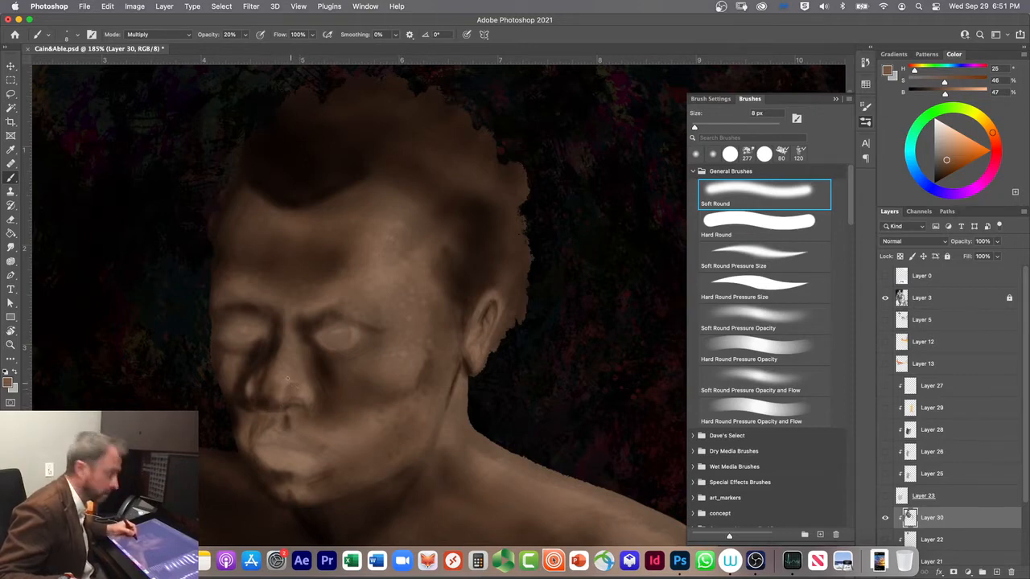
key(bracketright)
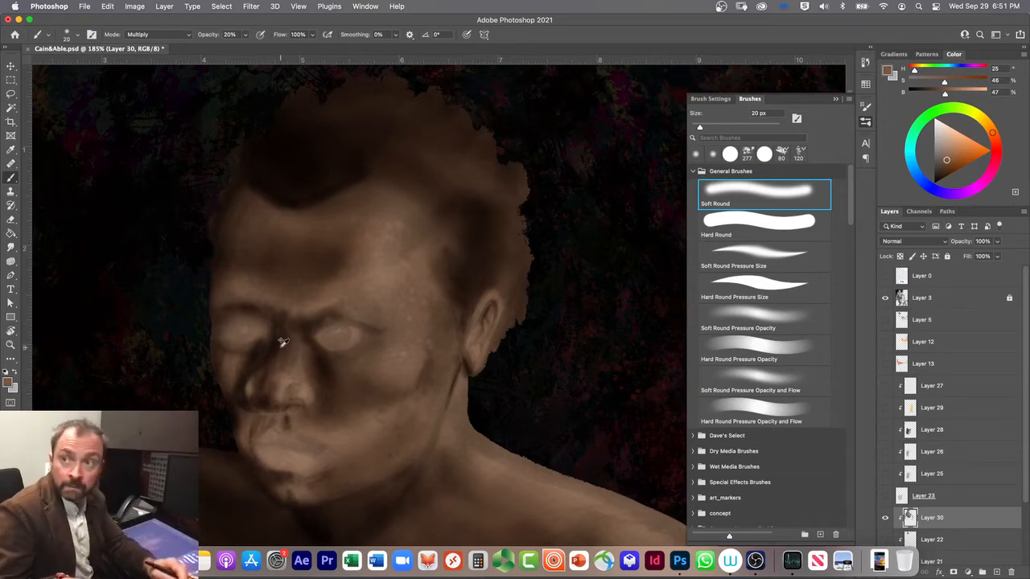
Step: Dismiss the on-screen keypad, lighten the nose area with a 20 px brush in Clear mode, and return the brush to Multiply
key(shift+alt+r)
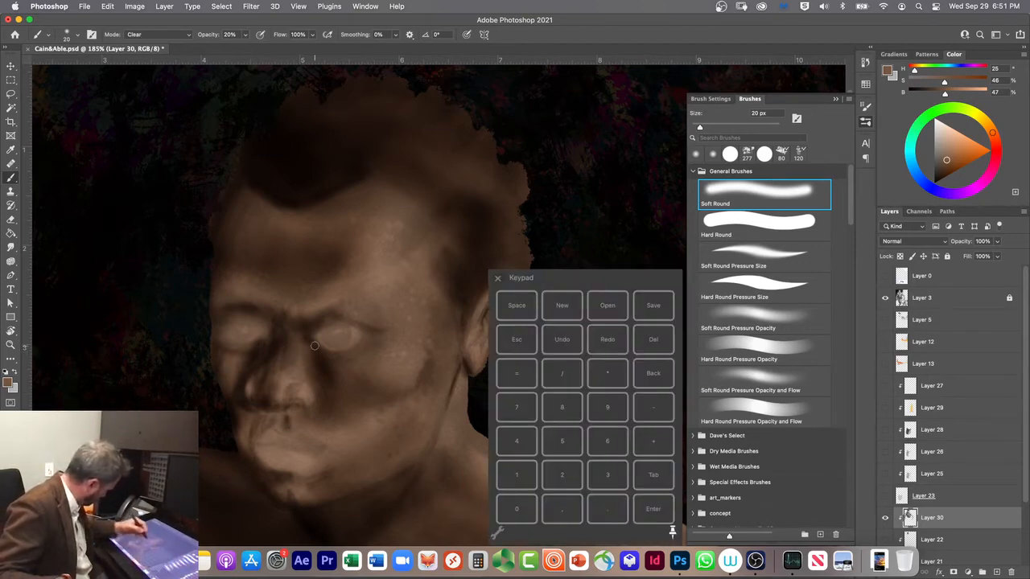
click(498, 279)
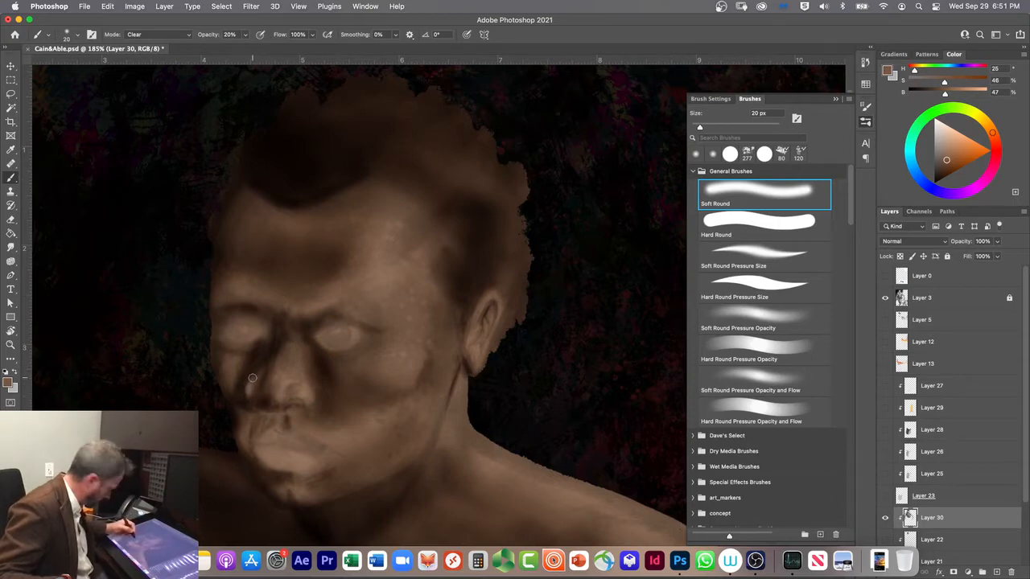
key(shift+alt+m)
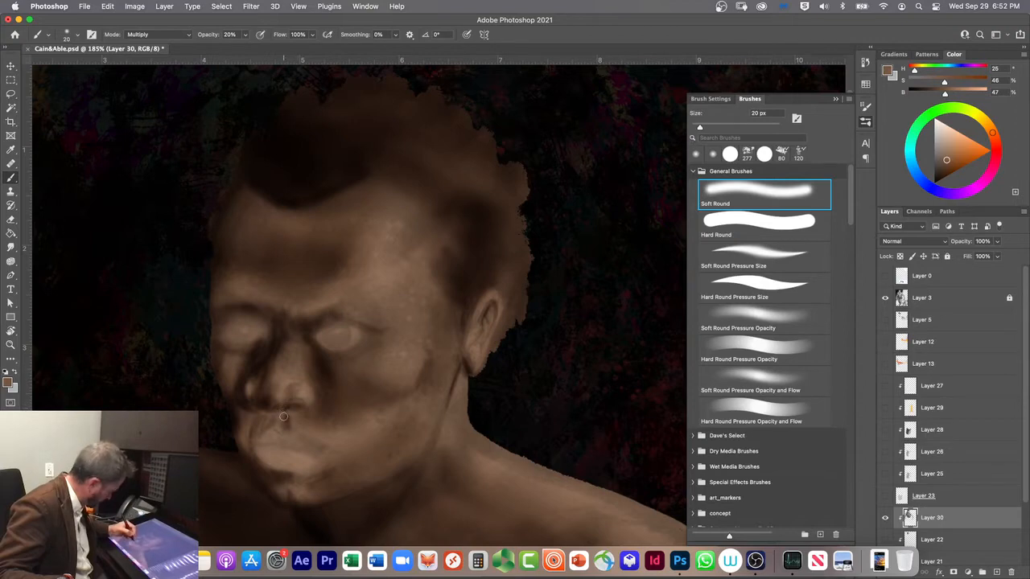
Step: Reduce the brush to 6 px and try fine dark strokes along the near nostril
key(bracketleft)
key(bracketleft)
key(bracketleft)
key(bracketleft)
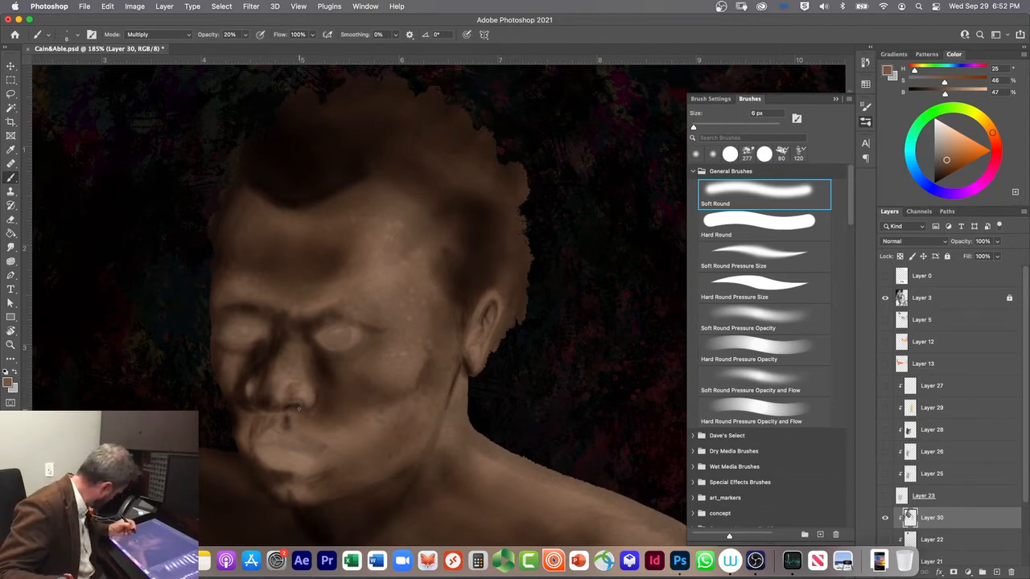
Step: Undo the trial strokes around the near nostril and repaint its wing and lower edge with the 6 px brush
key(super+z)
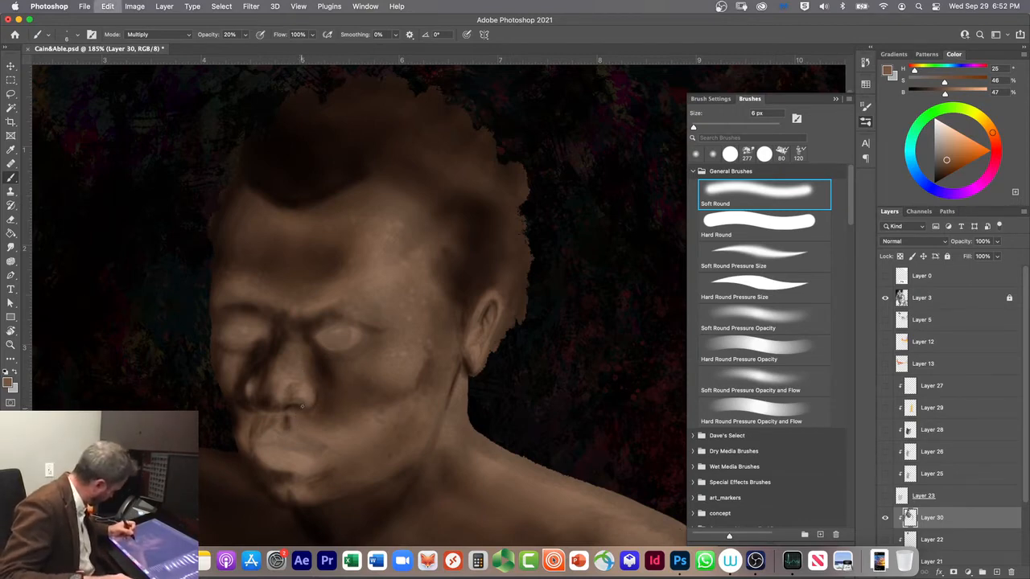
key(super+z)
key(super+z)
key(super+z)
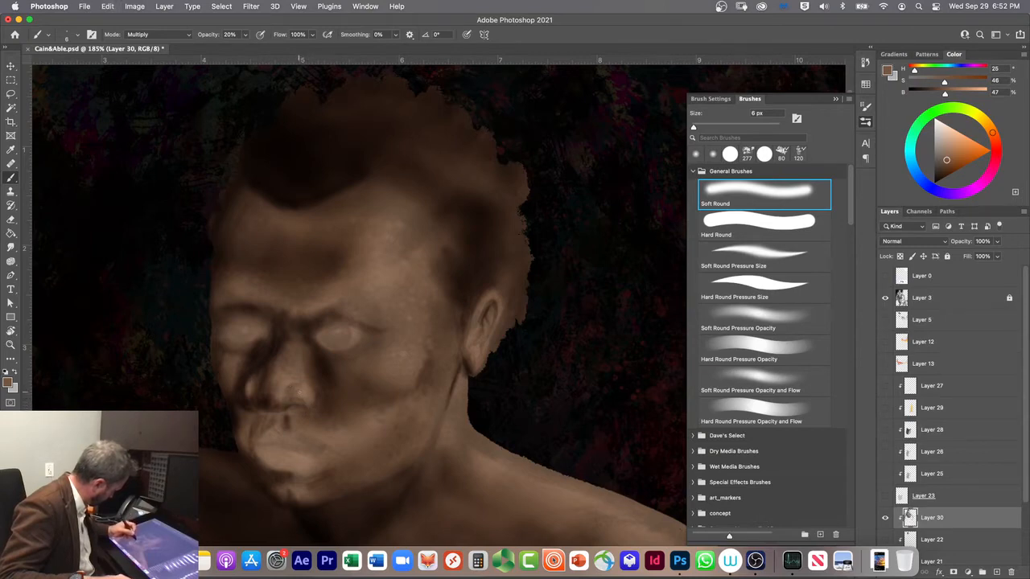
key(super+z)
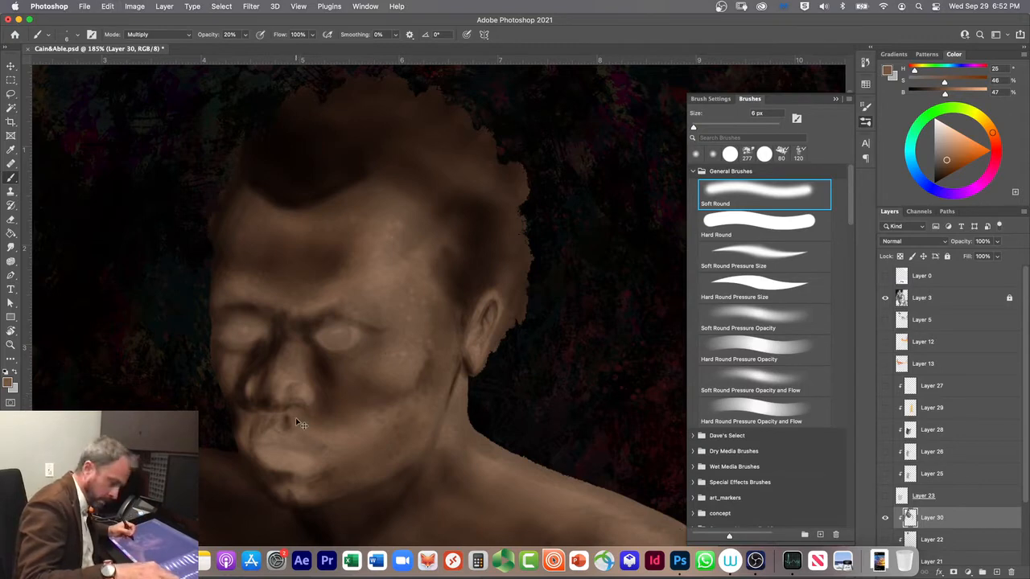
key(super+z)
key(super+z)
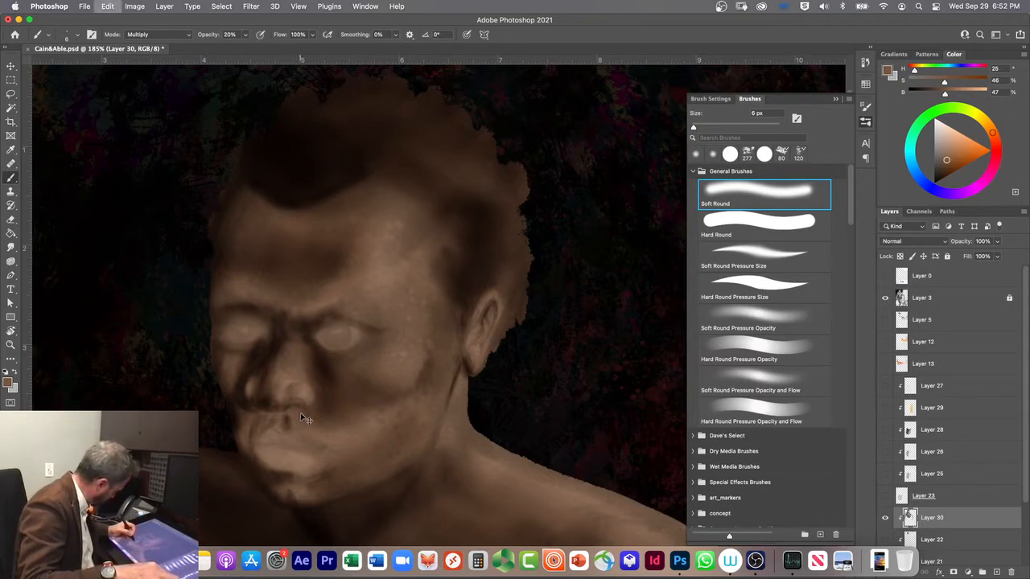
key(super+z)
key(super+z)
key(super+z)
key(super+z)
key(super+z)
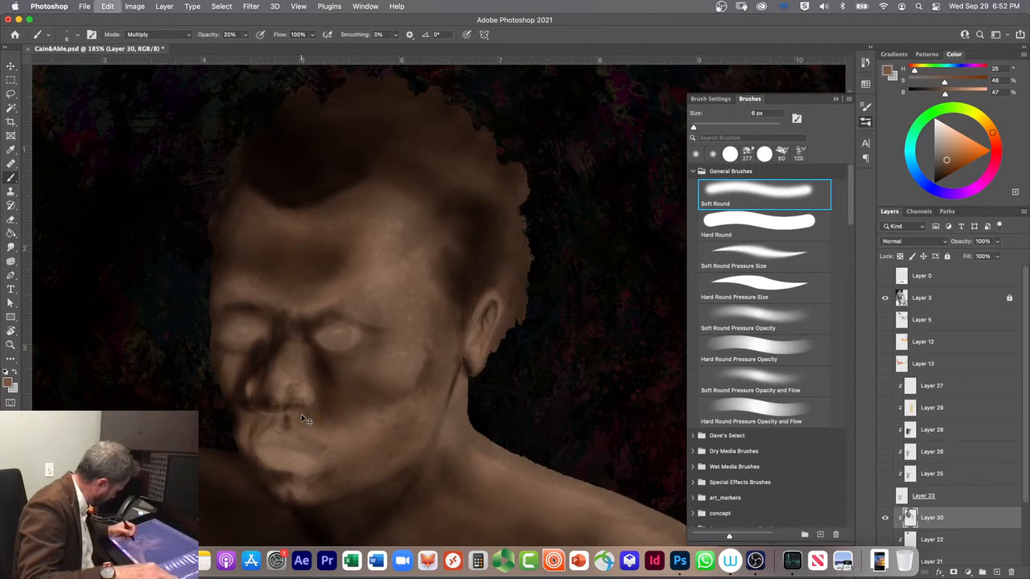
key(super+z)
key(super+z)
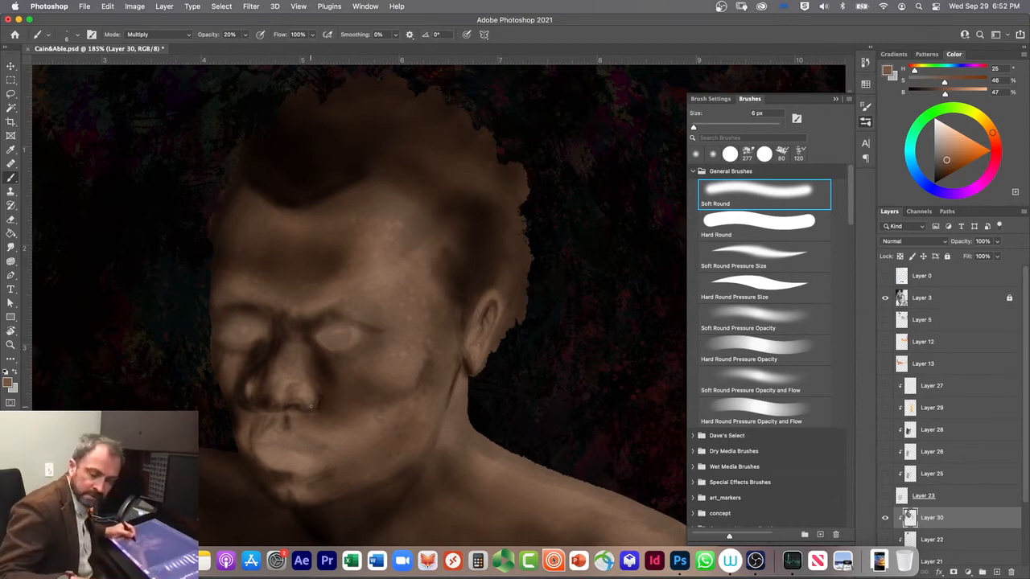
Step: Deepen the shadow beneath and beside the near nostril with Soft Round at 15 and 30 px
key(bracketright)
key(bracketright)
key(bracketright)
key(bracketright)
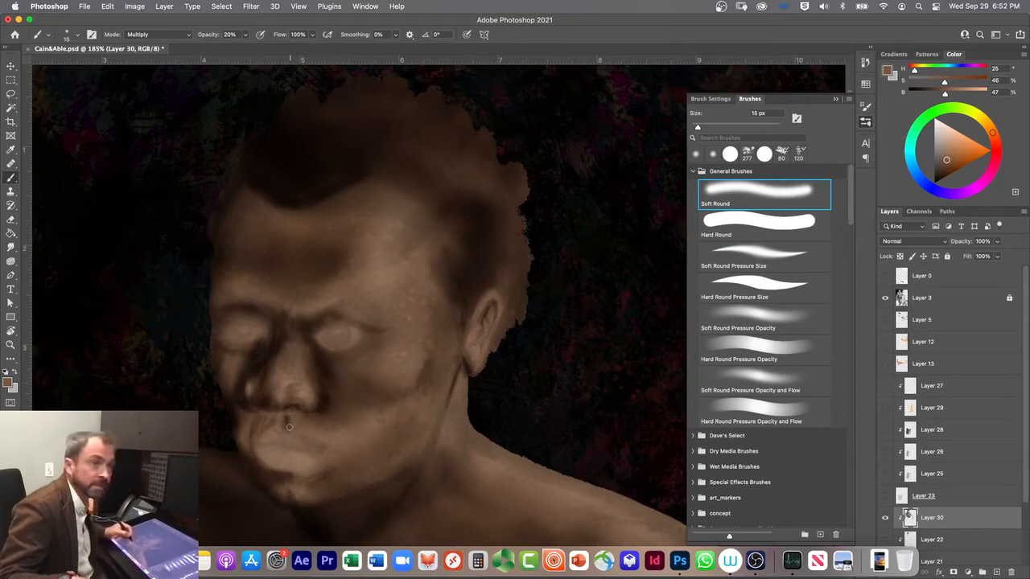
key(bracketright)
key(bracketright)
key(bracketright)
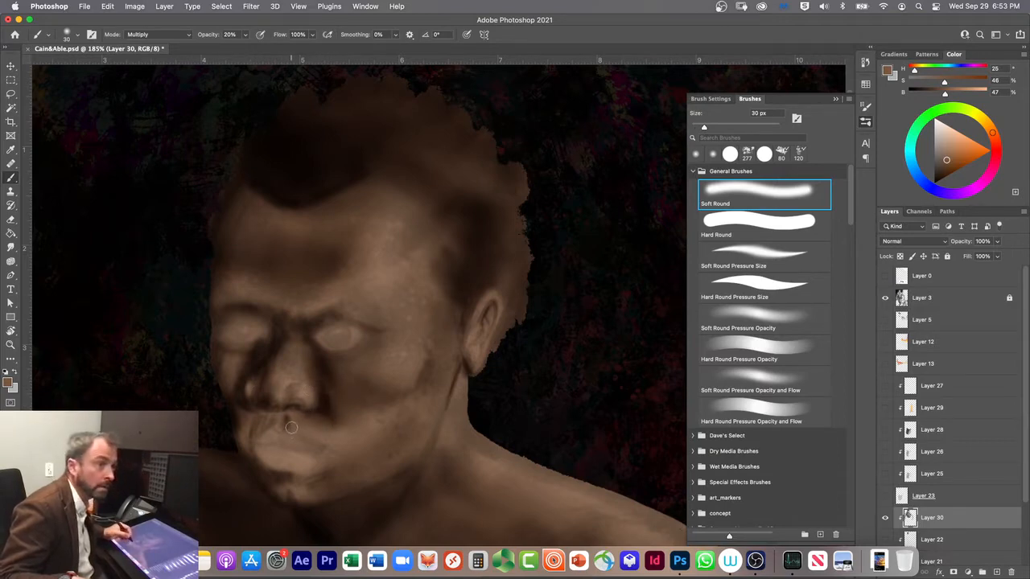
Step: Shade the philtrum, mouth corners and the area around the lips with Soft Round at 35, 20 and 40 px
key(bracketright)
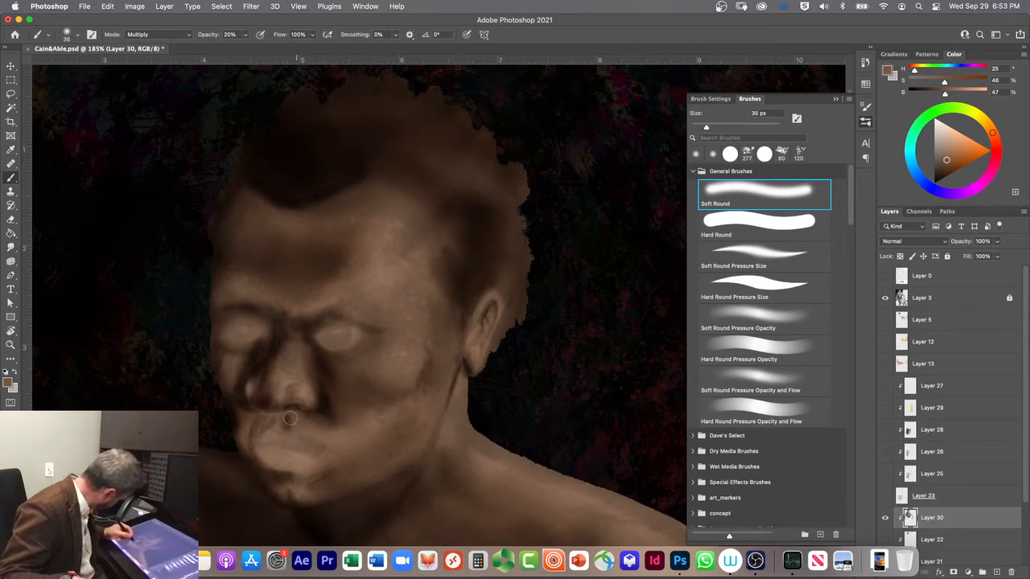
key(bracketleft)
key(bracketleft)
key(bracketleft)
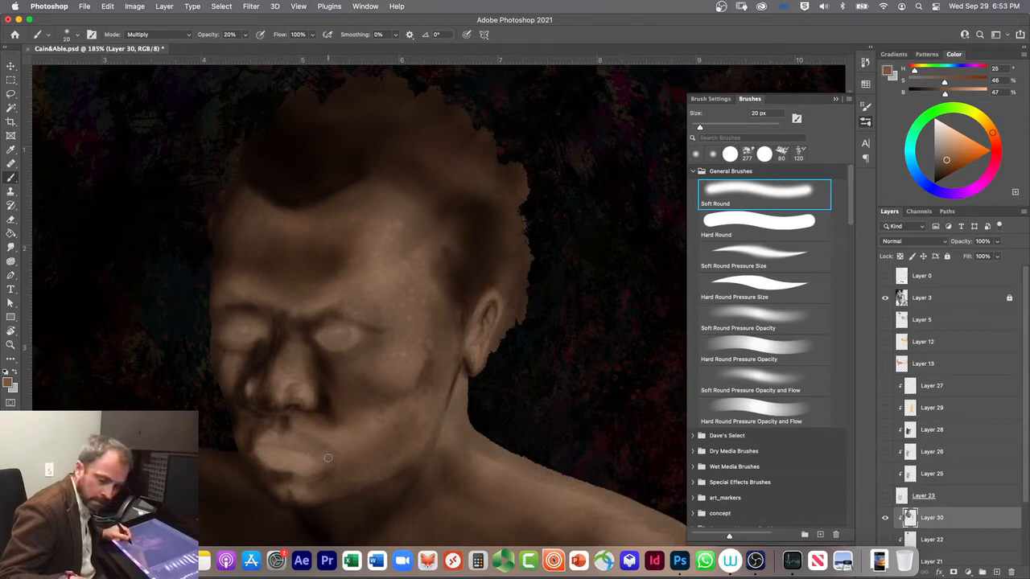
key(bracketright)
key(bracketright)
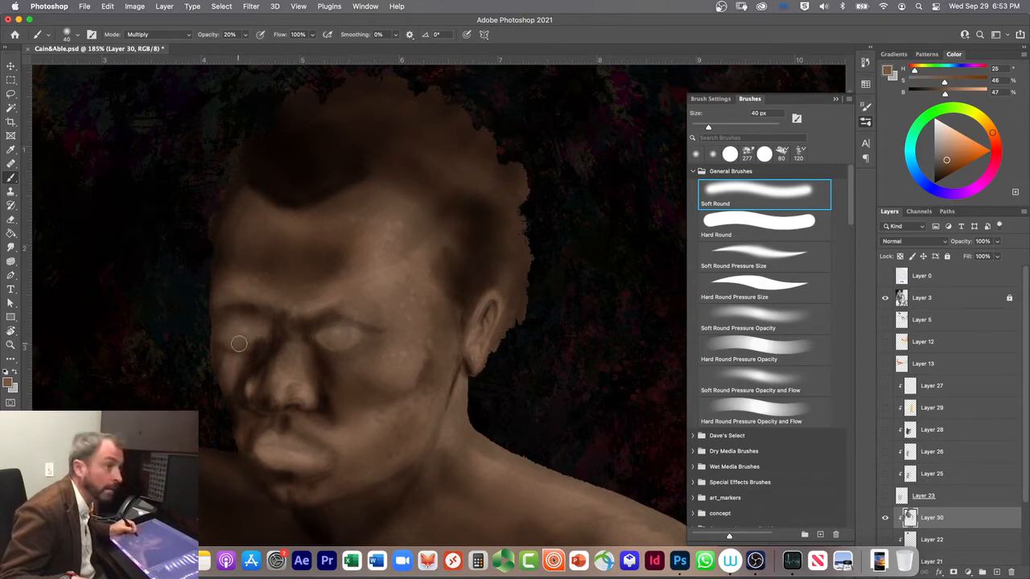
Step: Shade below the far eye with Soft Round Pressure Size, retouch the far cheek in Clear mode, and return the brush to Multiply
click(724, 252)
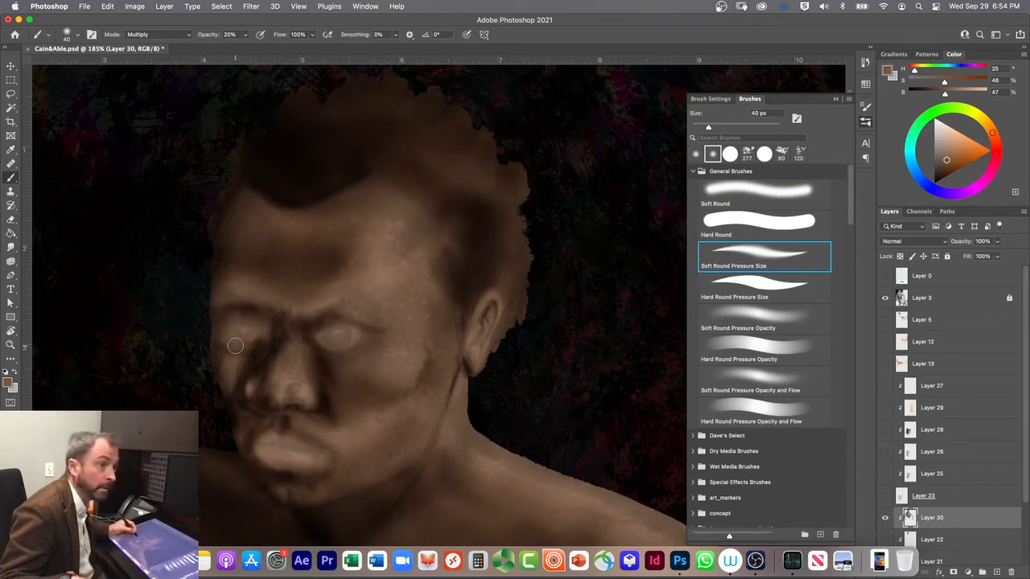
mouse_move(223, 333)
mouse_down()
mouse_move(269, 324)
mouse_move(238, 316)
mouse_move(237, 341)
mouse_move(269, 326)
mouse_move(243, 318)
mouse_move(239, 352)
mouse_move(260, 339)
mouse_move(203, 346)
mouse_move(231, 360)
mouse_move(236, 397)
mouse_move(223, 399)
mouse_move(219, 355)
mouse_up()
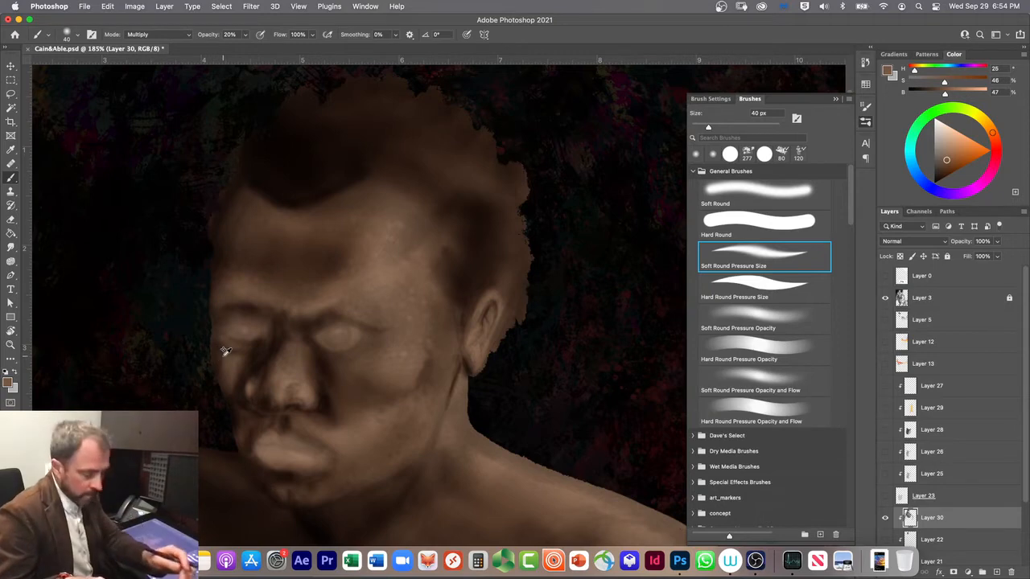
key(shift+alt+r)
right_click(244, 347)
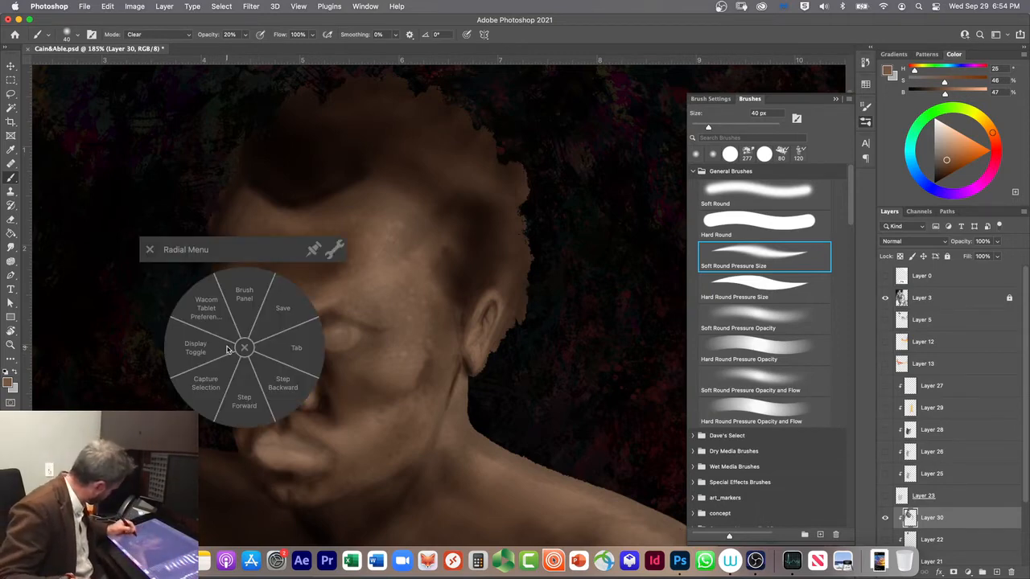
click(150, 250)
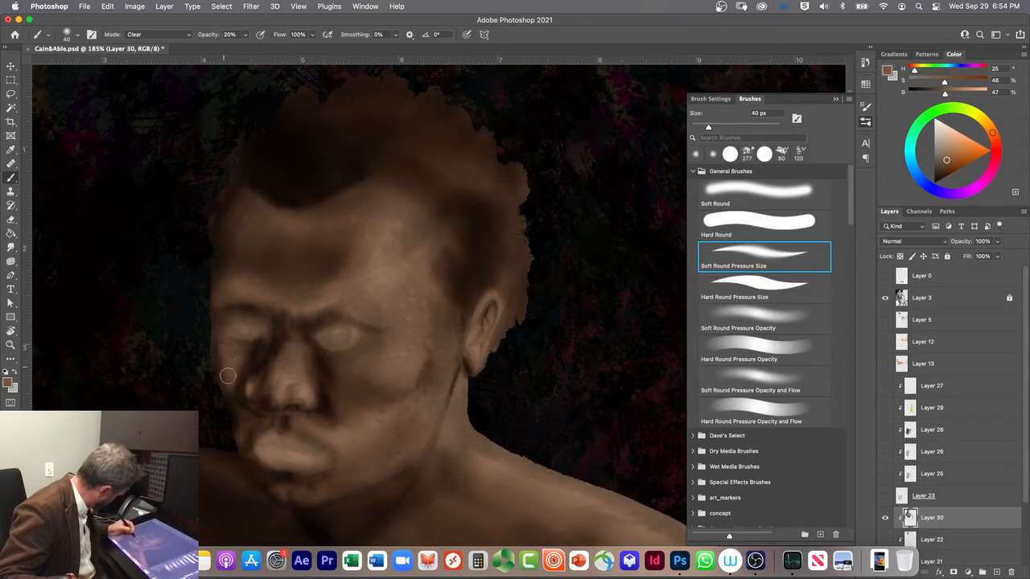
key(shift+alt+m)
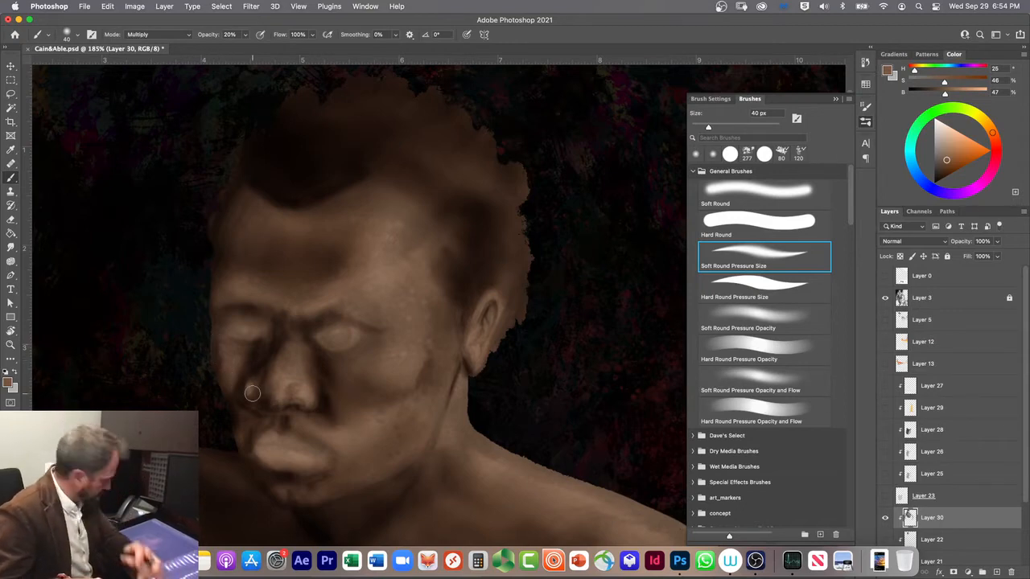
Step: Paint dark accents around the far eye and down the far edge of the face to the jaw with the 40 px brush
mouse_move(233, 353)
mouse_down()
mouse_move(235, 364)
mouse_move(223, 389)
mouse_move(237, 355)
mouse_move(224, 391)
mouse_move(217, 350)
mouse_up()
mouse_move(221, 392)
mouse_down()
mouse_move(224, 358)
mouse_move(227, 415)
mouse_move(214, 355)
mouse_move(217, 389)
mouse_move(210, 367)
mouse_move(212, 312)
mouse_move(221, 405)
mouse_move(249, 469)
mouse_up()
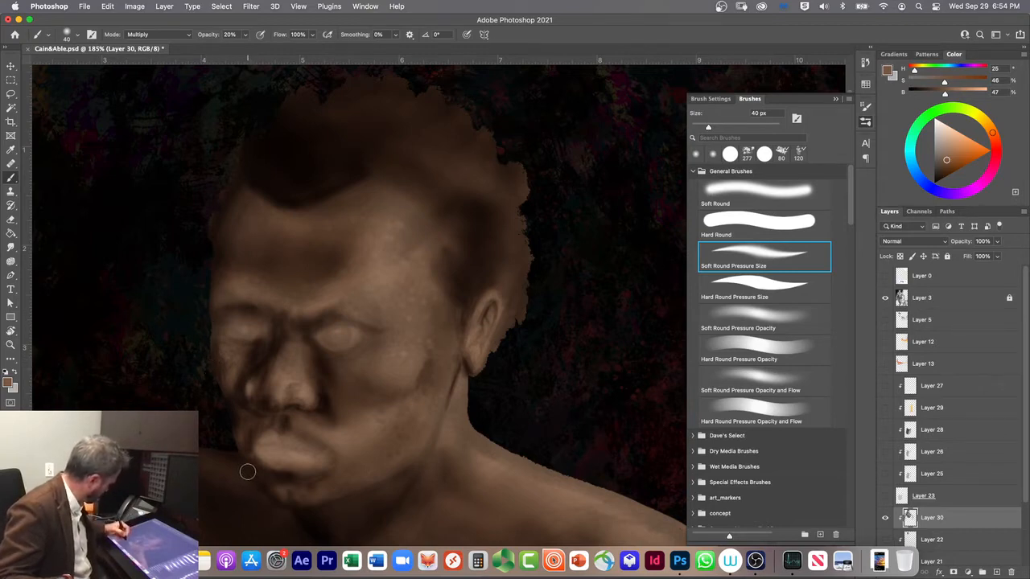
mouse_move(216, 347)
mouse_down()
mouse_move(230, 354)
mouse_move(225, 342)
mouse_move(257, 331)
mouse_up()
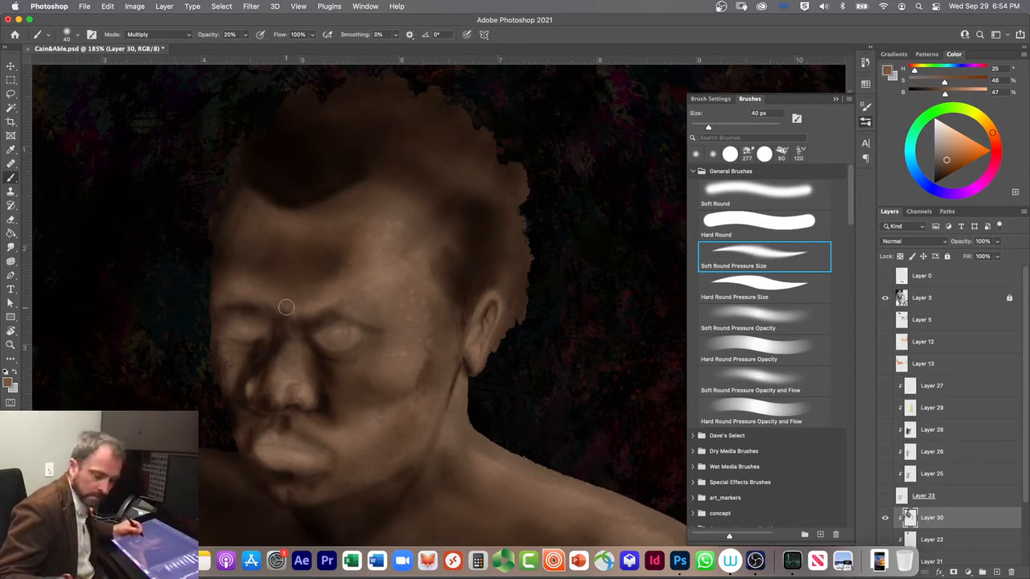
Step: Darken the frown creases between the eyebrows at 40 px, alternating between Soft Round and Soft Round Pressure Size
click(726, 193)
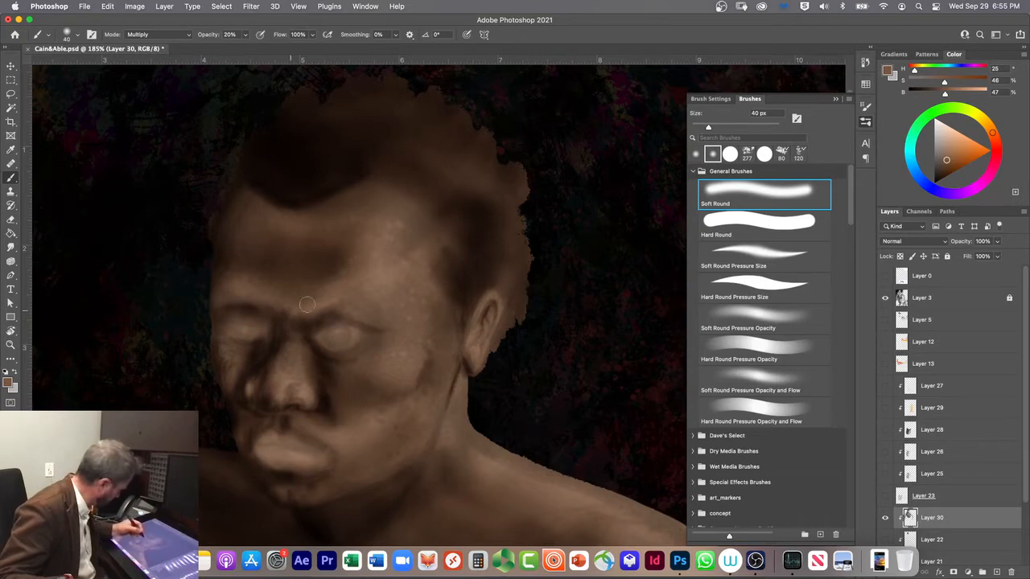
click(733, 254)
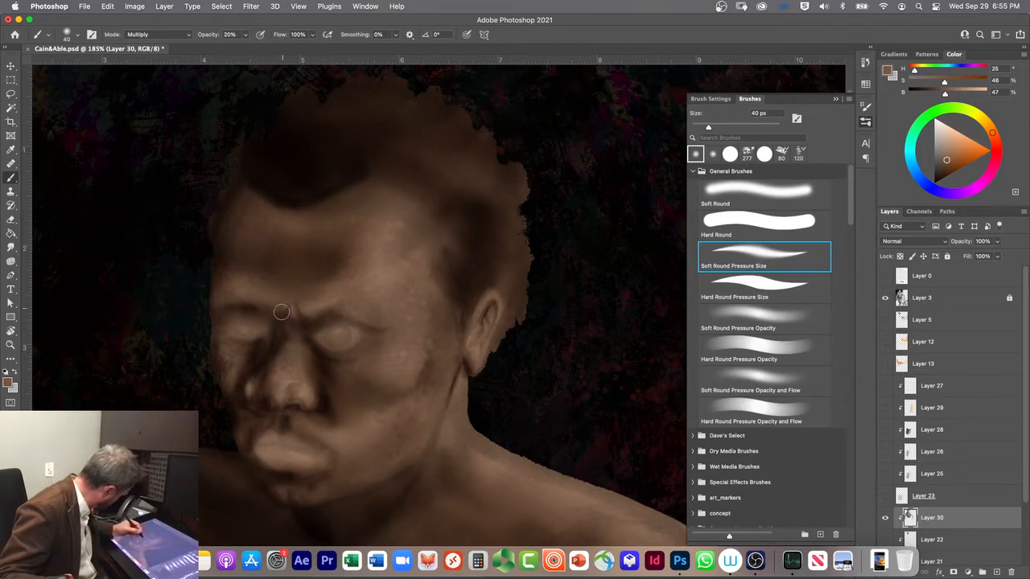
click(723, 198)
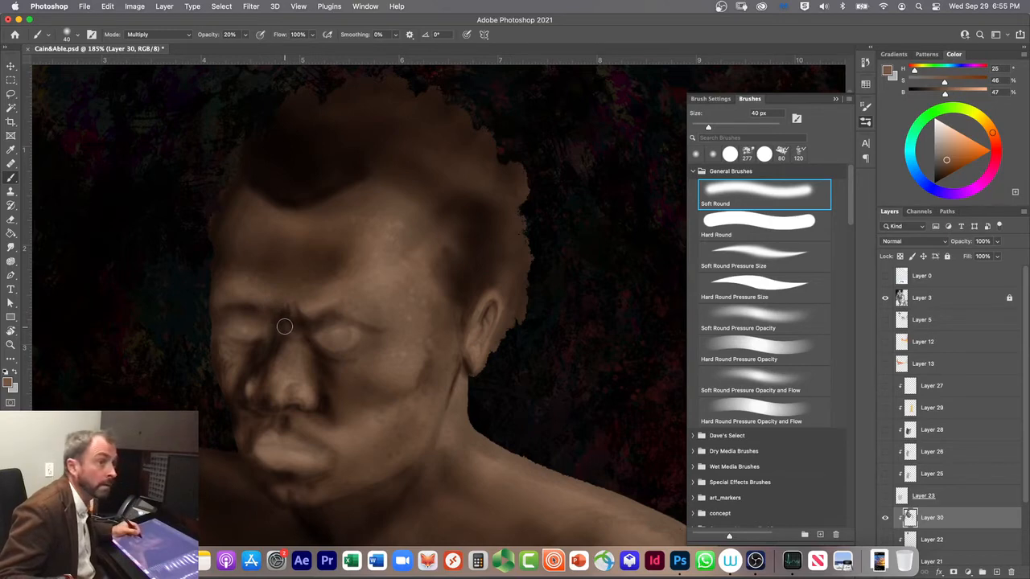
drag(266, 309, 297, 305)
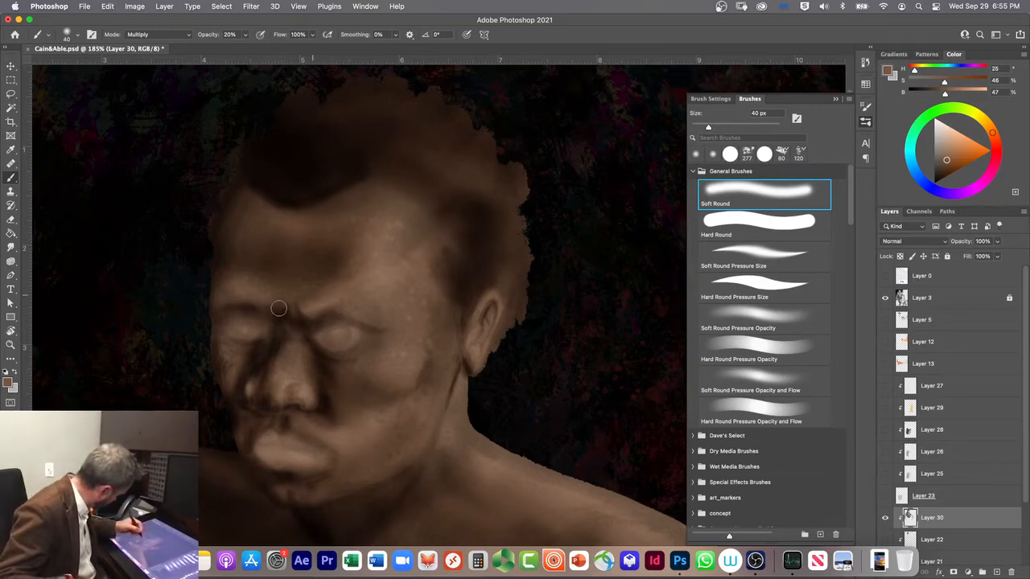
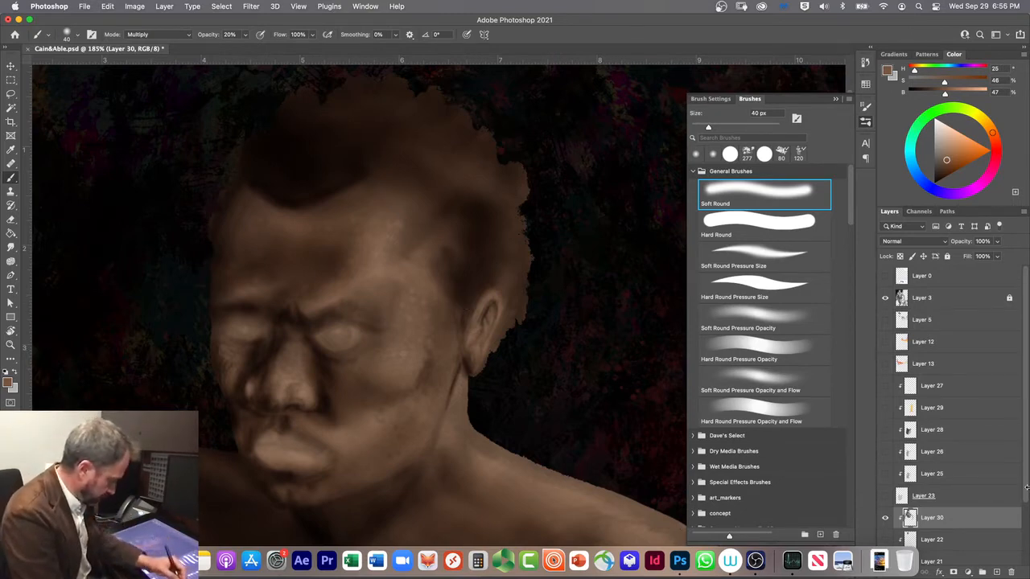
Step: Add a new empty layer above Layer 30 and rename Layer 30 to Shadows 1
scroll(1026, 494, down, 1)
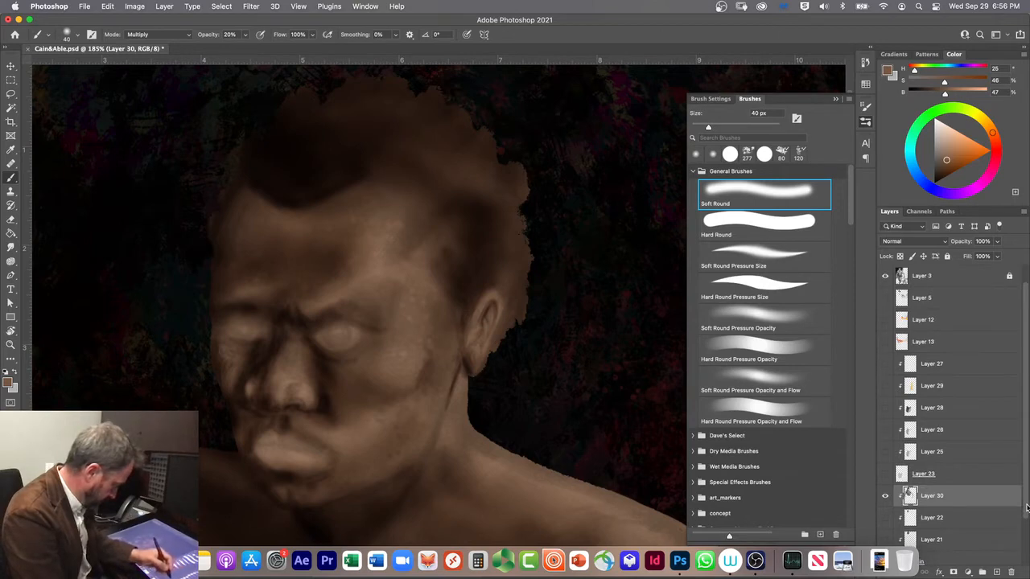
click(996, 572)
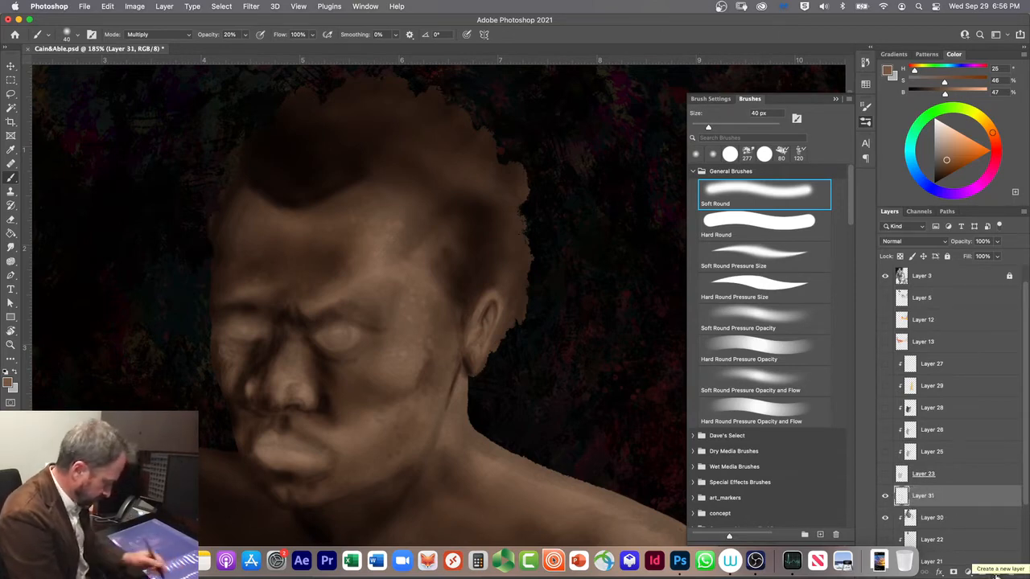
double_click(927, 519)
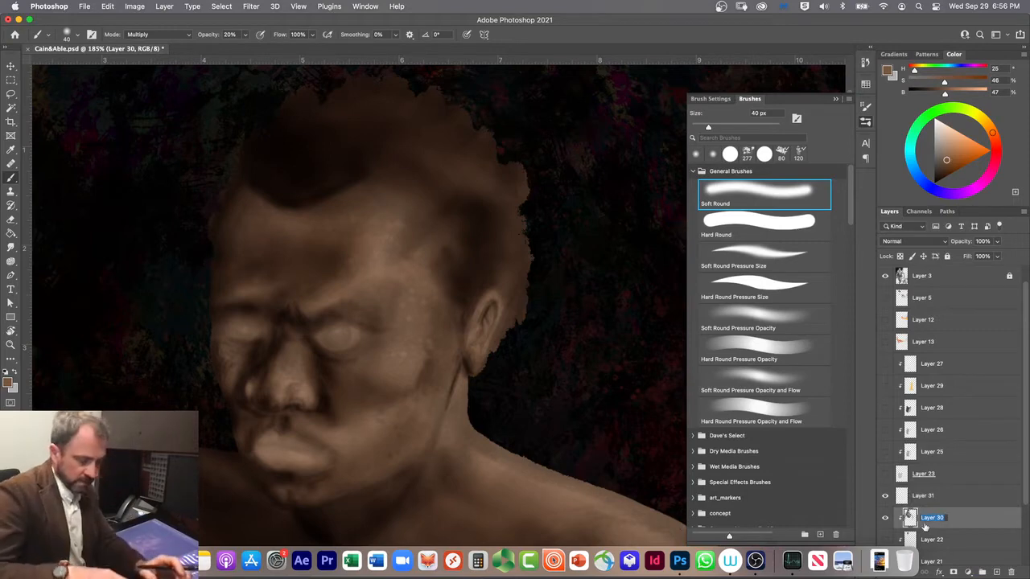
text(H)
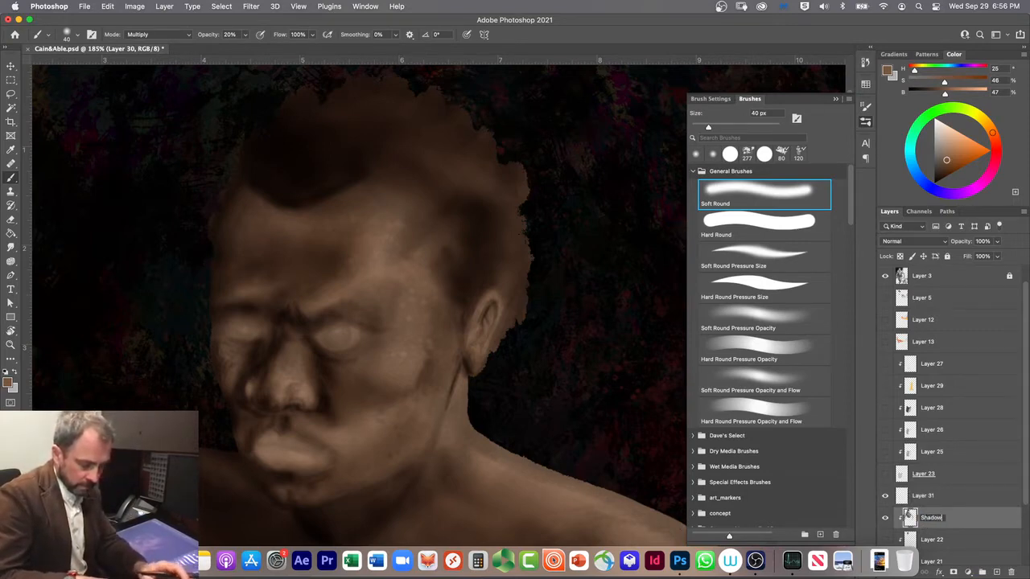
key(Return)
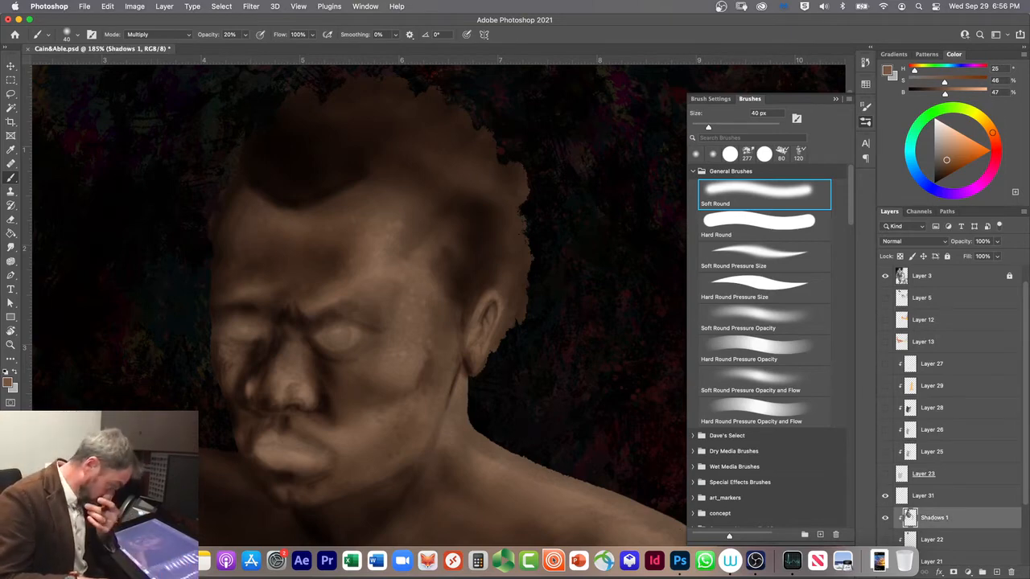
Step: Rename Layer 22, the hidden clipped layer below Shadows 1, to Bad Oils
scroll(1025, 483, down, 2)
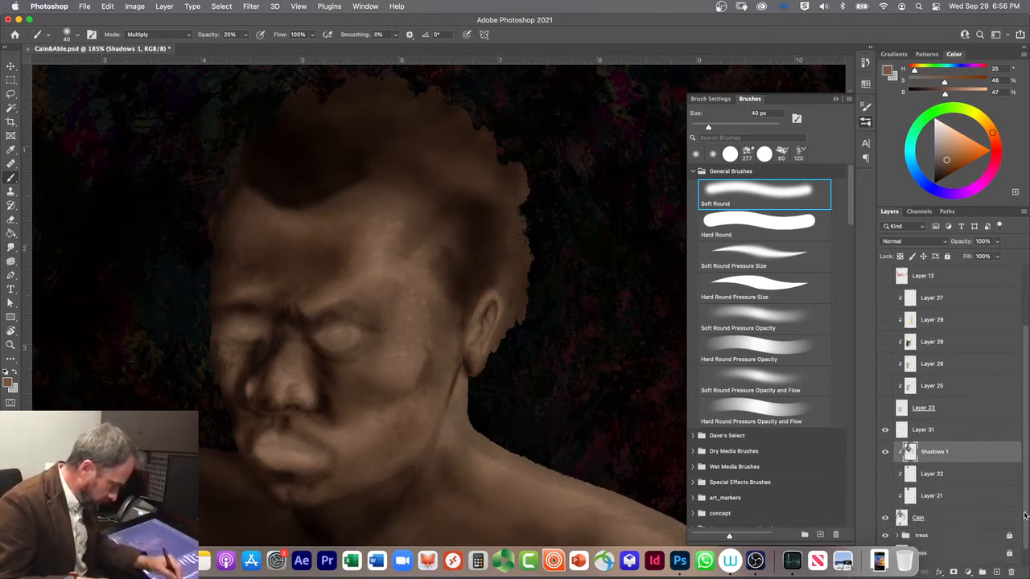
click(927, 475)
double_click(929, 474)
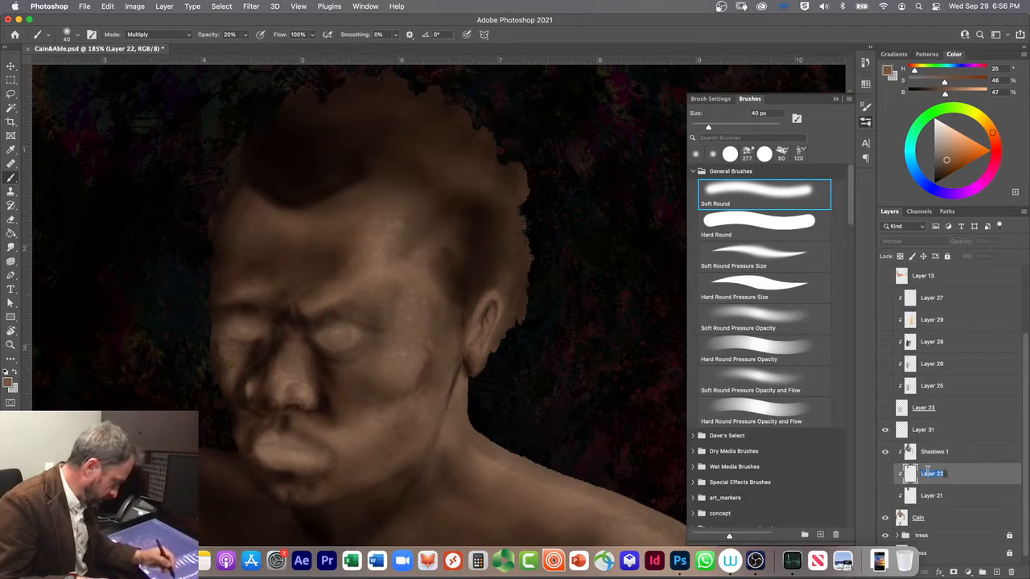
text(H)
text(d Oils)
key(Return)
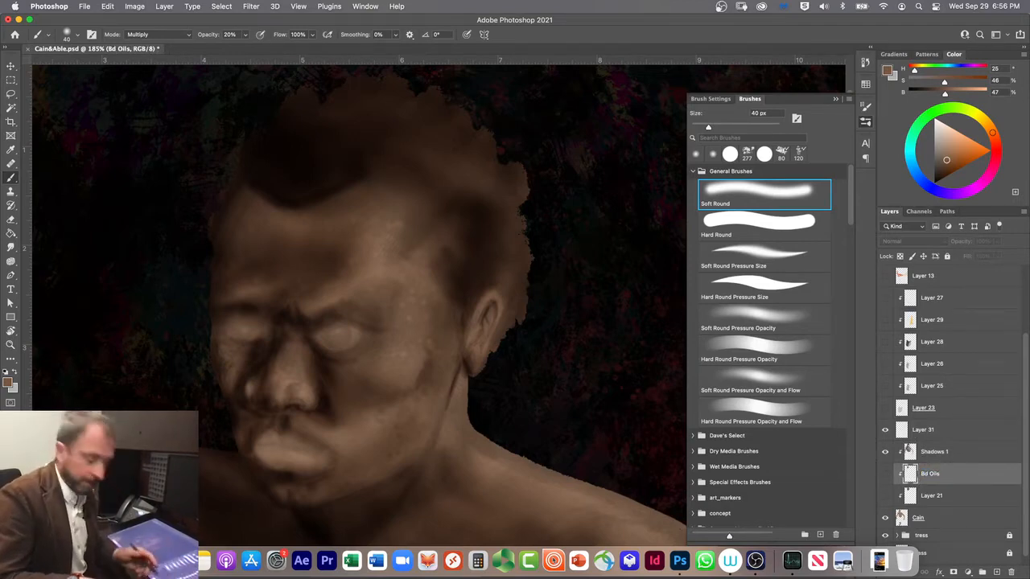
right_click(750, 452)
double_click(925, 474)
click(925, 474)
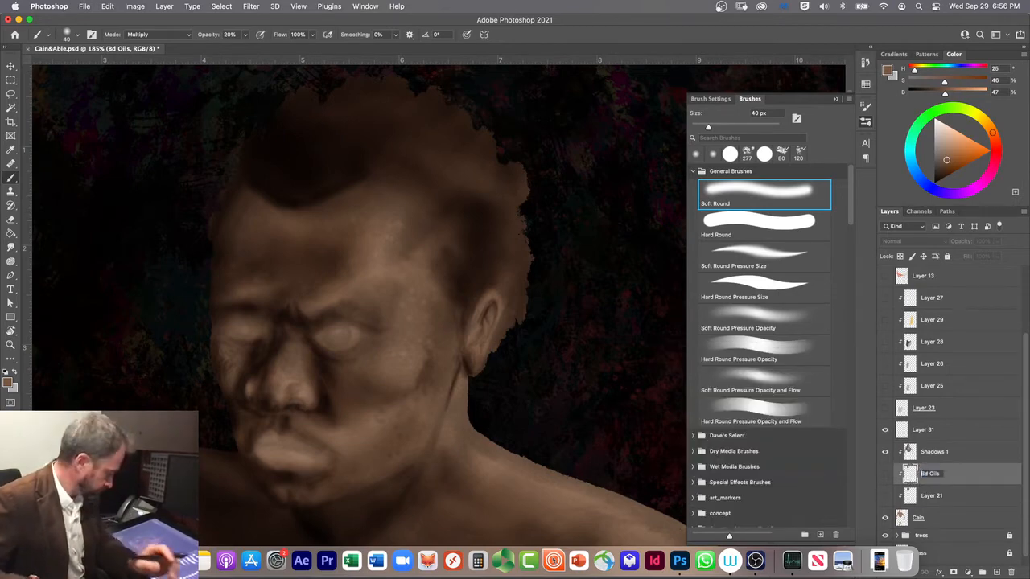
text(a)
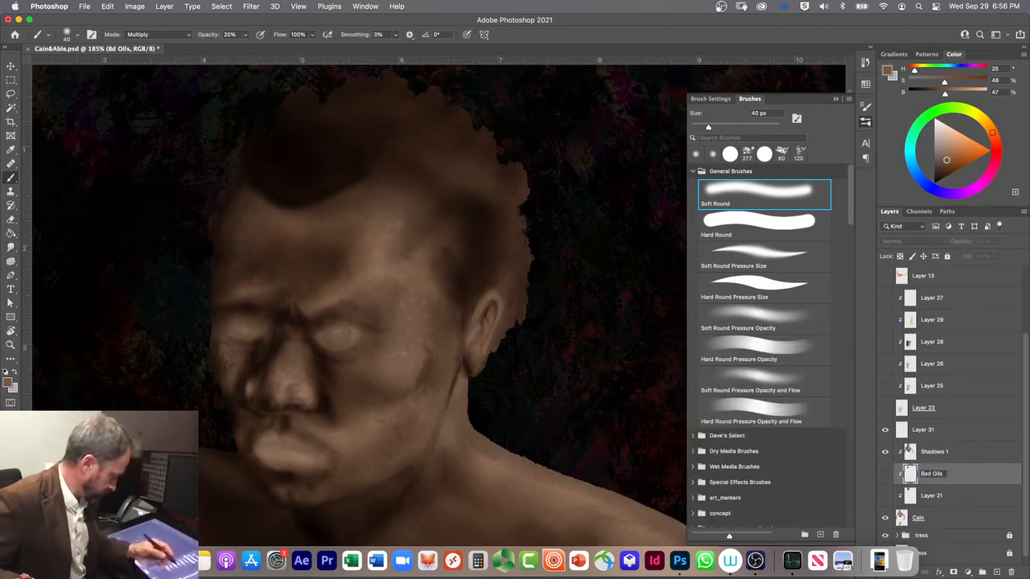
key(Return)
Step: Rename Layer 21, the clipped layer directly above Cain, to Oils Under Painting
double_click(931, 496)
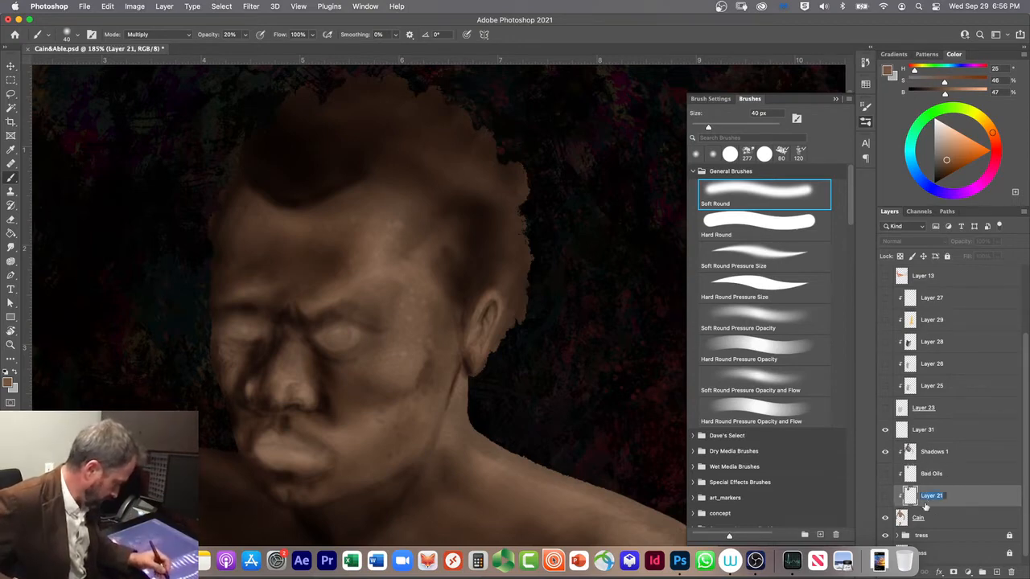
text(Oils Und)
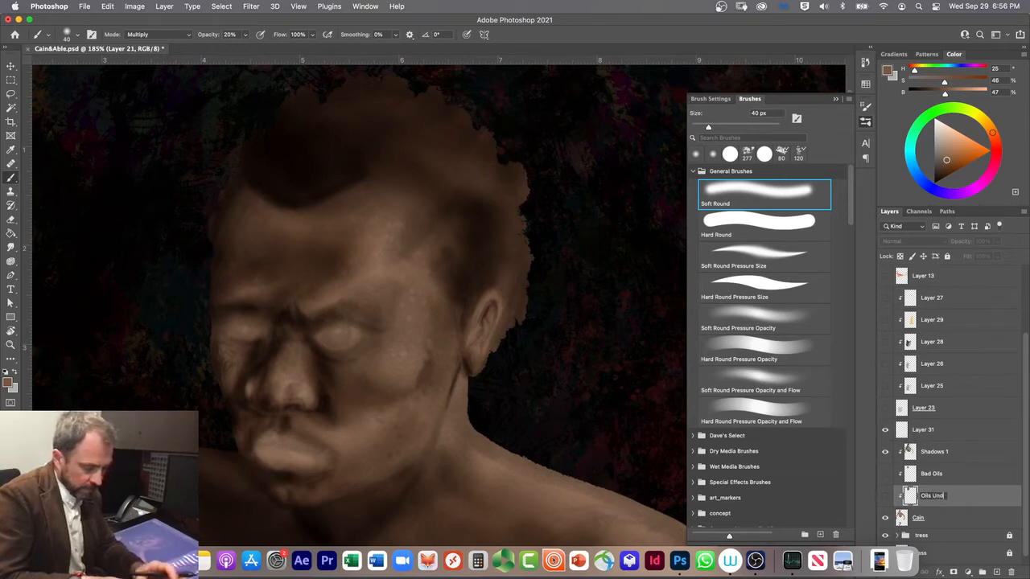
text(er Po)
text(inting)
key(Return)
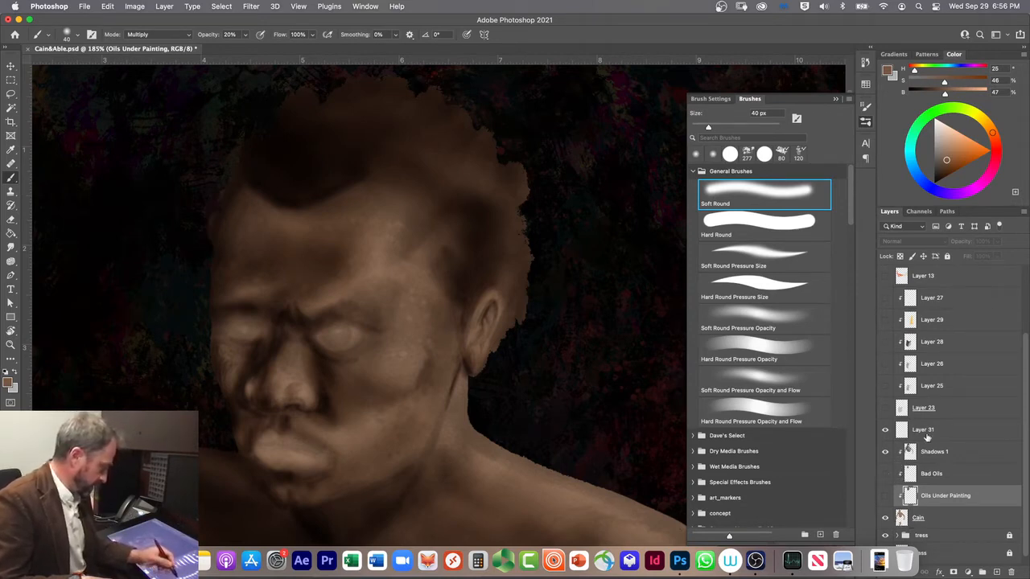
Step: Add a new layer directly above Shadows 1 and clip it to the Cain layer group below
click(960, 454)
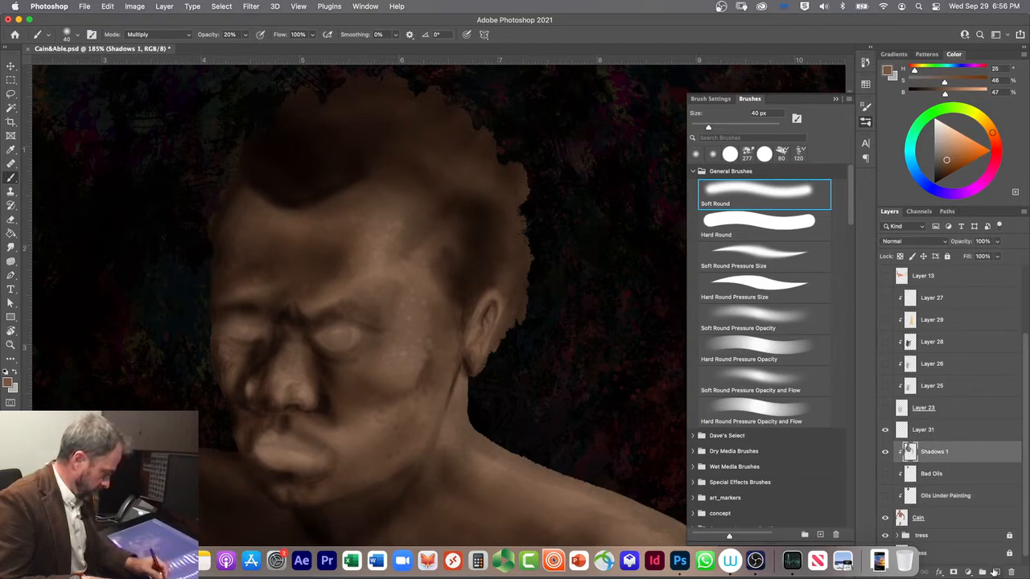
click(997, 572)
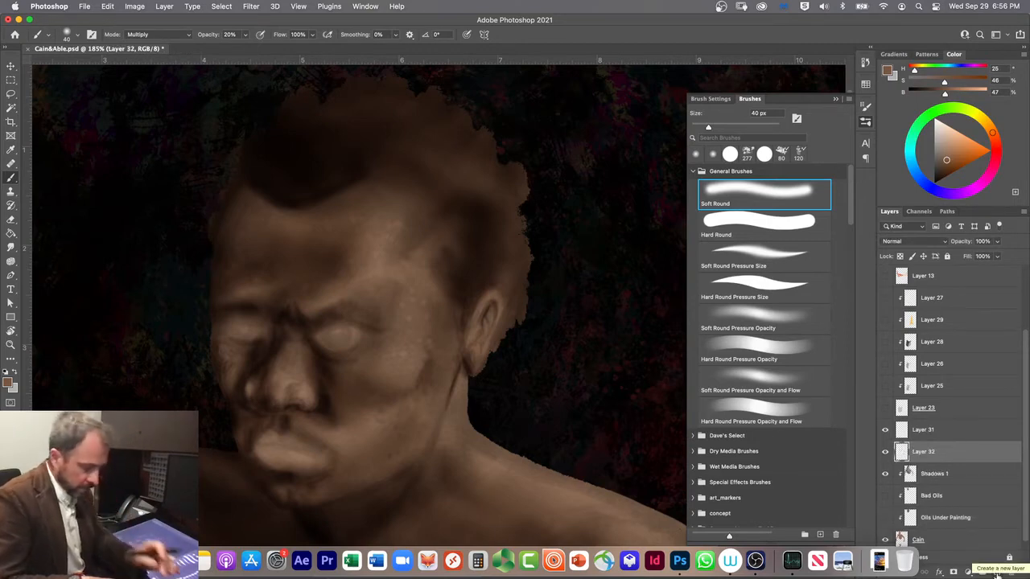
key(shift+alt+g)
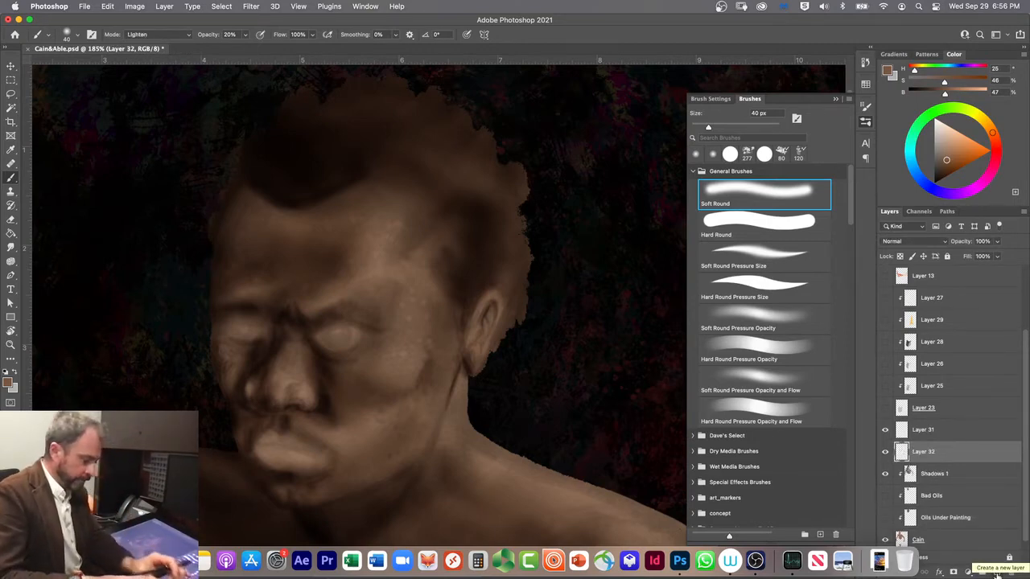
key(super+alt+g)
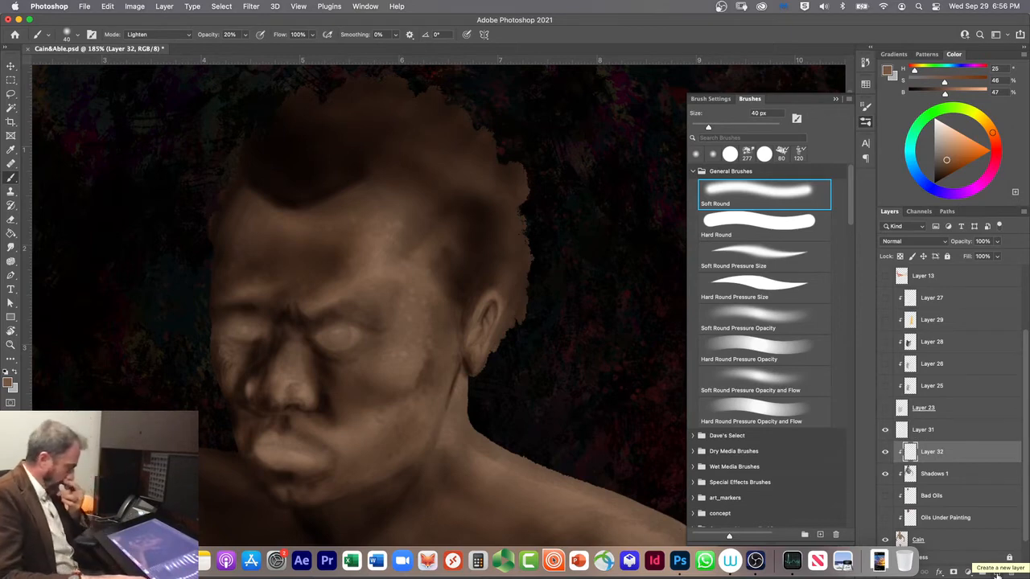
Step: Rename the new clipped layer above Shadows 1 to Highlights
double_click(931, 453)
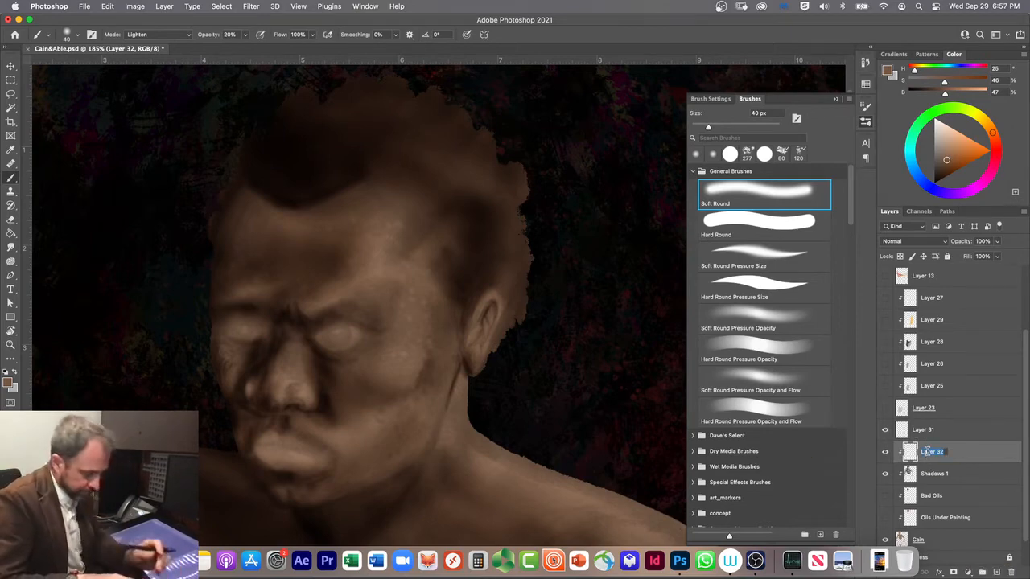
text(Hi)
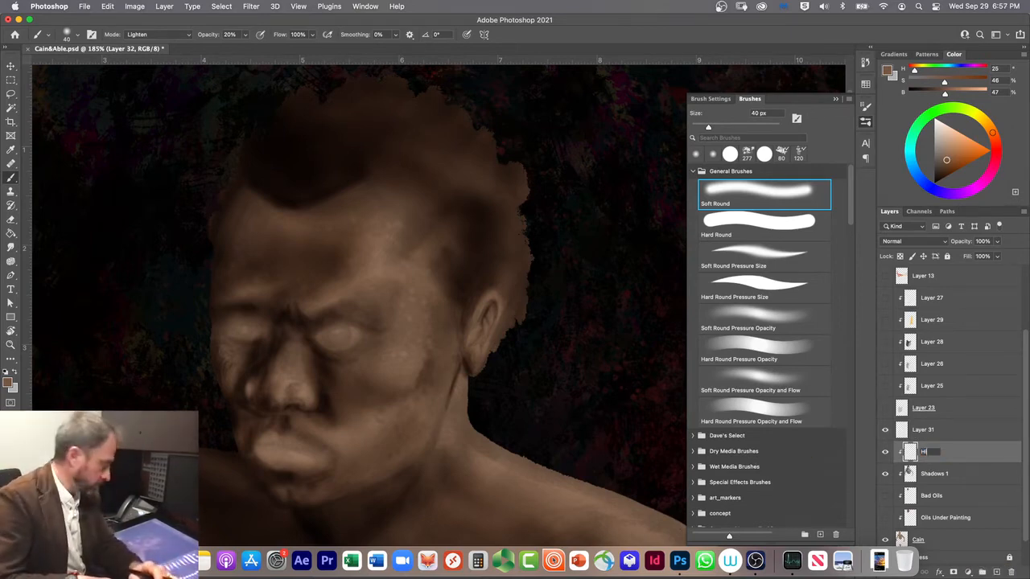
text(gh)
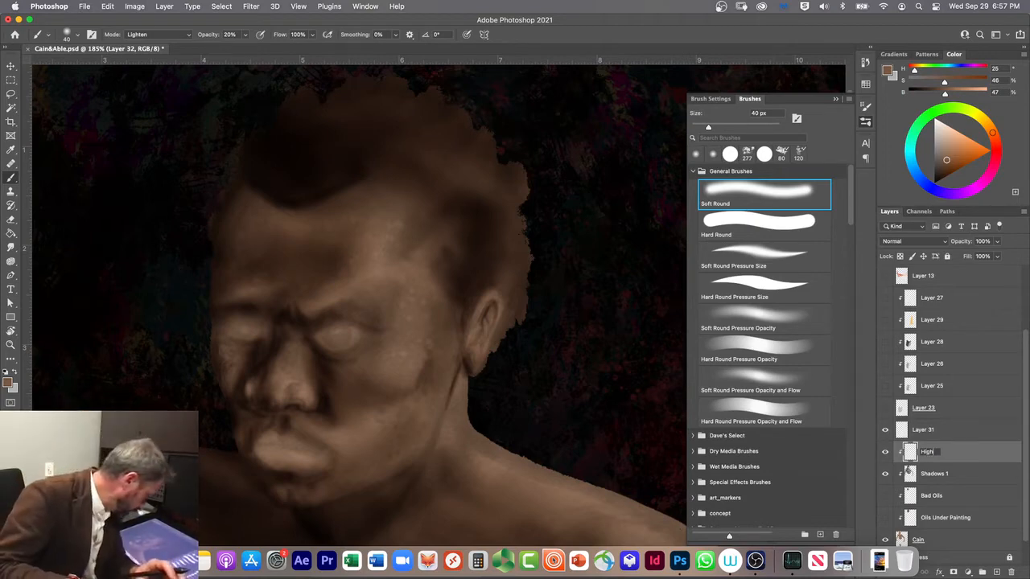
text(lights)
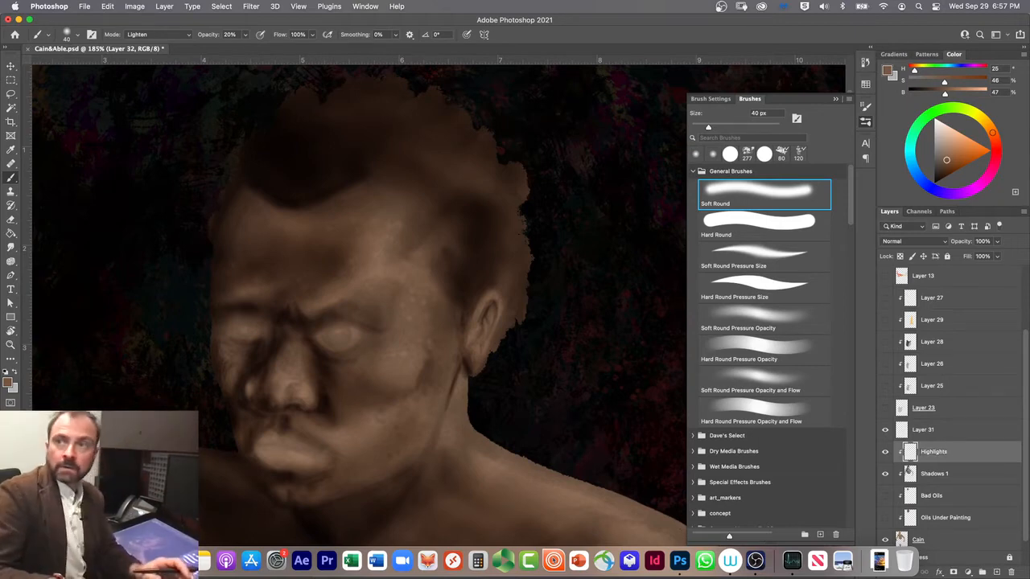
key(Return)
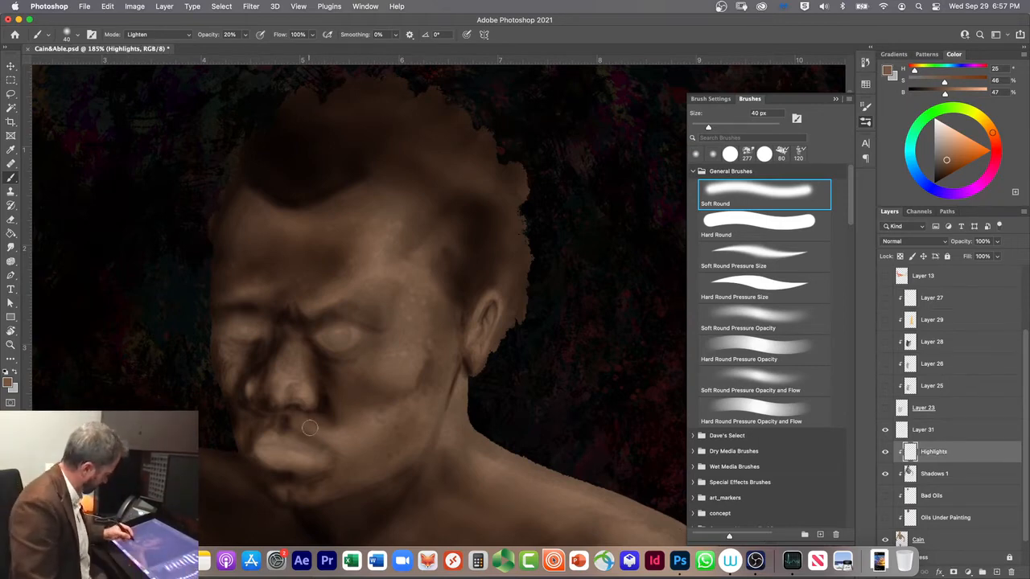
Step: Force quit Premiere Pro and return to the painting in Photoshop
drag(1027, 368, 1028, 285)
key(F11)
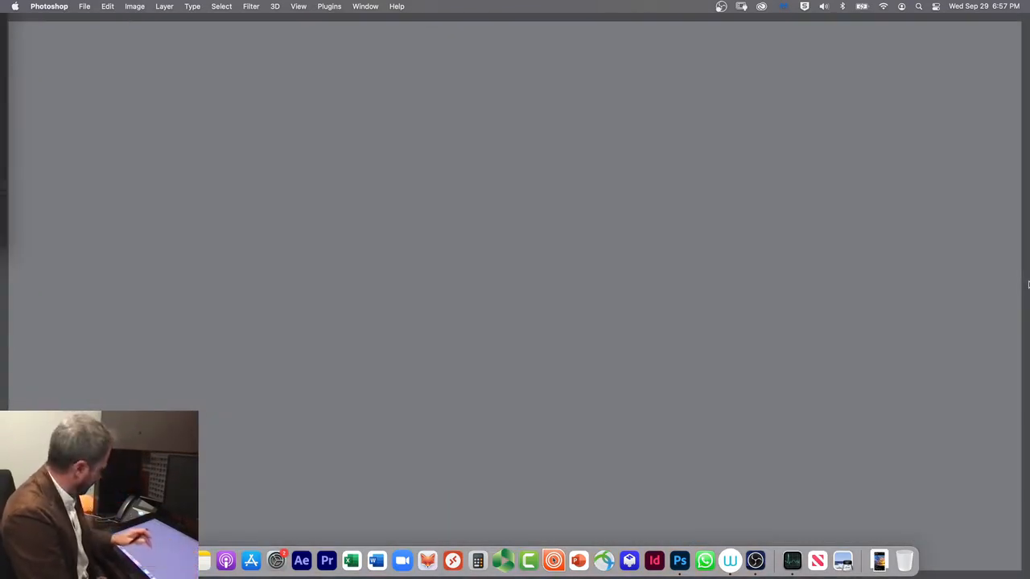
click(546, 411)
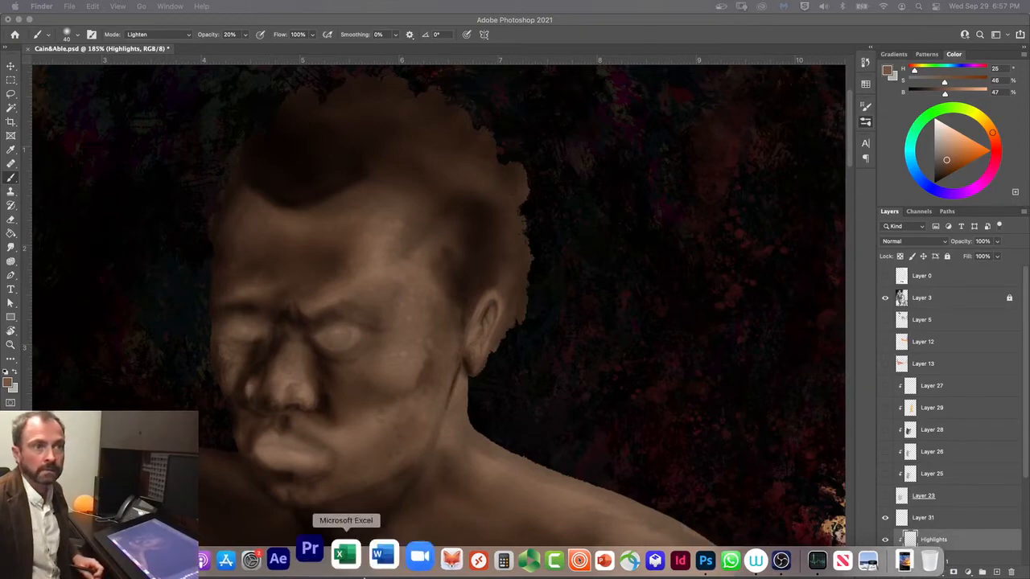
right_click(331, 554)
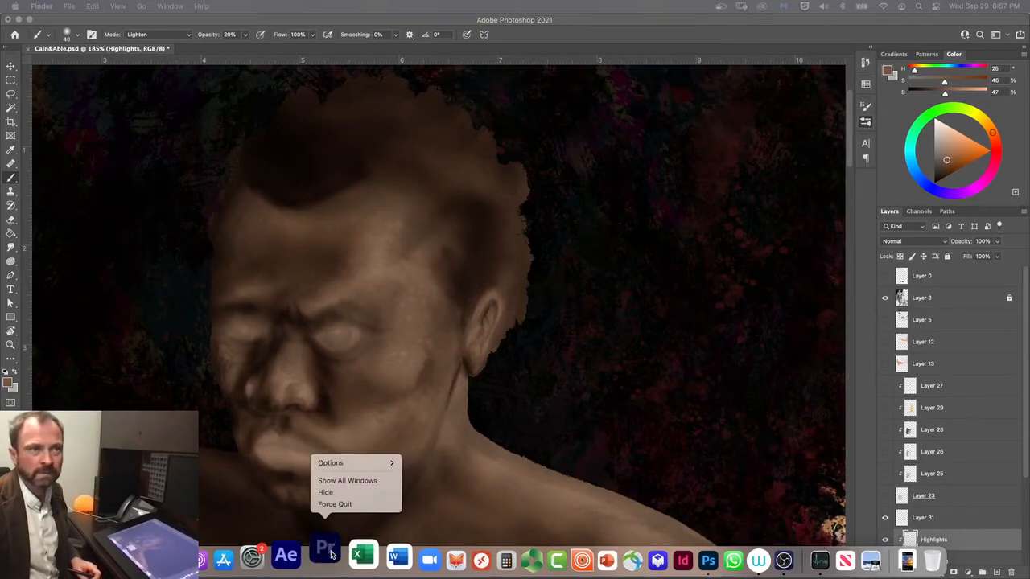
alt+click(340, 506)
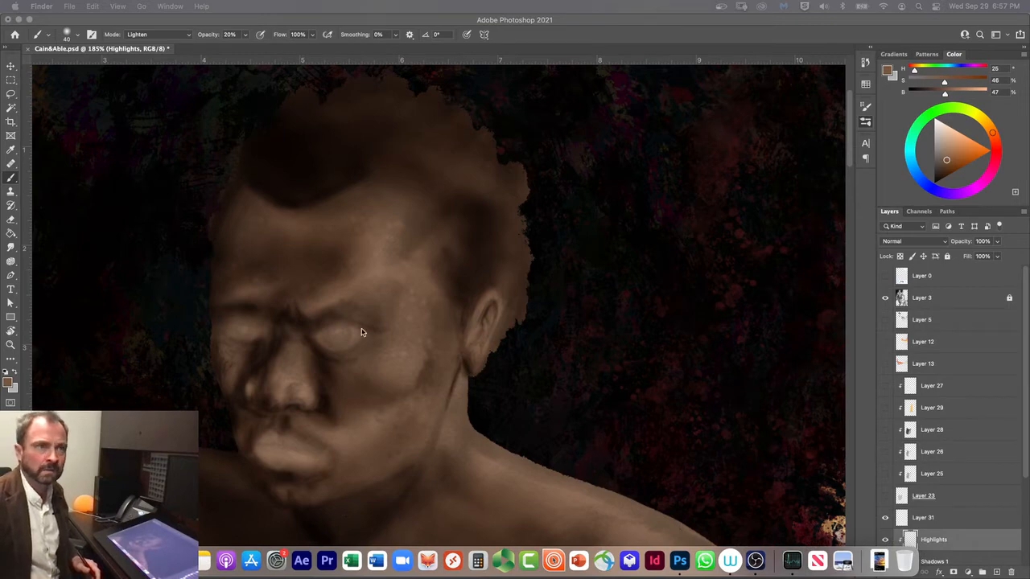
click(51, 40)
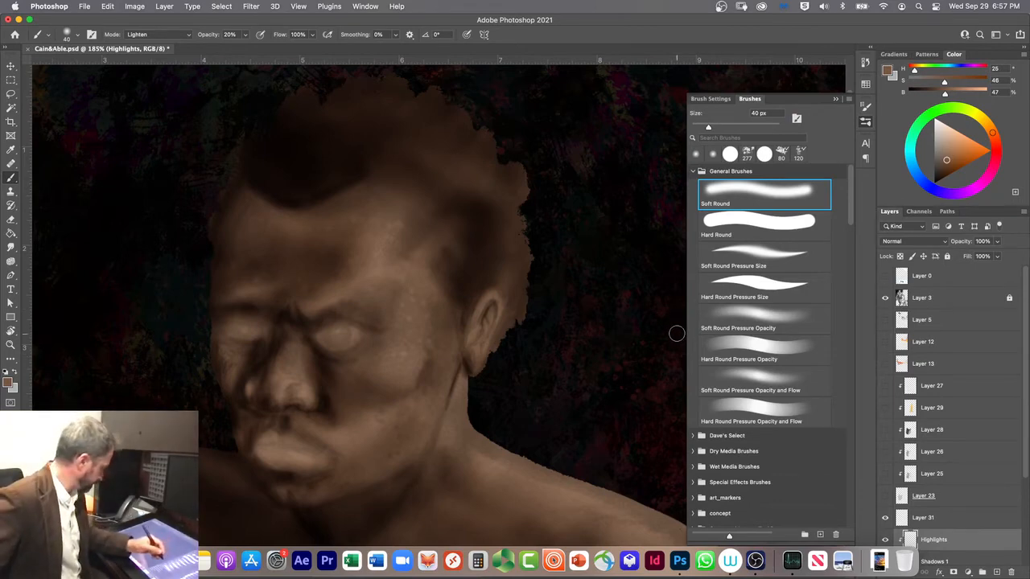
Step: Hide Layer 3 and examine the shading across Cain's whole figure against the full canvas
click(886, 298)
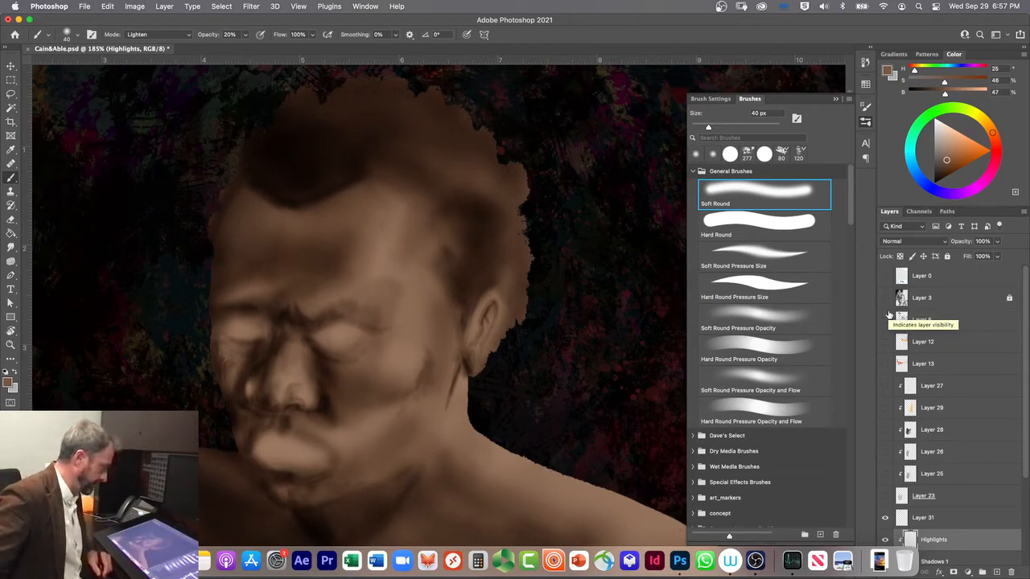
key(super+minus)
key(super+minus)
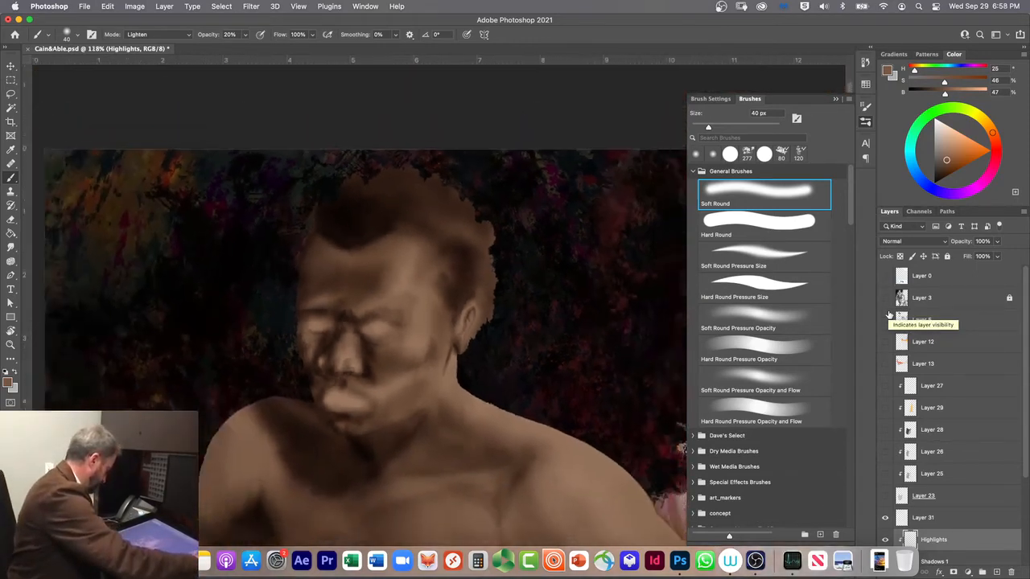
key(super+0)
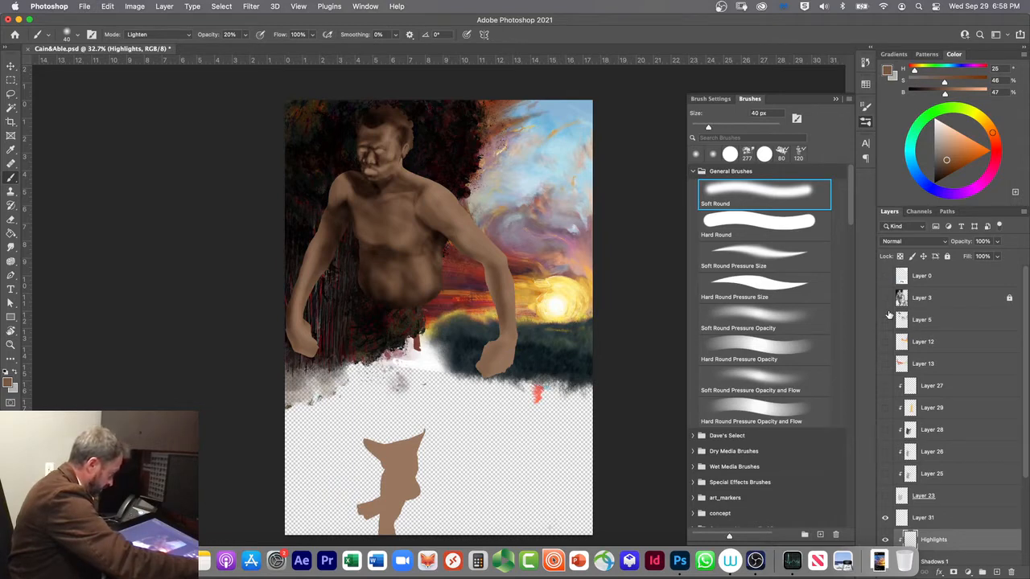
scroll(890, 315, up, 1)
scroll(889, 315, up, 15)
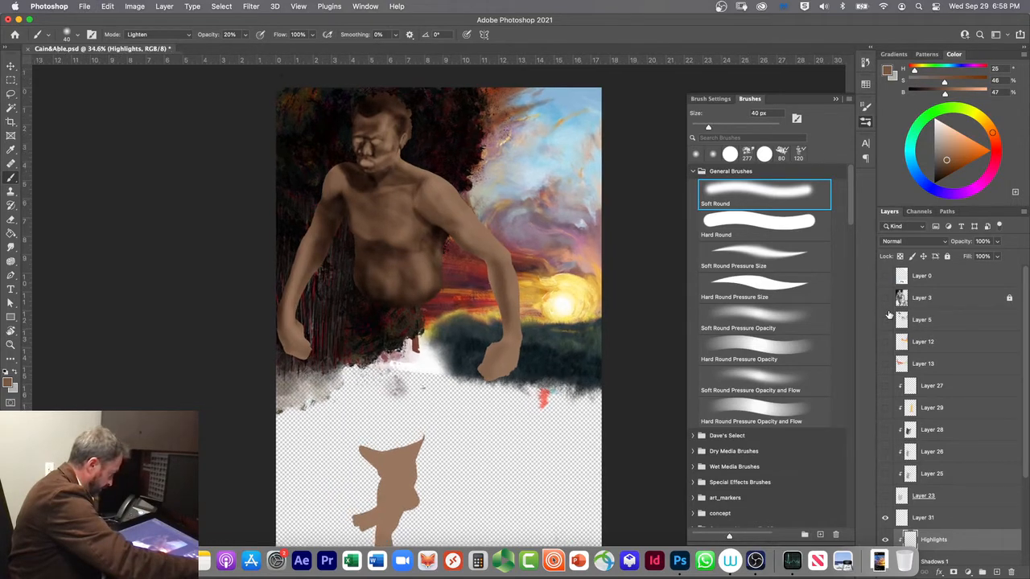
scroll(890, 316, down, 10)
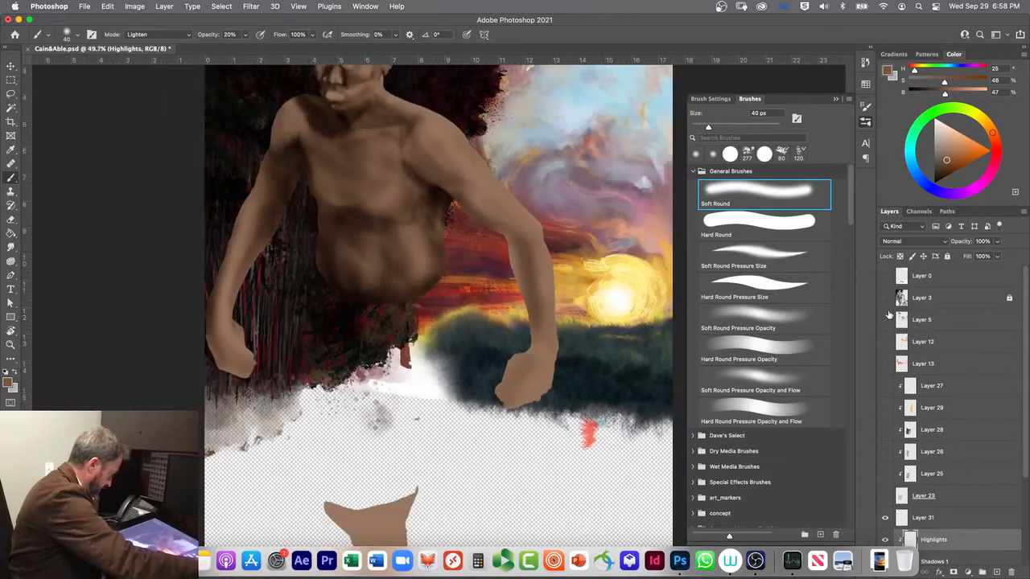
scroll(889, 315, down, 1)
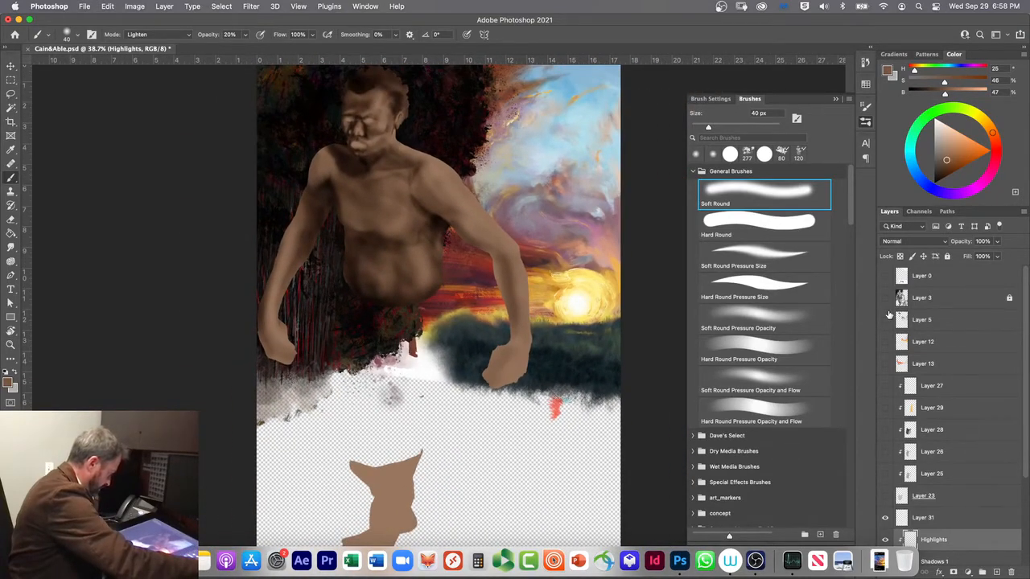
scroll(889, 316, down, 1)
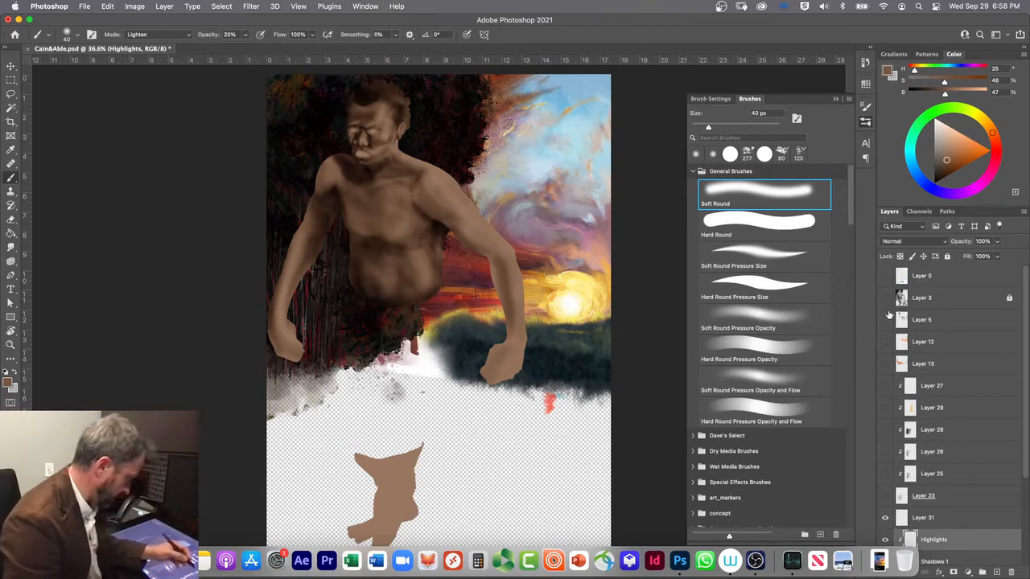
Step: On Shadows 1, shade Cain's forearm against the dark background with the soft brush at 200 px in Multiply mode
drag(1025, 430, 1018, 464)
click(933, 495)
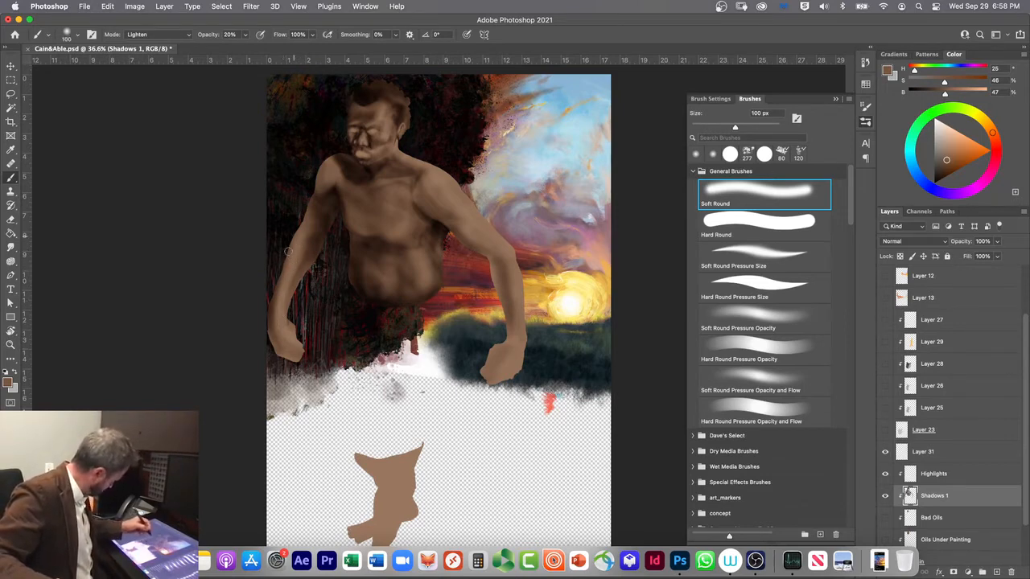
key(bracketright)
key(bracketright)
key(bracketright)
key(bracketright)
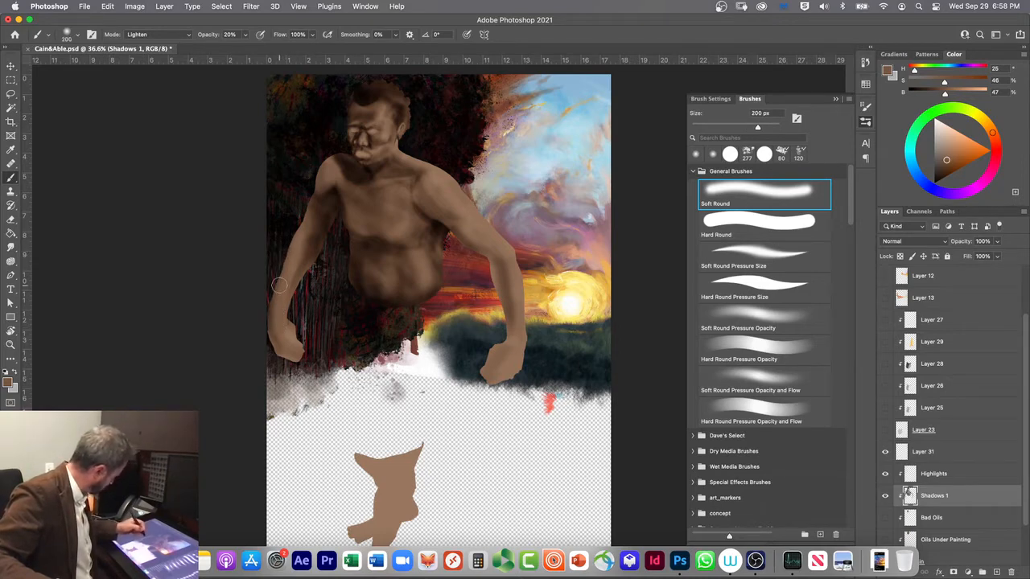
key(shift+alt+m)
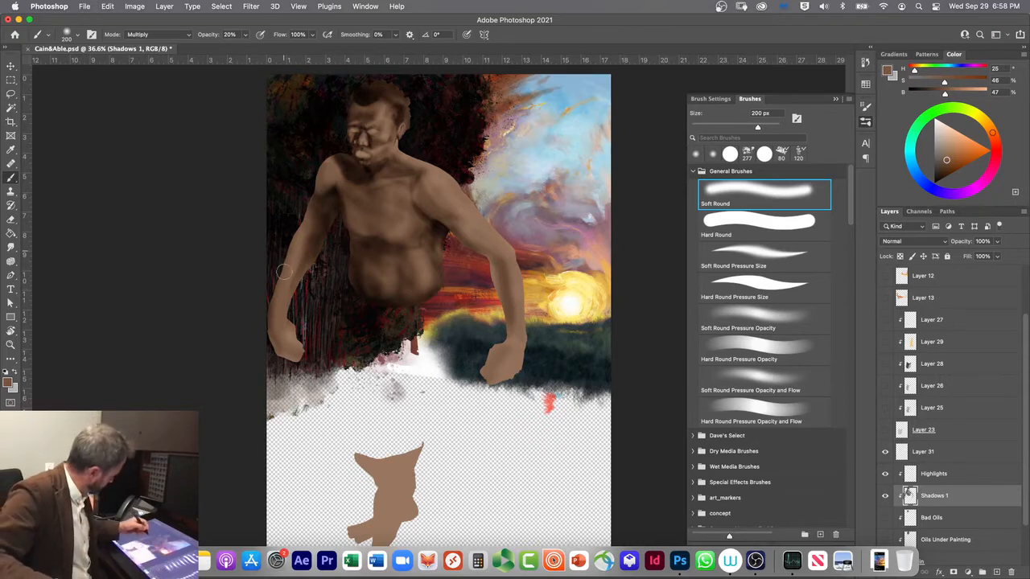
drag(285, 262, 280, 327)
drag(296, 218, 280, 335)
mouse_move(275, 290)
mouse_down()
mouse_move(269, 330)
mouse_move(284, 354)
mouse_move(271, 301)
mouse_move(275, 313)
mouse_move(277, 274)
mouse_move(277, 360)
mouse_up()
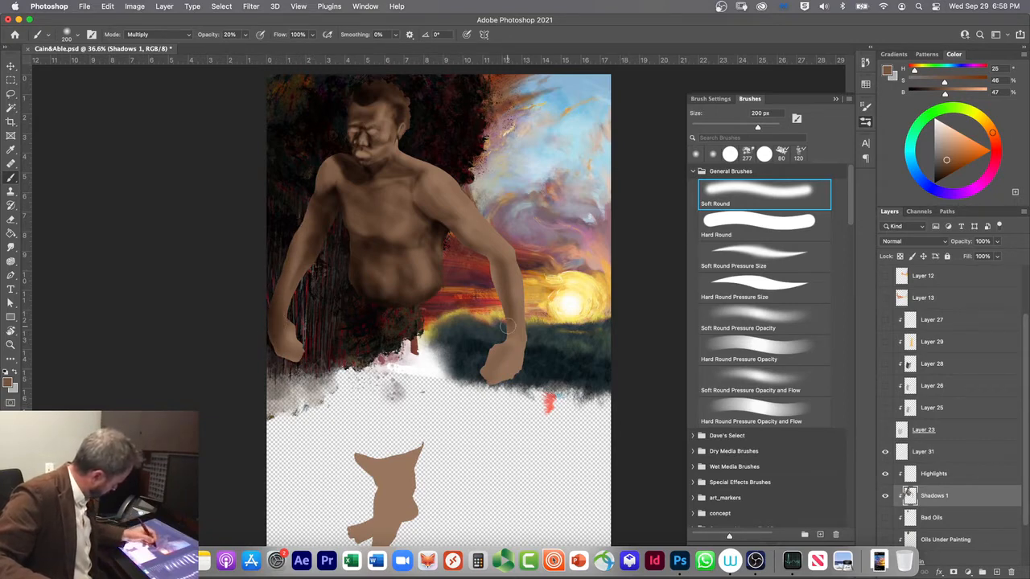
Step: Shade the forearm on the sunset side from elbow to wrist with the 200 px Soft Round brush in Multiply mode
drag(506, 282, 512, 341)
drag(489, 260, 498, 298)
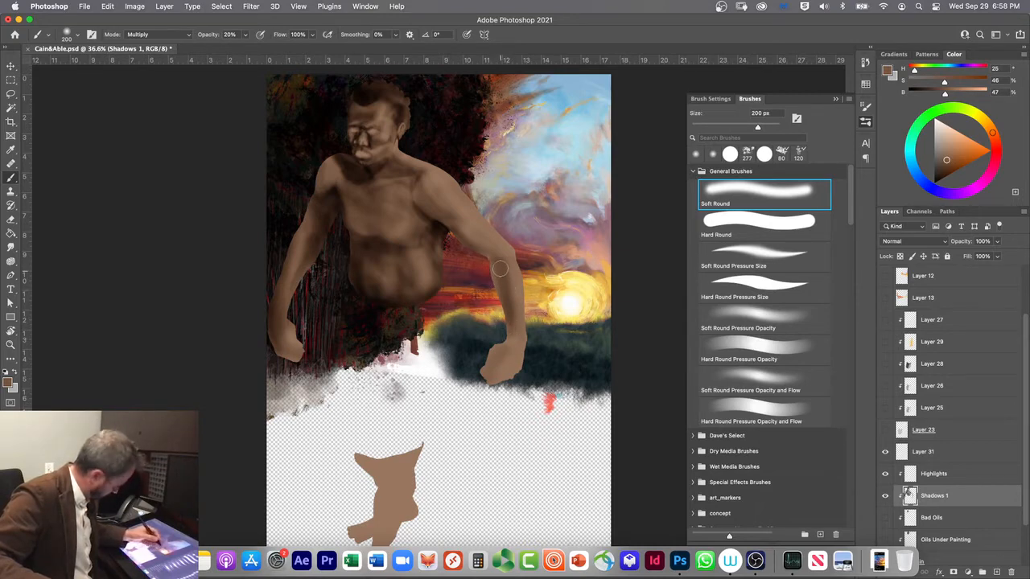
click(724, 256)
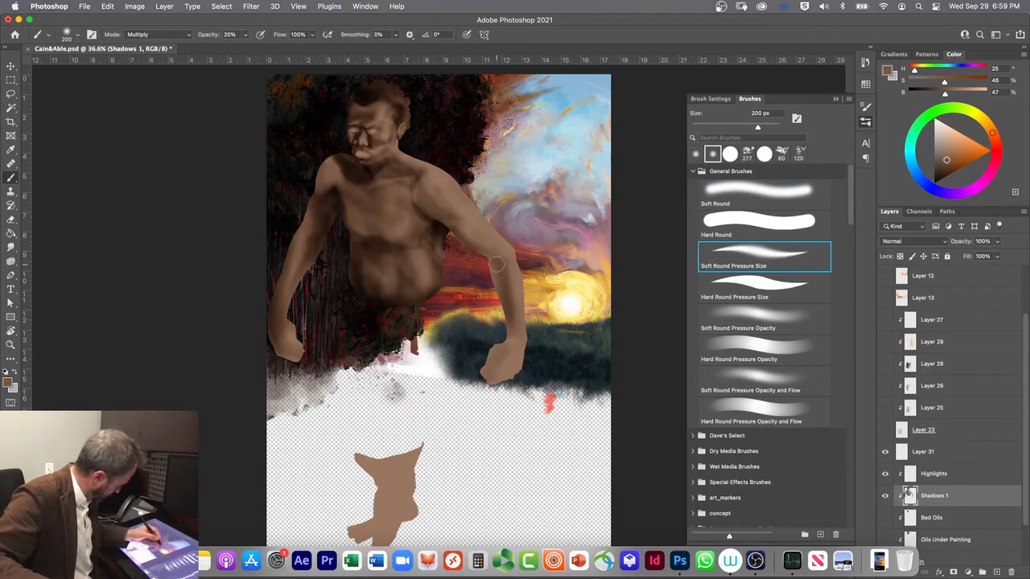
click(723, 198)
drag(515, 280, 524, 336)
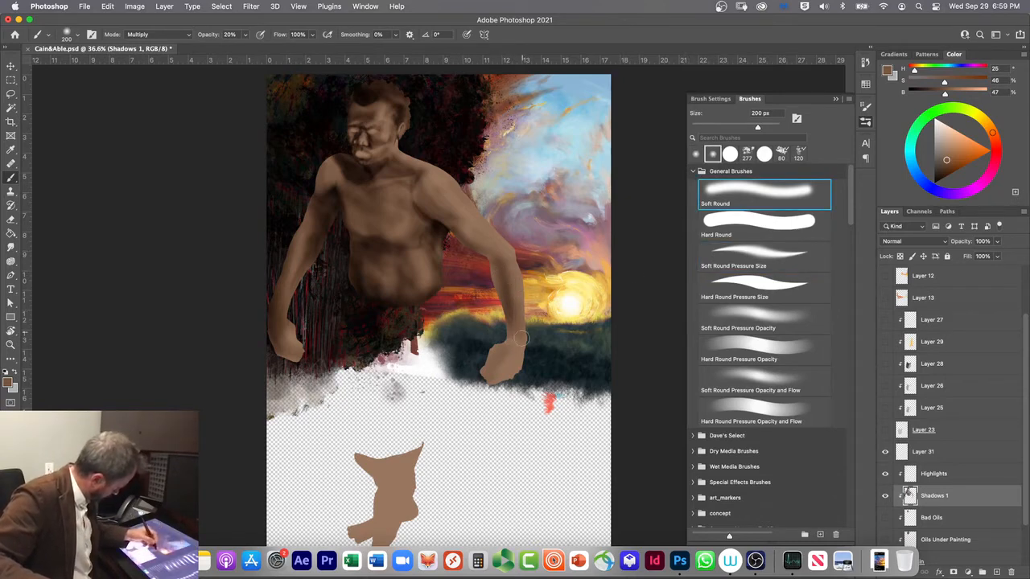
drag(516, 283, 522, 365)
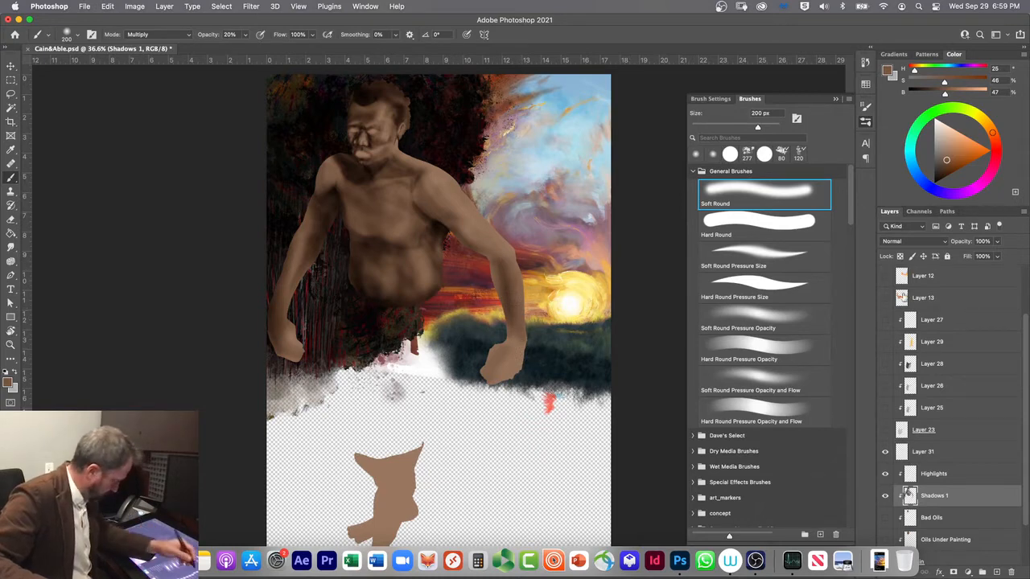
Step: Show Layer 3 and darken the inner upper arm near the armpit on the sunset side in Multiply mode
scroll(888, 287, up, 3)
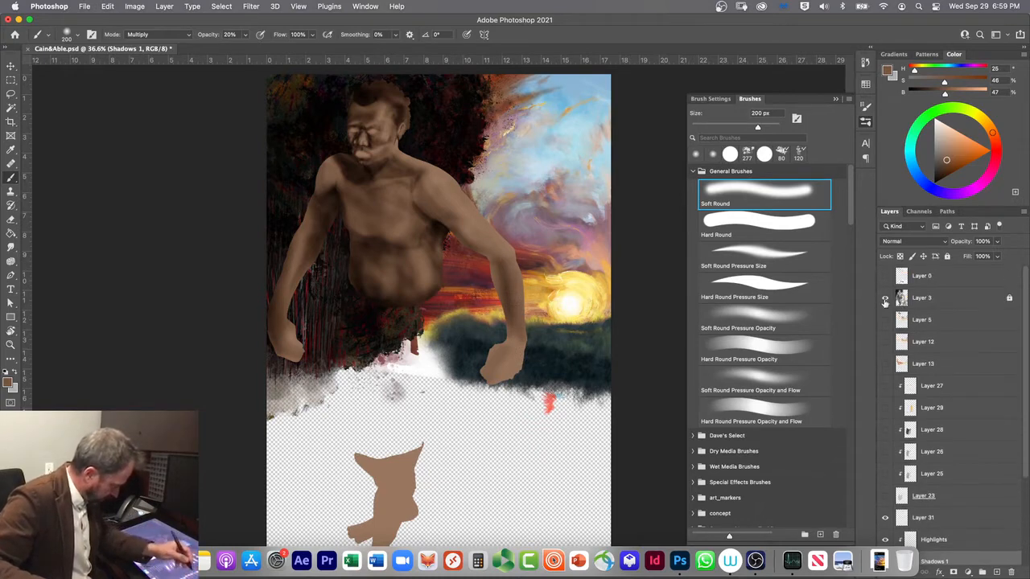
click(885, 298)
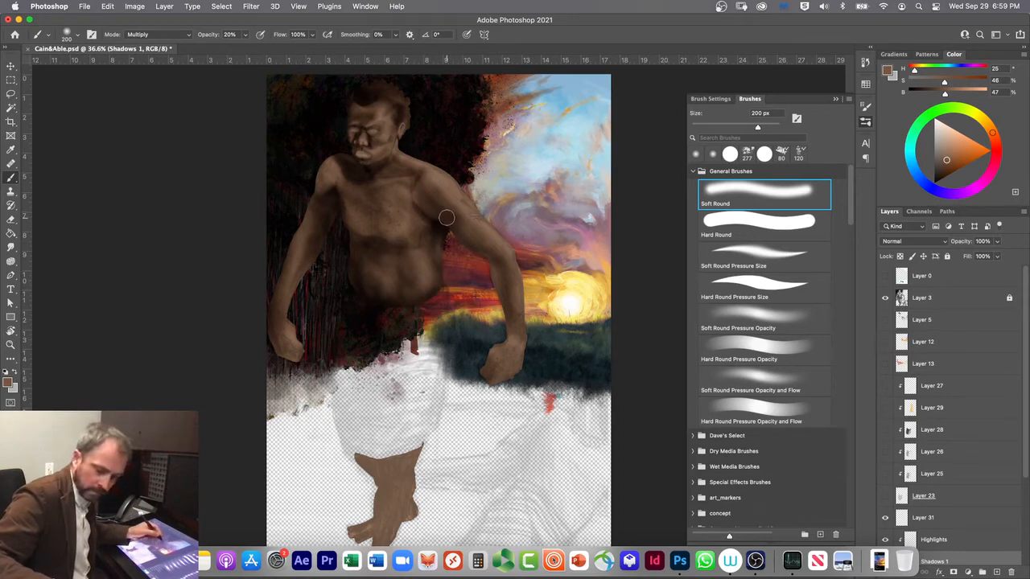
right_click(274, 312)
click(275, 309)
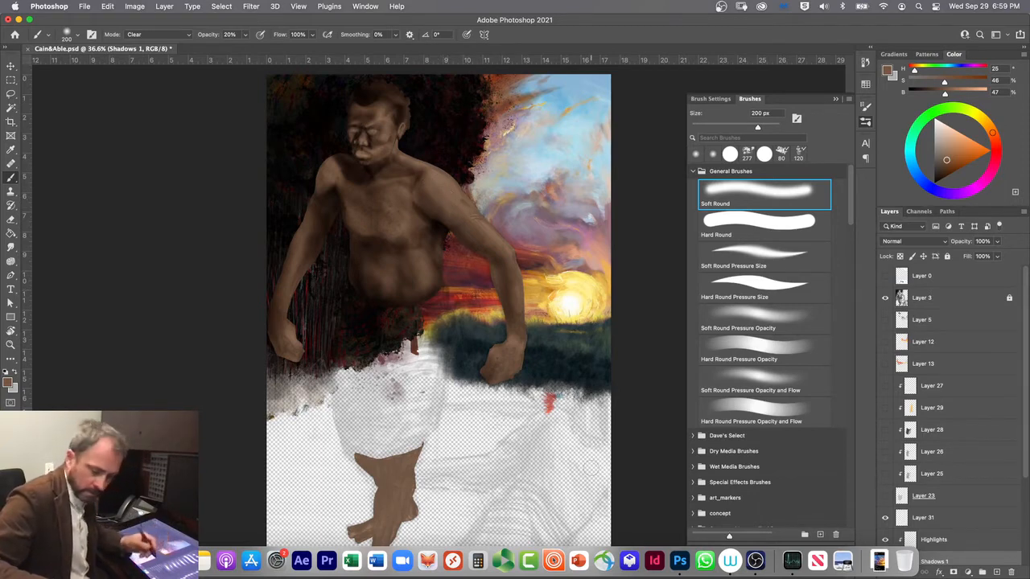
key(alt+shift+m)
mouse_move(435, 206)
mouse_down()
mouse_move(446, 214)
mouse_move(424, 186)
mouse_move(454, 219)
mouse_move(417, 193)
mouse_move(452, 225)
mouse_move(446, 239)
mouse_move(453, 231)
mouse_up()
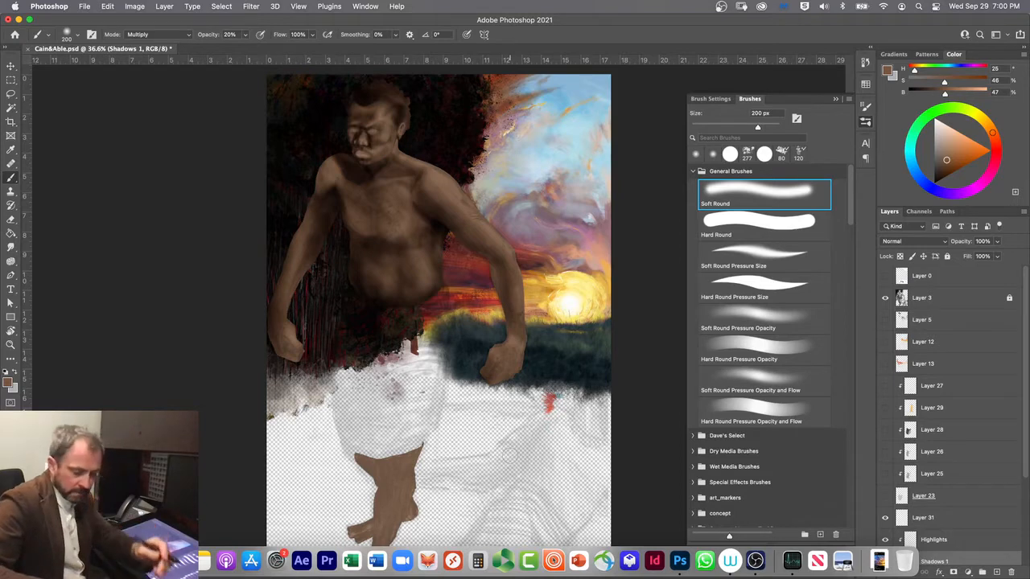
Step: Refine the shading of the shoulder against the dark background, using Soft Round Pressure Size and Soft Round at 200 px
key(shift+alt+r)
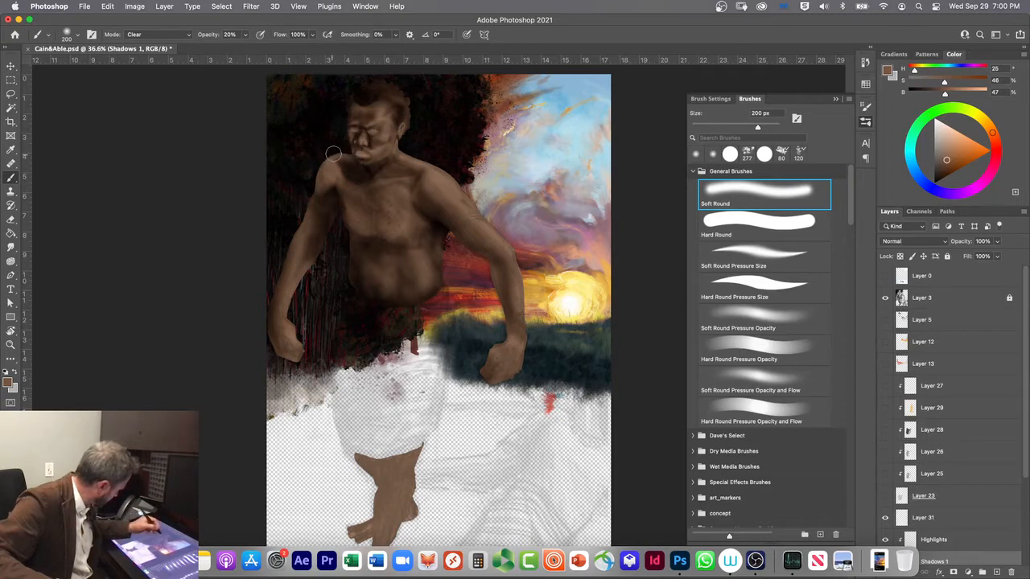
key(alt+shift+m)
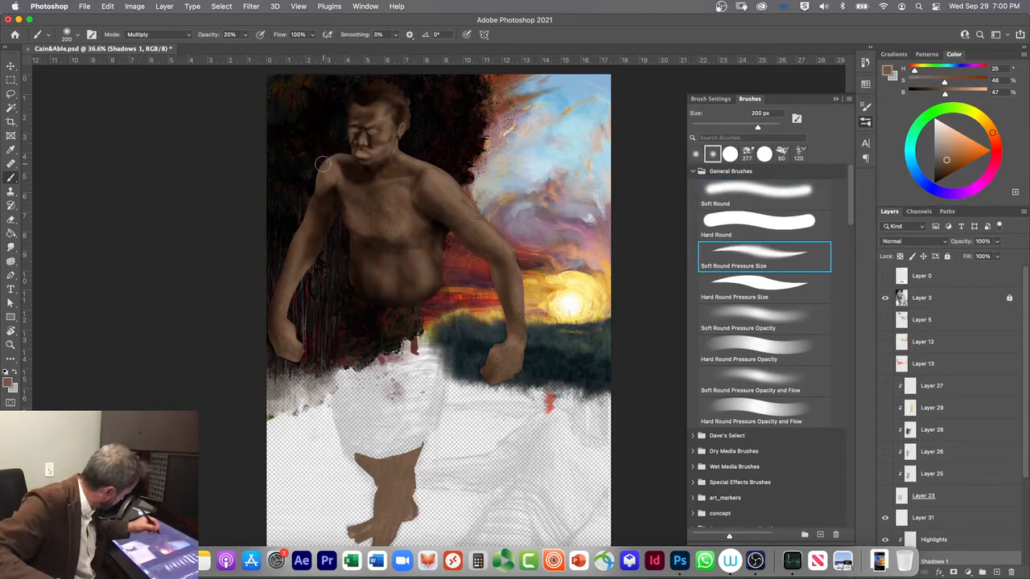
mouse_move(344, 156)
mouse_down()
mouse_move(362, 170)
mouse_move(345, 159)
mouse_up()
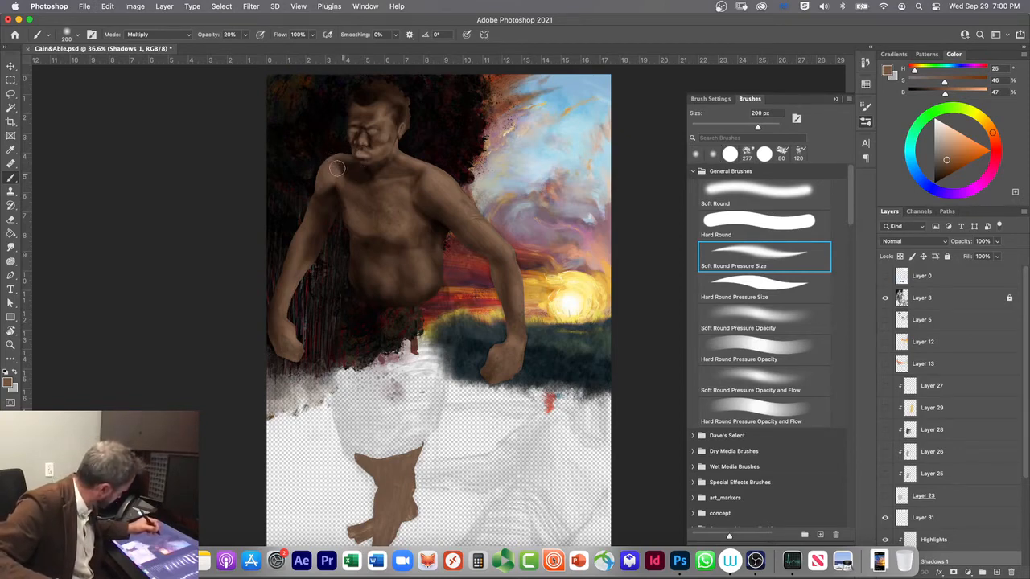
click(713, 154)
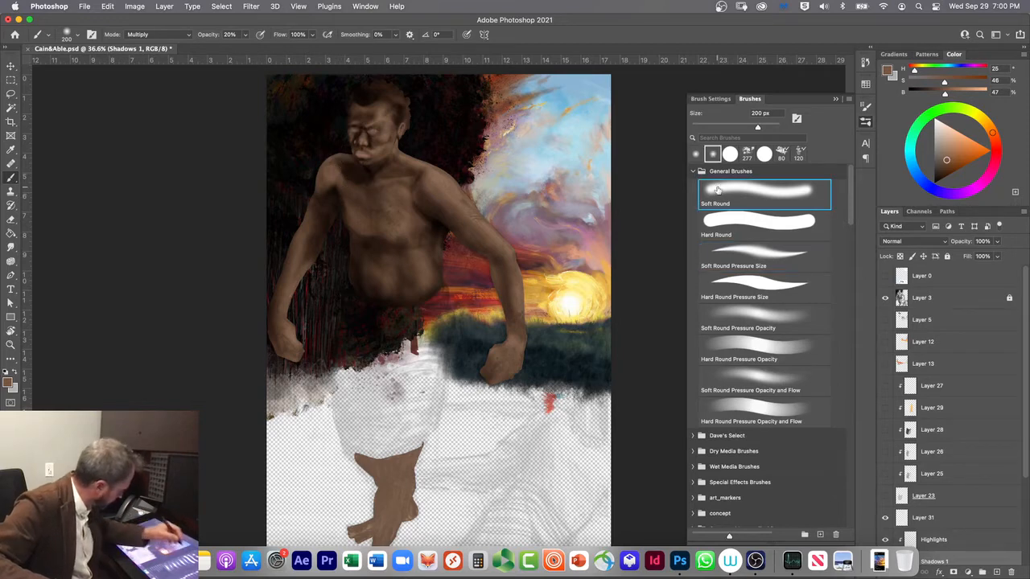
drag(340, 173, 332, 164)
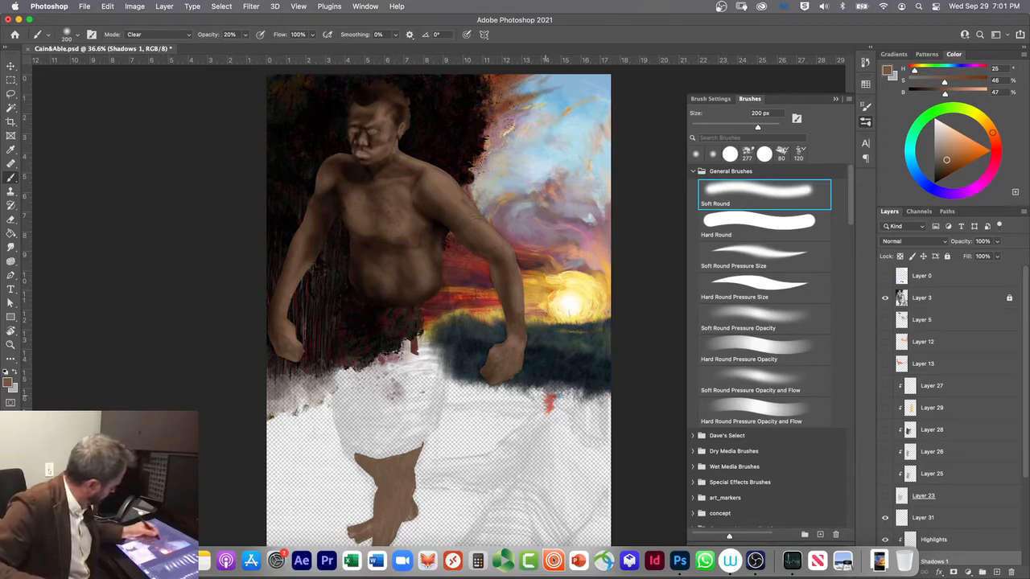
Step: Shade the muscles and elbow of the sunset-side arm with Soft Round Pressure Size at 70 to 150 px, using Multiply and Clear modes
click(715, 268)
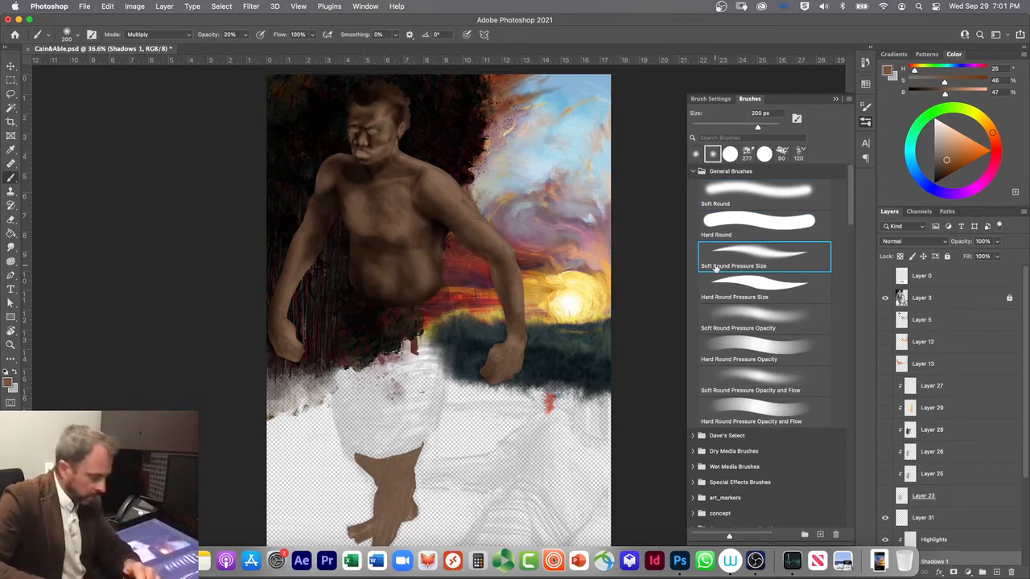
key(shift+alt+m)
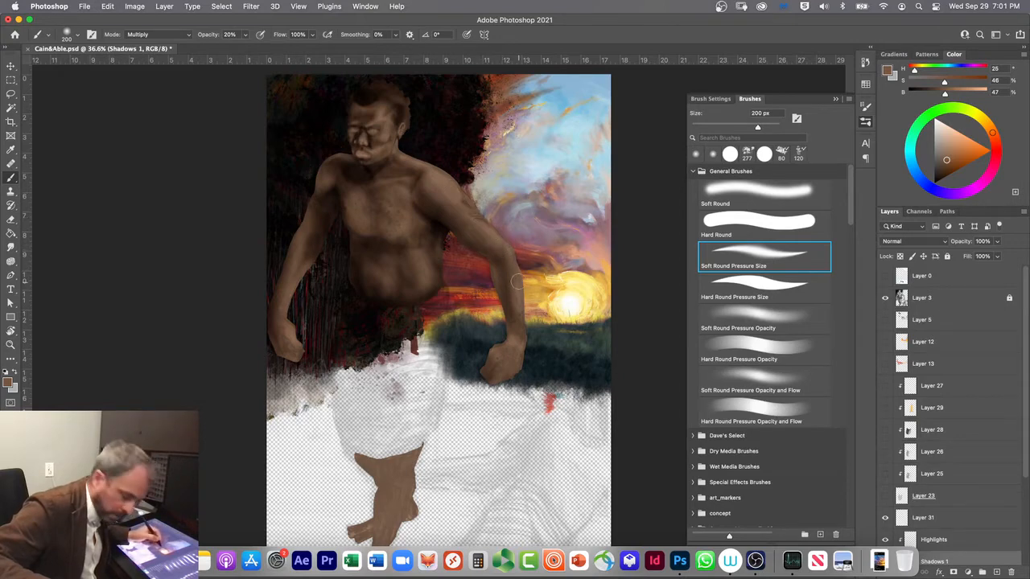
key(bracketleft)
key(bracketleft)
key(bracketleft)
key(bracketleft)
key(bracketleft)
key(bracketleft)
key(bracketleft)
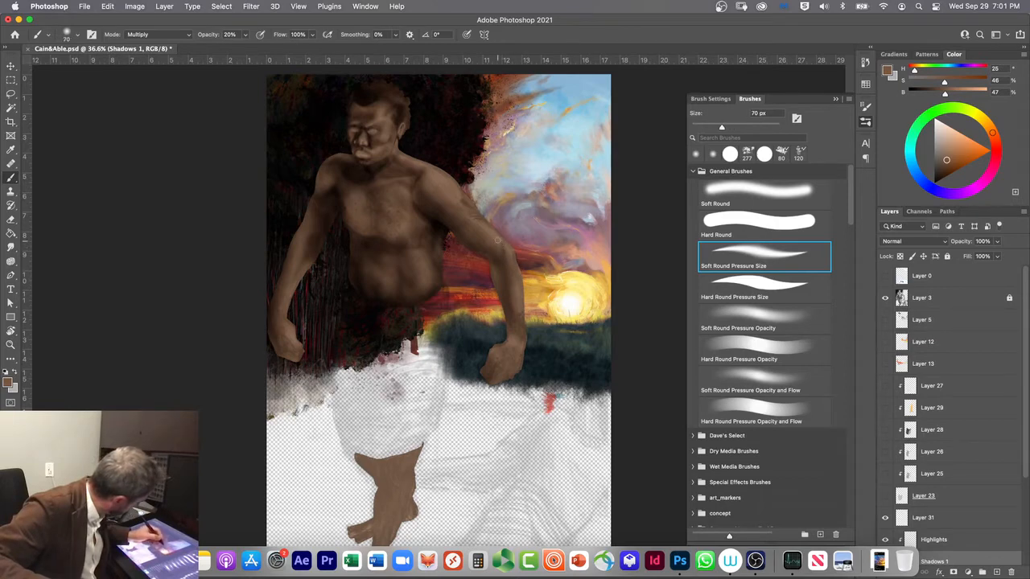
key(bracketright)
key(bracketright)
key(bracketright)
key(bracketright)
key(bracketright)
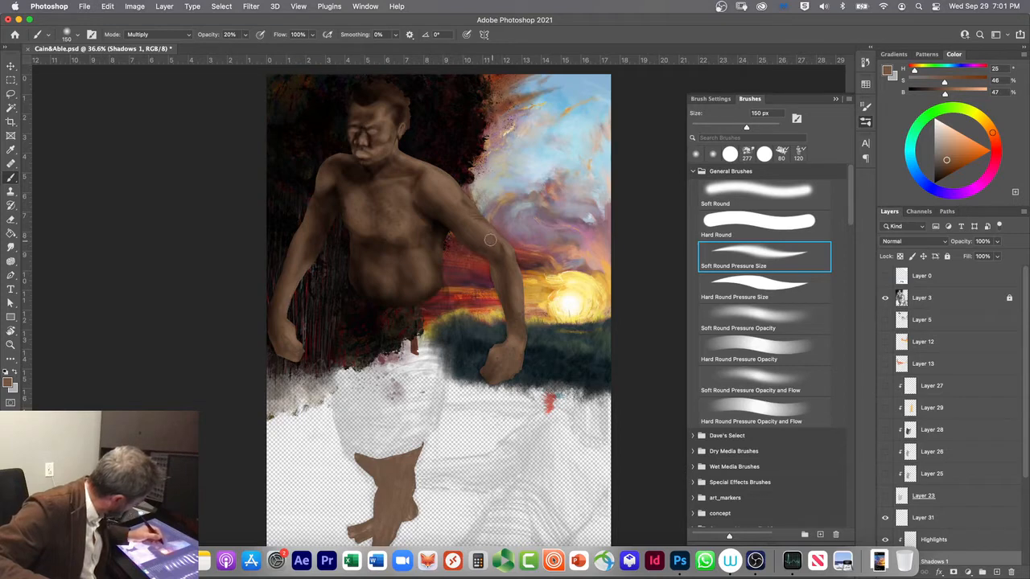
key(alt+shift+r)
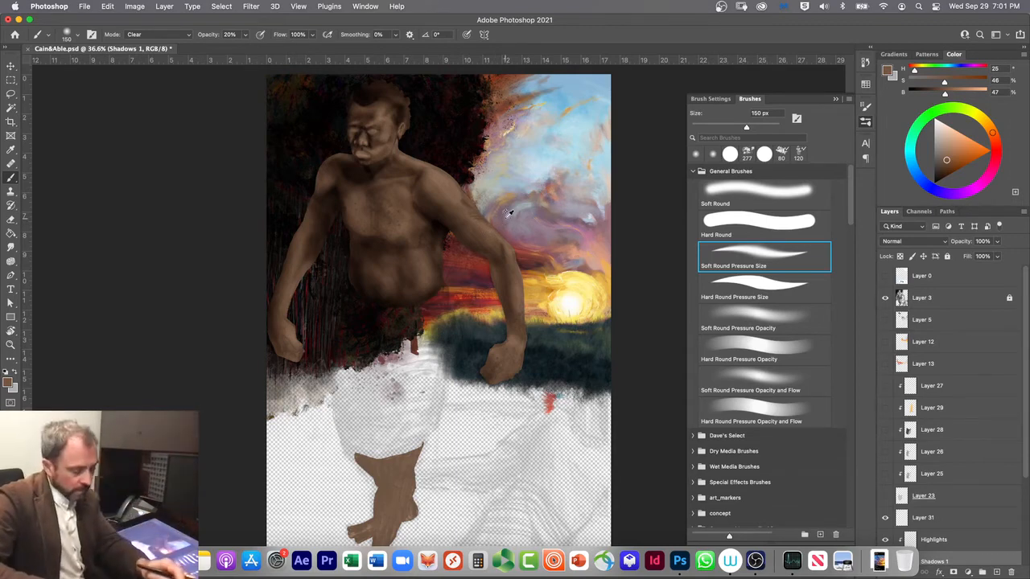
key(alt+shift+m)
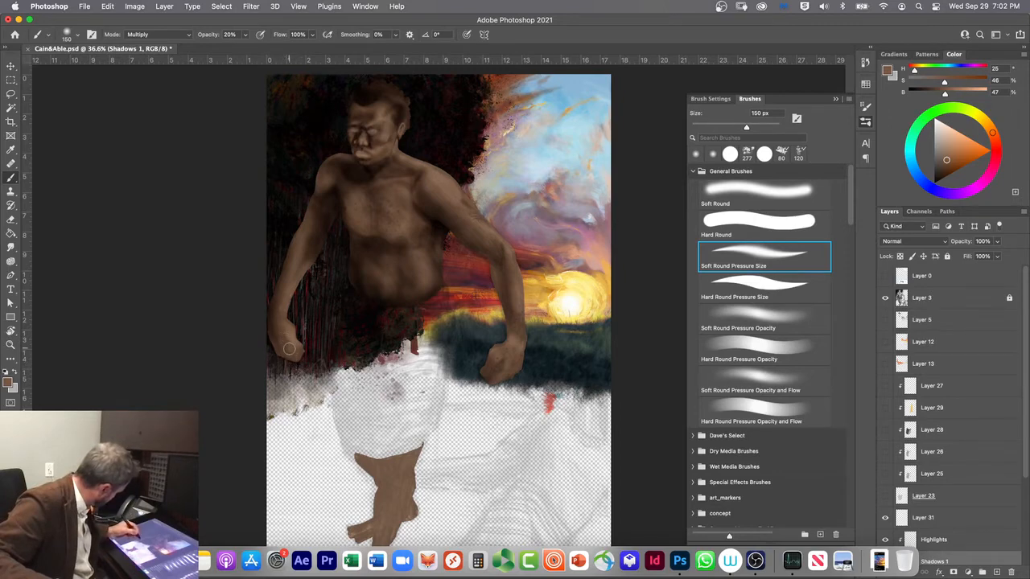
Step: Shade the fist against the dark background in Multiply mode, reducing the brush down to 40 px for the finer shadows
key(bracketleft)
key(bracketleft)
key(bracketleft)
key(bracketleft)
key(bracketleft)
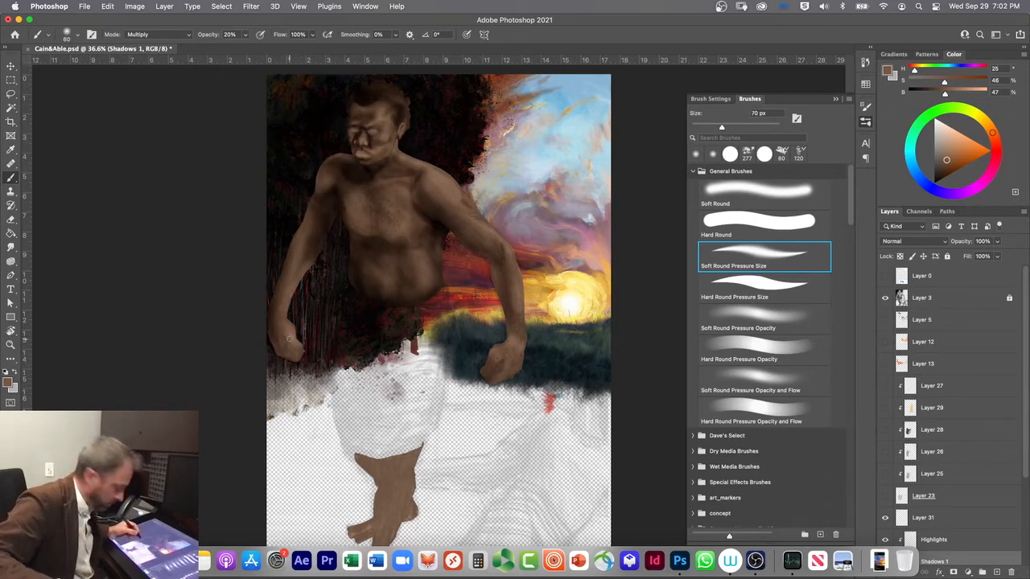
key(bracketleft)
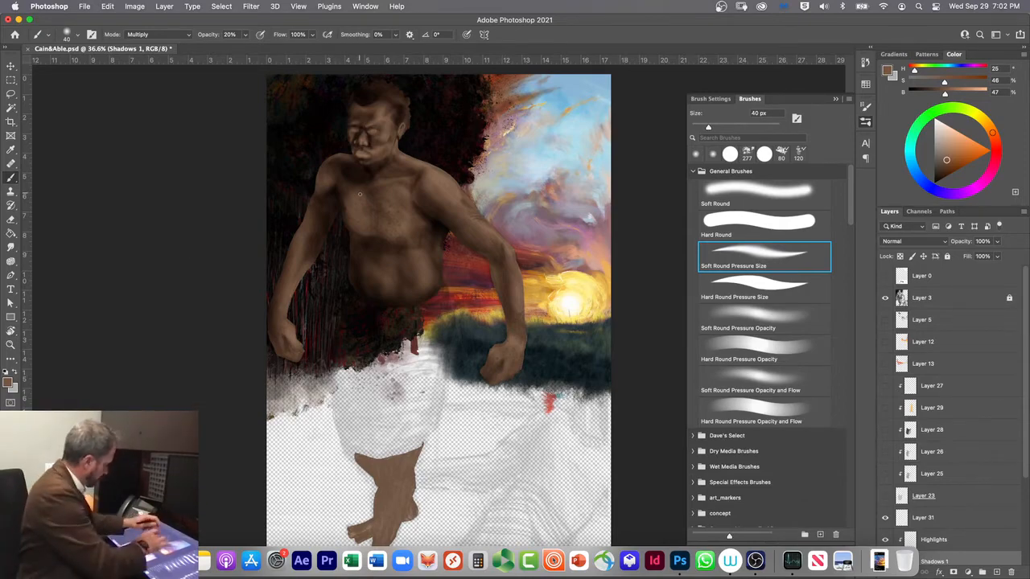
Step: Paint the dark line between Cain's lips with a Soft Round Pressure Size brush of about 9 px at 30% opacity
scroll(360, 194, up, 10)
scroll(360, 194, down, 4)
scroll(360, 194, down, 1)
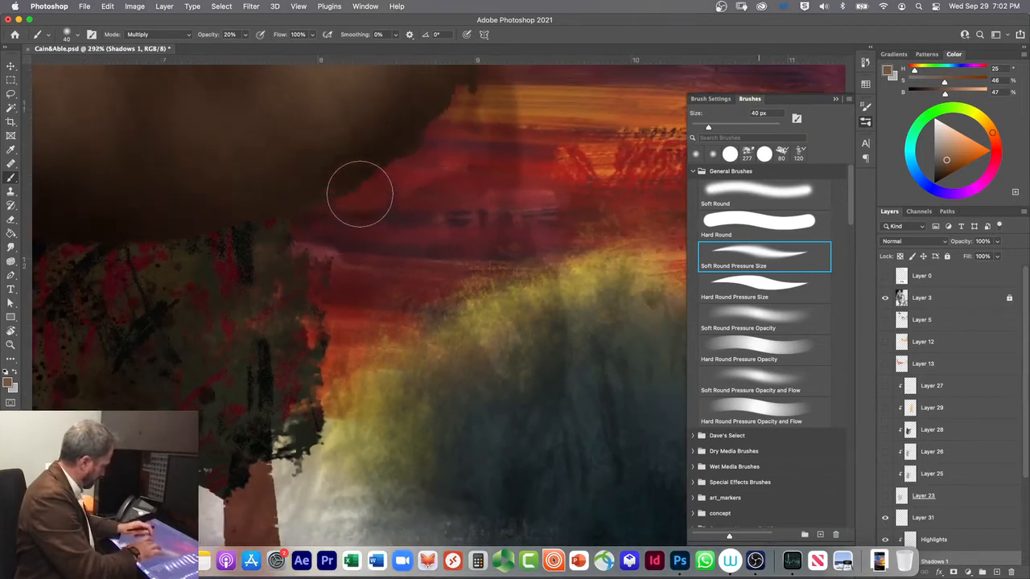
drag(320, 198, 444, 487)
drag(382, 169, 499, 549)
drag(282, 198, 416, 507)
drag(285, 174, 403, 492)
mouse_move(253, 161)
mouse_down()
mouse_move(299, 288)
mouse_move(256, 177)
mouse_up()
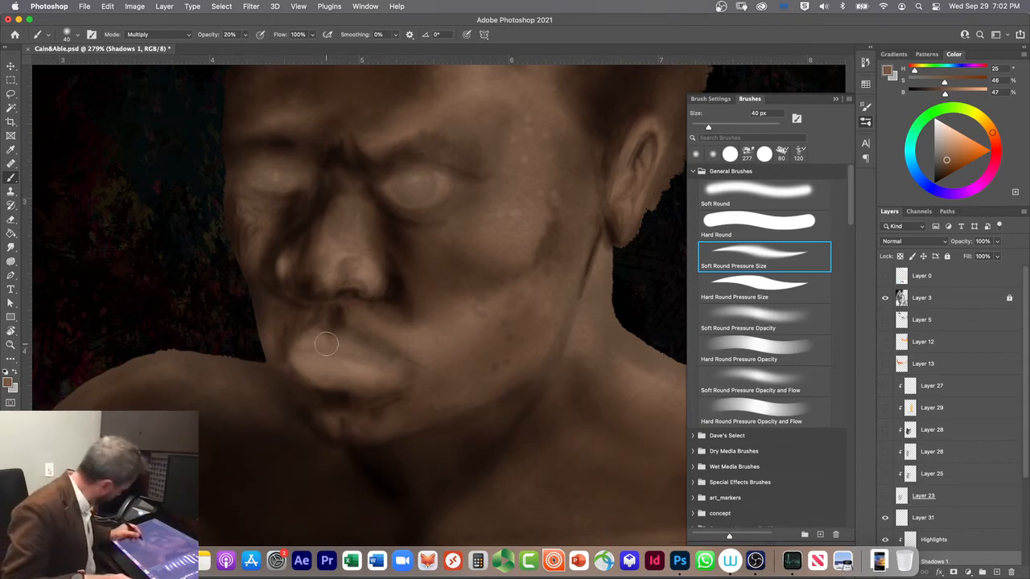
key(bracketleft)
key(bracketleft)
key(bracketleft)
key(bracketleft)
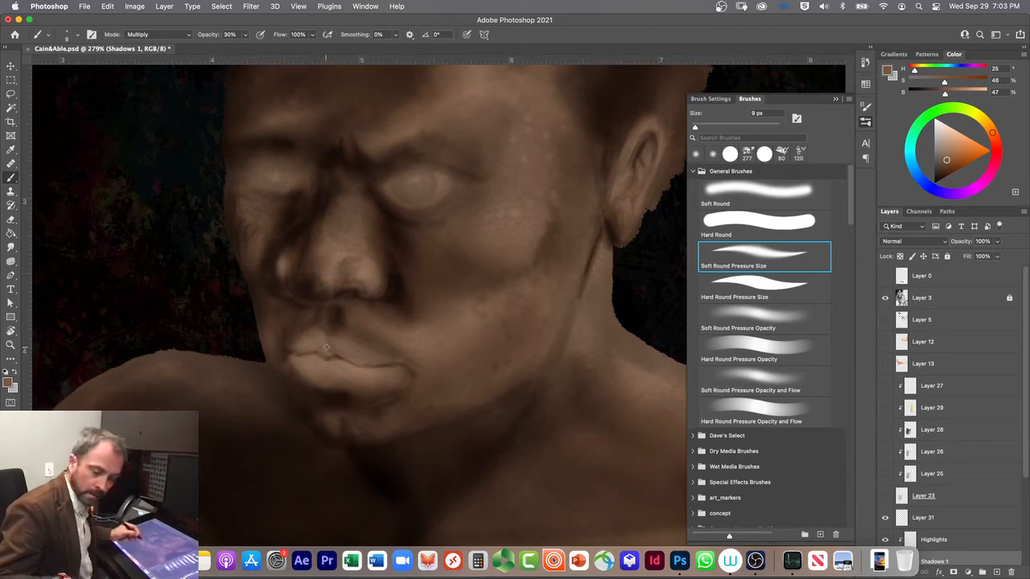
drag(332, 352, 289, 356)
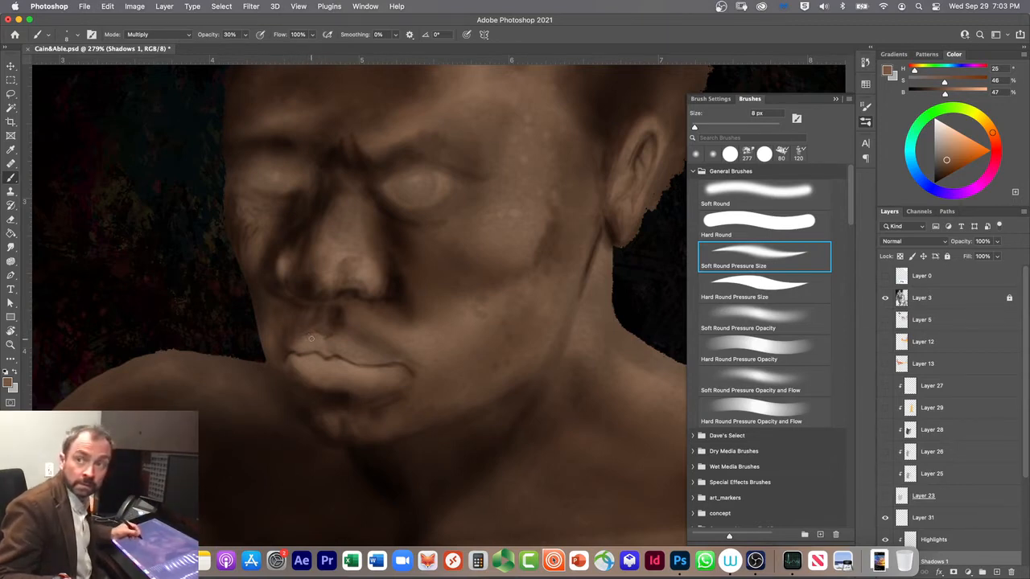
Step: Shade the skin just above the upper lip with the Soft Round Pressure Size brush at 20 px
key(bracketright)
key(bracketright)
key(bracketright)
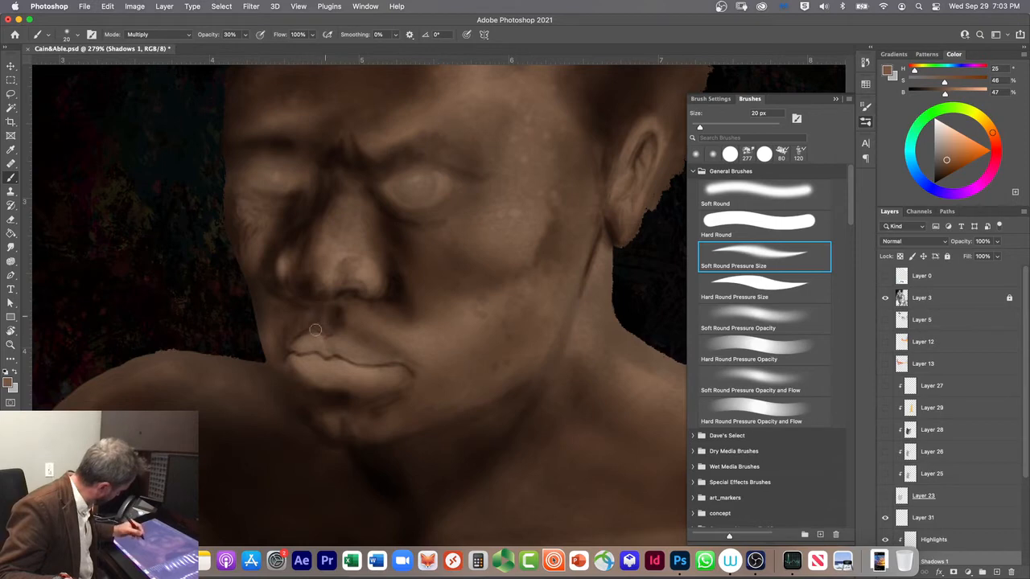
drag(308, 321, 287, 343)
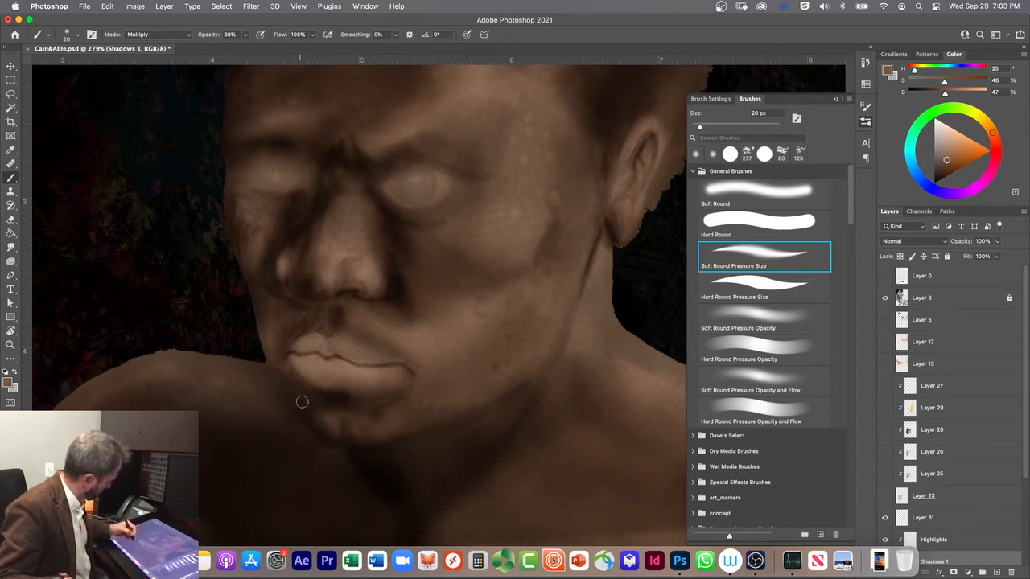
Step: Undo the last lip strokes and reshade the upper lip at 20 px with Soft Round, switching to Soft Round Pressure Size for its edge
click(714, 190)
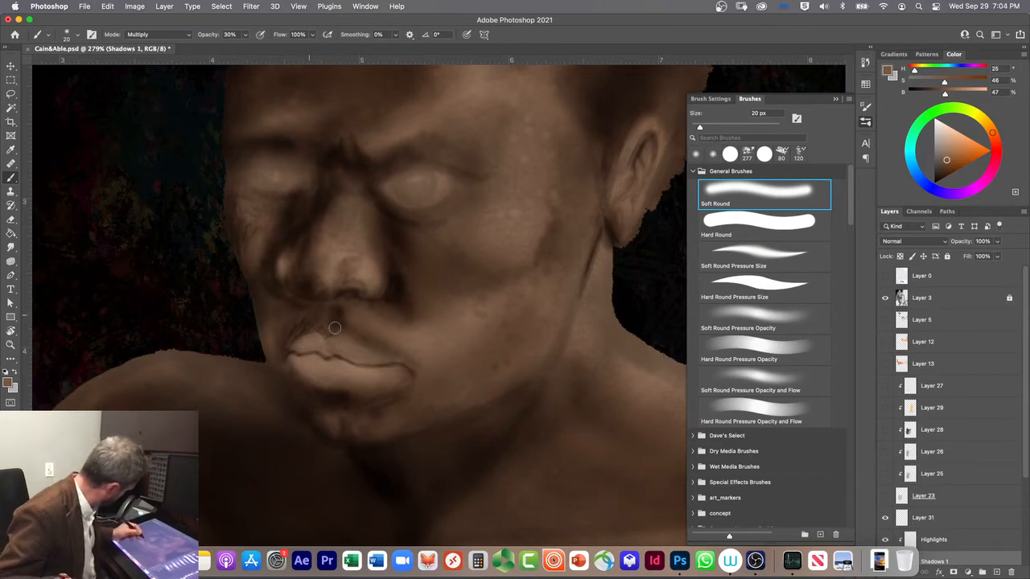
key(super+z)
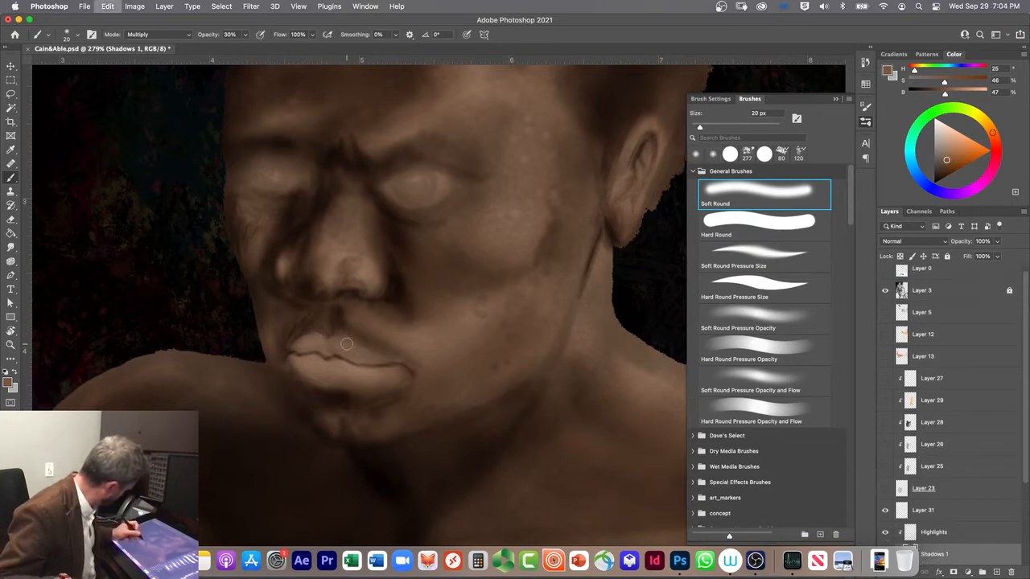
key(super+z)
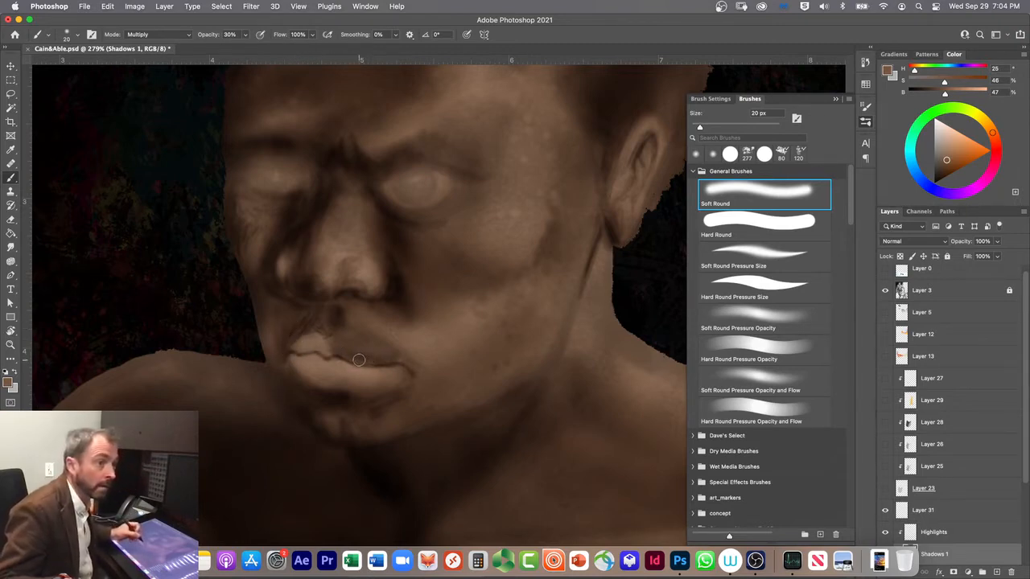
click(732, 251)
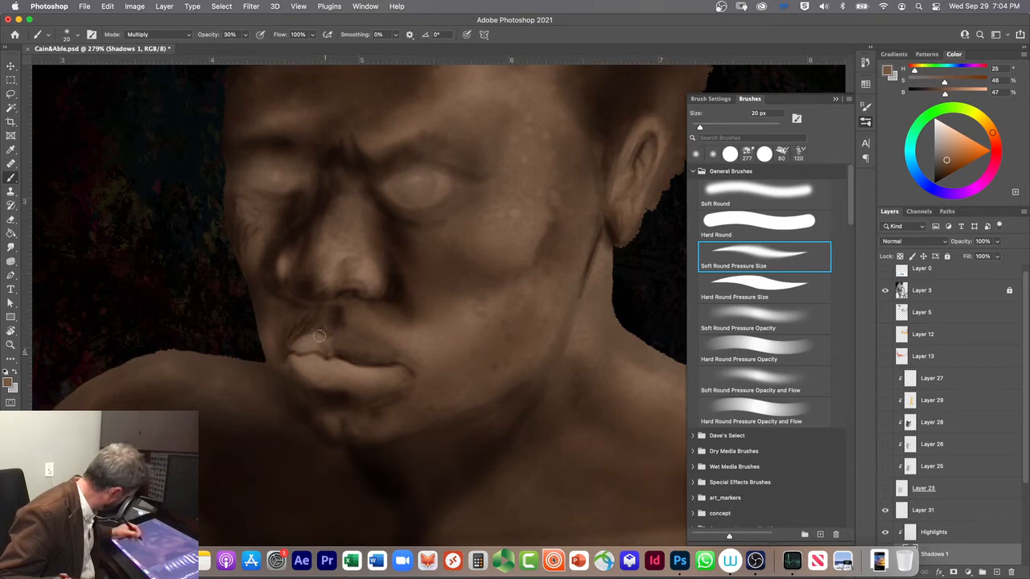
Step: Darken the upper lip and the mouth corner at 20 px, changing from Soft Round Pressure Size to the Soft Round brush
drag(323, 353, 319, 344)
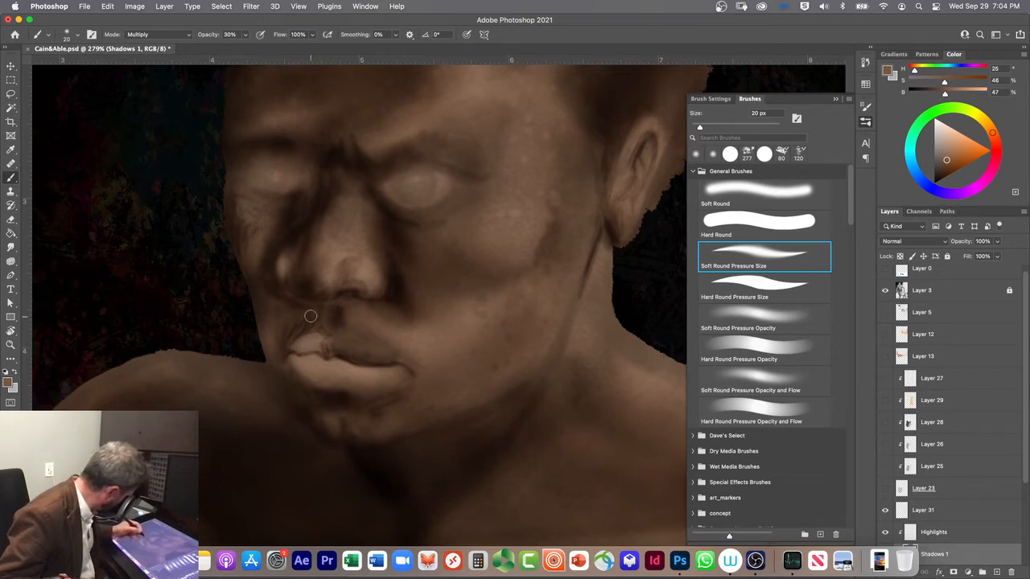
click(723, 187)
drag(320, 344, 301, 348)
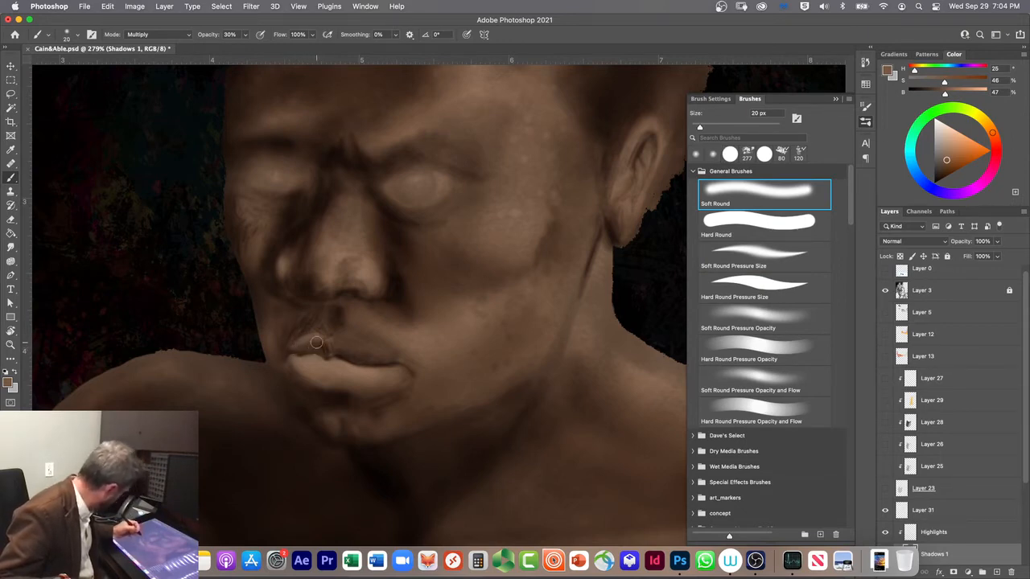
drag(292, 349, 313, 338)
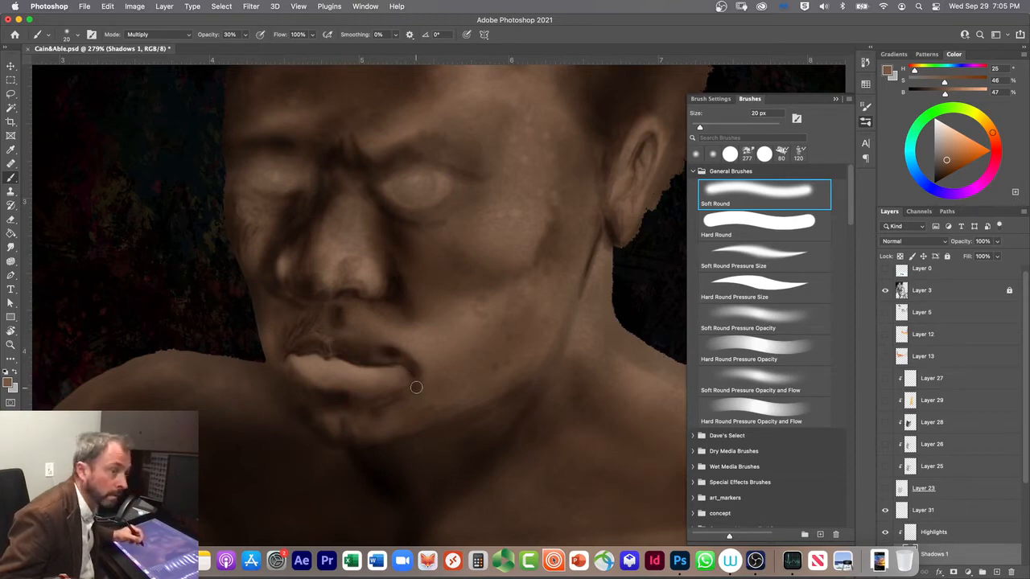
drag(412, 385, 391, 356)
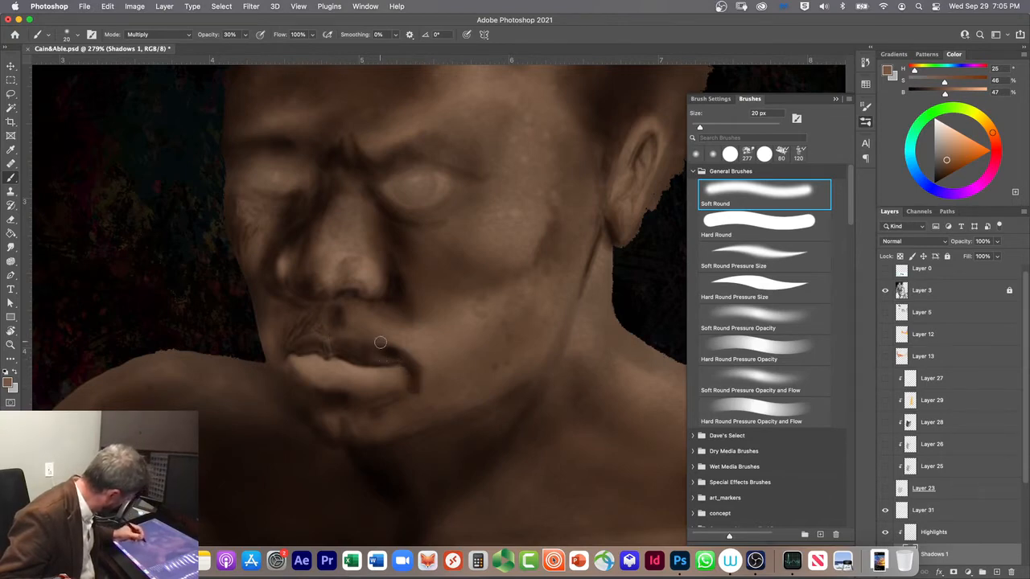
Step: Save the document and soften the shading around the upper lip in Clear mode at 10% opacity
key(alt+shift+r)
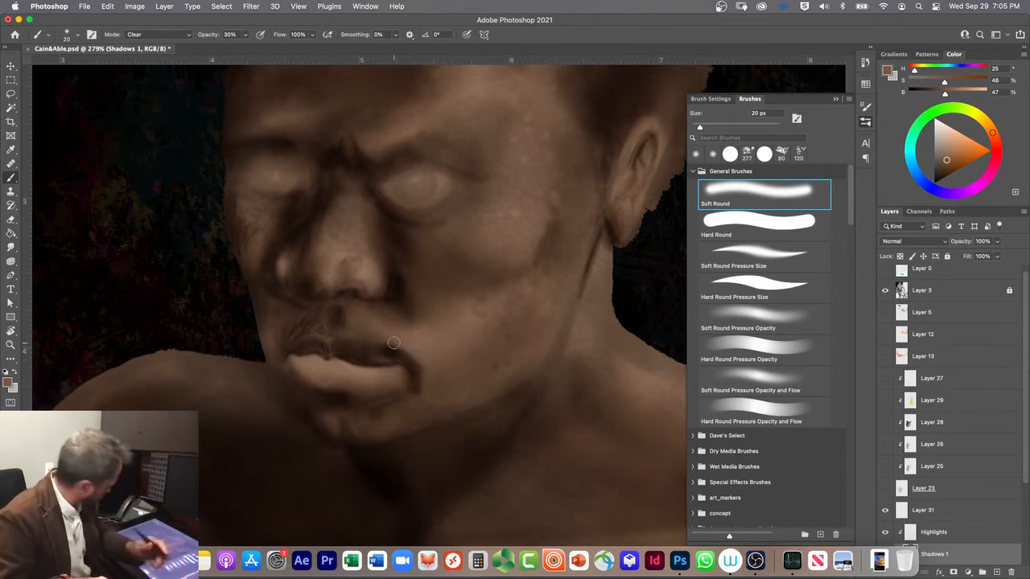
key(super+s)
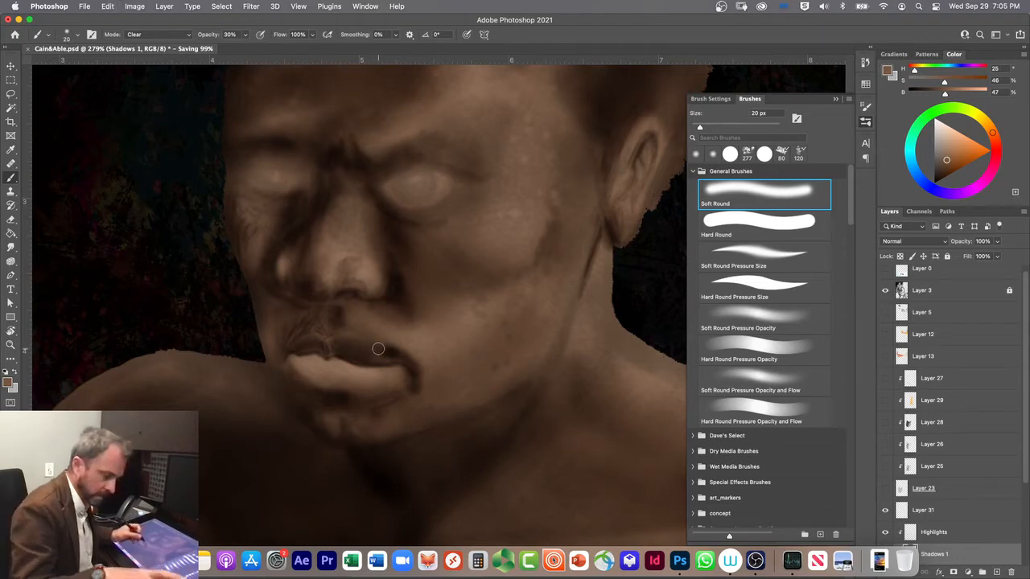
key(1)
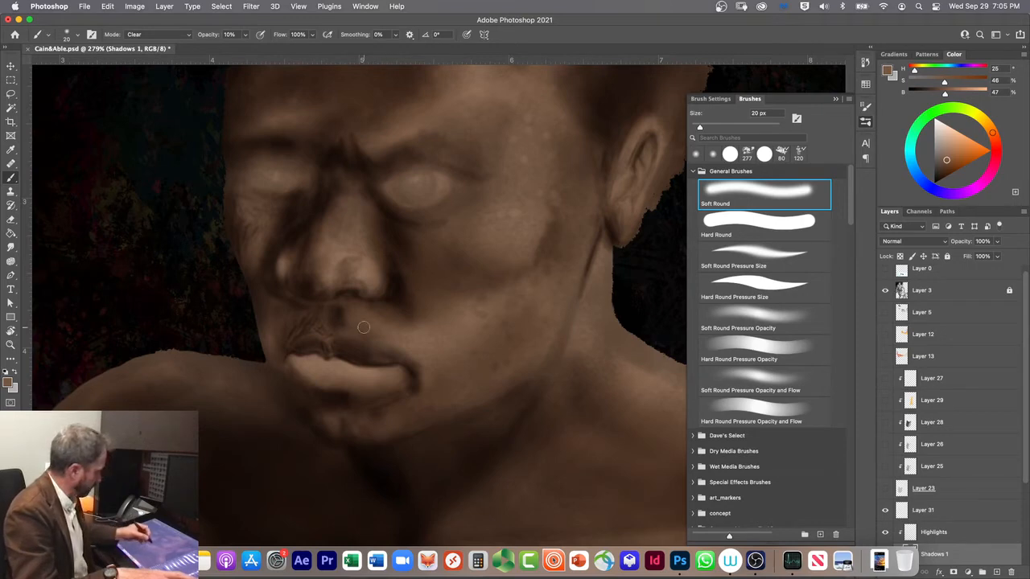
Step: Return the brush to Multiply mode at 30% opacity and darken the corner of the mouth beside the lower lip
key(shift+alt+m)
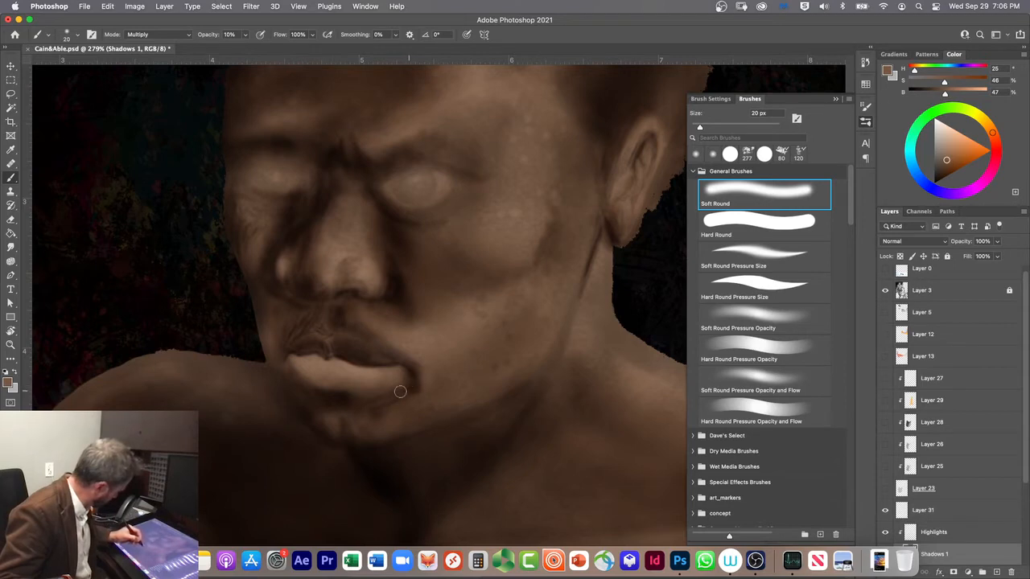
key(3)
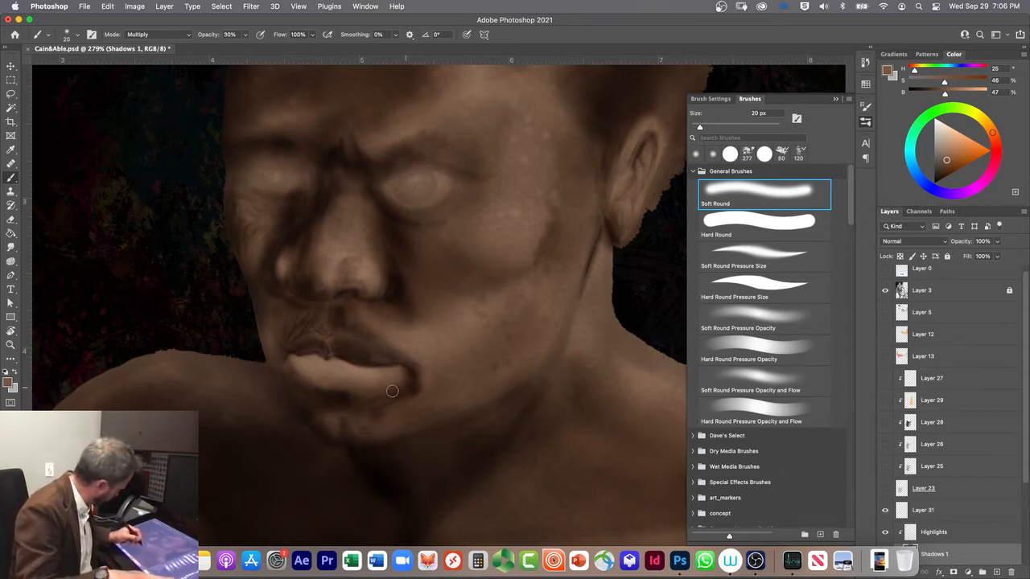
drag(402, 384, 420, 373)
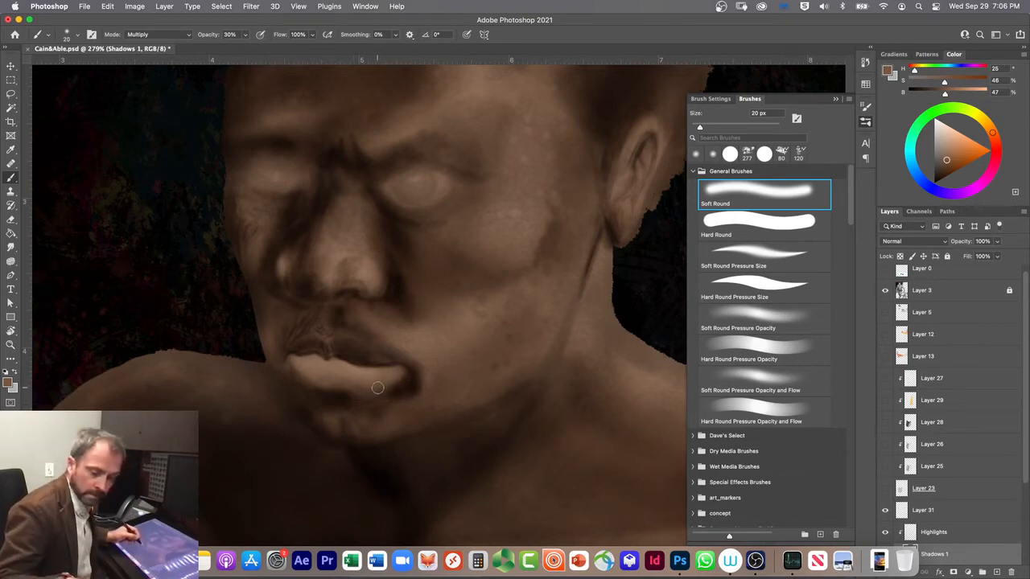
Step: Define the lower lip's bottom edge from the mouth corner with the Soft Round Pressure Size brush at 20 px
key(bracketleft)
key(bracketleft)
key(bracketleft)
key(bracketleft)
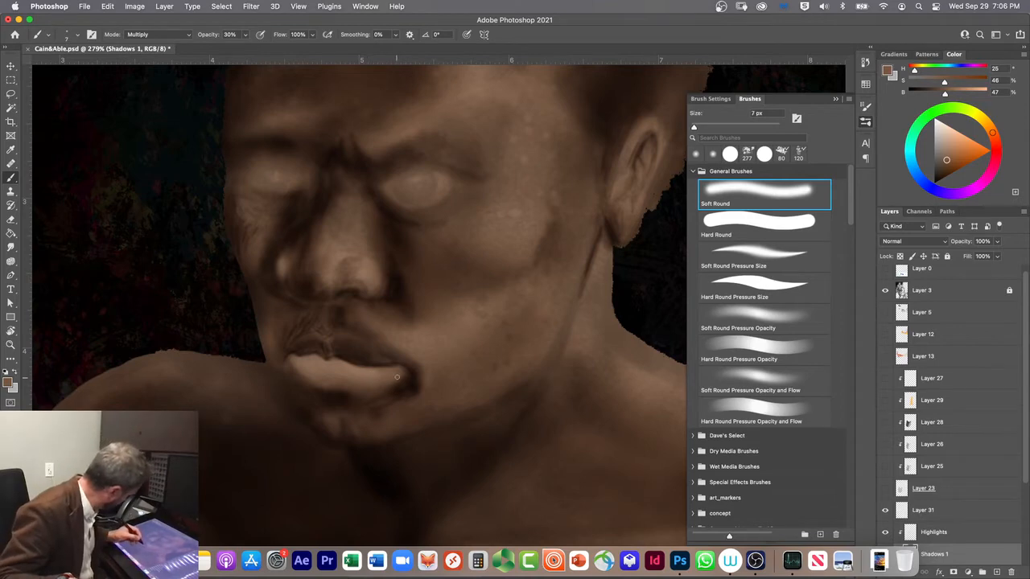
click(725, 246)
key(bracketright)
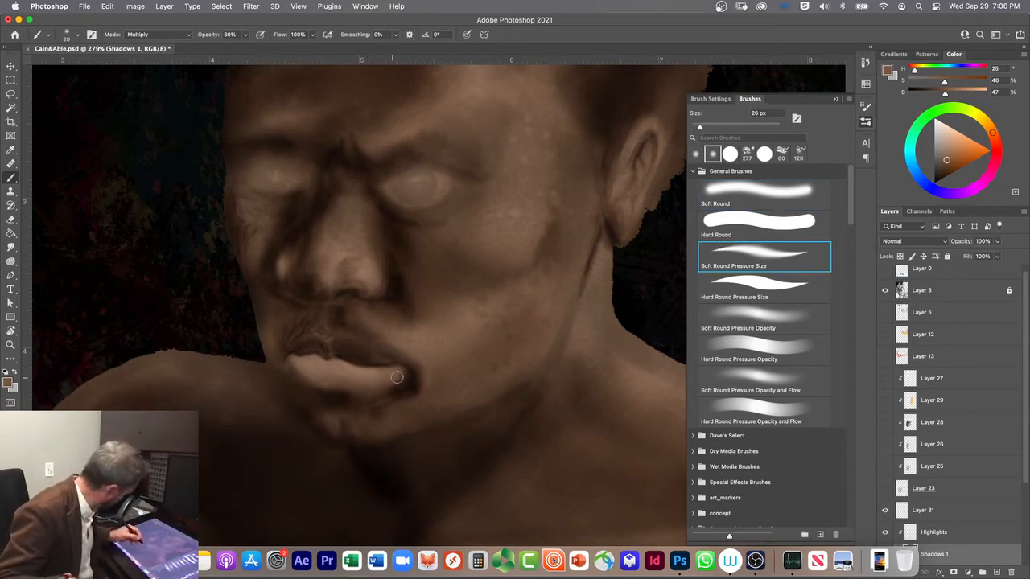
mouse_move(404, 376)
mouse_down()
mouse_move(405, 376)
mouse_move(354, 394)
mouse_move(399, 373)
mouse_move(340, 419)
mouse_move(393, 377)
mouse_up()
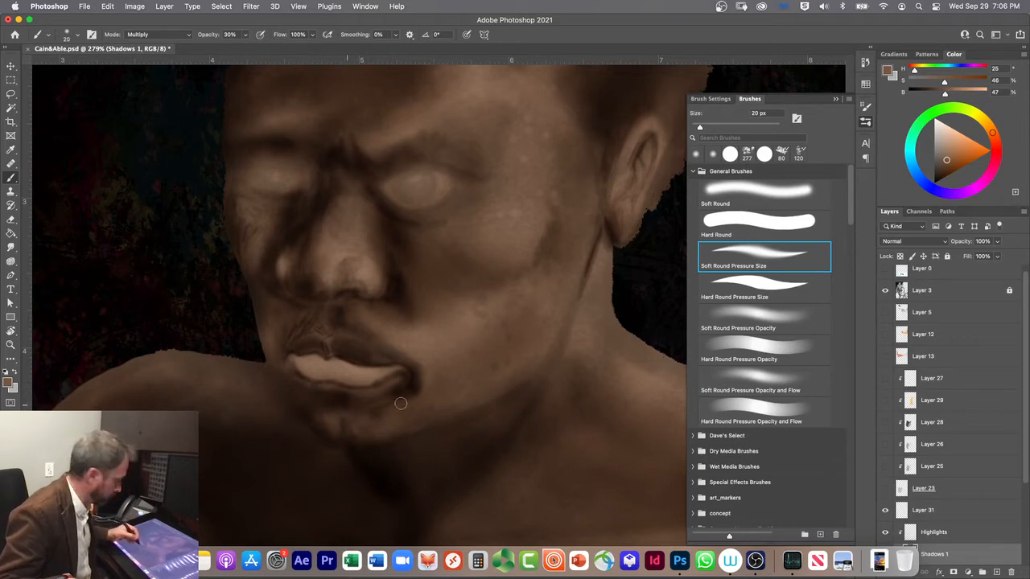
Step: Shade the lower lip with the Soft Round brush at 35 px, reducing it to 20 px for the finer shadows
click(715, 191)
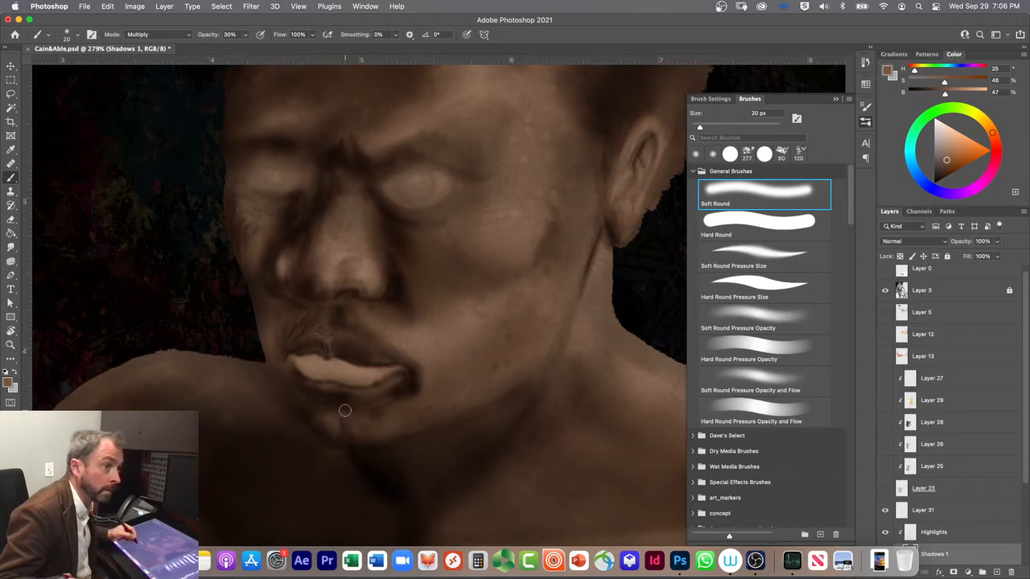
key(bracketright)
key(bracketright)
key(bracketright)
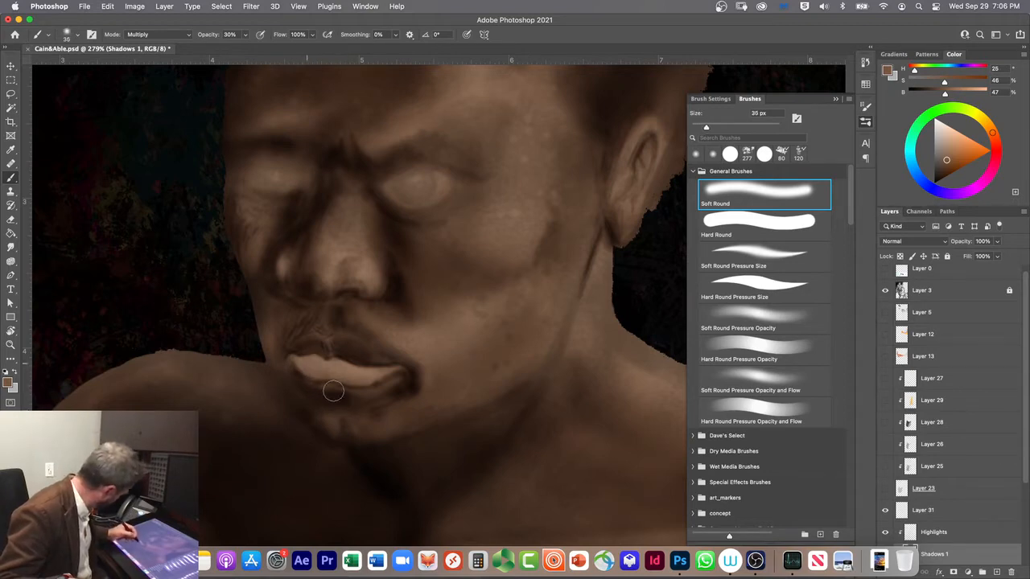
mouse_move(317, 378)
mouse_down()
mouse_move(298, 367)
mouse_move(312, 378)
mouse_up()
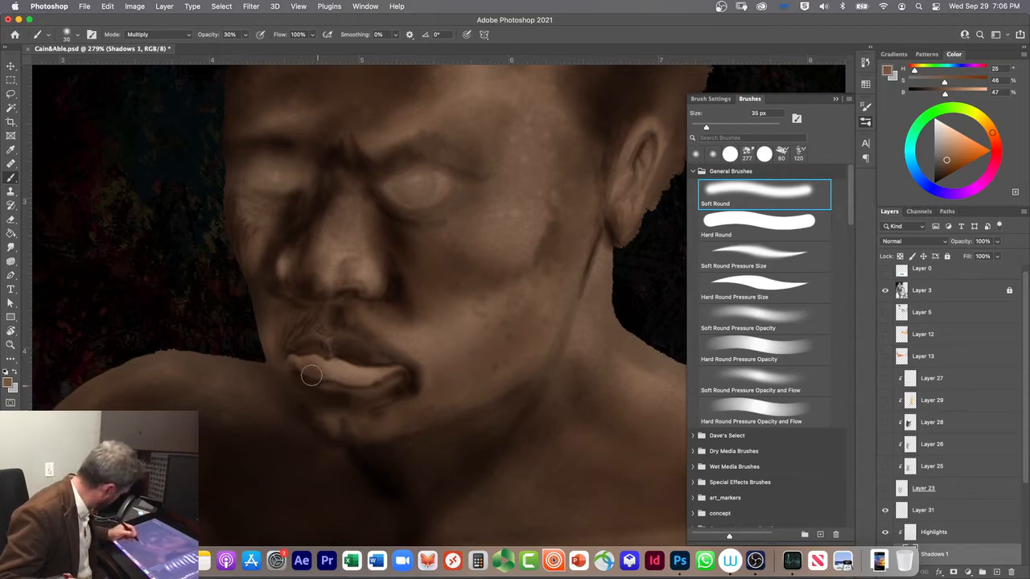
key(bracketleft)
key(bracketleft)
key(bracketleft)
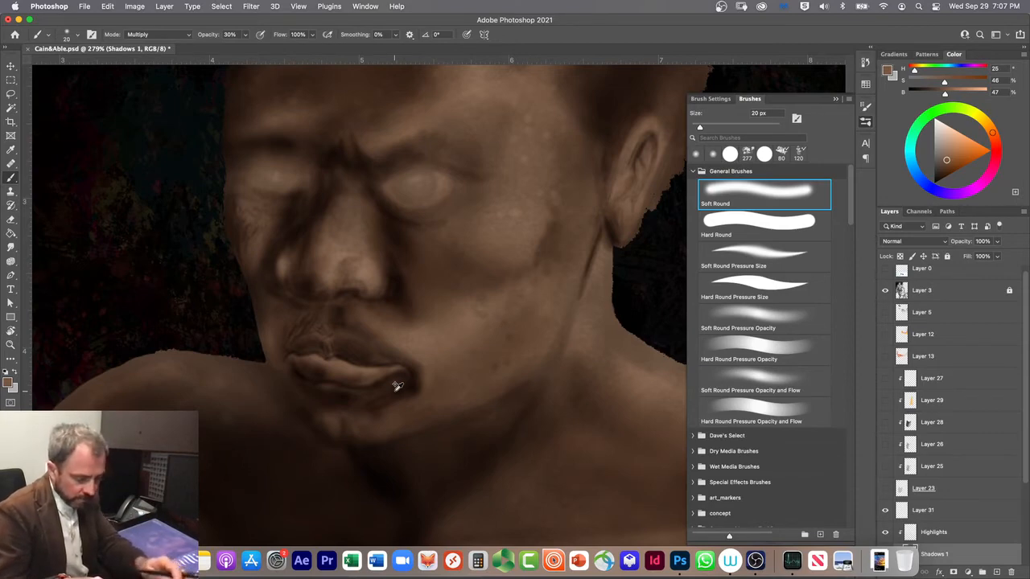
Step: Soften the shadows around the lips in Clear mode with Soft Round Pressure Size, undoing the 30% strokes and lowering the opacity to 10%
key(alt+shift+r)
click(718, 255)
drag(304, 327, 309, 320)
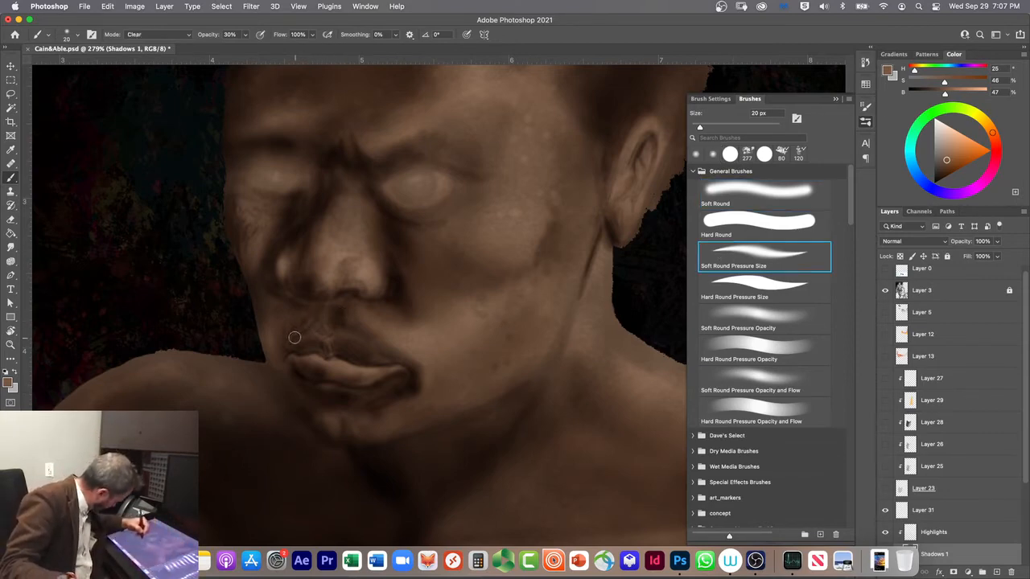
key(super+z)
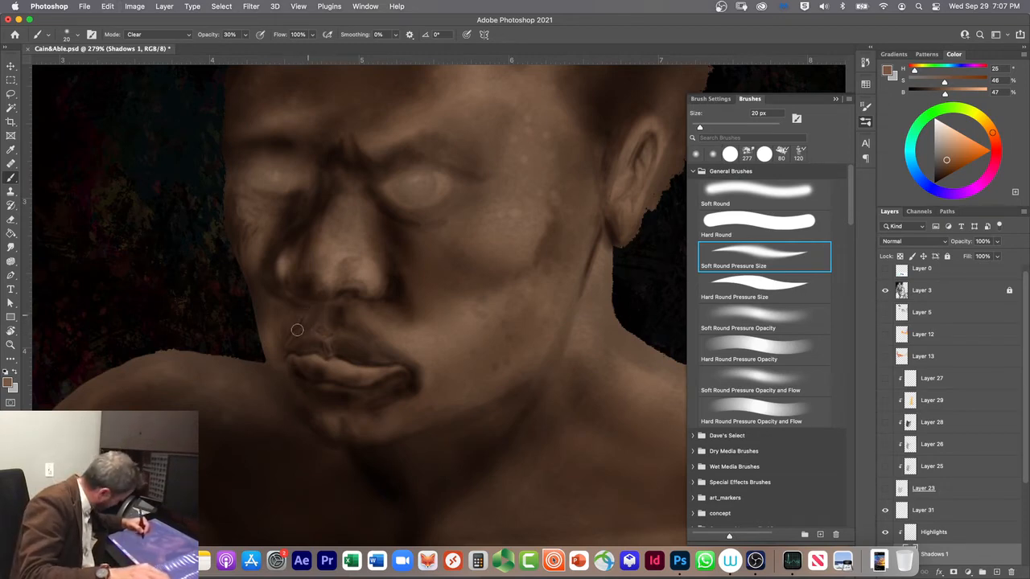
key(super+z)
key(super+z)
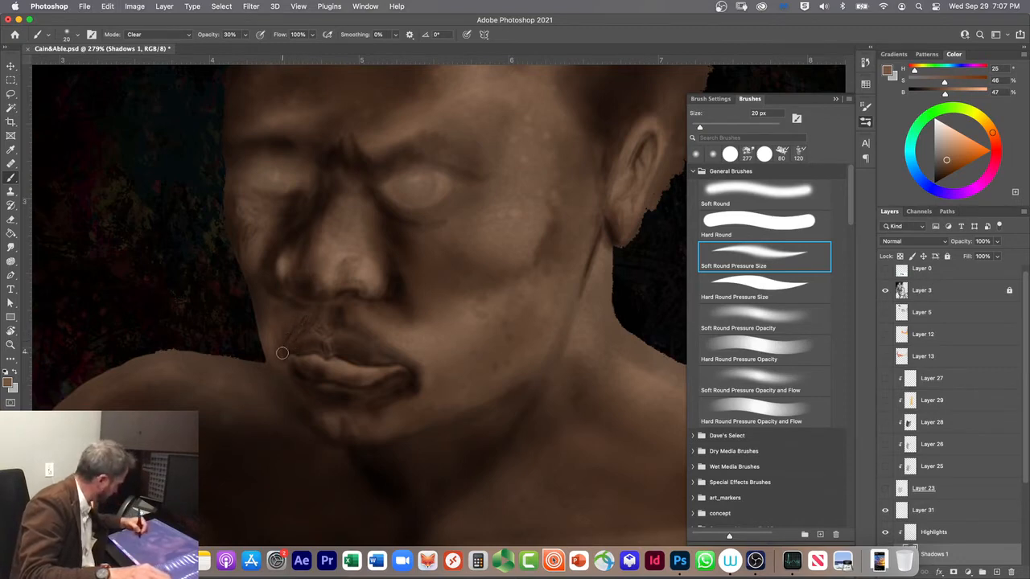
key(1)
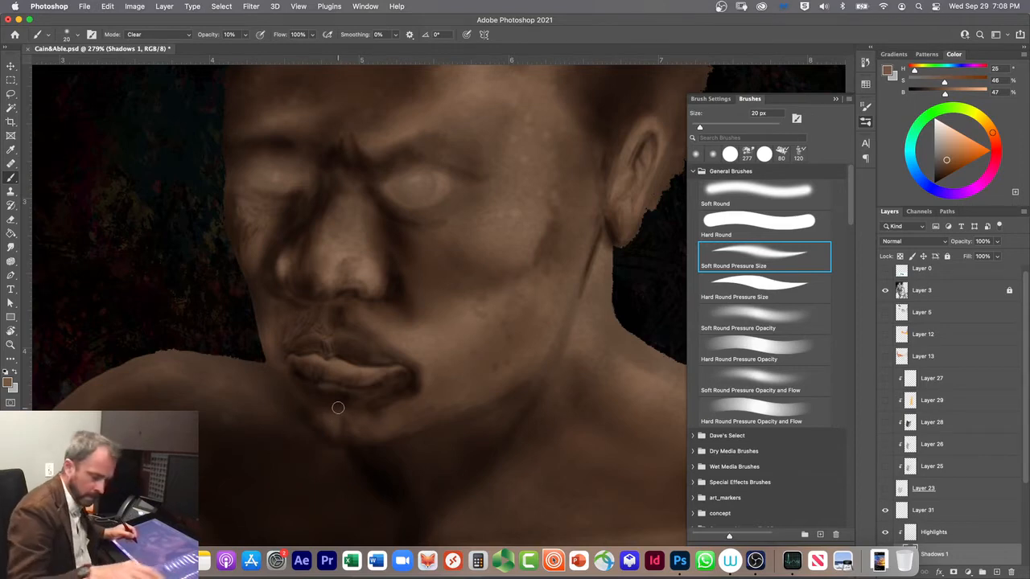
Step: Shade the lower lip, chin and jaw edge in Multiply mode at 20 px, raising the opacity from 10% to 30%
key(shift+alt+m)
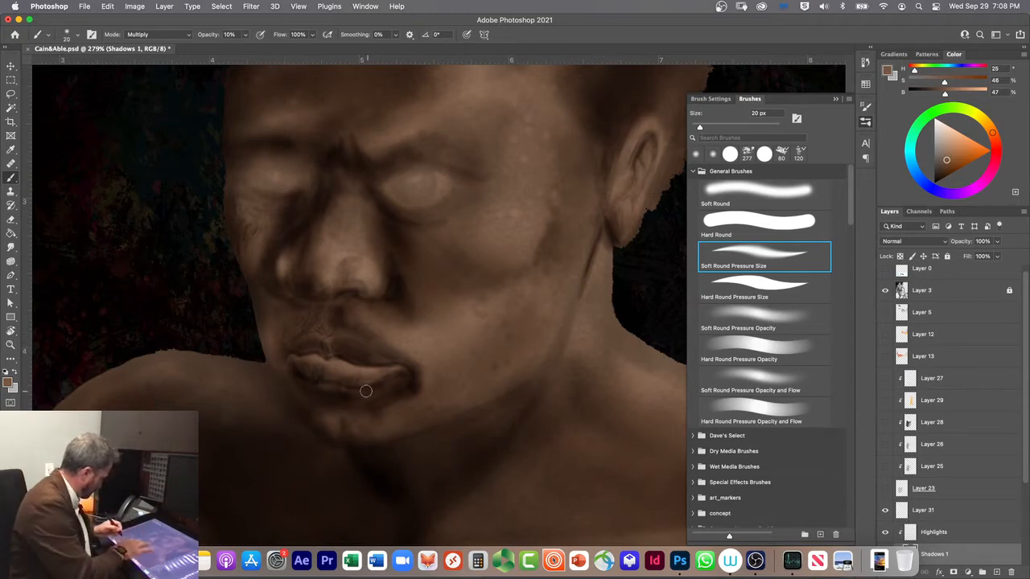
scroll(366, 391, up, 1)
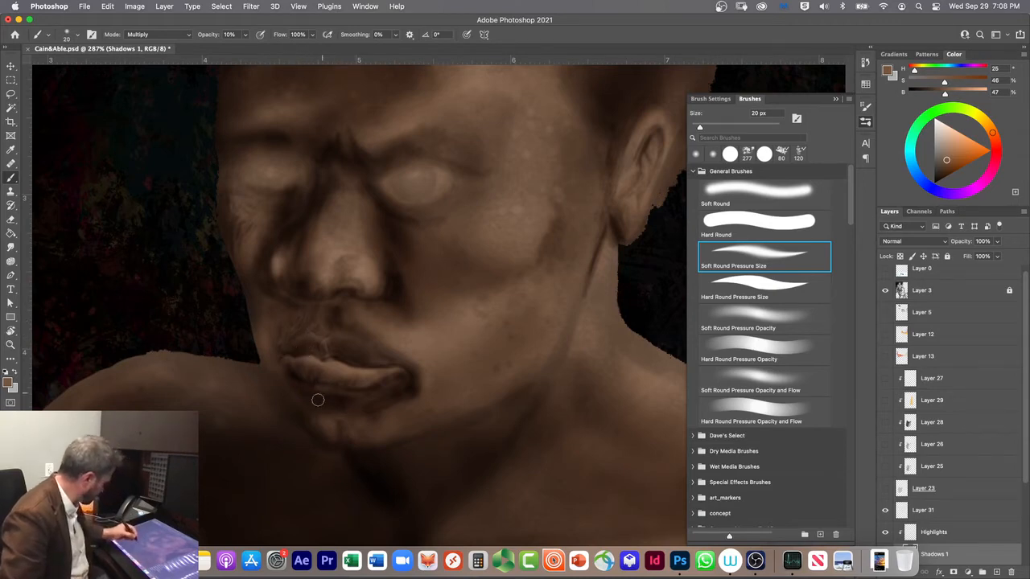
drag(309, 383, 329, 393)
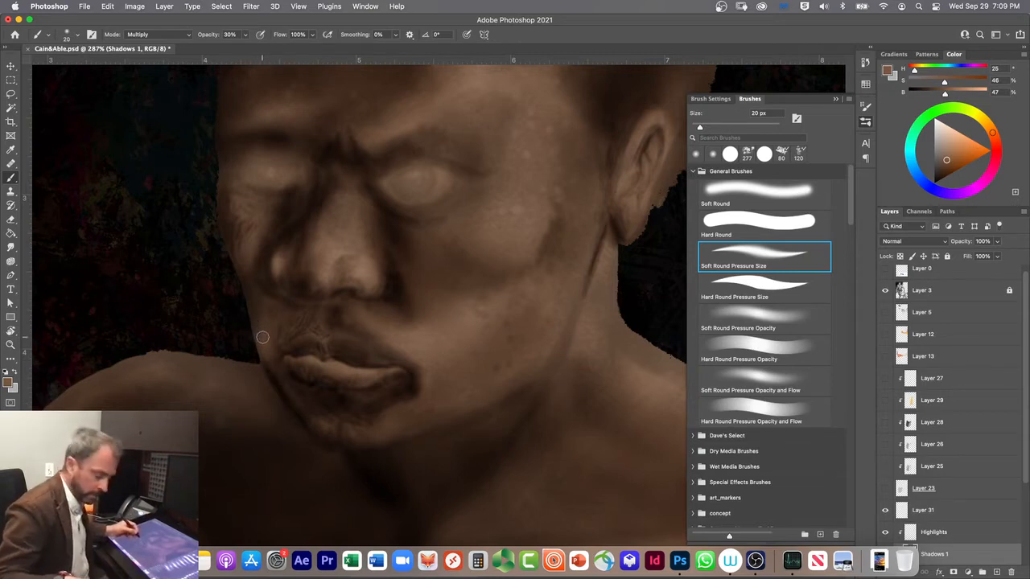
Step: Enlarge the brush to 40 px and shade the chin and the darker patches on the cheek
key(bracketright)
key(bracketright)
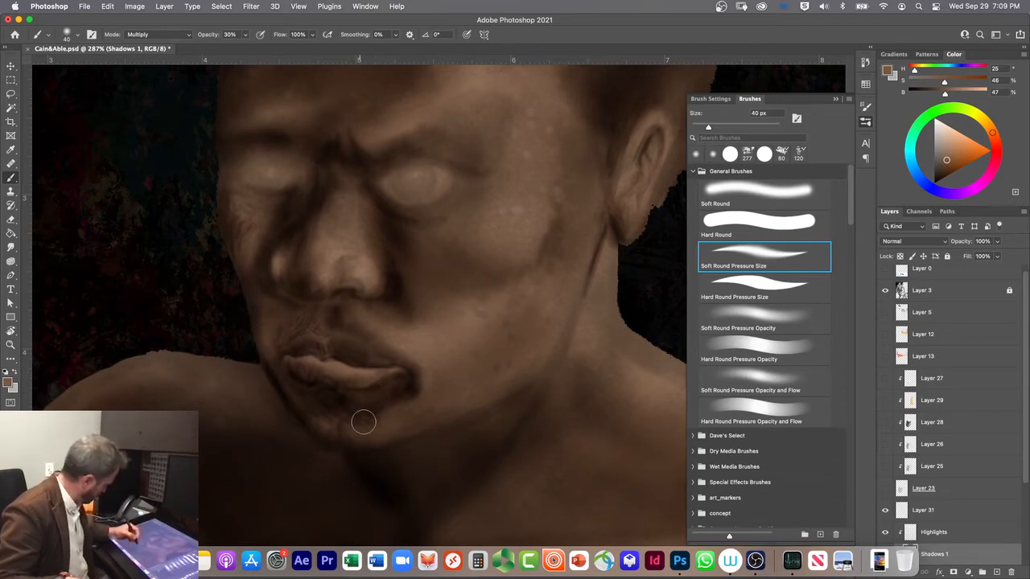
drag(414, 402, 380, 422)
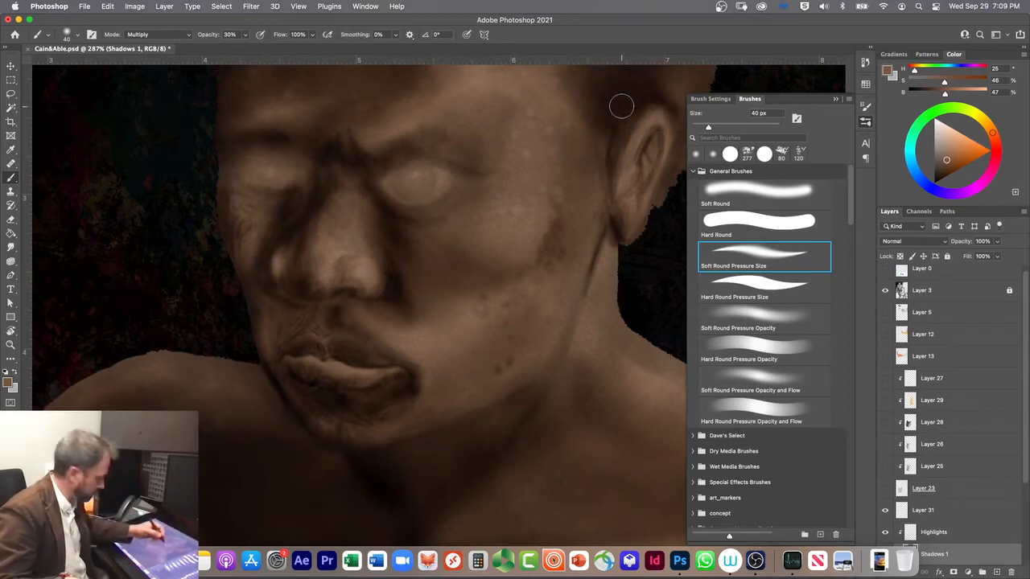
Step: Deepen the shadows on the neck, the side of the nose and the eye socket with a 90 px brush at 30% opacity
key(bracketright)
key(bracketright)
key(bracketright)
key(bracketright)
key(bracketright)
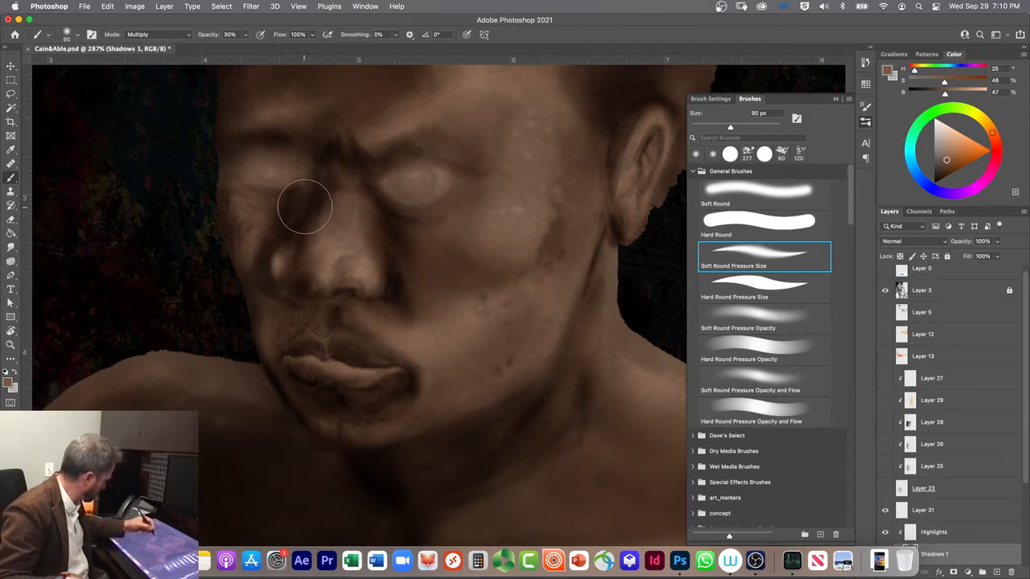
drag(320, 179, 303, 255)
mouse_move(325, 167)
mouse_down()
mouse_move(270, 328)
mouse_move(305, 206)
mouse_move(297, 261)
mouse_up()
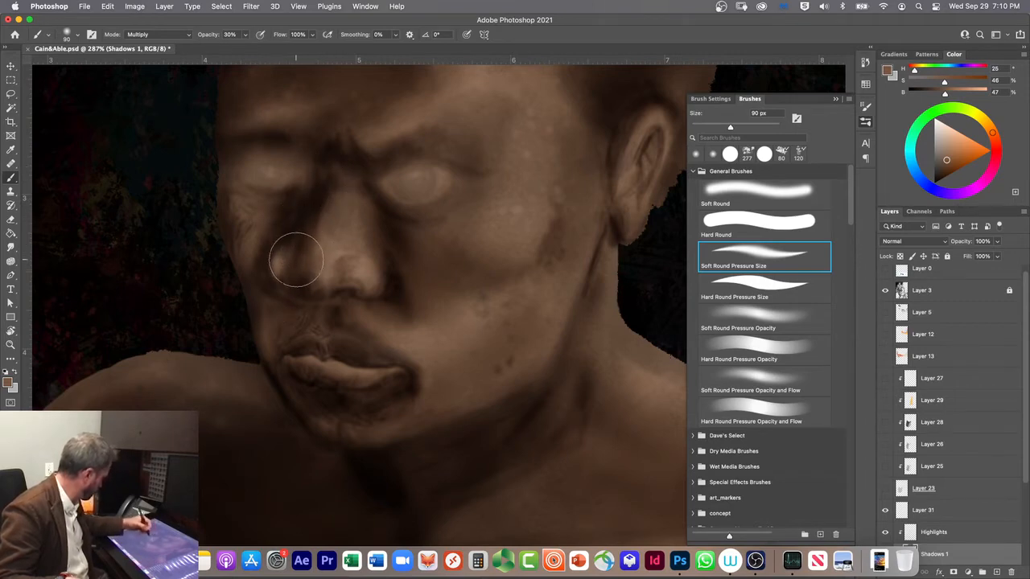
drag(301, 198, 289, 227)
drag(315, 181, 306, 190)
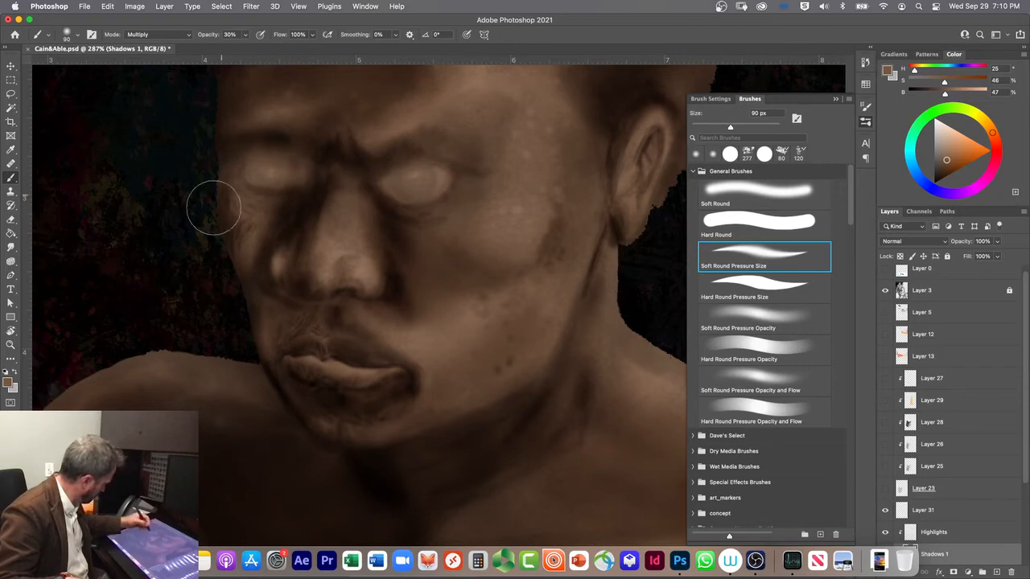
mouse_move(246, 156)
mouse_down()
mouse_move(252, 189)
mouse_move(230, 197)
mouse_move(242, 165)
mouse_move(230, 165)
mouse_move(305, 148)
mouse_up()
Step: Refine the shadows around the nose, reducing the brush to 30 px and darkening the nostril underside at 15 px
key(bracketleft)
key(bracketleft)
key(bracketleft)
key(bracketleft)
key(bracketleft)
key(bracketleft)
key(bracketleft)
key(bracketleft)
key(bracketleft)
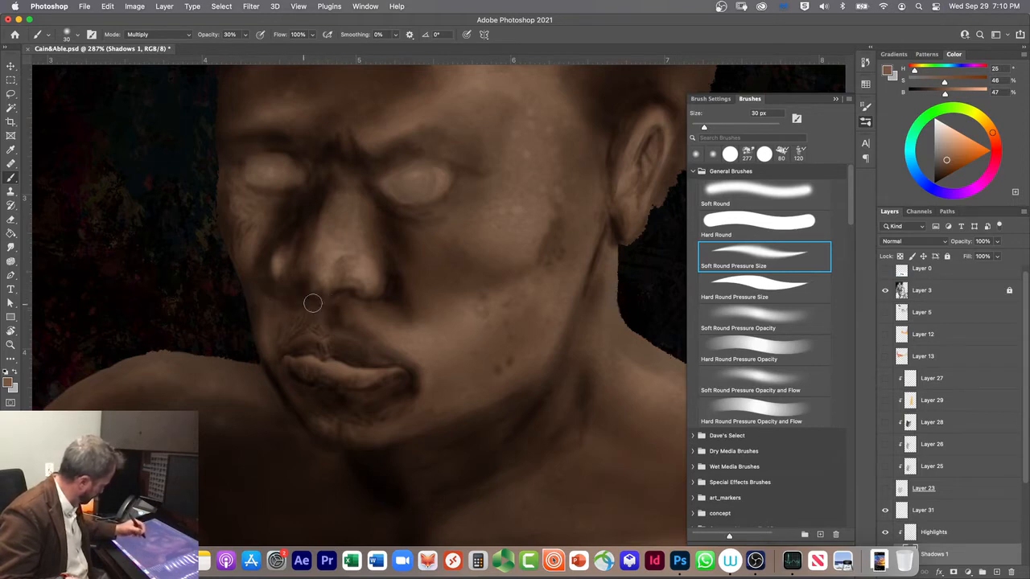
key(bracketleft)
key(bracketleft)
key(bracketleft)
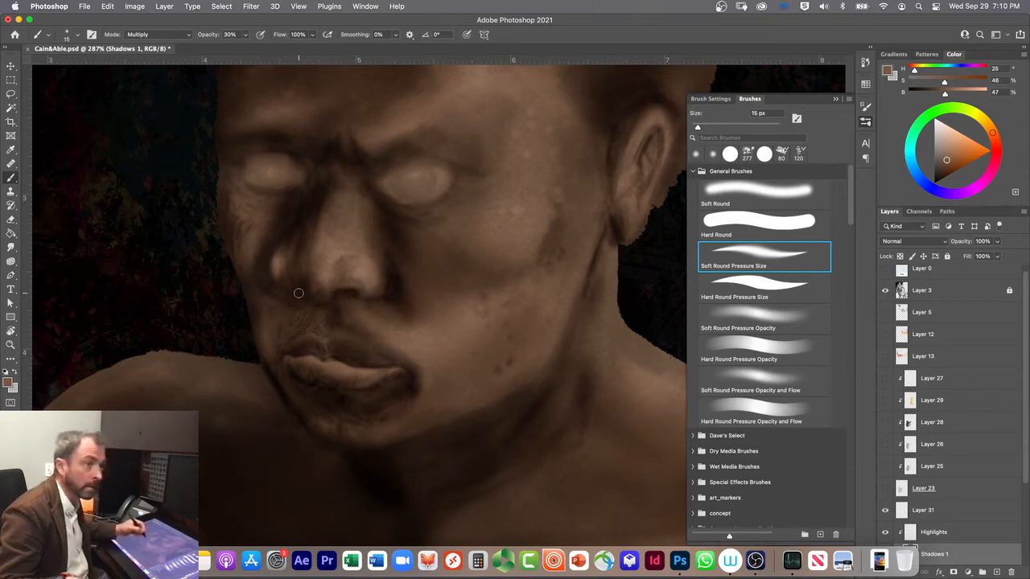
drag(328, 289, 359, 287)
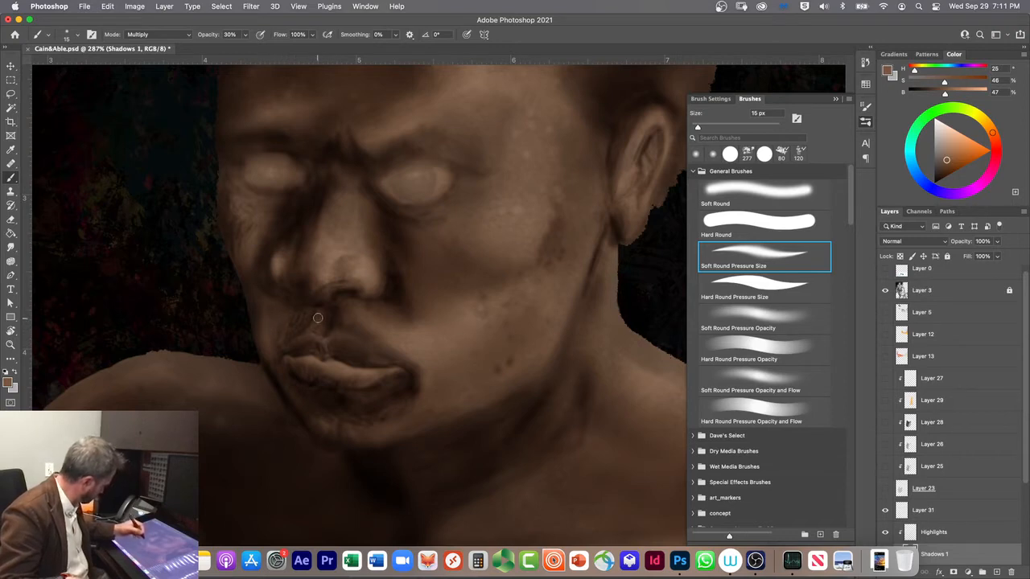
Step: Switch the 15 px brush to Clear mode for the groove above the upper lip and undo the last changes, including the layer shift
key(shift+alt+r)
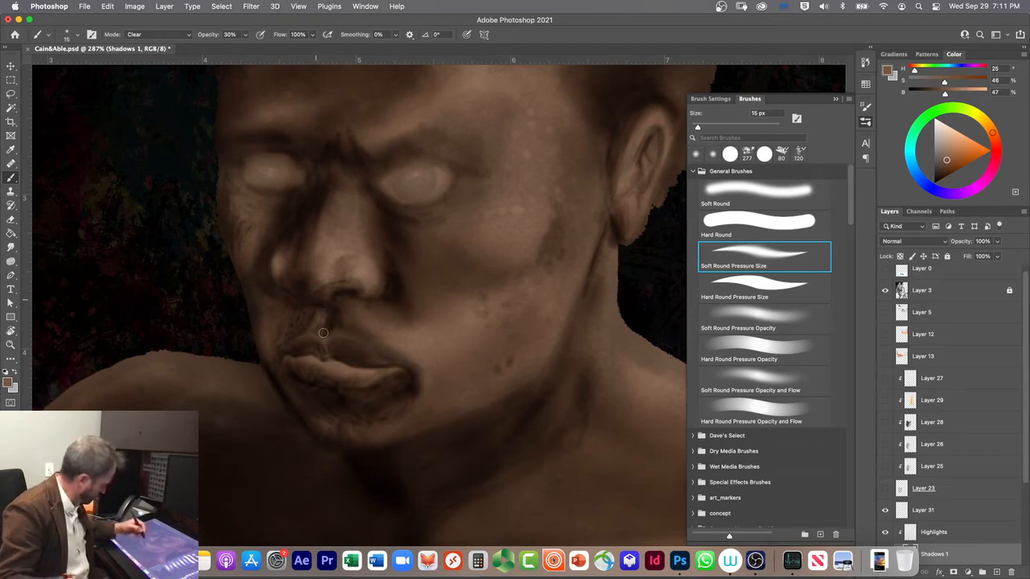
key(super+z)
key(super+z)
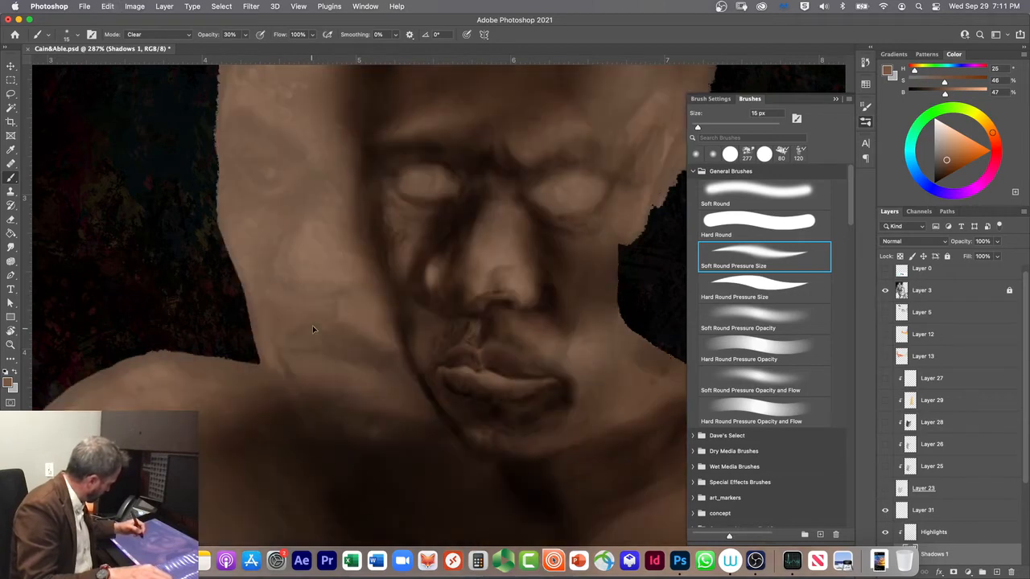
Step: Undo the strokes above the upper lip and rework the groove with the Soft Round brush in Clear and Multiply modes
key(super+z)
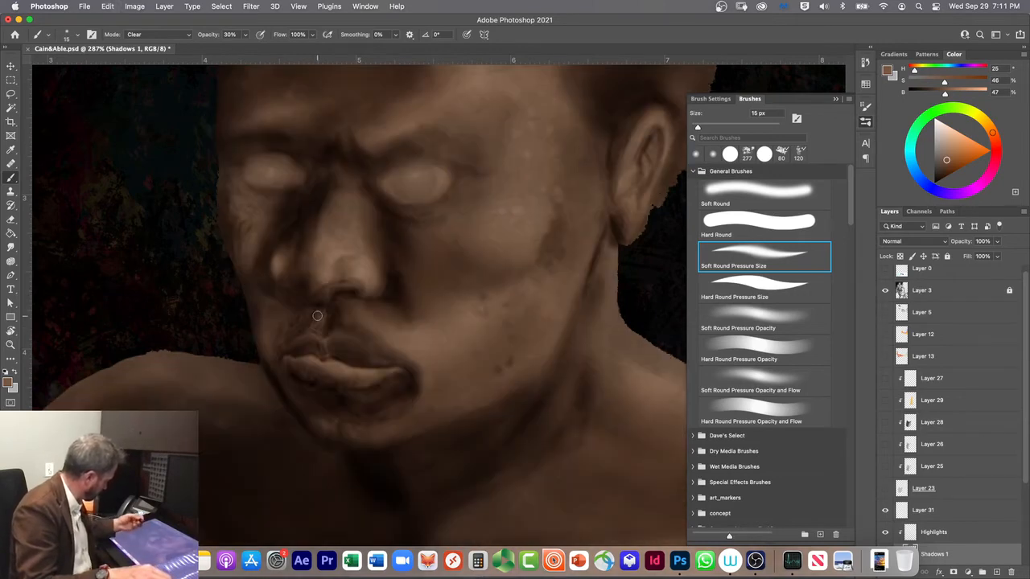
key(super+z)
key(super+z)
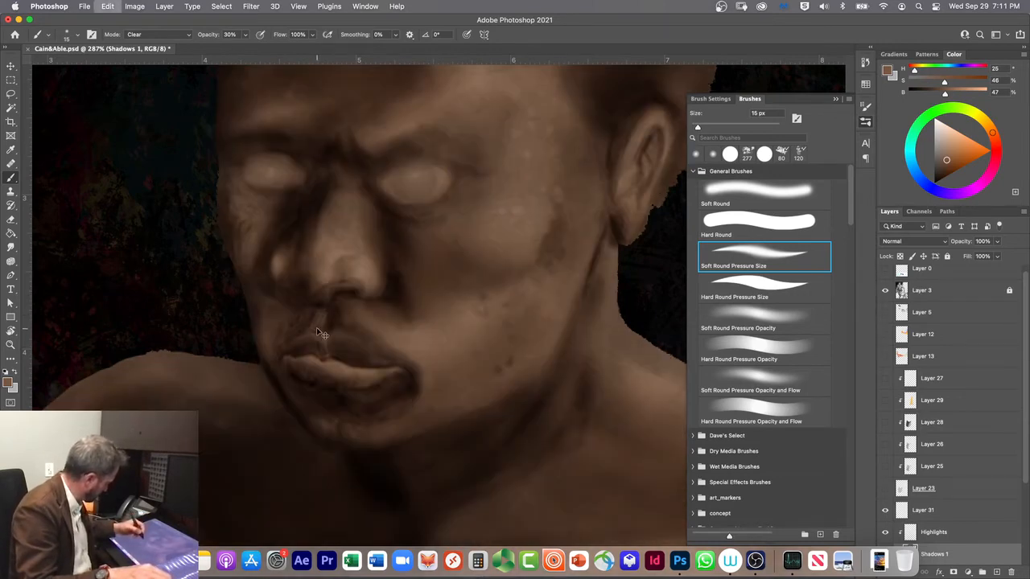
key(super+z)
key(super+z)
click(724, 186)
drag(321, 314, 315, 338)
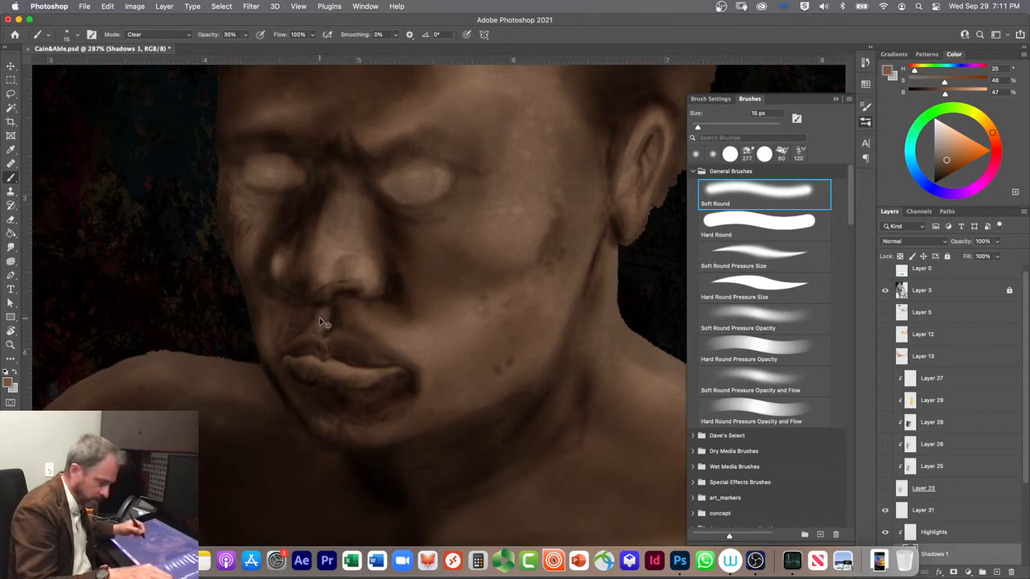
key(shift+alt+m)
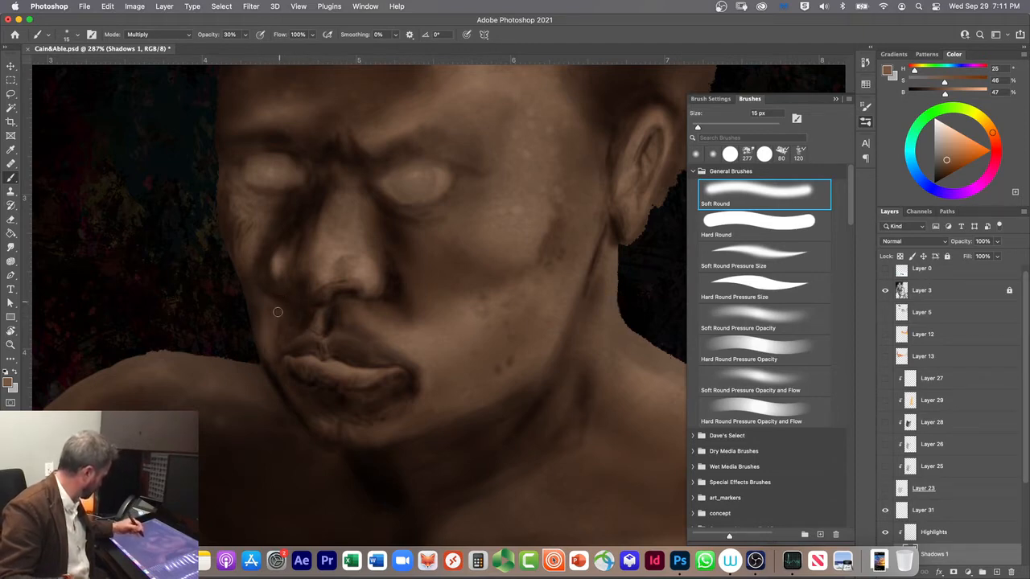
Step: Examine the shading of the face, neck and torso from several magnifications
scroll(466, 365, down, 3)
scroll(467, 366, down, 4)
scroll(450, 369, down, 1)
scroll(480, 387, down, 1)
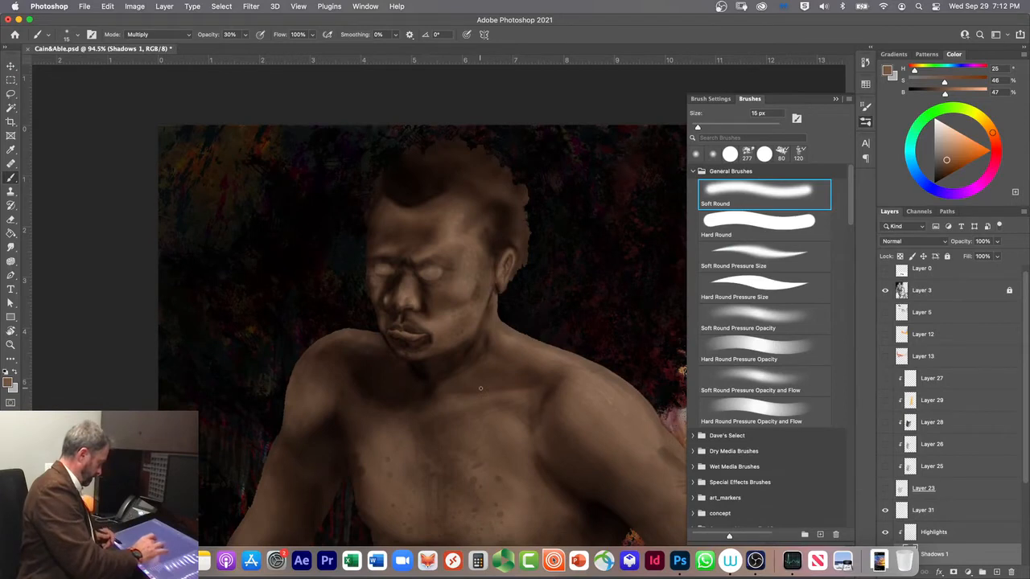
scroll(428, 345, up, 4)
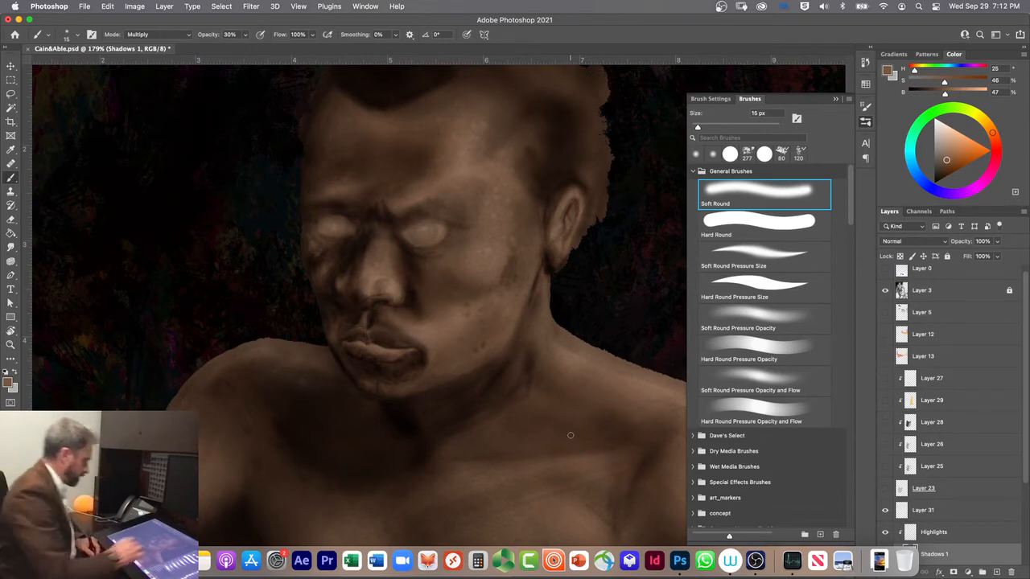
key(super+minus)
key(super+minus)
mouse_move(558, 410)
mouse_down()
mouse_move(523, 359)
mouse_move(522, 387)
mouse_up()
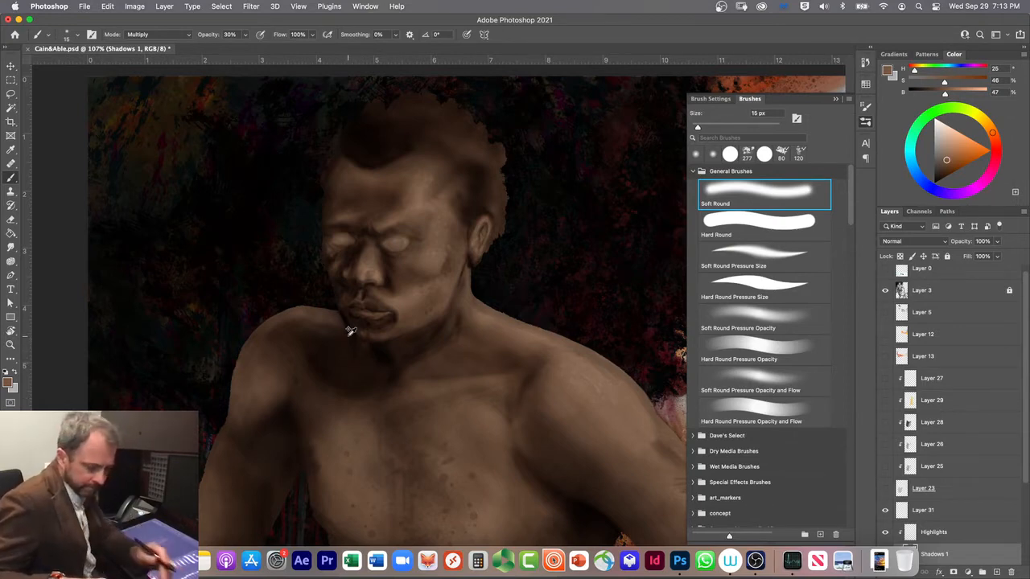
Step: Soften the shadow beside the jaw in Clear mode at 10% opacity with a 35 px brush, undoing the first strokes
key(alt+shift+r)
drag(350, 347, 344, 321)
key(super+z)
key(super+z)
key(super+z)
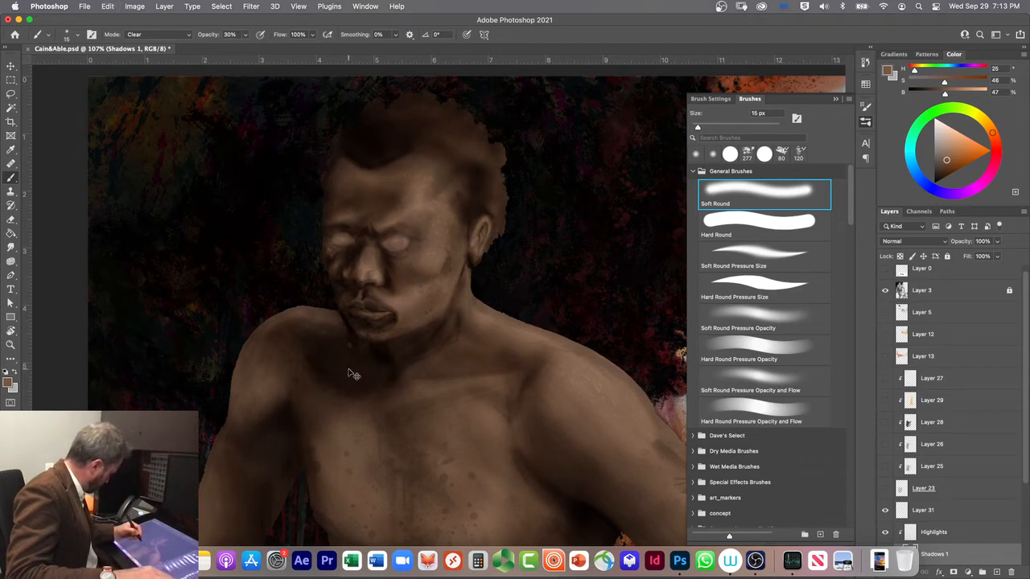
key(super+z)
key(1)
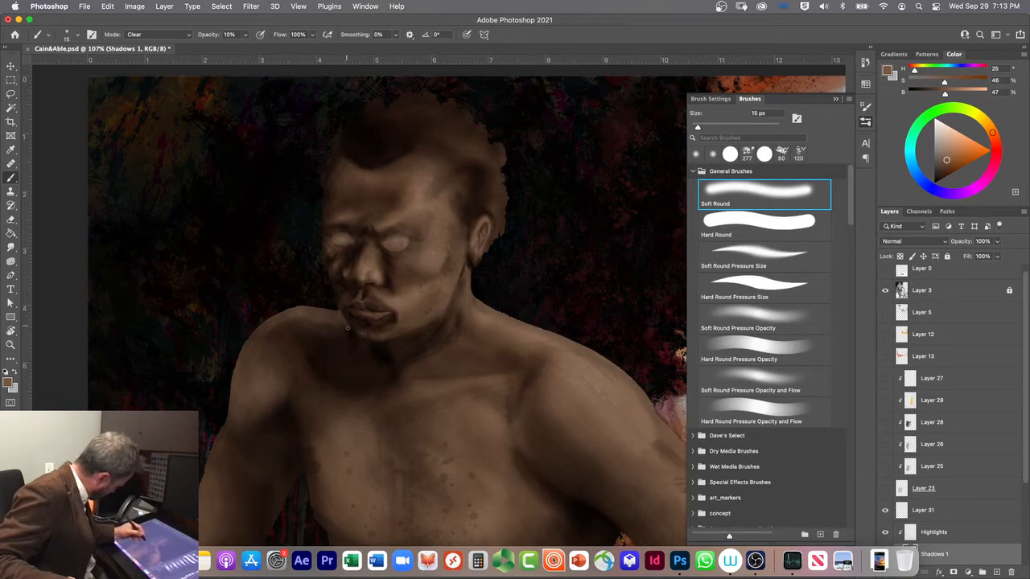
key(bracketright)
key(bracketright)
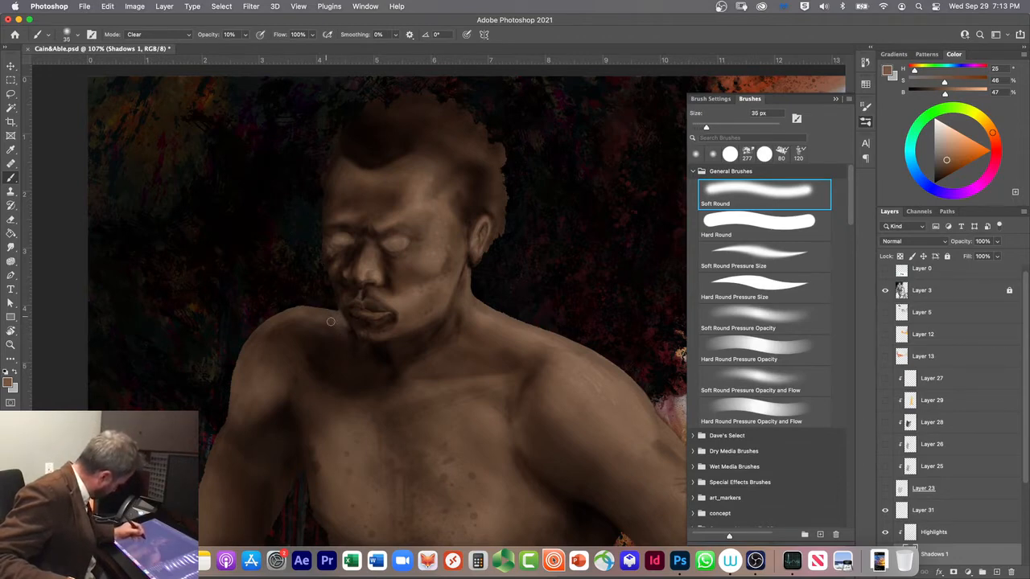
Step: Return the brush to Multiply mode and refine the jaw edge near the shoulder, reducing the size to 10 px
key(shift+alt+m)
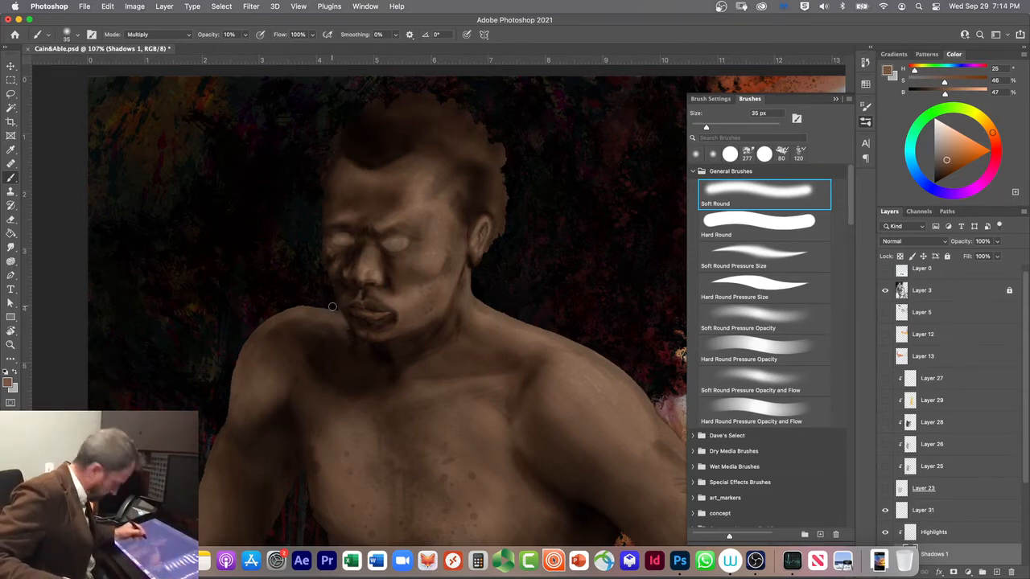
key(bracketleft)
key(bracketleft)
key(bracketleft)
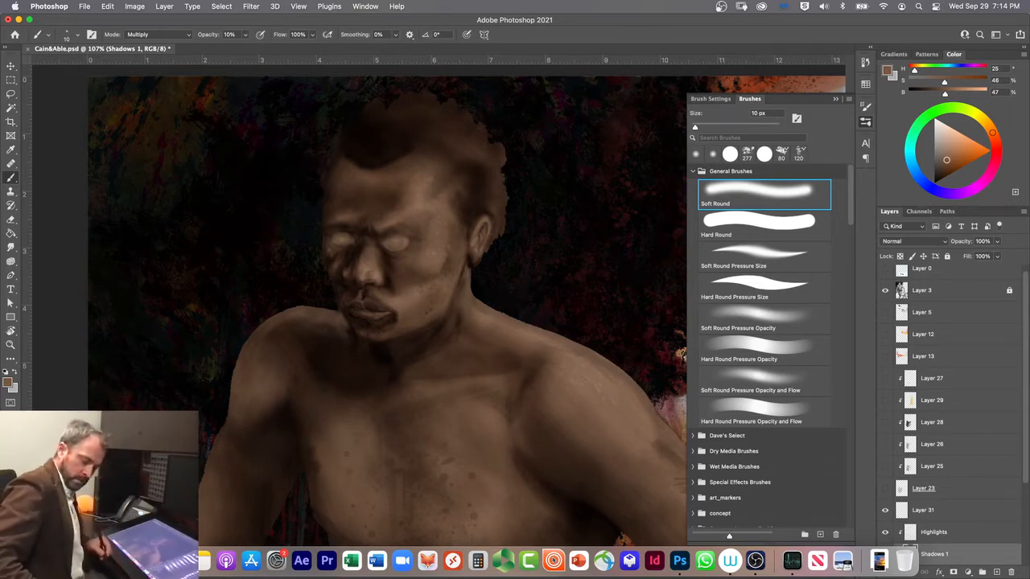
Step: Prepare to paint on the Highlights layer with a lighter tan (H 25, S 34, B 73) and a 100 px brush
click(940, 534)
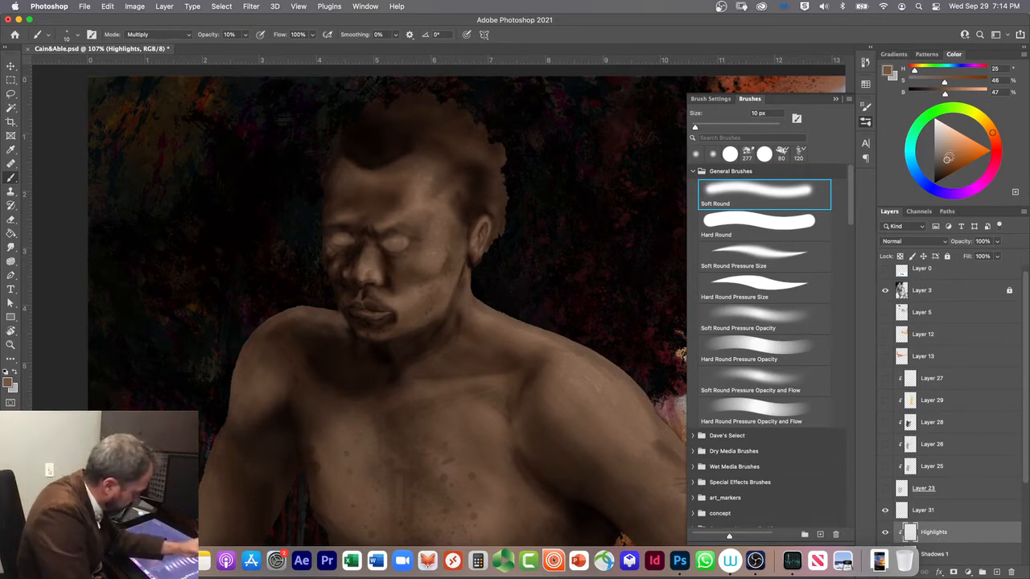
drag(946, 159, 950, 150)
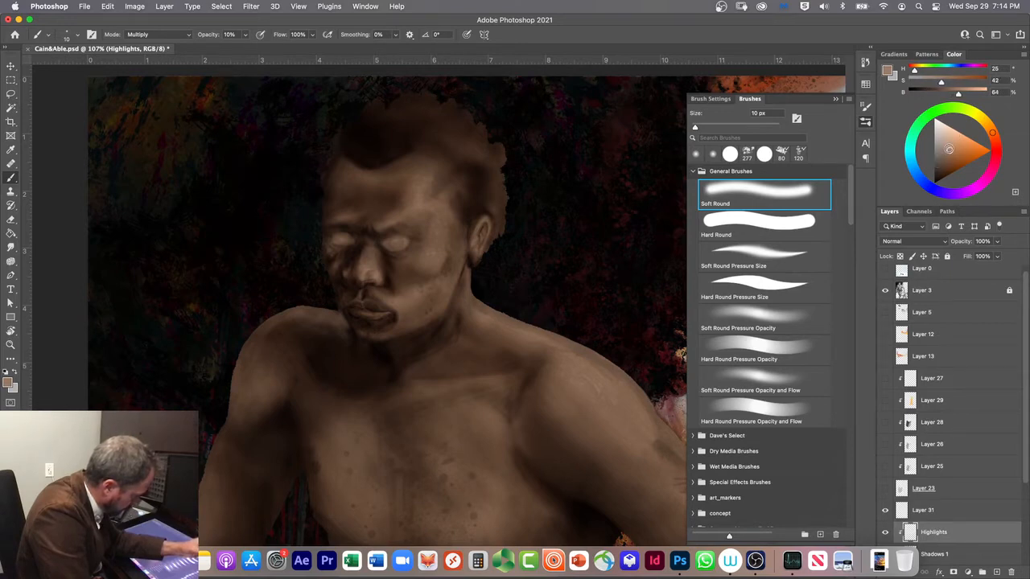
drag(949, 149, 949, 142)
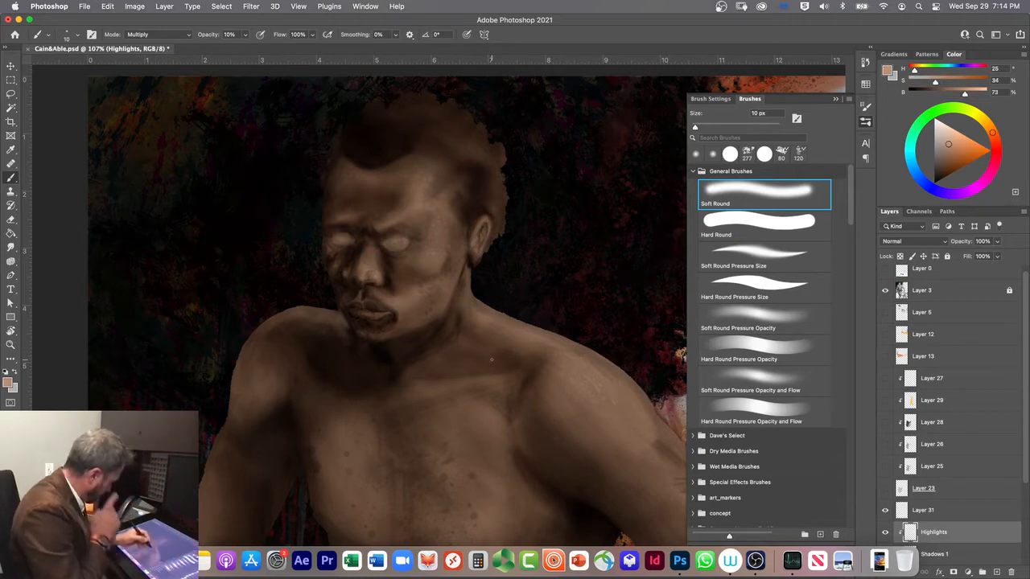
key(bracketright)
key(bracketright)
key(bracketright)
key(bracketright)
key(bracketright)
key(bracketright)
key(bracketright)
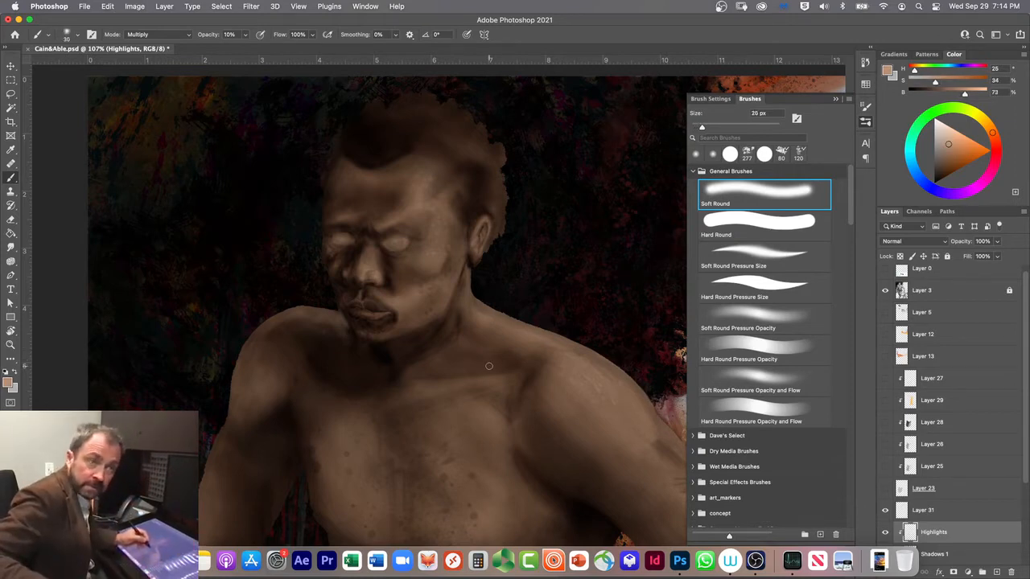
key(bracketright)
key(bracketright)
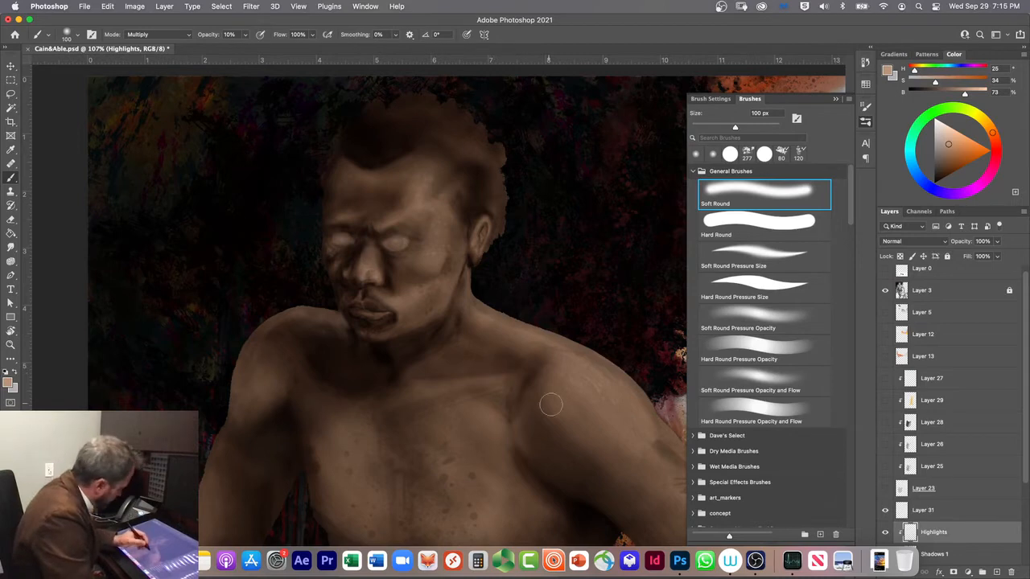
Step: Hide Layer 3 and bring the whole figure into view
click(885, 291)
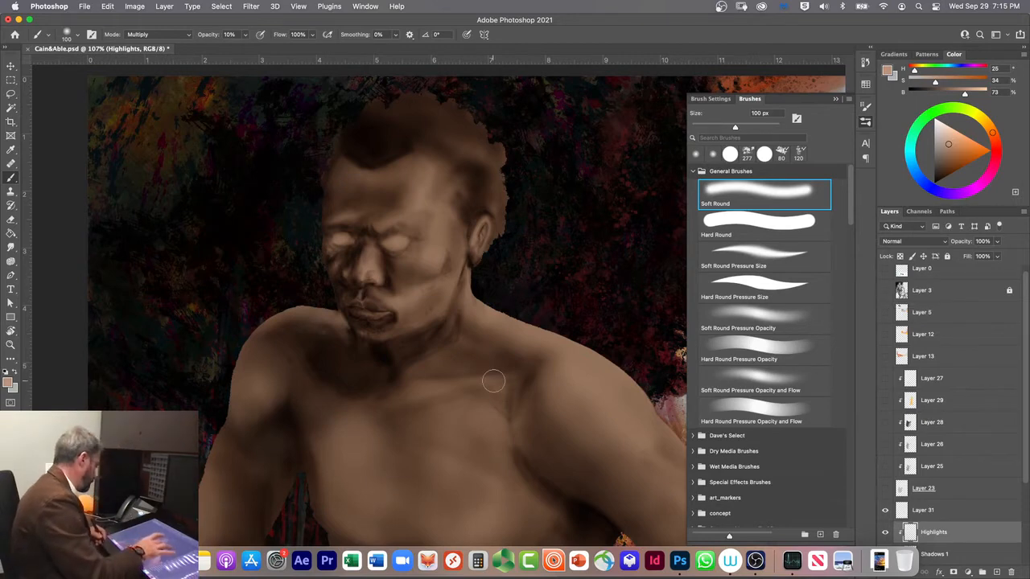
scroll(494, 381, down, 2)
scroll(525, 389, down, 3)
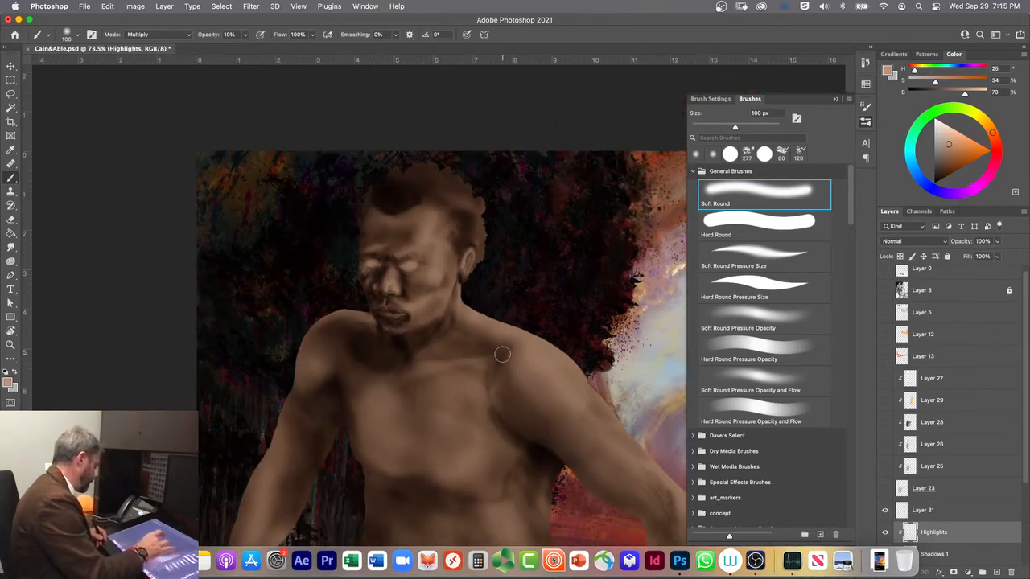
scroll(538, 398, down, 1)
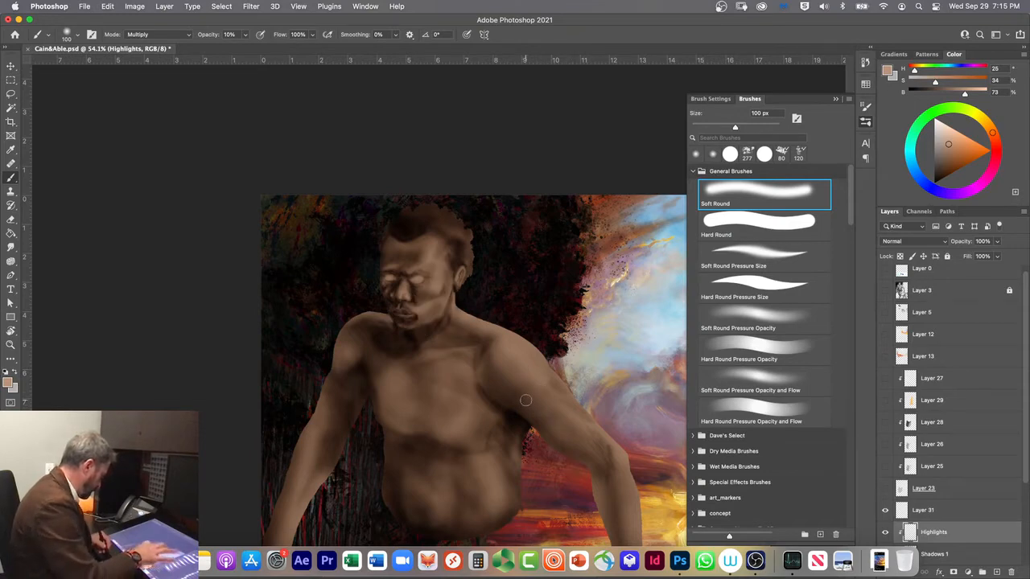
mouse_move(462, 455)
mouse_down()
mouse_move(375, 349)
mouse_move(317, 337)
mouse_move(332, 346)
mouse_up()
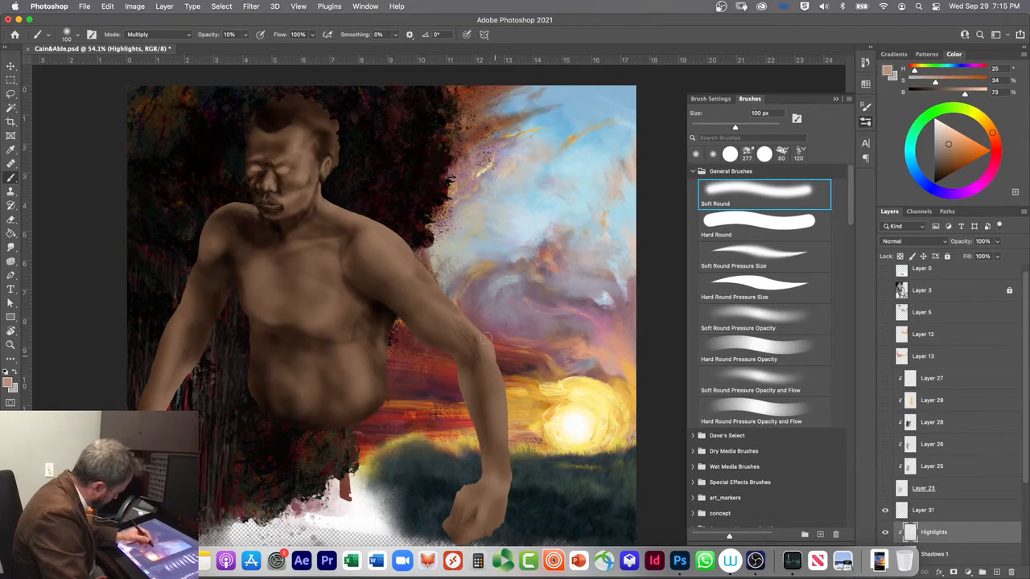
Step: Set the brush opacity to 30%, undo the test highlight strokes and switch the brush to Screen mode
key(3)
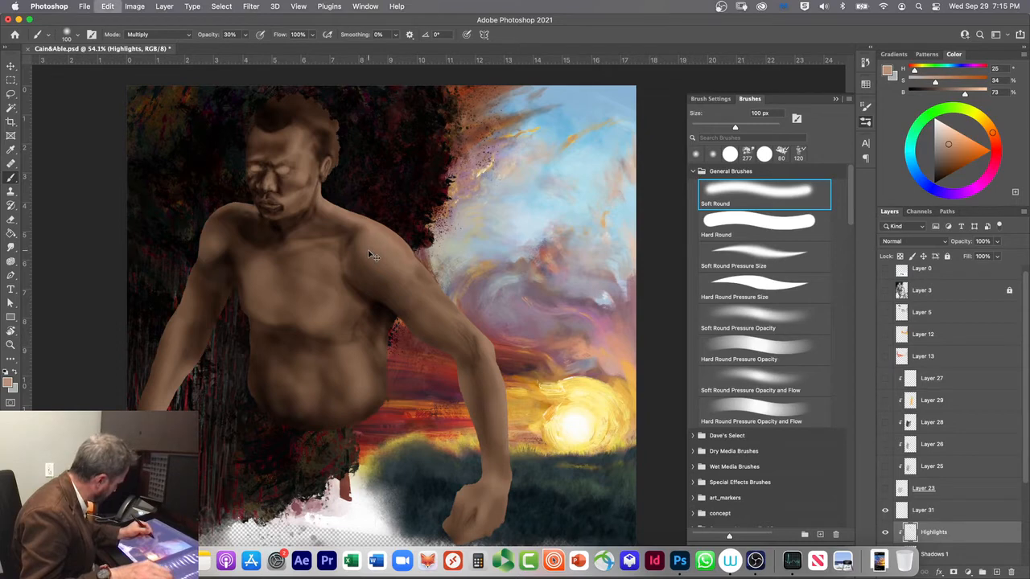
key(super+z)
key(super+z)
key(super+z)
key(super+z)
key(super+z)
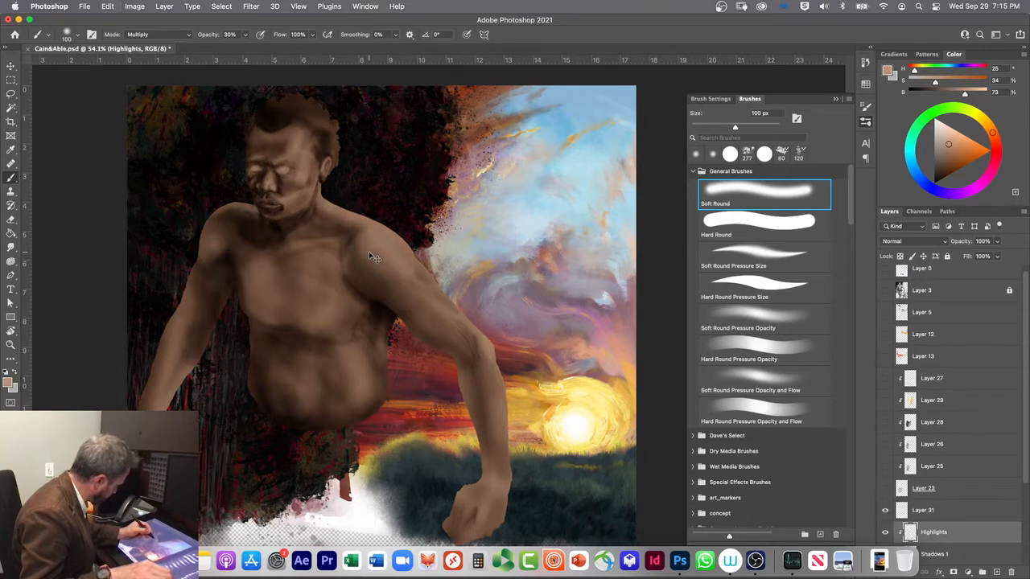
click(178, 35)
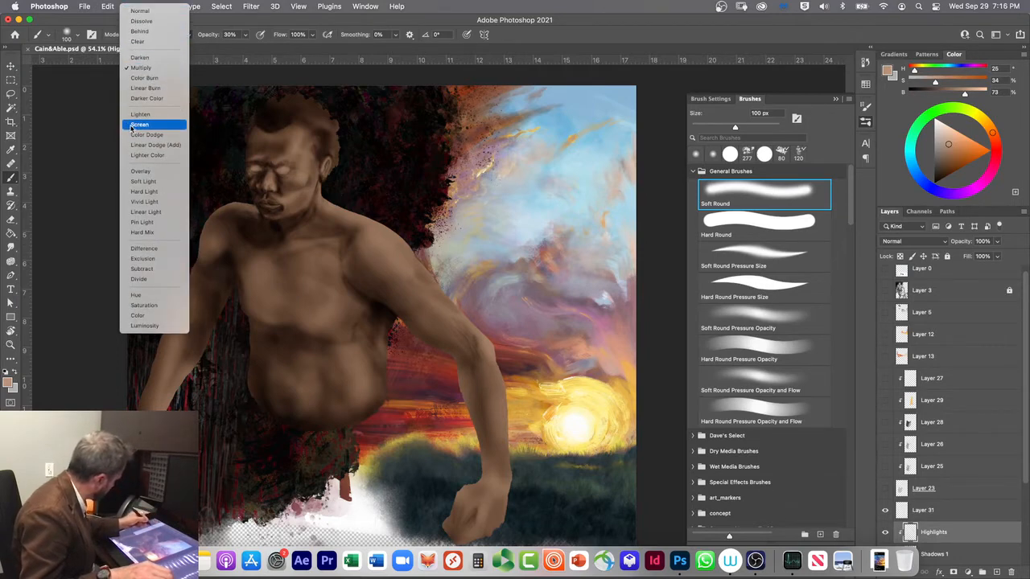
click(133, 125)
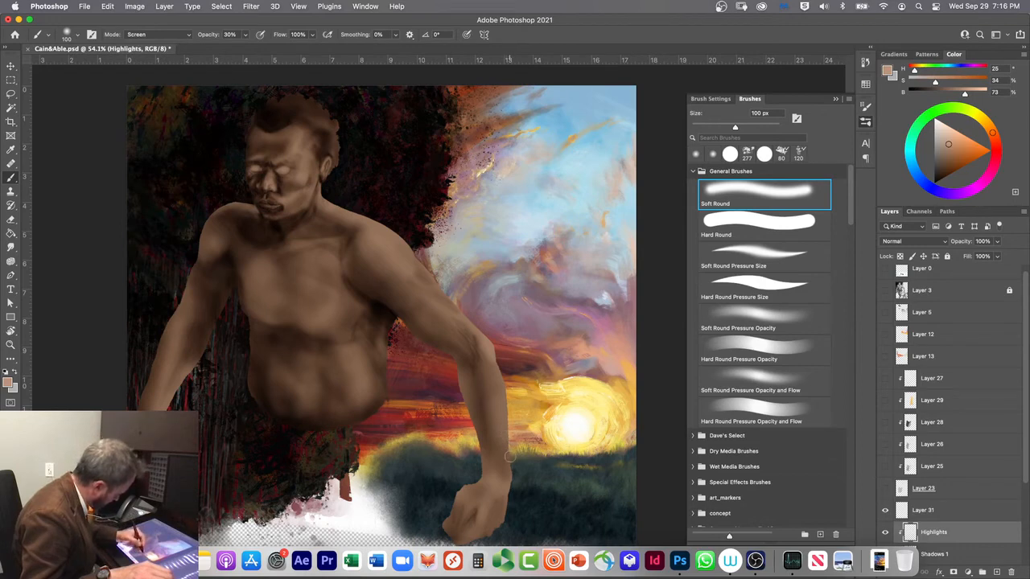
Step: Try the Screen blend mode on the Highlights layer with a stroke along the outer arm, and undo the last changes
click(892, 242)
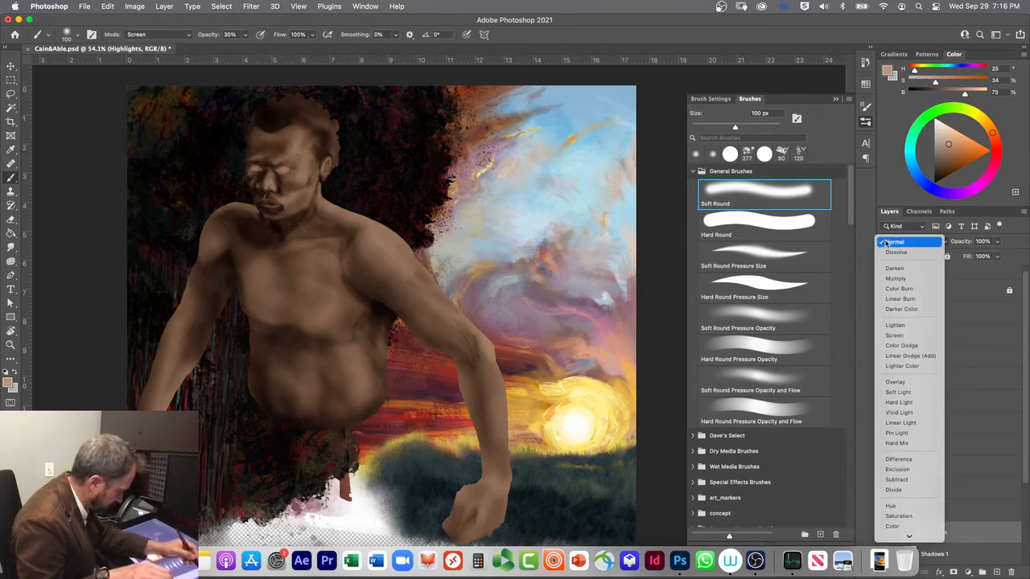
click(892, 335)
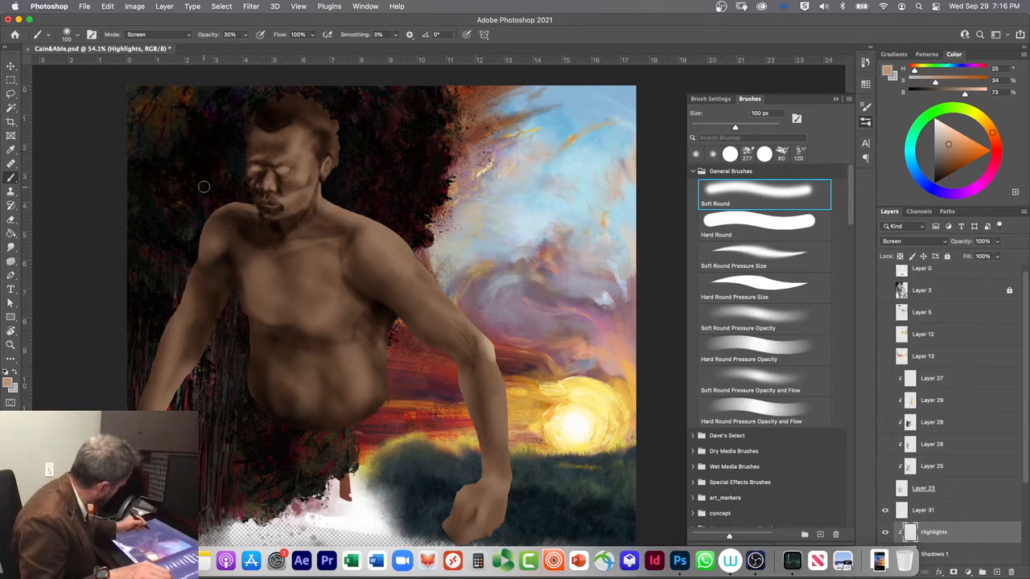
mouse_move(508, 454)
mouse_down()
mouse_move(499, 388)
mouse_move(435, 285)
mouse_up()
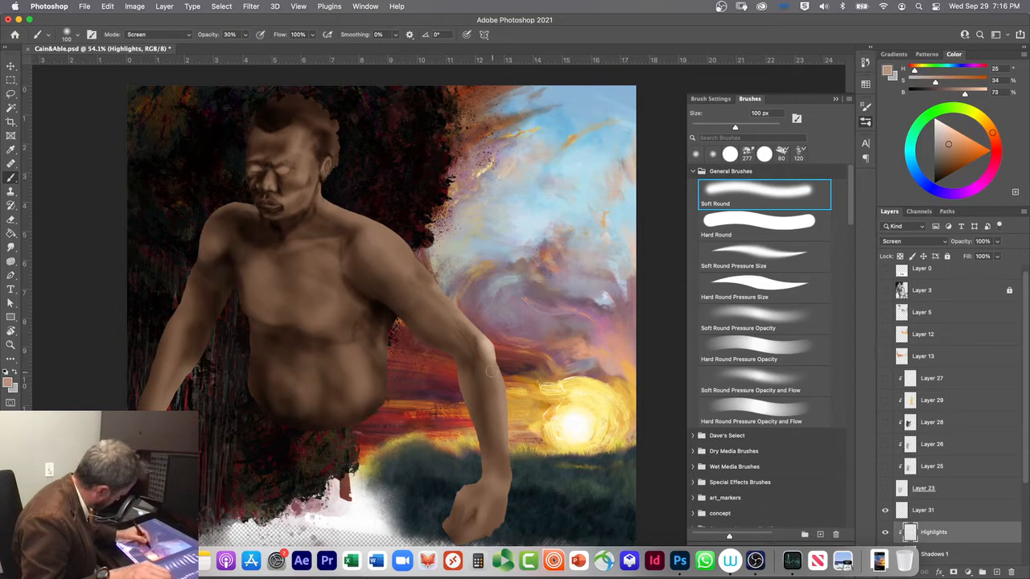
key(super+z)
key(super+z)
key(super+z)
key(super+z)
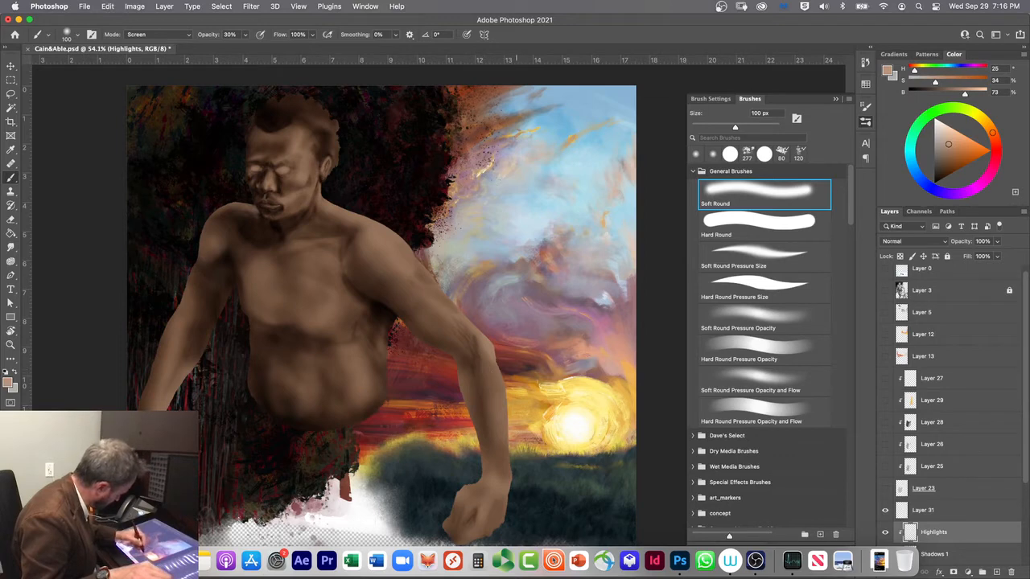
Step: Paint highlights along the outer forearm, elbow and upper arm with the 100 px Soft Round brush in Screen mode
mouse_move(513, 465)
mouse_down()
mouse_move(492, 352)
mouse_move(471, 331)
mouse_up()
mouse_move(513, 467)
mouse_down()
mouse_move(477, 340)
mouse_move(451, 304)
mouse_up()
mouse_move(480, 336)
mouse_down()
mouse_move(386, 219)
mouse_move(459, 311)
mouse_up()
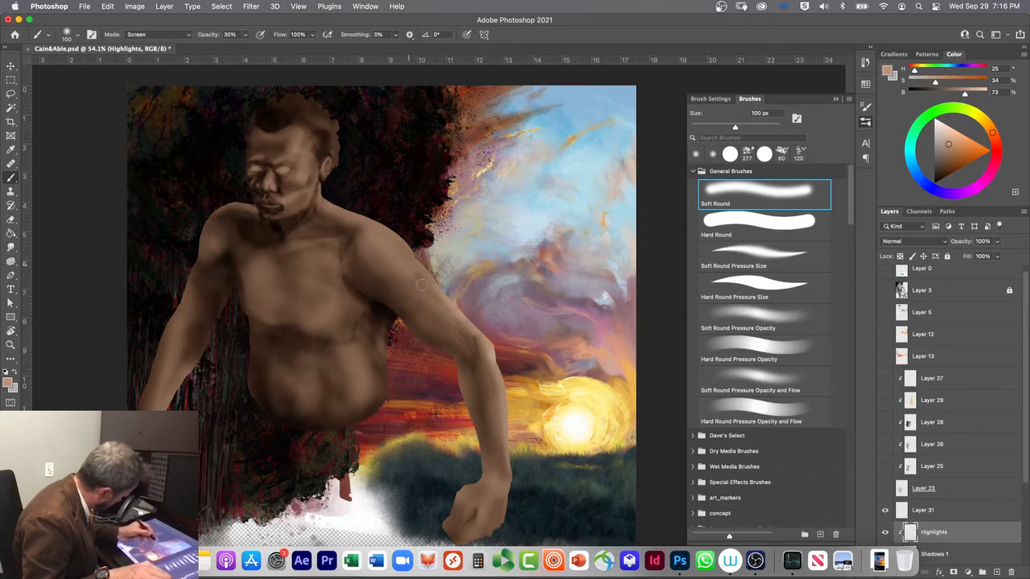
Step: Enlarge the brush to 175 px, switch to Soft Round Pressure Size for the shoulder highlight and undo the last stroke
key(bracketright)
key(bracketright)
key(bracketright)
click(715, 249)
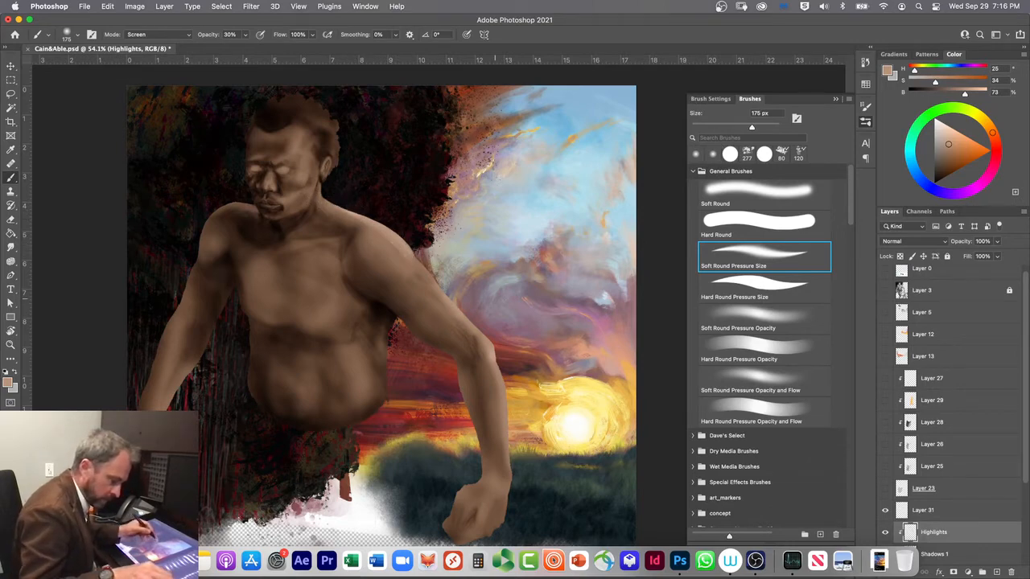
key(super+z)
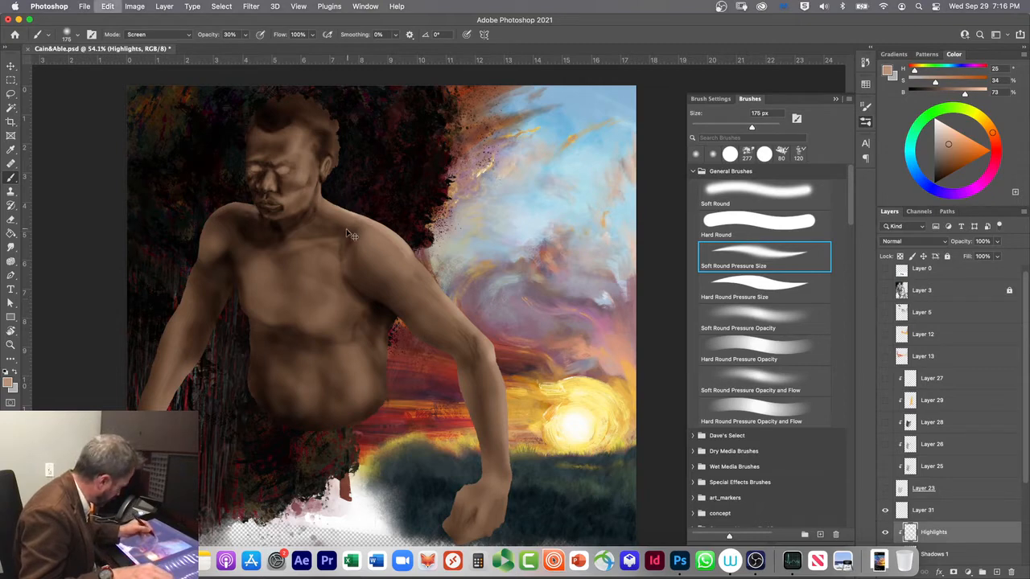
Step: Highlight the shoulder with Soft Round Pressure Opacity, try another stroke with Soft Round Pressure Size and undo it
click(724, 322)
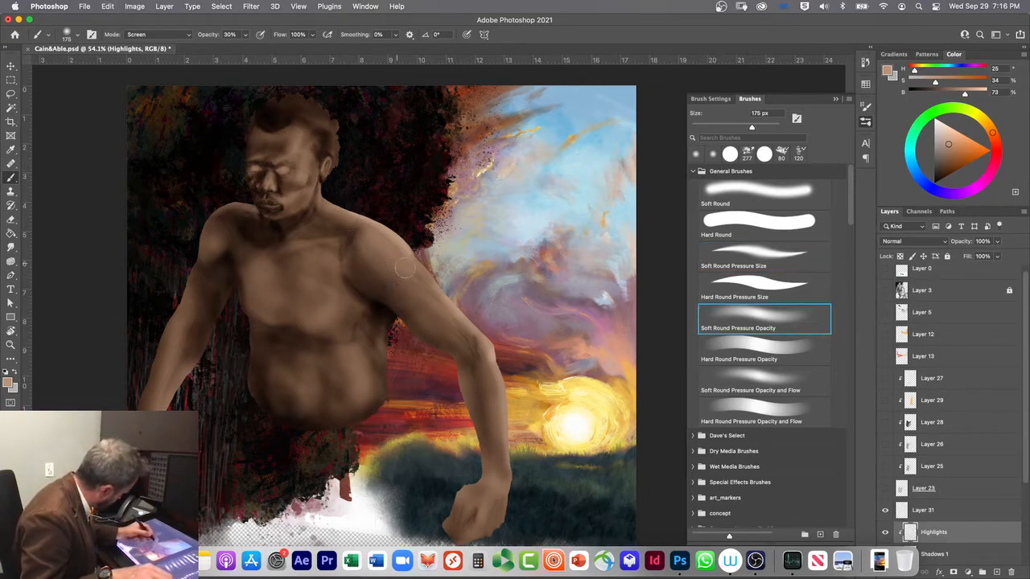
drag(357, 224, 390, 268)
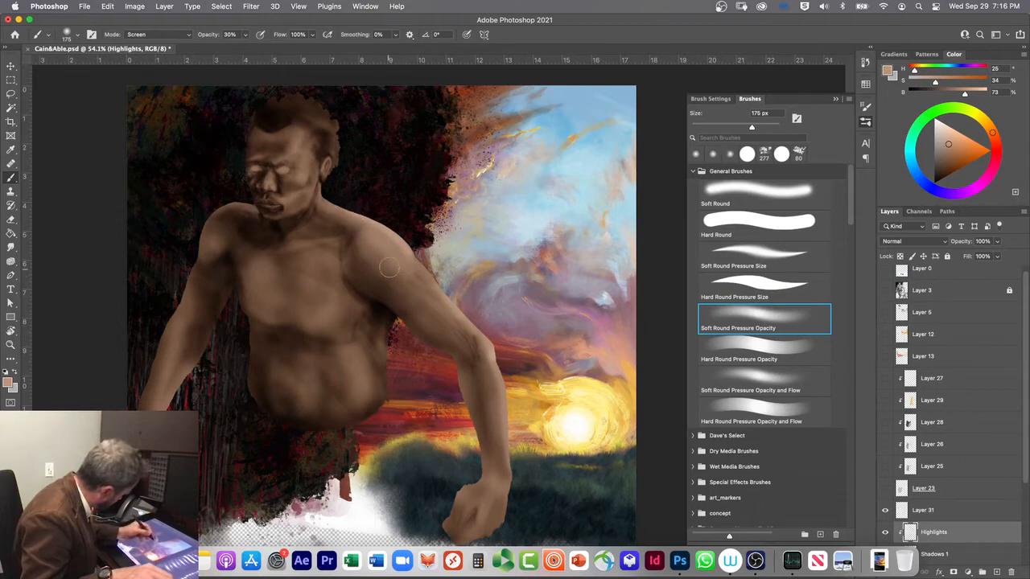
click(730, 252)
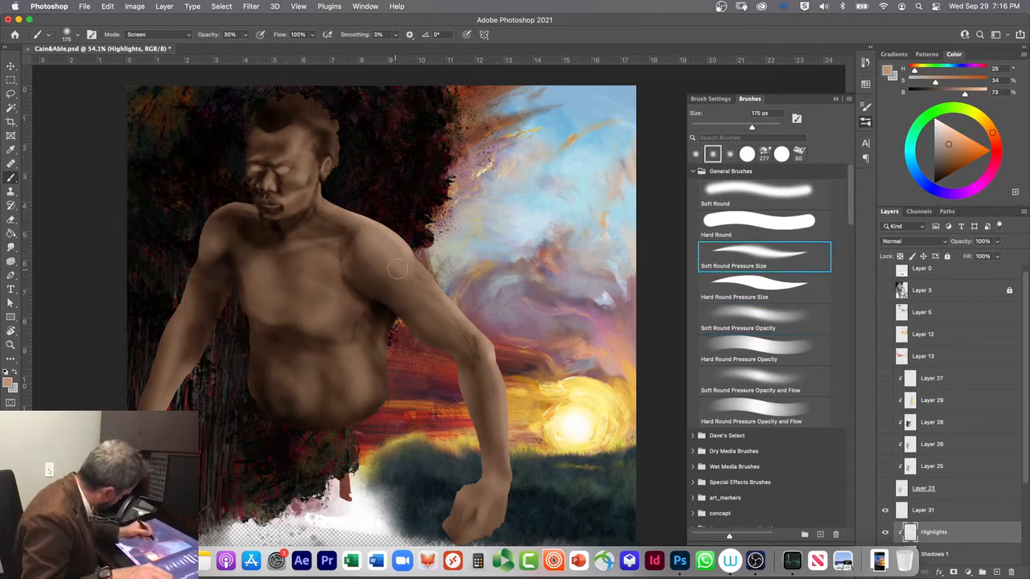
drag(393, 260, 356, 232)
key(super+z)
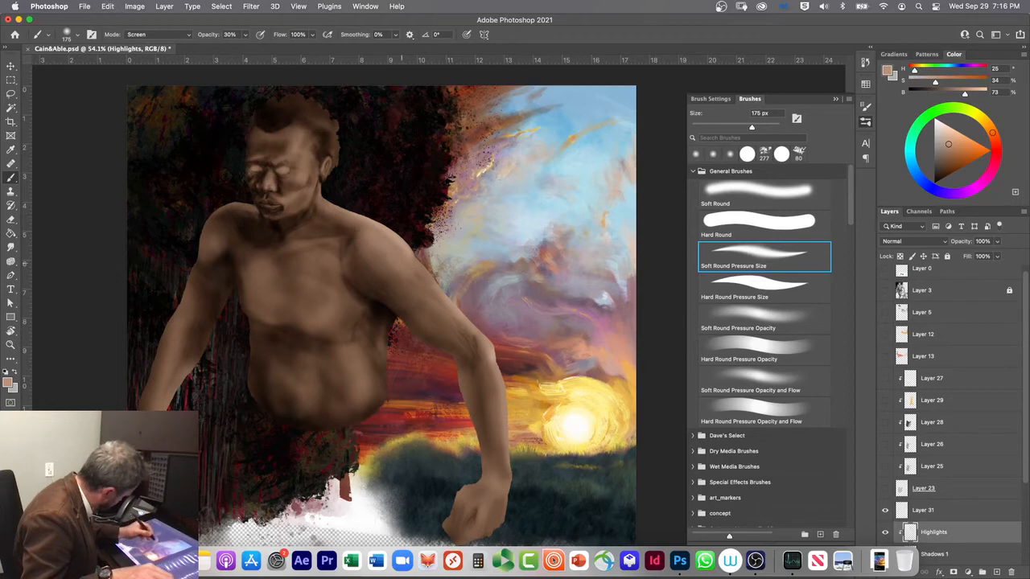
Step: Try Soft Round Pressure Size strokes on the shoulder and along the arm above the elbow, and undo them
drag(399, 262, 356, 231)
key(super+z)
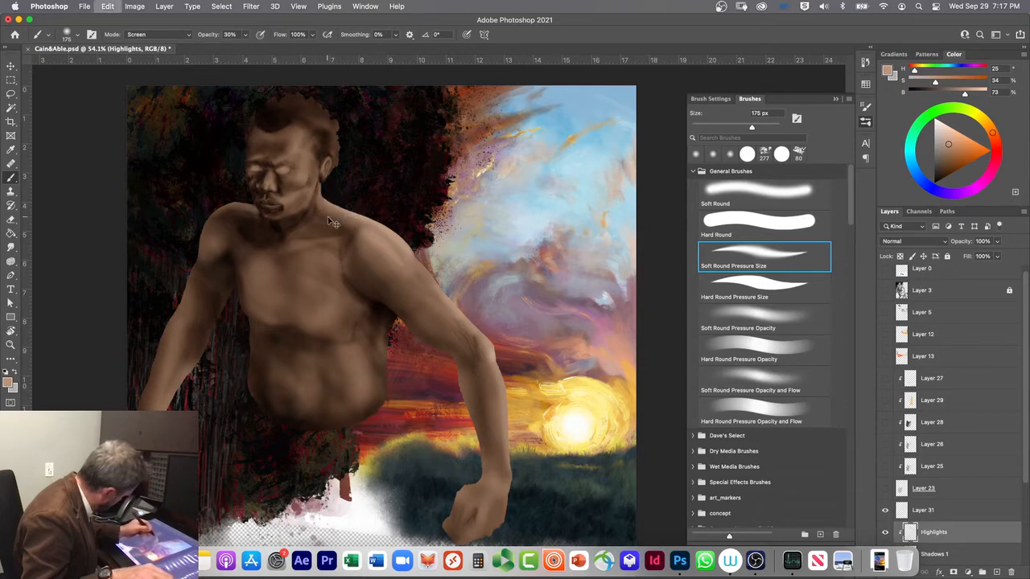
click(730, 154)
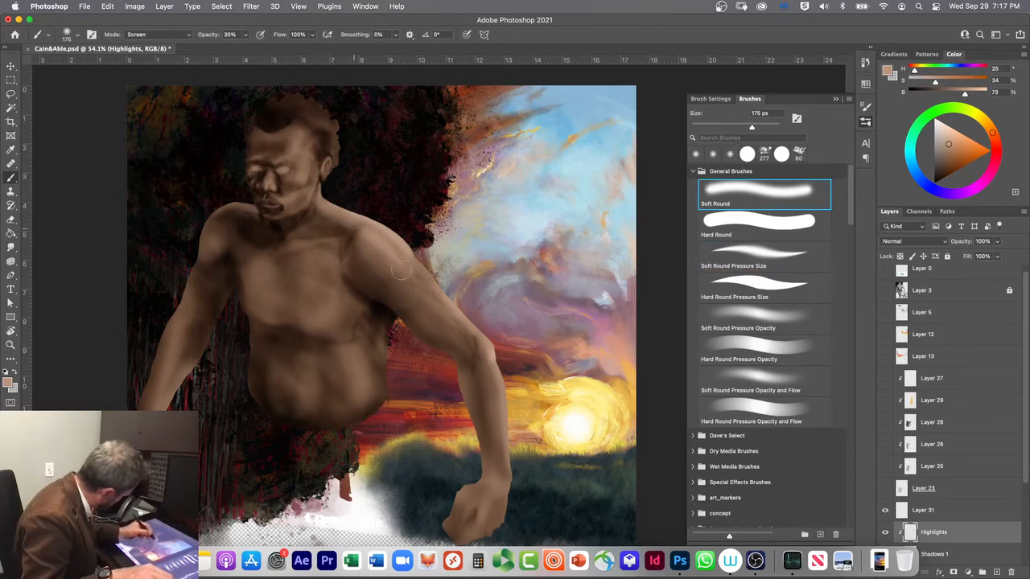
click(700, 254)
drag(463, 341, 440, 320)
key(super+z)
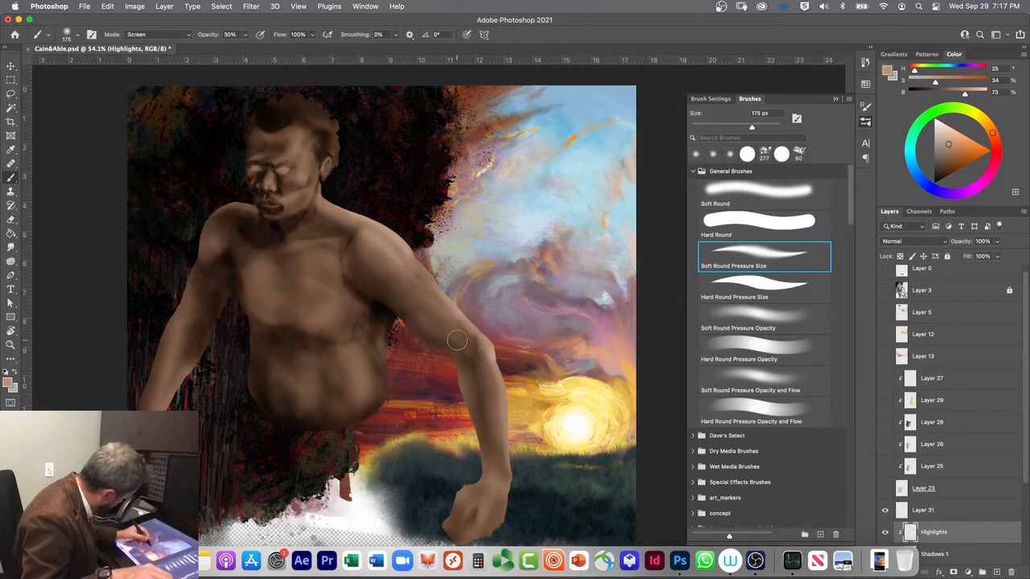
Step: Set the brush opacity to 20% and paint highlights over the abdomen with the Soft Round brush
key(1)
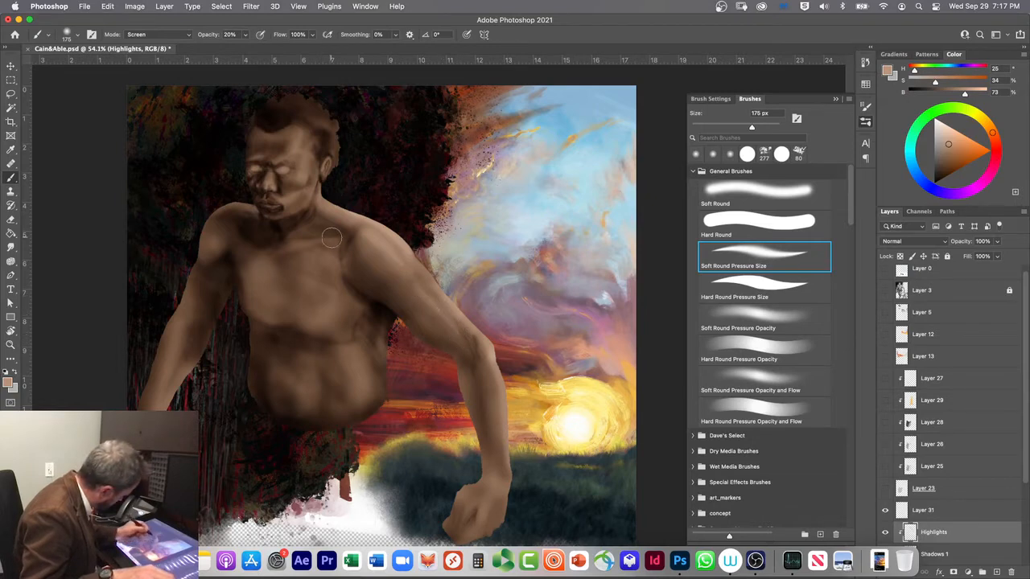
click(759, 194)
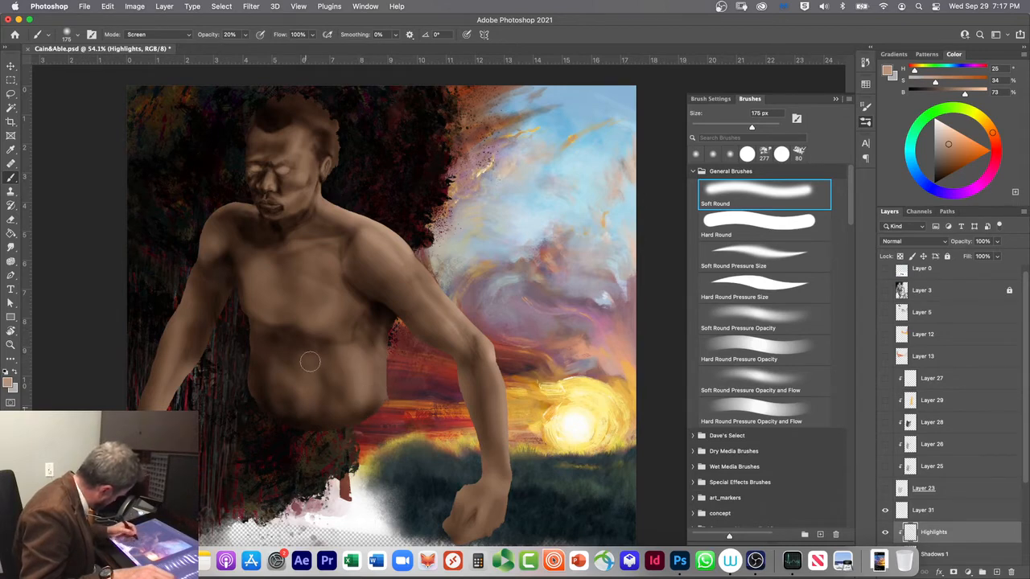
mouse_move(367, 399)
mouse_down()
mouse_move(352, 422)
mouse_move(347, 401)
mouse_move(372, 381)
mouse_move(323, 422)
mouse_move(343, 411)
mouse_move(358, 371)
mouse_move(349, 413)
mouse_move(344, 353)
mouse_move(308, 368)
mouse_move(305, 439)
mouse_move(300, 404)
mouse_move(248, 367)
mouse_move(308, 402)
mouse_move(290, 354)
mouse_up()
drag(304, 401, 310, 393)
Step: Try lower chest highlights with Soft Round and with Soft Round Pressure Size, undoing each stroke
mouse_move(327, 298)
mouse_down()
mouse_move(325, 327)
mouse_move(341, 295)
mouse_move(322, 312)
mouse_move(325, 331)
mouse_move(317, 316)
mouse_up()
key(super+z)
click(740, 256)
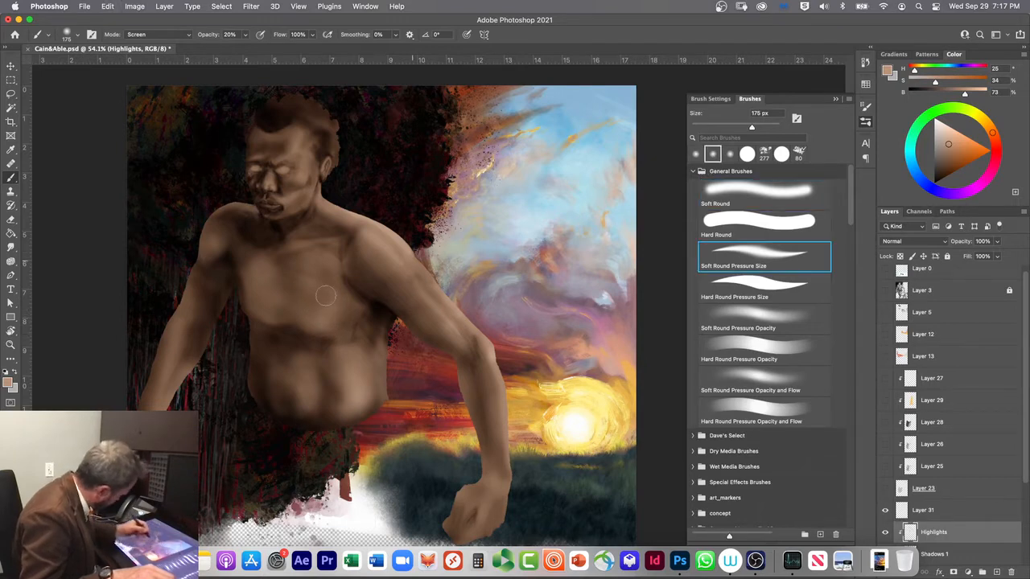
mouse_move(318, 316)
mouse_down()
mouse_move(344, 299)
mouse_move(328, 331)
mouse_up()
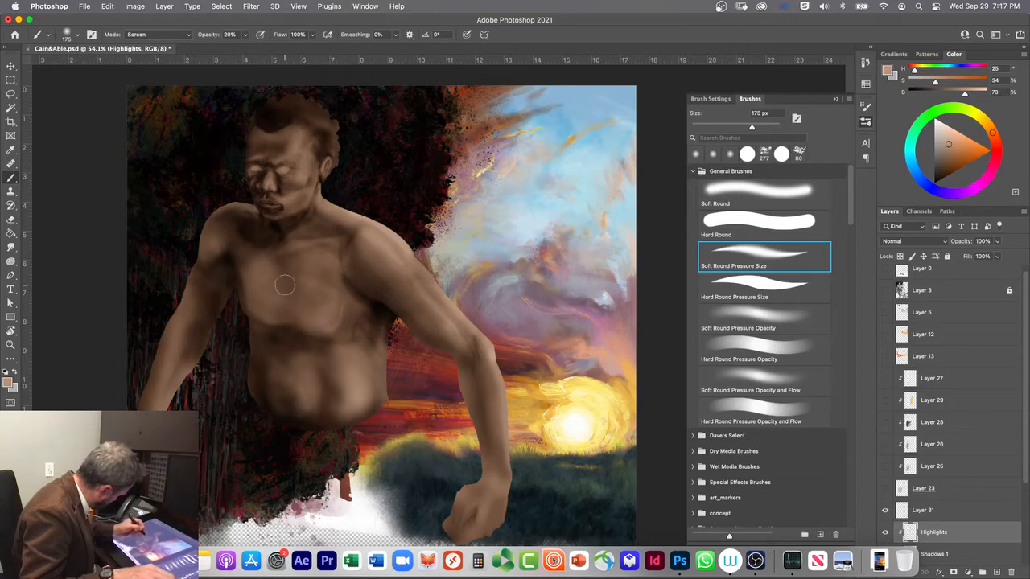
key(super+z)
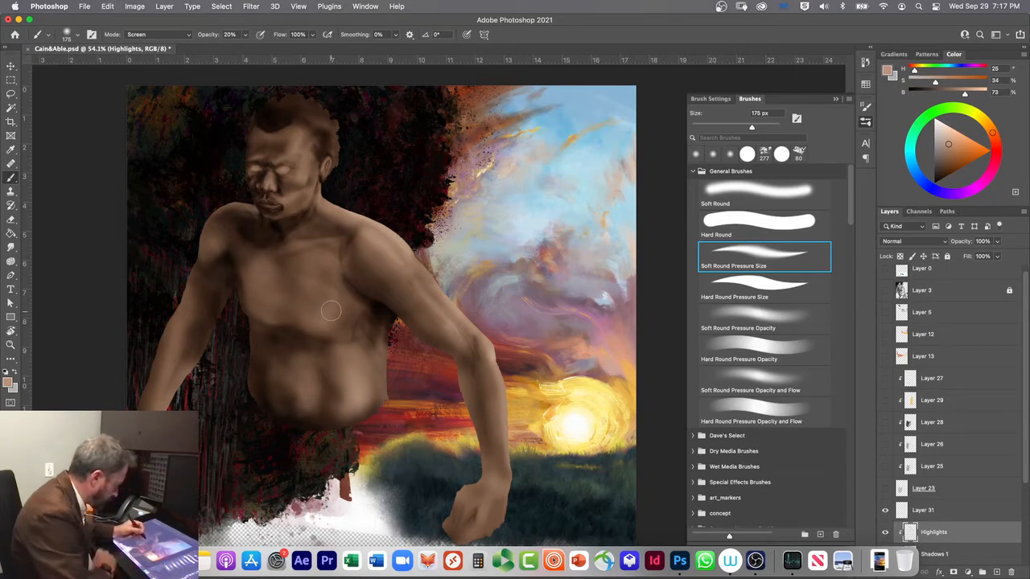
Step: Highlight the forehead and brow with the 175 px Soft Round Pressure Size brush at 20% opacity
key(period)
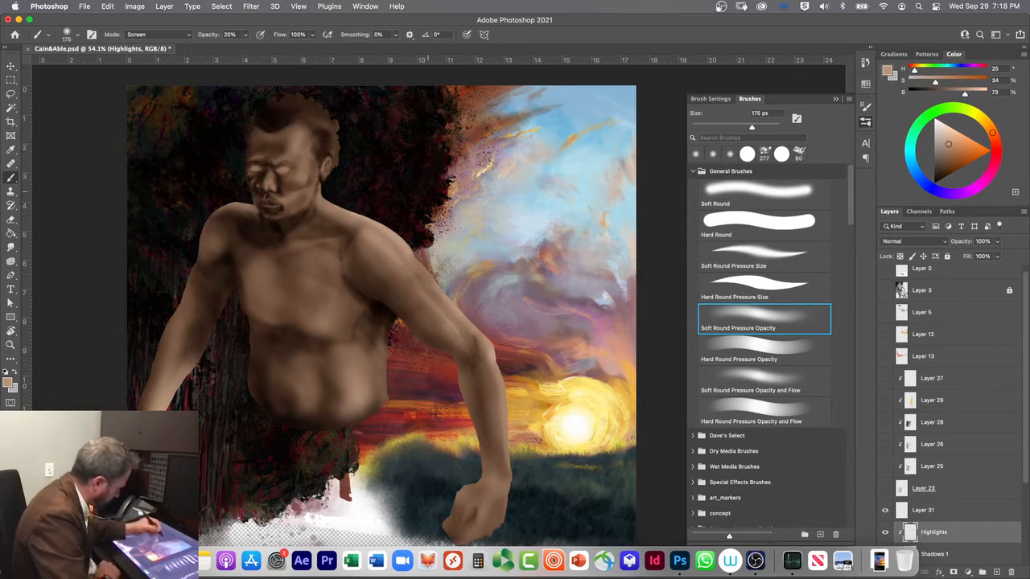
click(715, 247)
scroll(378, 314, right, 5)
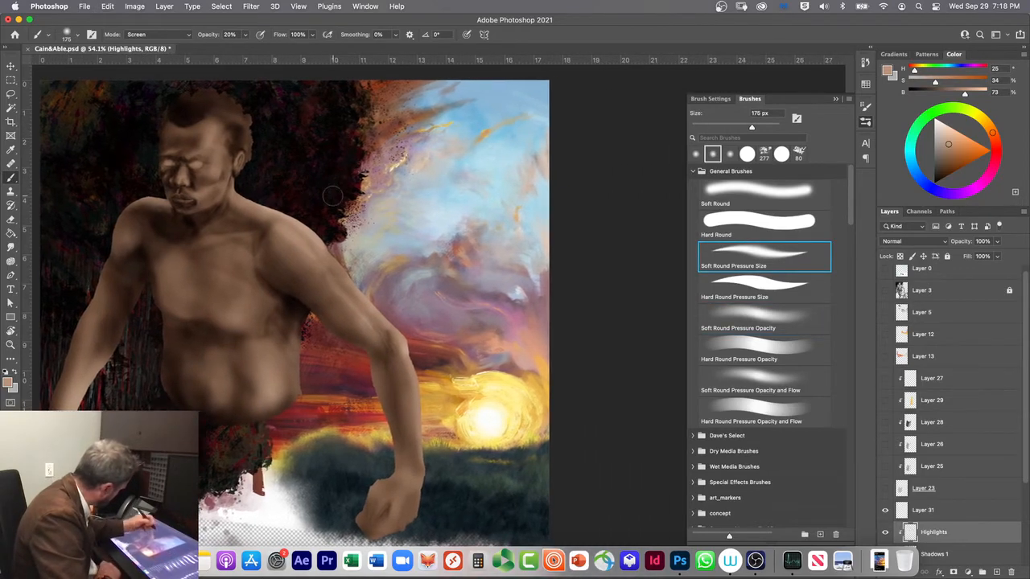
scroll(332, 196, right, 3)
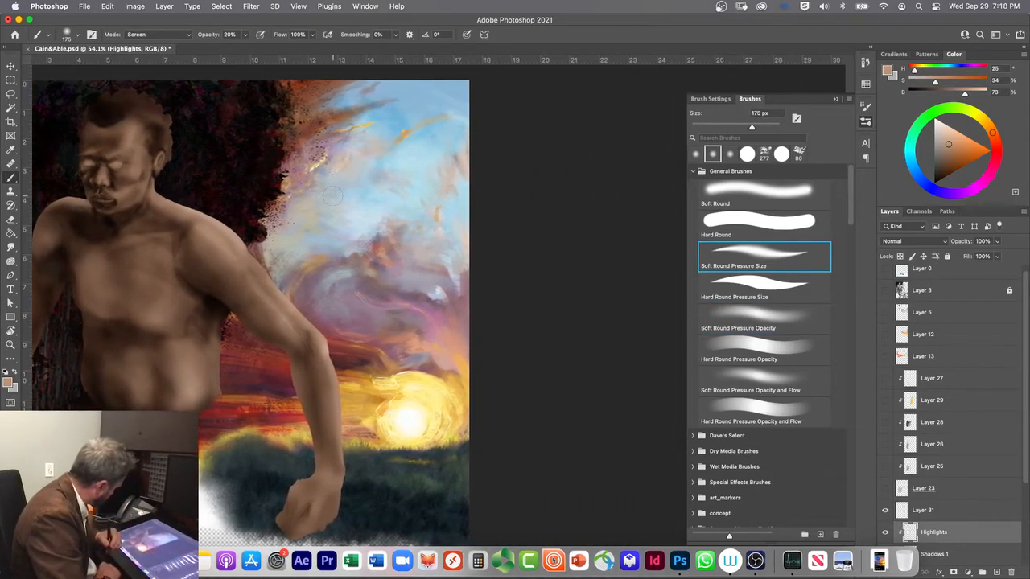
drag(188, 308, 398, 427)
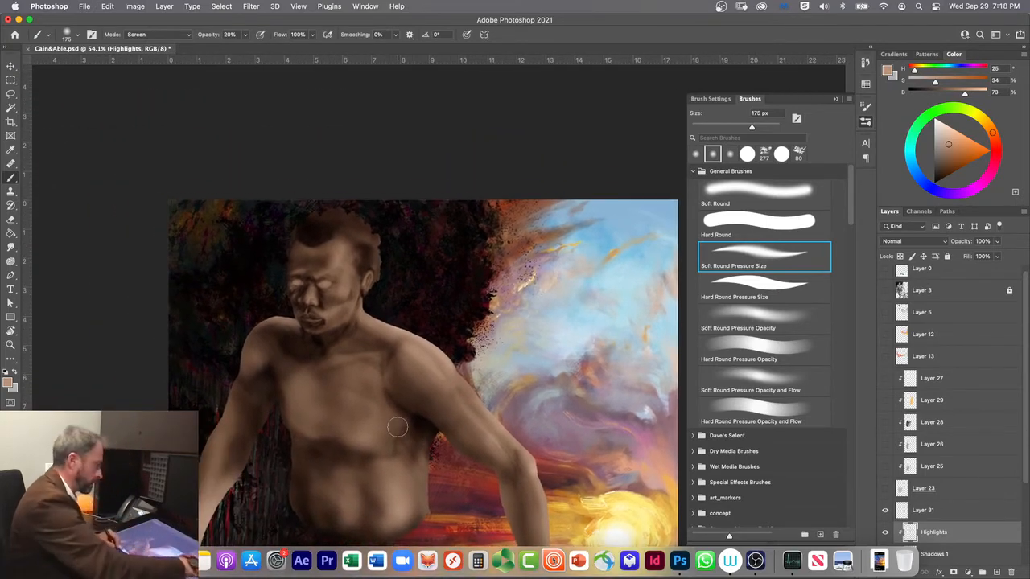
scroll(397, 427, up, 4)
scroll(398, 428, up, 1)
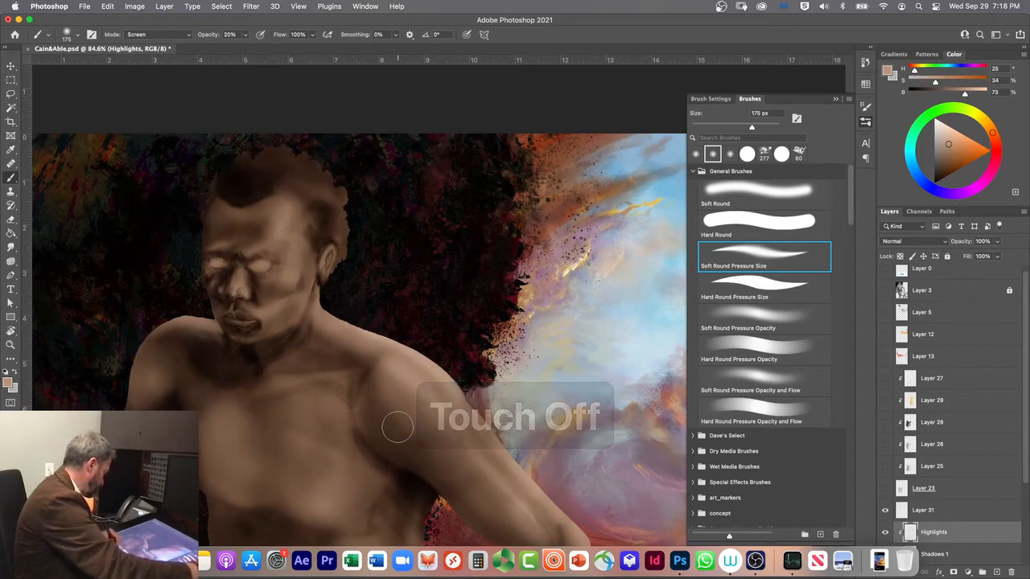
scroll(397, 428, up, 2)
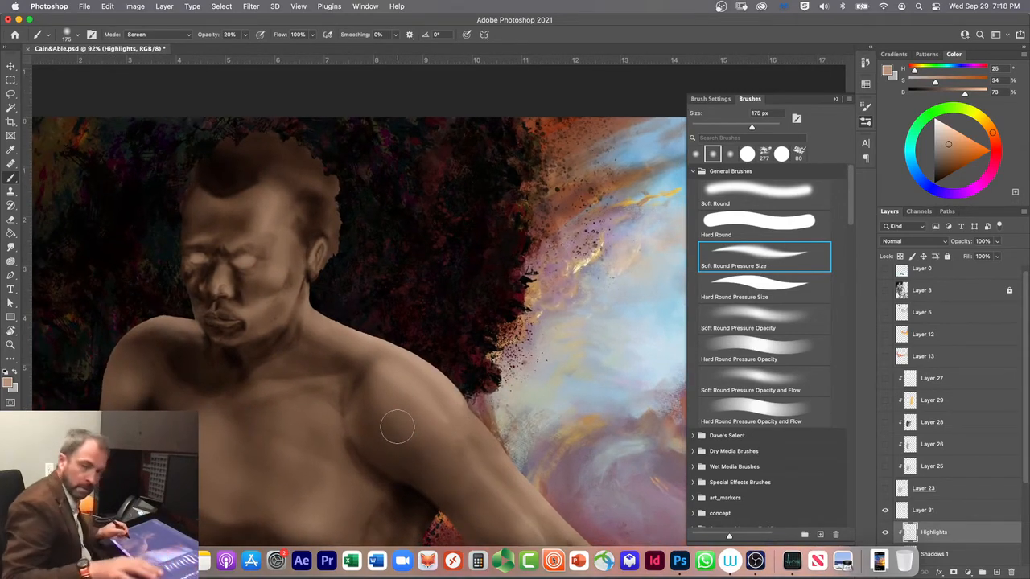
drag(269, 415, 363, 471)
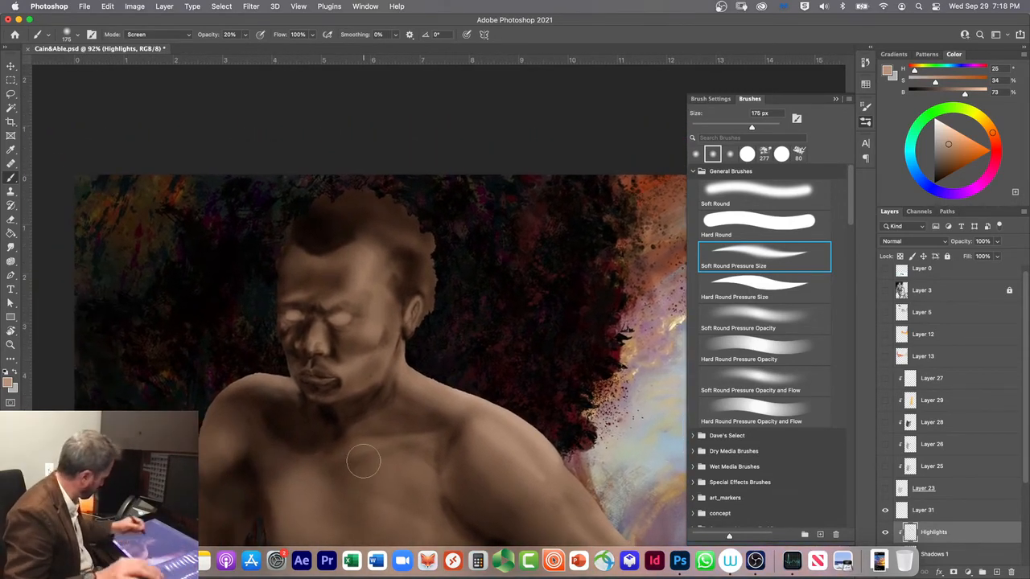
mouse_move(360, 262)
mouse_down()
mouse_move(361, 235)
mouse_move(359, 247)
mouse_up()
mouse_move(346, 300)
mouse_down()
mouse_move(342, 281)
mouse_move(354, 290)
mouse_up()
drag(417, 295, 412, 303)
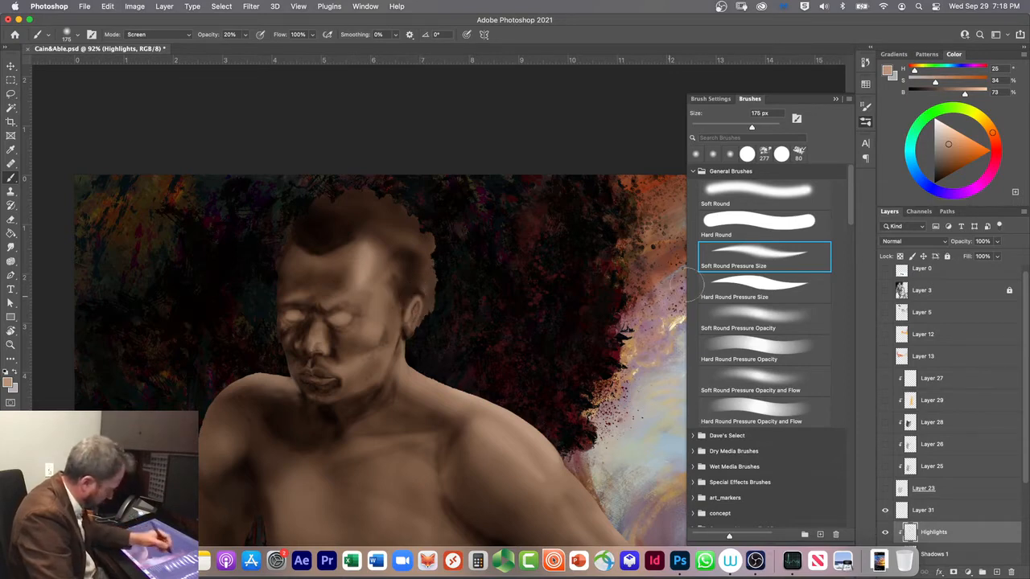
Step: Reduce the brush to 9 px and paint highlights along the outer rim of the ear
key(bracketleft)
key(bracketleft)
key(bracketleft)
key(bracketleft)
key(bracketleft)
key(bracketleft)
key(bracketleft)
key(bracketleft)
key(bracketleft)
key(bracketleft)
key(bracketleft)
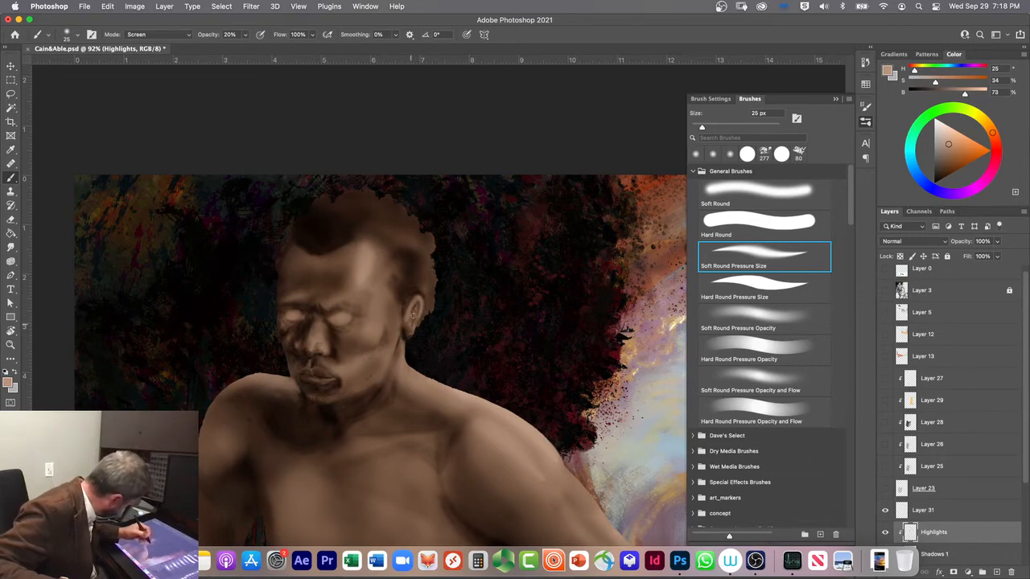
key(bracketleft)
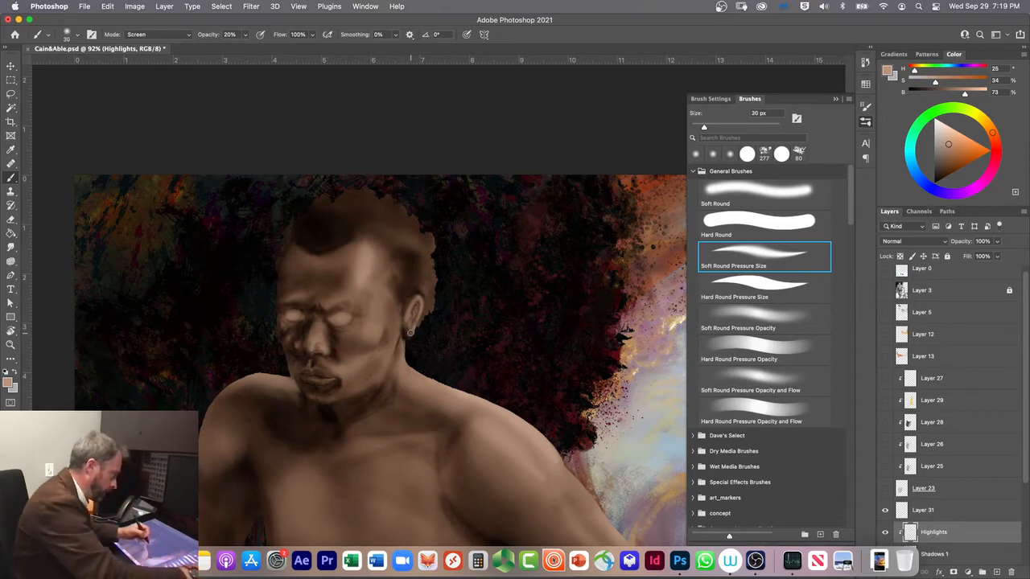
scroll(410, 331, up, 2)
scroll(410, 331, up, 4)
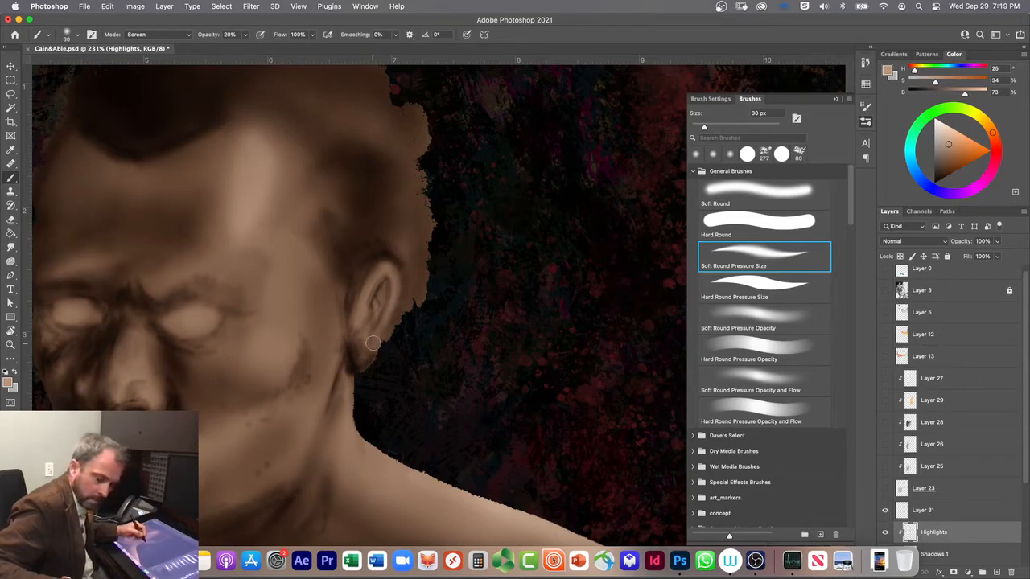
key(bracketleft)
key(bracketleft)
key(bracketleft)
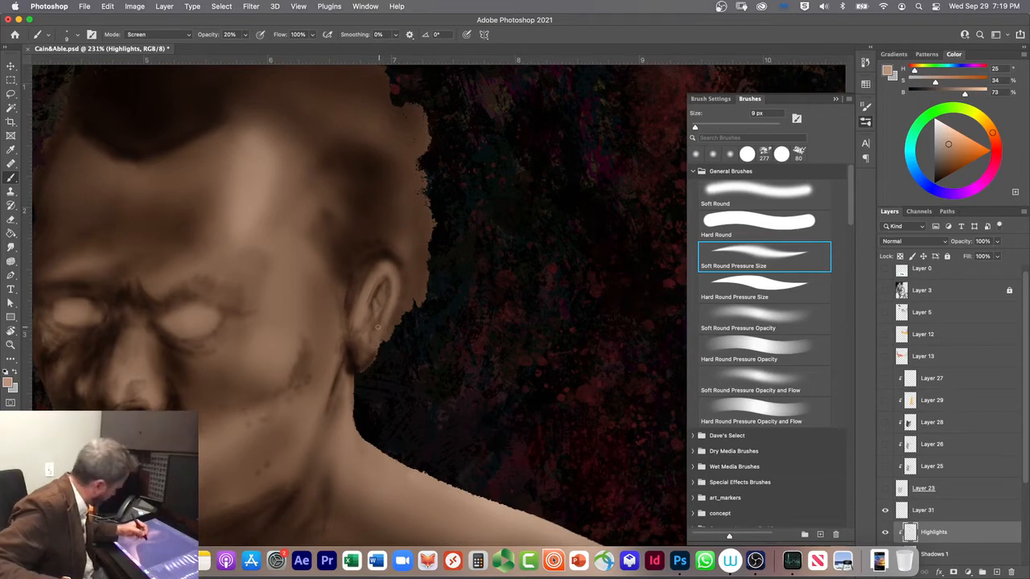
drag(366, 361, 396, 287)
mouse_move(382, 335)
mouse_down()
mouse_move(396, 293)
mouse_move(391, 263)
mouse_up()
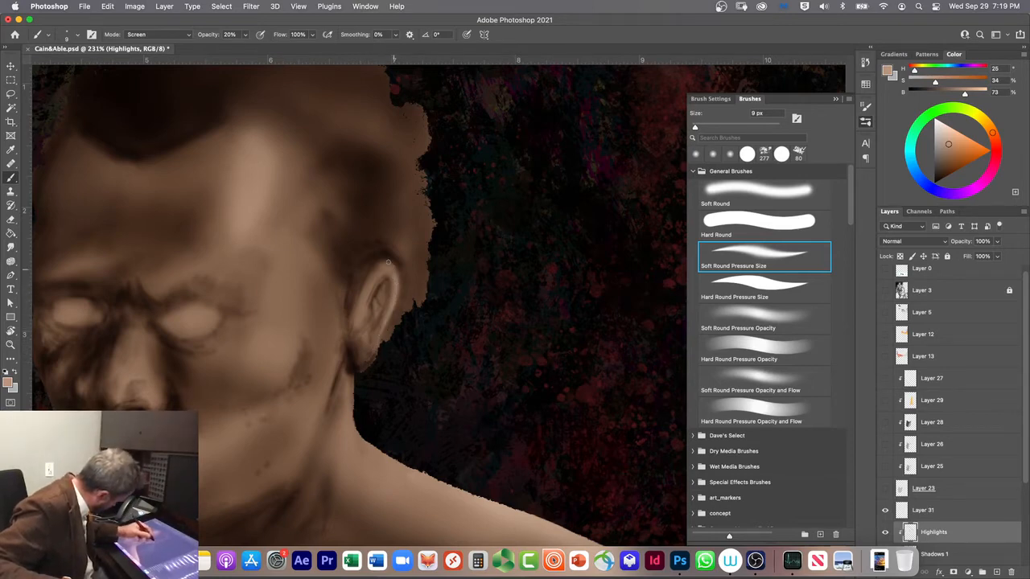
drag(394, 308, 392, 266)
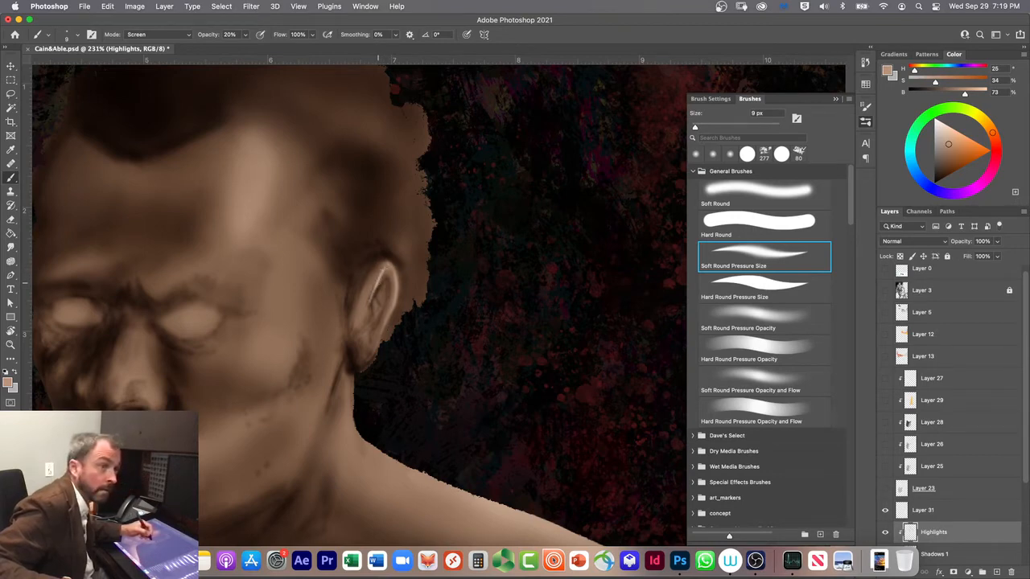
Step: Enlarge the brush to 25 px and brighten the upper part of the ear's inside
key(bracketright)
key(bracketright)
key(bracketright)
key(bracketright)
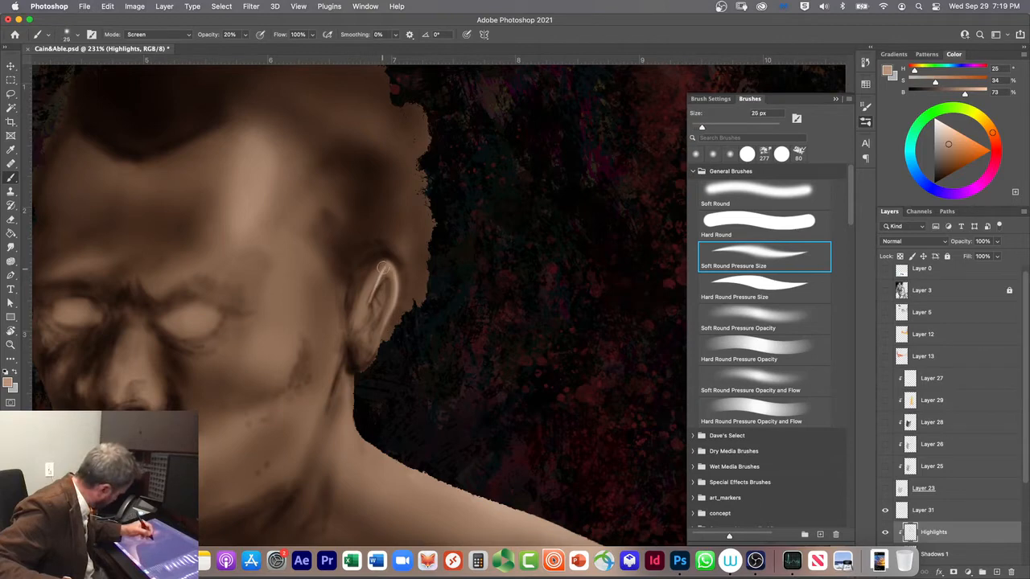
drag(382, 272, 373, 292)
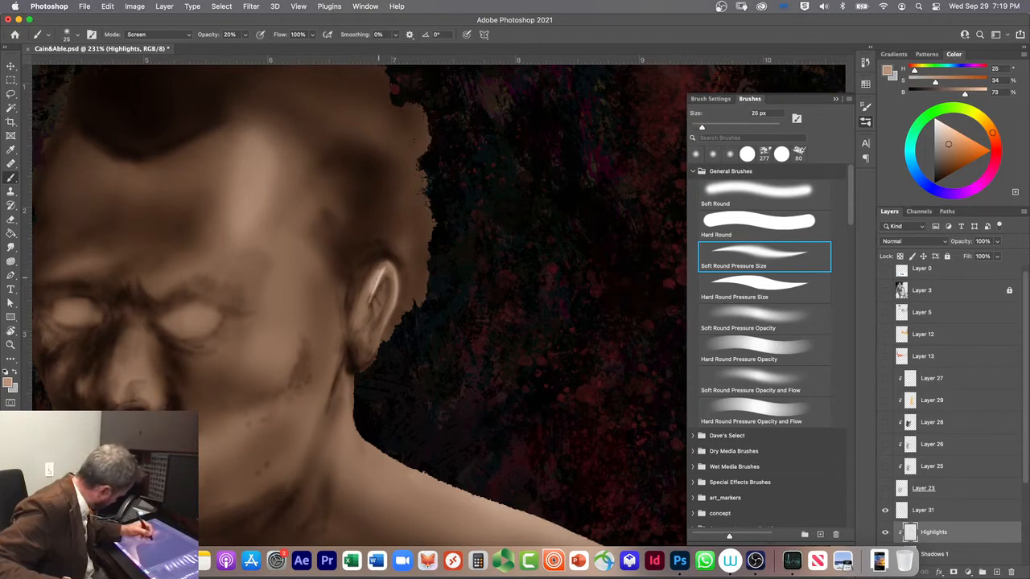
Step: Highlight the ear's inner fold with the brush at 15 px, and refine its lower end at 9 px
key(bracketleft)
key(bracketleft)
key(bracketleft)
key(bracketleft)
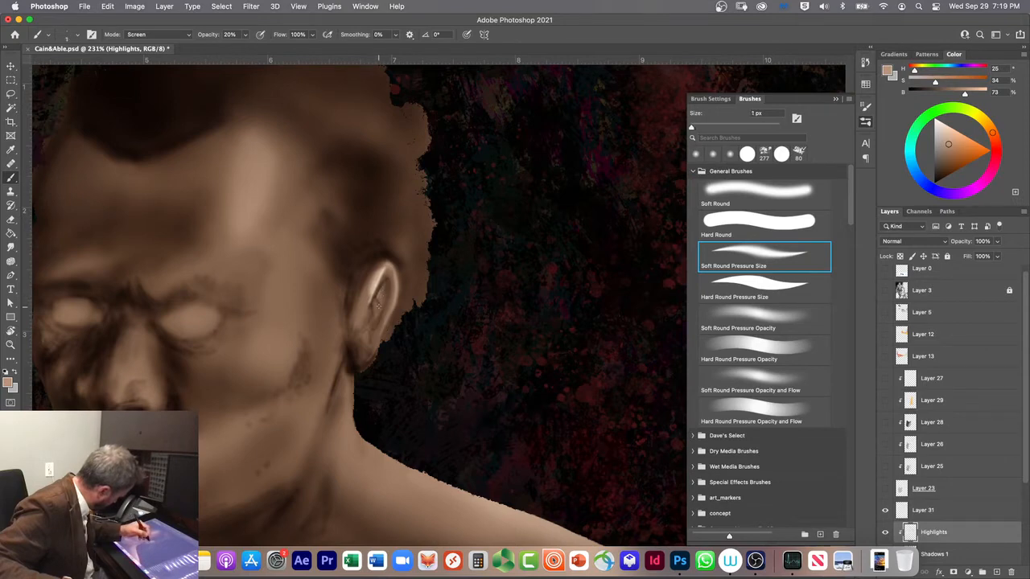
key(bracketright)
key(bracketright)
drag(382, 292, 379, 302)
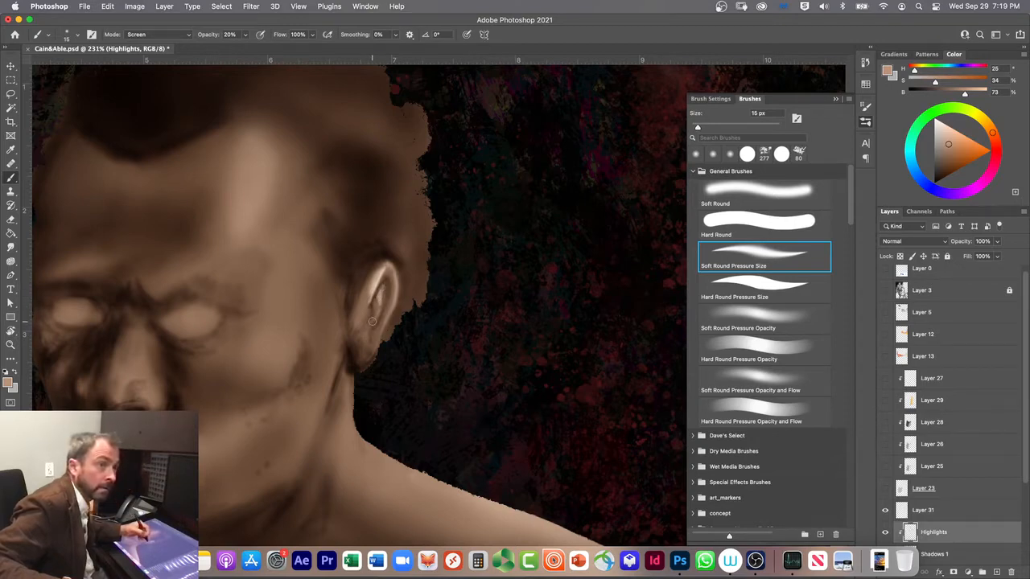
key(bracketleft)
key(bracketleft)
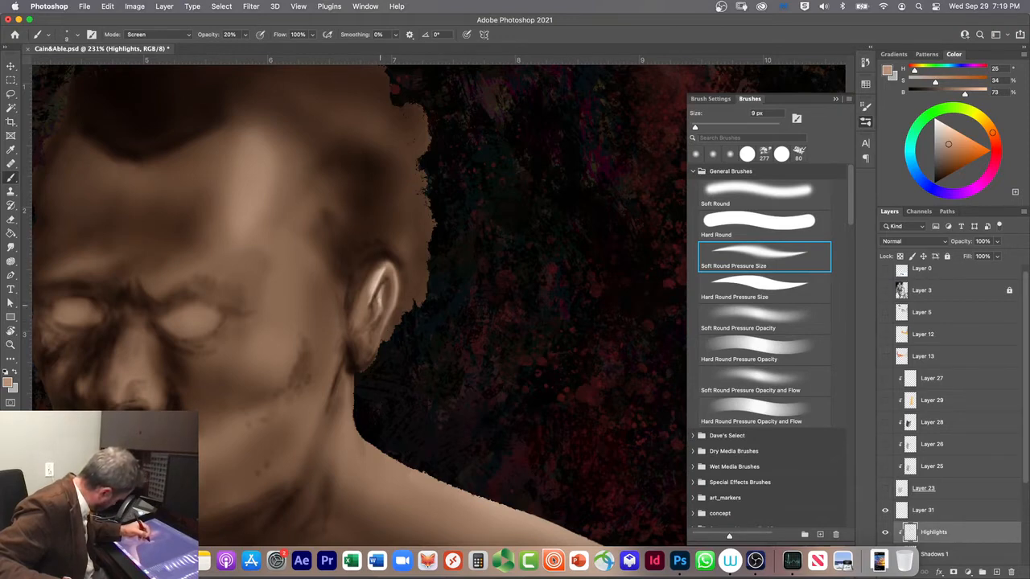
drag(376, 318, 380, 315)
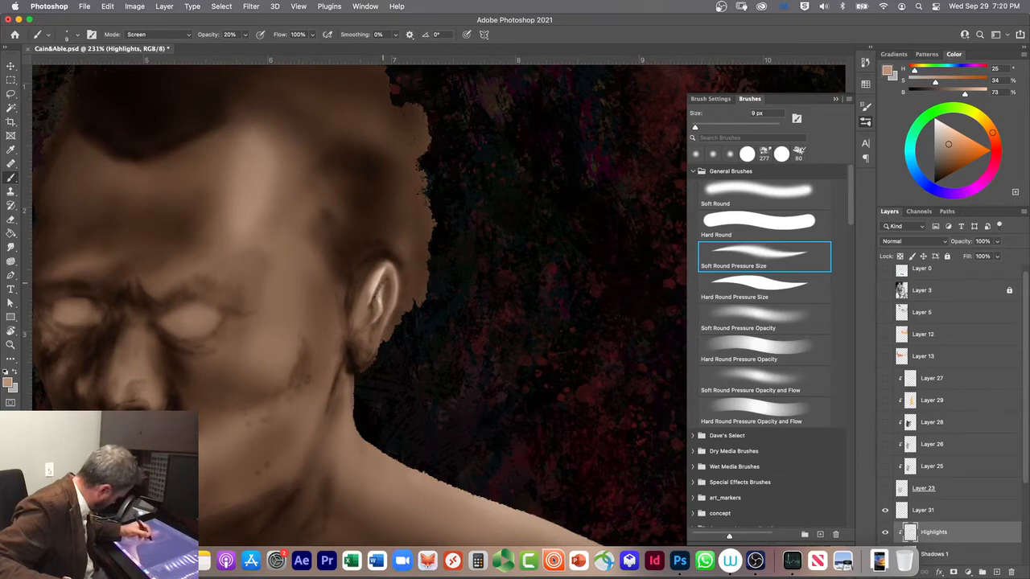
Step: Enlarge the brush to 20 px and lighten the lower inner ear and the flap beside the cheek
key(bracketright)
key(bracketright)
key(bracketright)
drag(371, 322, 376, 319)
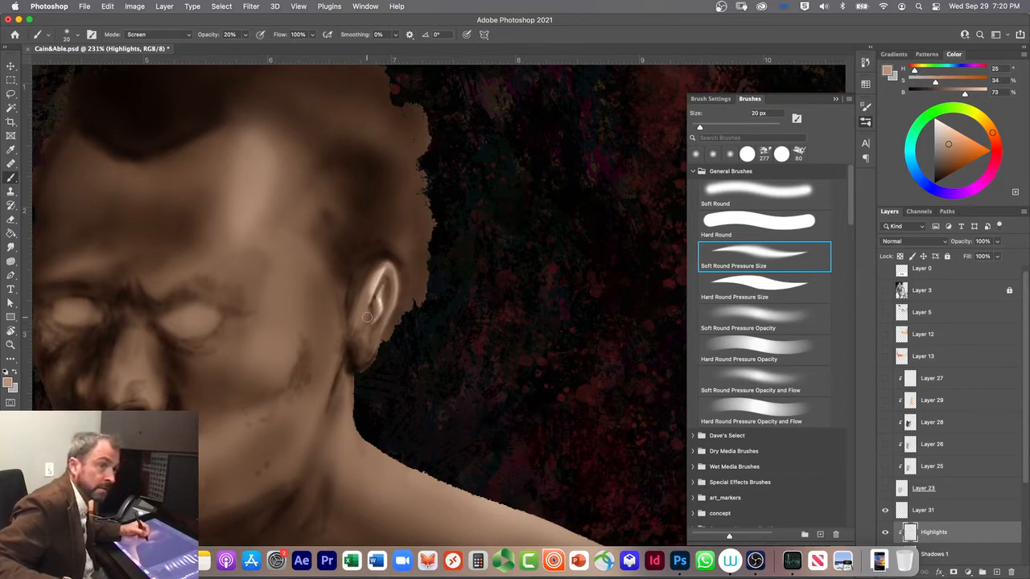
drag(358, 321, 365, 337)
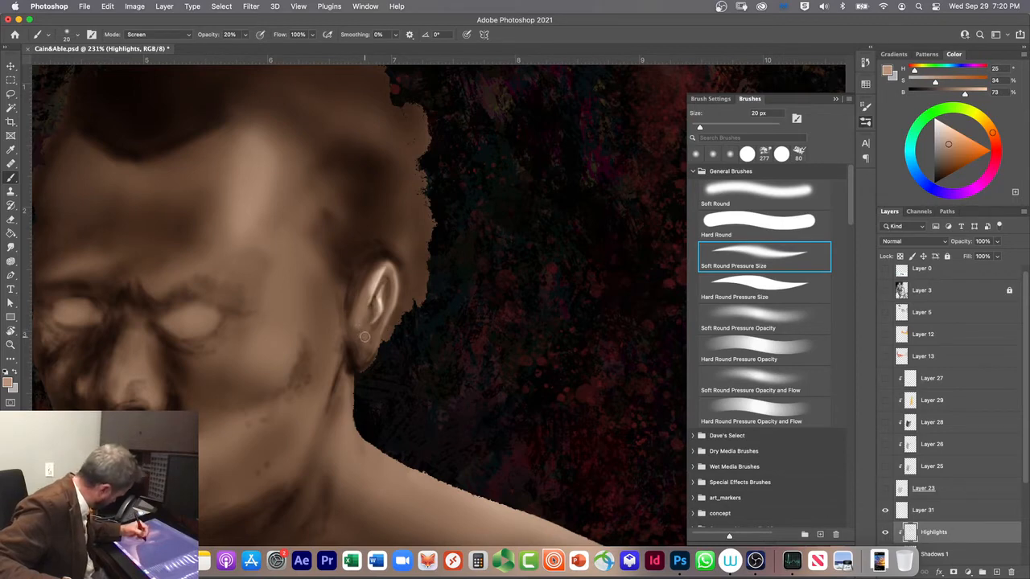
Step: Set the brush to 10 px and brighten the small front flap of the ear and the earlobe
key(bracketleft)
key(bracketleft)
key(bracketleft)
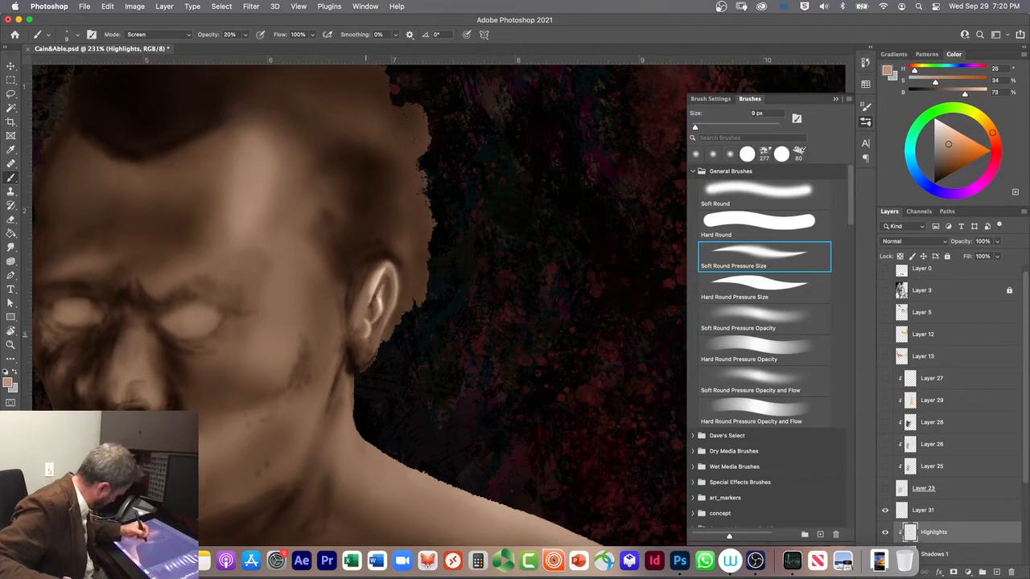
key(bracketright)
key(bracketright)
drag(363, 339, 365, 324)
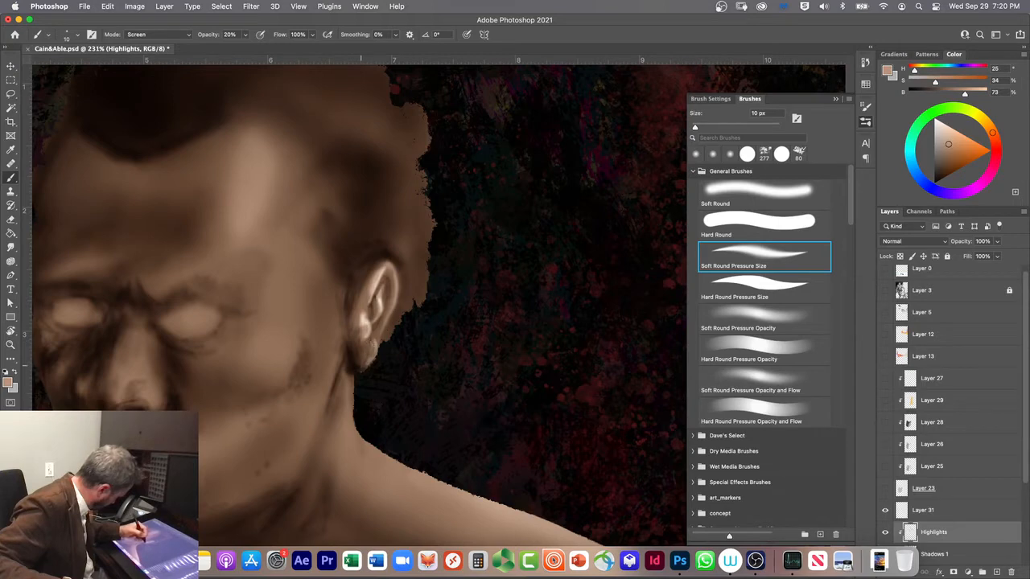
mouse_move(372, 357)
mouse_down()
mouse_move(367, 365)
mouse_move(372, 347)
mouse_up()
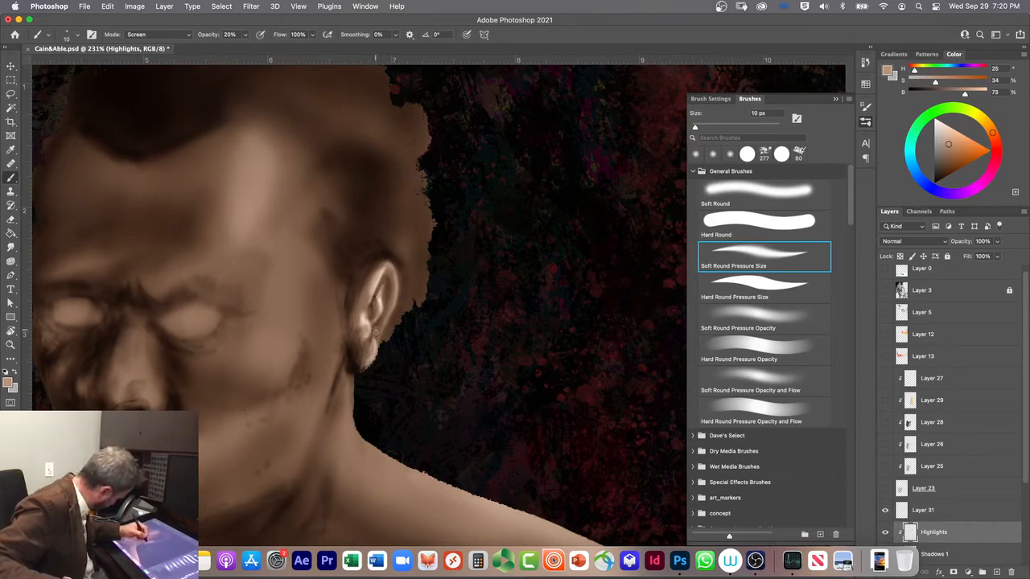
Step: Refine the highlights on the lower ear and the start of the earlobe with the brush at 6 px and 10 px
key(bracketleft)
key(bracketleft)
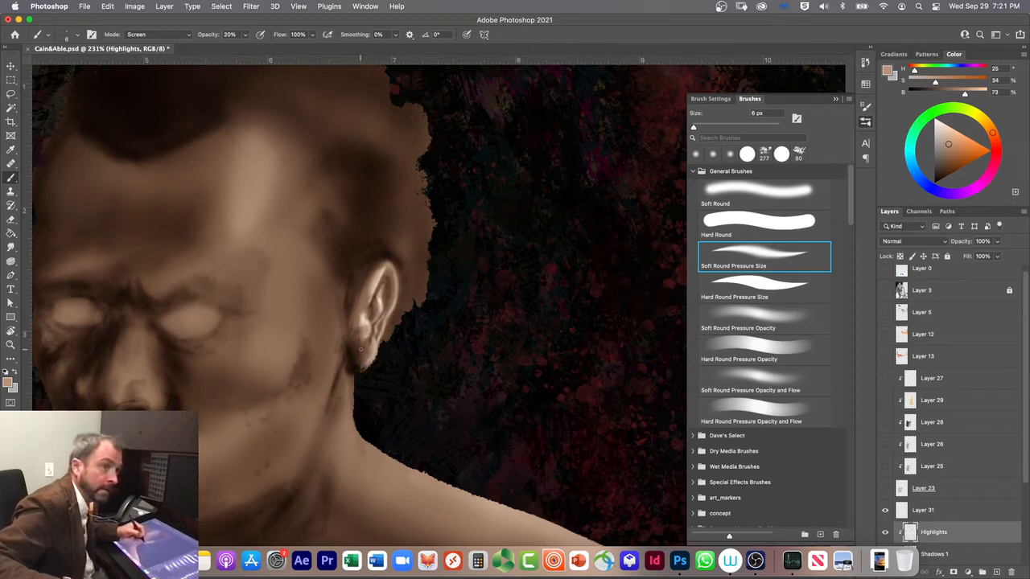
key(bracketright)
key(bracketright)
key(bracketright)
key(bracketright)
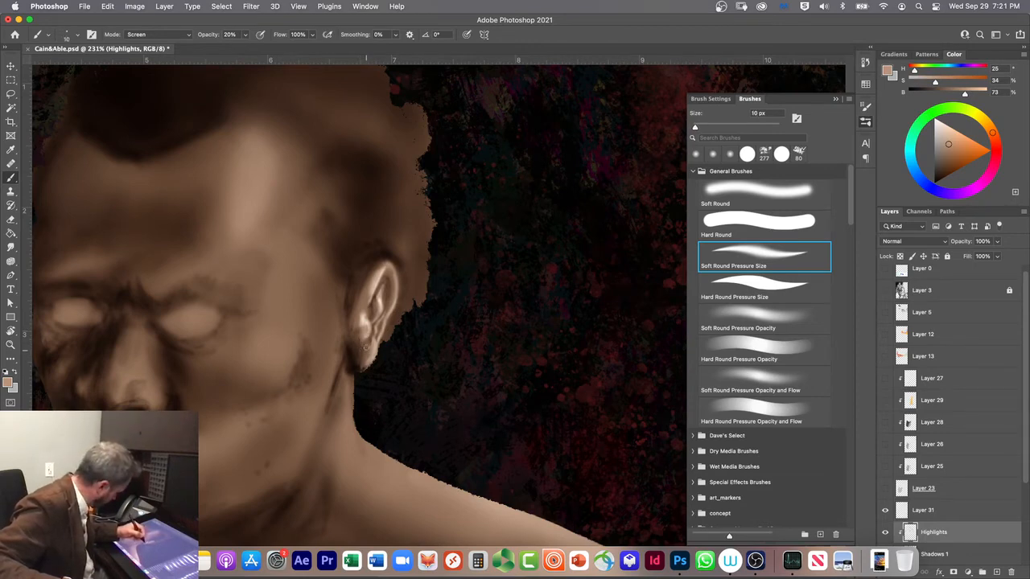
Step: Enlarge the brush to 25 px and brighten the front of the earlobe
key(bracketright)
key(bracketright)
key(bracketright)
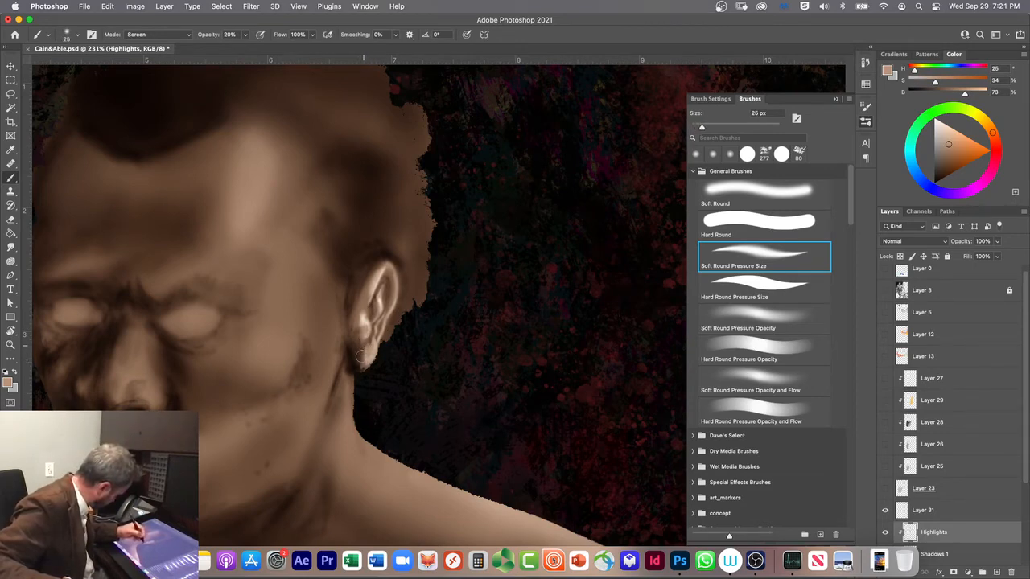
mouse_move(358, 362)
mouse_down()
mouse_move(354, 352)
mouse_move(359, 362)
mouse_move(370, 352)
mouse_move(359, 348)
mouse_up()
Step: Reduce the brush to 10 px, set its mode to Clear, and erase excess highlight from the earlobe's front edge
key(bracketleft)
key(bracketleft)
key(bracketleft)
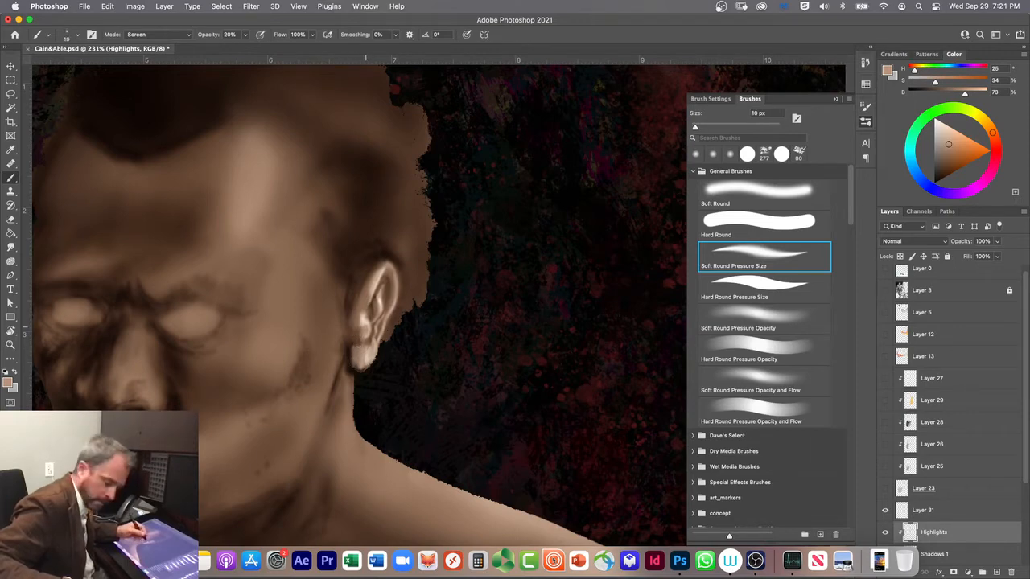
key(alt+shift+r)
drag(355, 350, 357, 360)
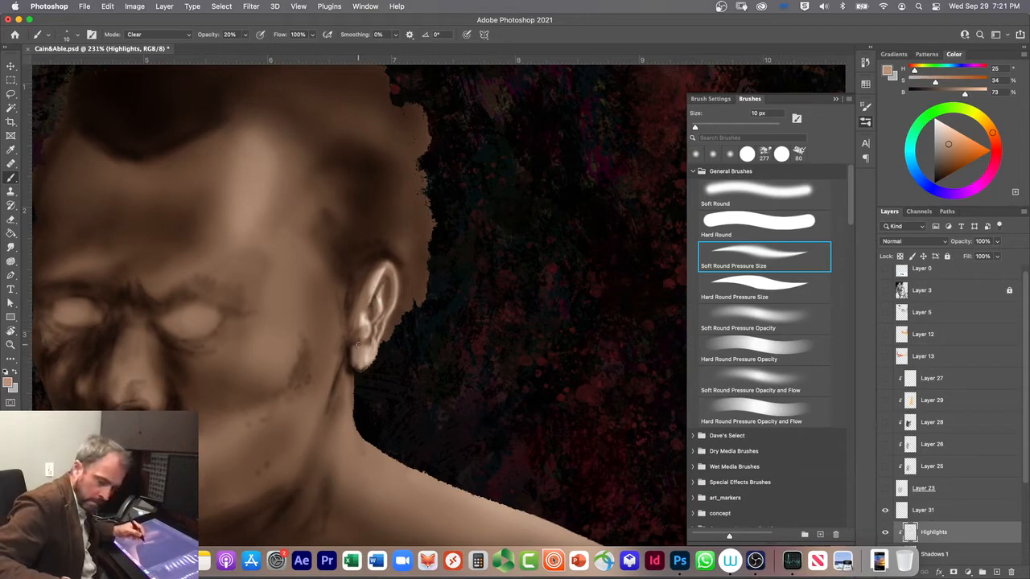
Step: Switch to the Soft Round brush at 30 px and soften the highlight where the earlobe meets the jaw
key(bracketright)
key(bracketright)
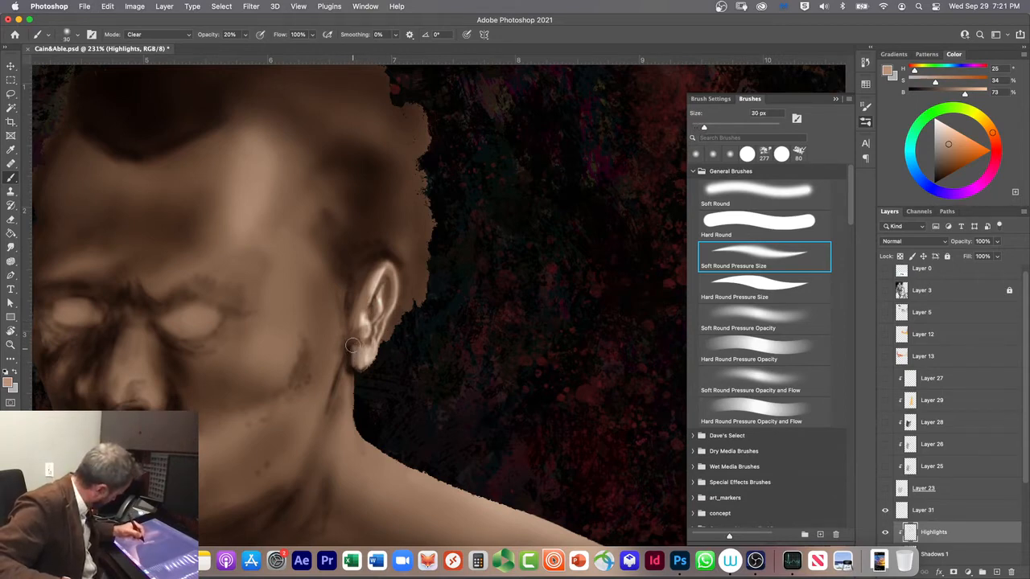
key(comma)
key(comma)
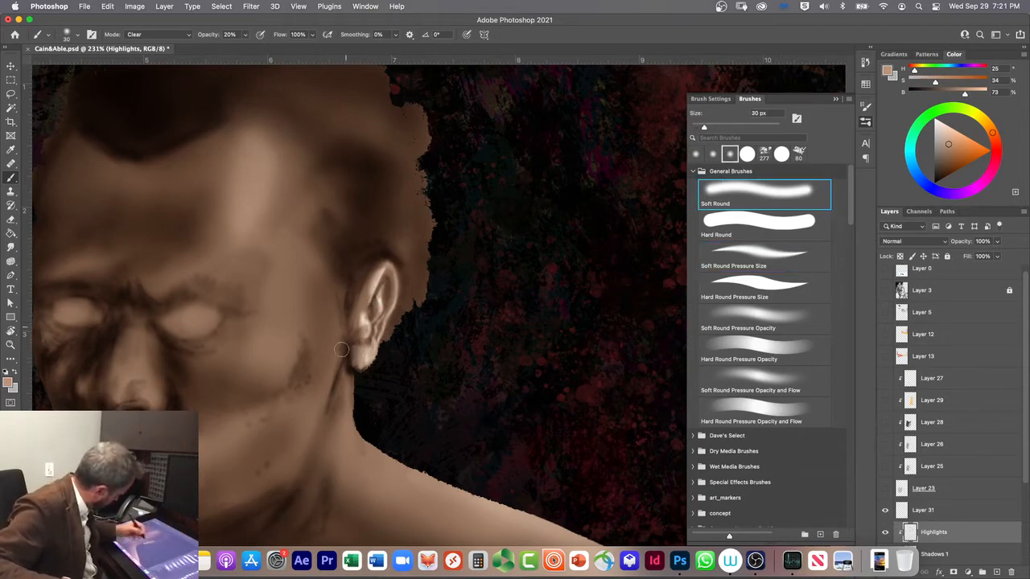
mouse_move(350, 367)
mouse_down()
mouse_move(360, 364)
mouse_move(352, 359)
mouse_up()
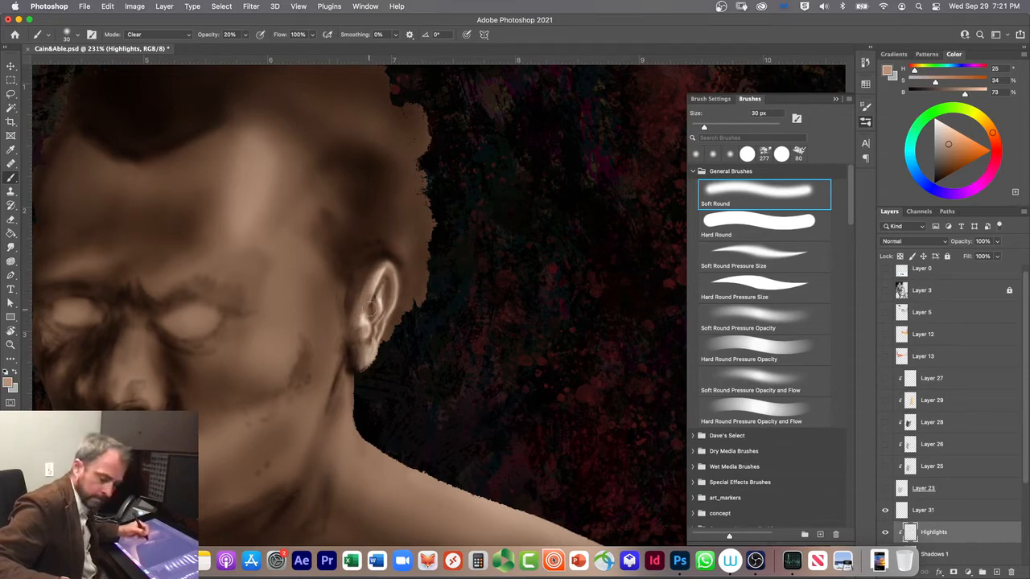
Step: Make the Shadows 1 layer active, set the brush mode to Multiply, and sample a mid-brown skin tone from the shoulder
click(937, 555)
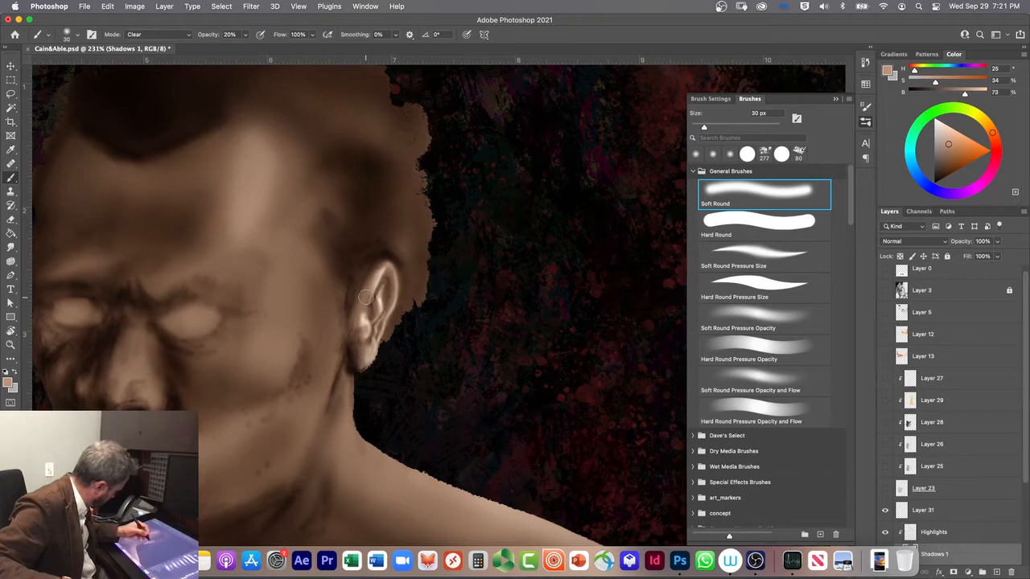
key(shift+alt+m)
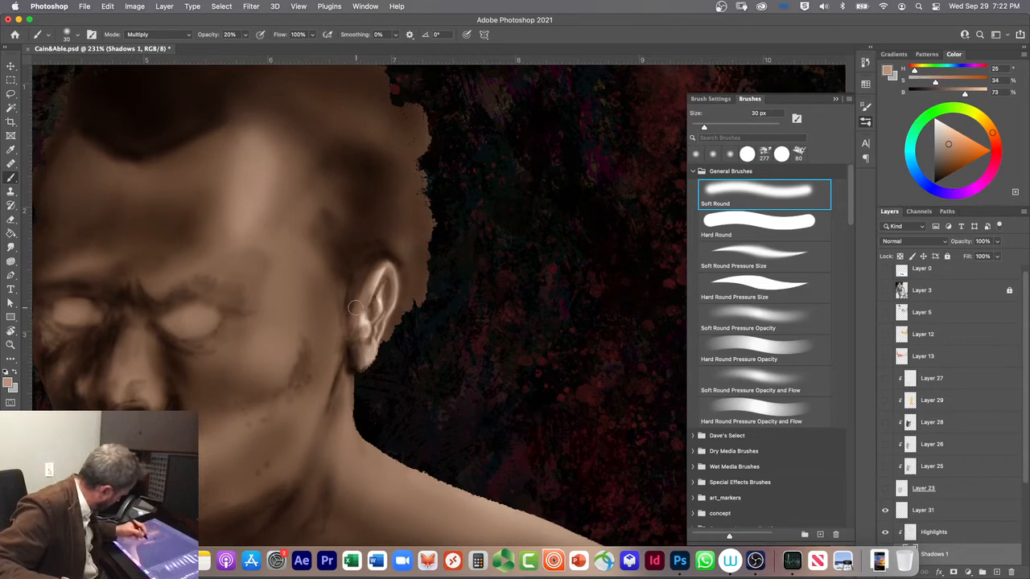
key(x)
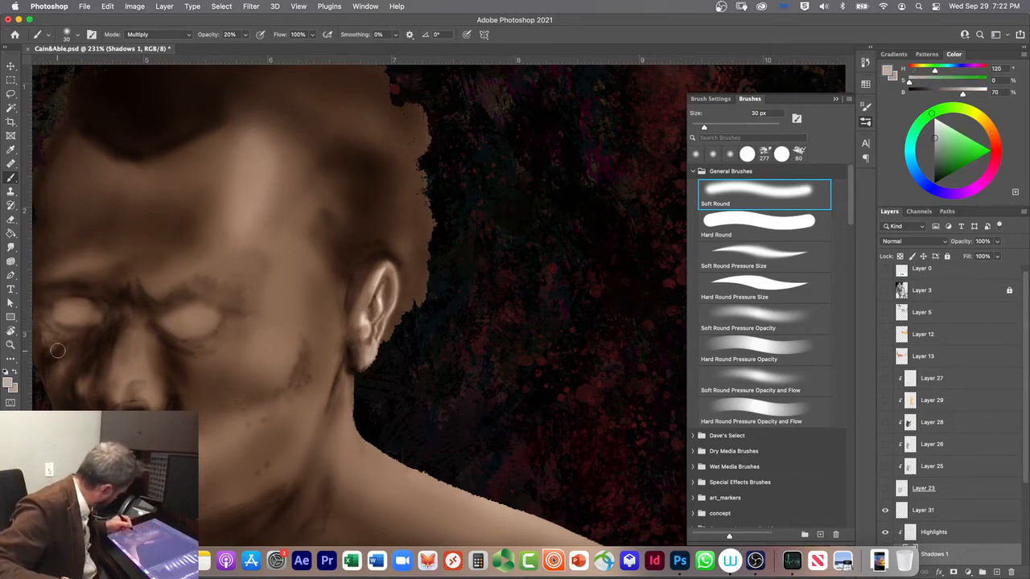
alt+click(257, 346)
alt+click(234, 380)
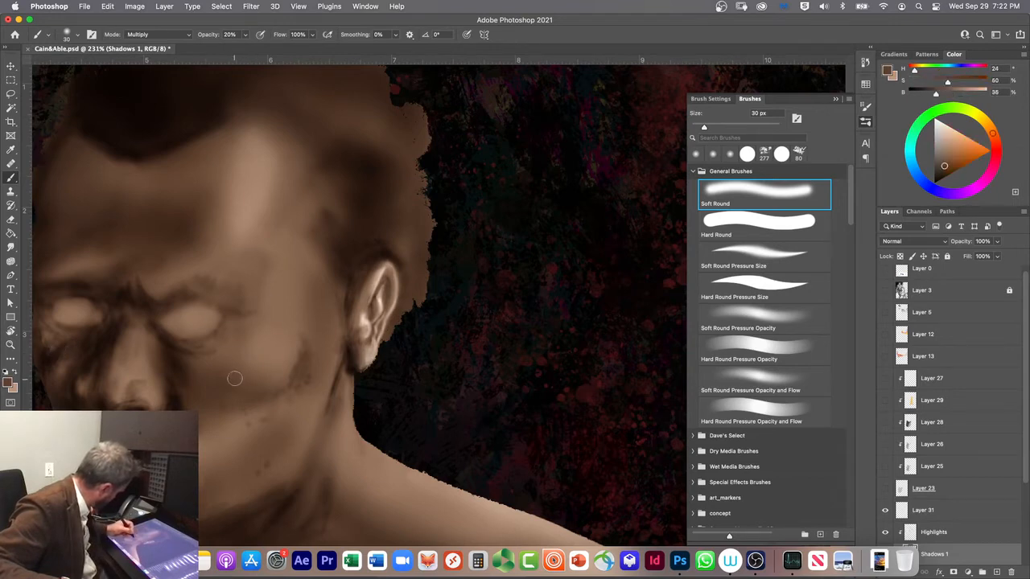
alt+click(252, 348)
alt+drag(375, 465, 376, 477)
alt+click(376, 478)
alt+click(374, 482)
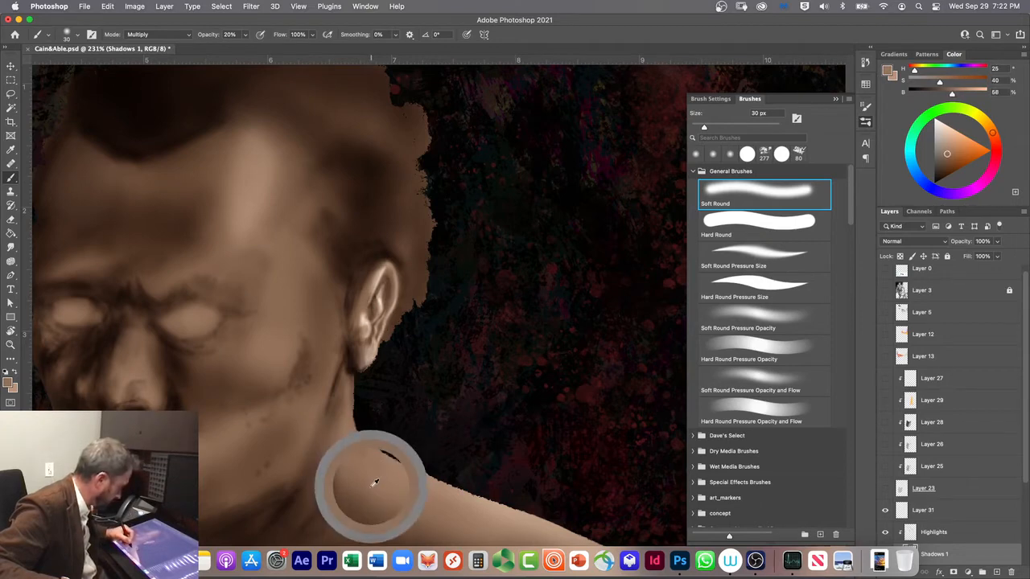
alt+drag(375, 488, 382, 497)
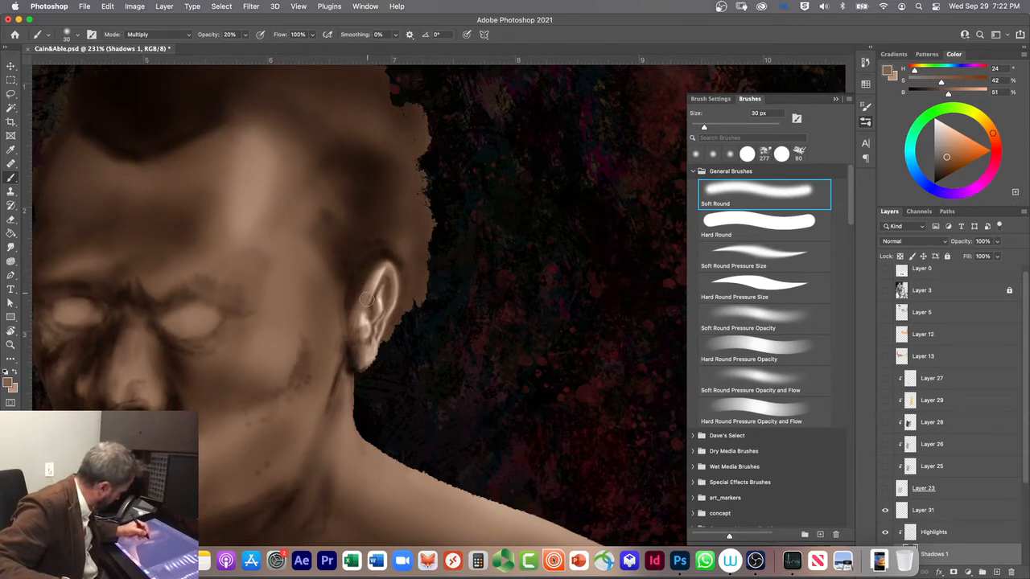
Step: Shade the ear's front edge and inner hollow with the brush at 8 px and 20 px
key(bracketleft)
key(bracketleft)
key(bracketleft)
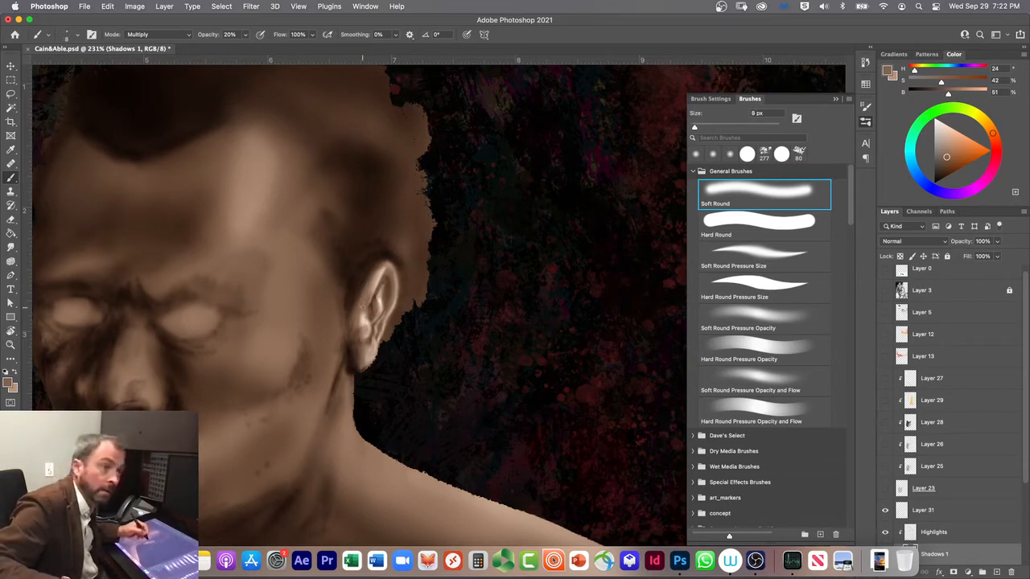
key(bracketright)
key(bracketright)
key(bracketright)
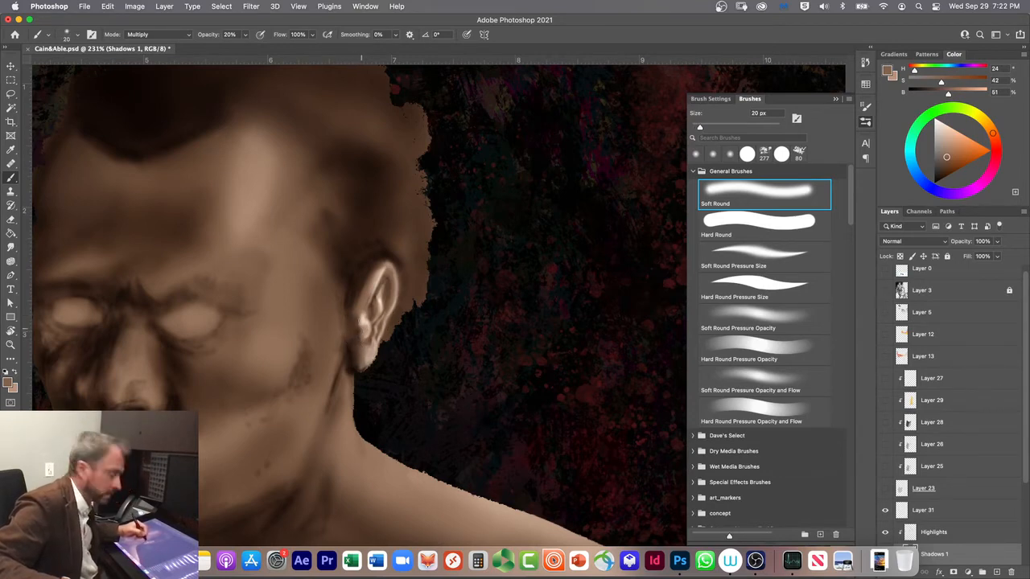
Step: Deepen the fine shadows inside the ear's upper rim with the brush at 8 px and 10 px
key(bracketleft)
key(bracketleft)
key(bracketleft)
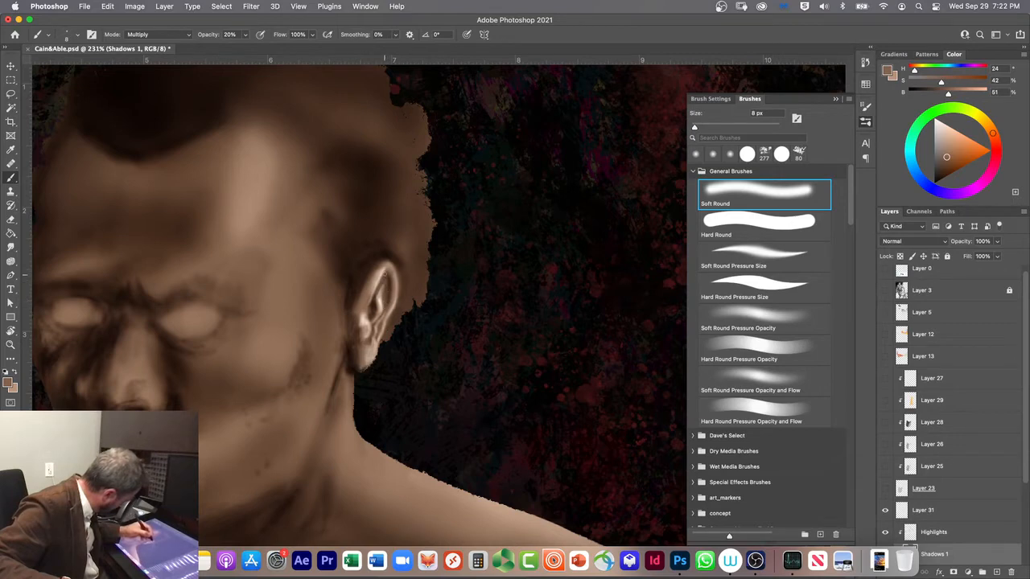
key(bracketright)
key(bracketright)
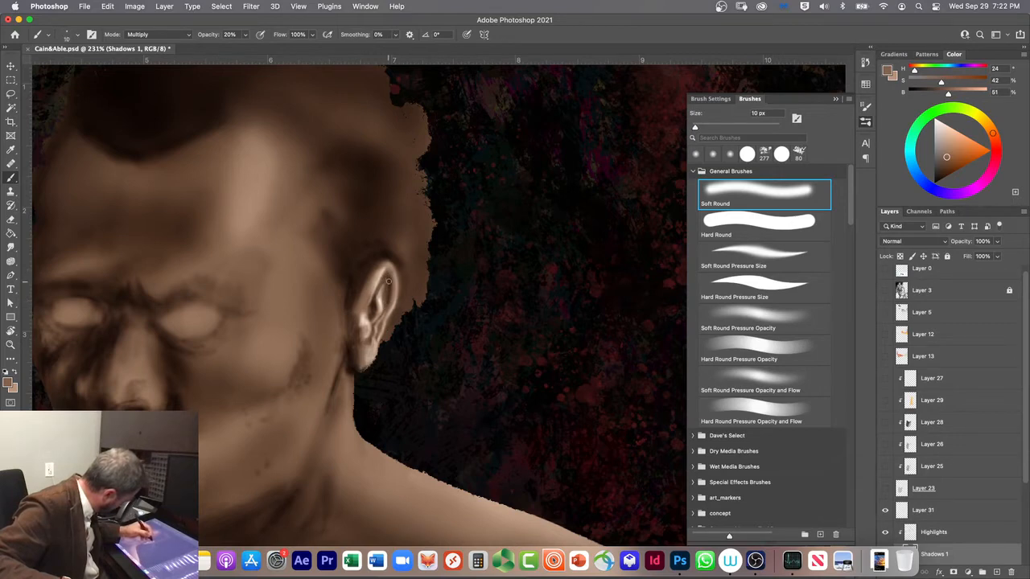
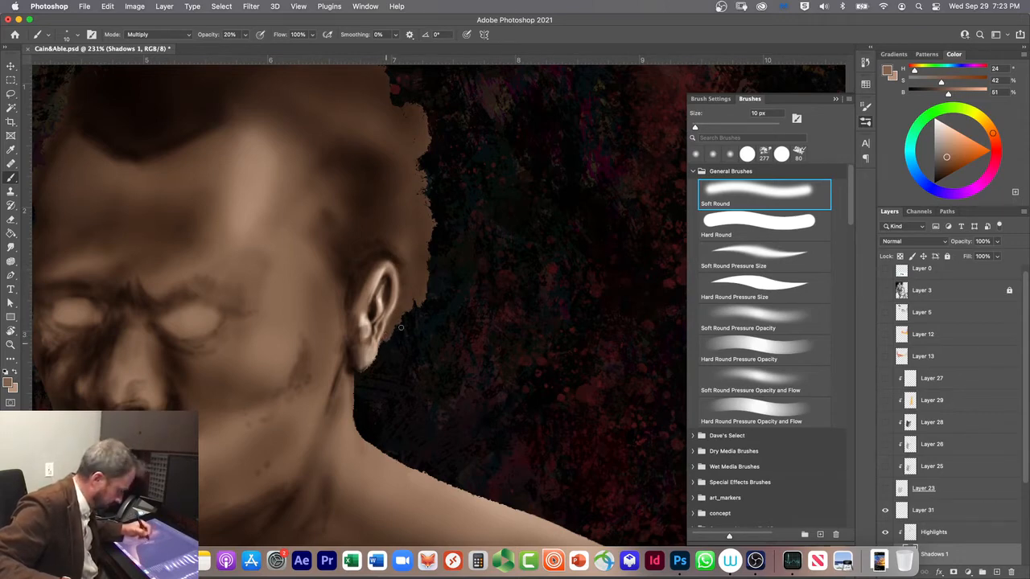
Step: Make the Highlights layer active, swap to the lighter skin tone, and choose the Soft Round Pressure Size brush at 40 px
click(942, 533)
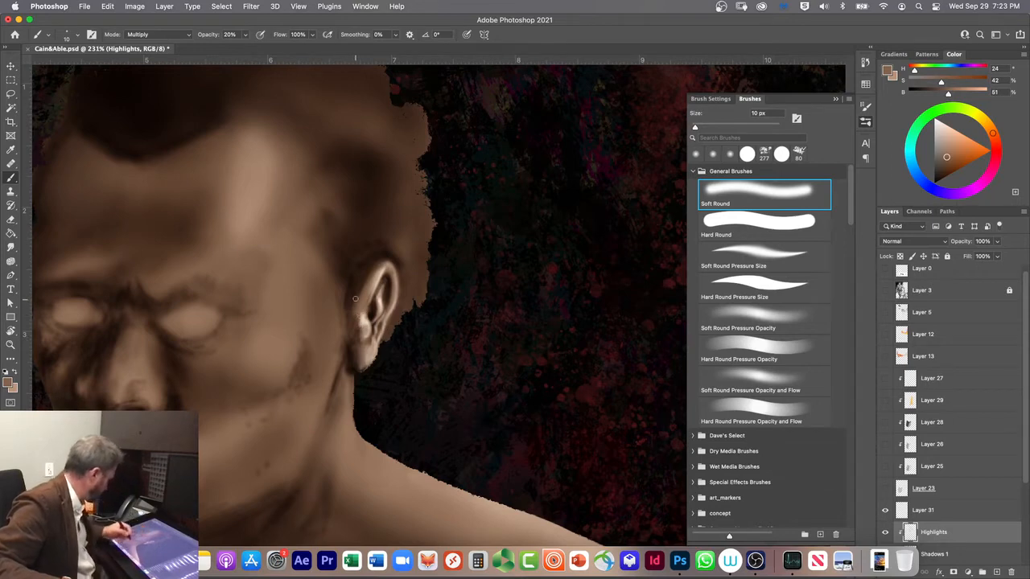
click(16, 371)
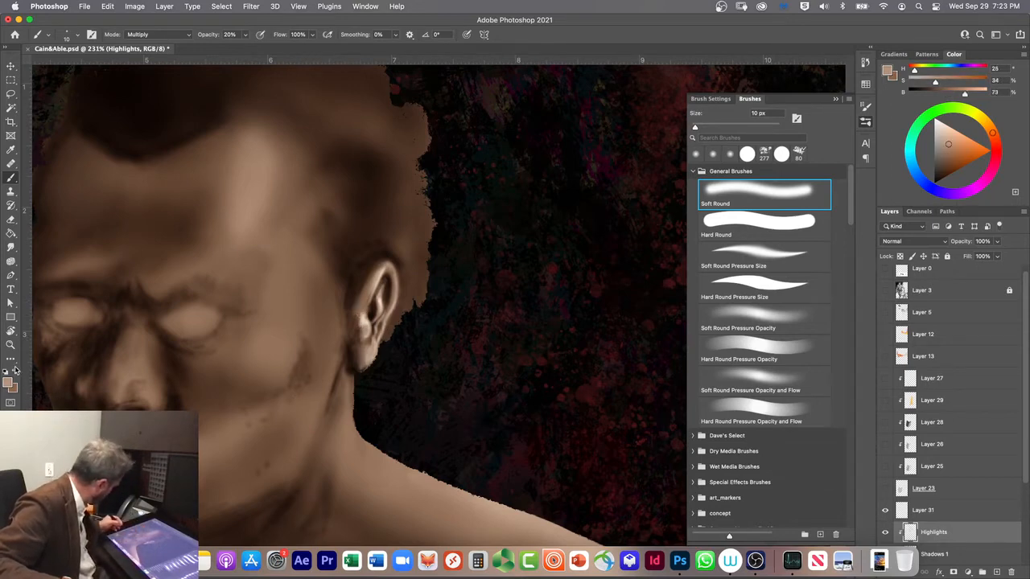
key(bracketright)
key(bracketright)
key(bracketright)
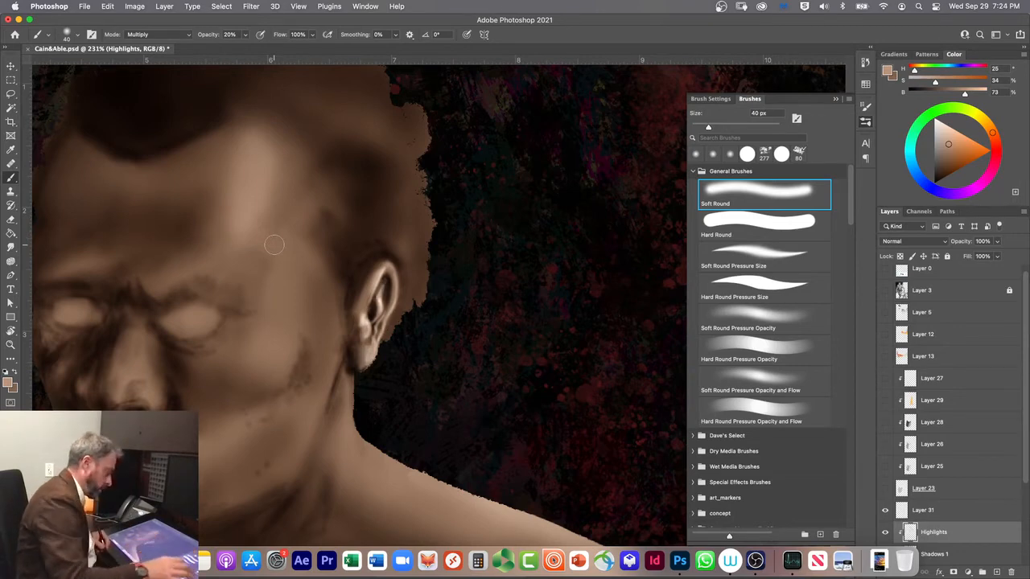
scroll(273, 245, down, 5)
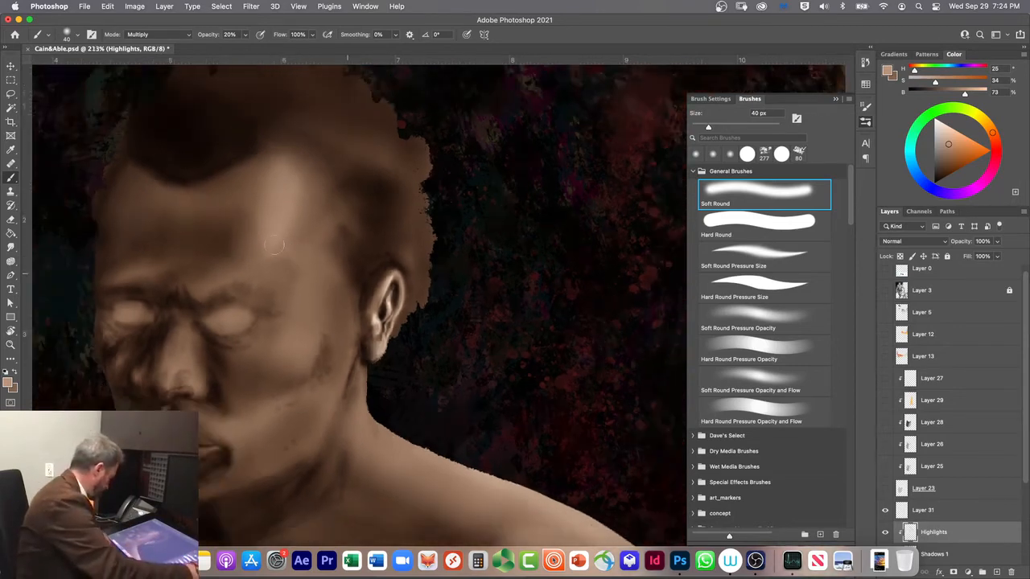
scroll(273, 245, down, 3)
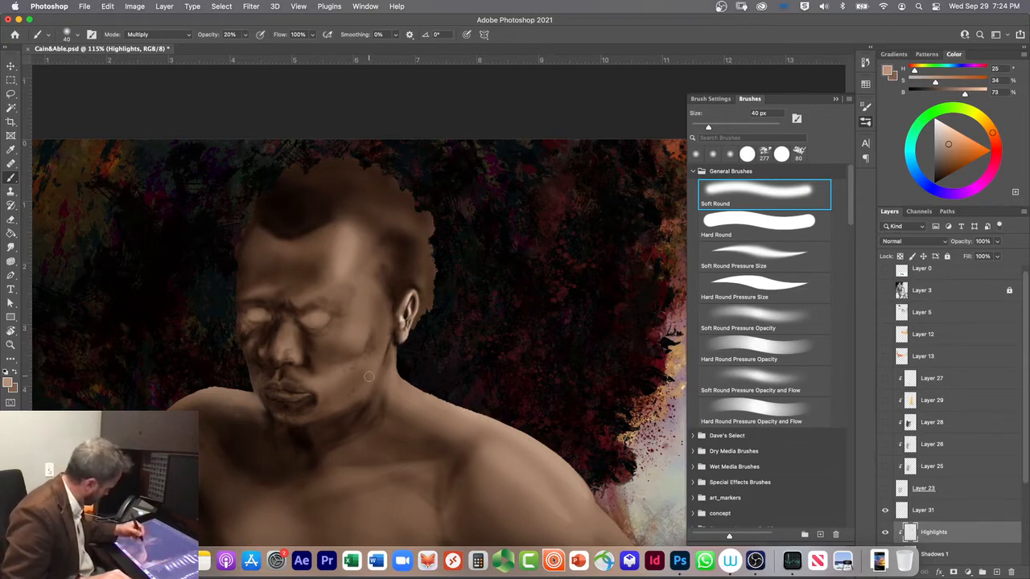
click(716, 252)
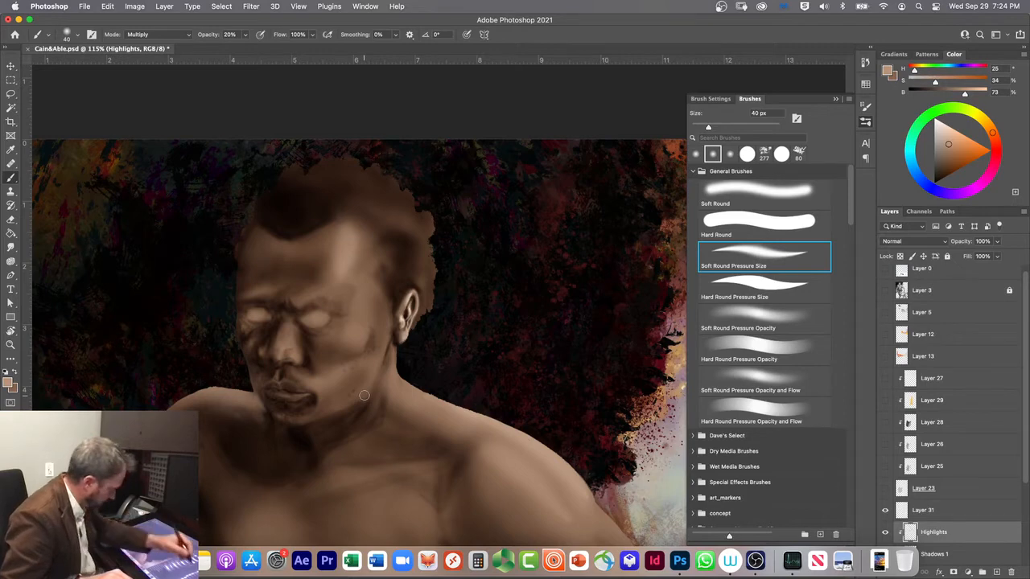
Step: Show the Layer 3 reference over the painting to compare the face, and hide it again
click(885, 291)
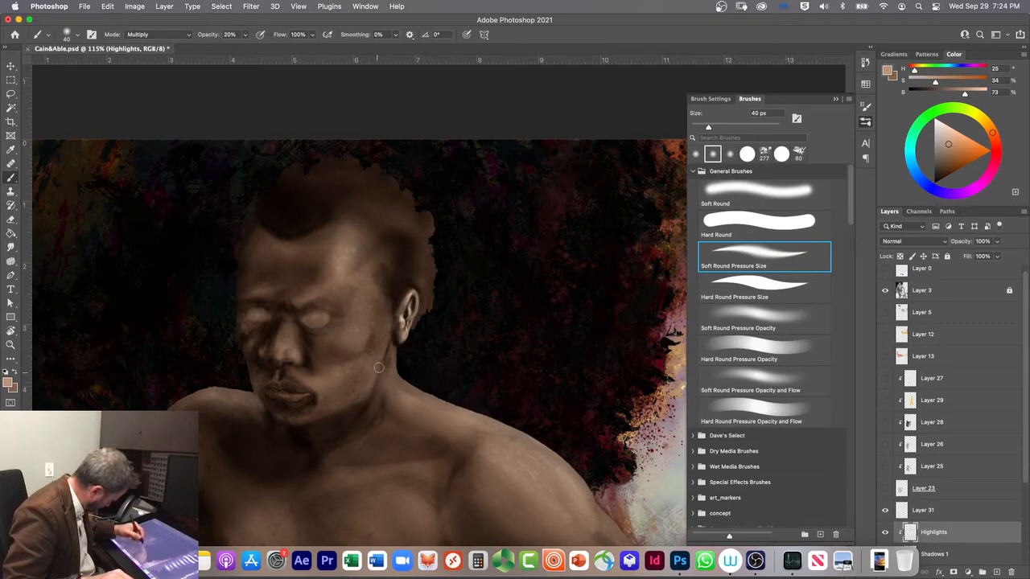
click(884, 292)
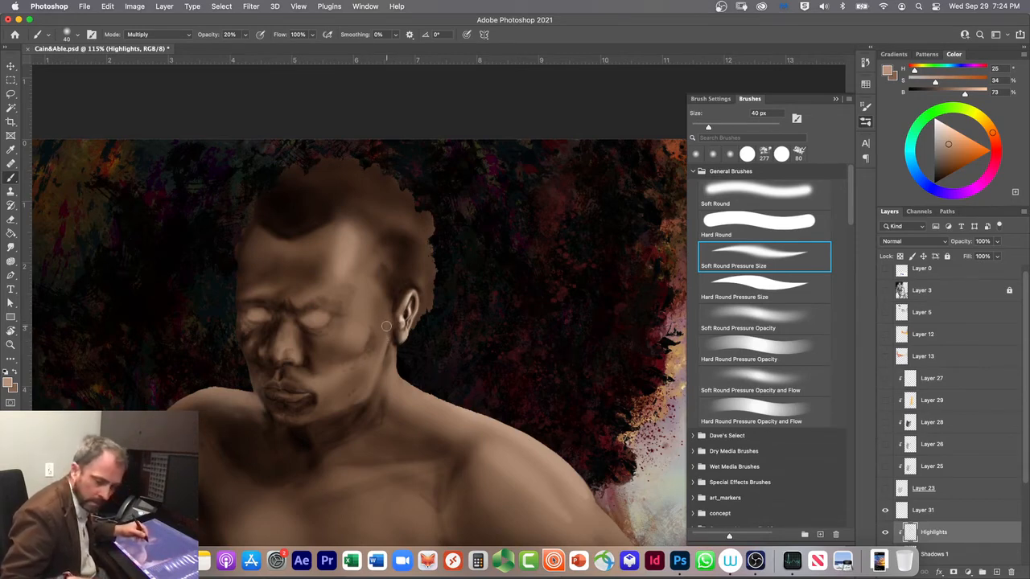
Step: Try painting the cheek edge in front of the ear with the brush at 15 px, switching to Soft Round Pressure Opacity
scroll(386, 326, up, 2)
scroll(385, 325, up, 3)
scroll(383, 320, up, 2)
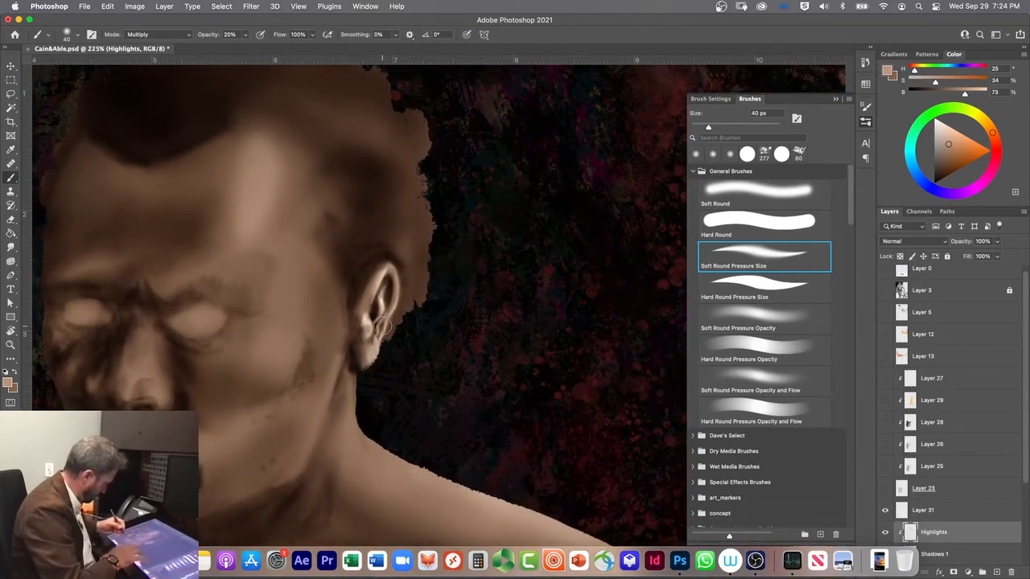
drag(230, 454, 398, 362)
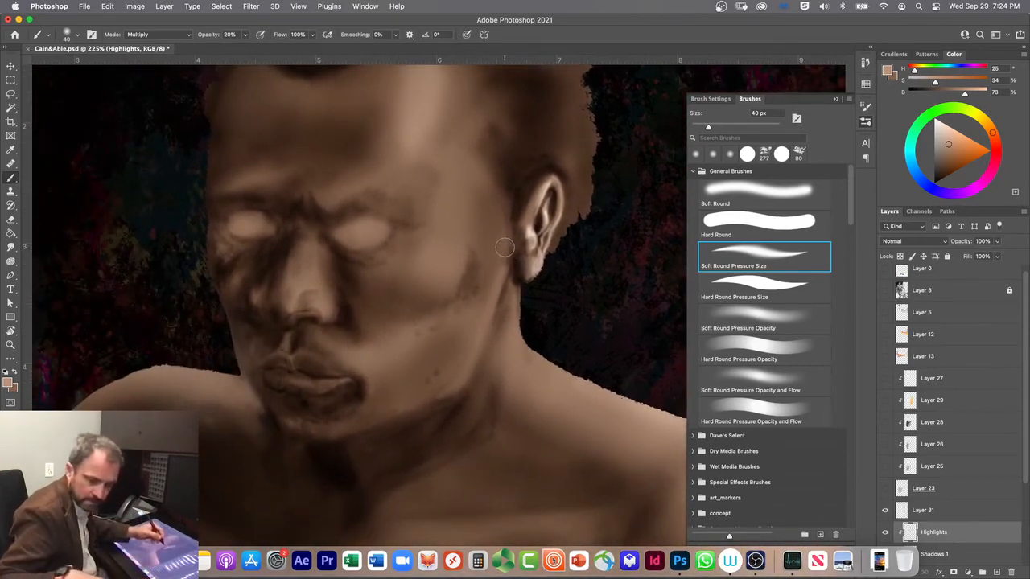
key(bracketleft)
key(bracketleft)
key(bracketleft)
key(bracketleft)
key(bracketleft)
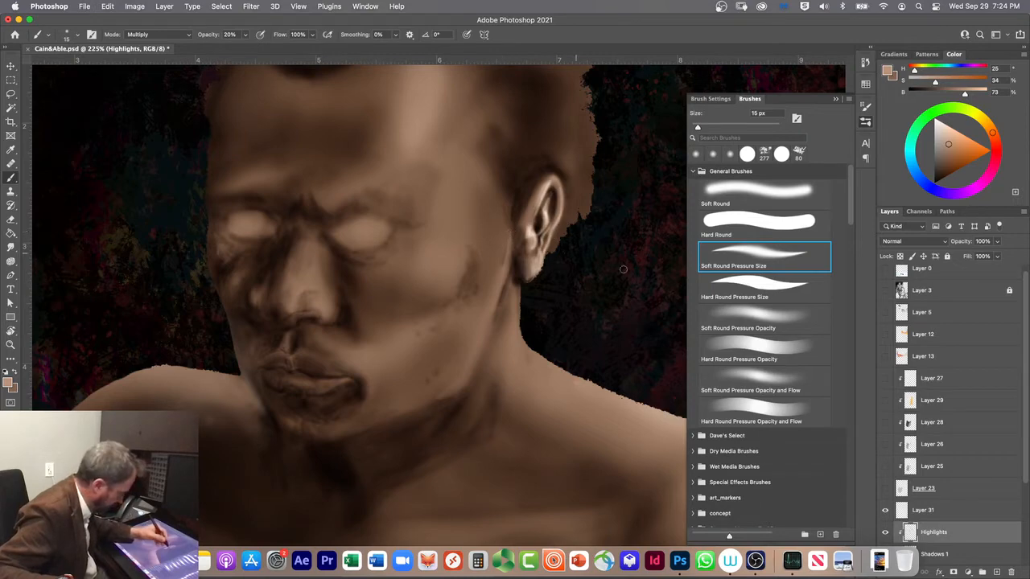
key(period)
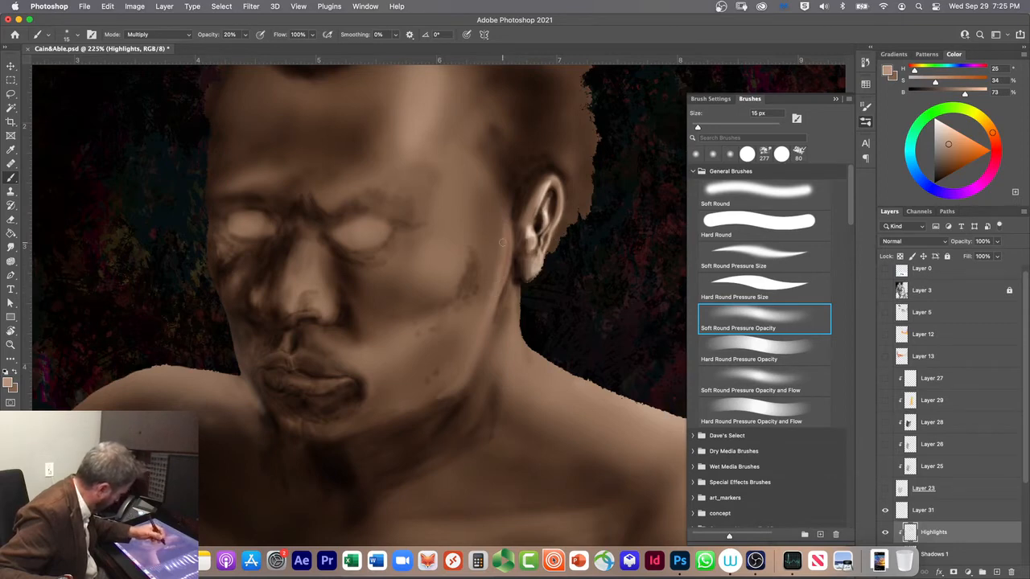
Step: Undo the trial strokes on the cheek edge in front of the ear, keeping the Layer 3 reference hidden
key(super+z)
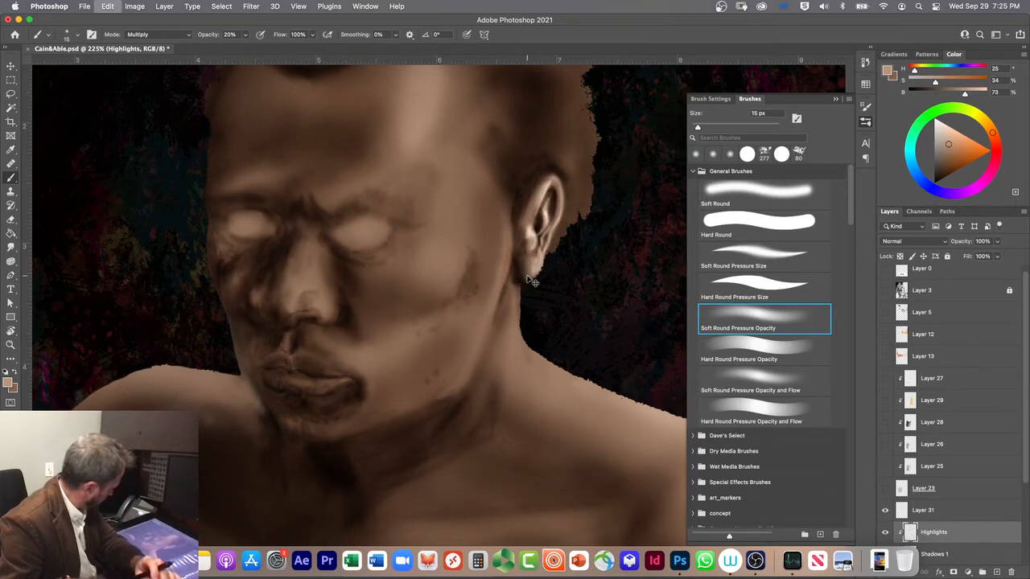
key(super+z)
key(super+z)
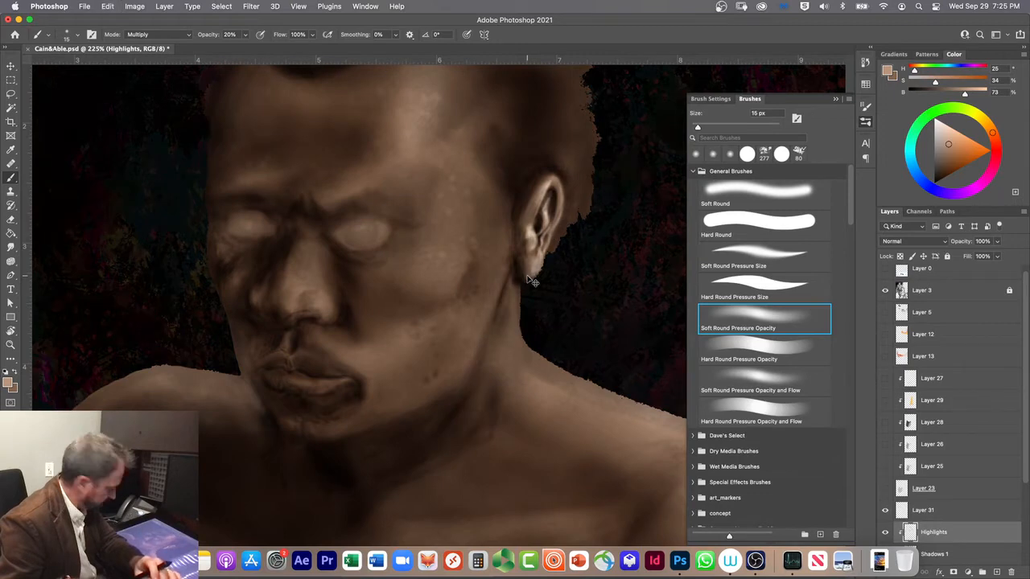
key(super+z)
key(super+z)
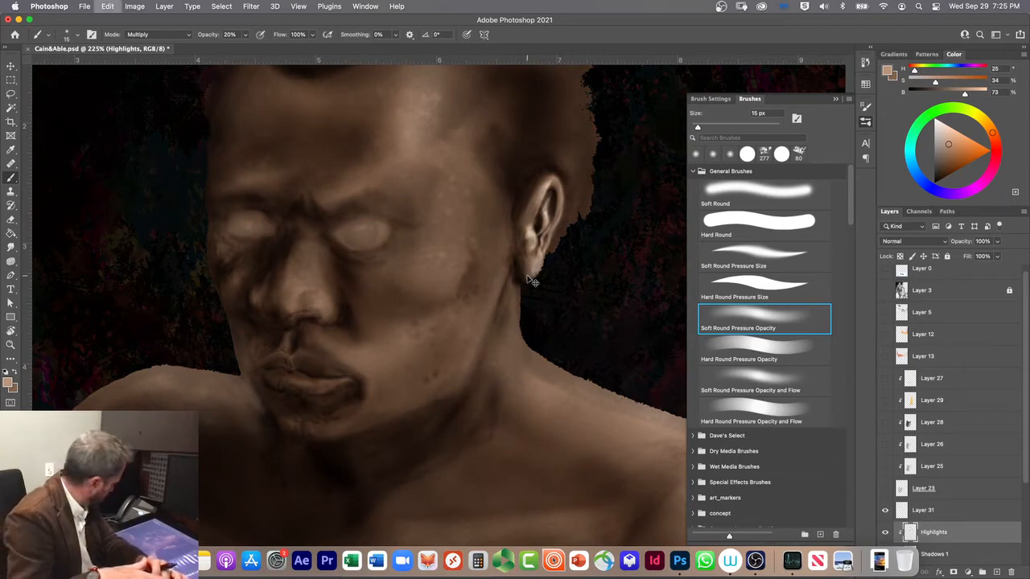
key(super+shift+z)
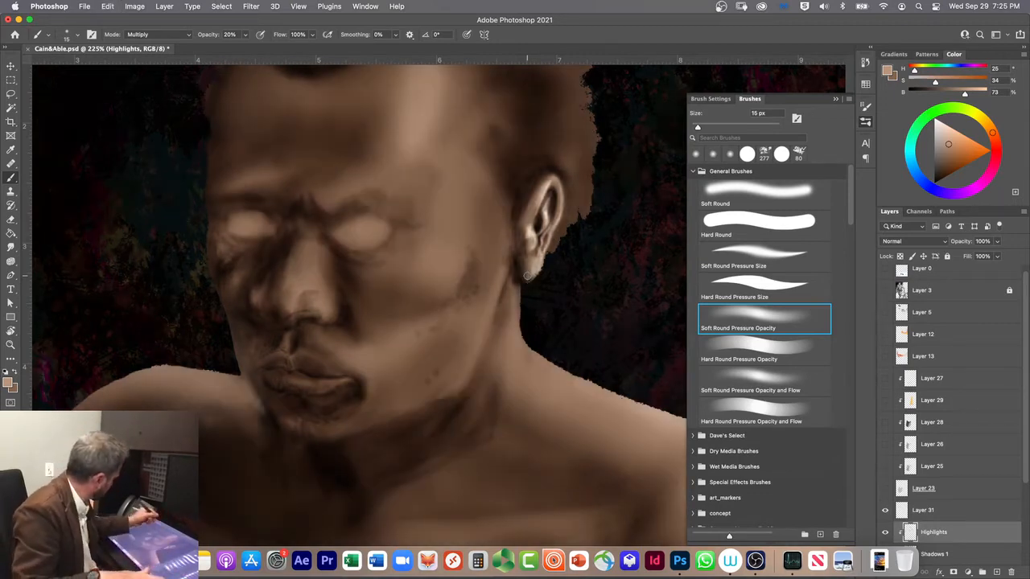
Step: Set the brush mode to Screen and paint a thin highlight from the ear down the jawline with Soft Round Pressure Size at 30 px
click(143, 34)
click(135, 125)
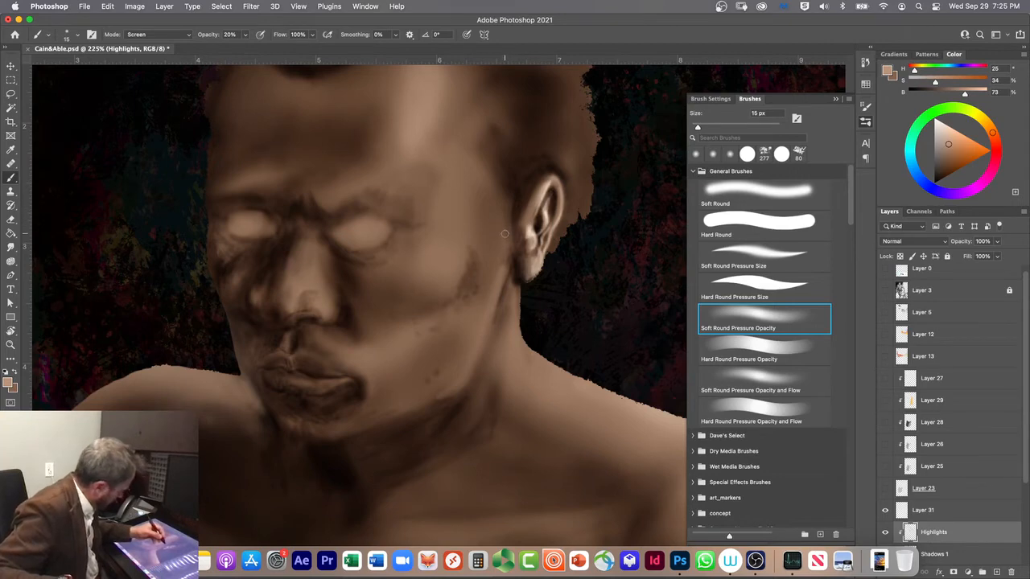
key(bracketright)
key(bracketright)
key(bracketright)
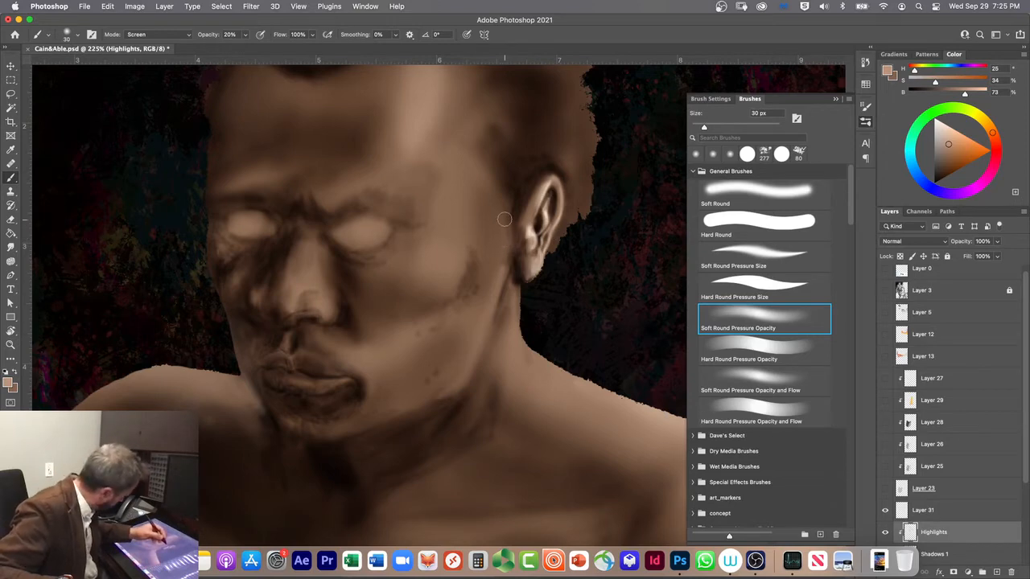
click(715, 250)
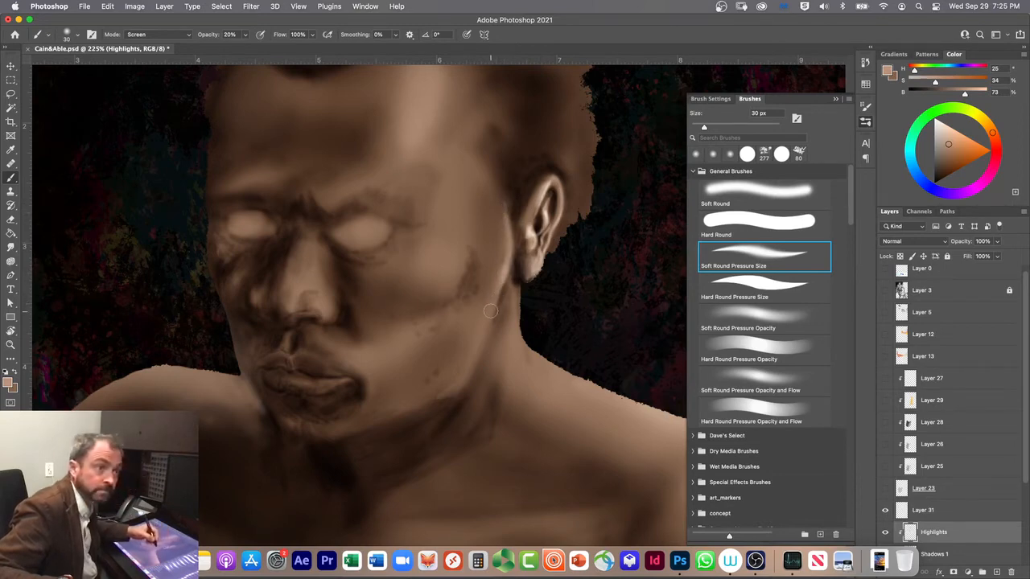
drag(494, 303, 458, 389)
drag(482, 345, 457, 390)
drag(485, 339, 444, 395)
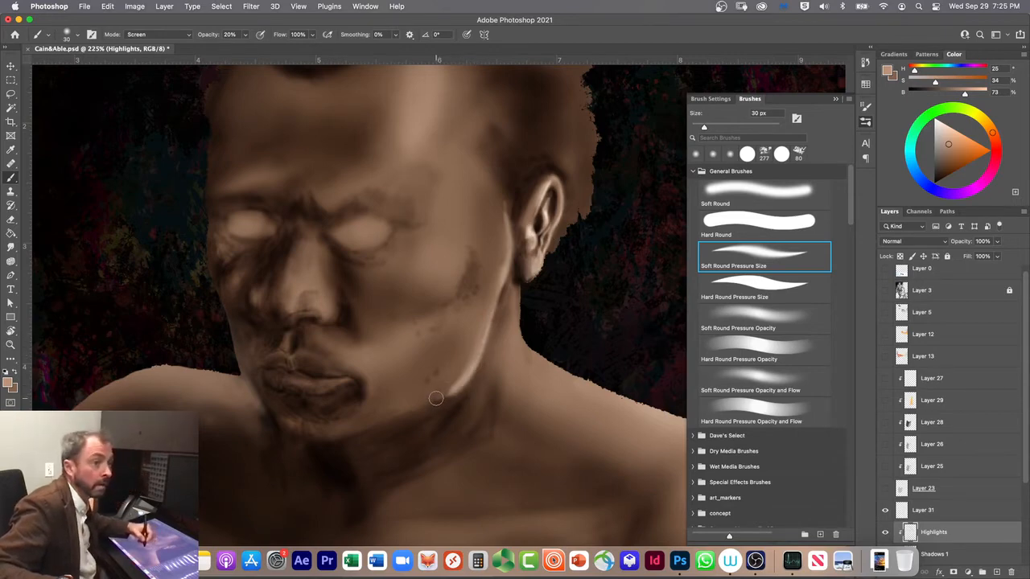
Step: Broaden the highlight along the lower jaw toward the chin with the Soft Round brush at 30 px
click(709, 194)
mouse_move(367, 421)
mouse_down()
mouse_move(455, 387)
mouse_move(467, 371)
mouse_up()
mouse_move(427, 406)
mouse_down()
mouse_move(483, 336)
mouse_move(483, 355)
mouse_up()
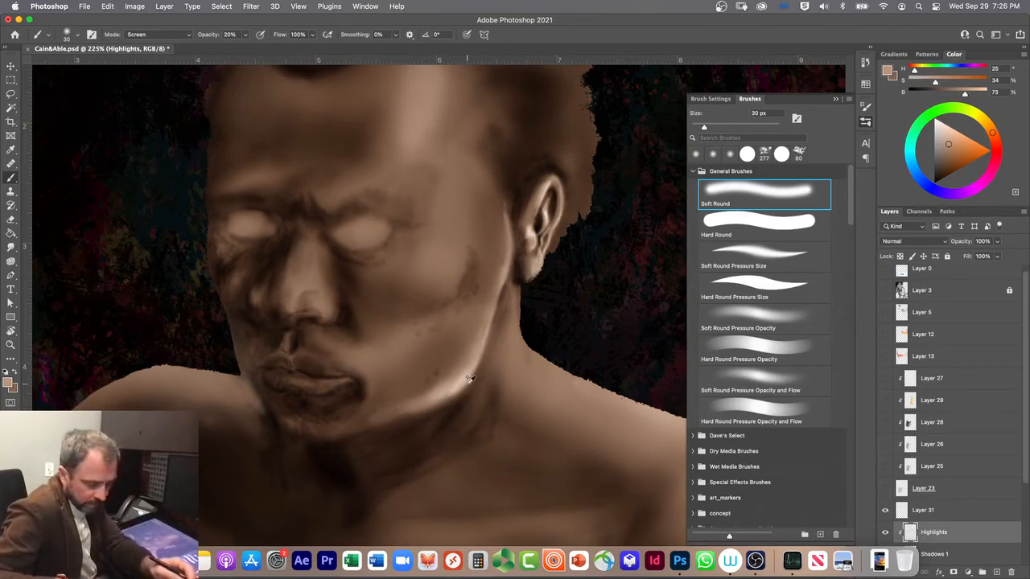
Step: Set the brush mode to Clear and soften the inner edge of the jaw highlight from the chin up the jawline
key(alt+shift+r)
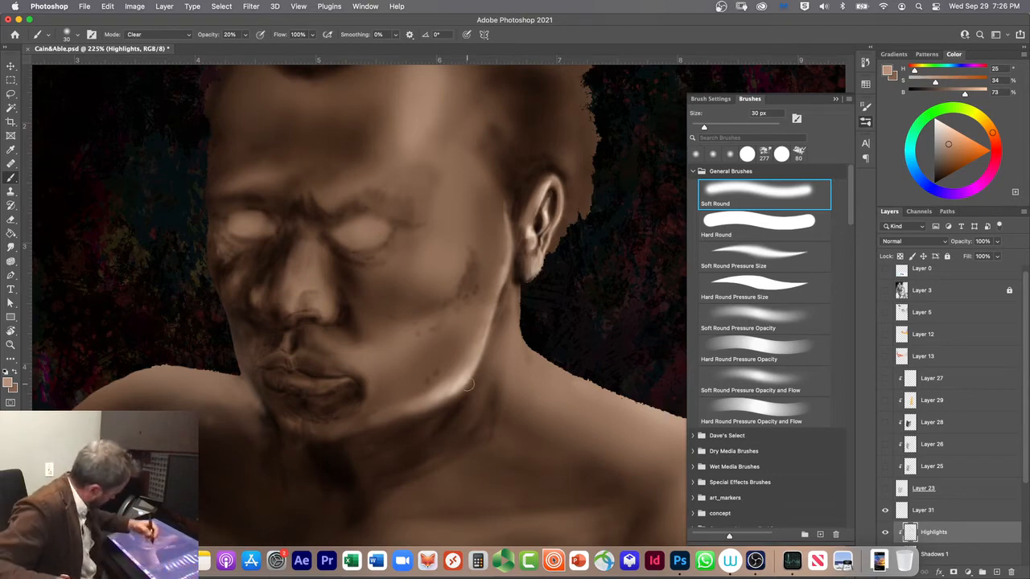
mouse_move(372, 413)
mouse_down()
mouse_move(436, 392)
mouse_move(443, 377)
mouse_move(417, 404)
mouse_move(473, 362)
mouse_up()
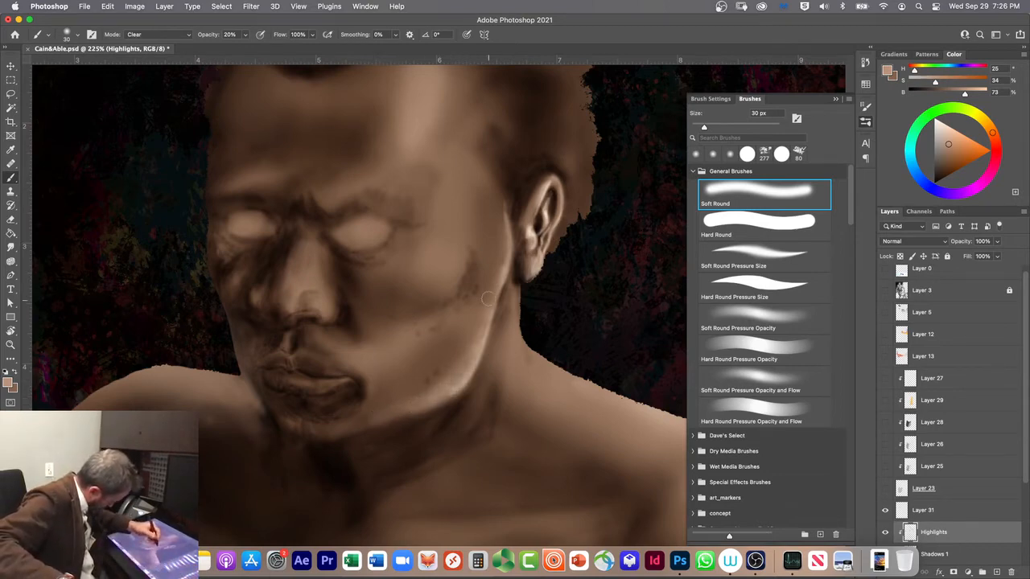
drag(417, 398, 439, 382)
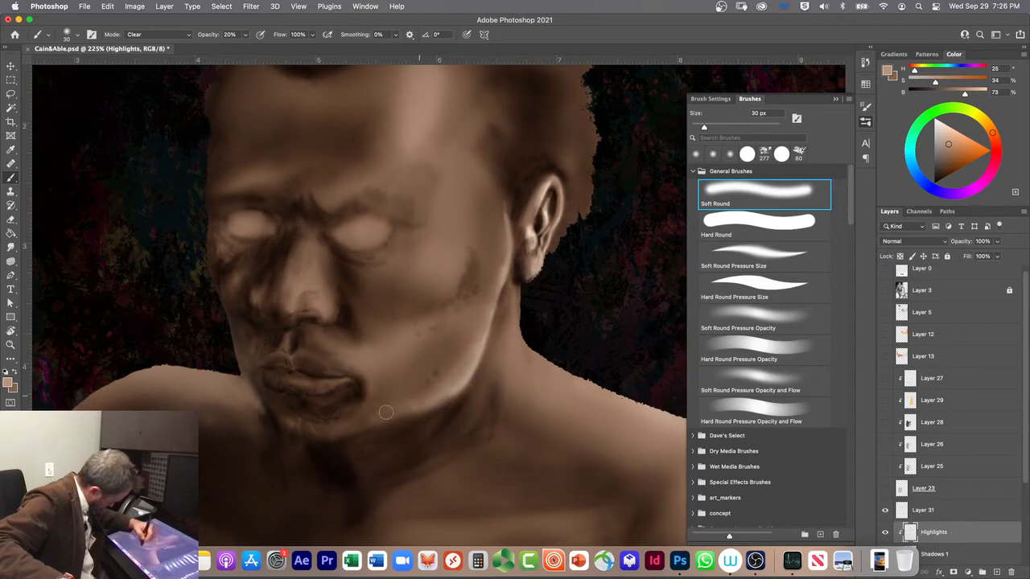
drag(368, 417, 446, 385)
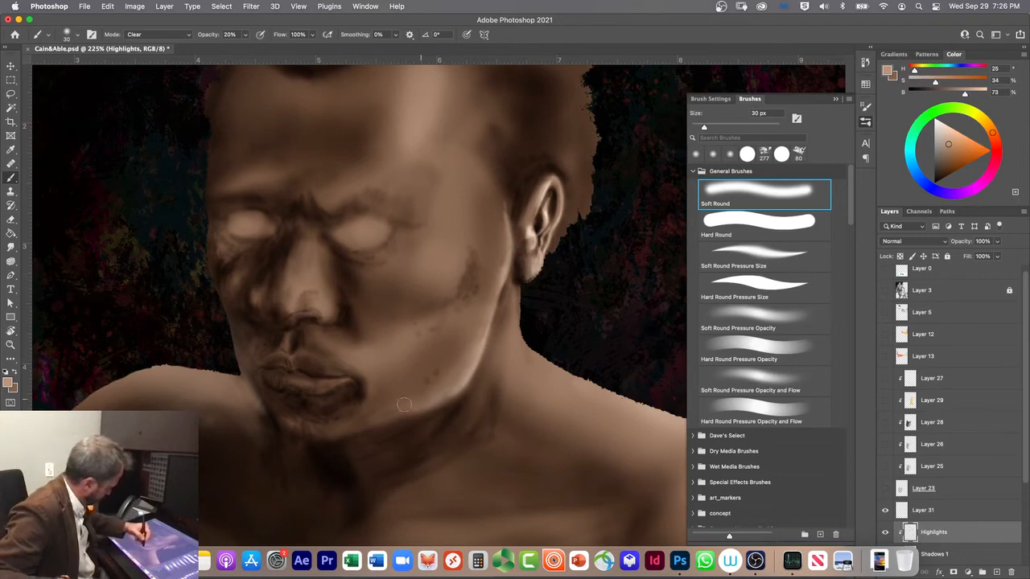
drag(435, 390, 457, 368)
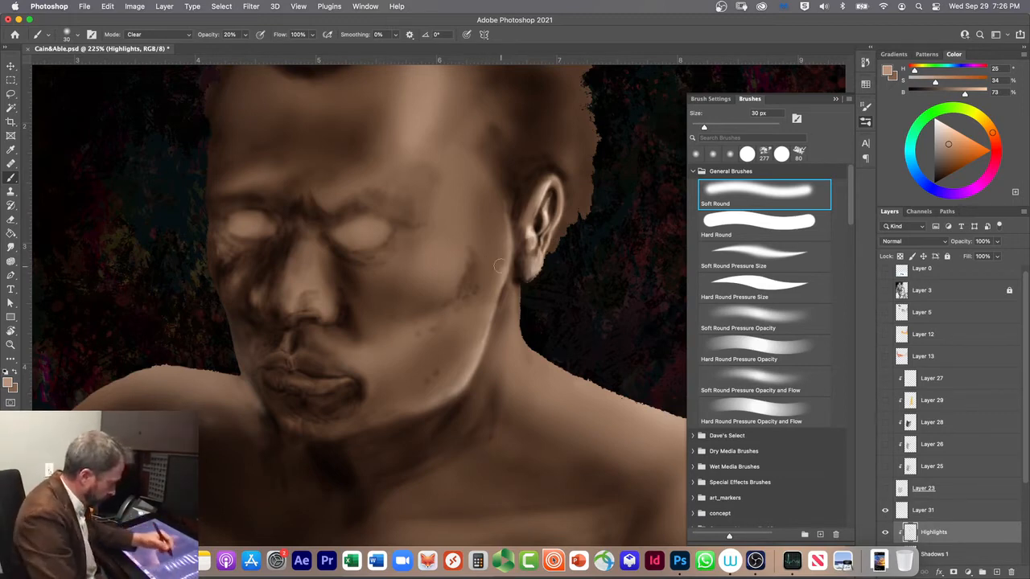
Step: Return the brush mode to Screen, enlarge the brush to 70 px, and paint a soft highlight over the cheekbone
drag(1026, 479, 1025, 483)
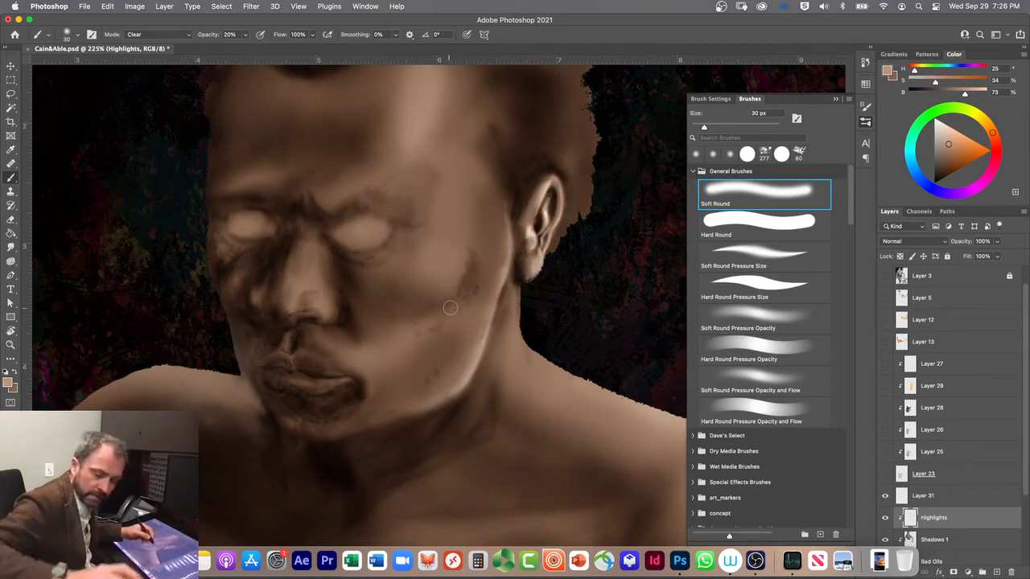
key(bracketright)
key(bracketright)
key(bracketright)
key(bracketright)
key(bracketright)
key(bracketright)
key(bracketright)
key(bracketright)
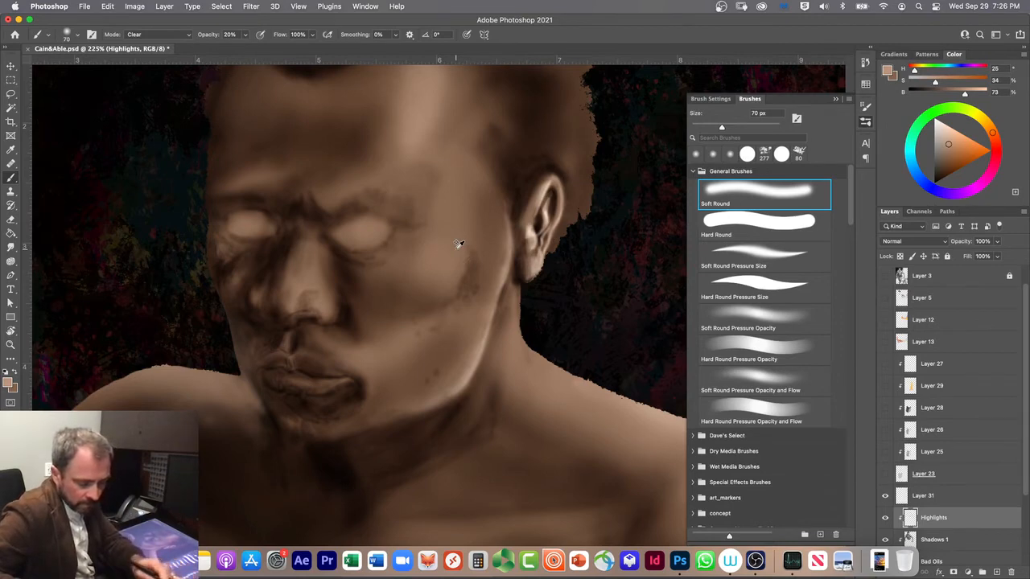
key(alt+shift+s)
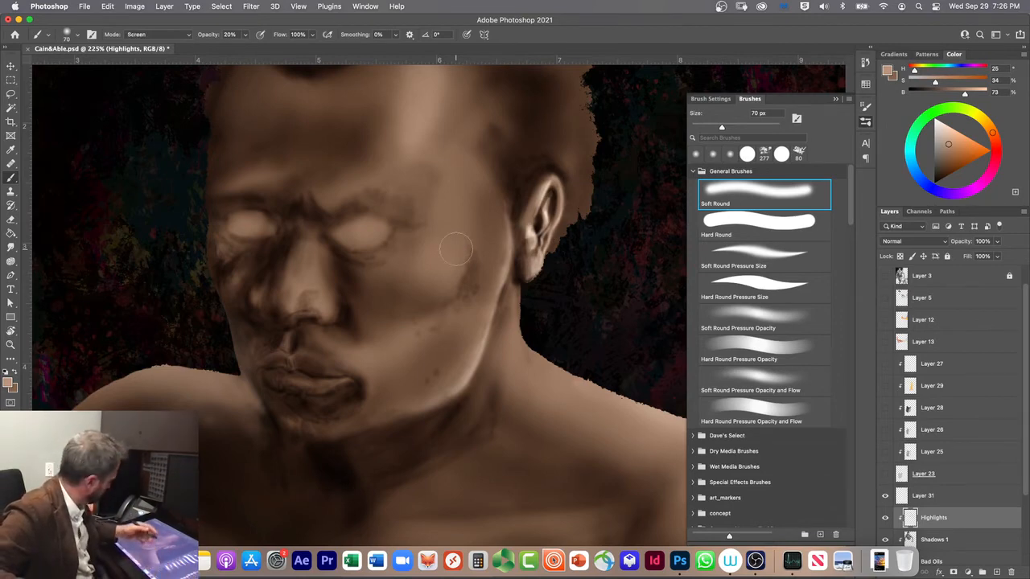
mouse_move(437, 221)
mouse_down()
mouse_move(451, 243)
mouse_move(413, 292)
mouse_move(449, 262)
mouse_move(450, 304)
mouse_move(464, 235)
mouse_up()
drag(432, 278, 400, 305)
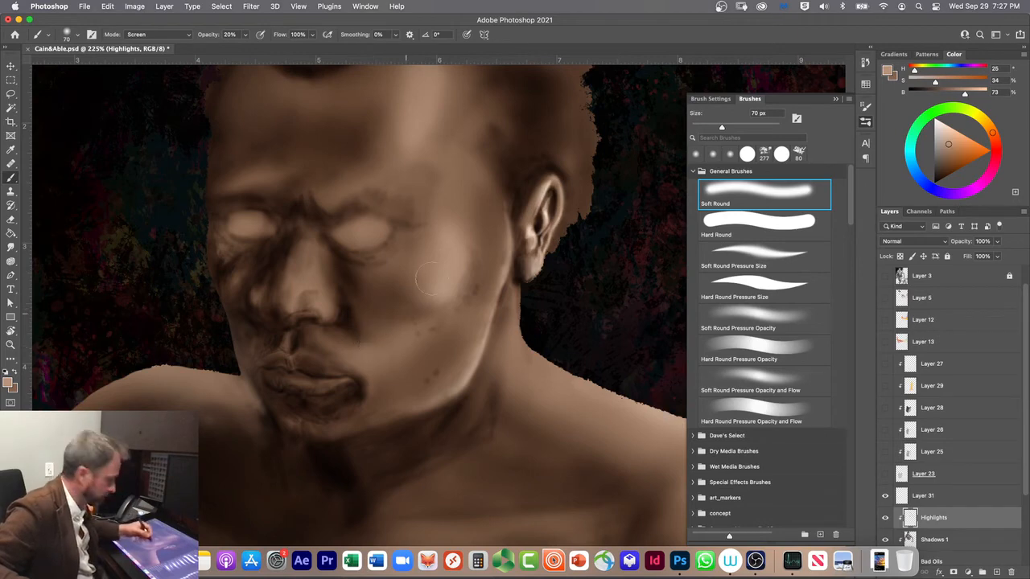
Step: Brighten the temple and the side of the cheek in front of the ear with the 70 px Soft Round brush
drag(503, 191, 497, 230)
drag(496, 156, 488, 210)
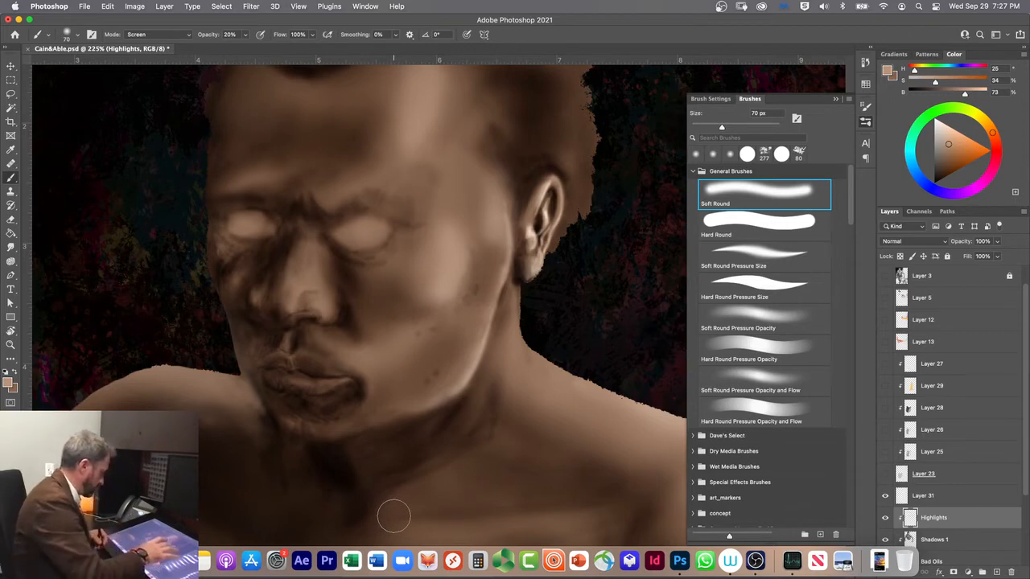
scroll(394, 516, down, 4)
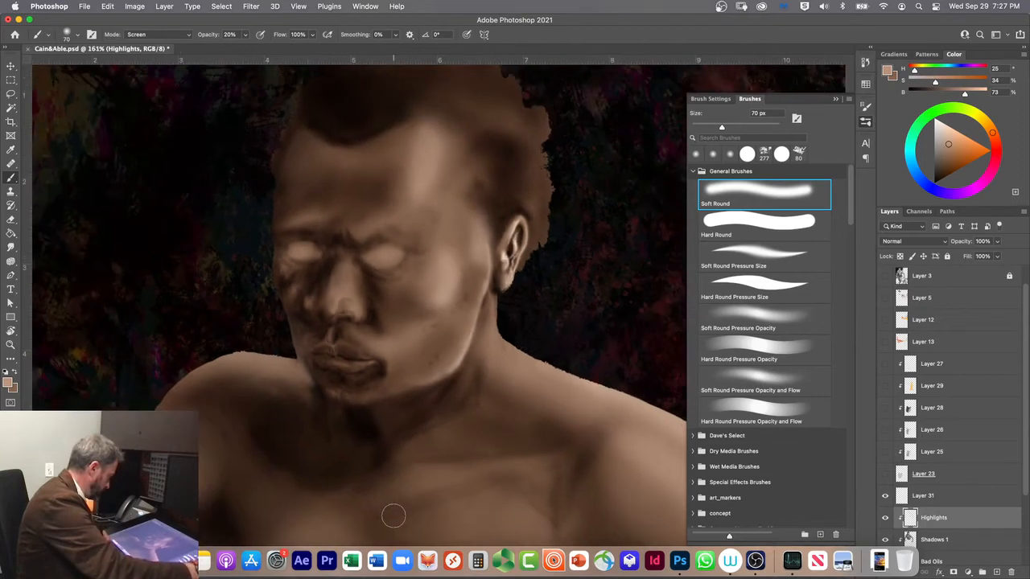
mouse_move(463, 205)
mouse_down()
mouse_move(462, 264)
mouse_move(462, 197)
mouse_up()
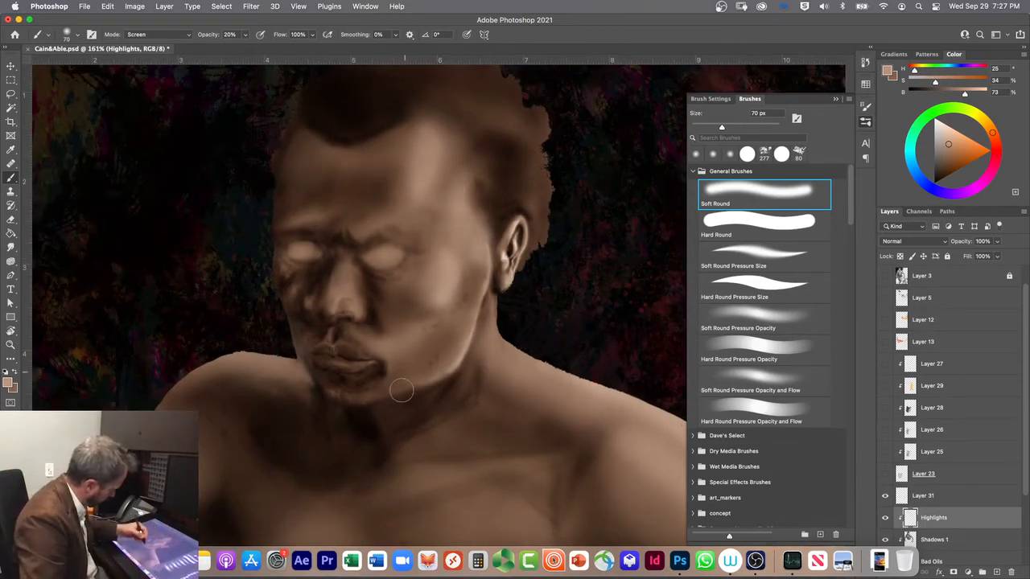
mouse_move(476, 276)
mouse_down()
mouse_move(478, 246)
mouse_move(482, 294)
mouse_move(475, 278)
mouse_move(469, 316)
mouse_up()
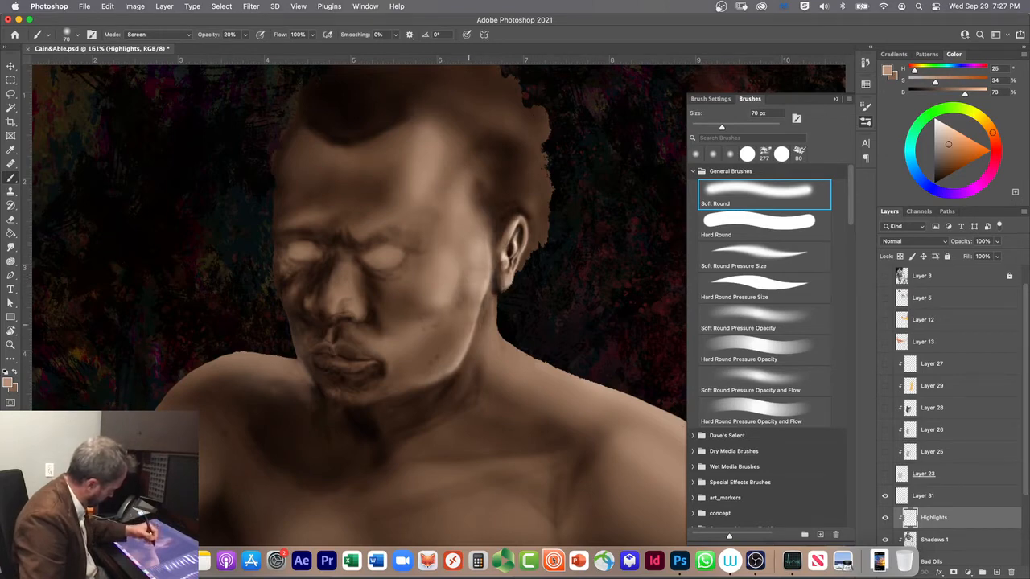
Step: Try a highlight stroke on the side of the cheek in front of the ear with the Soft Round Pressure Size brush
click(757, 256)
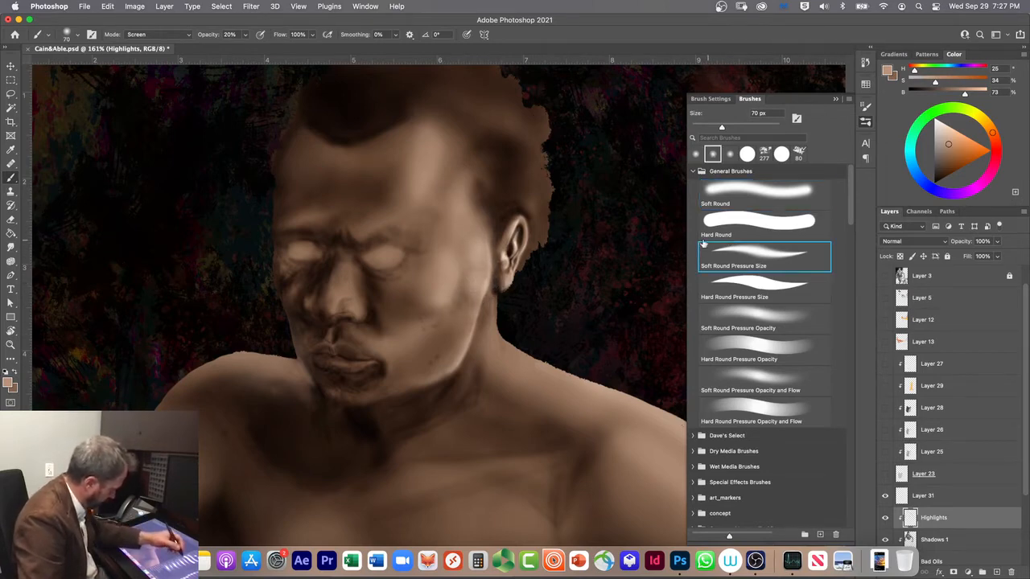
drag(475, 295, 483, 267)
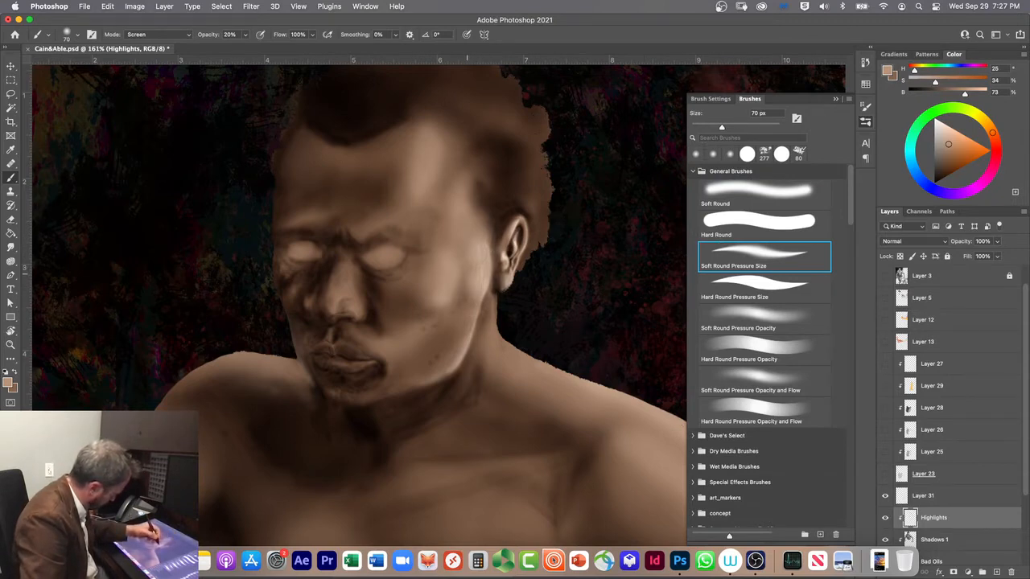
Step: Undo the recent highlight strokes on the temple and the side of the cheek in front of the ear
key(super+z)
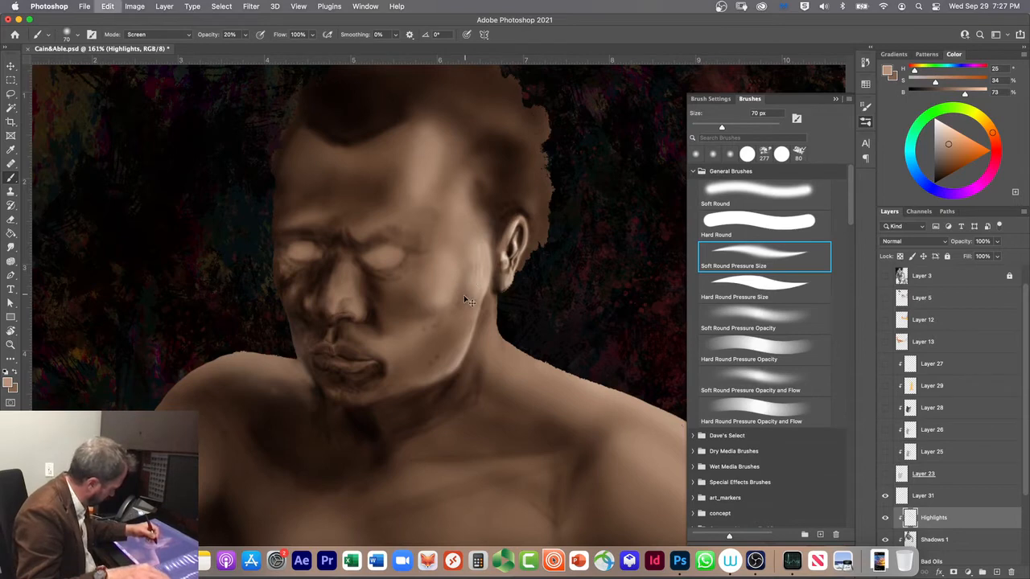
key(super+z)
key(super+z)
key(super+z)
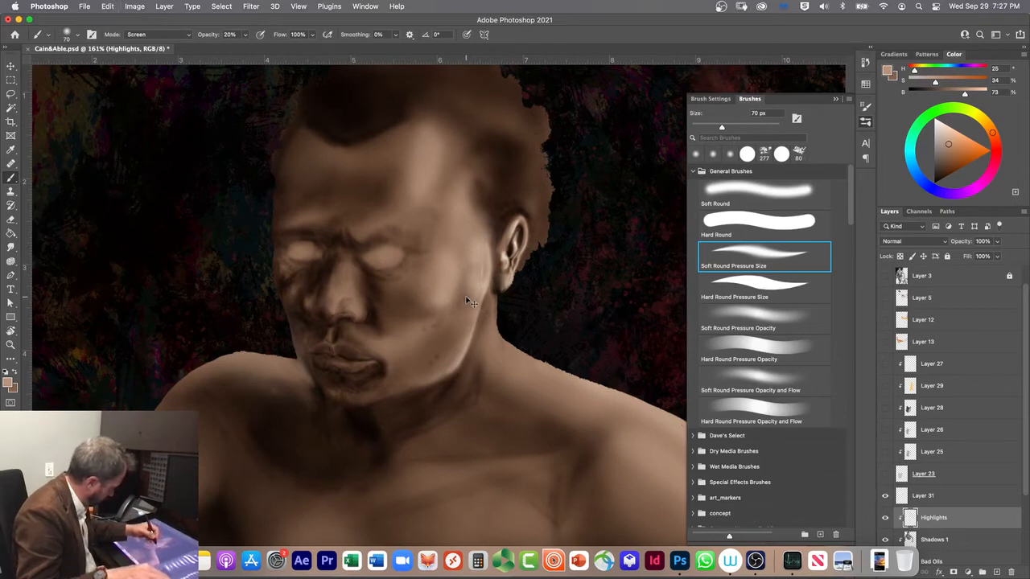
key(super+z)
key(super+z)
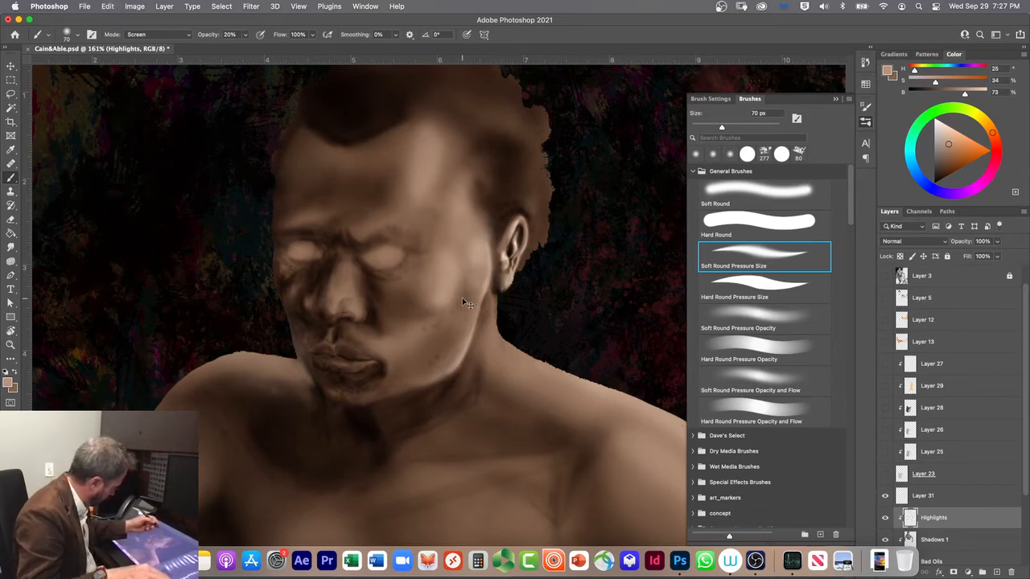
key(super+z)
key(super+z)
key(super+z)
key(super+z)
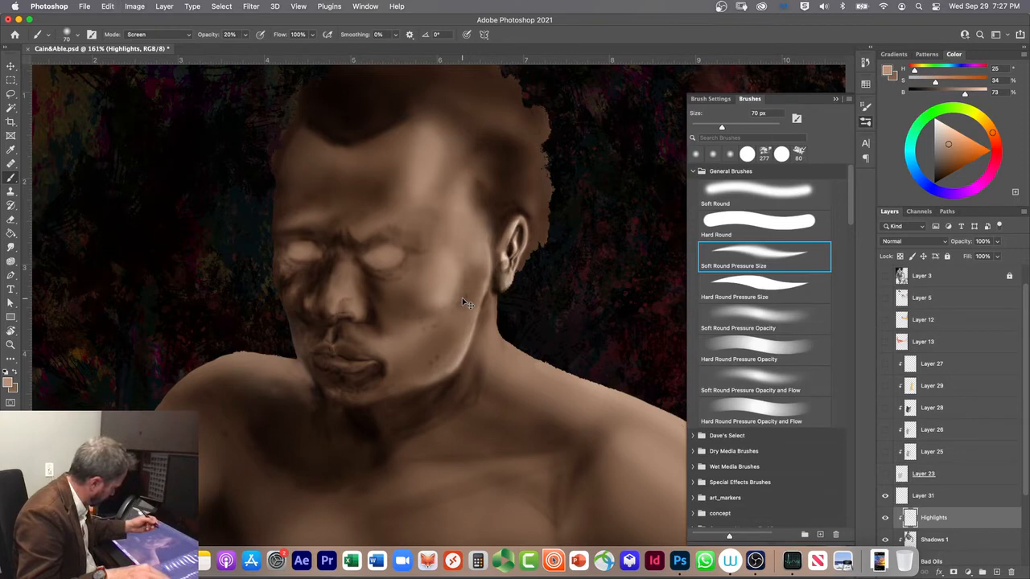
key(super+z)
key(super+z)
key(super+z)
key(super+z)
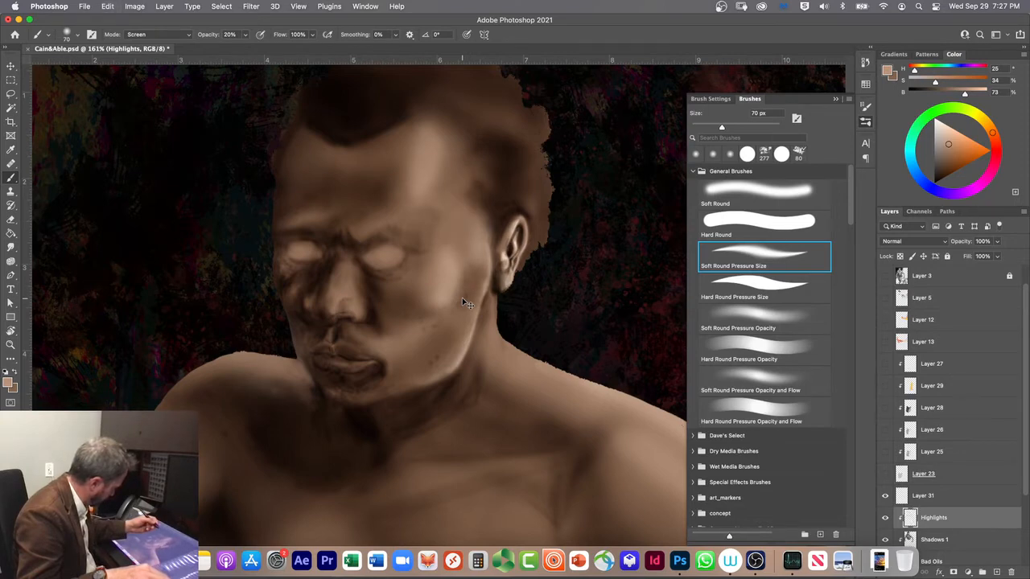
key(super+z)
key(super+z)
key(super+z)
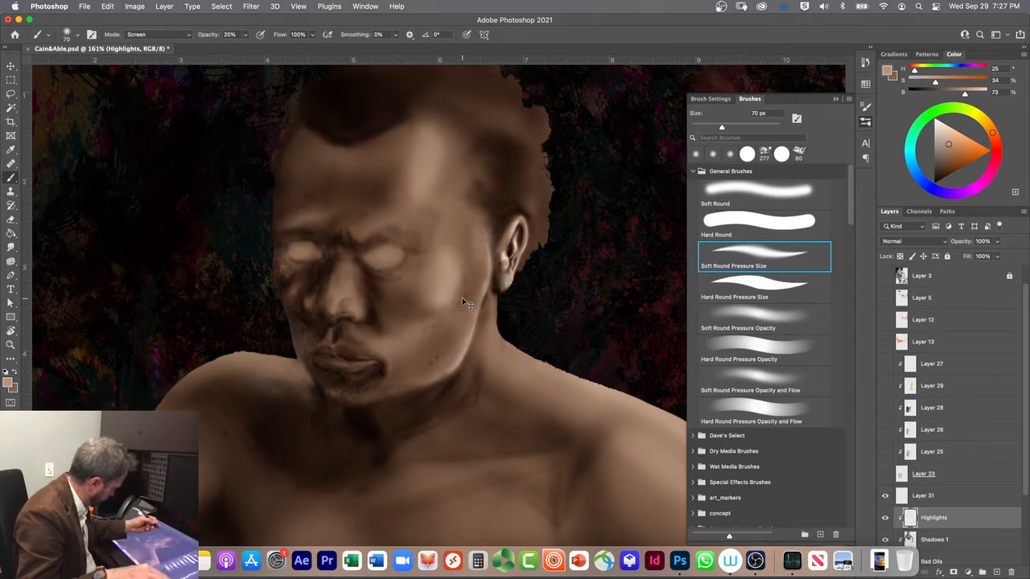
key(super+z)
key(super+z)
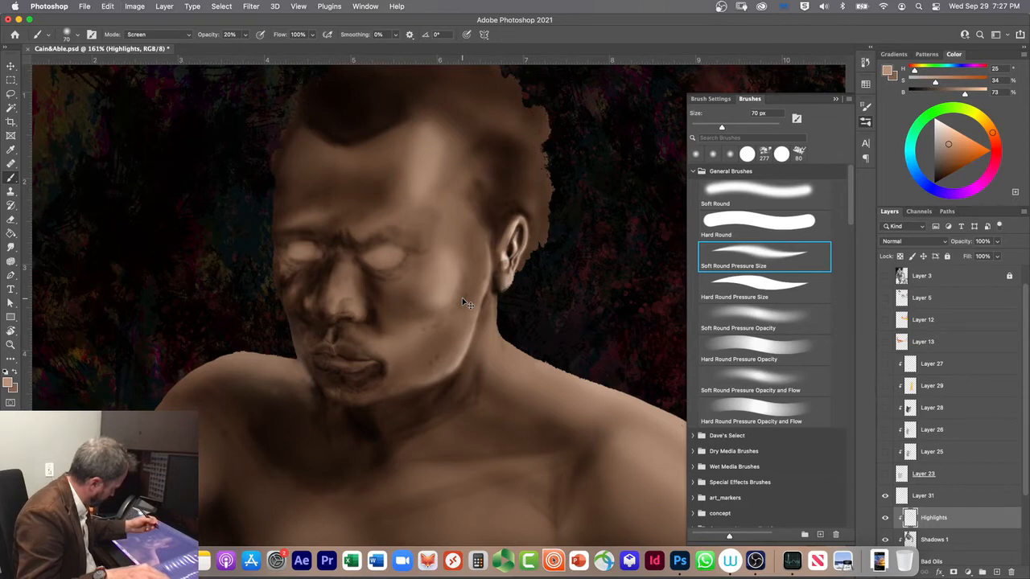
key(super+z)
key(super+z)
key(super+z)
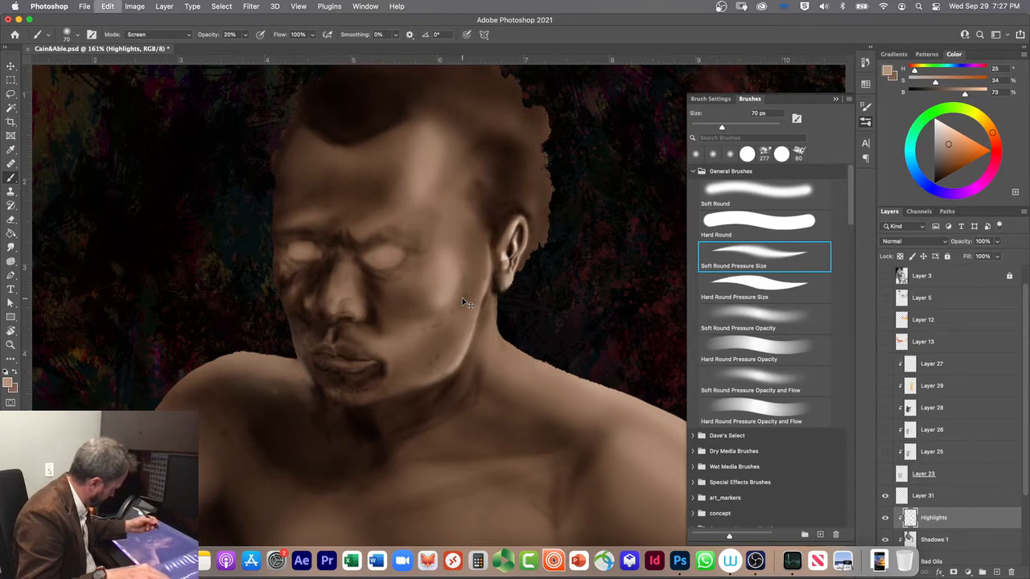
Step: Paint faint highlights up the side of the cheek toward the temple with the 70 px Soft Round Pressure Opacity and Flow brush
click(740, 318)
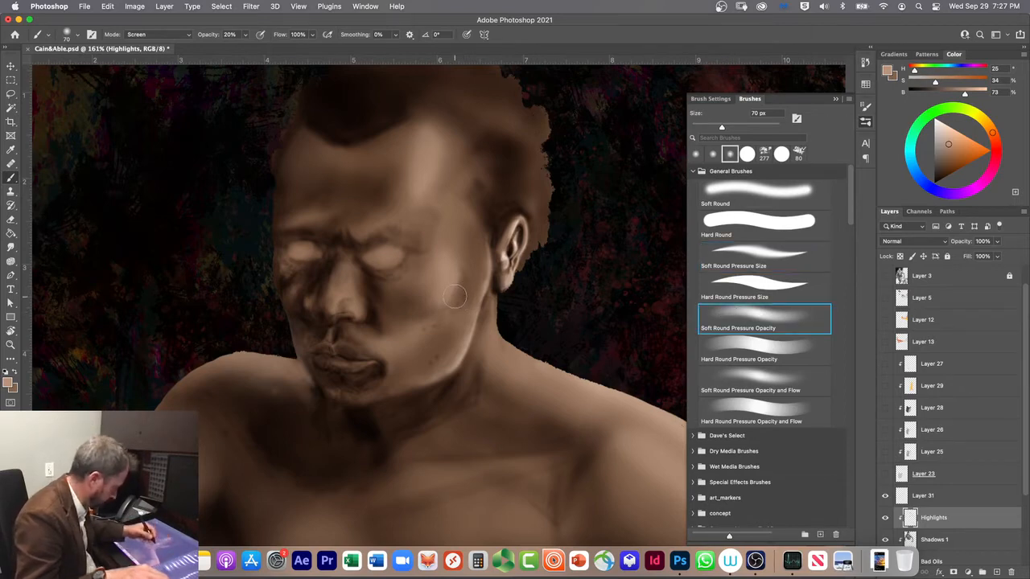
click(748, 382)
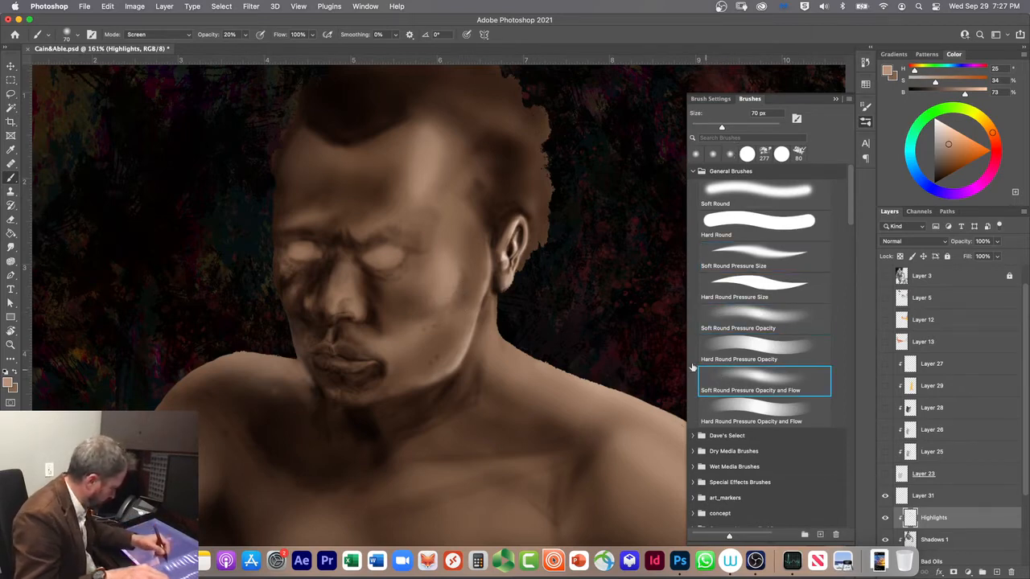
mouse_move(471, 321)
mouse_down()
mouse_move(480, 263)
mouse_move(469, 240)
mouse_up()
drag(465, 279, 453, 221)
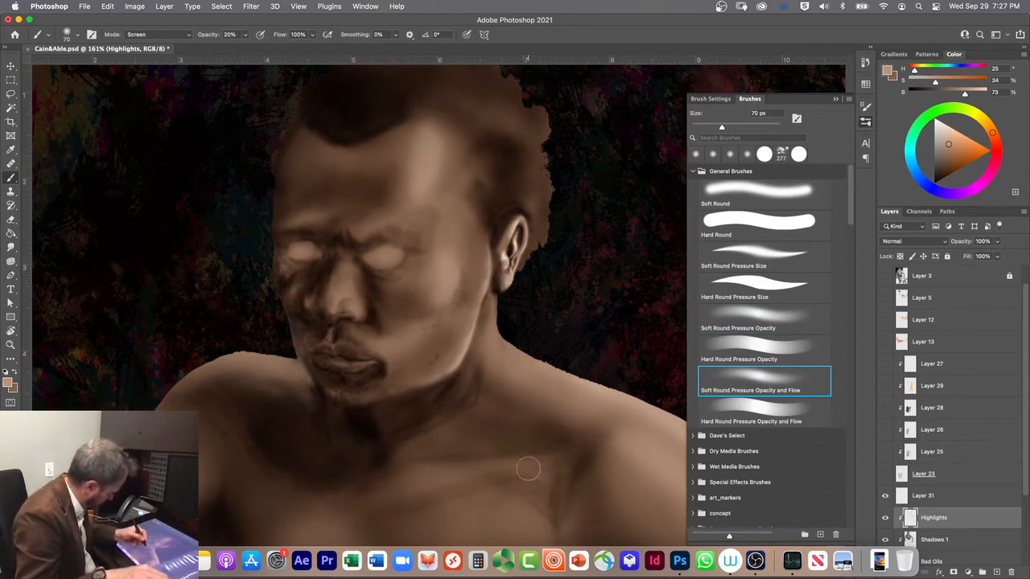
Step: Brighten the side of the cheek in front of the ear with the 70 px Soft Round Pressure Opacity brush
click(717, 258)
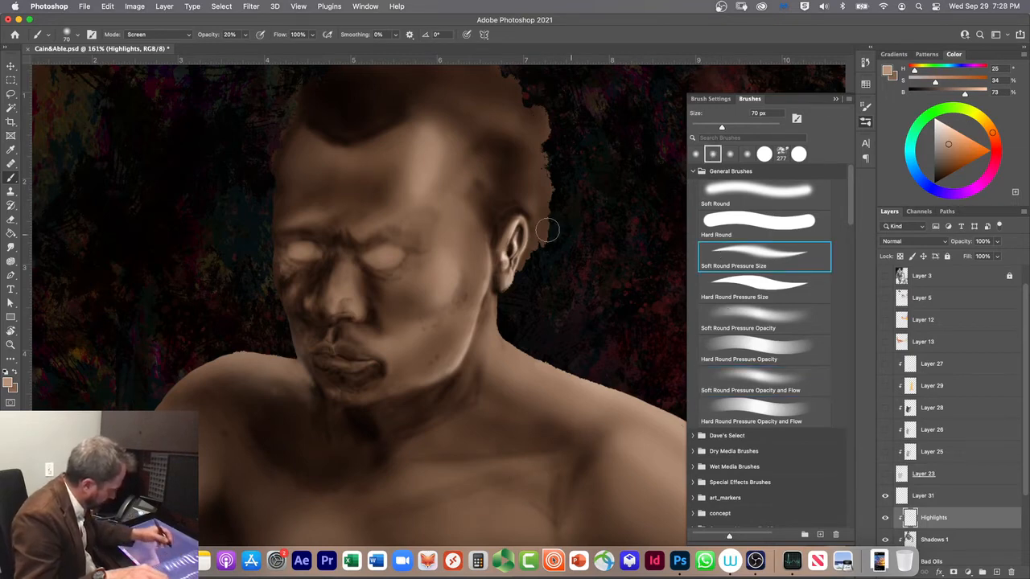
click(714, 311)
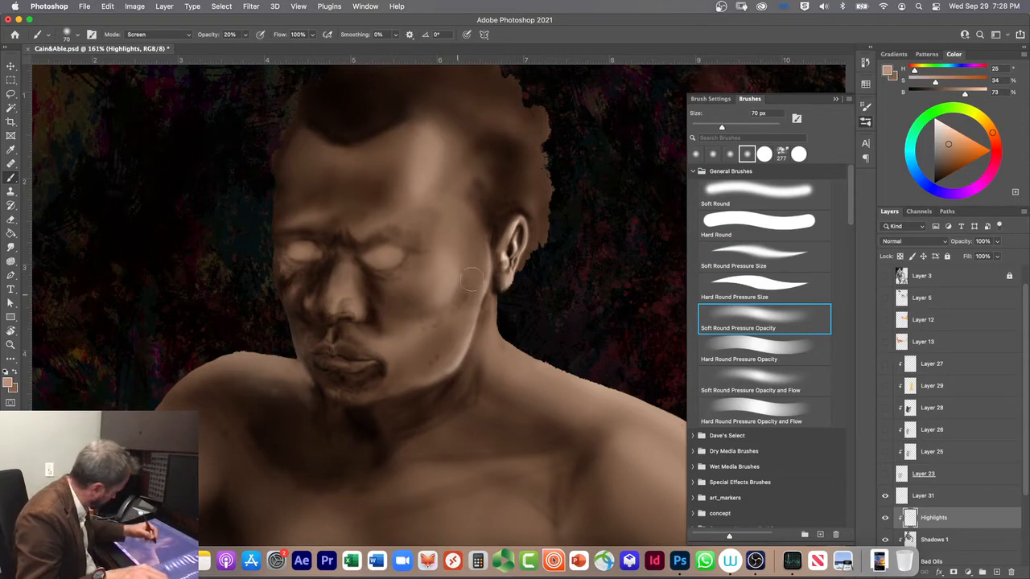
mouse_move(478, 244)
mouse_down()
mouse_move(476, 283)
mouse_move(472, 224)
mouse_up()
drag(470, 286, 475, 229)
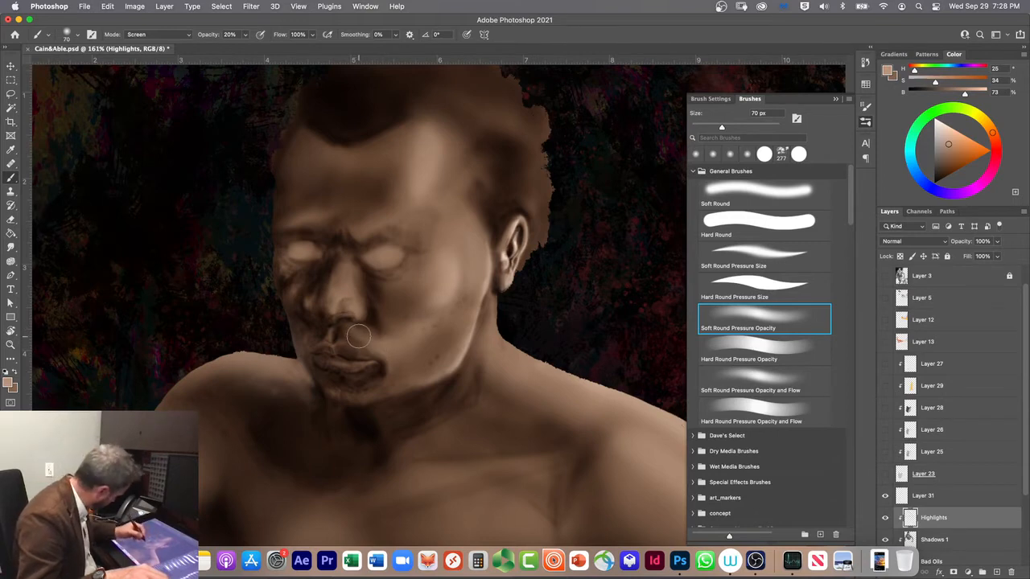
Step: Paint a highlight from beside the mouth corner up across the lower cheek with the Soft Round brush at 35 px
click(756, 256)
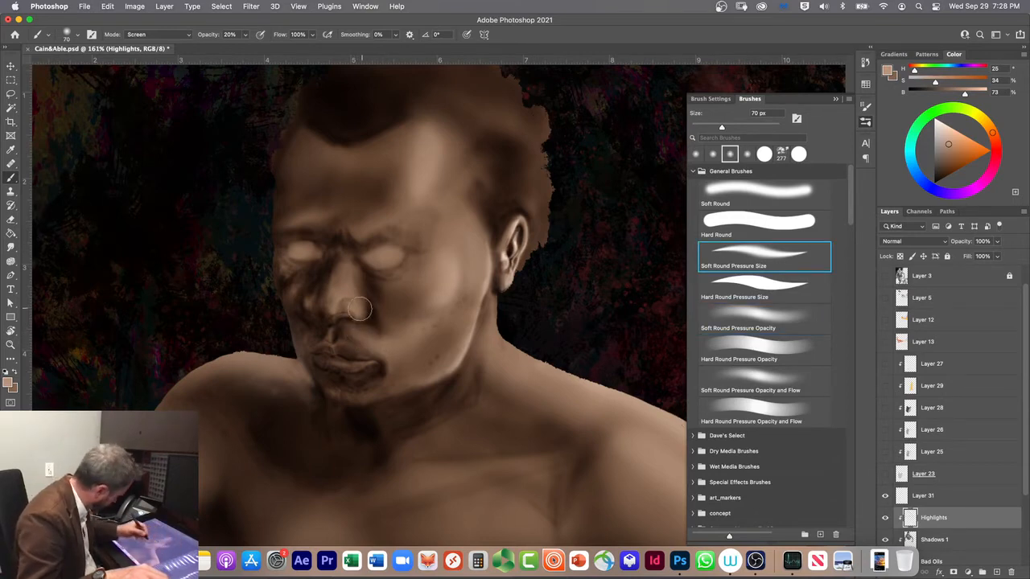
click(748, 195)
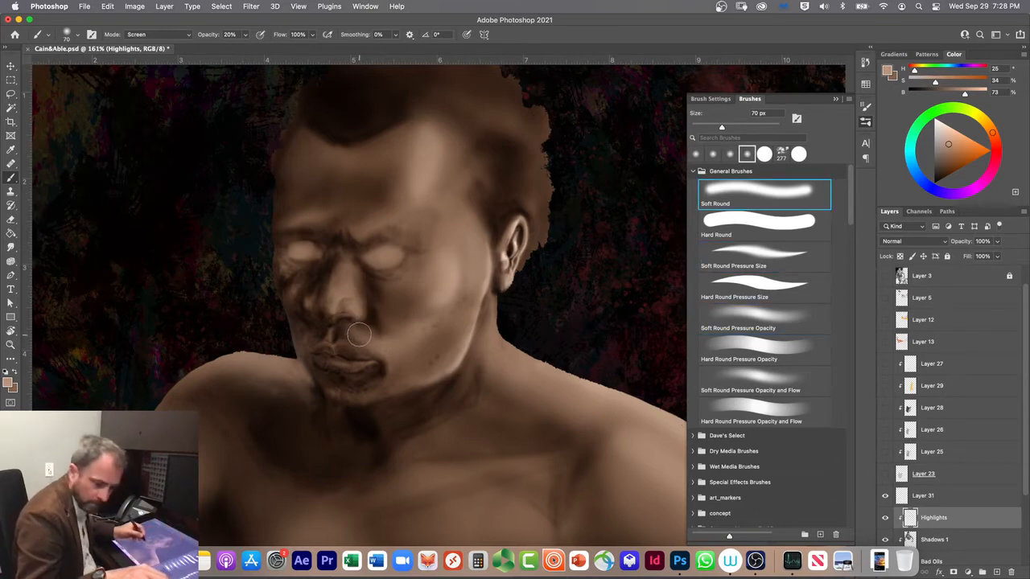
key(bracketleft)
key(bracketleft)
key(bracketleft)
key(bracketleft)
key(bracketleft)
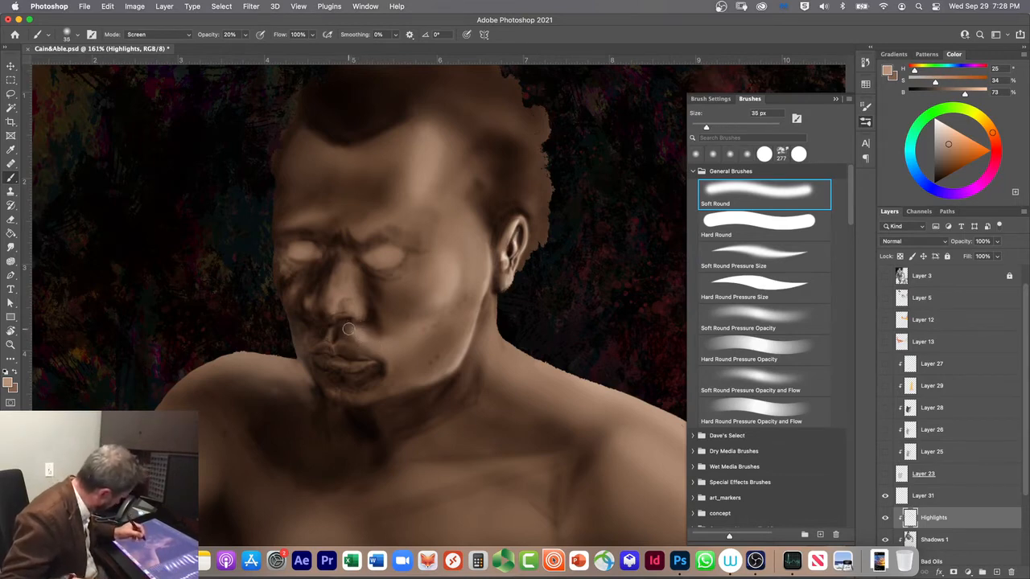
key(bracketleft)
key(bracketleft)
key(bracketleft)
key(bracketright)
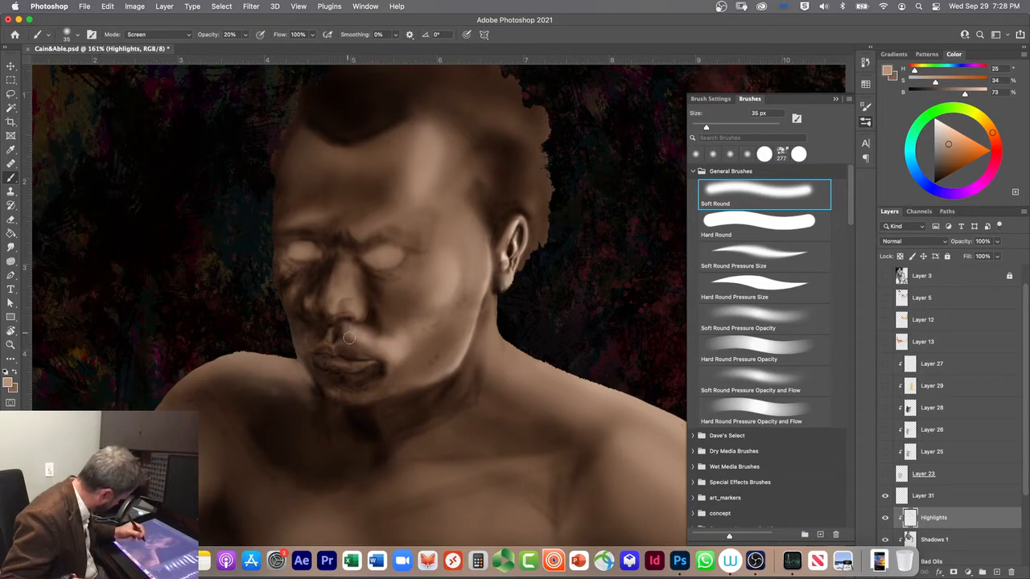
mouse_move(403, 359)
mouse_down()
mouse_move(402, 349)
mouse_move(395, 362)
mouse_move(432, 314)
mouse_up()
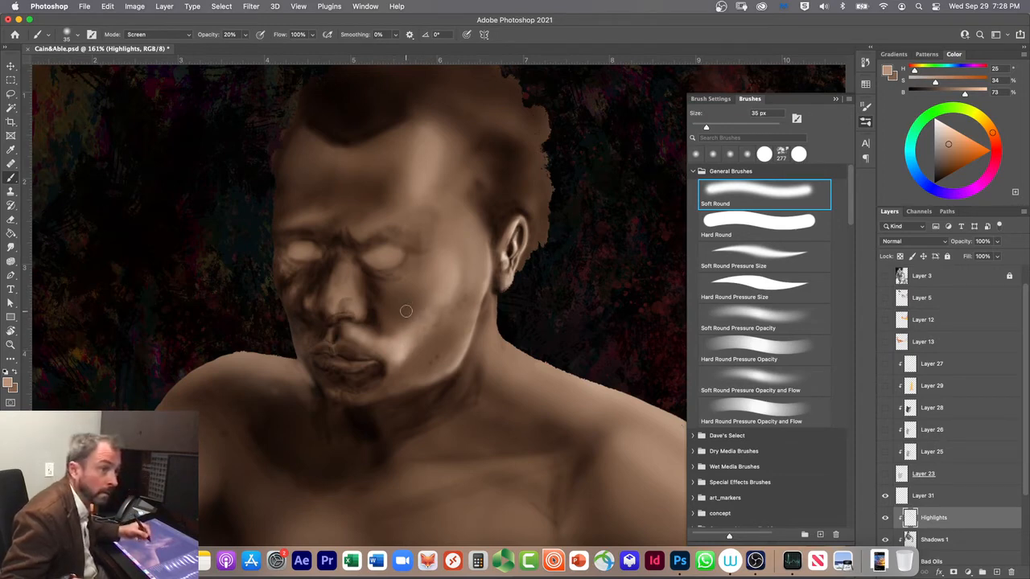
mouse_move(426, 345)
mouse_down()
mouse_move(445, 317)
mouse_move(411, 358)
mouse_up()
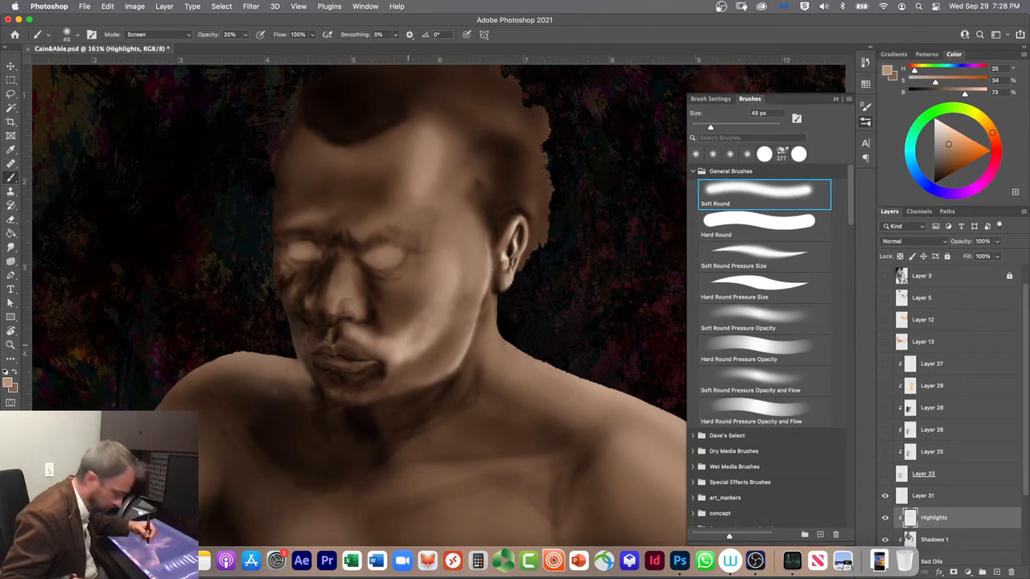
Step: Enlarge the Soft Round brush to 150 px and spread a broad, soft highlight over the lower cheek
key(bracketright)
key(bracketright)
key(bracketright)
key(bracketright)
key(bracketright)
key(bracketright)
mouse_move(427, 338)
mouse_down()
mouse_move(458, 281)
mouse_move(411, 341)
mouse_up()
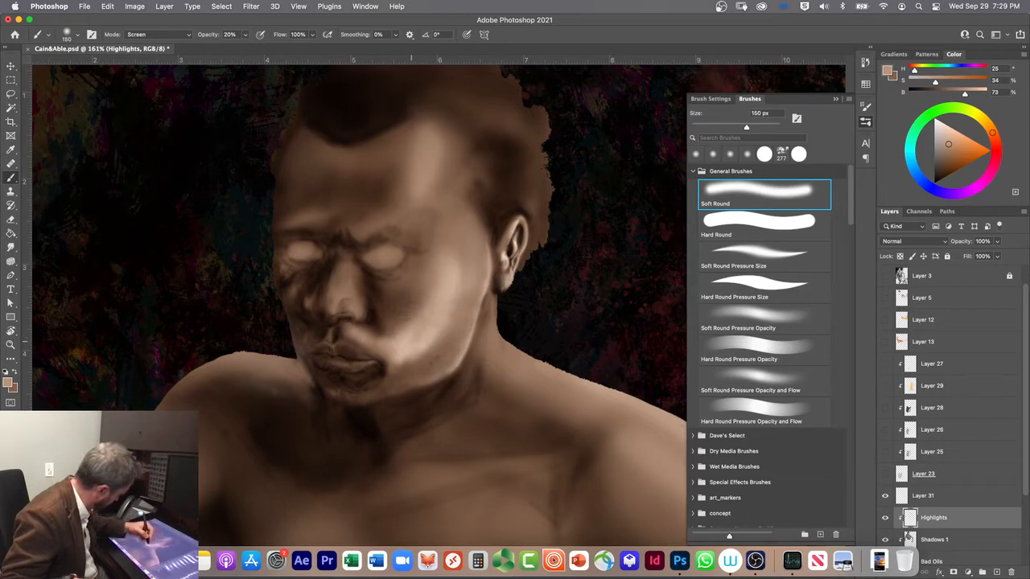
Step: Reduce the brush to 40 px and brighten the small highlight beside the corner of the mouth
key(bracketleft)
key(bracketleft)
key(bracketleft)
key(bracketleft)
key(bracketleft)
key(bracketleft)
key(bracketleft)
key(bracketleft)
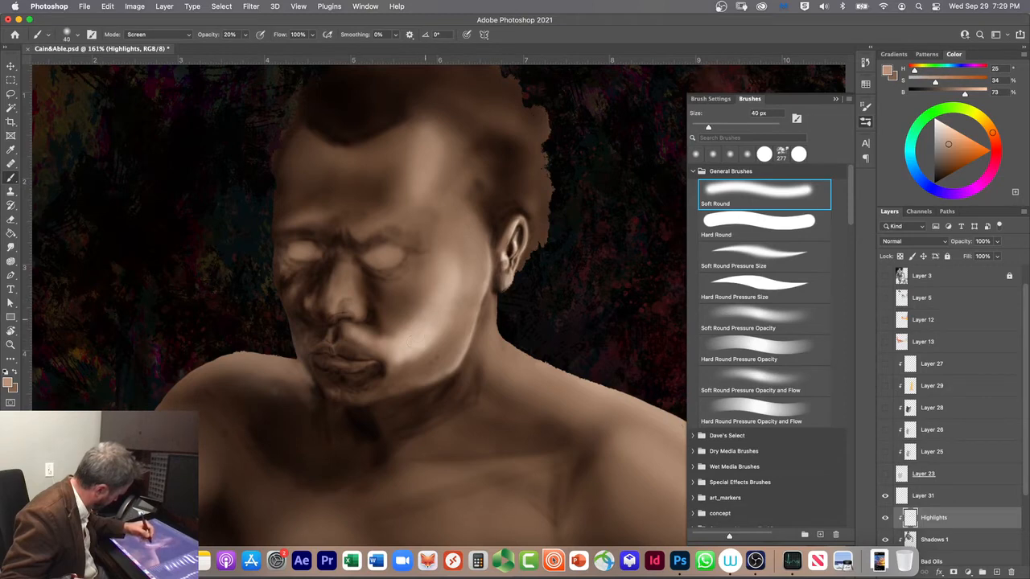
drag(405, 366, 411, 360)
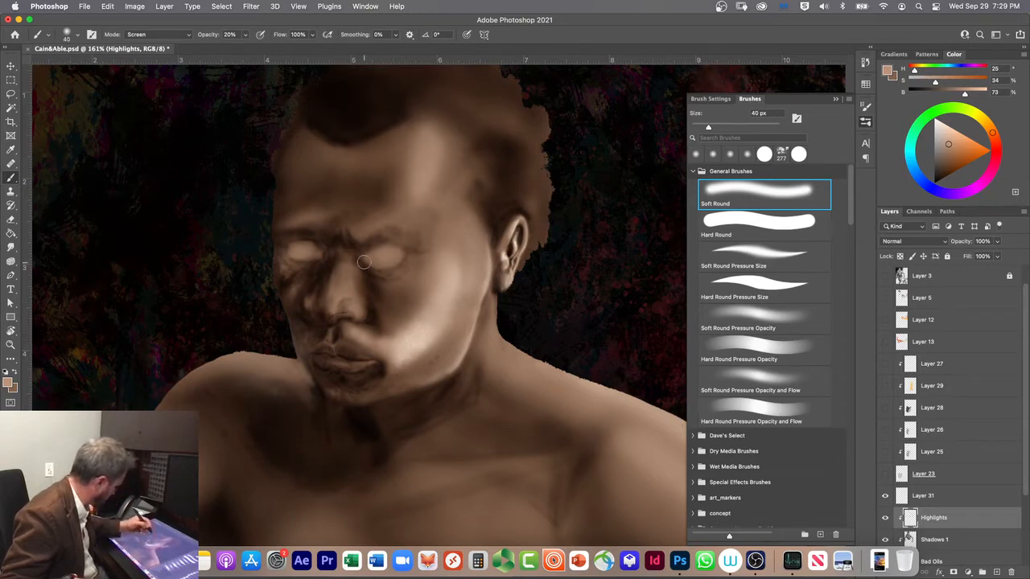
Step: Set the brush to 60 px and strengthen the highlight from the lower cheek up over the cheekbone
key(bracketright)
key(bracketright)
drag(404, 284, 432, 277)
drag(432, 346, 467, 256)
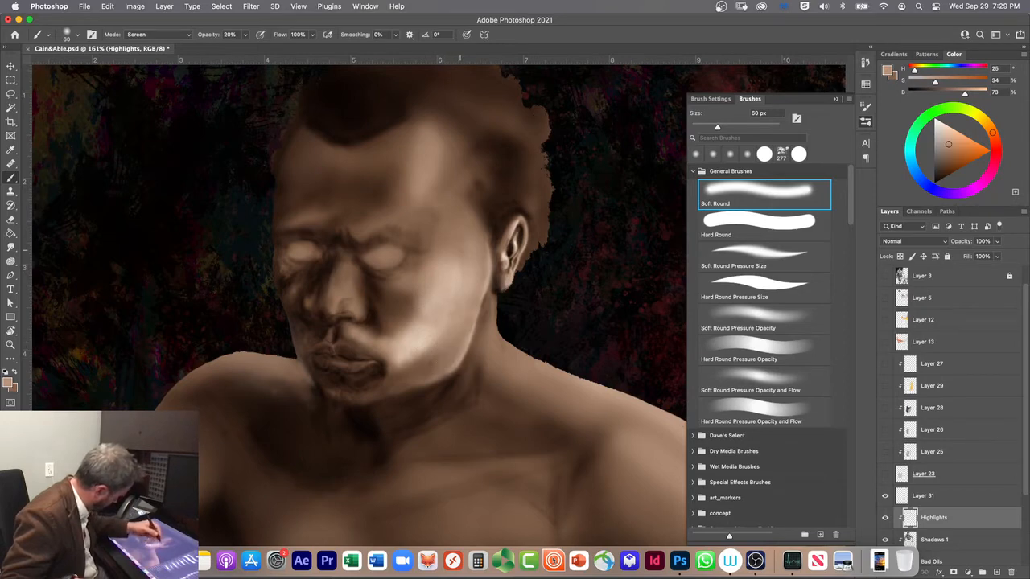
mouse_move(419, 358)
mouse_down()
mouse_move(405, 367)
mouse_move(455, 336)
mouse_move(441, 298)
mouse_up()
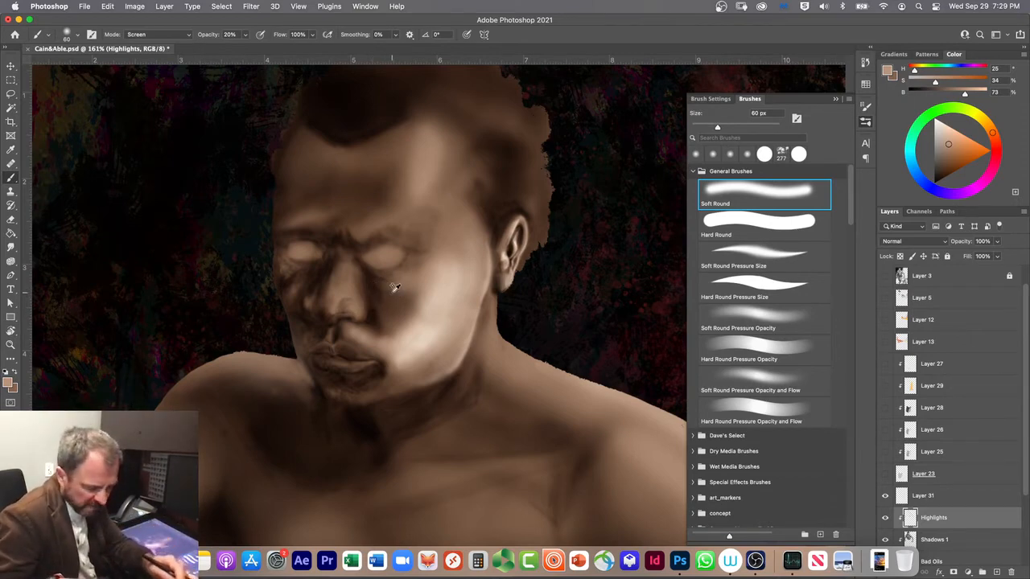
Step: Switch the brush mode to Clear at 10% opacity and soften the cheek highlight beside the nose and mouth with Soft Round
key(alt+shift+r)
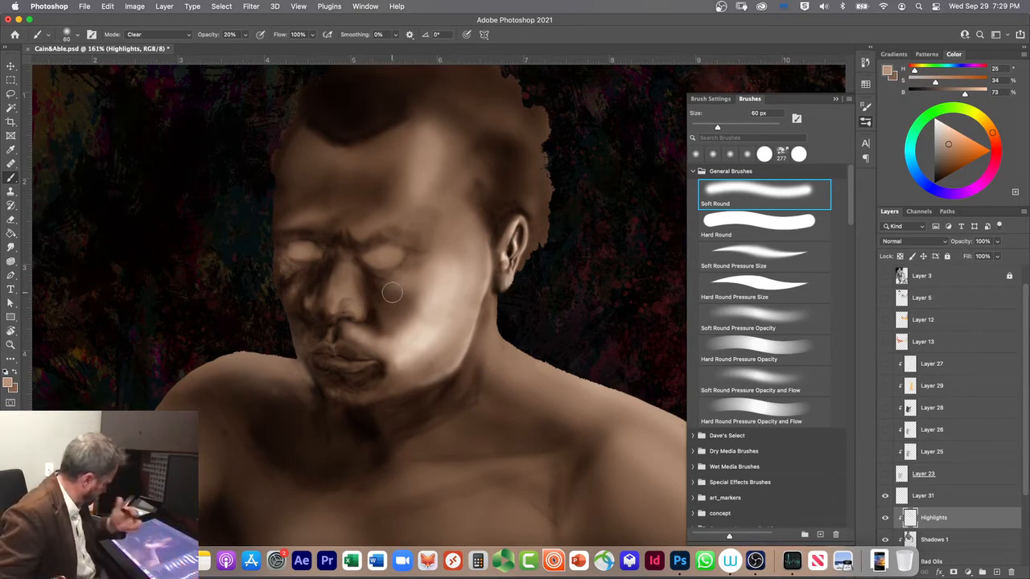
drag(378, 321, 385, 339)
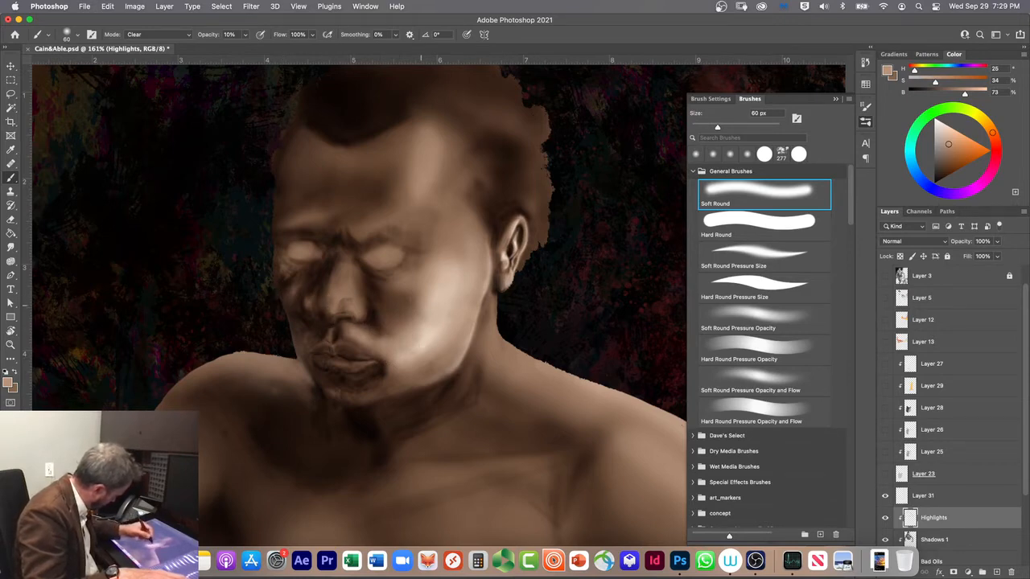
drag(406, 348, 417, 343)
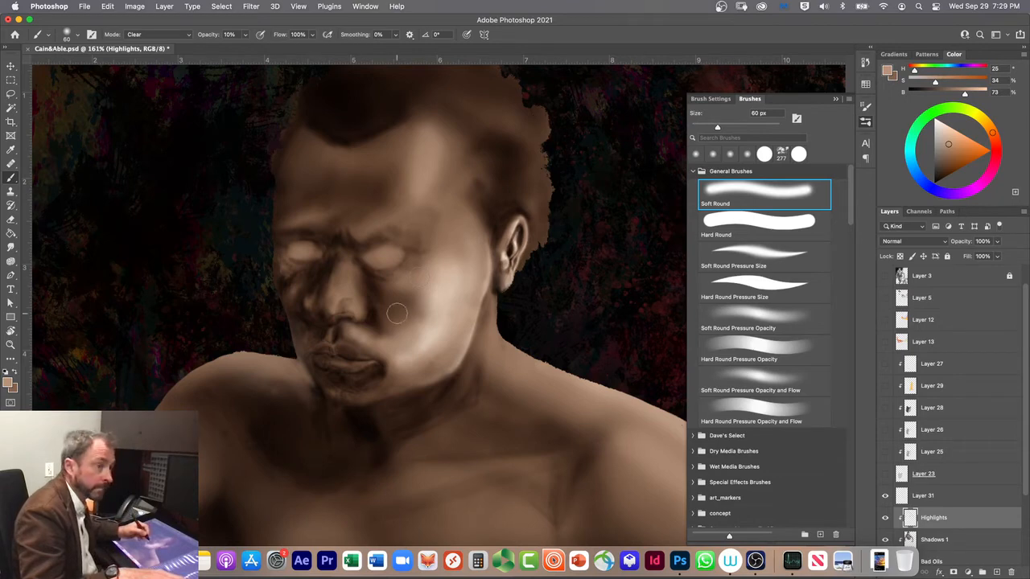
click(726, 254)
click(704, 187)
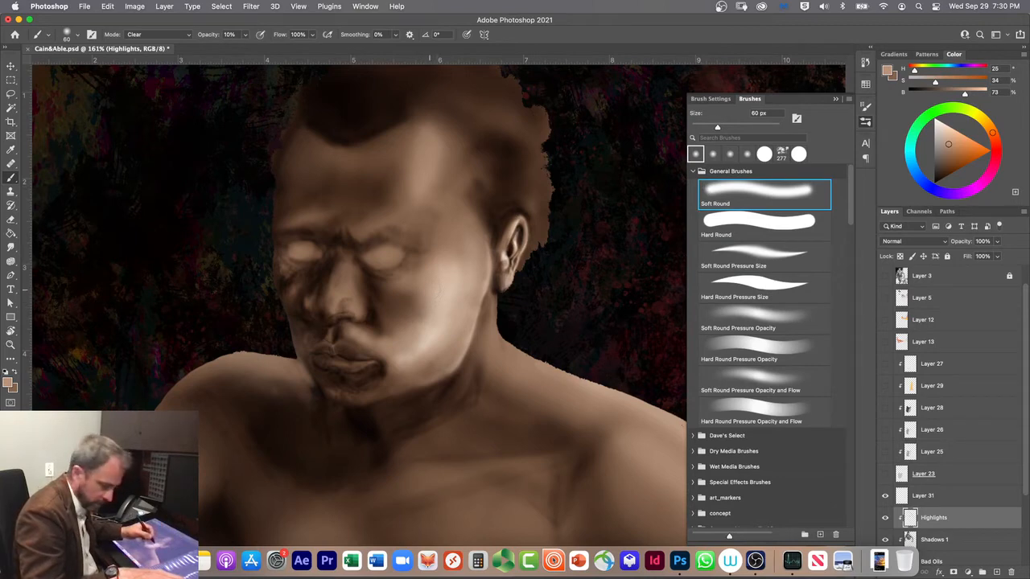
Step: Return the brush mode to Screen and build highlights on the cheekbone, brow and forehead with the 60 px Soft Round brush at 10% opacity
key(alt+shift+s)
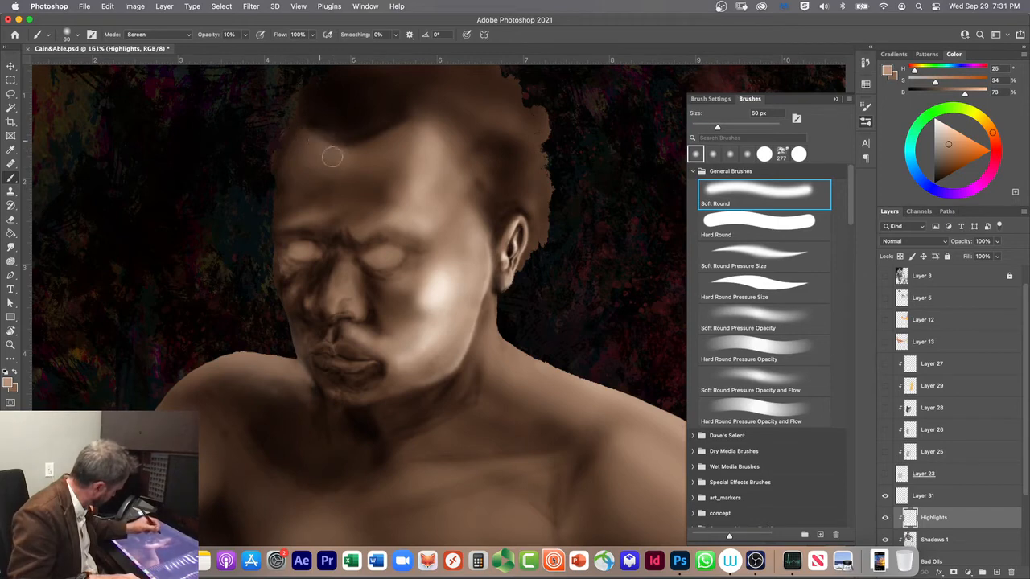
mouse_move(307, 140)
mouse_down()
mouse_move(336, 150)
mouse_move(286, 121)
mouse_move(334, 173)
mouse_move(285, 155)
mouse_move(330, 190)
mouse_move(289, 159)
mouse_move(296, 138)
mouse_move(309, 161)
mouse_move(298, 178)
mouse_move(339, 189)
mouse_up()
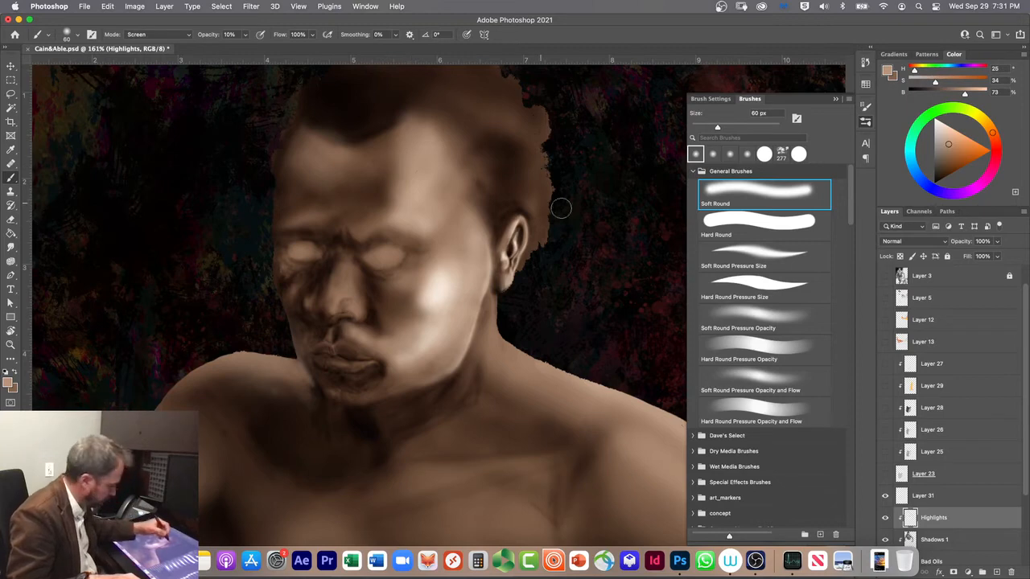
click(738, 253)
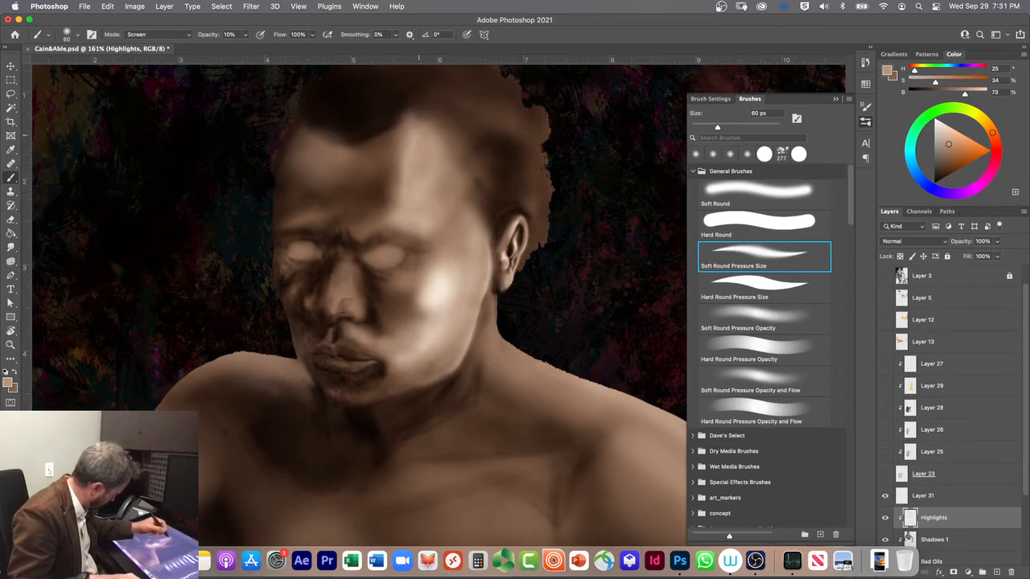
click(713, 154)
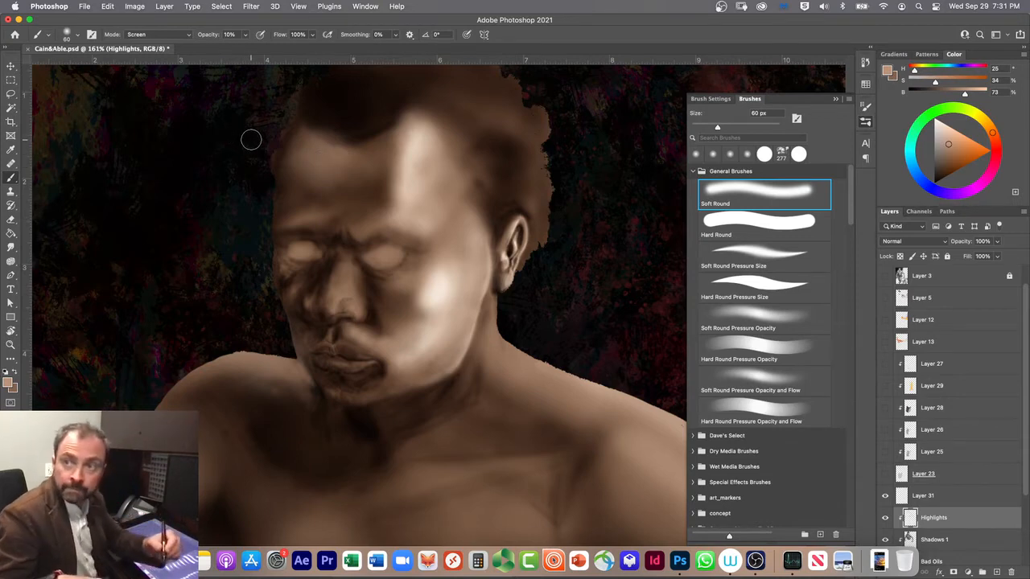
Step: Switch the brush mode to Clear and refine the facial highlights with Soft Round at 60 px and 40 px
key(alt+shift+r)
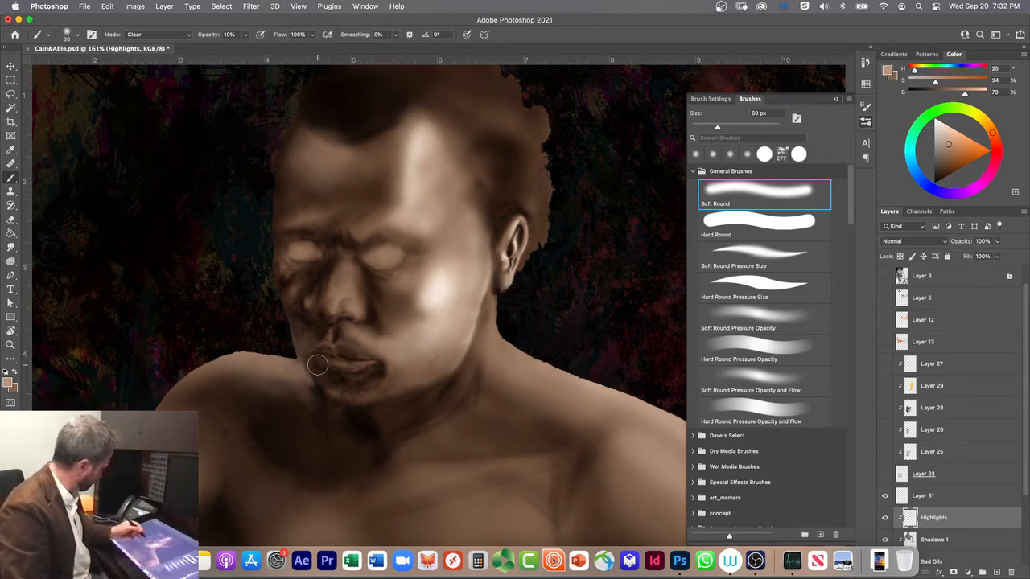
key(bracketleft)
key(bracketleft)
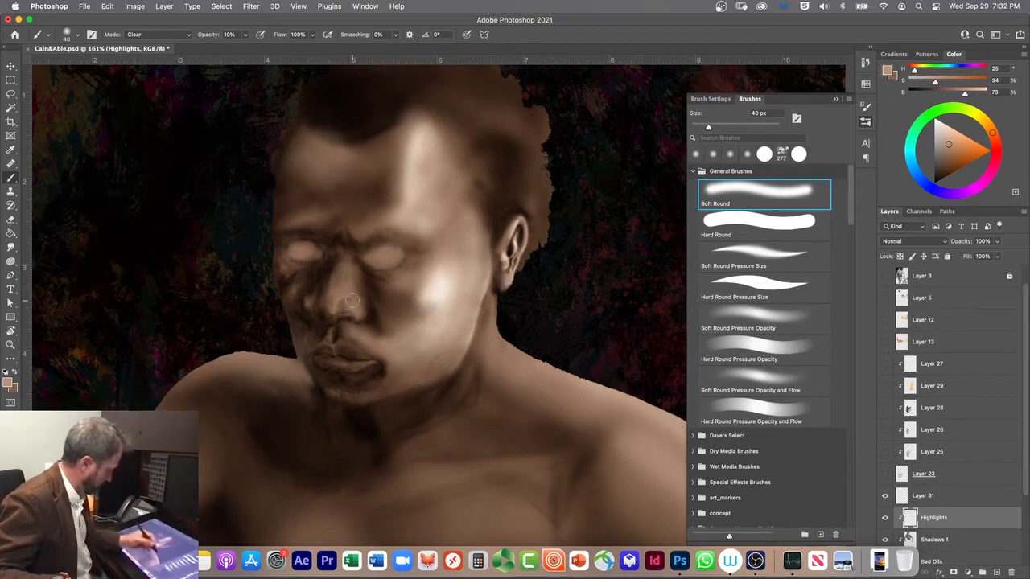
click(696, 154)
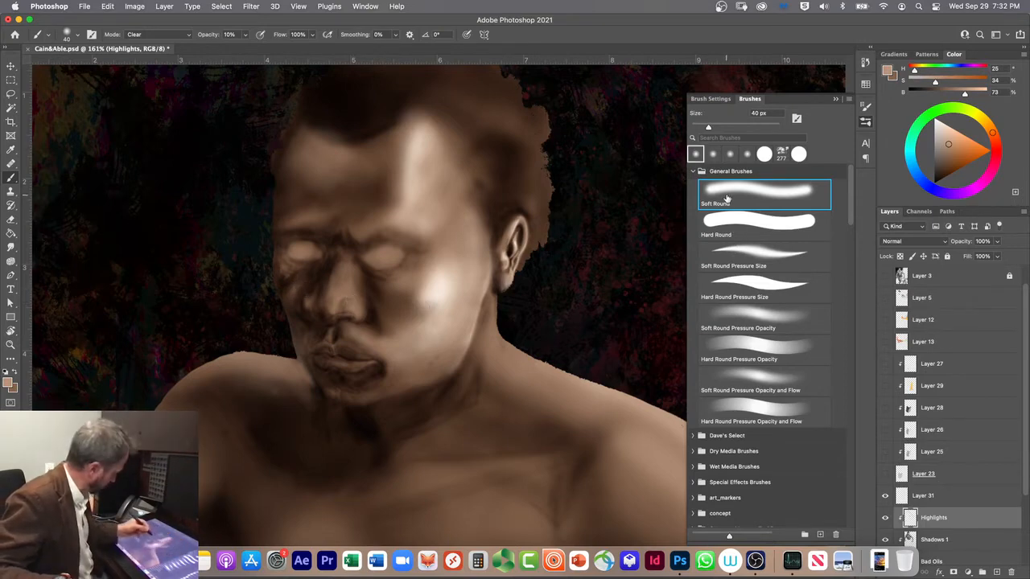
Step: Return the brush mode to Screen and highlight the larger eye's upper lid with Soft Round at 15, 30 and 8 px
key(bracketleft)
key(bracketleft)
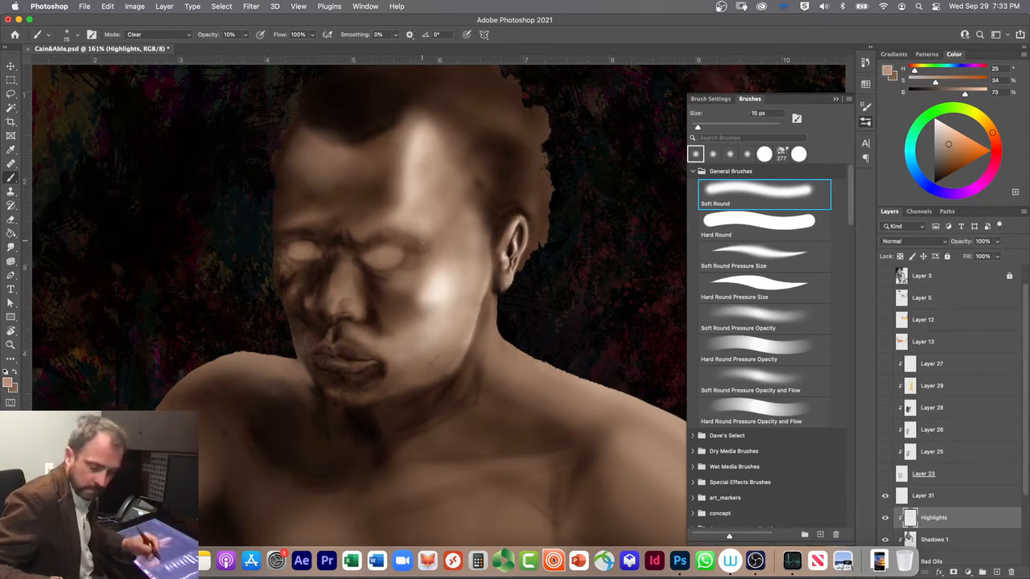
key(shift+alt+s)
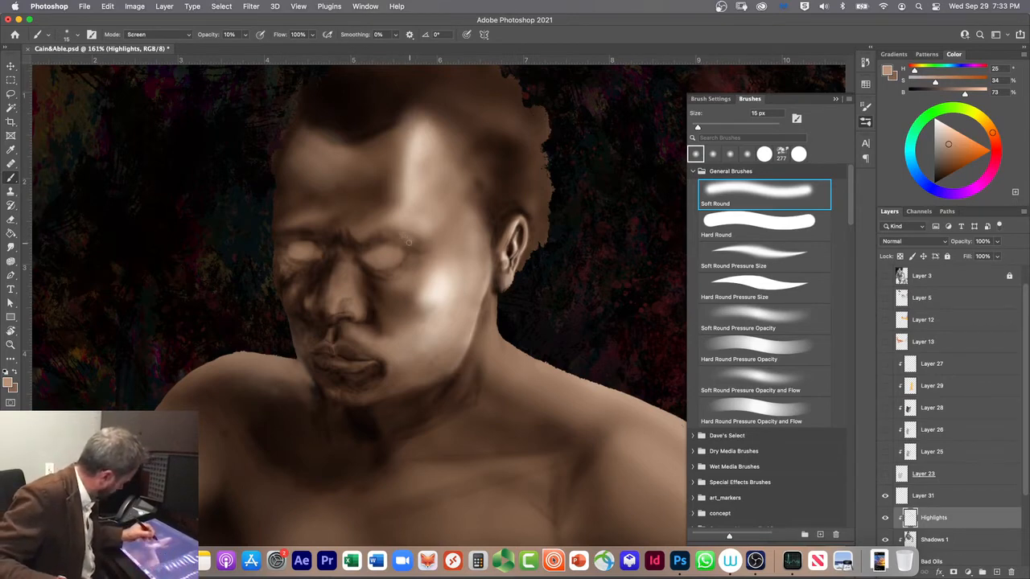
key(bracketright)
key(bracketright)
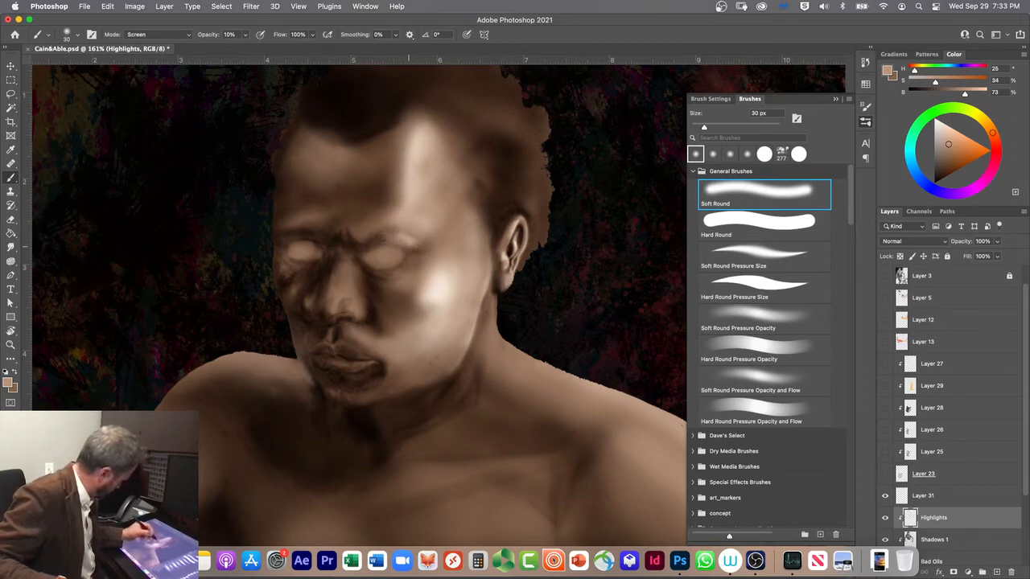
key(bracketleft)
key(bracketleft)
key(bracketleft)
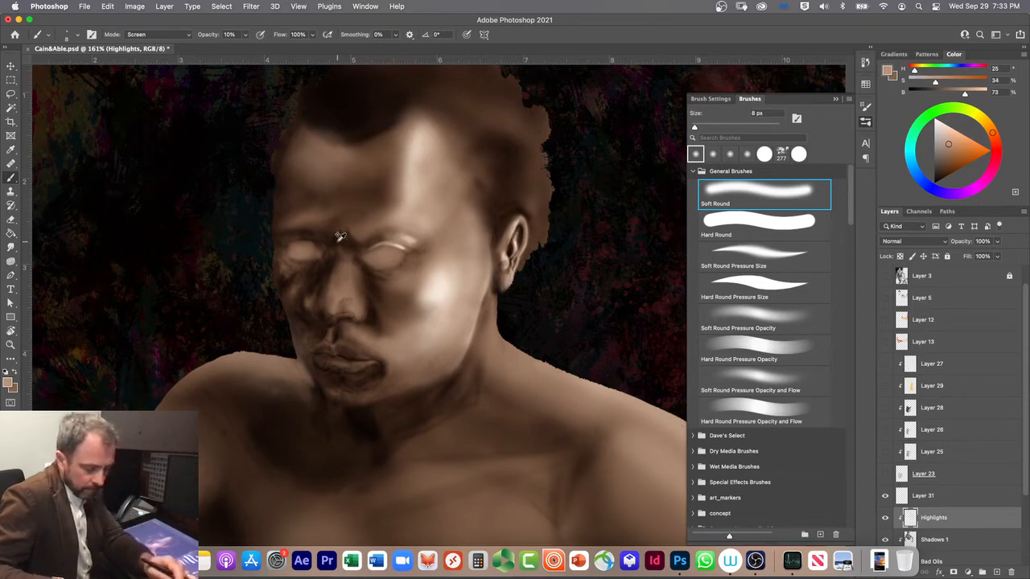
Step: Set the brush to Clear mode at 35 px, refine the eye area and choose the Soft Round Pressure Size brush
key(shift+alt+r)
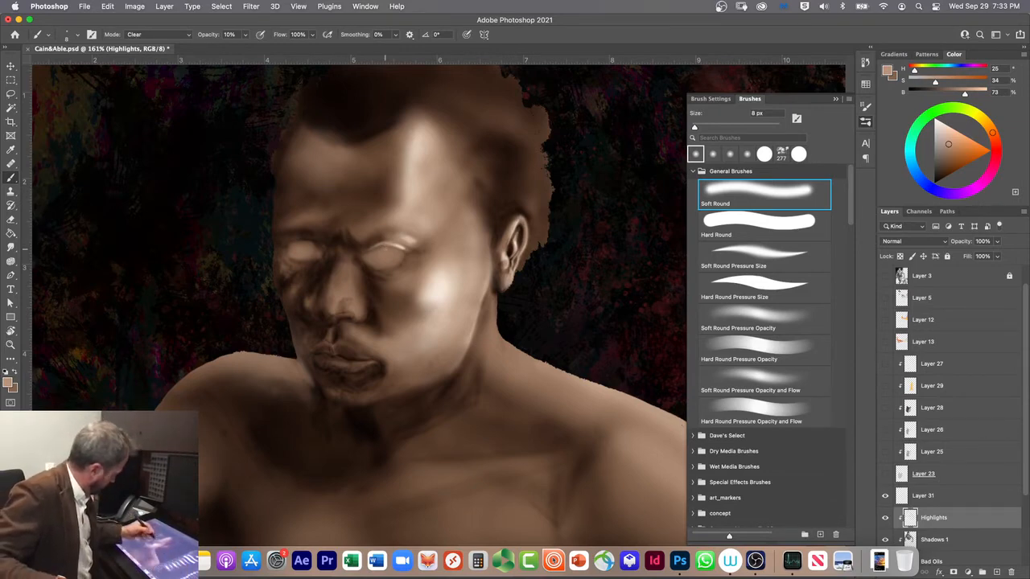
key(bracketright)
key(bracketright)
key(bracketright)
key(bracketright)
key(bracketright)
key(bracketright)
key(bracketright)
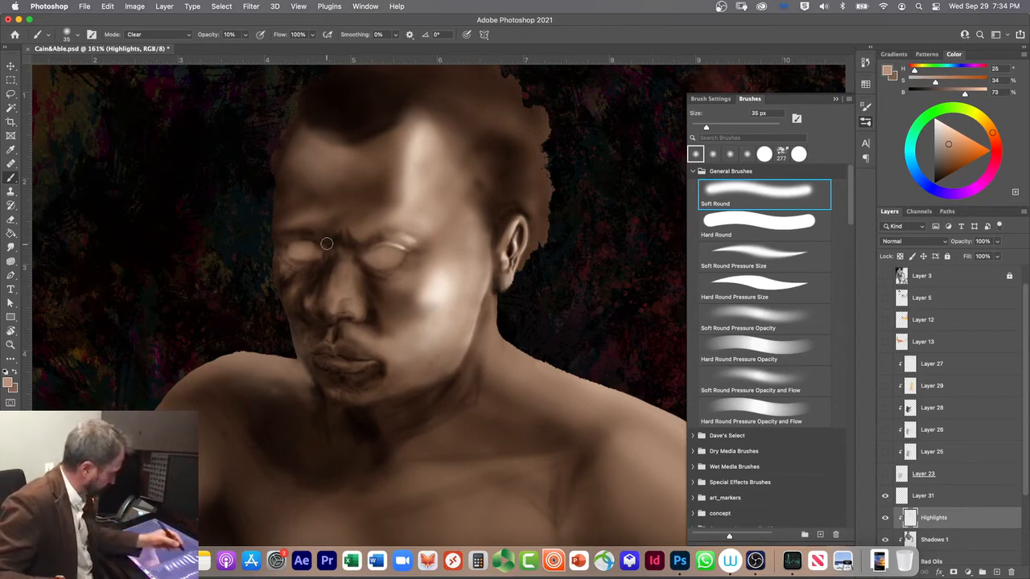
click(738, 257)
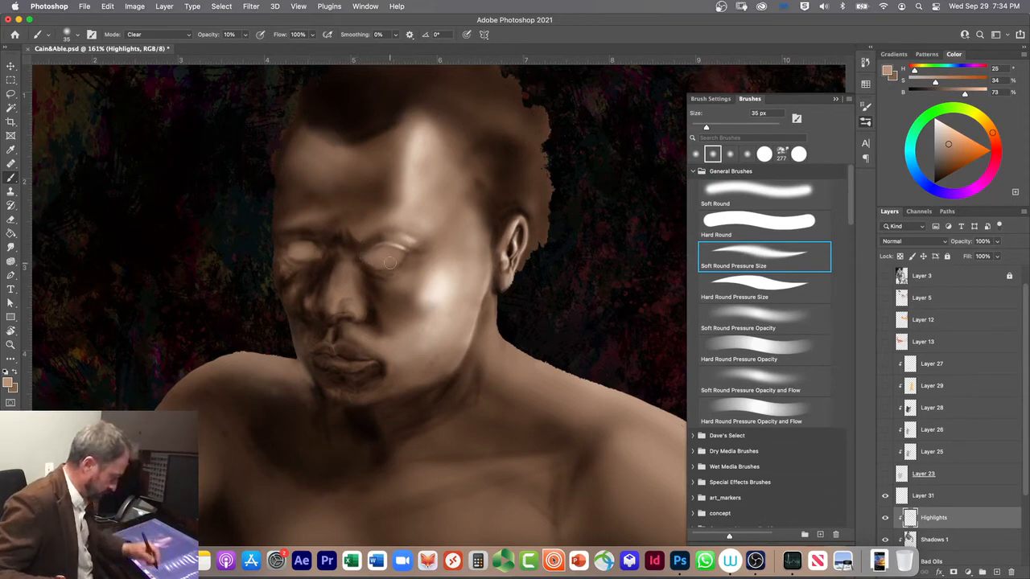
Step: Create a layer above Highlights and choose the Hard Round Pressure Size brush with the black swatch from Artists Pigments
click(997, 572)
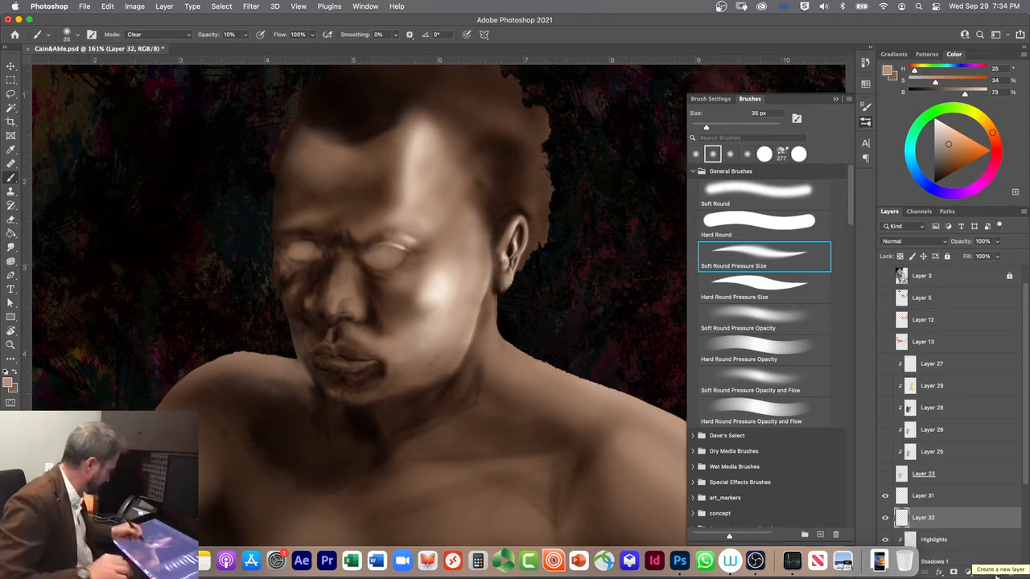
click(724, 292)
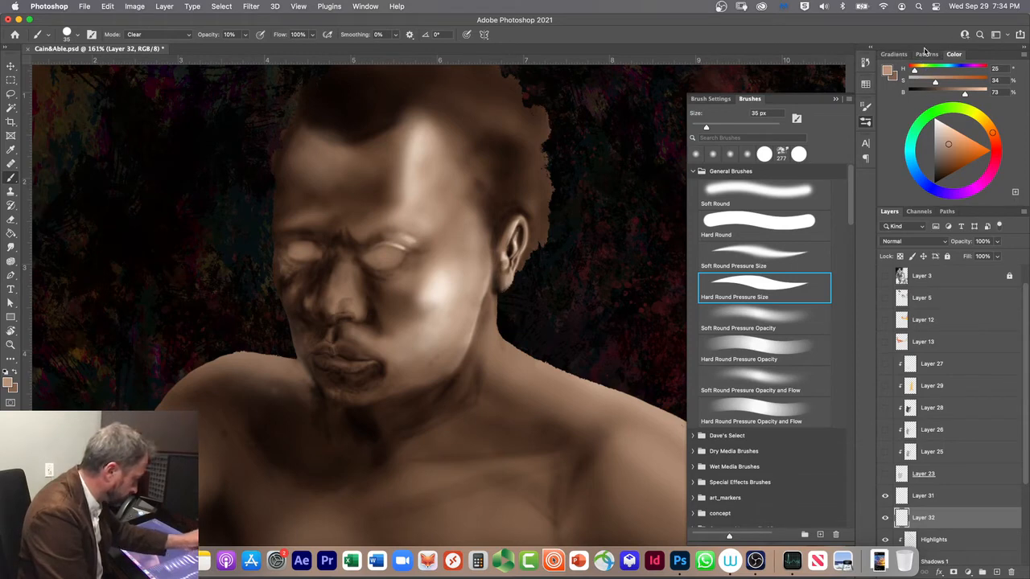
click(865, 86)
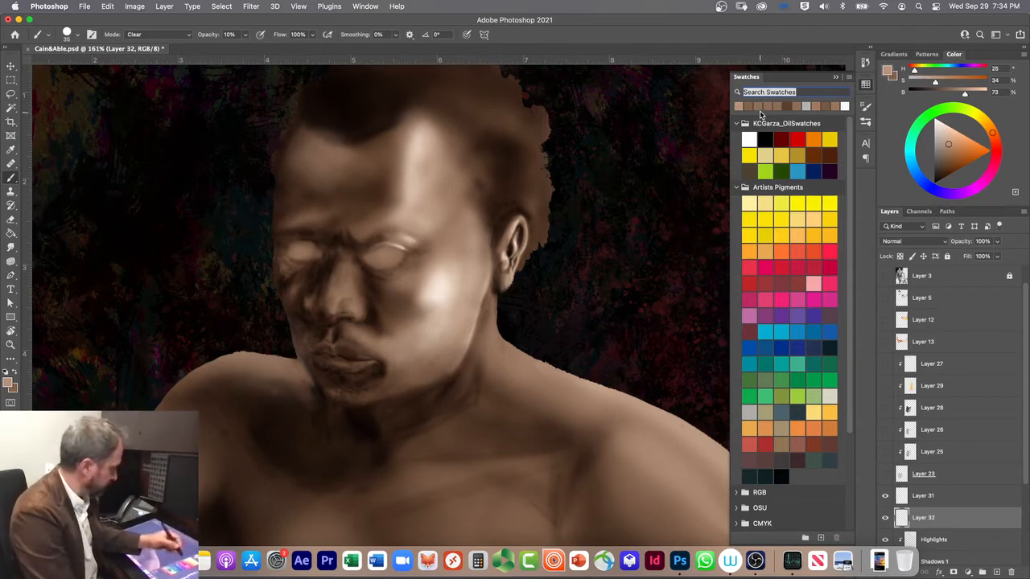
drag(850, 343, 852, 371)
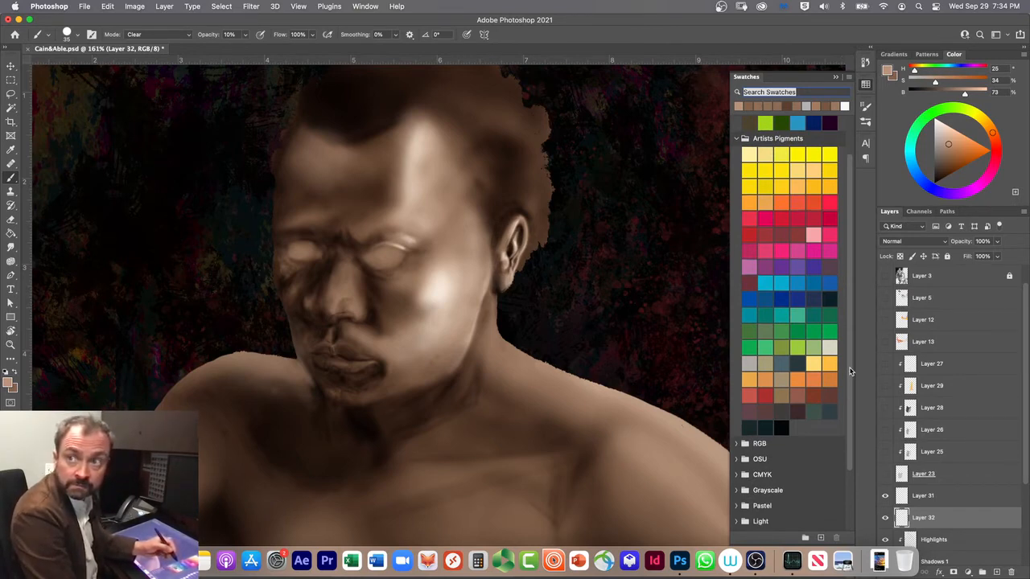
click(779, 427)
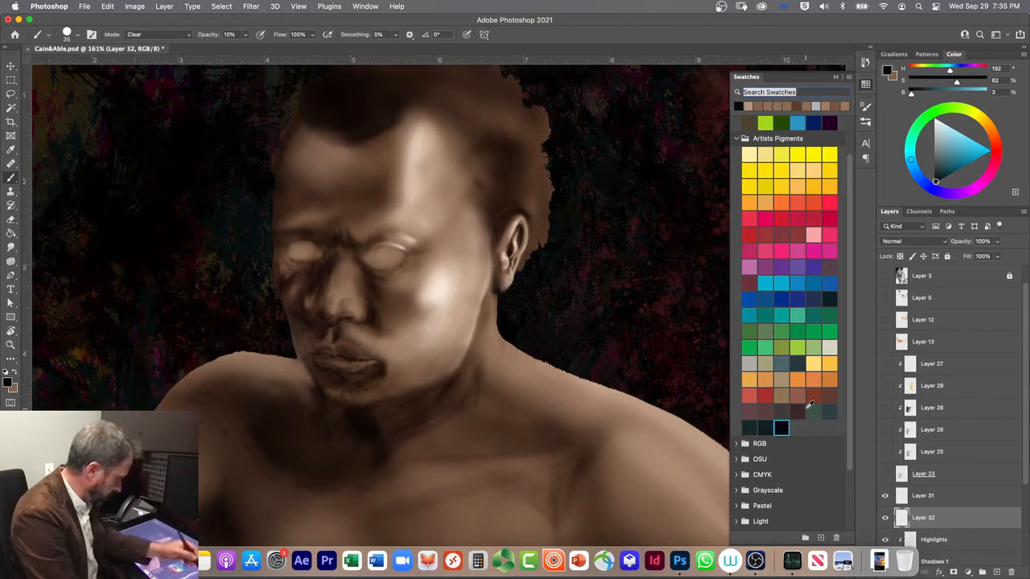
Step: Toggle Layer 3 on and off to compare the portrait with and without it, leaving the layer shown
scroll(1024, 297, up, 1)
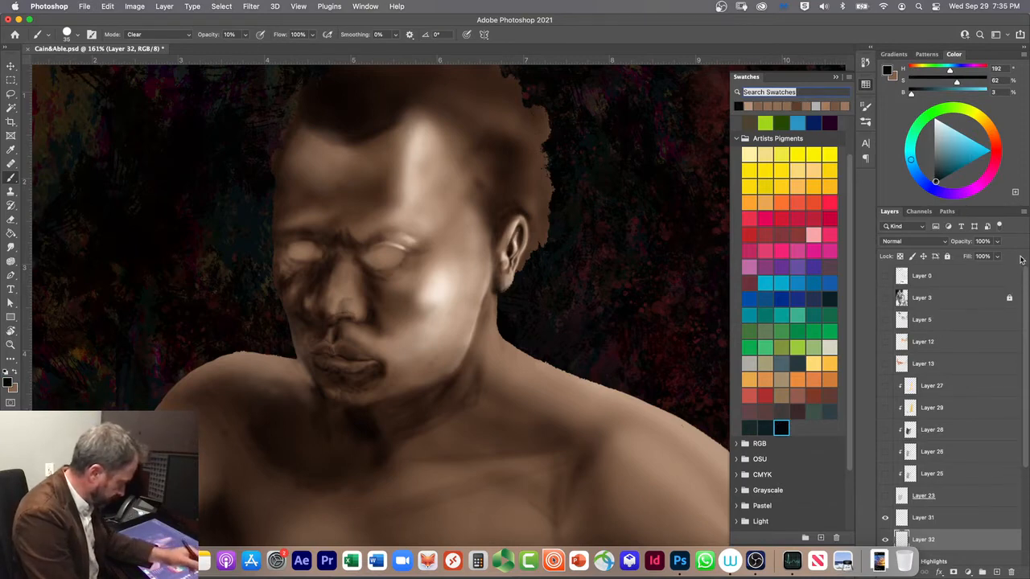
click(886, 298)
click(886, 299)
click(886, 299)
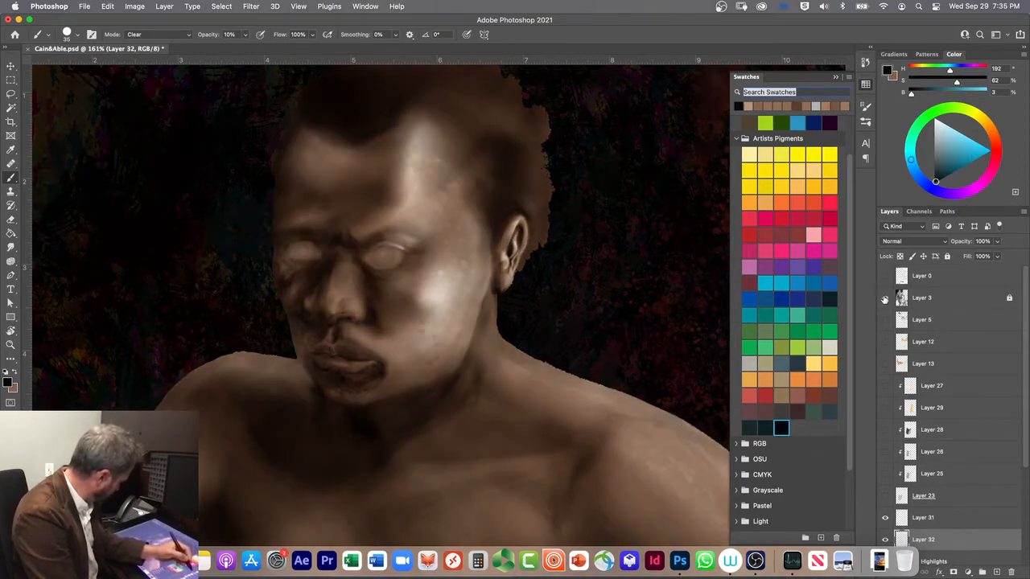
click(886, 299)
click(885, 300)
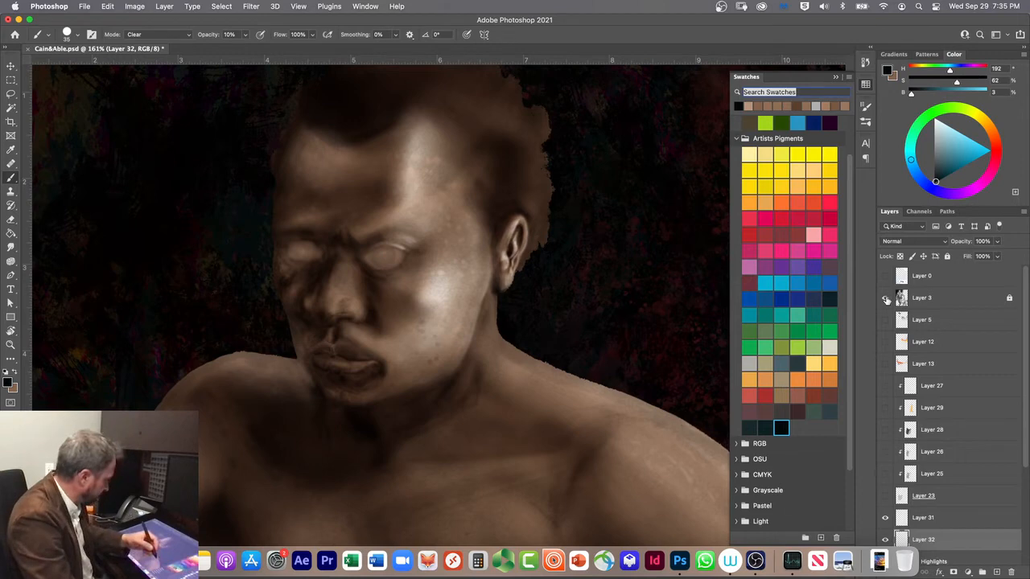
Step: Reselect the recent tan swatch and delete the empty Layer 32
click(754, 104)
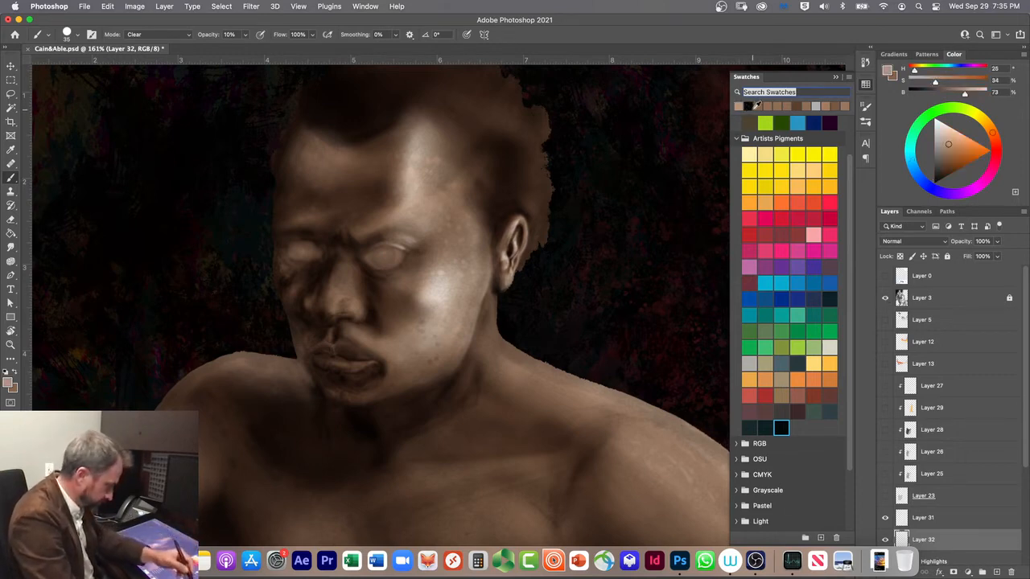
scroll(1027, 435, down, 2)
scroll(1027, 439, down, 2)
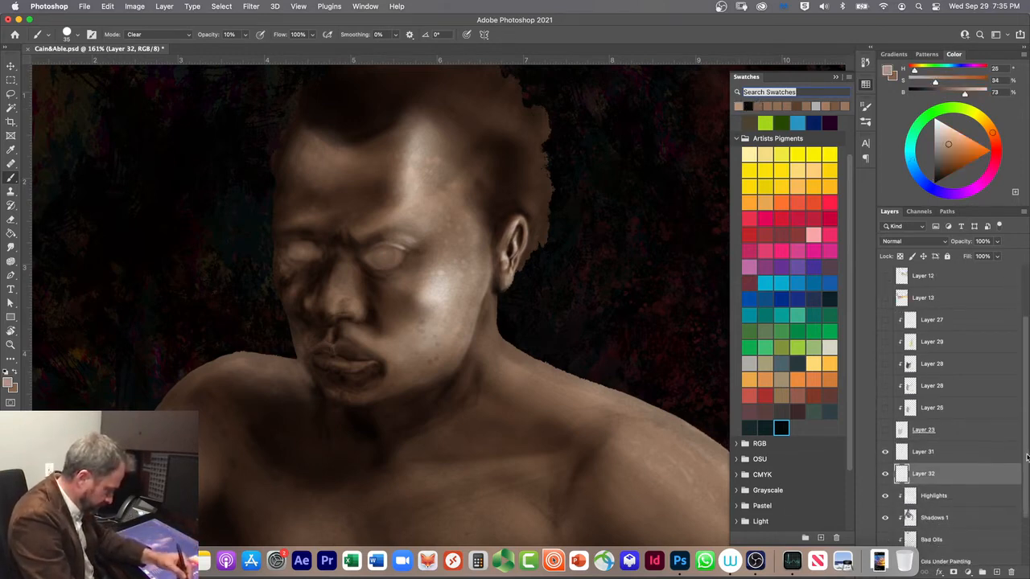
drag(986, 455, 1011, 572)
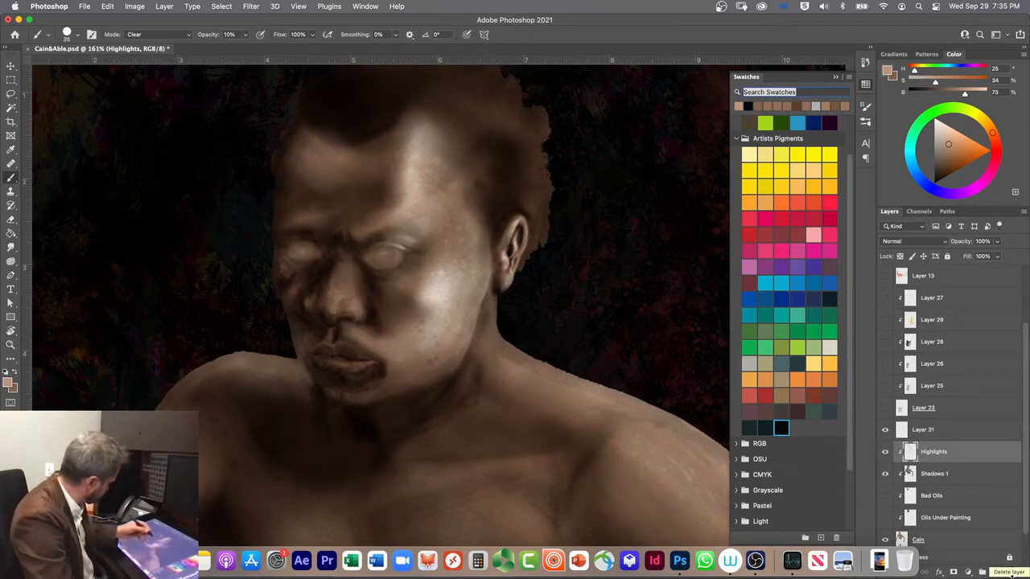
Step: Shade the upper eyelid on Shadows 1 in Multiply mode with the darker brown and the 35 px Soft Round Pressure Size brush
drag(378, 253, 402, 262)
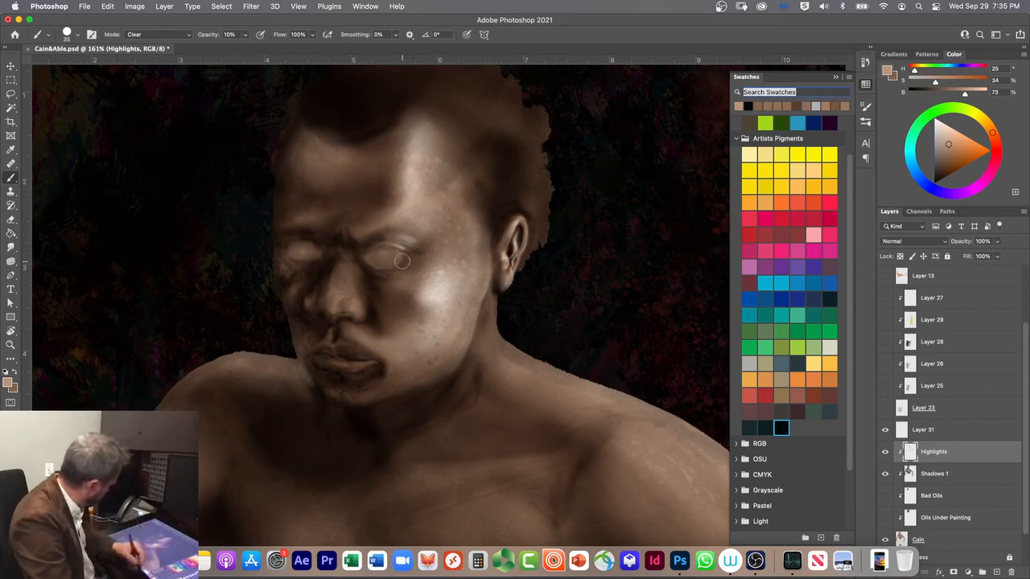
click(15, 368)
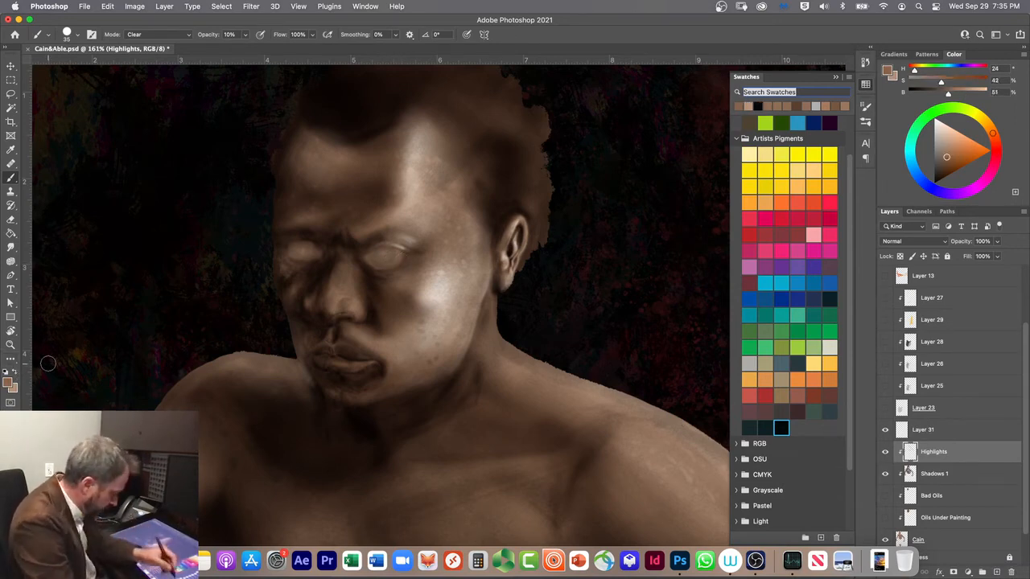
click(931, 474)
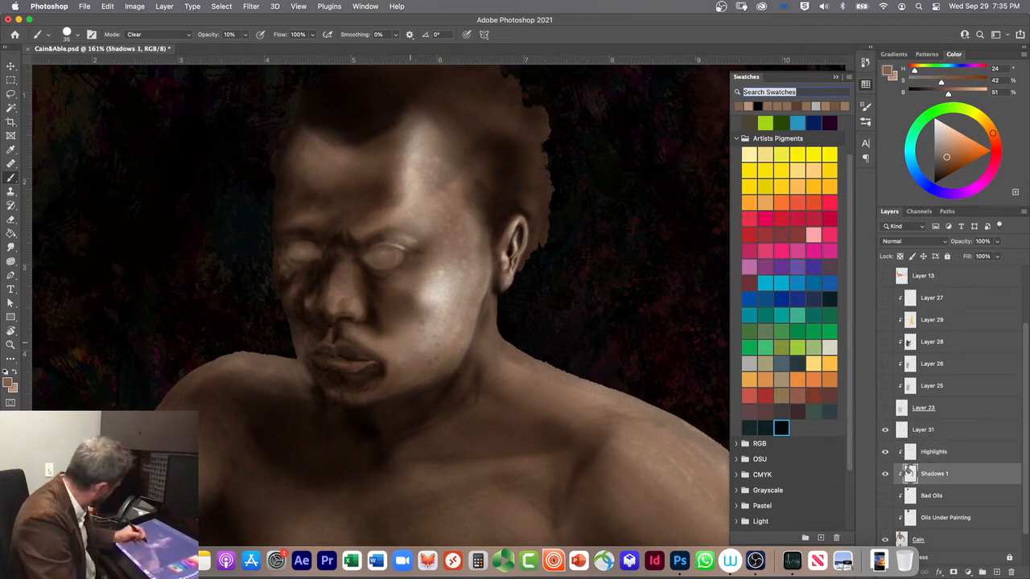
click(160, 34)
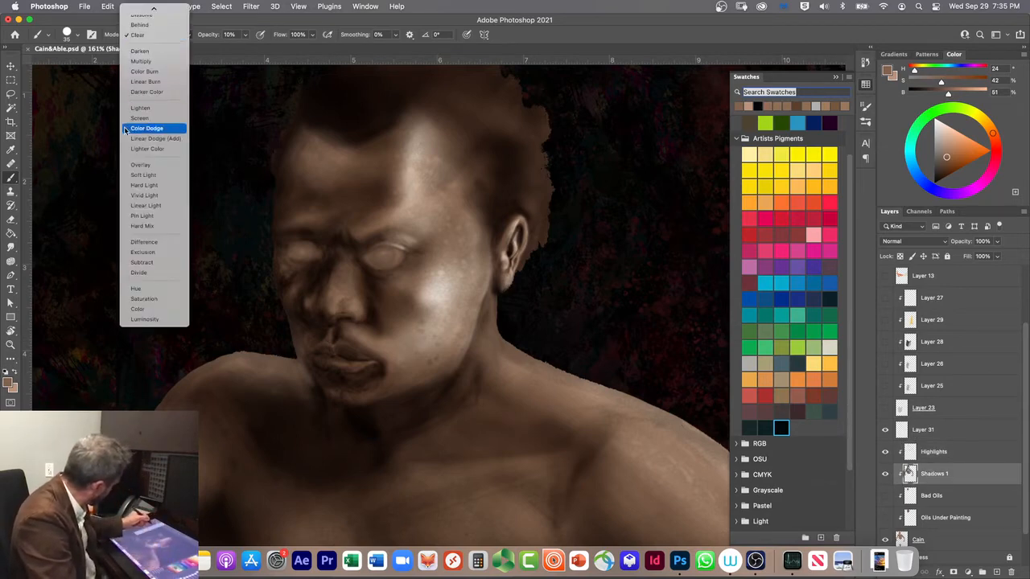
click(137, 62)
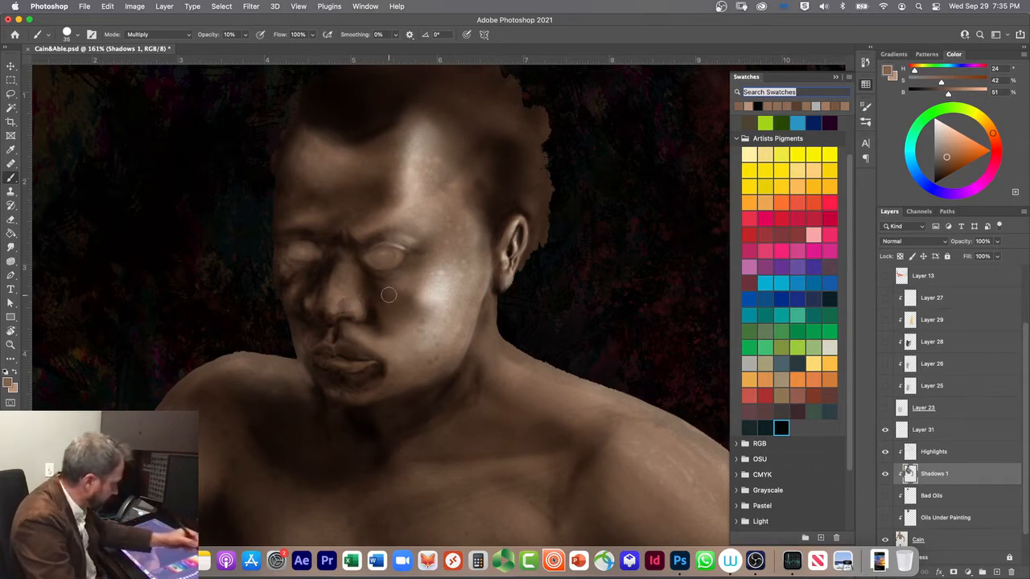
click(866, 121)
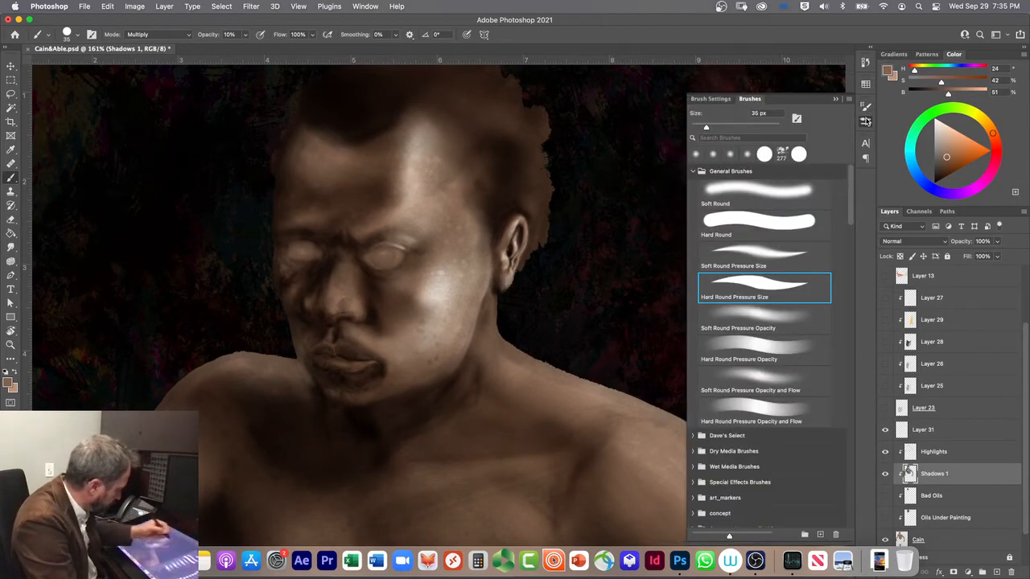
click(724, 254)
drag(375, 241, 385, 240)
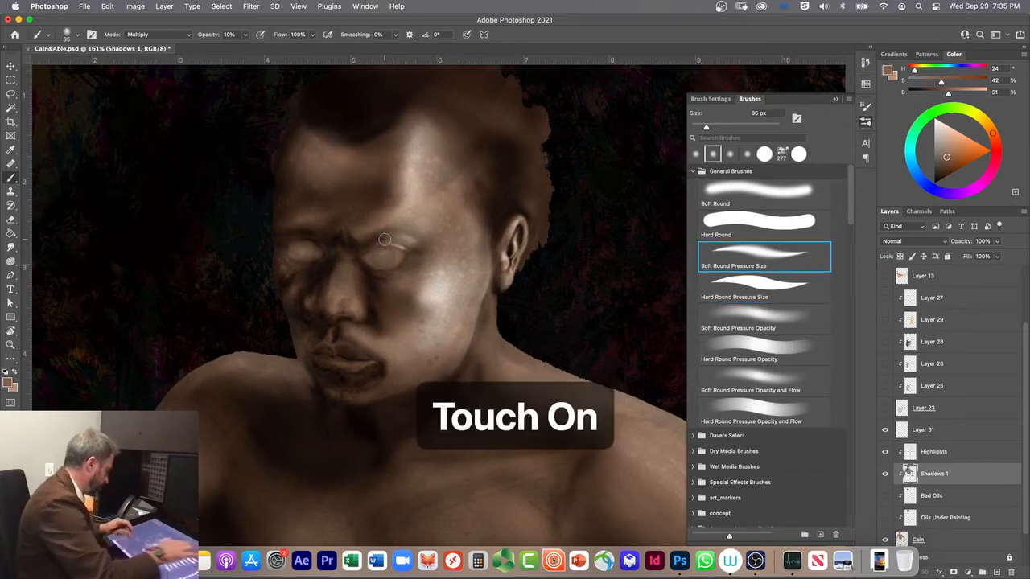
Step: Darken the rim around the eye on Shadows 1 in Multiply mode with the Soft Round Pressure Size brush reduced to 7 px
scroll(384, 240, up, 5)
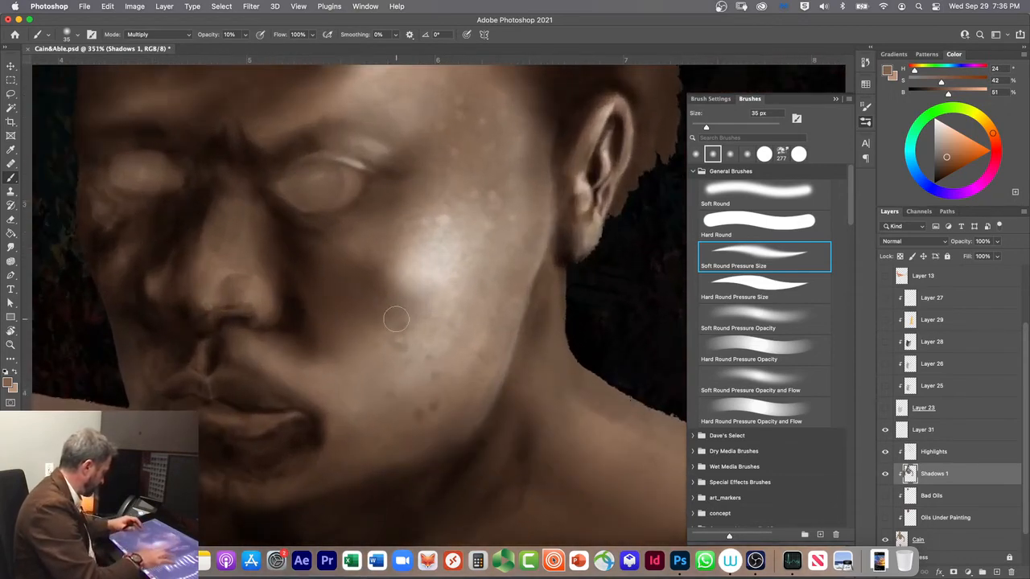
scroll(381, 306, left, 3)
scroll(382, 306, up, 2)
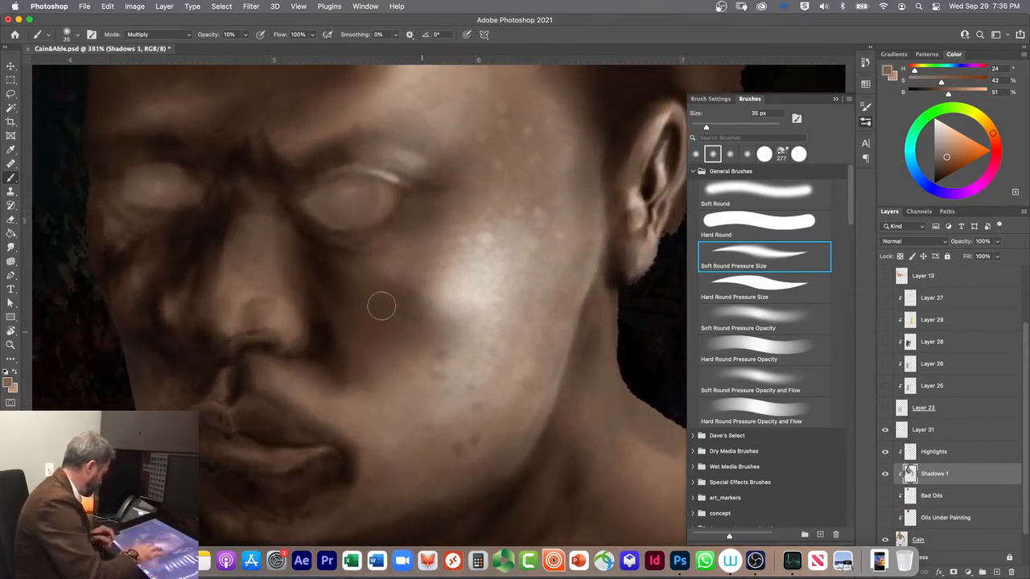
scroll(382, 306, up, 3)
scroll(382, 306, left, 3)
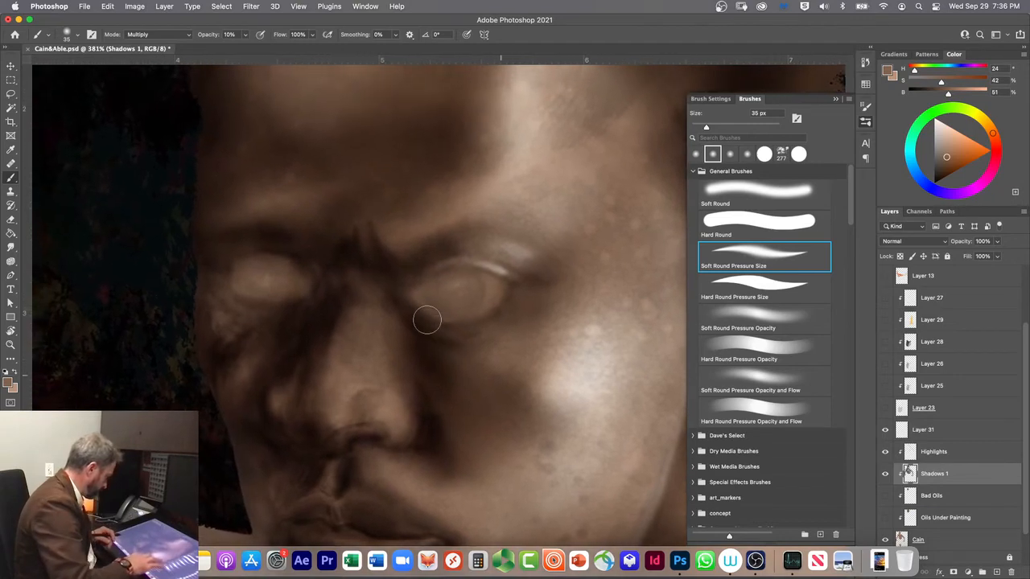
scroll(384, 313, up, 4)
scroll(385, 313, down, 4)
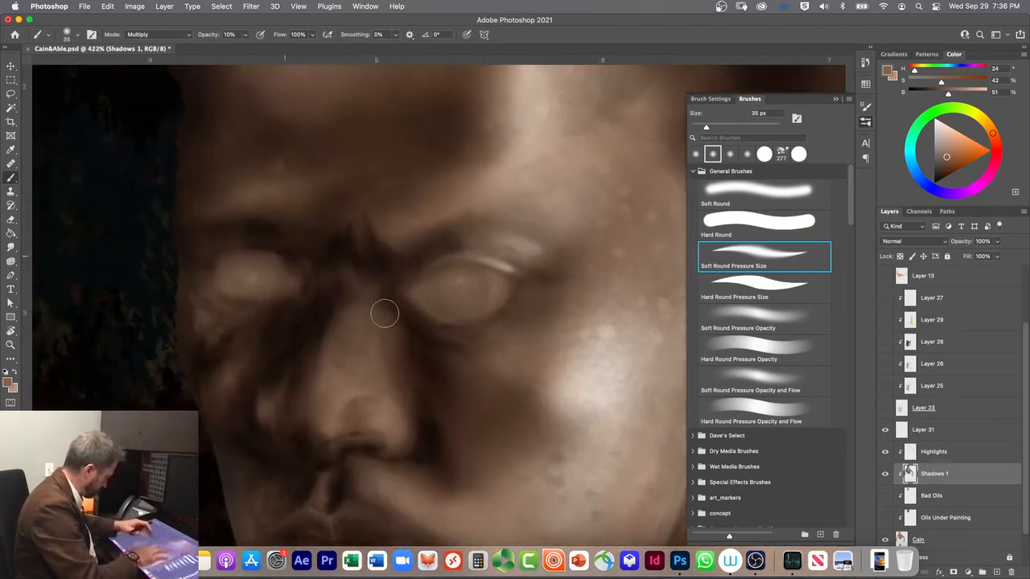
scroll(511, 354, down, 3)
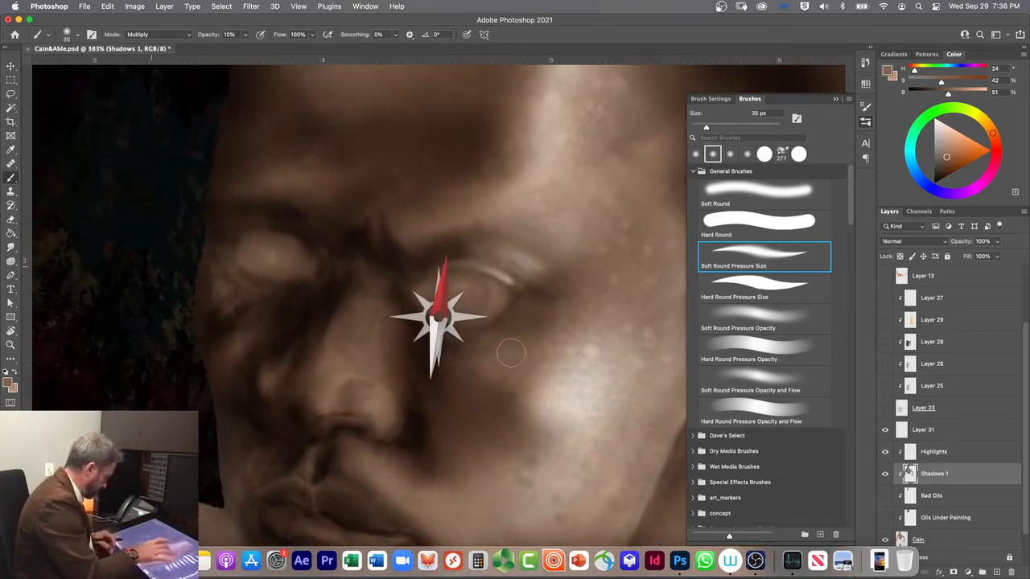
scroll(530, 353, down, 2)
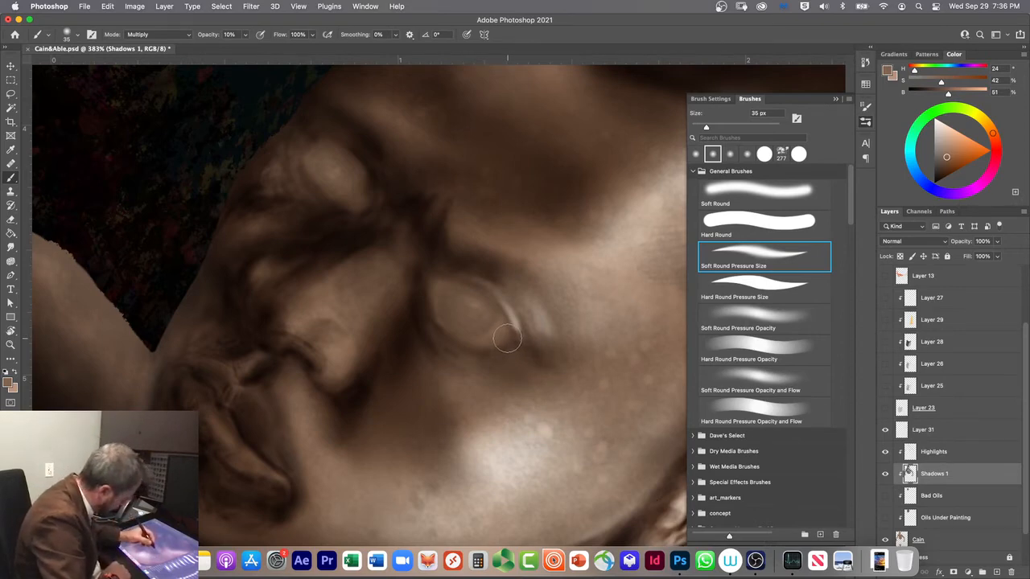
key(bracketleft)
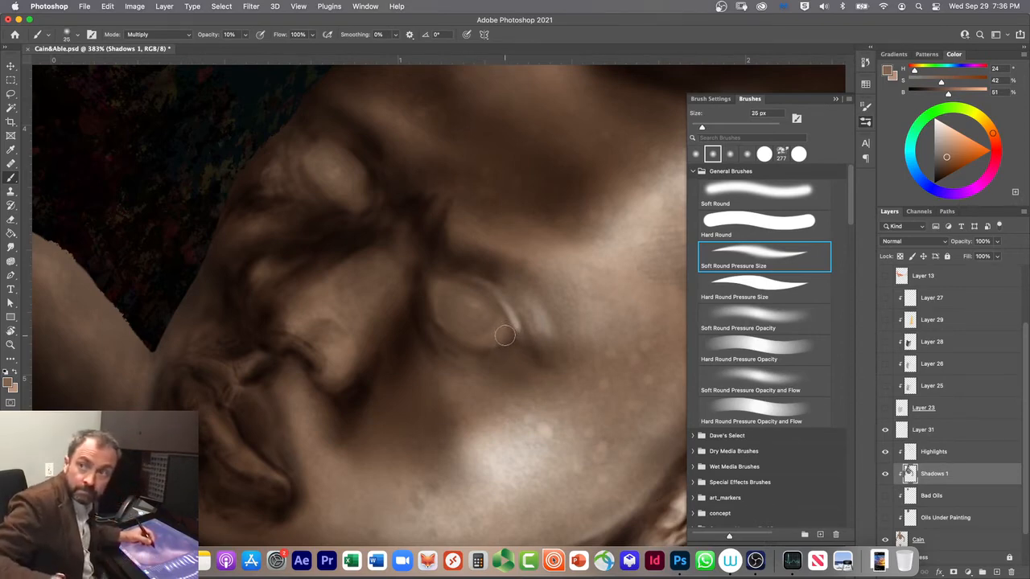
key(bracketleft)
key(bracketleft)
key(bracketleft)
key(bracketleft)
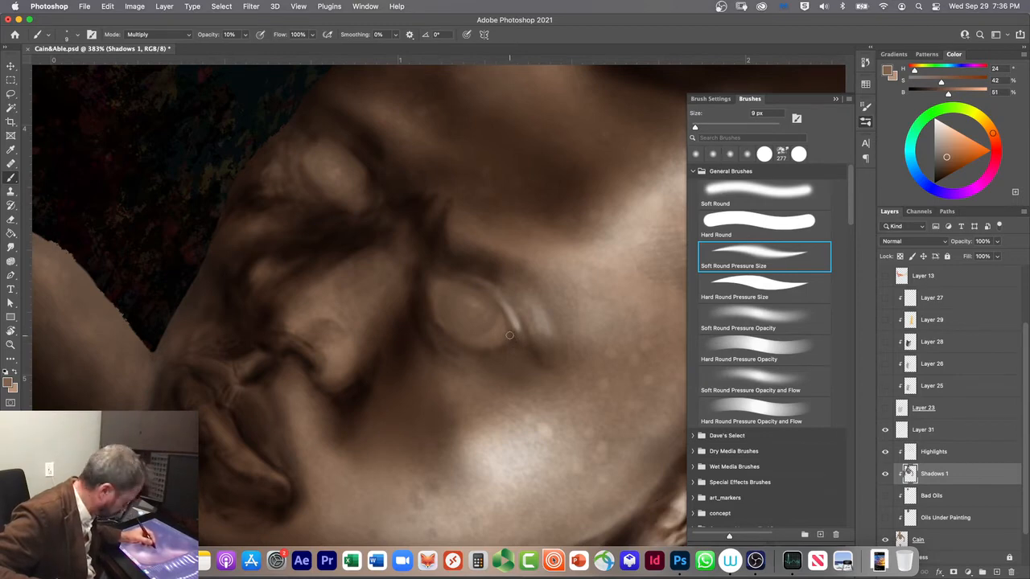
key(bracketleft)
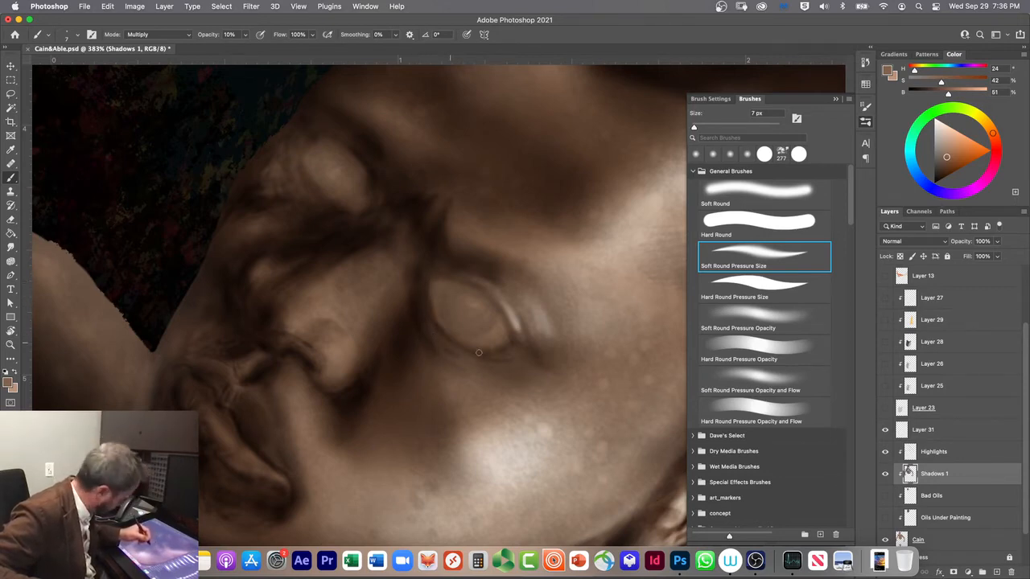
Step: Paint lid-rim and inner-corner highlights on Highlights in Screen mode using the lighter tan, with the brush at 7 px and 15 px
click(932, 453)
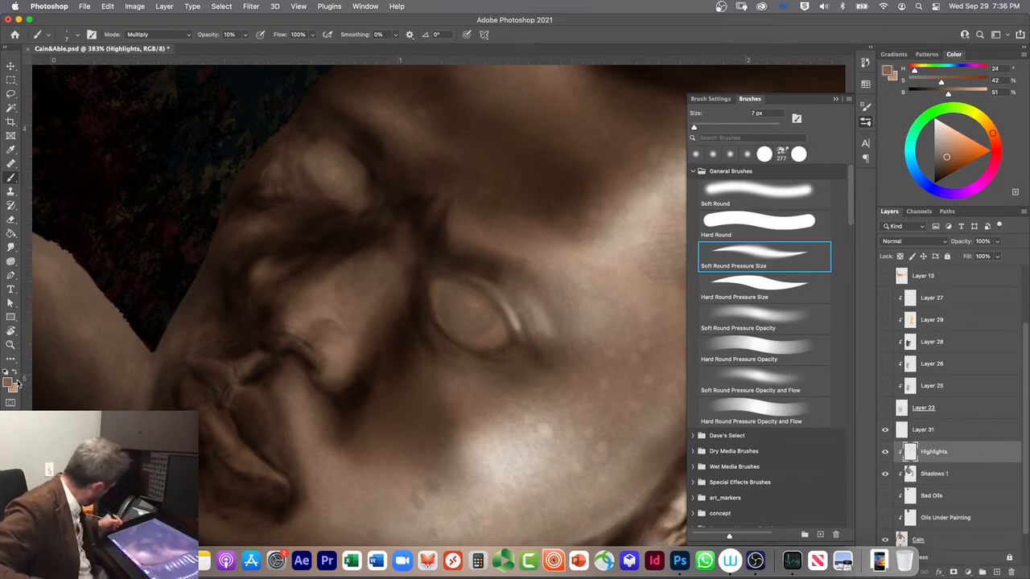
alt+click(48, 373)
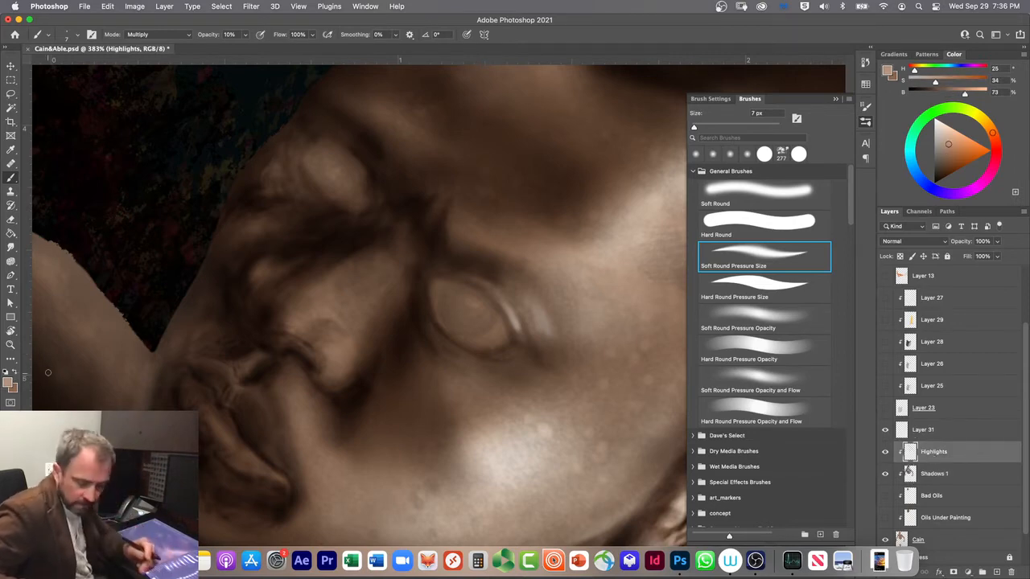
key(alt+shift+s)
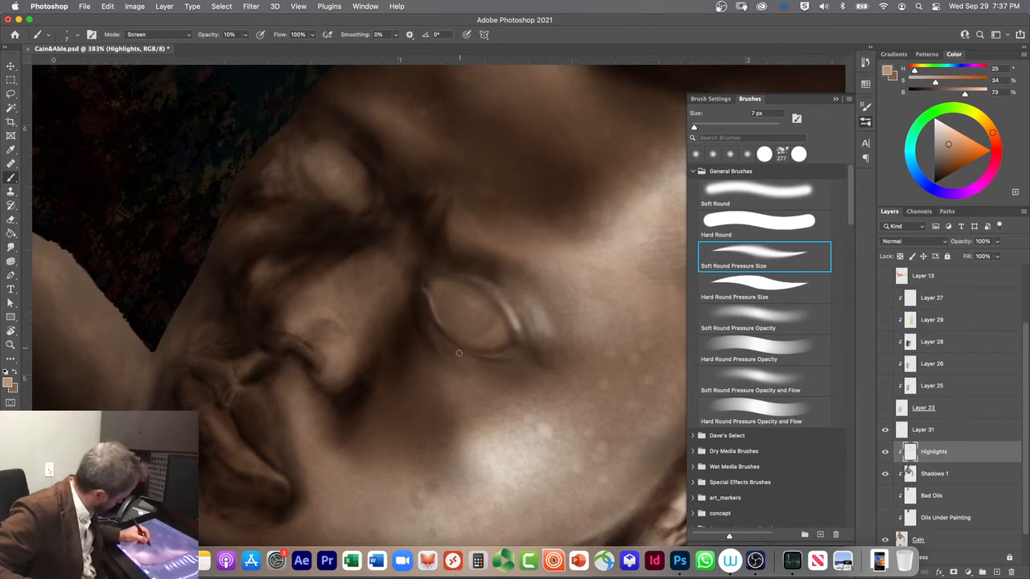
key(bracketright)
key(bracketright)
key(bracketright)
key(bracketright)
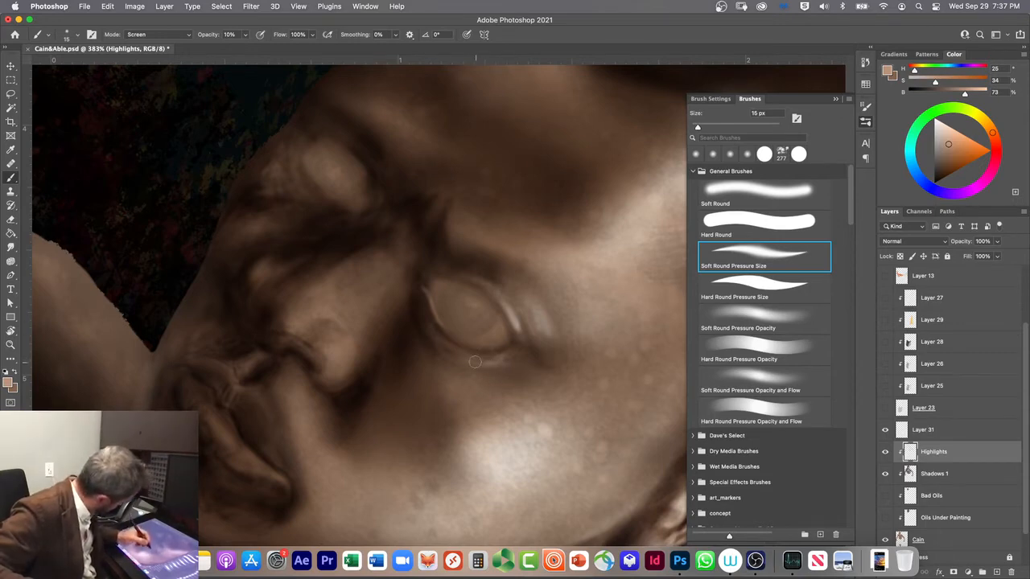
Step: Soften the highlight beneath the lower eyelid with a 35 px Soft Round brush in Screen mode
click(734, 193)
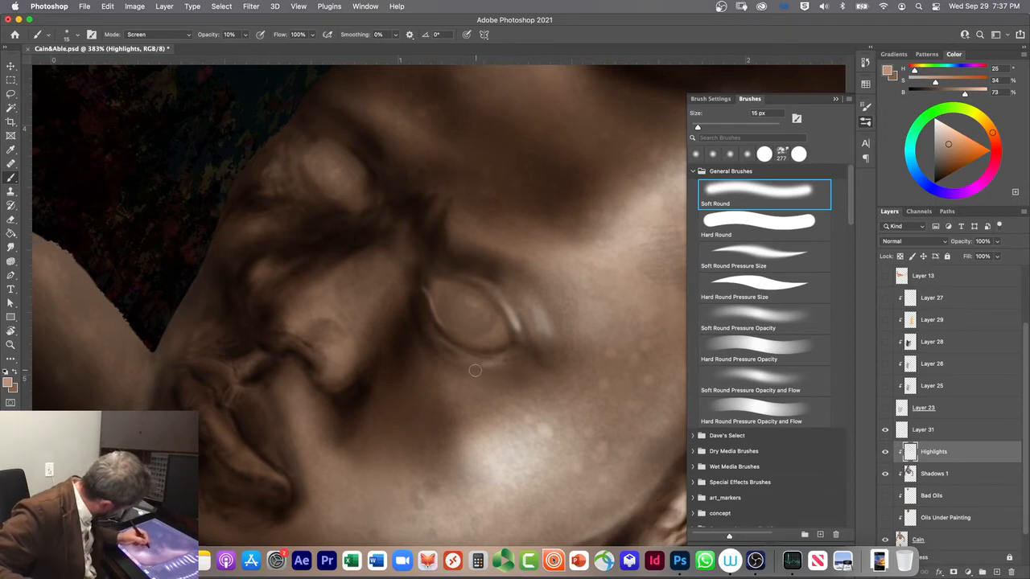
key(bracketright)
key(bracketright)
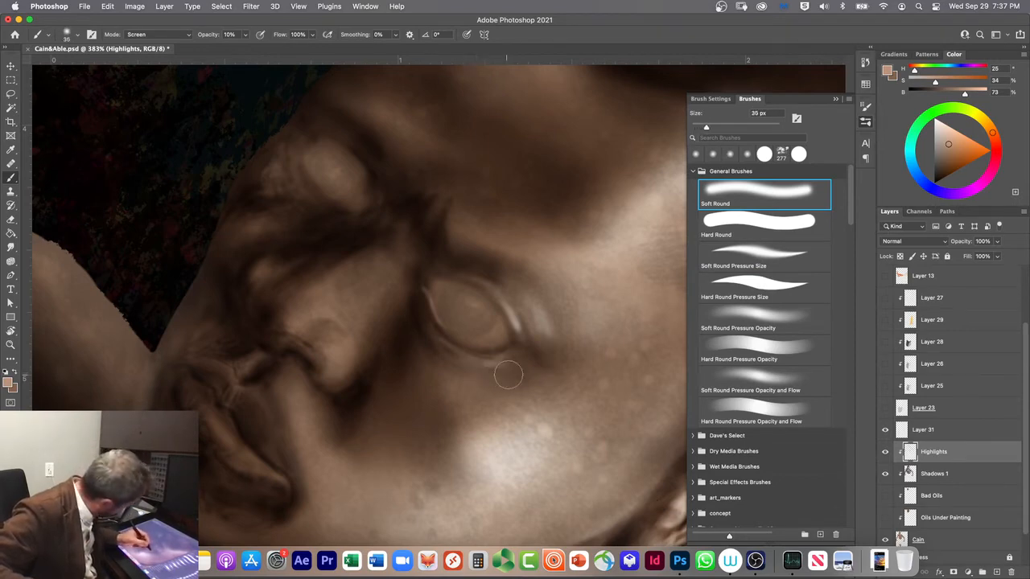
mouse_move(509, 394)
mouse_down()
mouse_move(475, 387)
mouse_move(488, 408)
mouse_up()
mouse_move(507, 370)
mouse_down()
mouse_move(444, 352)
mouse_move(472, 369)
mouse_up()
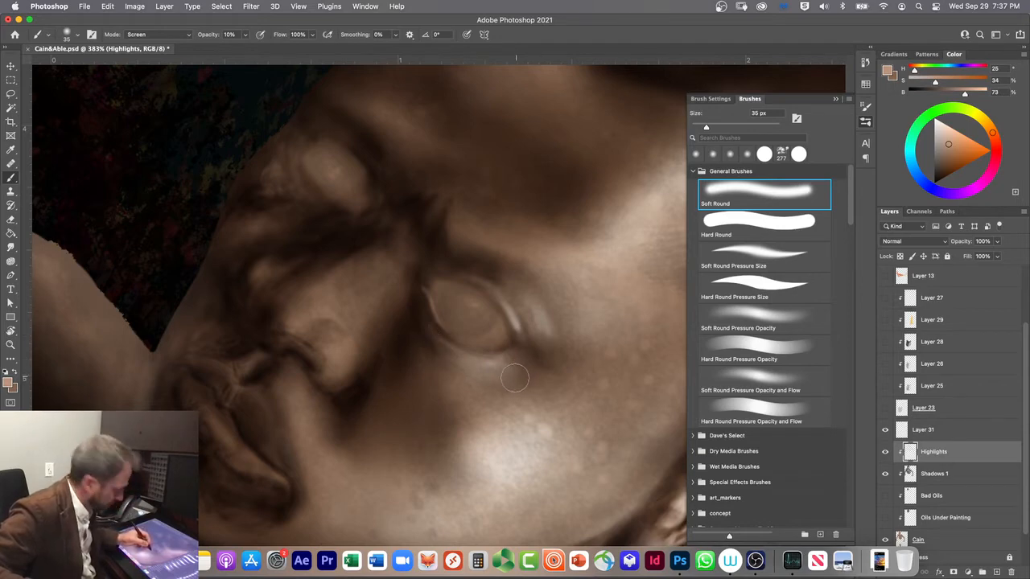
Step: Highlight the nose tip and nostril with the 20 px Soft Round Pressure Size brush, raising the opacity to 30%
click(729, 257)
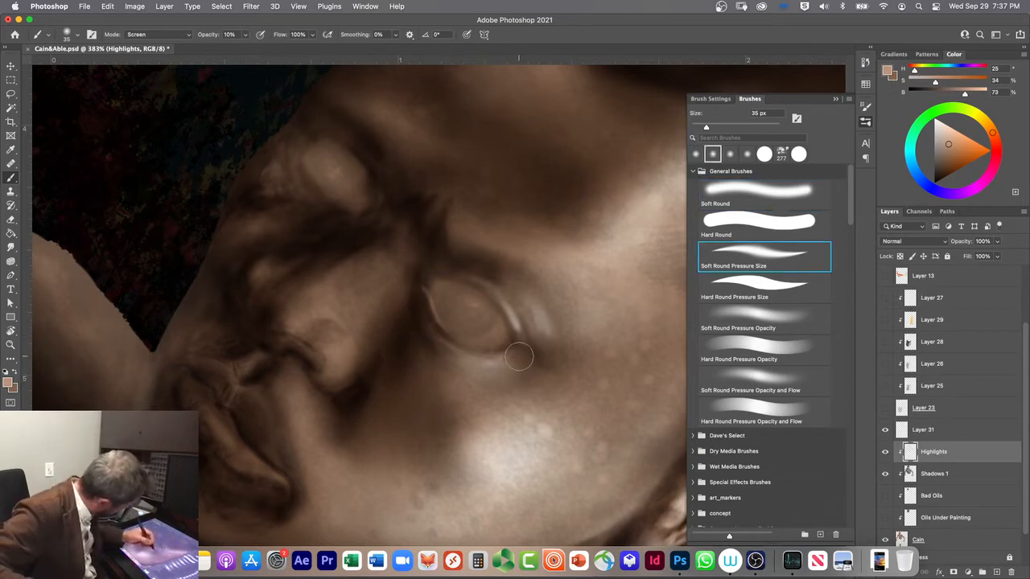
key(bracketleft)
key(bracketleft)
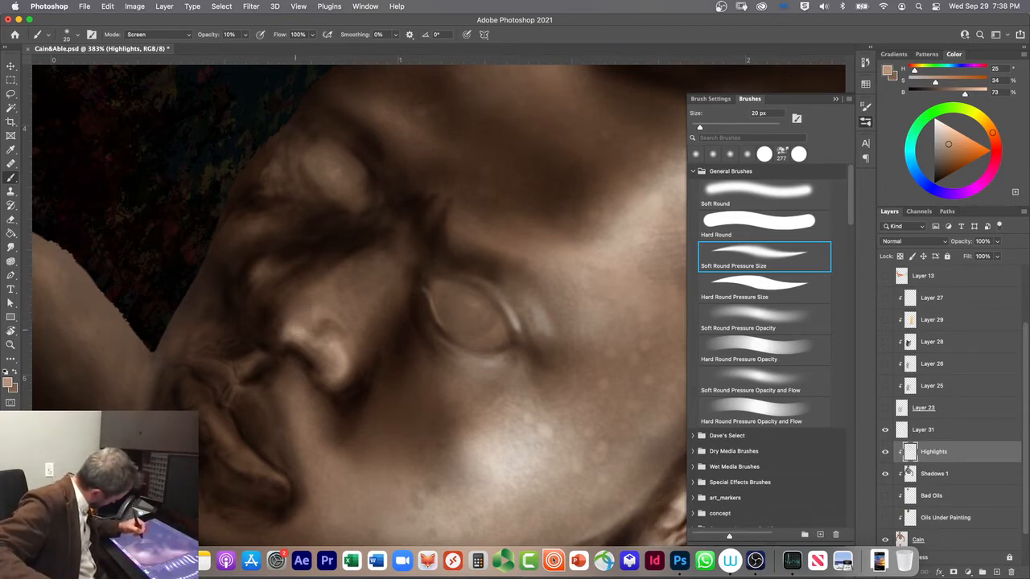
key(3)
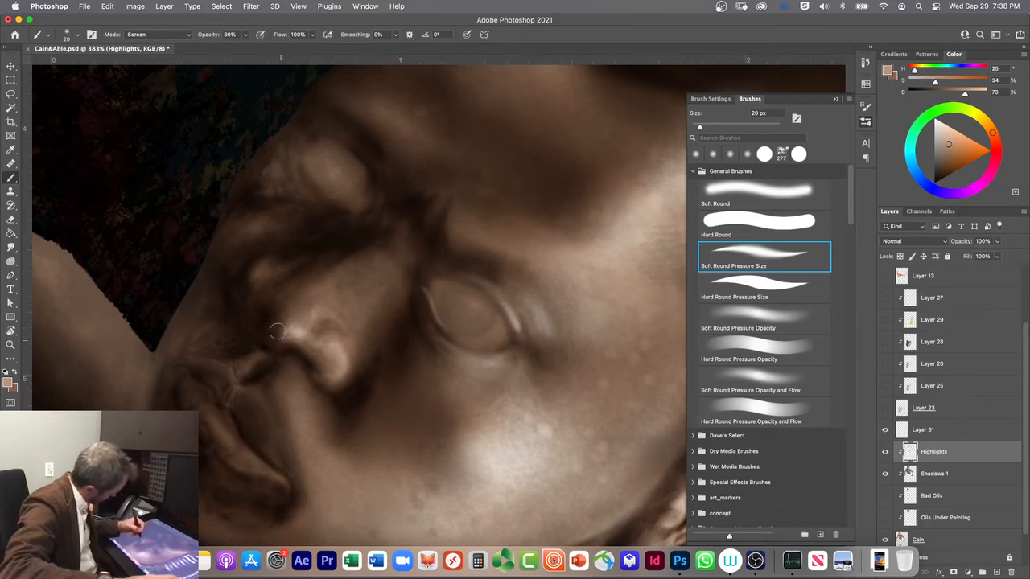
Step: Try Soft Round Pressure Opacity, return to Soft Round Pressure Size, and add short 30% opacity highlight strokes on the nose bridge beside the eye
click(728, 314)
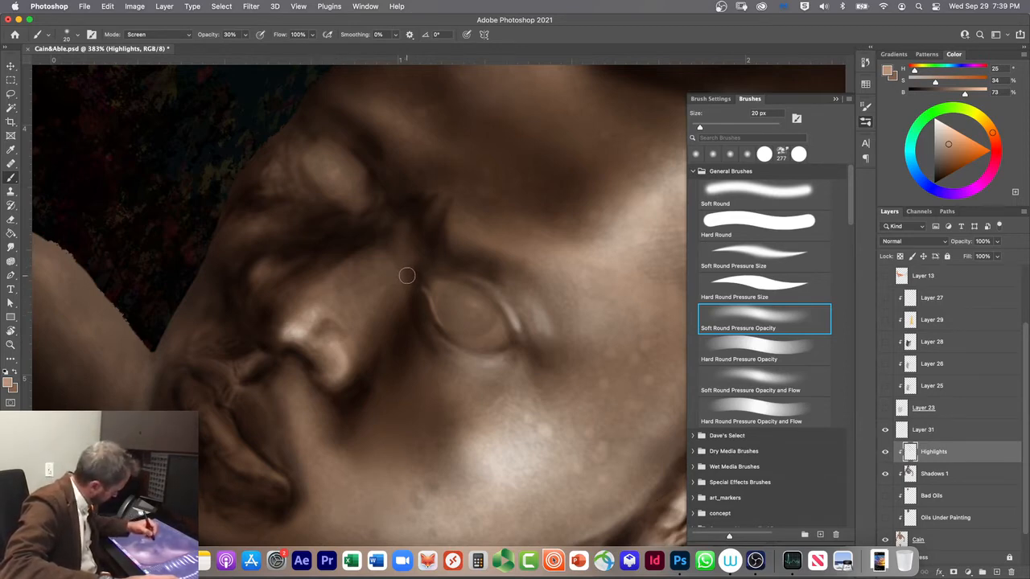
key(comma)
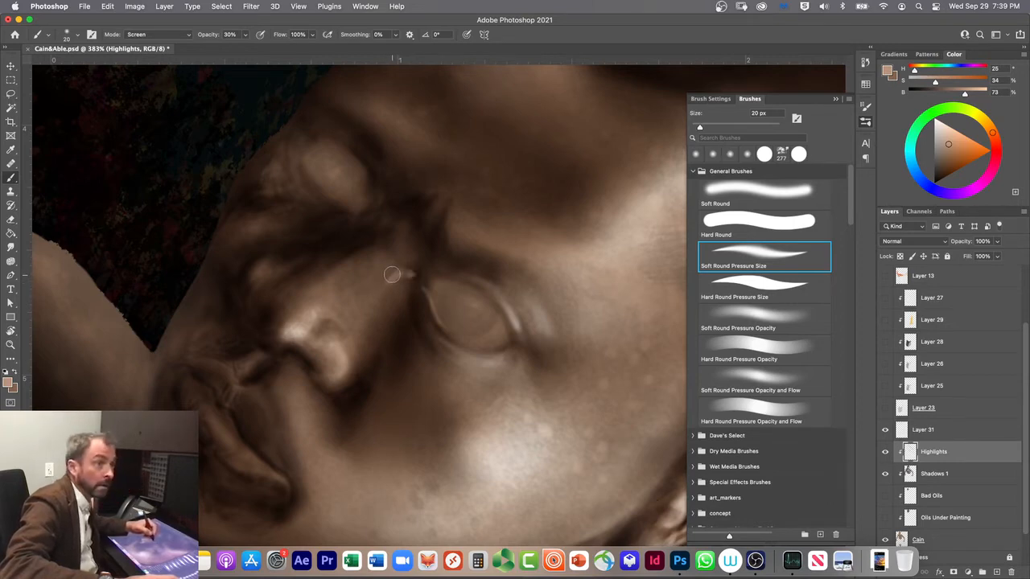
drag(392, 275, 402, 260)
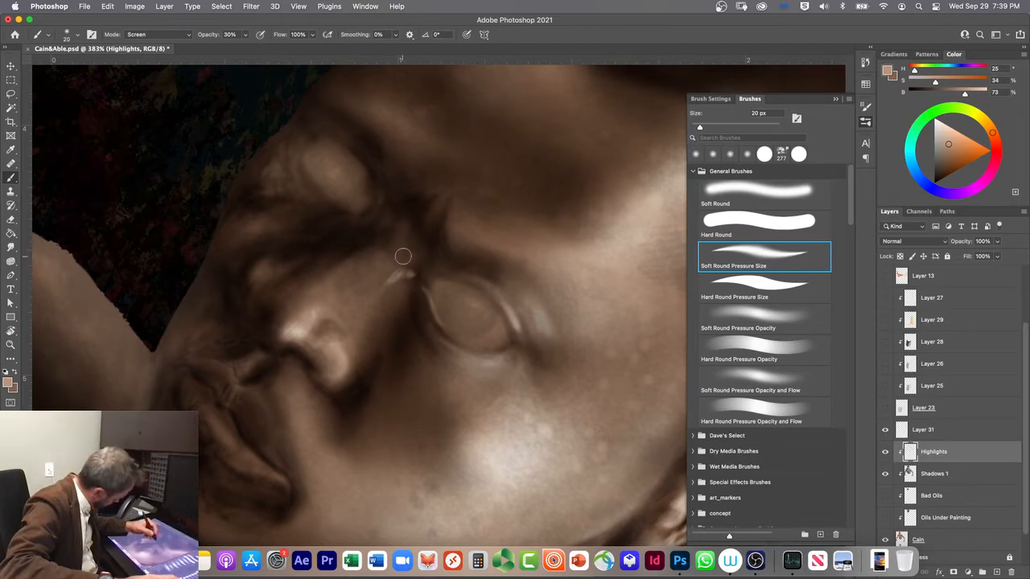
drag(390, 264, 378, 282)
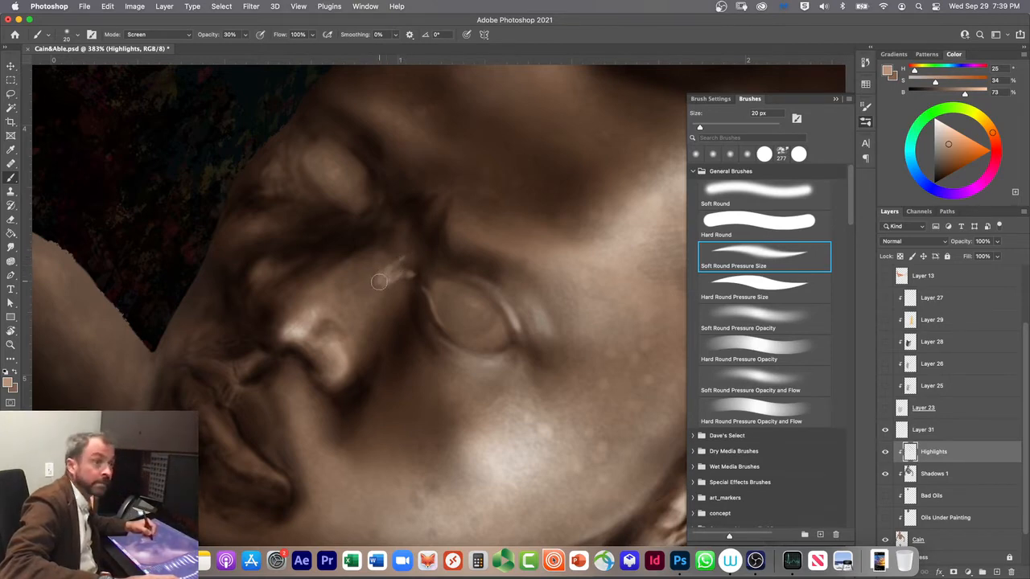
drag(391, 273, 372, 286)
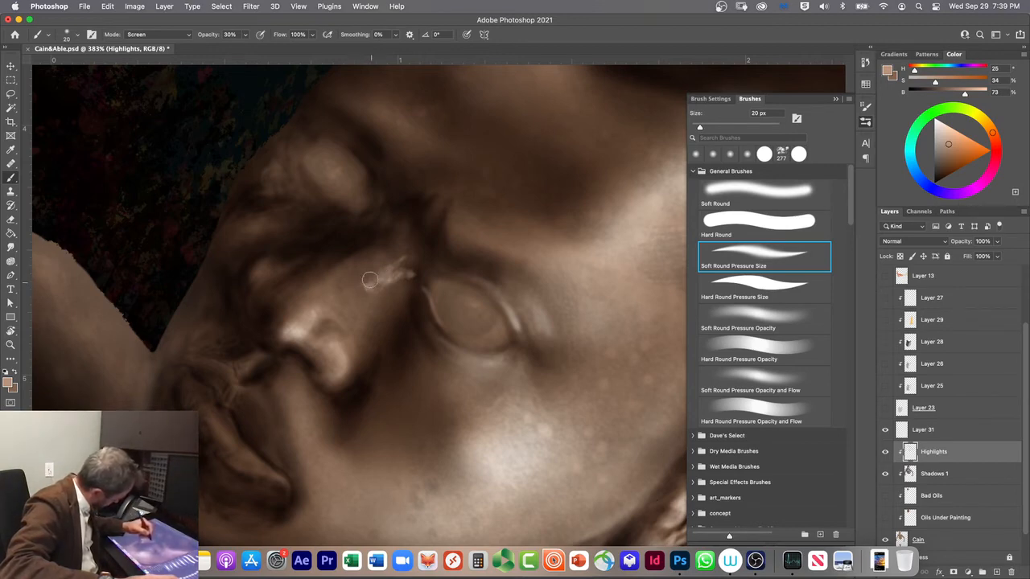
drag(404, 256, 403, 259)
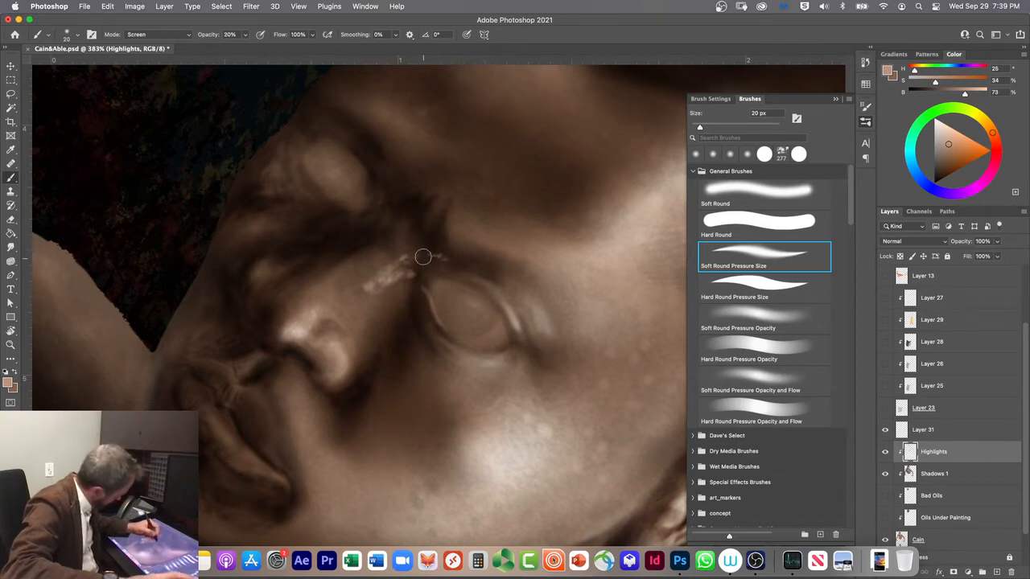
Step: Build up the nose-bridge highlight with short Screen-mode strokes, varying the brush opacity between 10%, 30% and 20%
key(1)
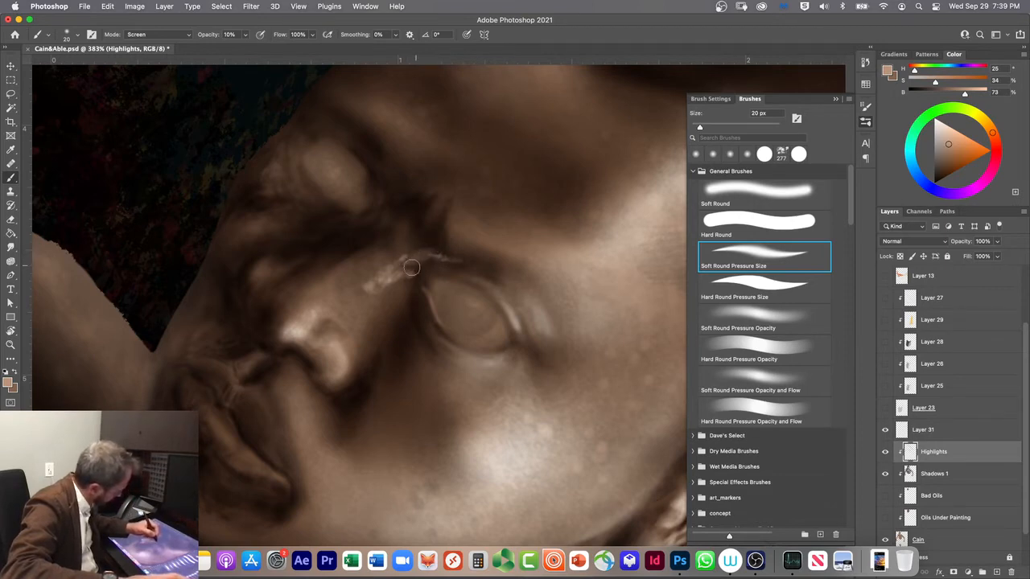
mouse_move(423, 261)
mouse_down()
mouse_move(483, 273)
mouse_move(404, 256)
mouse_move(432, 248)
mouse_move(416, 248)
mouse_move(391, 268)
mouse_move(380, 264)
mouse_move(370, 285)
mouse_move(371, 273)
mouse_move(366, 283)
mouse_move(360, 272)
mouse_move(359, 298)
mouse_move(400, 260)
mouse_move(371, 258)
mouse_move(359, 286)
mouse_up()
key(3)
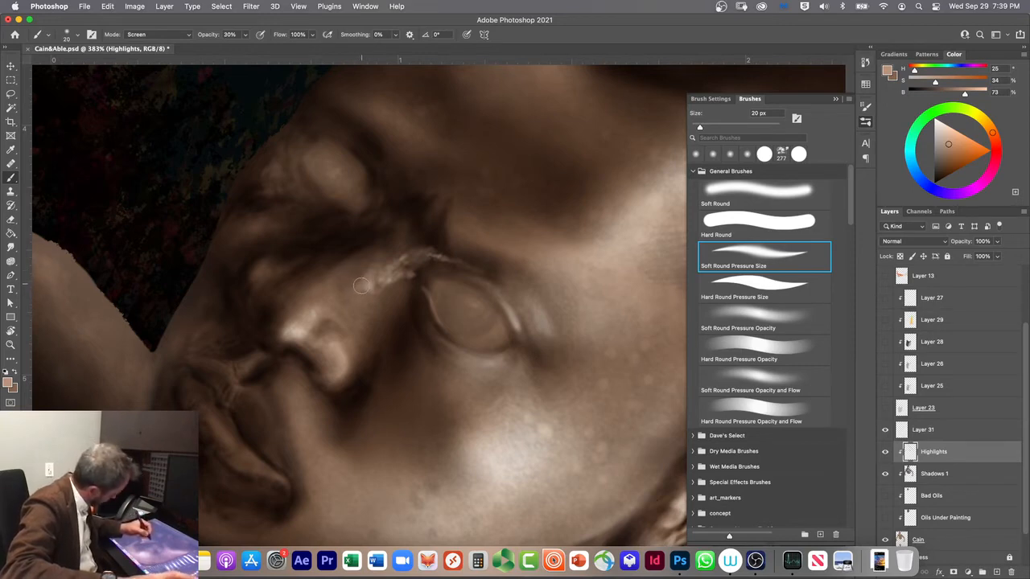
mouse_move(362, 293)
mouse_down()
mouse_move(351, 291)
mouse_move(398, 284)
mouse_move(391, 291)
mouse_up()
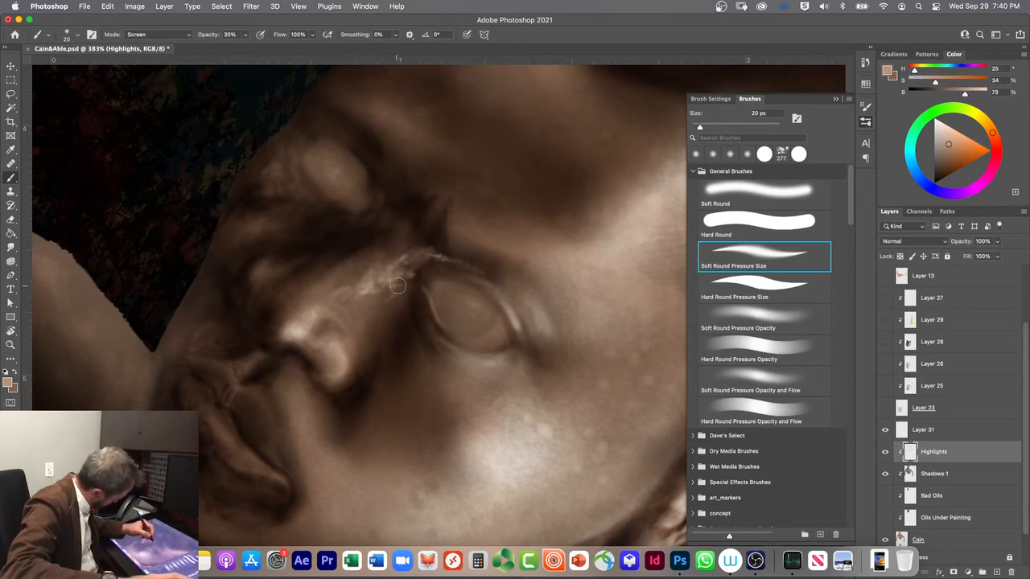
key(2)
mouse_move(398, 286)
mouse_down()
mouse_move(371, 299)
mouse_move(393, 292)
mouse_up()
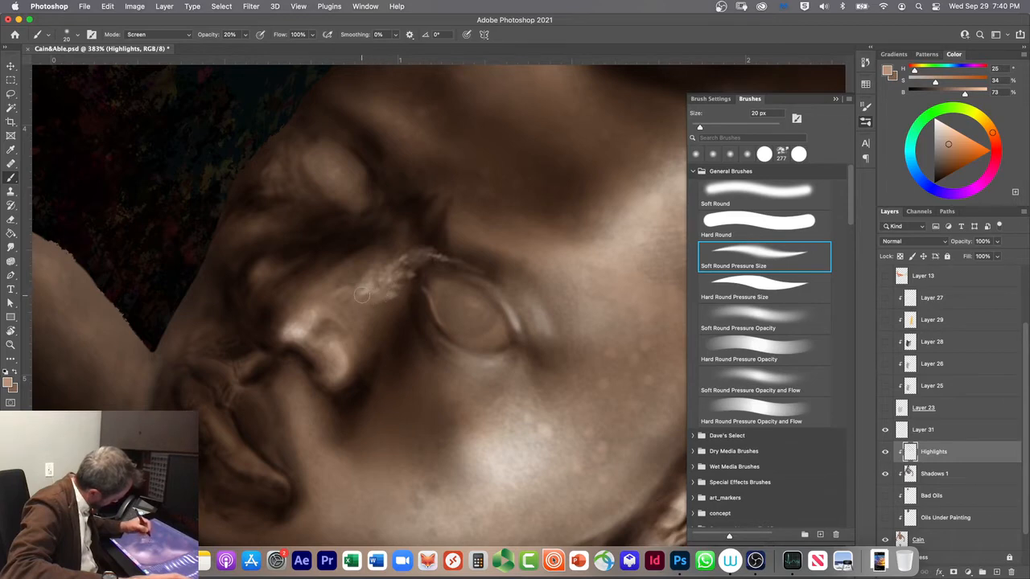
mouse_move(393, 280)
mouse_down()
mouse_move(404, 279)
mouse_move(390, 269)
mouse_move(401, 267)
mouse_up()
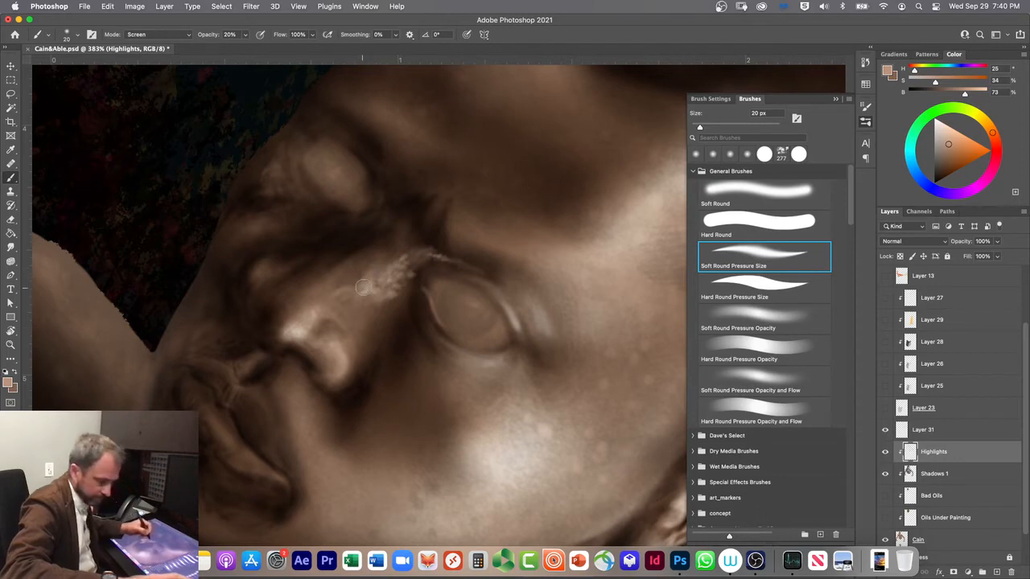
Step: Thin the nose-bridge highlight in Clear mode and extend it towards the nose tip in Screen mode at 20% and 30% opacity
key(grave)
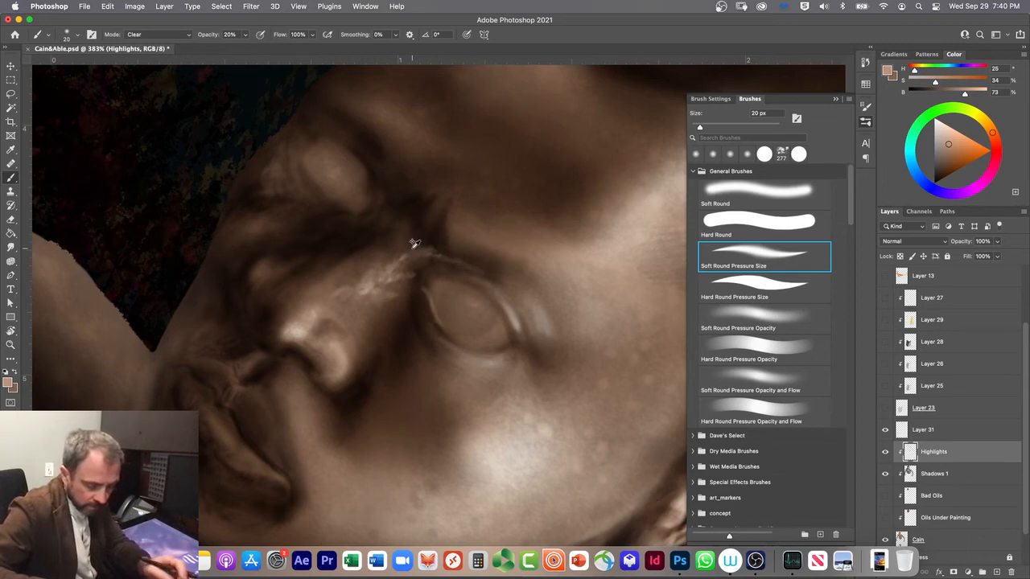
key(alt+shift+s)
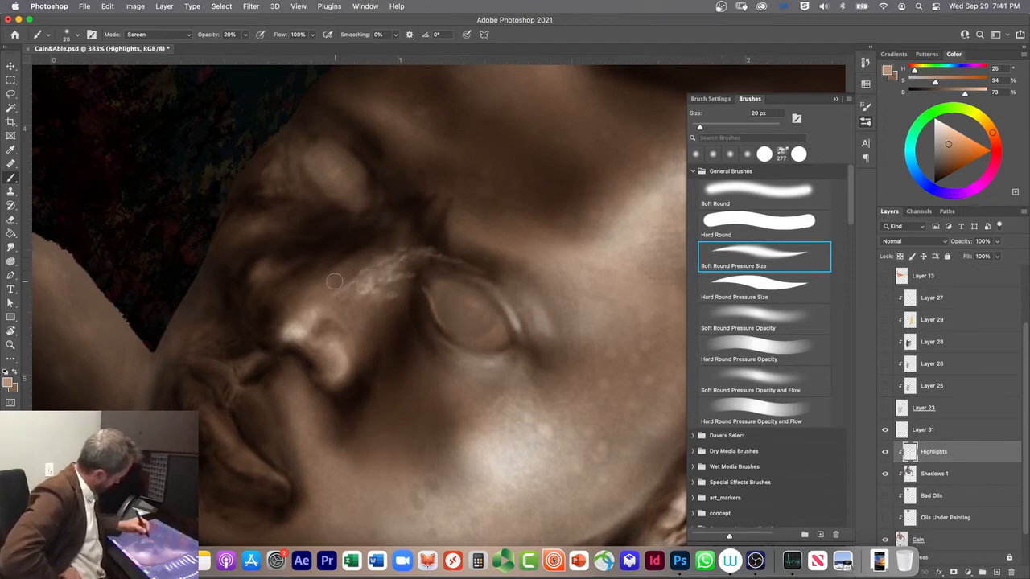
key(3)
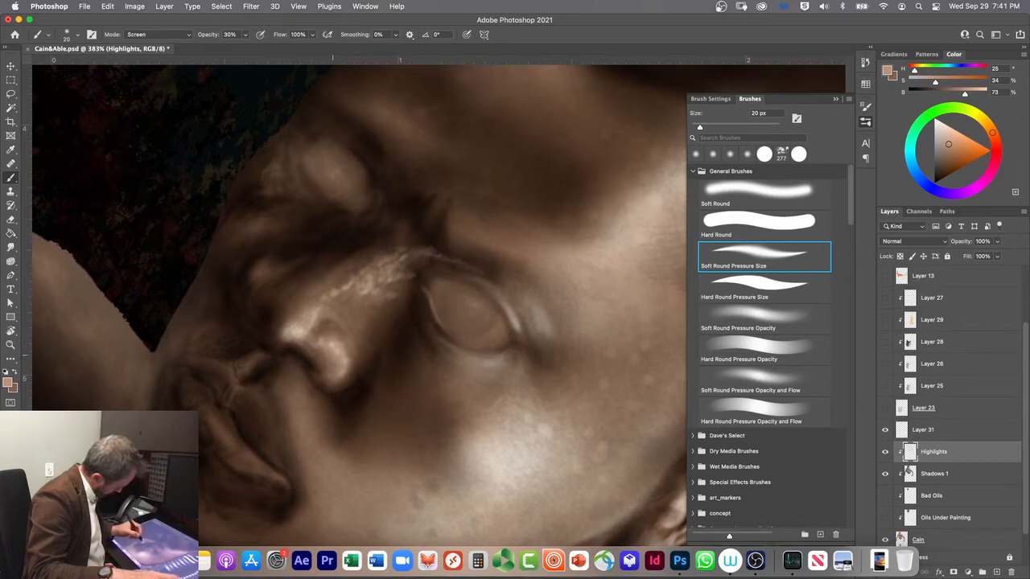
Step: Brighten the nostril and nose-tip highlights at 30% opacity, and undo the last two strokes
drag(330, 385, 350, 360)
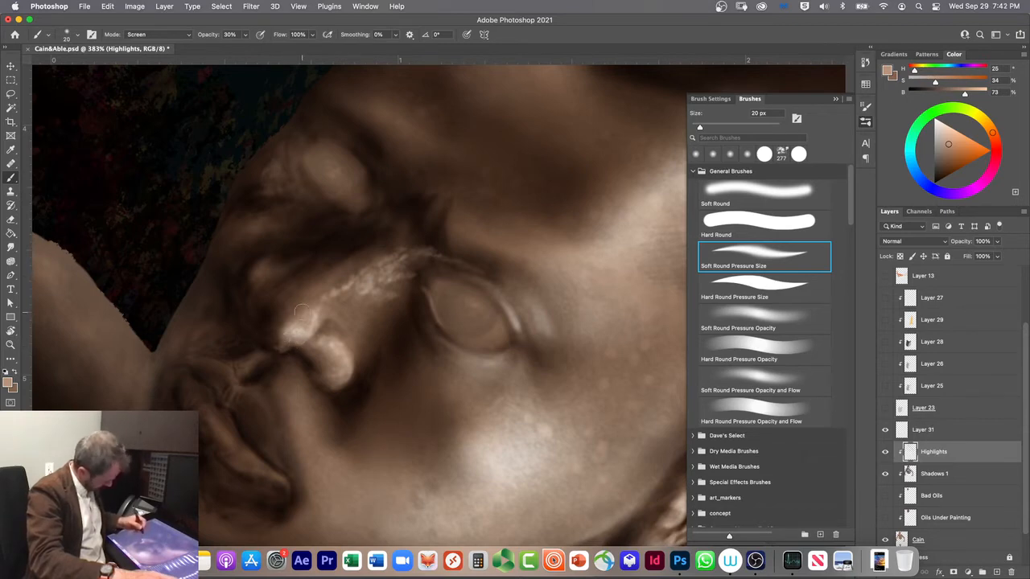
key(super+z)
key(super+z)
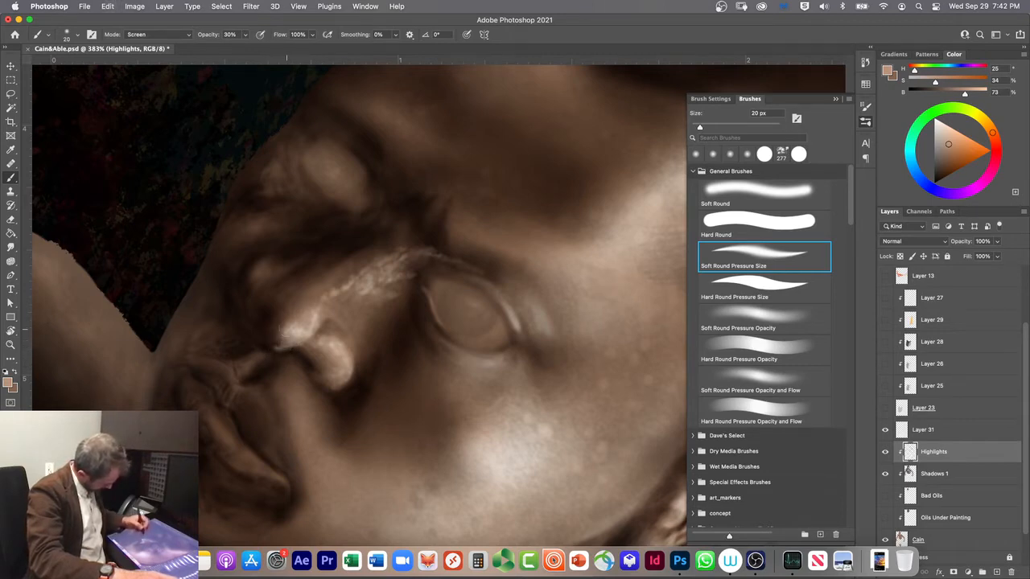
Step: Undo the last nose-tip strokes and repaint the highlight along the tip's lower edge at 20 px and 30% opacity
key(super+z)
key(super+z)
key(super+z)
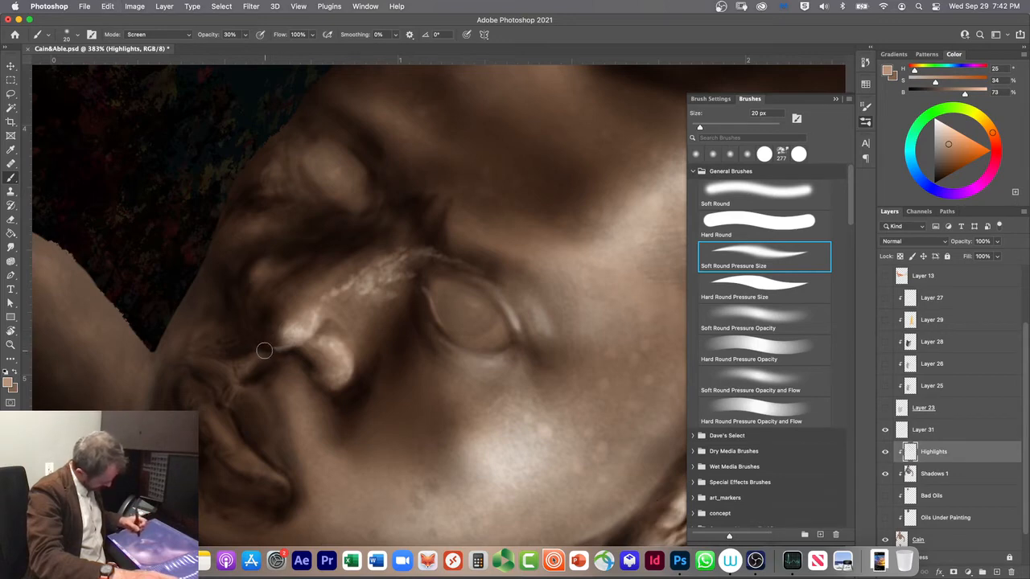
key(super+z)
drag(275, 347, 293, 330)
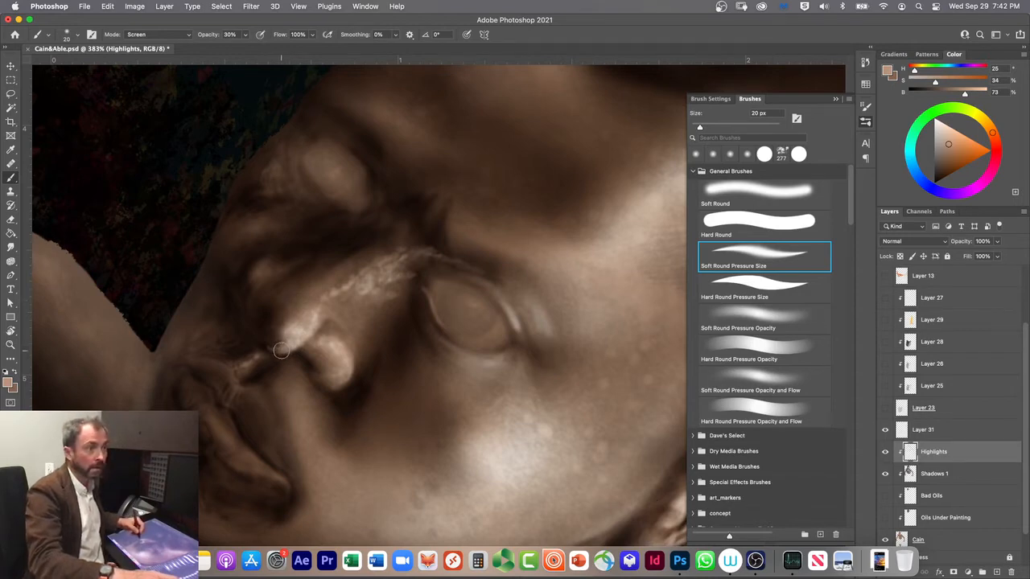
drag(276, 335, 280, 347)
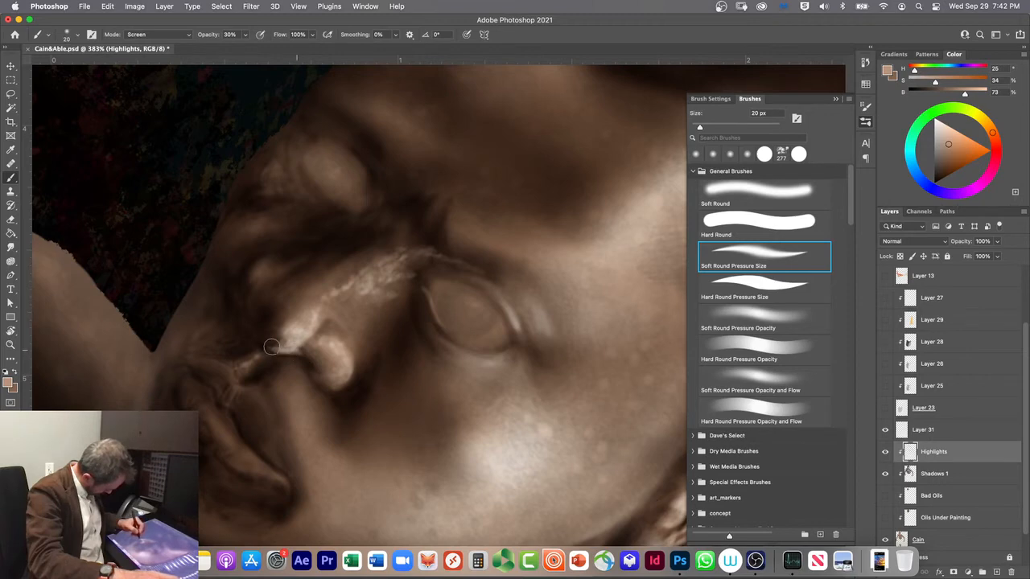
Step: Reduce the brush to 5 px and paint a thin rim highlight along the underside of the nose tip and nostril
key([)
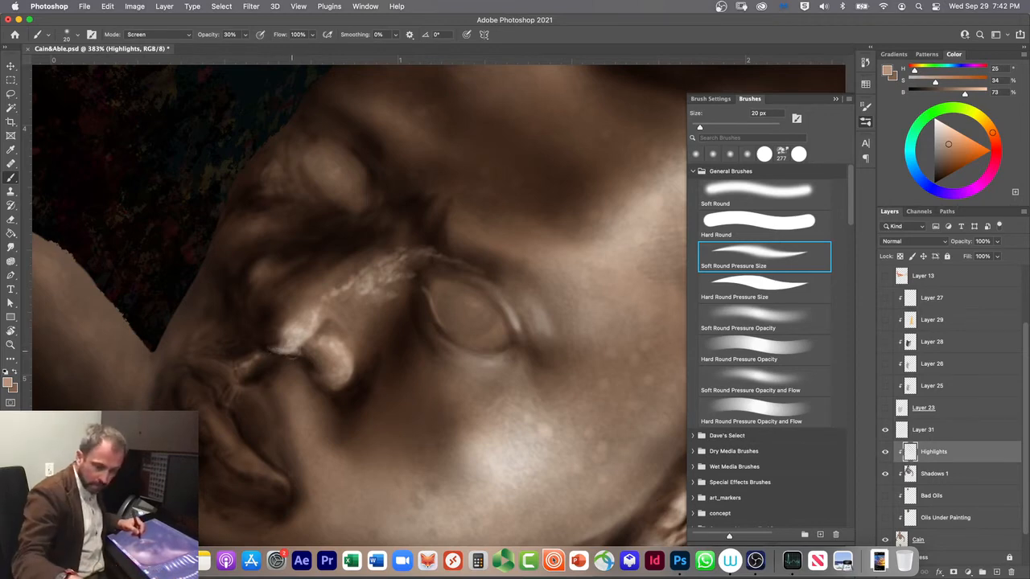
key(bracketleft)
key(bracketleft)
key(bracketleft)
key(bracketleft)
key(bracketleft)
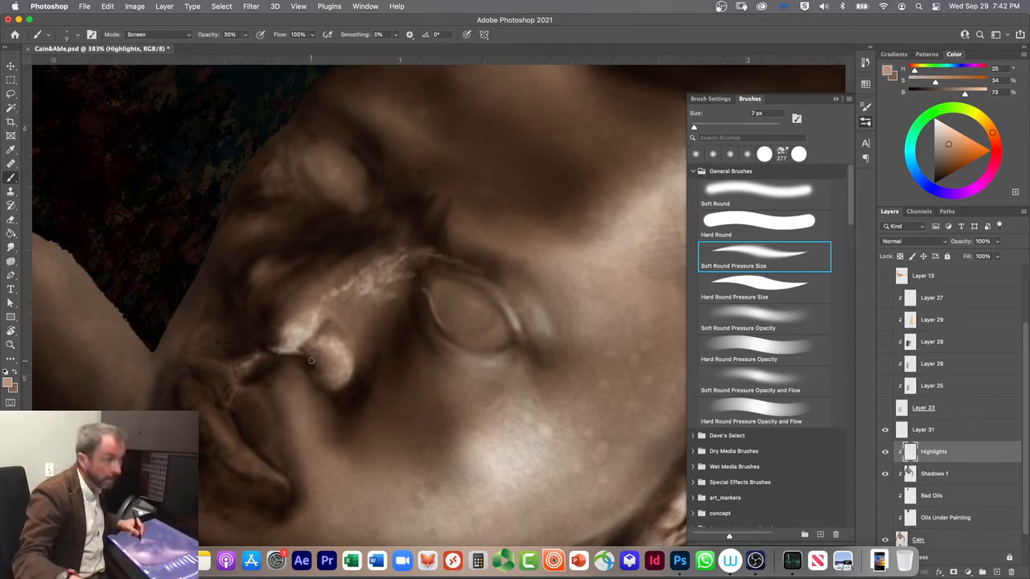
key(bracketleft)
key(bracketleft)
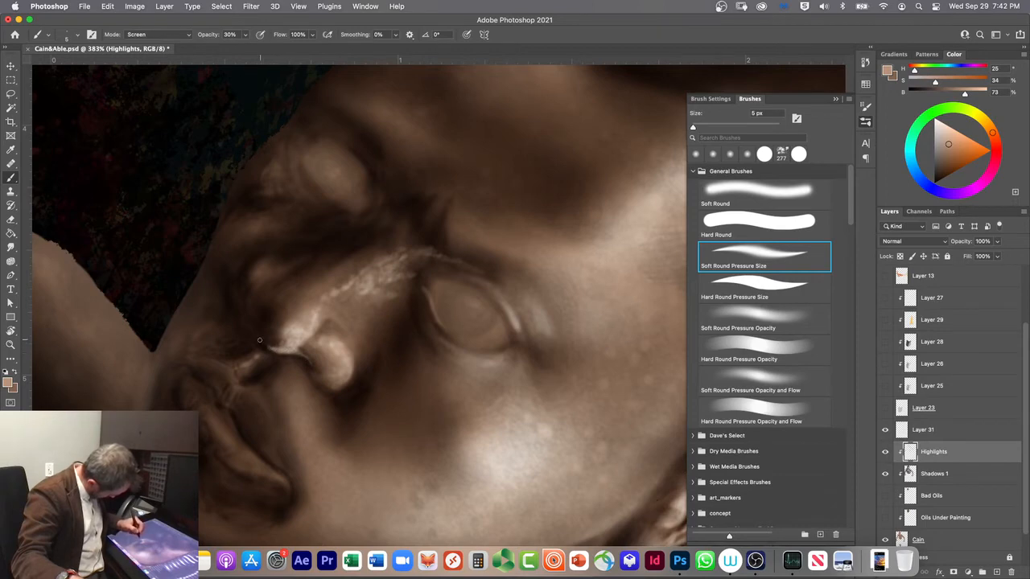
drag(265, 346, 258, 337)
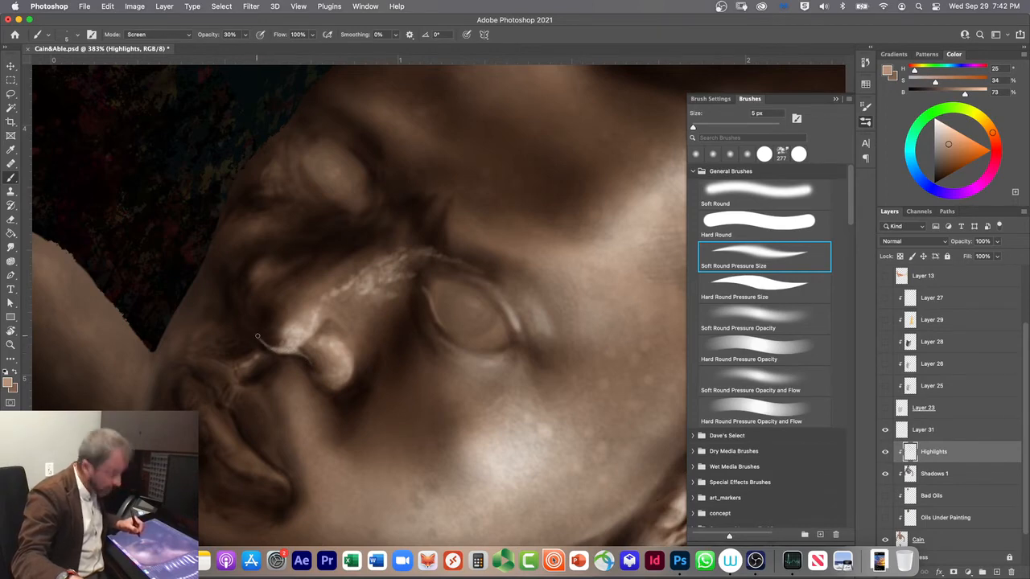
drag(259, 338, 276, 352)
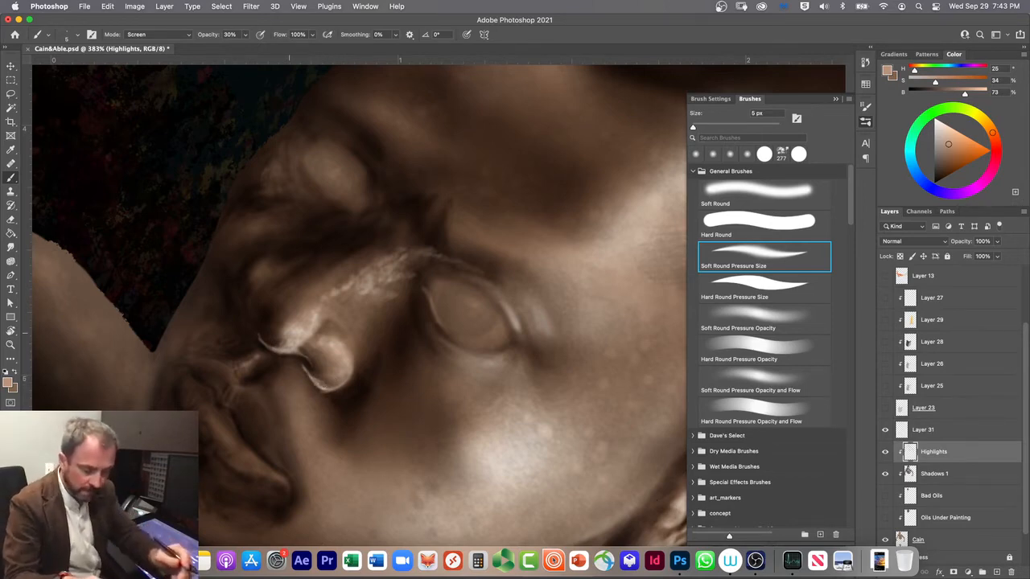
Step: Soften the nose-tip and nostril rim highlights in Clear mode, enlarging the brush to 35 px and lowering the opacity to 10%
key(shift+alt+r)
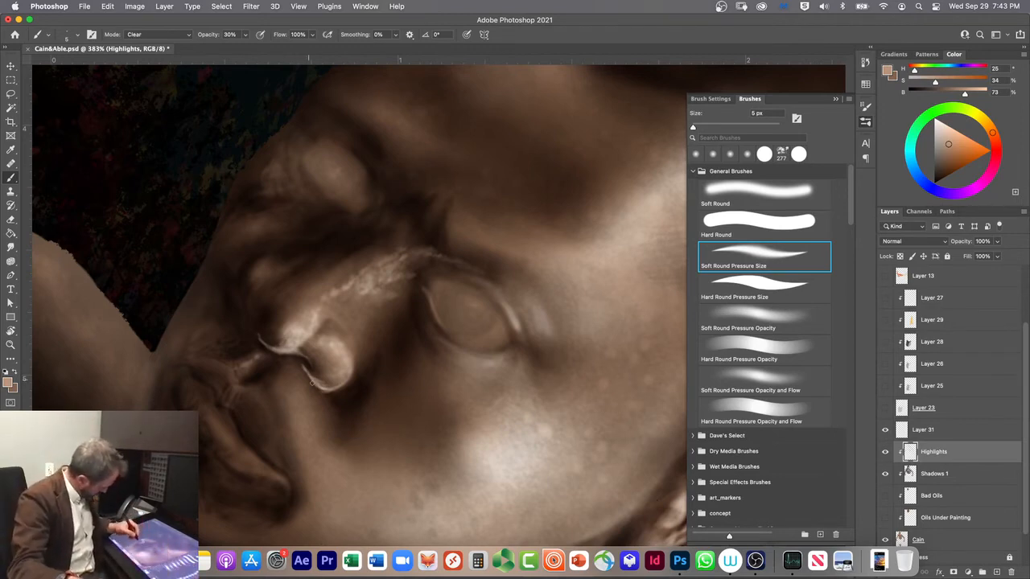
key(])
key(])
key(])
key(])
key(])
key(])
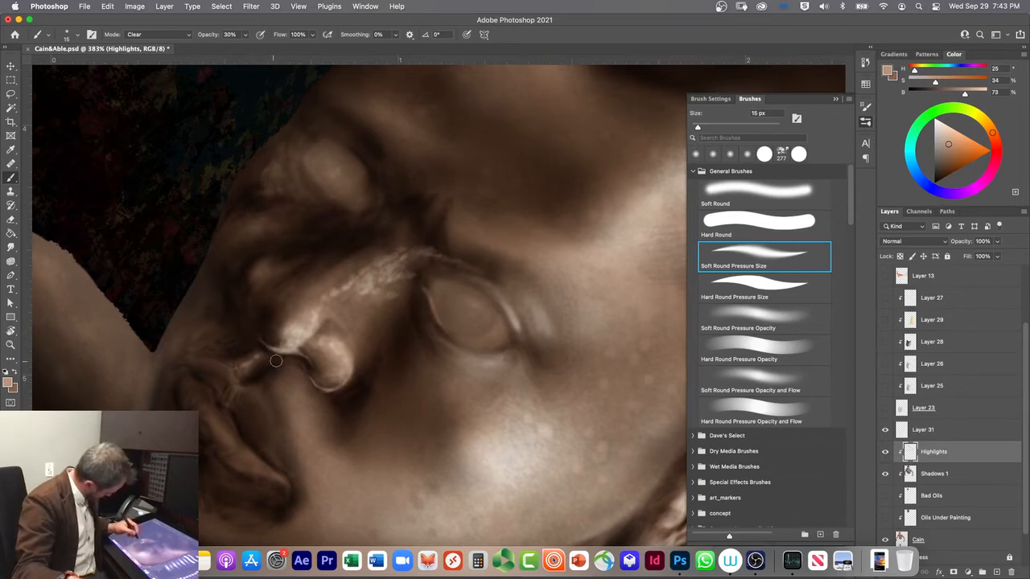
key(bracketright)
key(bracketright)
key(1)
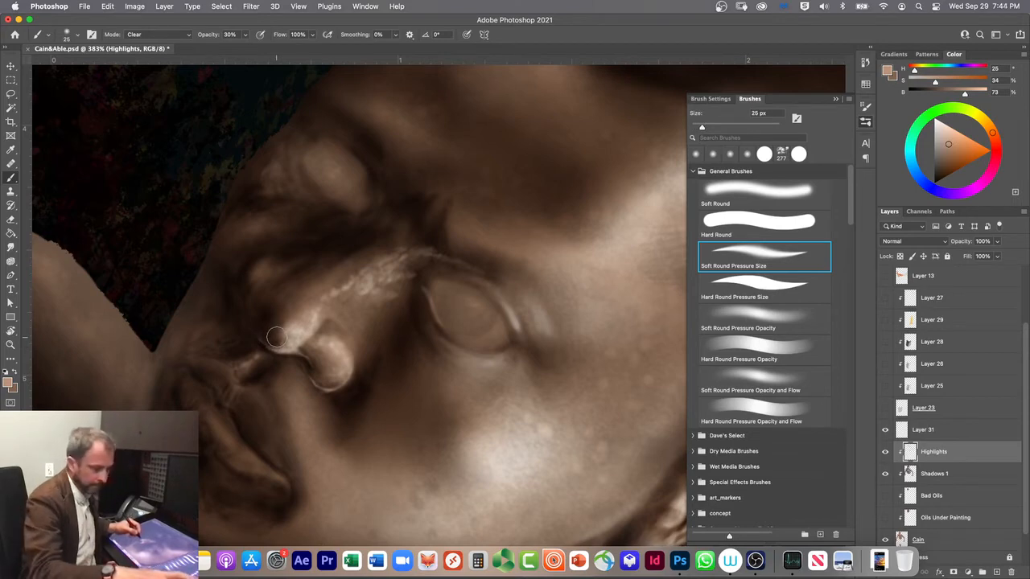
key(bracketright)
key(bracketright)
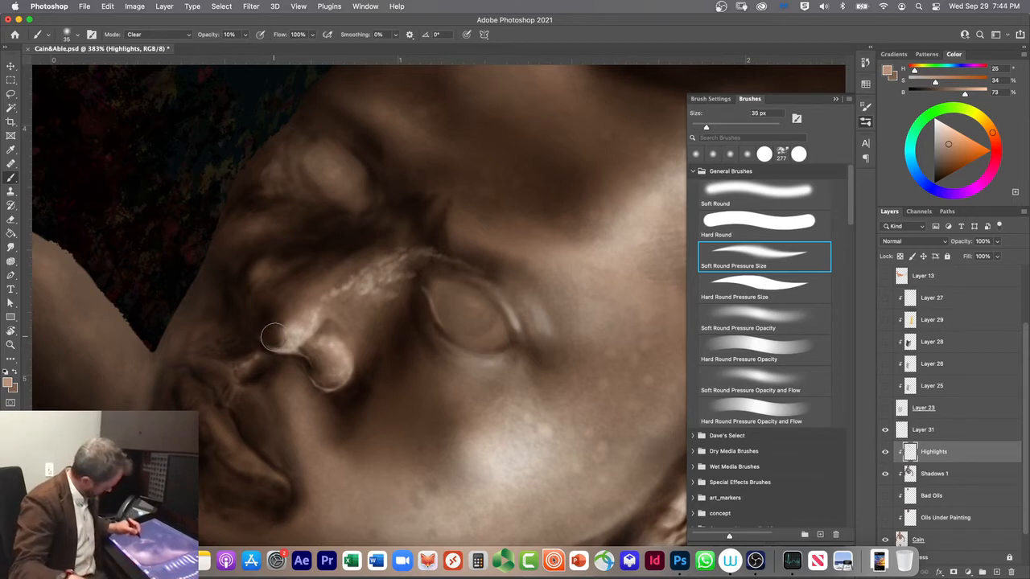
mouse_move(286, 332)
mouse_down()
mouse_move(288, 319)
mouse_move(262, 340)
mouse_up()
drag(308, 383, 330, 364)
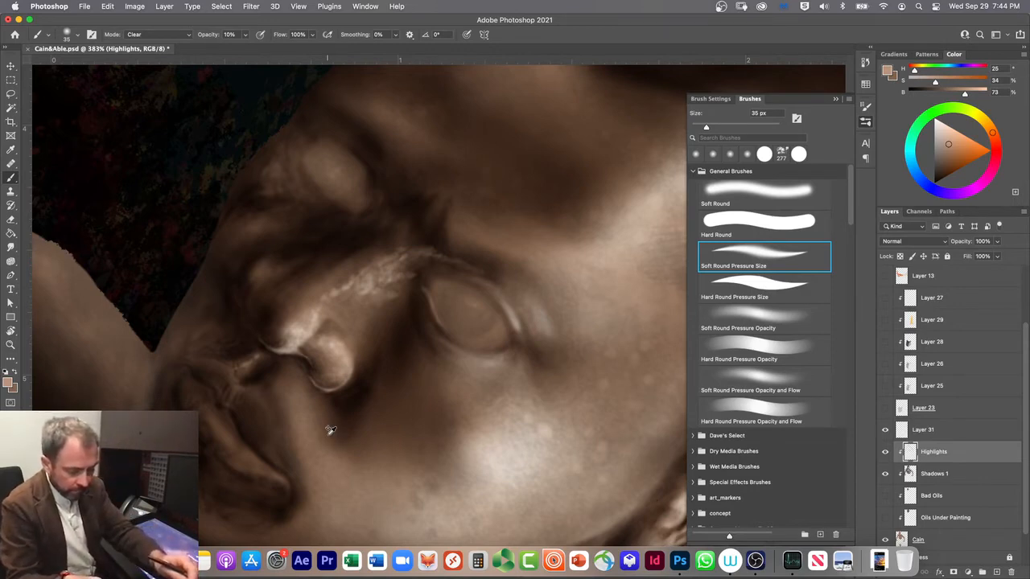
Step: Paint Screen-mode highlight strokes at 30% opacity down the side of the nose, varying the brush size between 35, 15, 25 and 30 px
key(shift+alt+s)
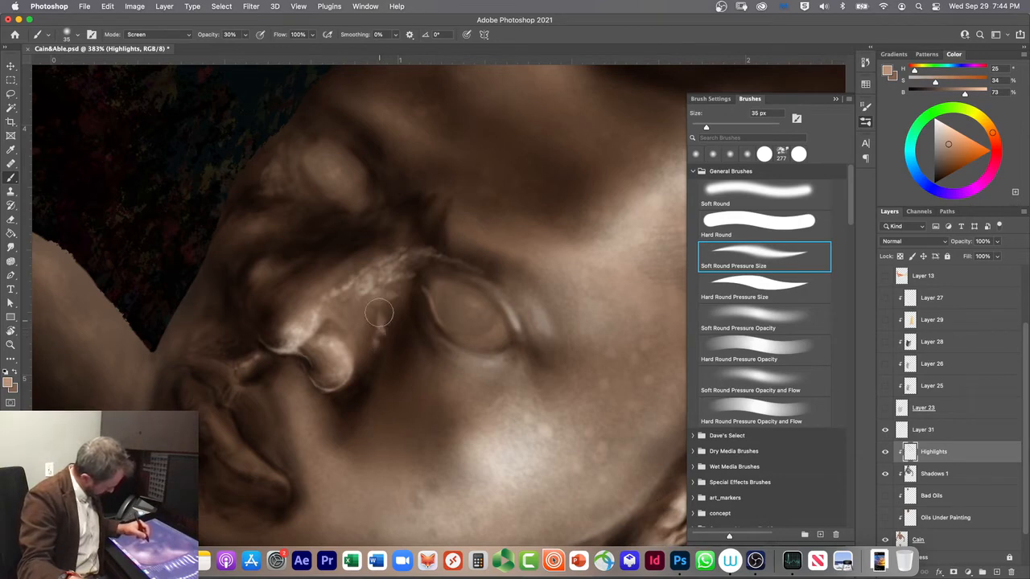
drag(393, 305, 382, 333)
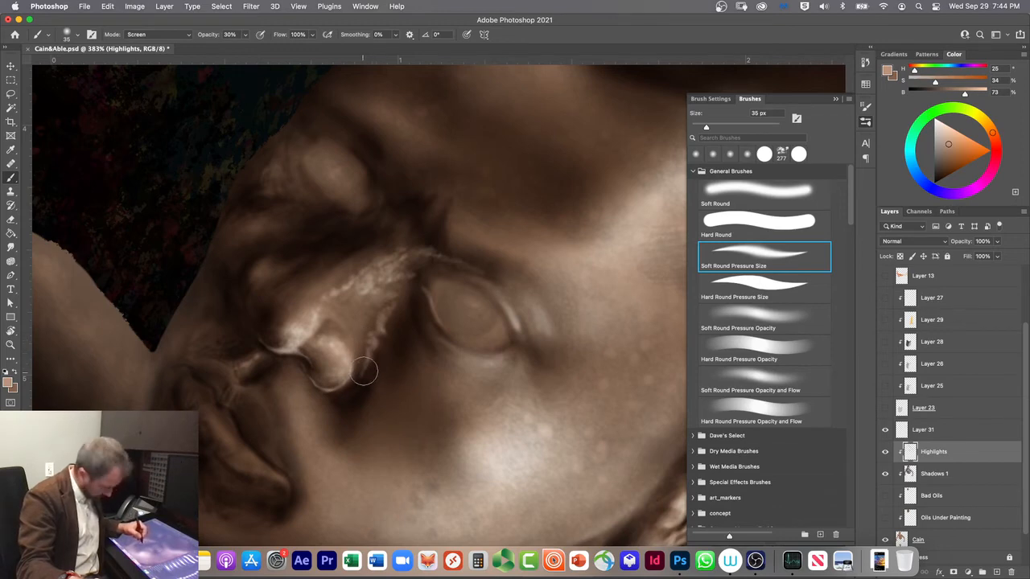
key(bracketleft)
key(bracketleft)
key(bracketleft)
key(bracketleft)
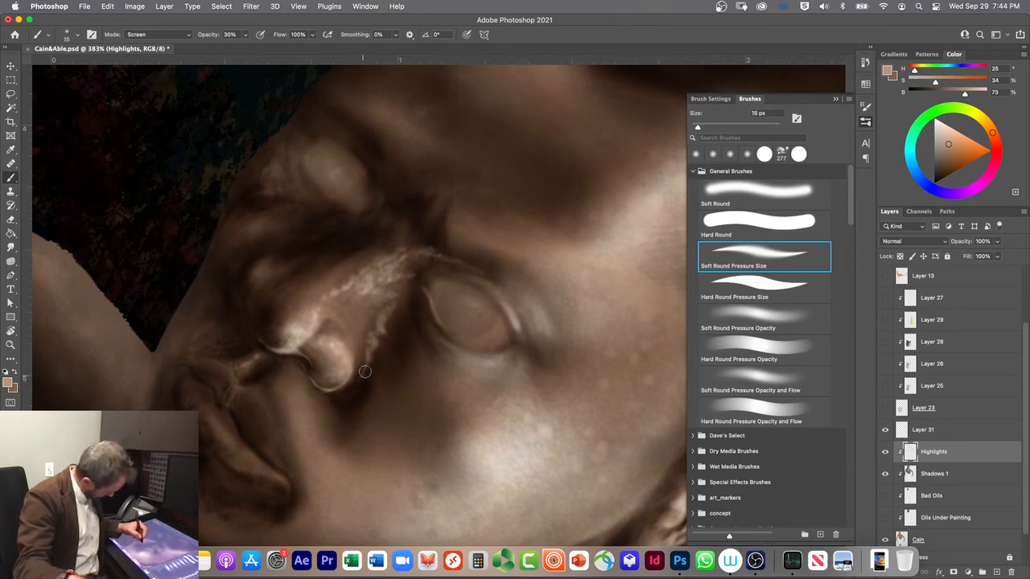
key(bracketright)
key(bracketright)
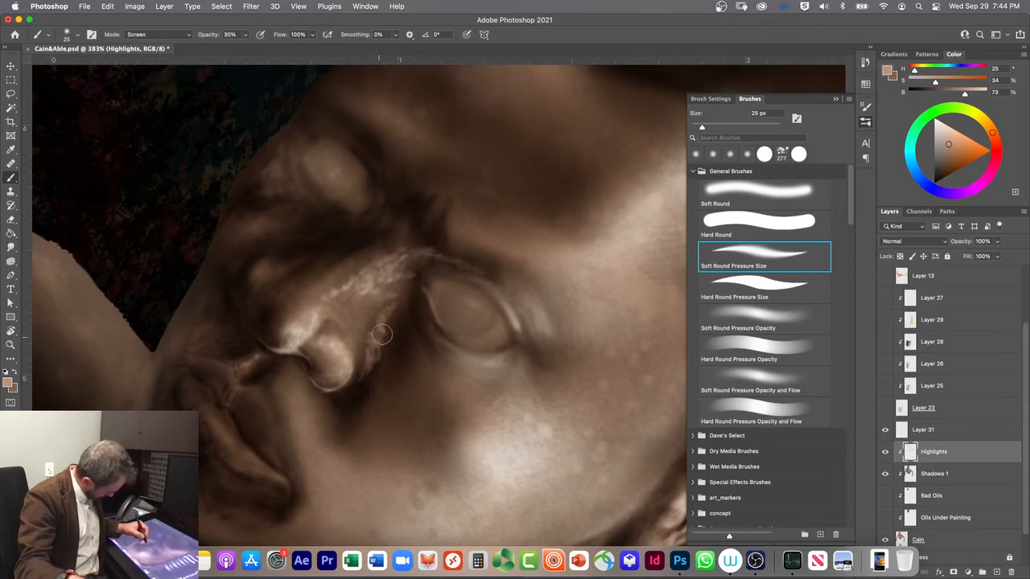
key(bracketright)
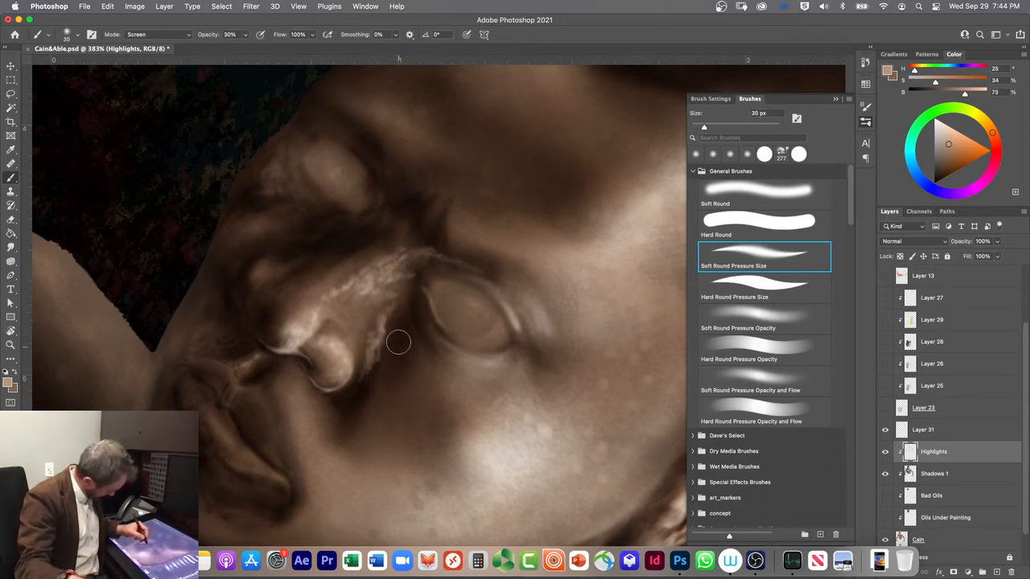
drag(399, 343, 396, 315)
Step: Fill in the highlight on the side of the nose above the nostril with the Soft Round brush at 30 px
key(comma)
key(comma)
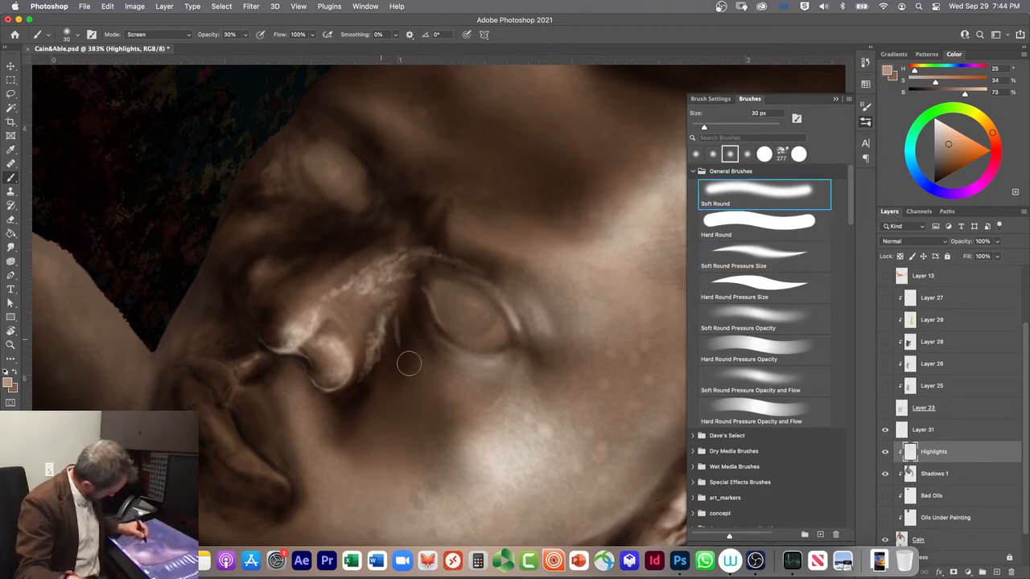
mouse_move(396, 302)
mouse_down()
mouse_move(399, 344)
mouse_move(390, 330)
mouse_move(386, 343)
mouse_move(391, 306)
mouse_move(380, 329)
mouse_move(371, 335)
mouse_move(372, 309)
mouse_move(362, 330)
mouse_move(371, 295)
mouse_up()
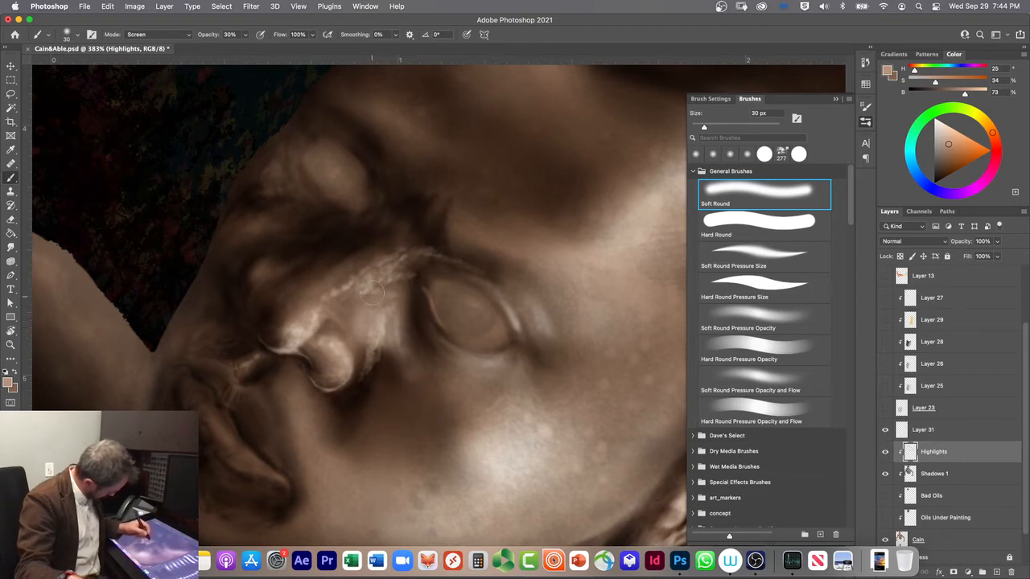
mouse_move(365, 341)
mouse_down()
mouse_move(357, 296)
mouse_move(375, 306)
mouse_move(383, 289)
mouse_move(354, 309)
mouse_up()
drag(366, 349, 367, 352)
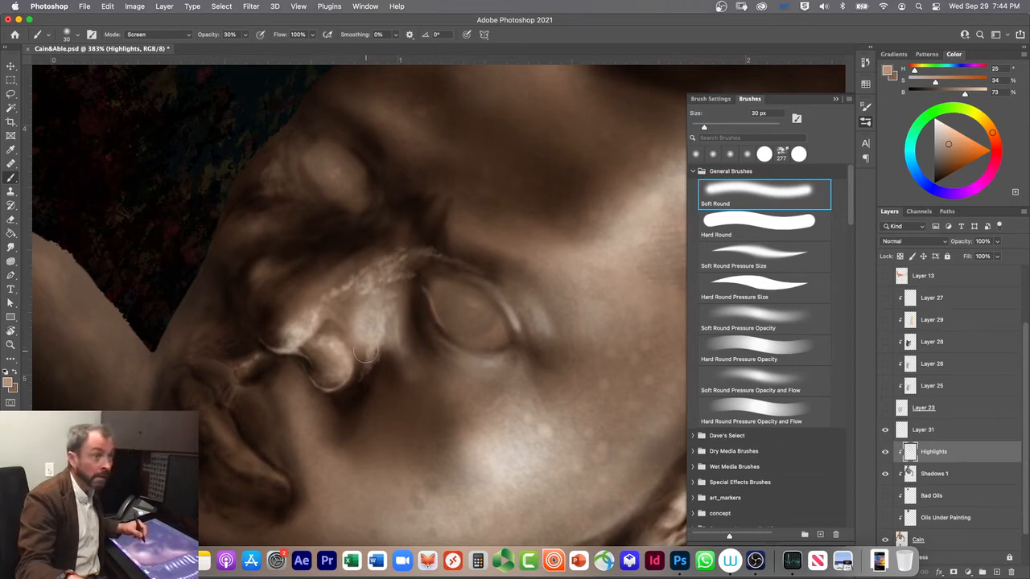
Step: Add fine highlight texture to the side of the nose with Soft Round Pressure Size at 9 px, and switch to Hard Round Pressure Size
click(717, 249)
key(bracketleft)
key(bracketleft)
key(bracketleft)
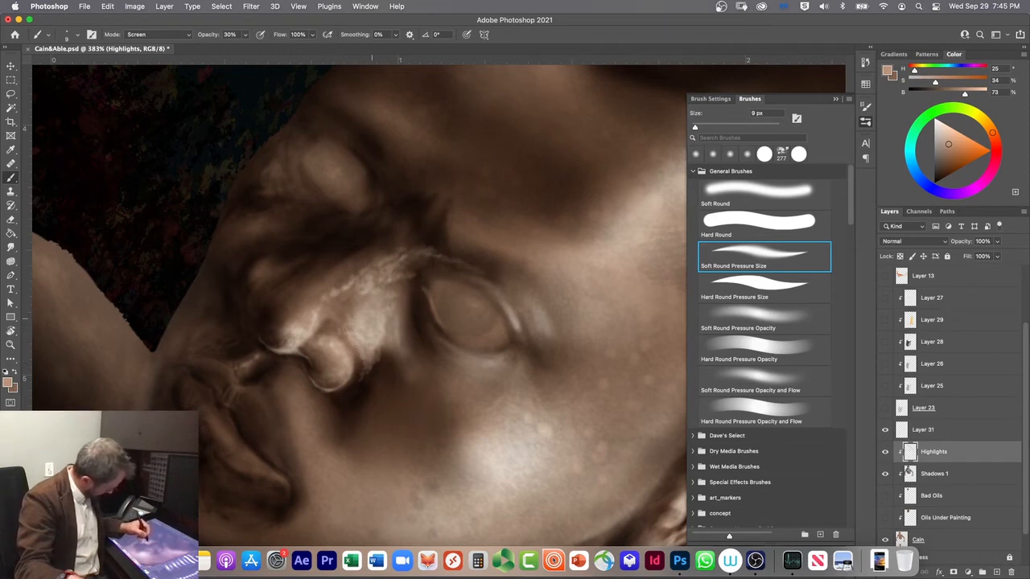
click(747, 284)
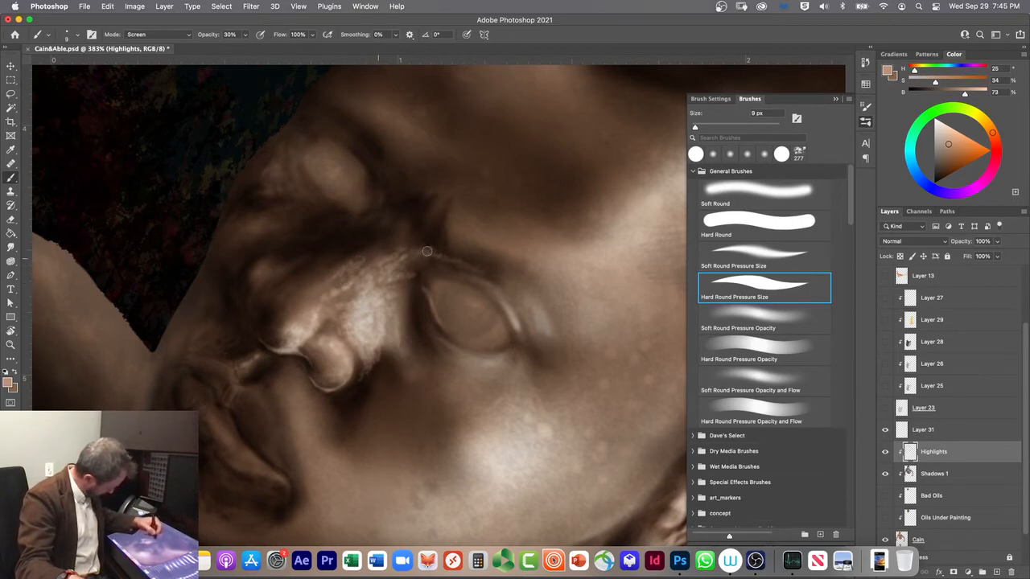
Step: Build up the nose-bridge and side-of-nose highlights with short 9 px Soft Round strokes in Screen mode at 30% opacity
click(730, 195)
mouse_move(343, 276)
mouse_down()
mouse_move(392, 248)
mouse_move(349, 280)
mouse_move(348, 267)
mouse_move(346, 279)
mouse_up()
drag(352, 274, 401, 247)
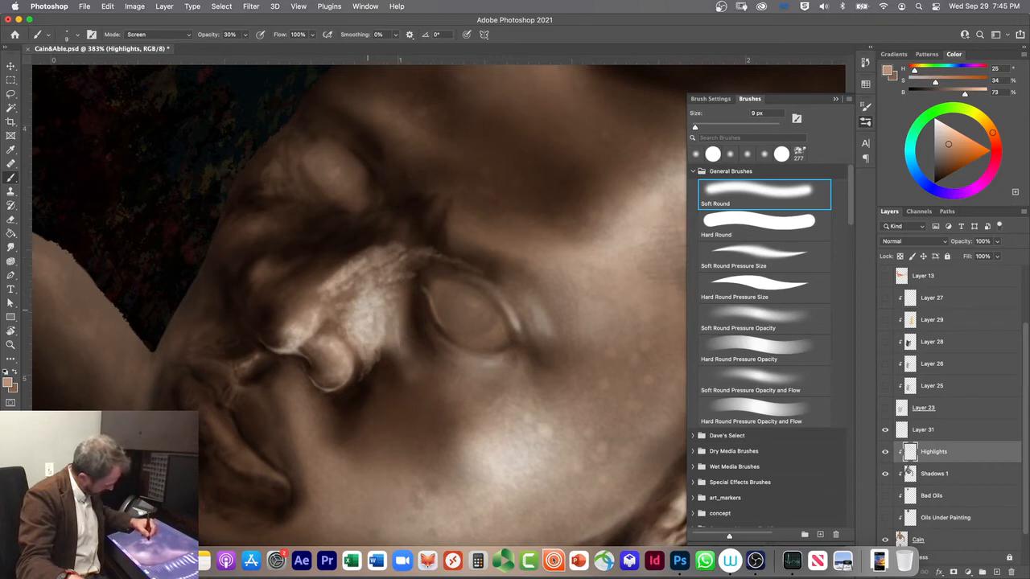
drag(387, 283, 404, 259)
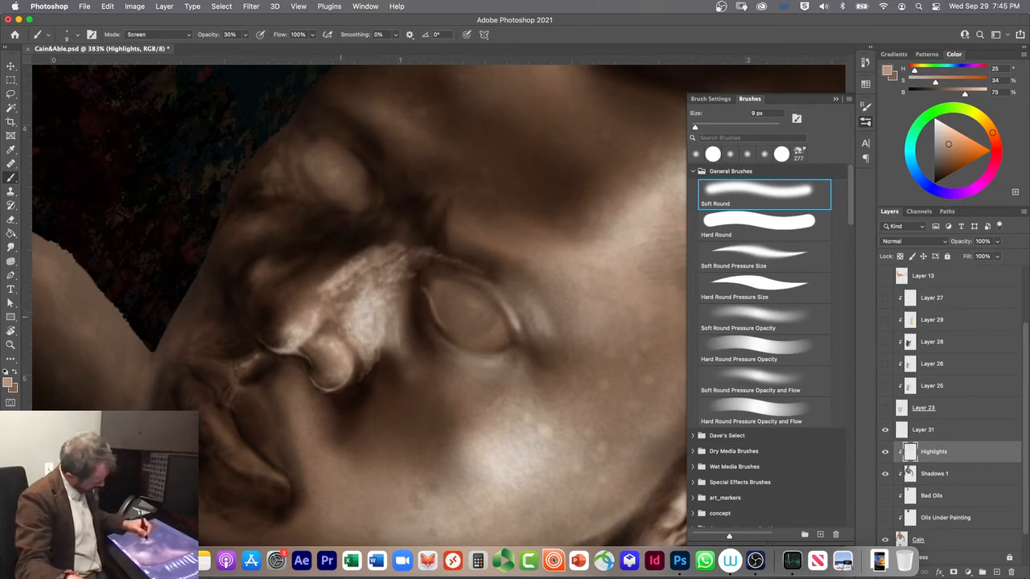
drag(348, 299, 357, 286)
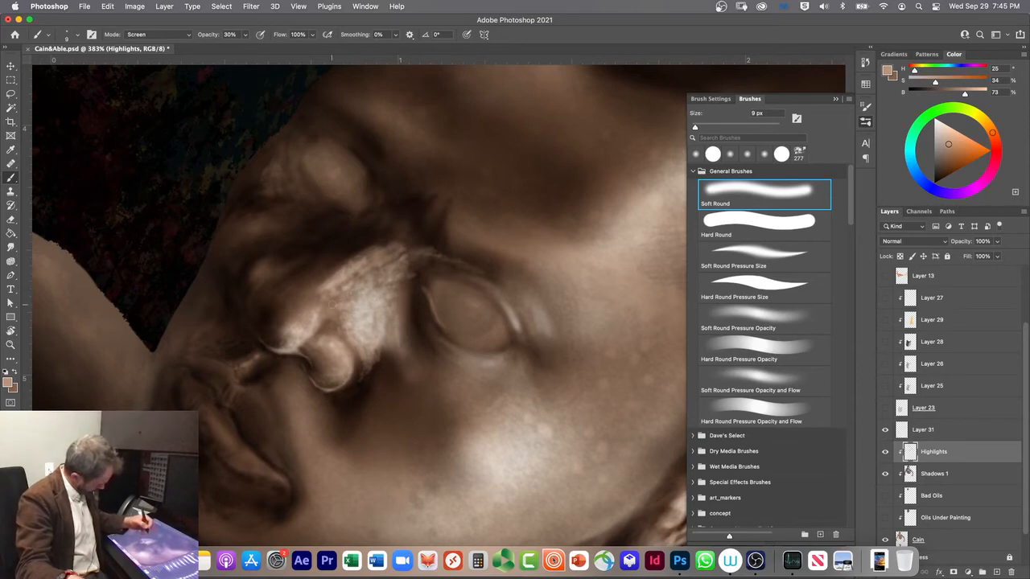
drag(334, 307, 344, 294)
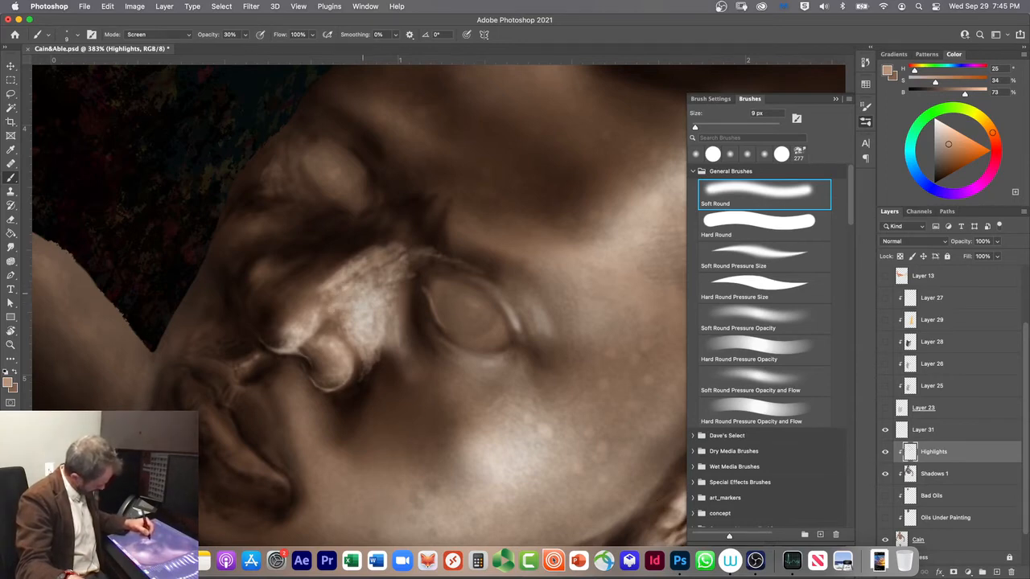
mouse_move(390, 322)
mouse_down()
mouse_move(392, 334)
mouse_move(405, 331)
mouse_up()
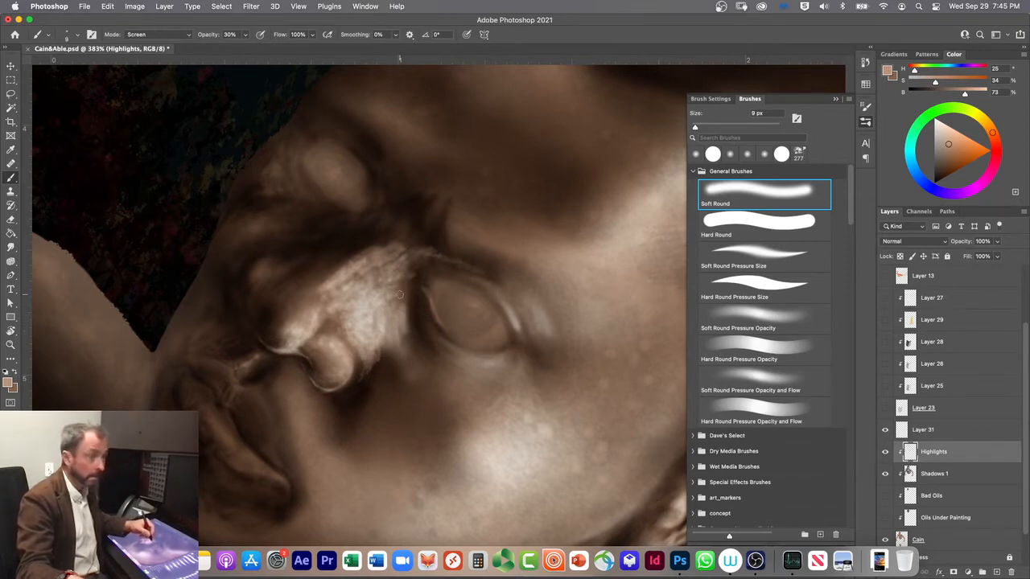
drag(403, 290, 400, 304)
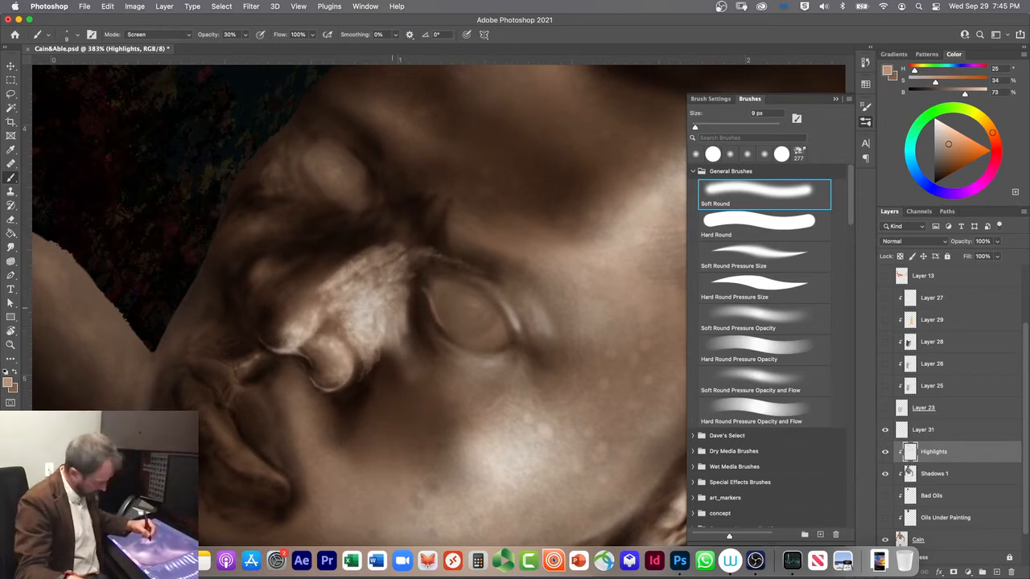
Step: Soften the nose highlight's edge beside the eye in Clear mode at 10% opacity and 25 px, ending on the Soft Round Pressure Size brush
key(shift+alt+r)
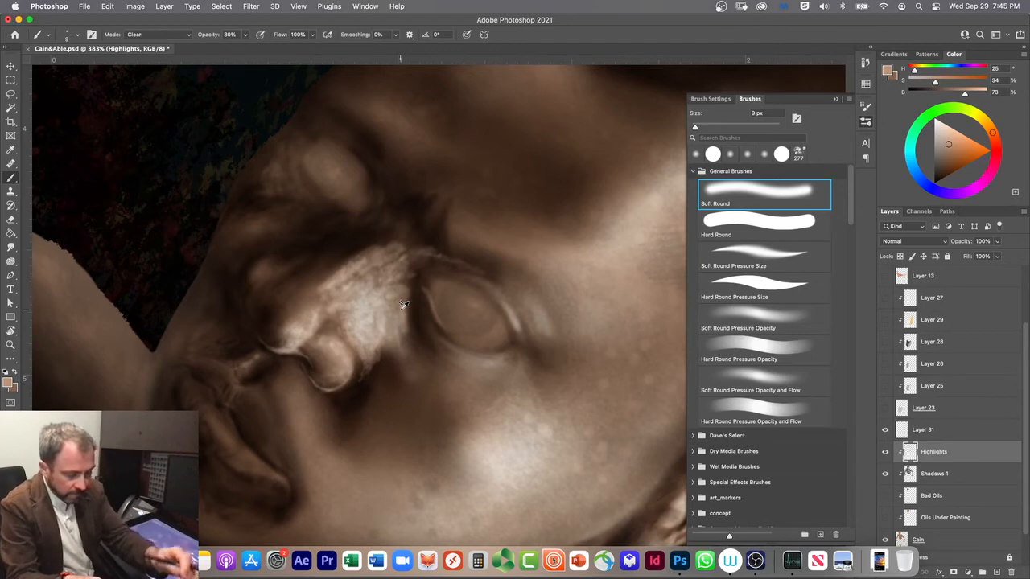
click(734, 284)
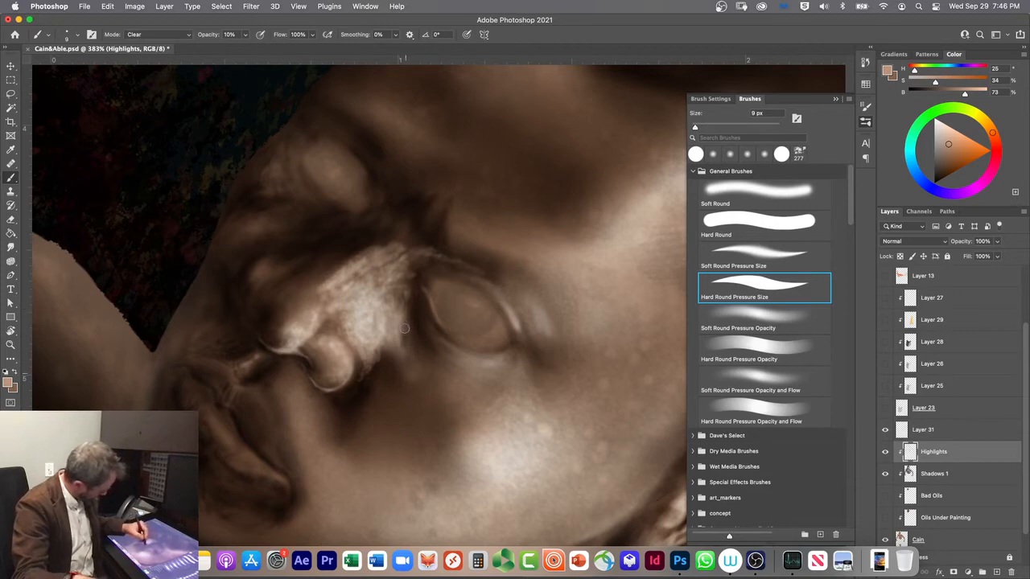
key(bracketright)
key(bracketright)
key(bracketright)
key(bracketright)
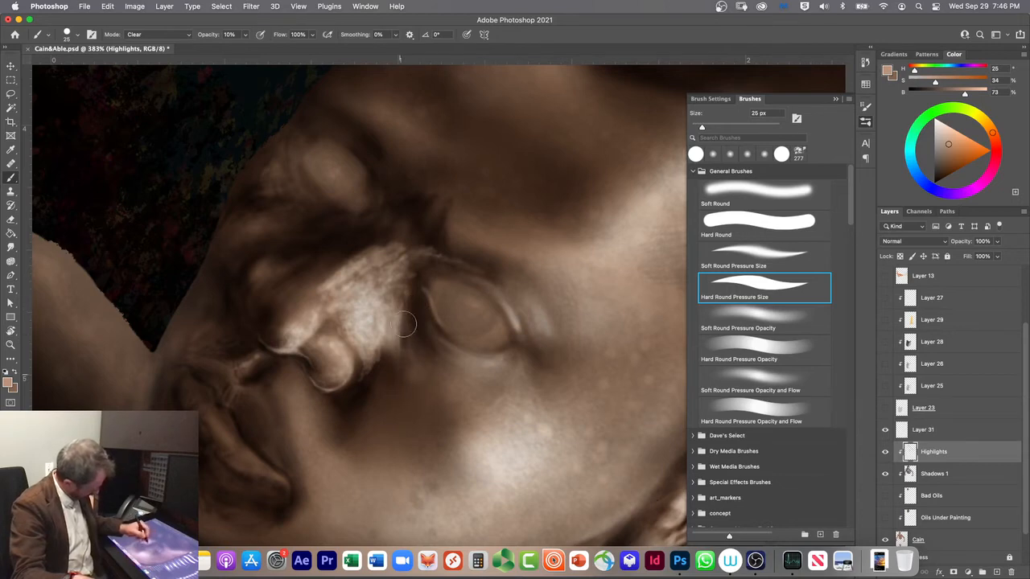
key(comma)
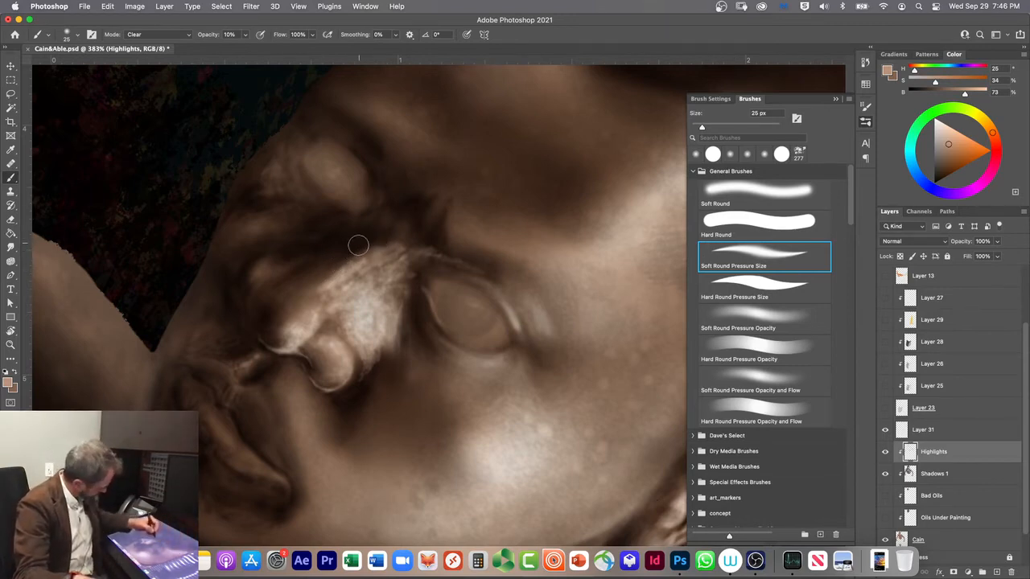
key(p)
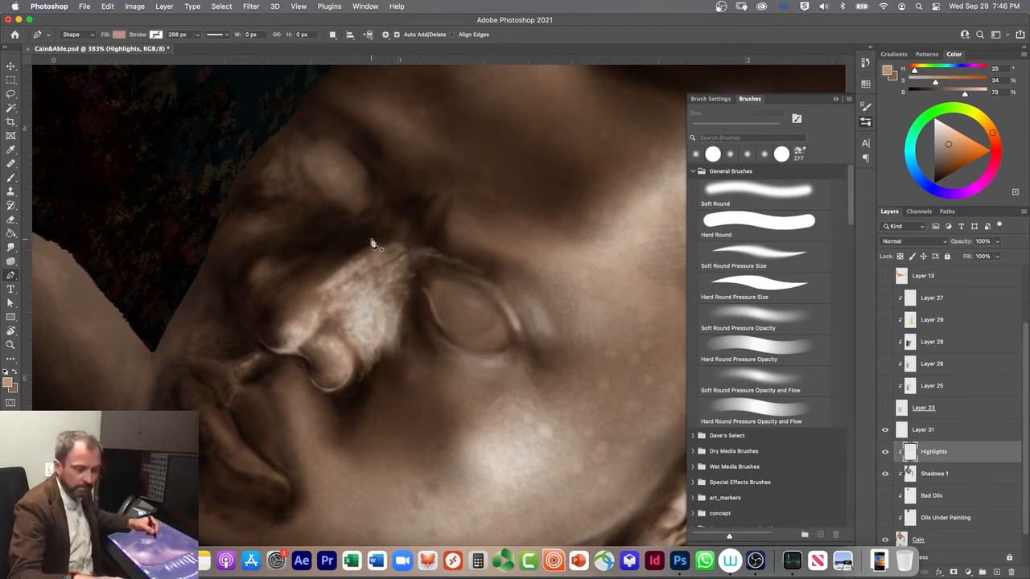
key(b)
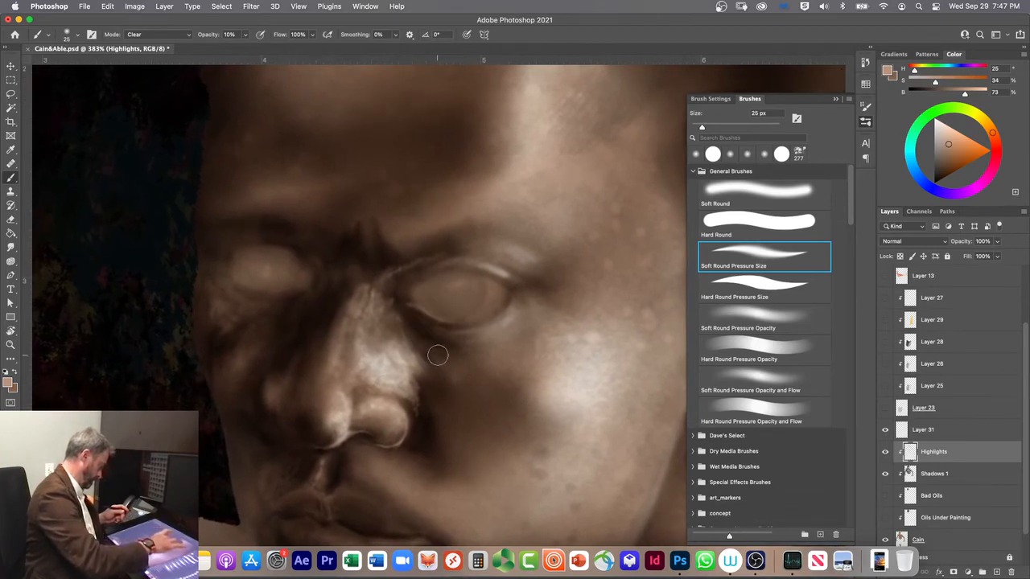
Step: Soften the highlight at the top of the nose bridge in Clear mode at 10% opacity with the 25 px brush
scroll(433, 391, down, 2)
scroll(433, 391, left, 2)
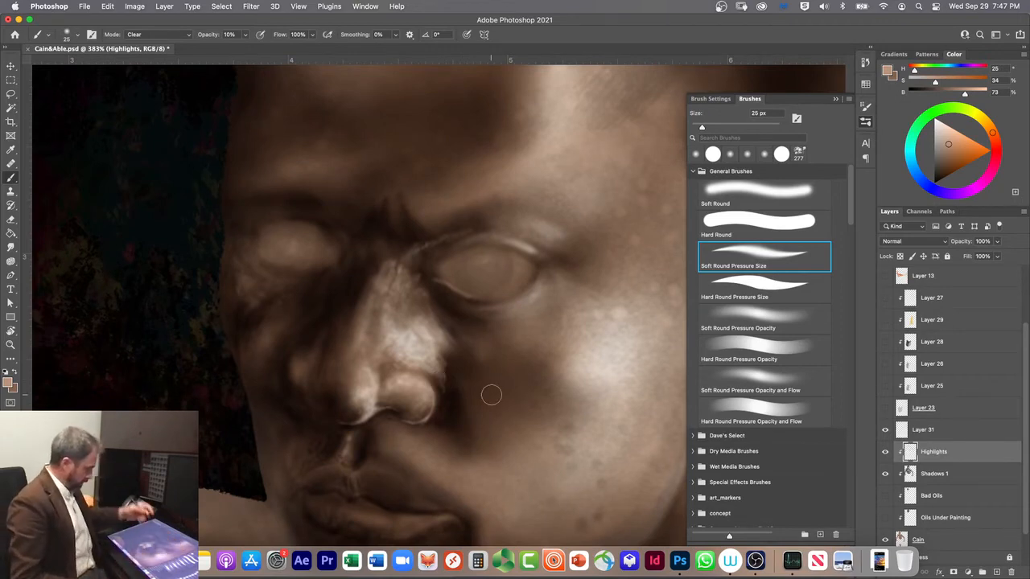
mouse_move(389, 252)
mouse_down()
mouse_move(385, 272)
mouse_move(389, 251)
mouse_move(382, 264)
mouse_up()
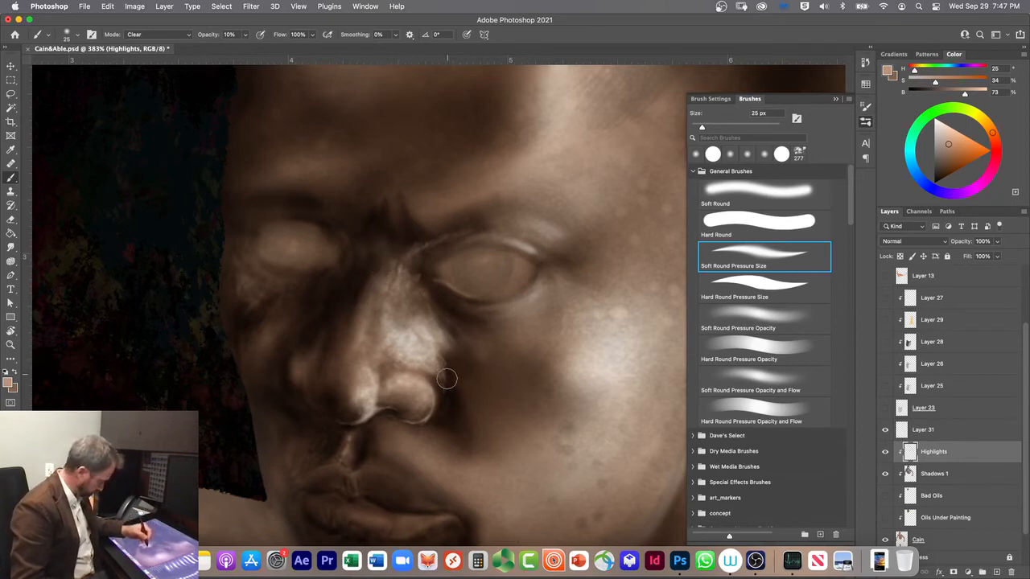
Step: Lightly erase along the shadowed side of the nose tip in Clear mode with Soft Round Pressure Size at 8 px
click(737, 285)
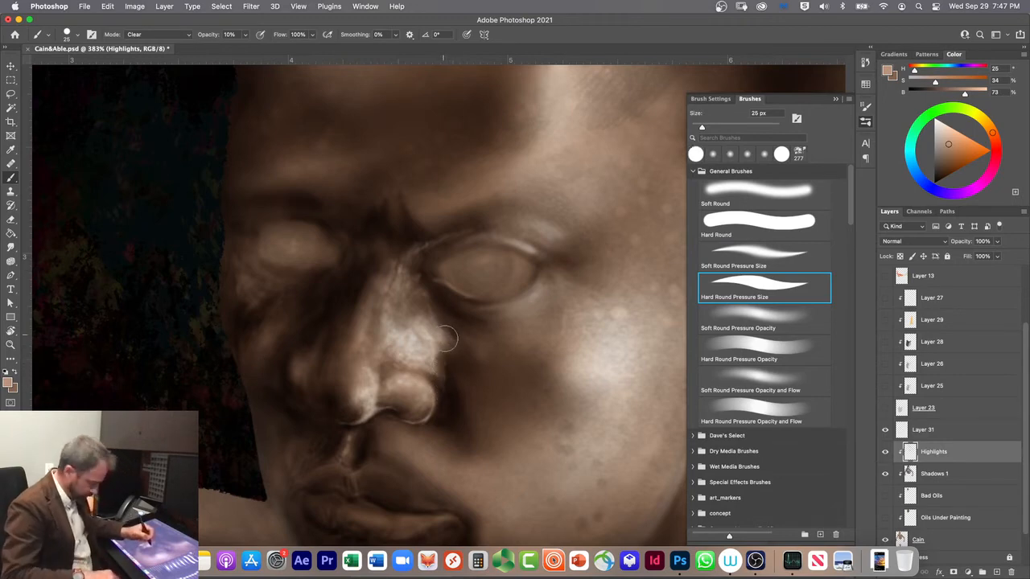
key(bracketleft)
key(bracketleft)
key(bracketleft)
key(bracketleft)
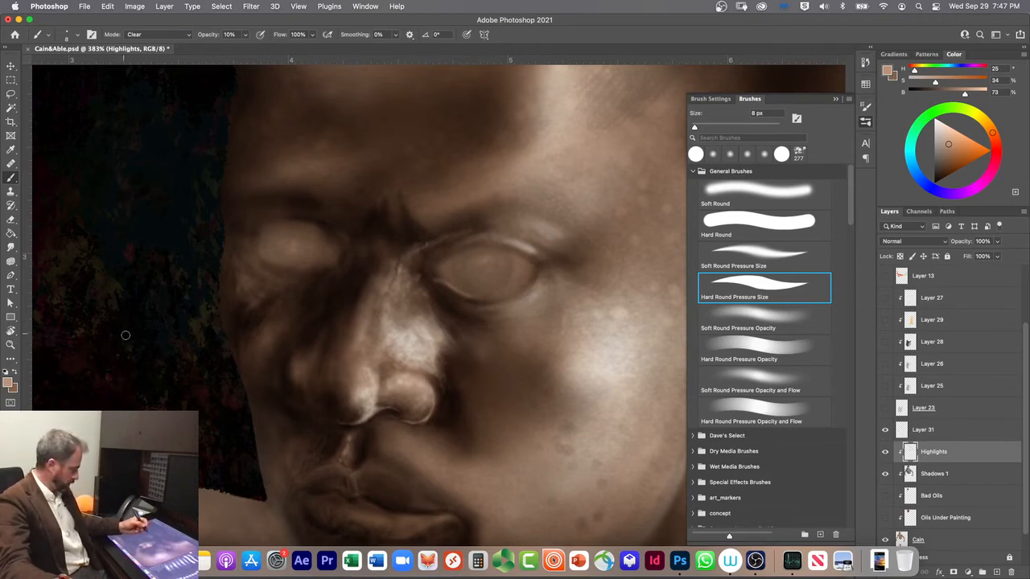
click(730, 255)
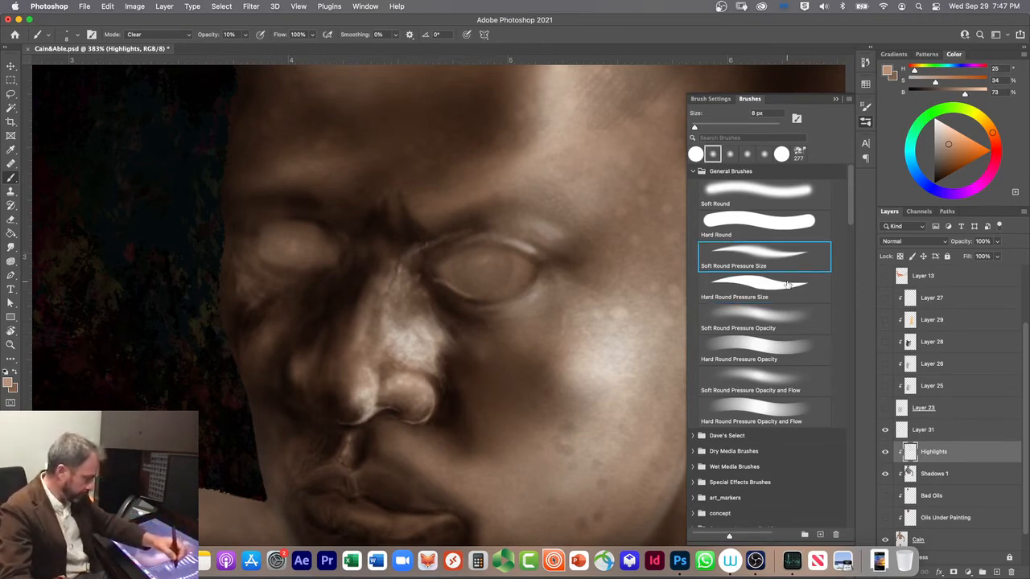
key(shift+alt+s)
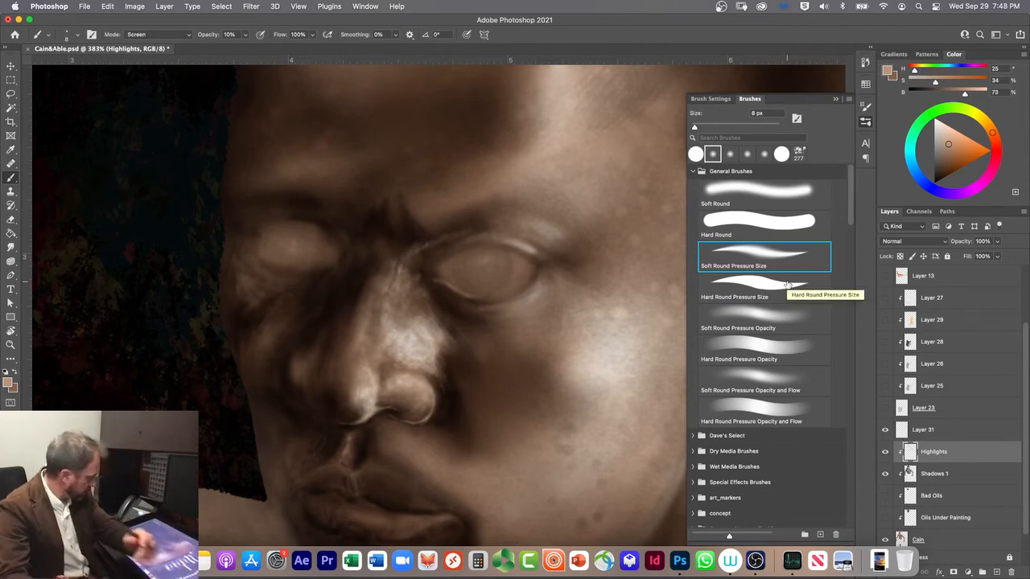
key(shift+alt+r)
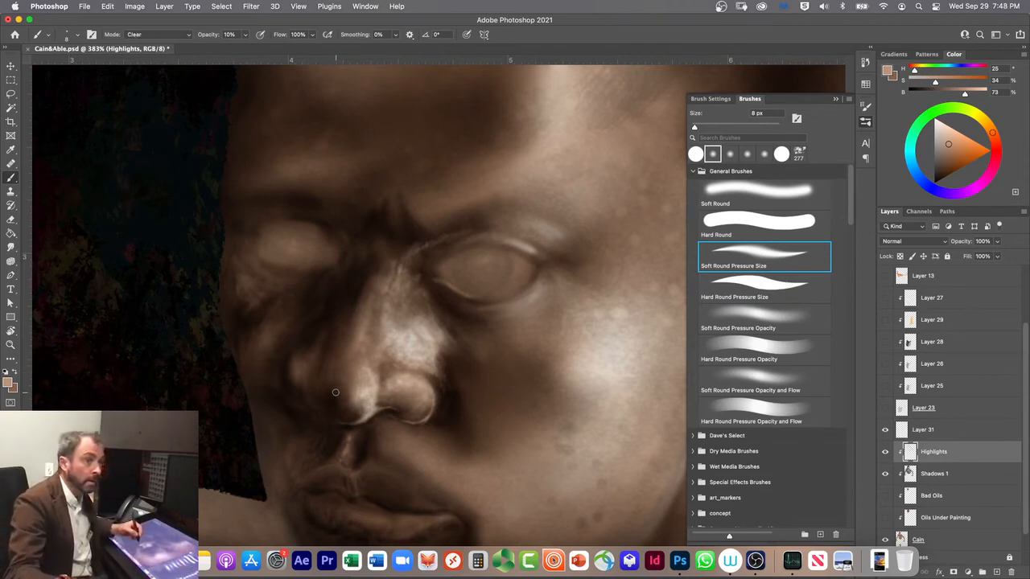
drag(336, 384, 336, 393)
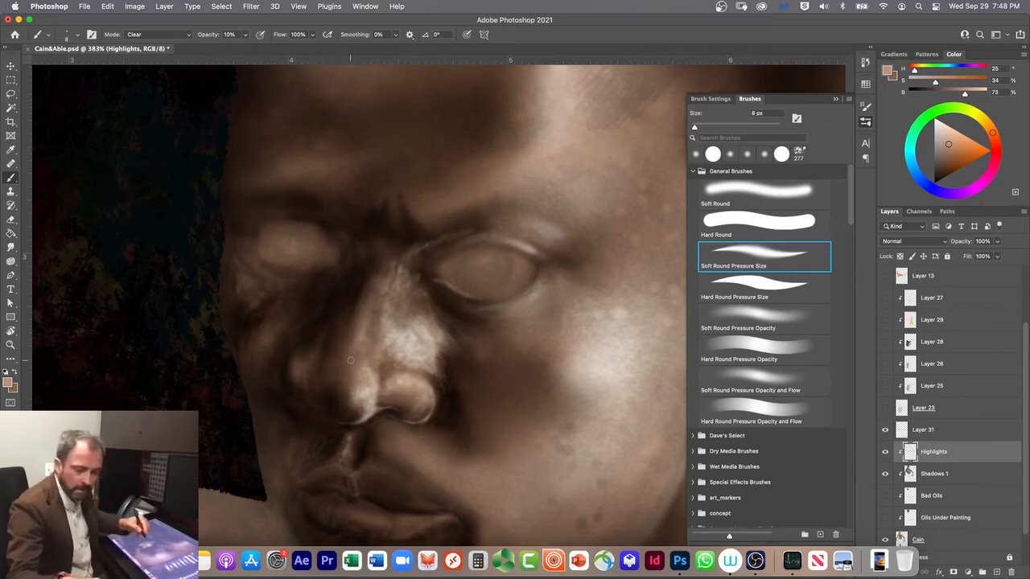
Step: Set the brush to Screen mode at 30% opacity and save Cain&Able.psd
key(shift+alt+s)
key(3)
key(super+s)
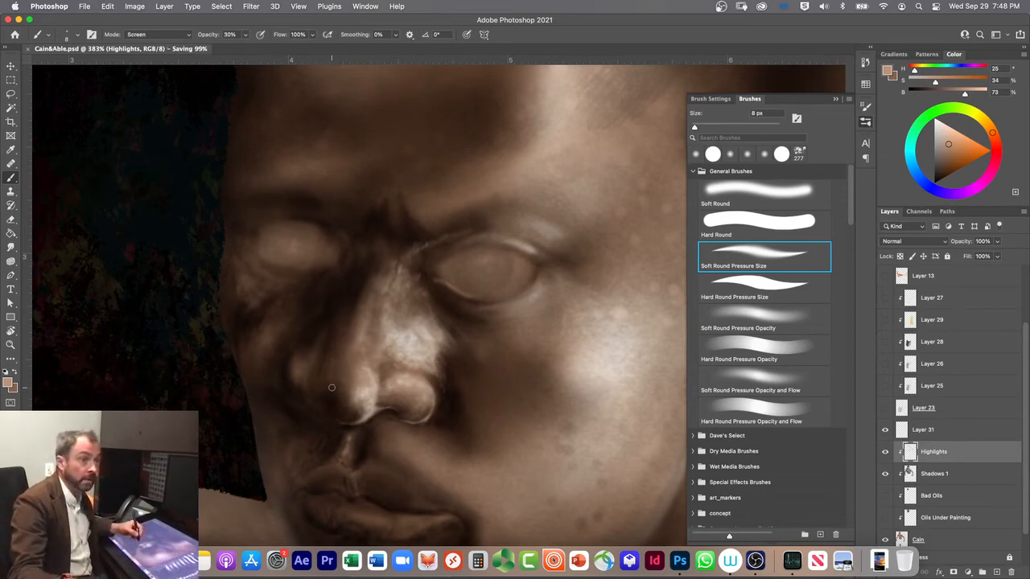
Step: Try highlighting the far nostril with the Soft Round brush at 15 px, and undo the strokes
click(723, 187)
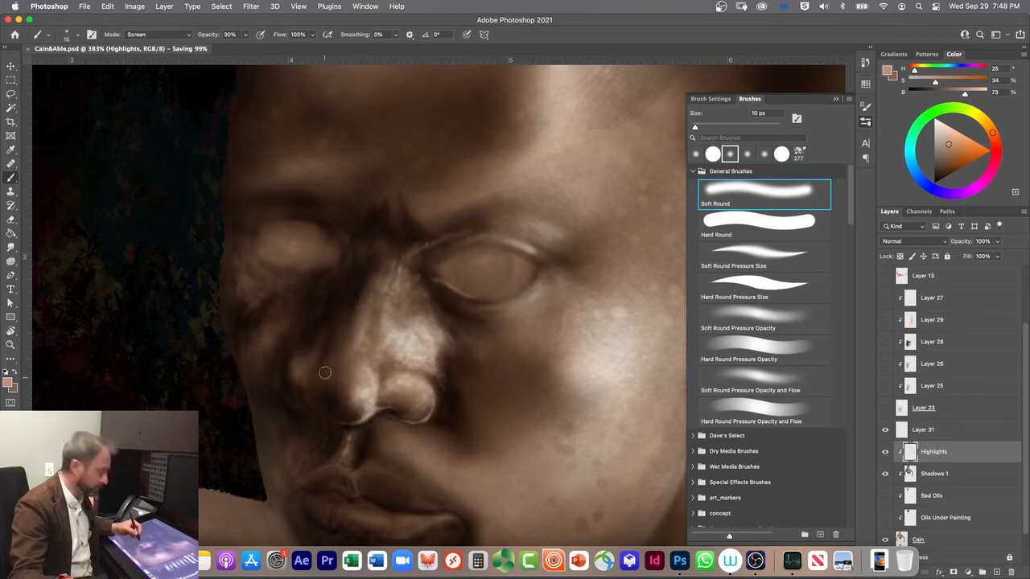
drag(323, 369, 324, 352)
drag(326, 392, 320, 376)
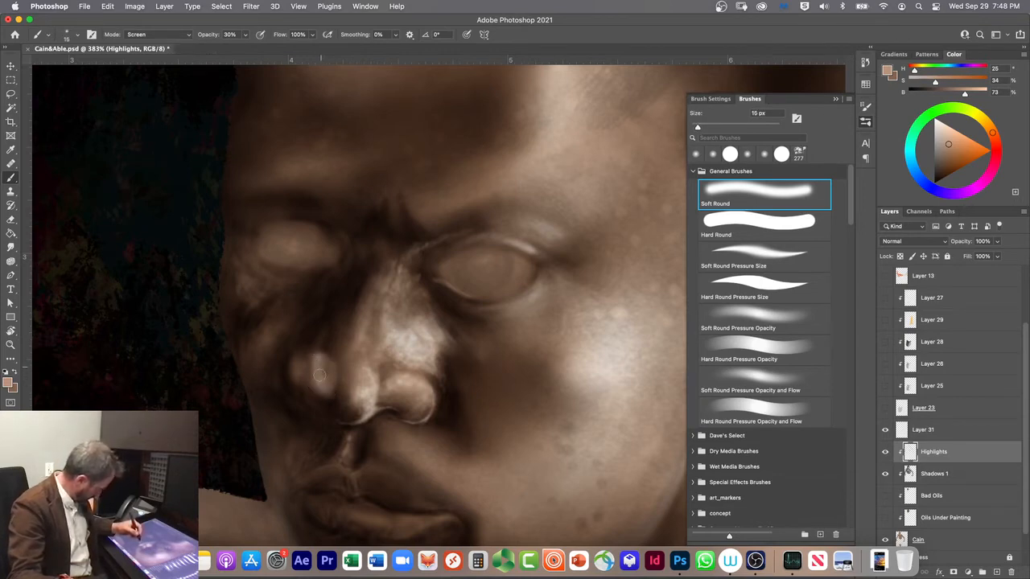
key(super+z)
key(super+z)
key(super+z)
key(super+z)
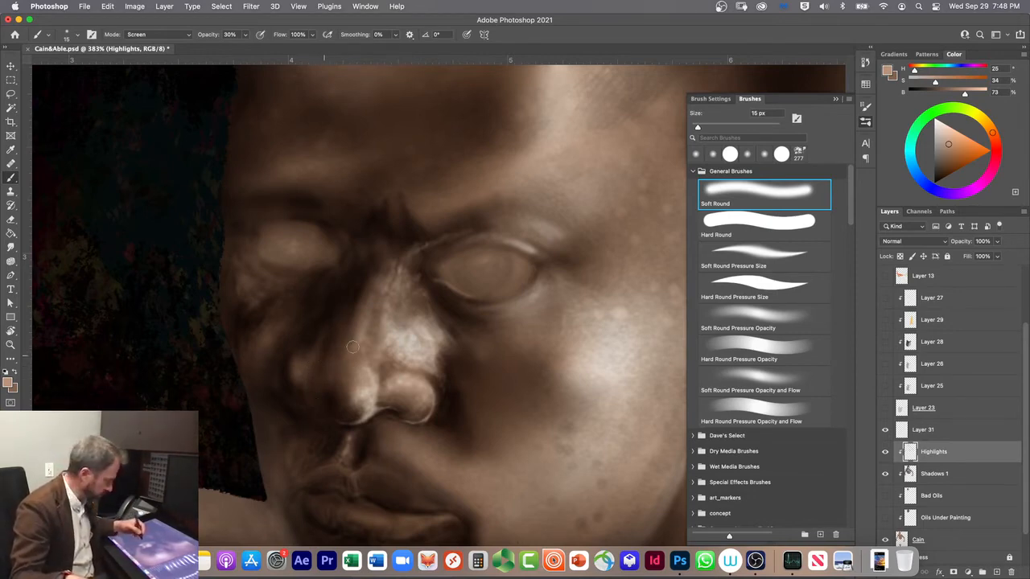
Step: Switch to the Soft Round Pressure Size brush at 9 px for finer highlights on the far nostril
click(721, 252)
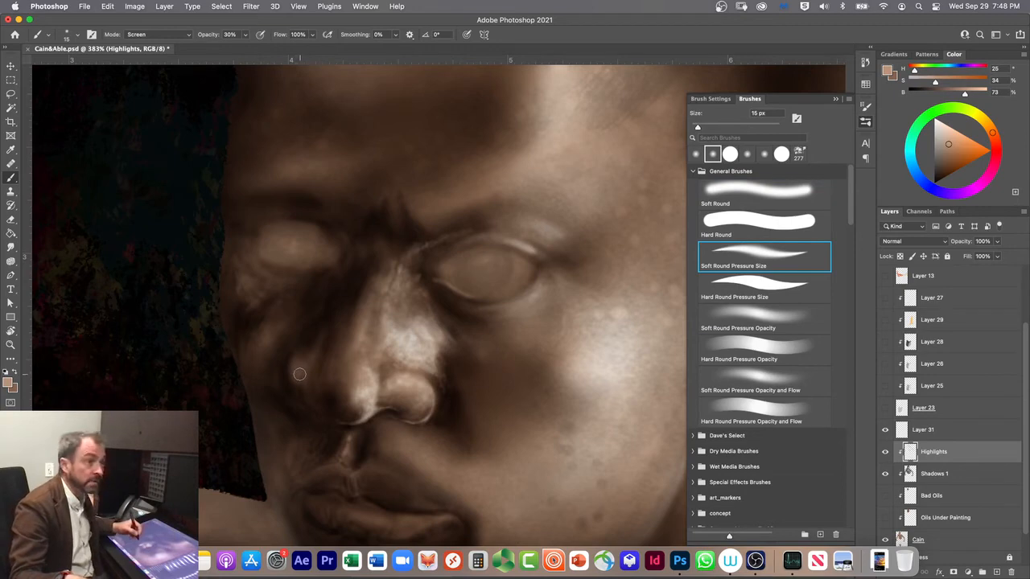
key(bracketleft)
key(bracketleft)
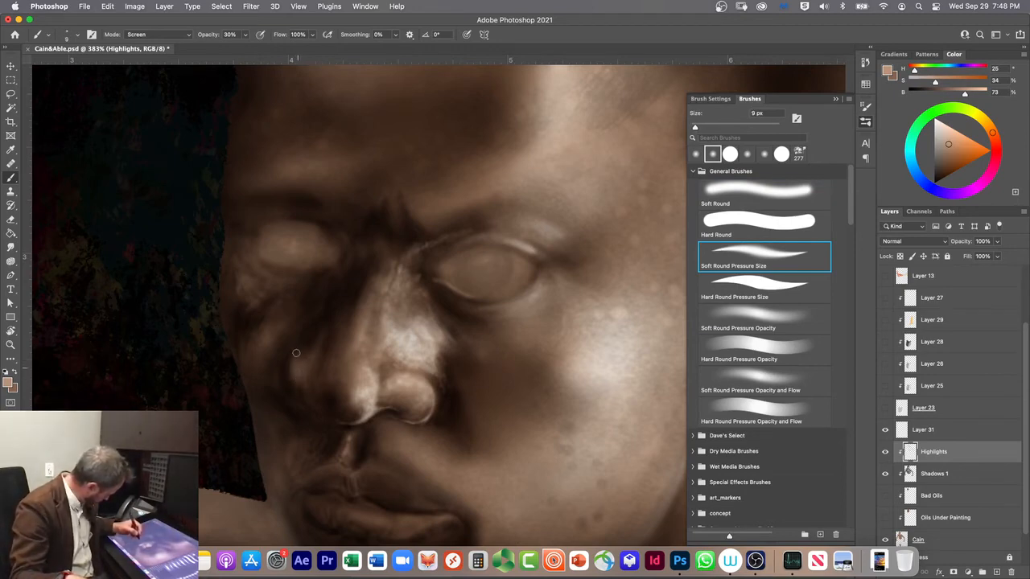
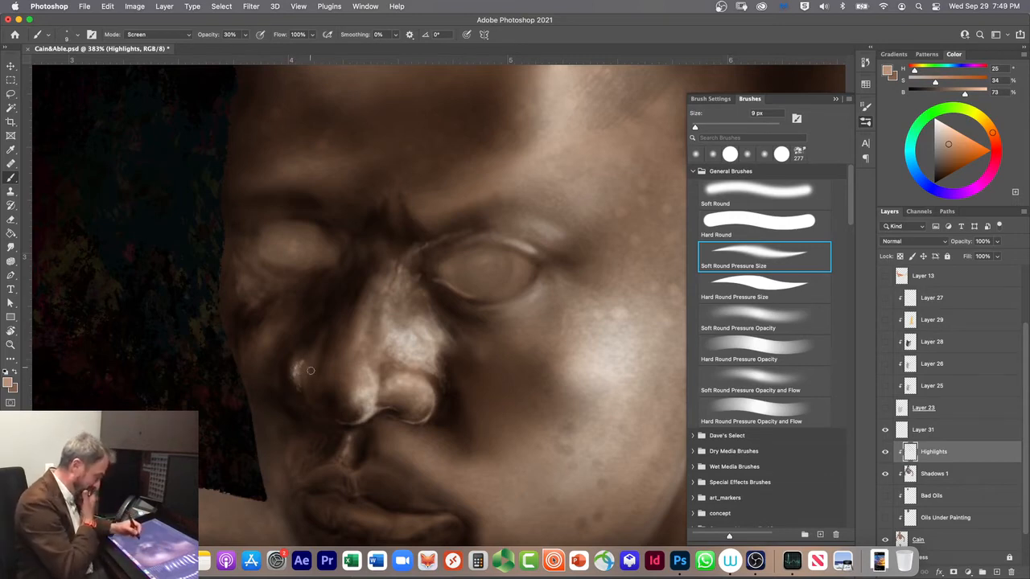
Step: Switch to the Soft Round brush at 30 px and undo the recent highlight strokes on the far nostril
click(725, 190)
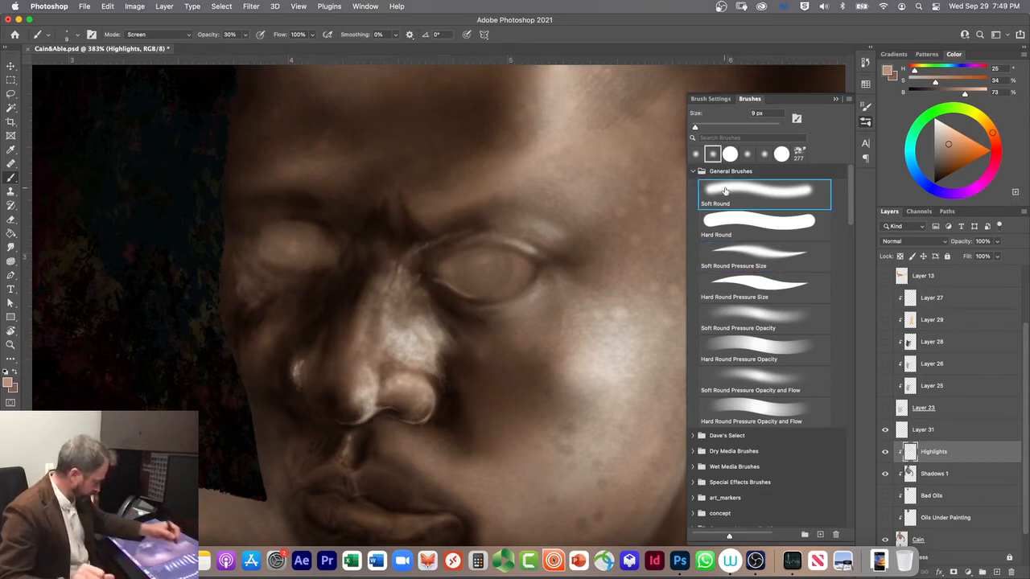
key(bracketright)
key(bracketright)
key(bracketright)
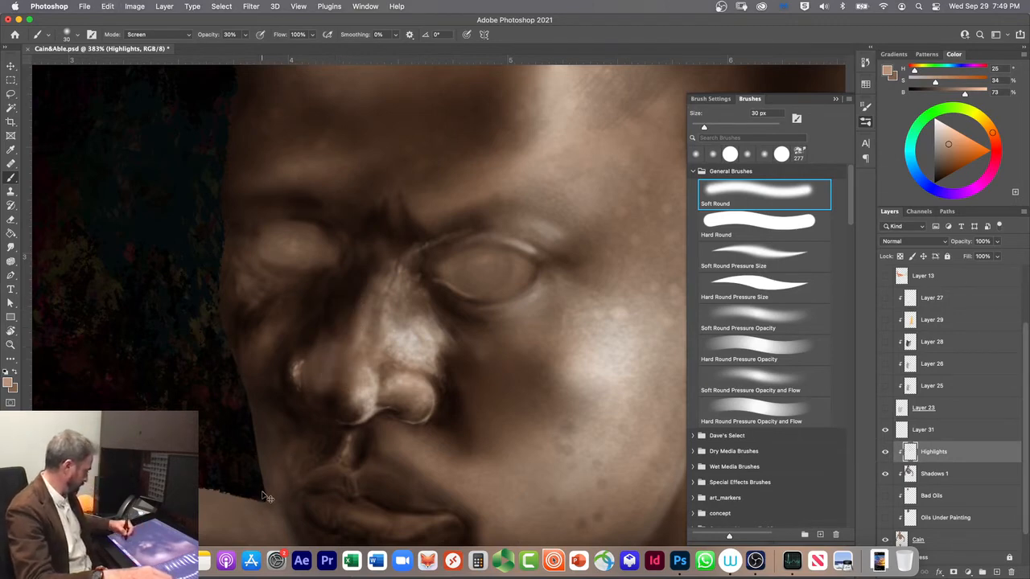
key(super+z)
key(super+z)
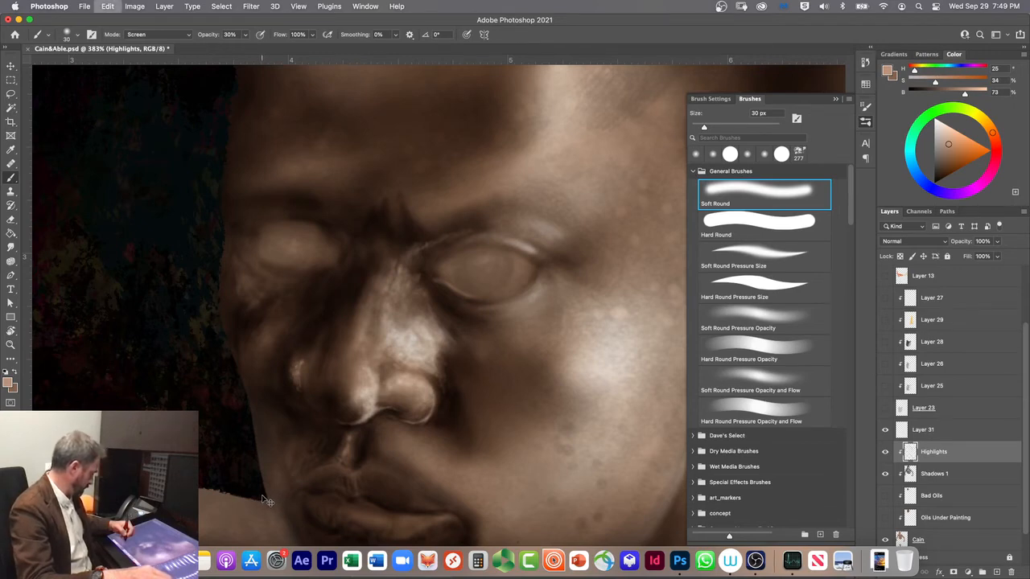
key(super+z)
key(super+z)
key(super+z)
key(super+z)
key(super+z)
key(super+z)
key(super+z)
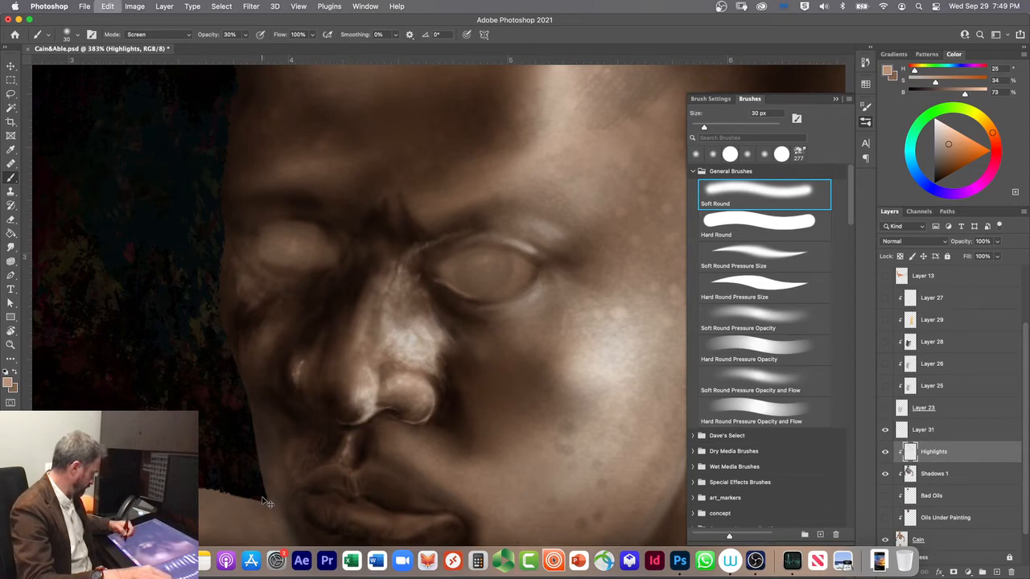
key(super+z)
key(super+z)
key(super+z)
Step: Dab a soft highlight onto the far nostril with the 30 px brush and select the Soft Round Pressure Size brush
mouse_move(297, 360)
mouse_down()
mouse_move(346, 352)
mouse_move(289, 367)
mouse_move(305, 359)
mouse_move(293, 444)
mouse_move(301, 362)
mouse_up()
click(717, 255)
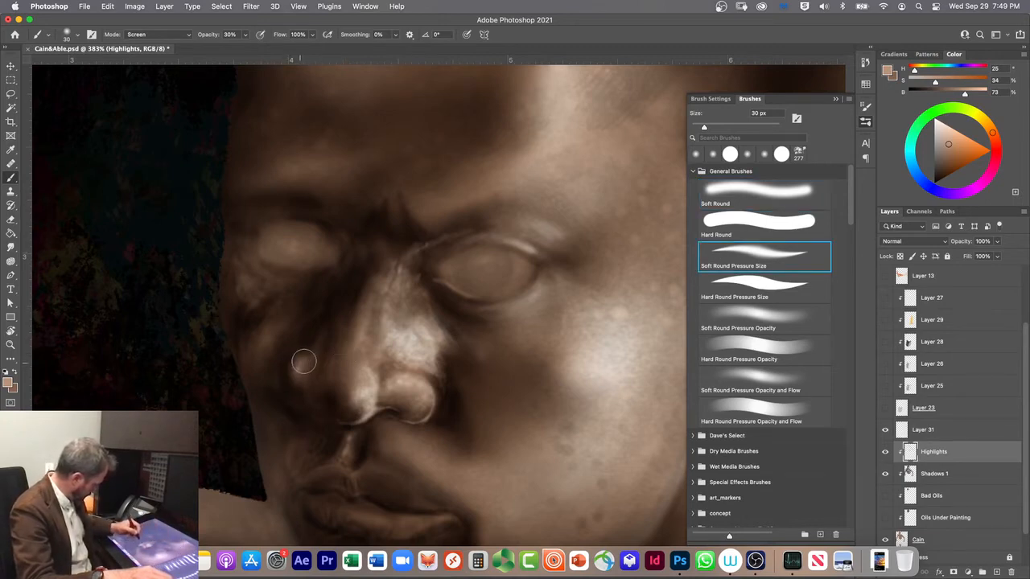
key(super+z)
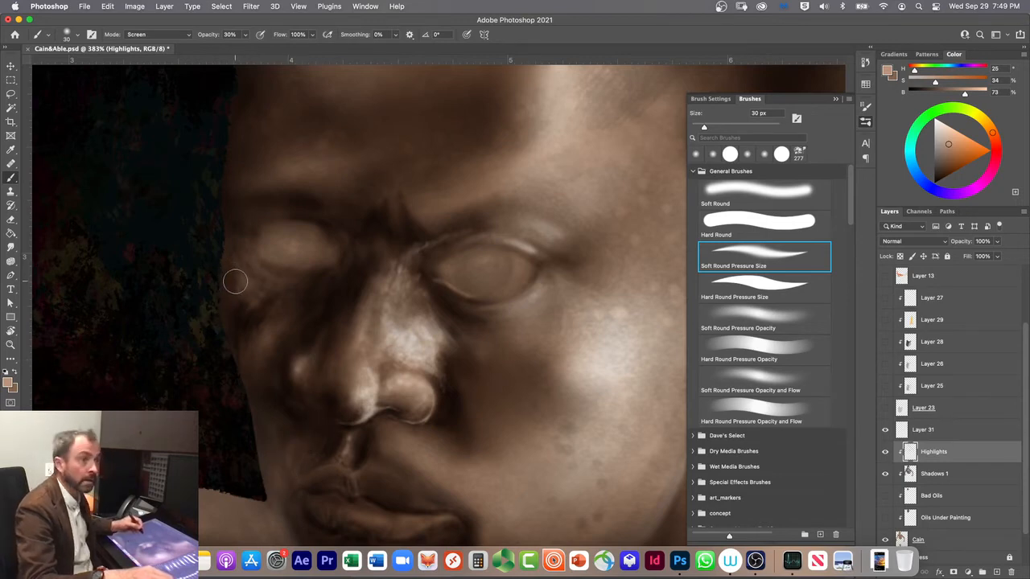
Step: Try highlighting beneath the far eye with the Soft Round Pressure Size brush at 30 px, and undo the strokes
mouse_move(295, 282)
mouse_down()
mouse_move(264, 301)
mouse_move(273, 293)
mouse_move(263, 302)
mouse_move(251, 278)
mouse_up()
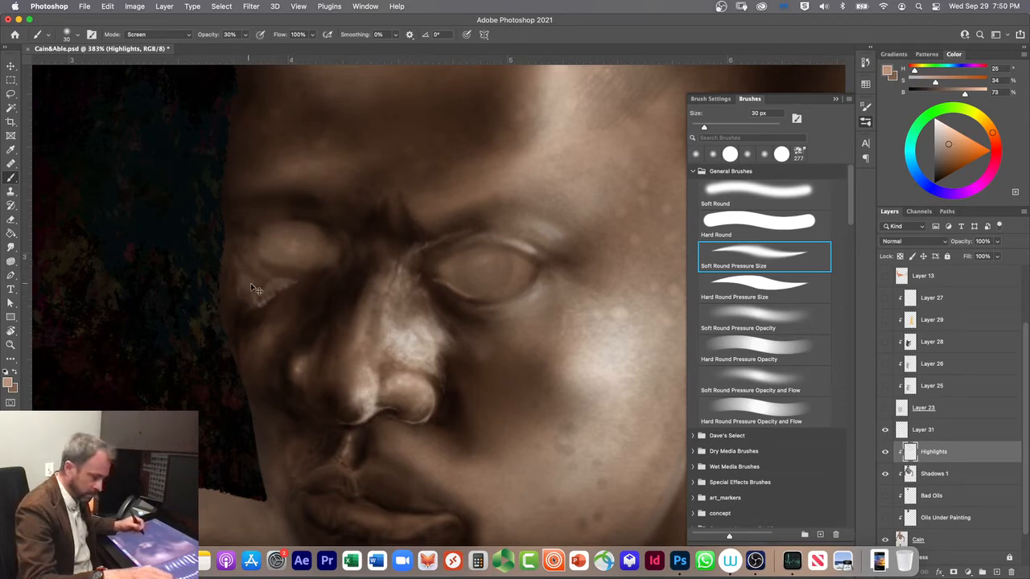
key(super+z)
key(super+z)
key(super+z)
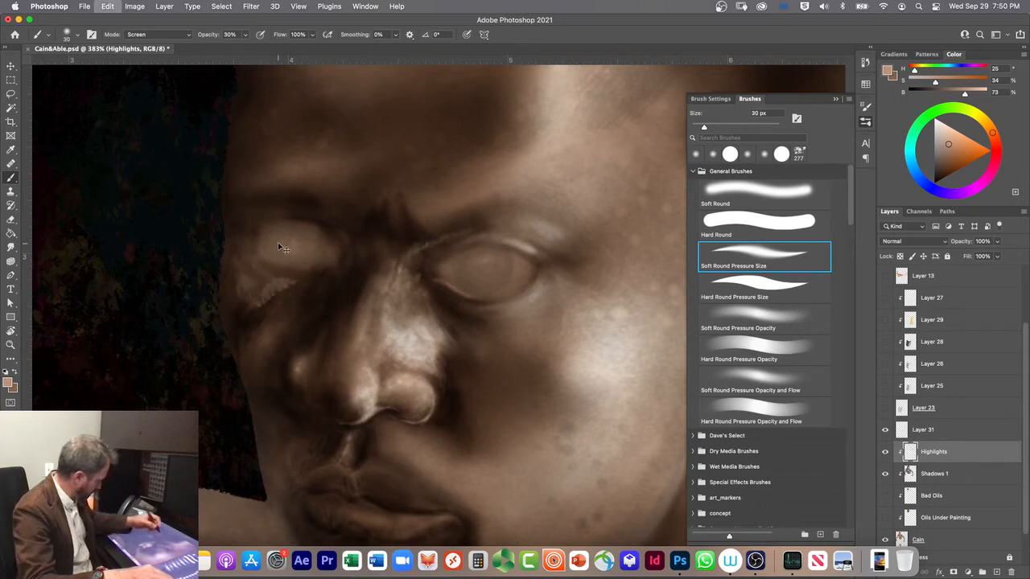
Step: Paint a soft highlight beneath the far eye with the Soft Round brush at 30 px, undoing the first attempt
click(721, 191)
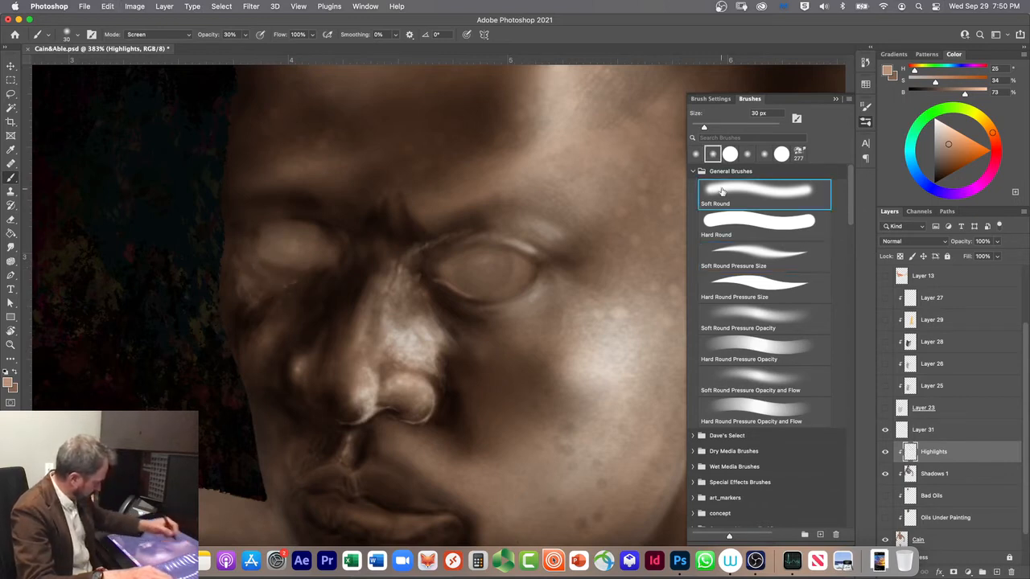
mouse_move(268, 287)
mouse_down()
mouse_move(240, 314)
mouse_move(239, 268)
mouse_move(239, 344)
mouse_up()
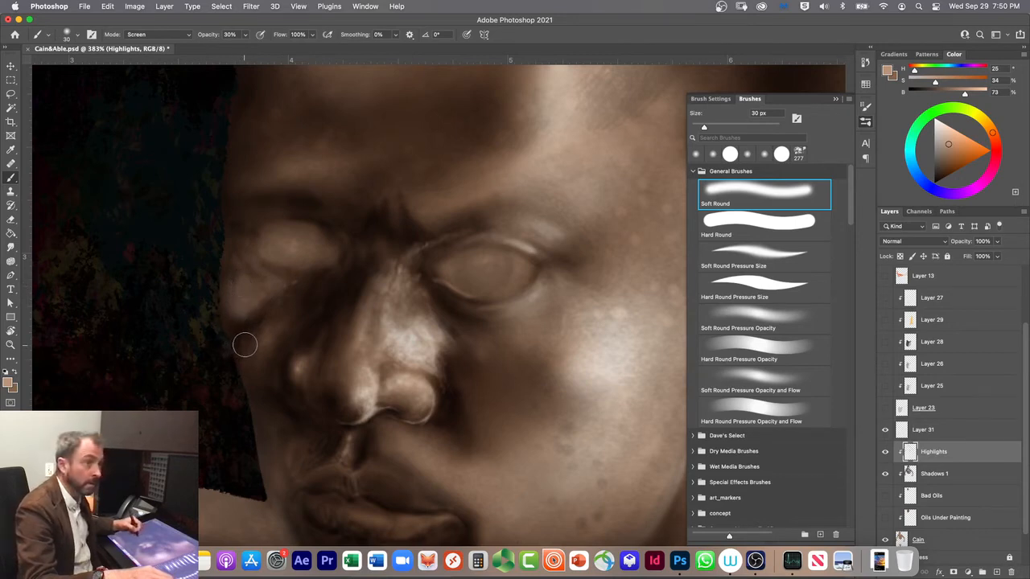
key(super+z)
key(super+z)
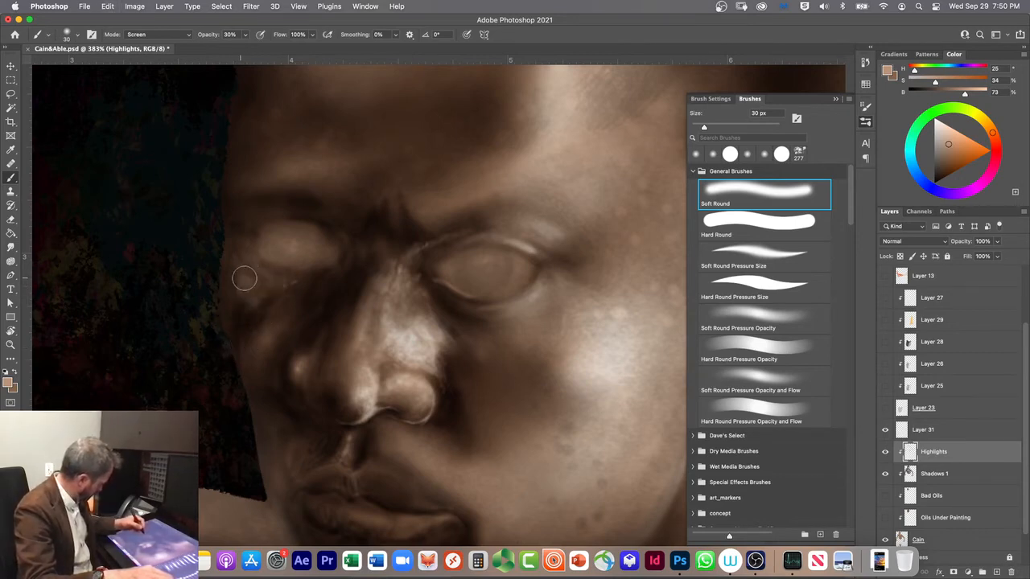
drag(268, 282, 244, 292)
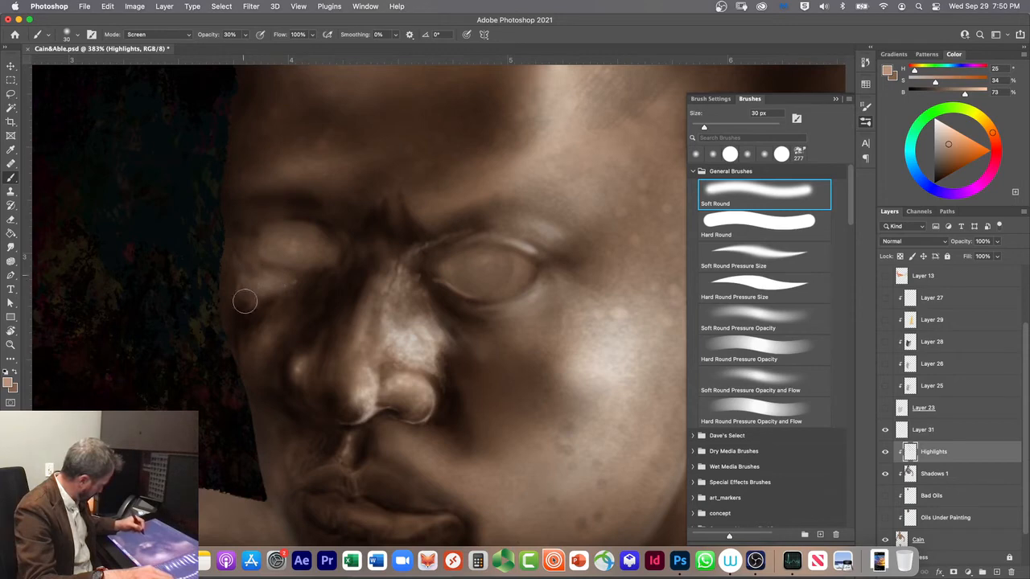
Step: Undo the first far-cheek stroke, set the brush opacity to 10%, and gently highlight the far cheek
drag(271, 331, 257, 351)
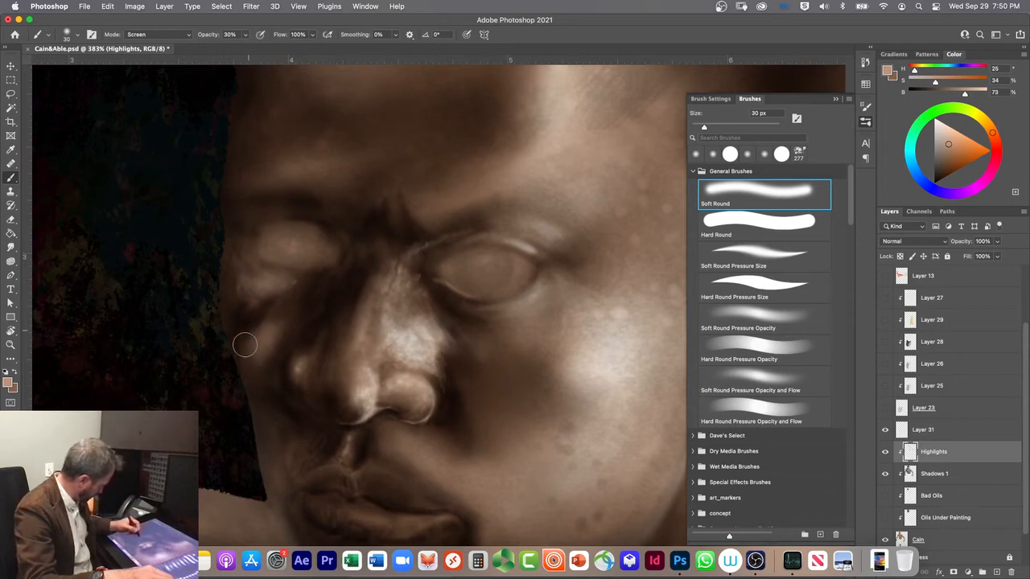
key(super+z)
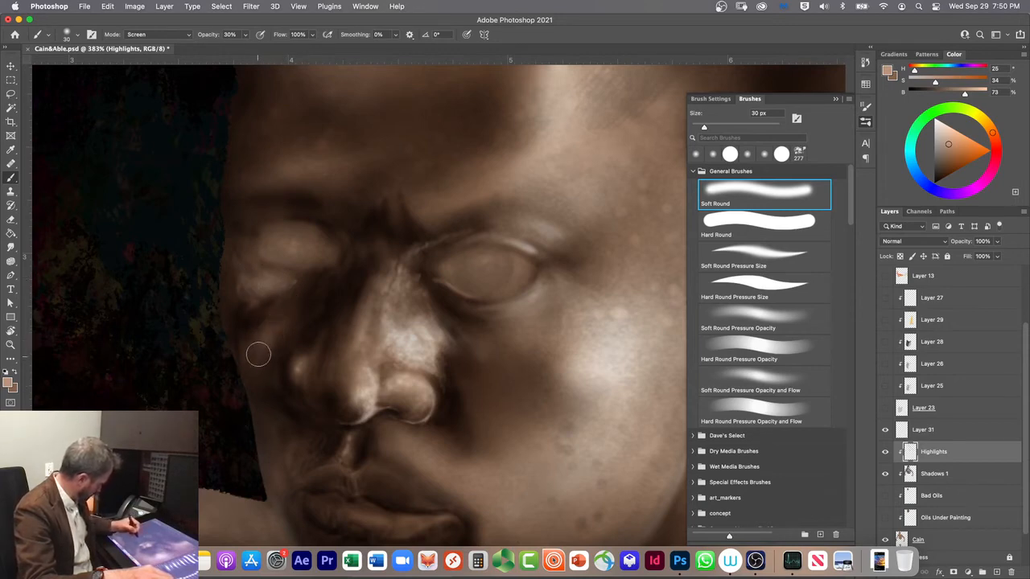
key(1)
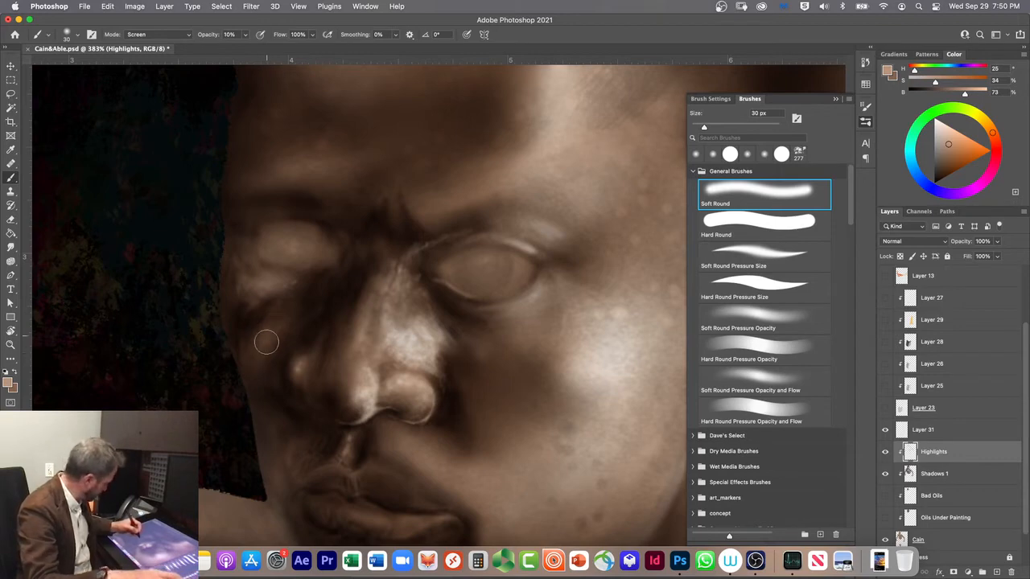
mouse_move(263, 340)
mouse_down()
mouse_move(260, 326)
mouse_move(256, 375)
mouse_up()
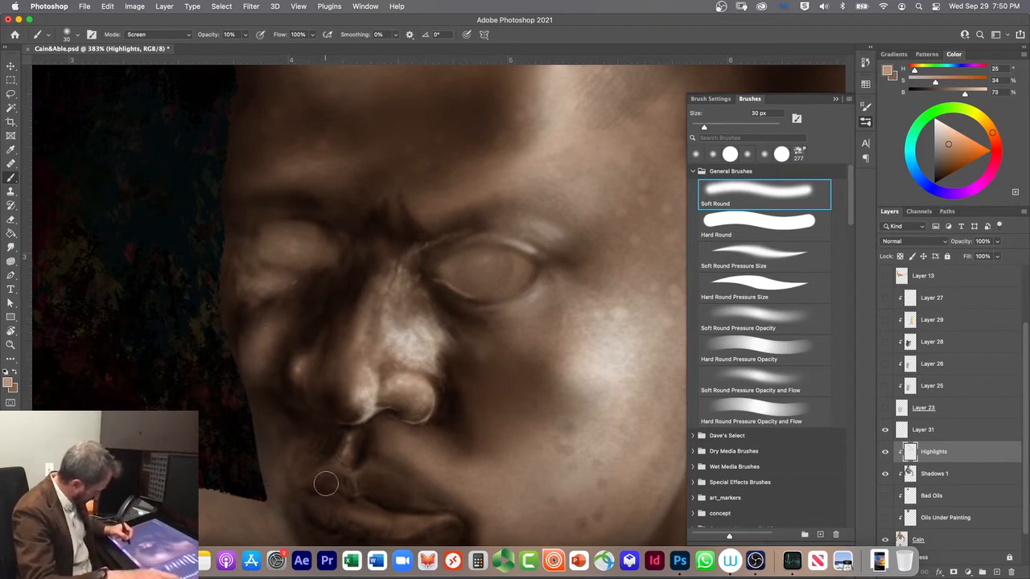
Step: Highlight the near side of the lower lip with the Soft Round Pressure Size brush, refining at 10 px and 8 px
click(730, 253)
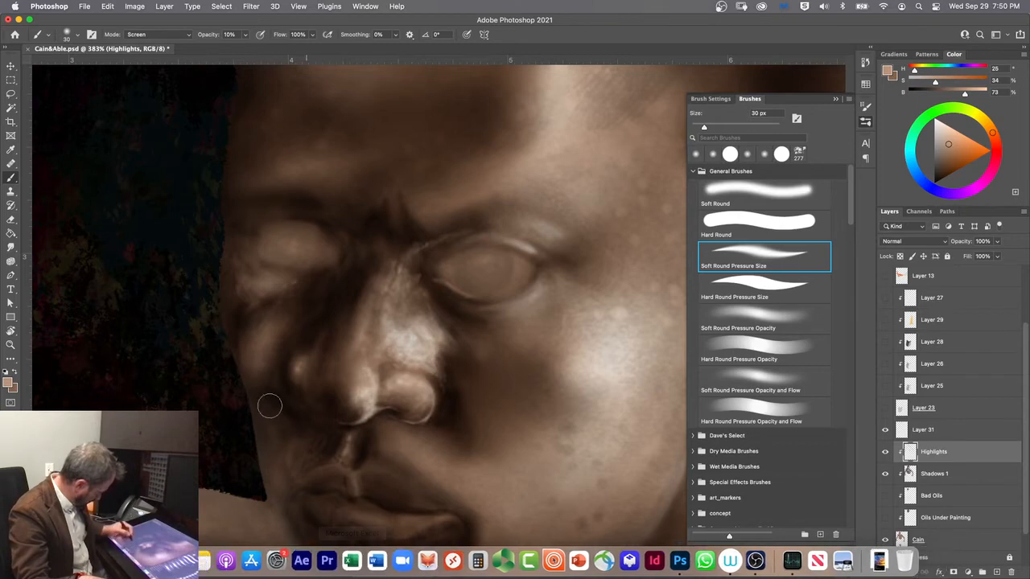
drag(298, 458, 277, 290)
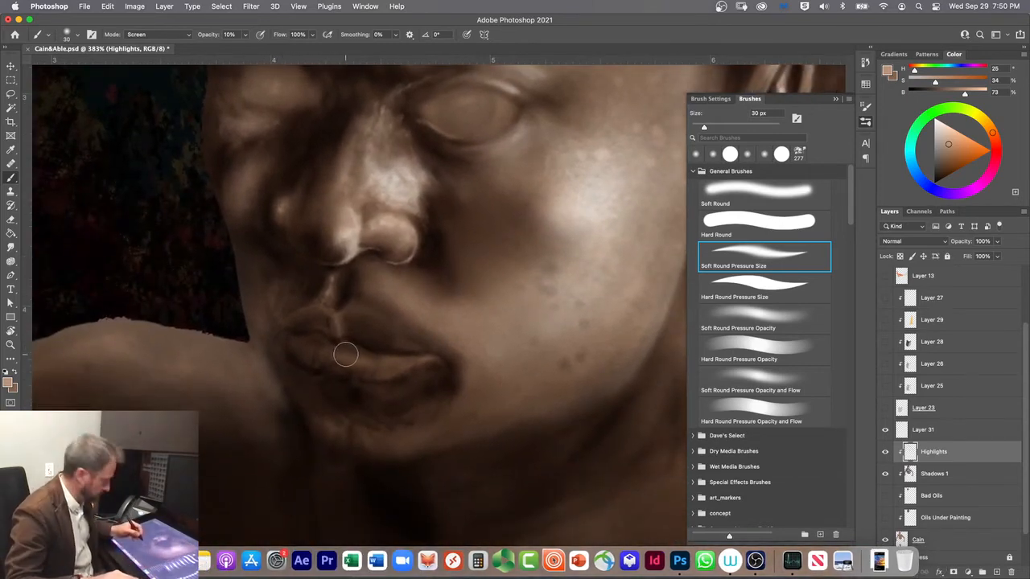
mouse_move(399, 370)
mouse_down()
mouse_move(425, 358)
mouse_move(396, 370)
mouse_move(428, 357)
mouse_move(348, 387)
mouse_move(415, 363)
mouse_up()
key(bracketleft)
key(bracketleft)
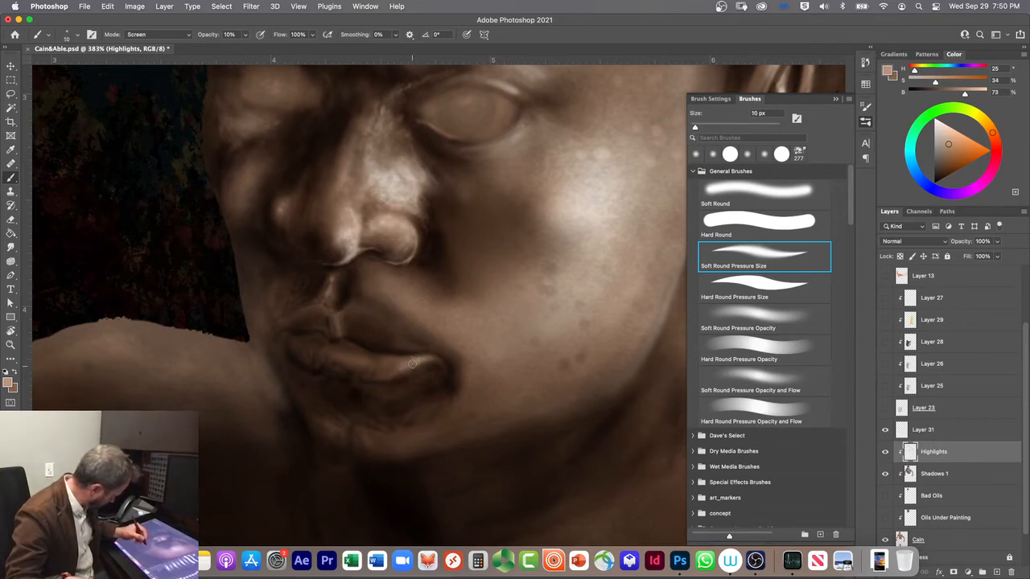
key(bracketleft)
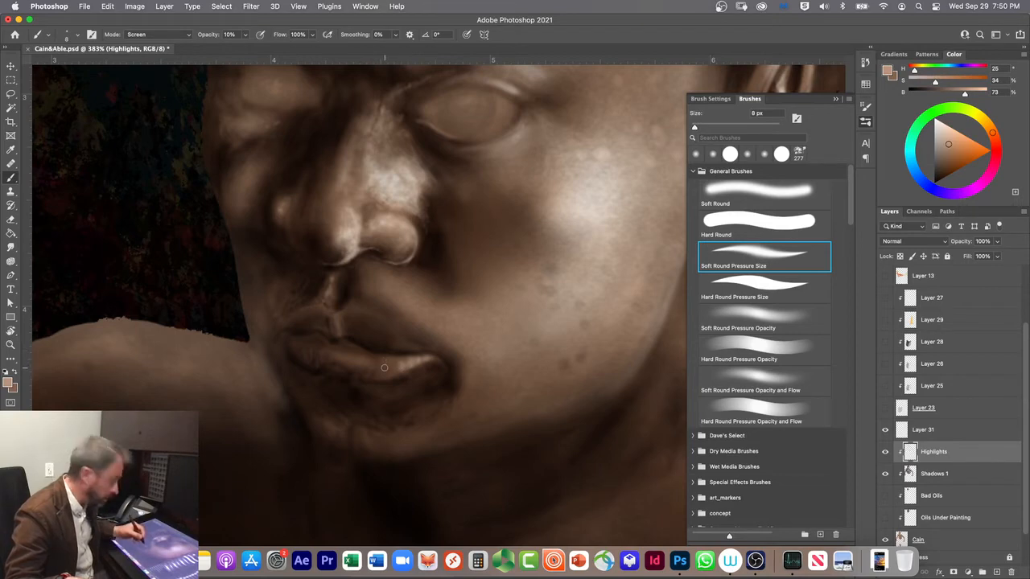
Step: Build highlights across the middle of the lower lip, varying the brush between 6, 15 and 9 px
key(bracketright)
key(bracketright)
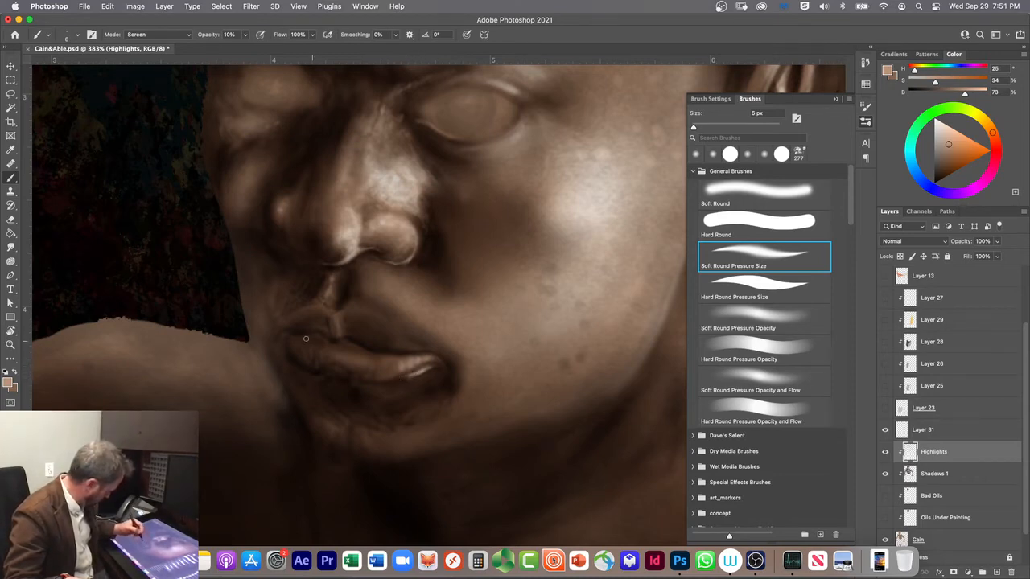
key(bracketright)
key(bracketright)
key(bracketright)
key(bracketright)
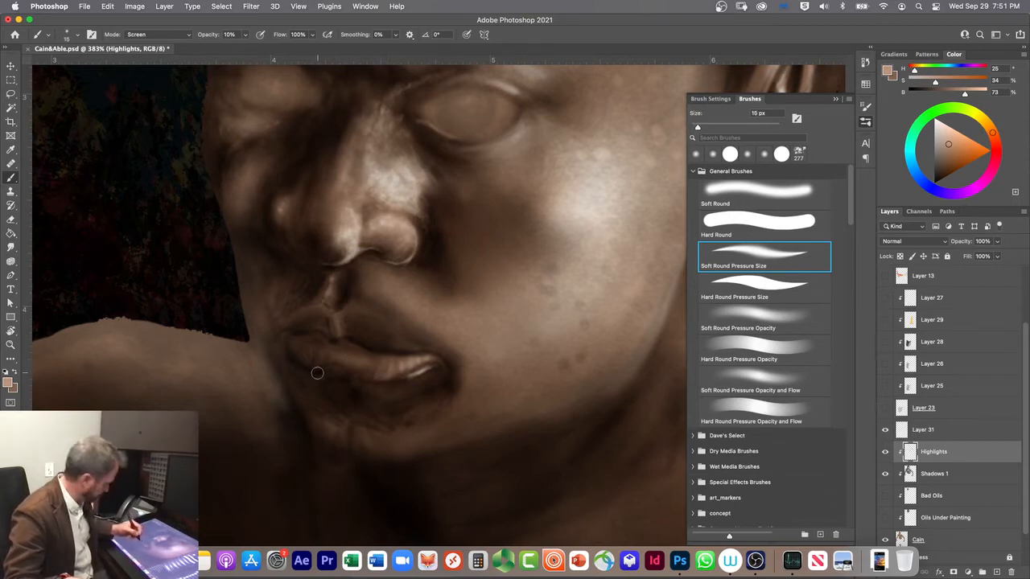
key(bracketleft)
key(bracketleft)
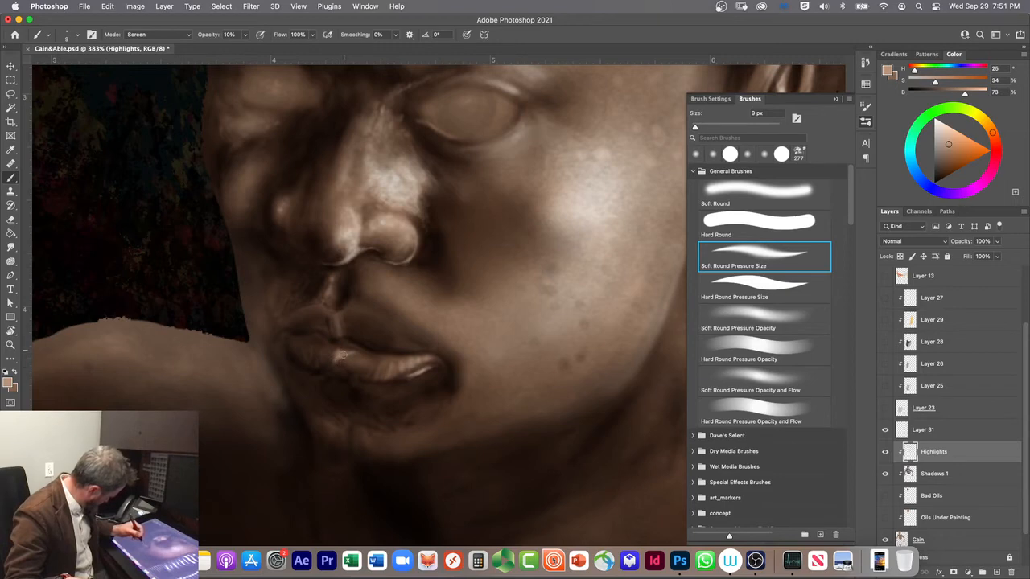
Step: Brighten the centre of the lower lip at 20 px and extend the highlights toward its far corner at 10 px
key(bracketright)
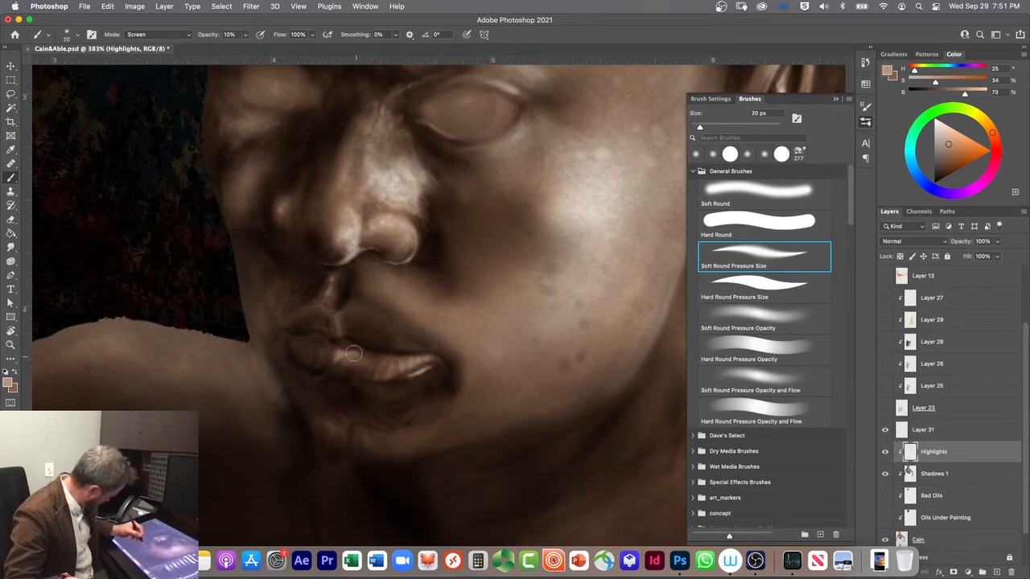
drag(351, 358, 371, 356)
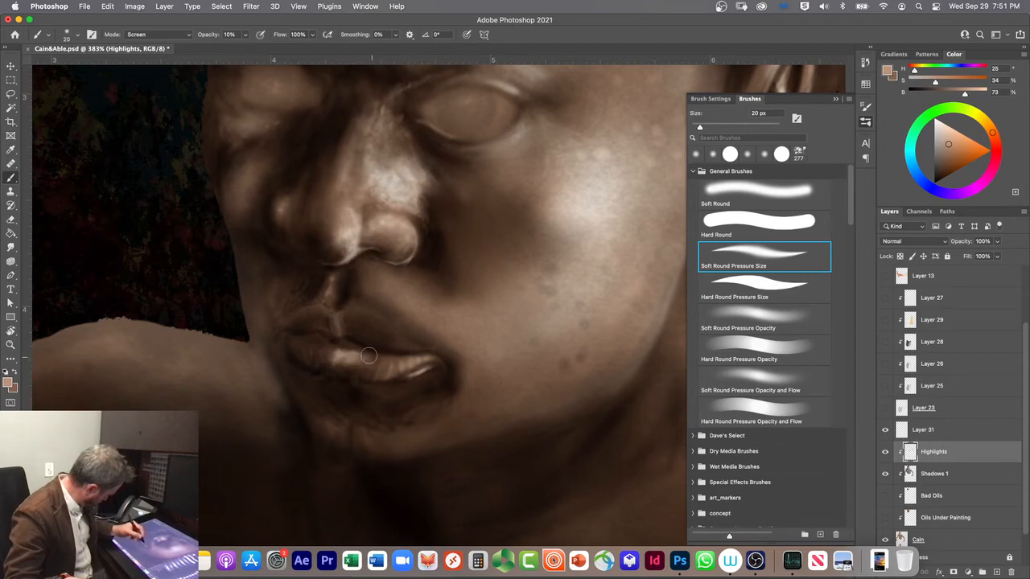
key(bracketleft)
key(bracketleft)
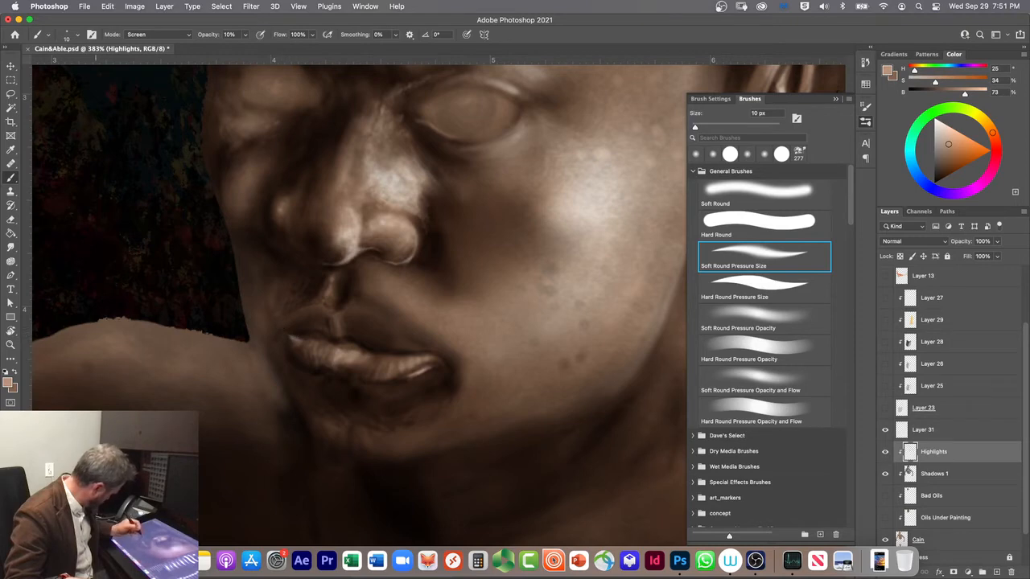
Step: Undo the last highlight strokes at the far corner of the lower lip
key(super+z)
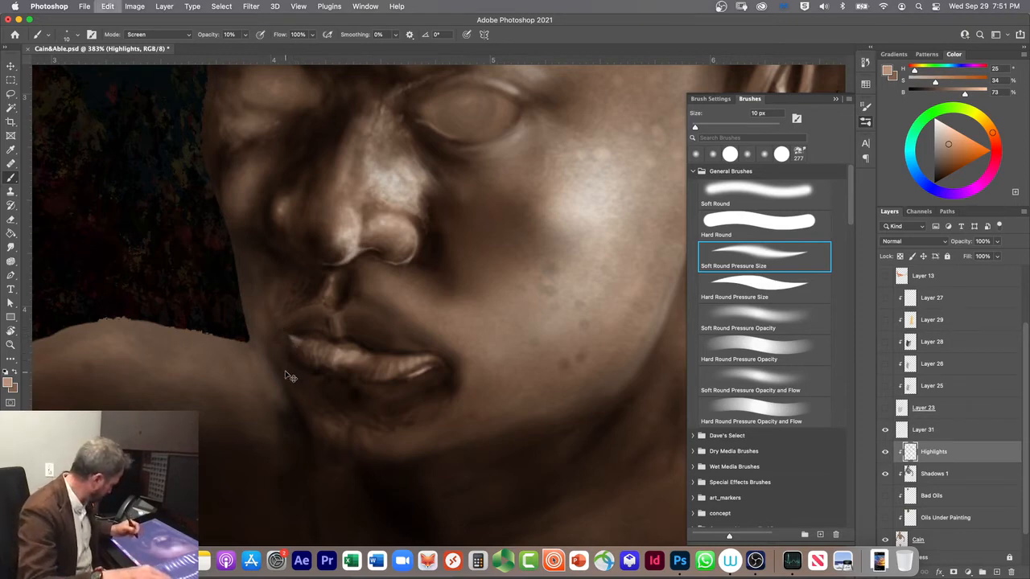
key(super+z)
key(super+z)
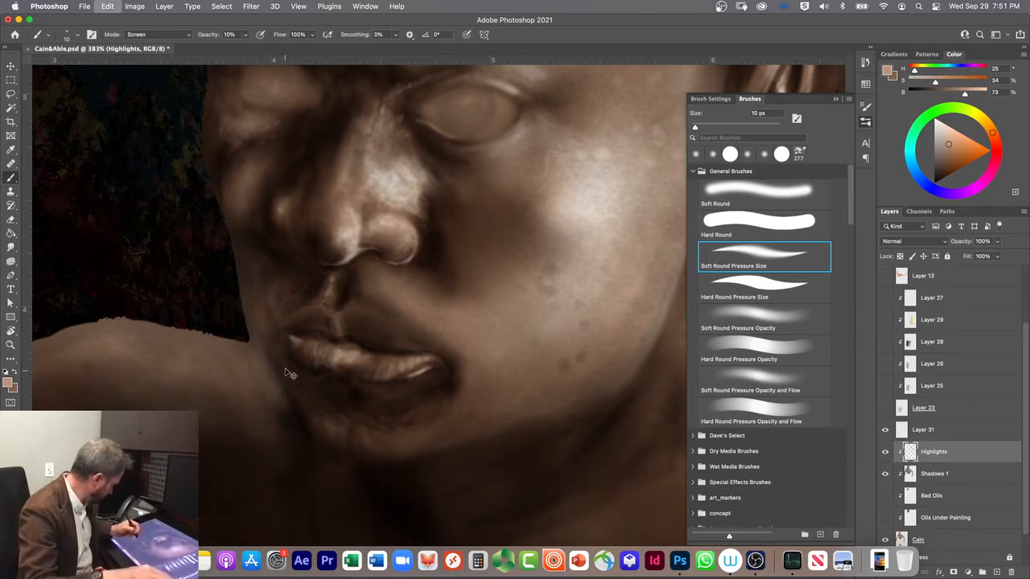
key(super+z)
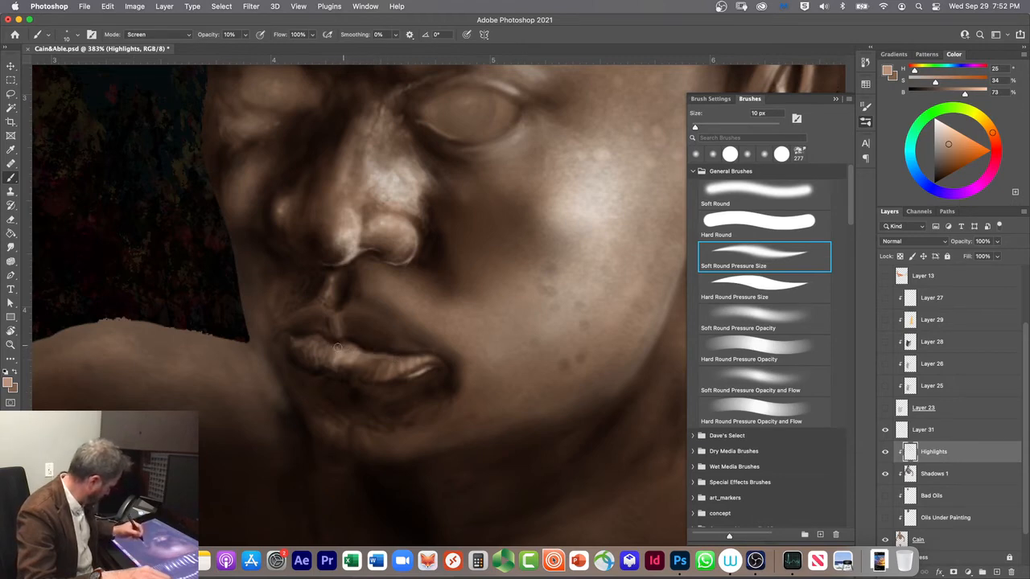
Step: Soften the highlight at the lower lip's upper centre in Clear mode with the Soft Round brush at 30 px
key(alt+shift+r)
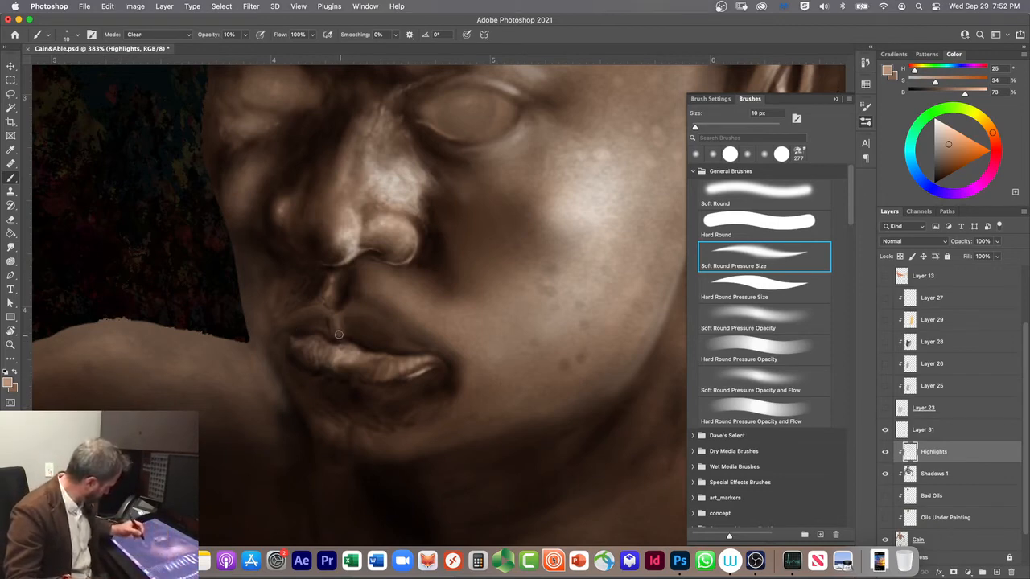
key(bracketright)
key(bracketright)
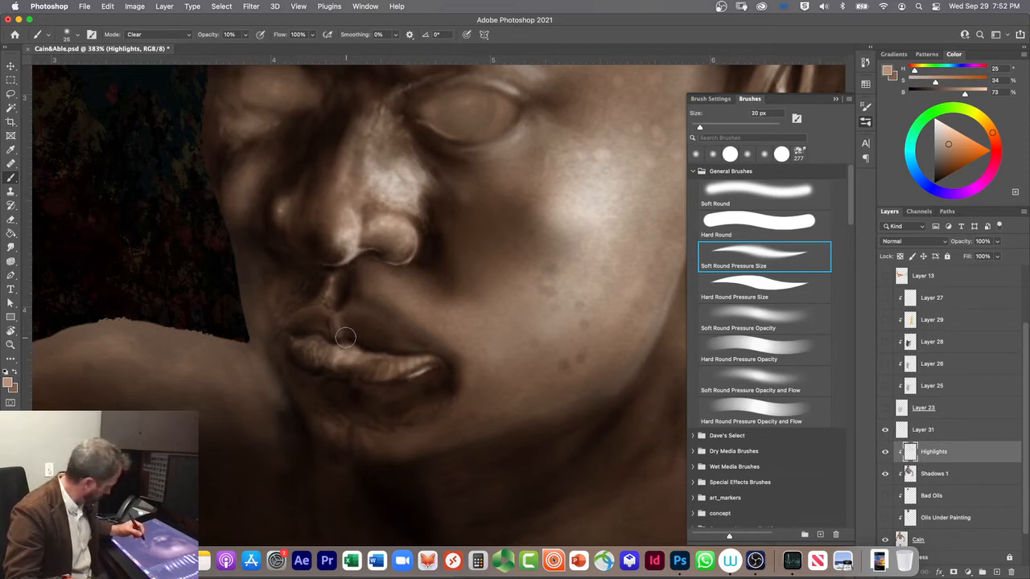
key(comma)
key(comma)
mouse_move(361, 346)
mouse_down()
mouse_move(314, 333)
mouse_move(374, 343)
mouse_move(309, 329)
mouse_move(380, 344)
mouse_move(325, 332)
mouse_move(348, 340)
mouse_up()
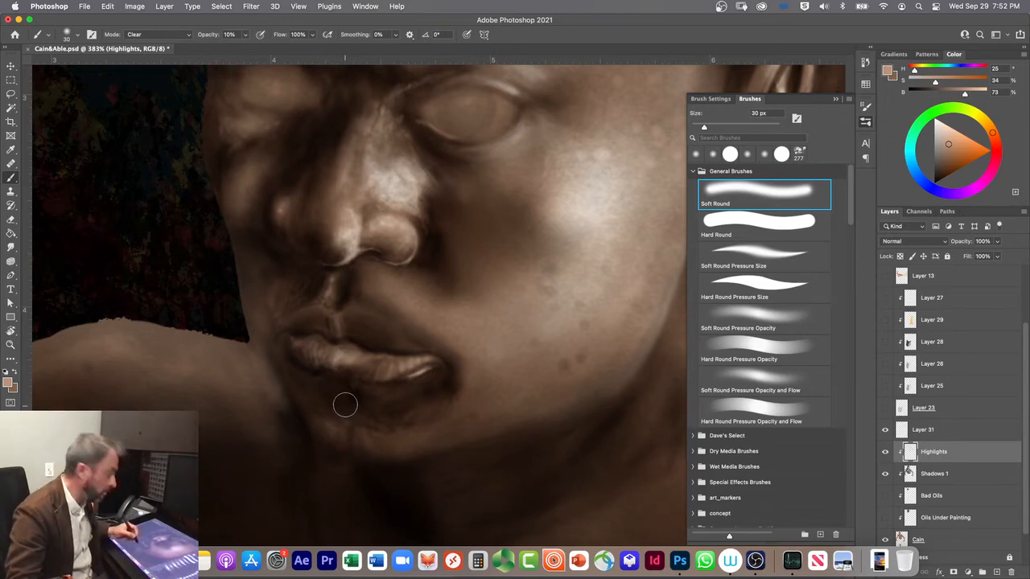
Step: Highlight the upper lip's edge in Screen mode with the Soft Round Pressure Size brush at 10 px
click(730, 249)
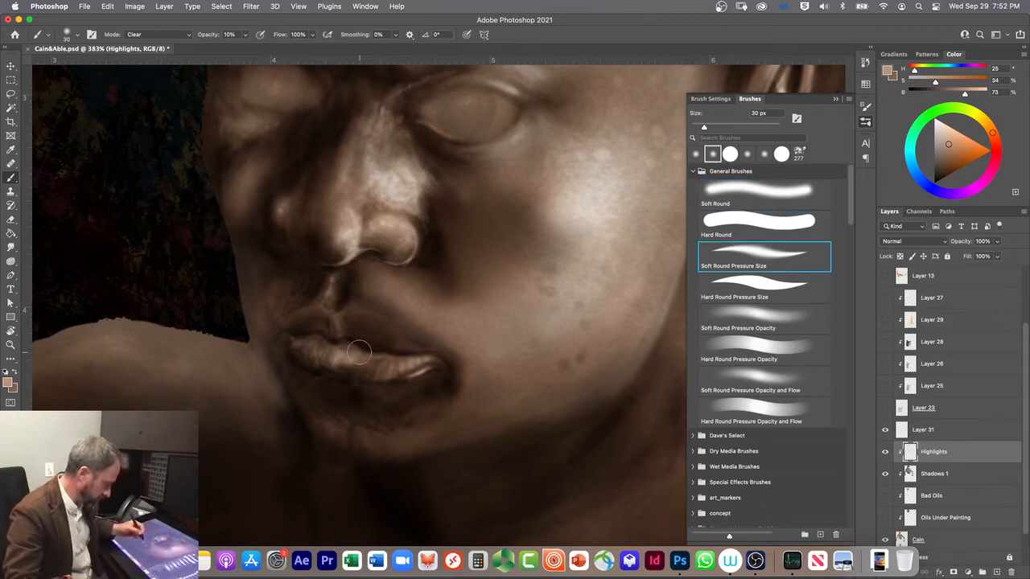
key(alt+shift+s)
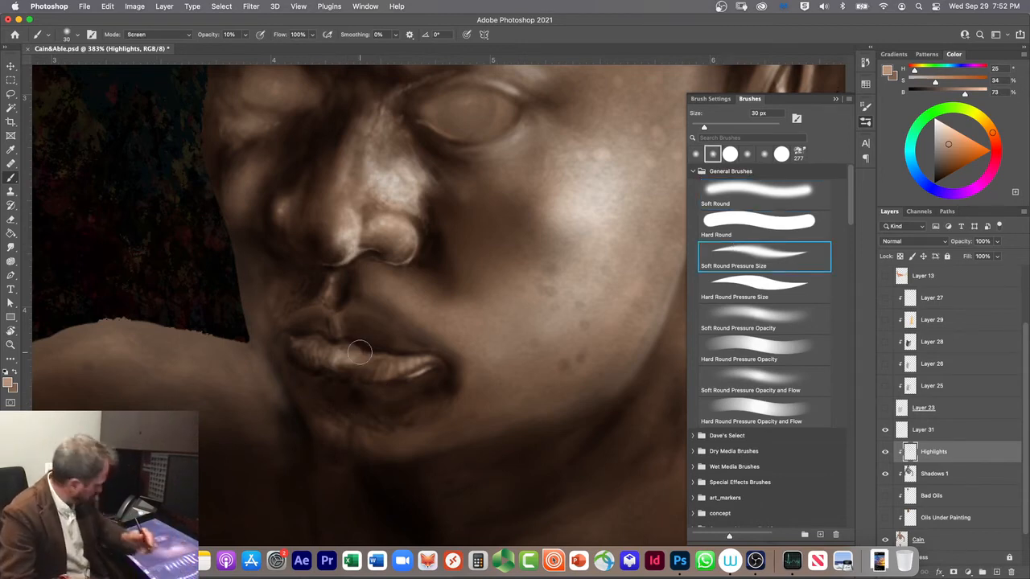
key(bracketleft)
key(bracketleft)
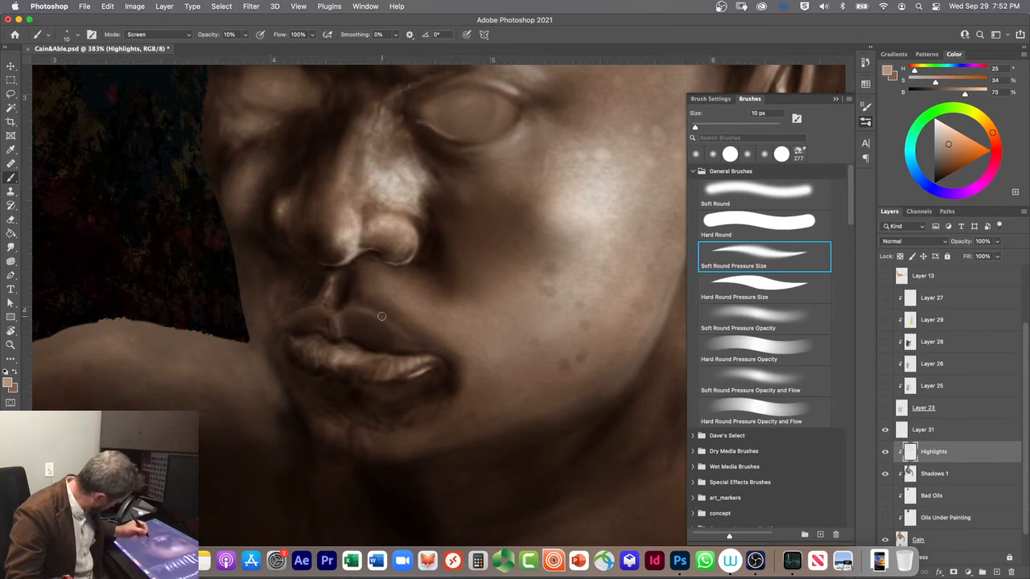
Step: Build the highlights above and along the upper lip's edge with the brush at 25 px and 9 px
key(bracketright)
key(bracketright)
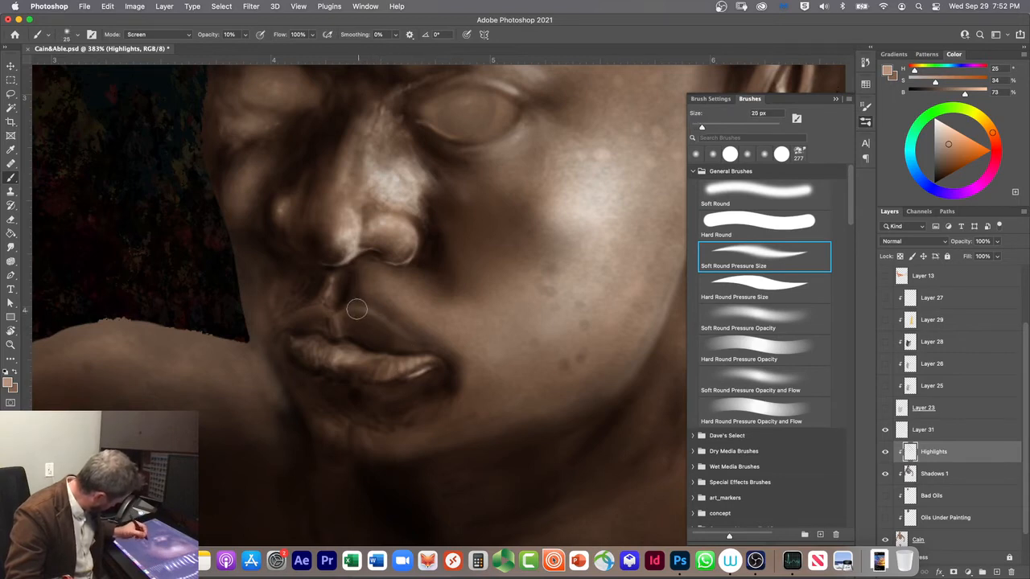
key(bracketleft)
key(bracketleft)
key(bracketleft)
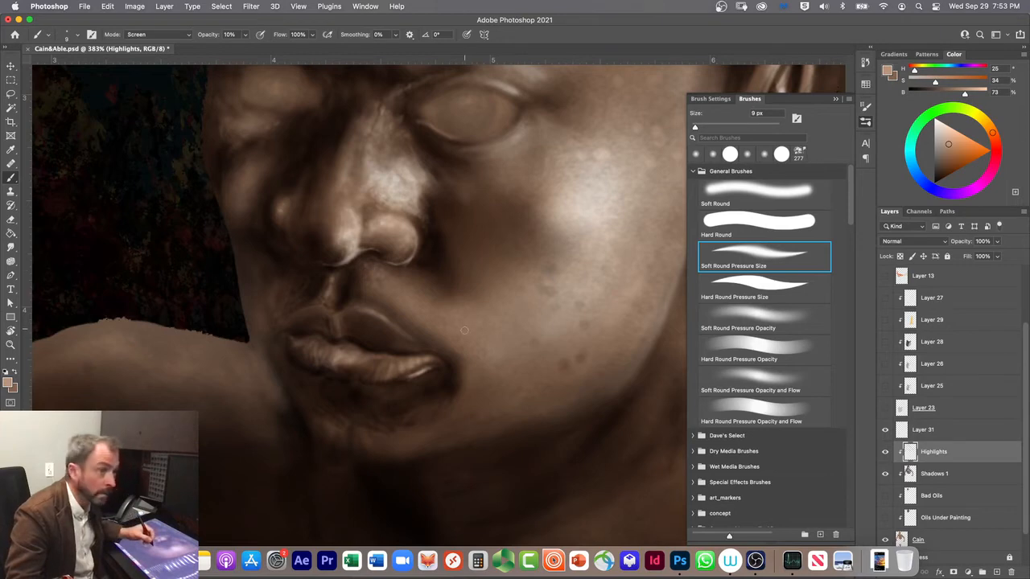
Step: Paint a soft highlight on the cheek beside the near mouth corner, enlarging the brush from 15 px to 40 px
key(bracketright)
key(bracketright)
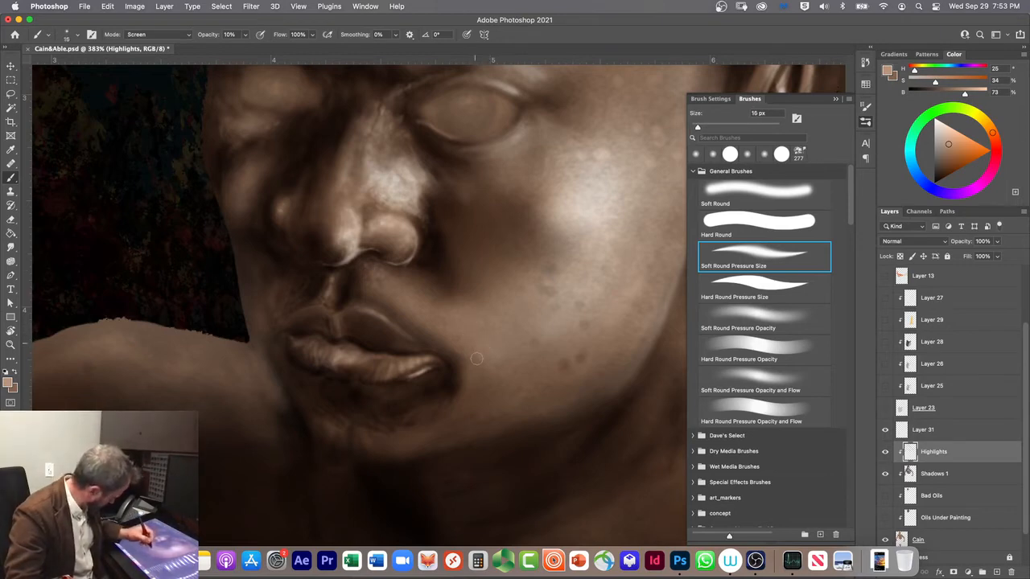
key(bracketright)
key(bracketright)
key(bracketright)
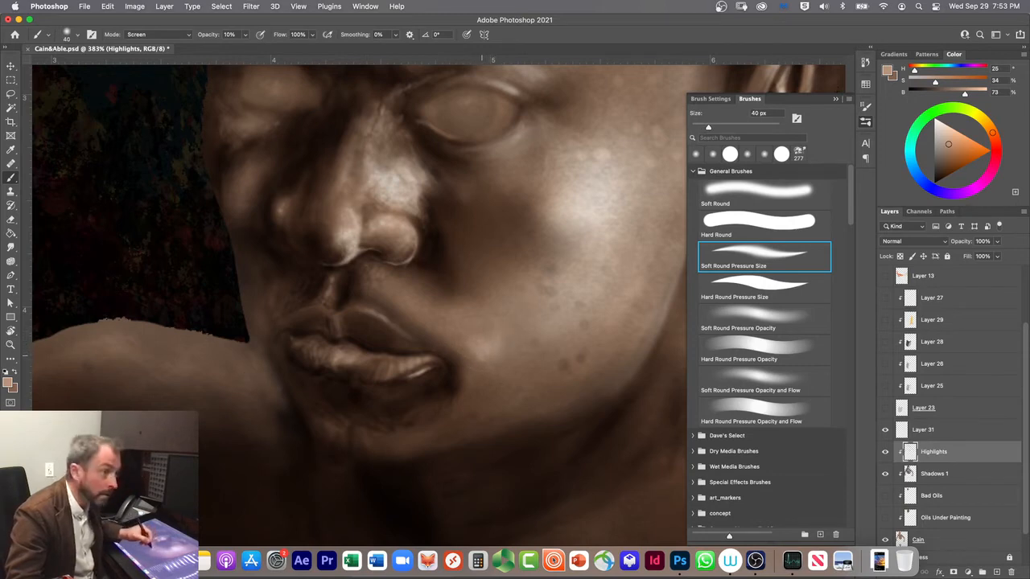
Step: Brighten and extend the highlight beside the mouth corner downward with the brush at 15 px and 25 px
key(bracketleft)
key(bracketleft)
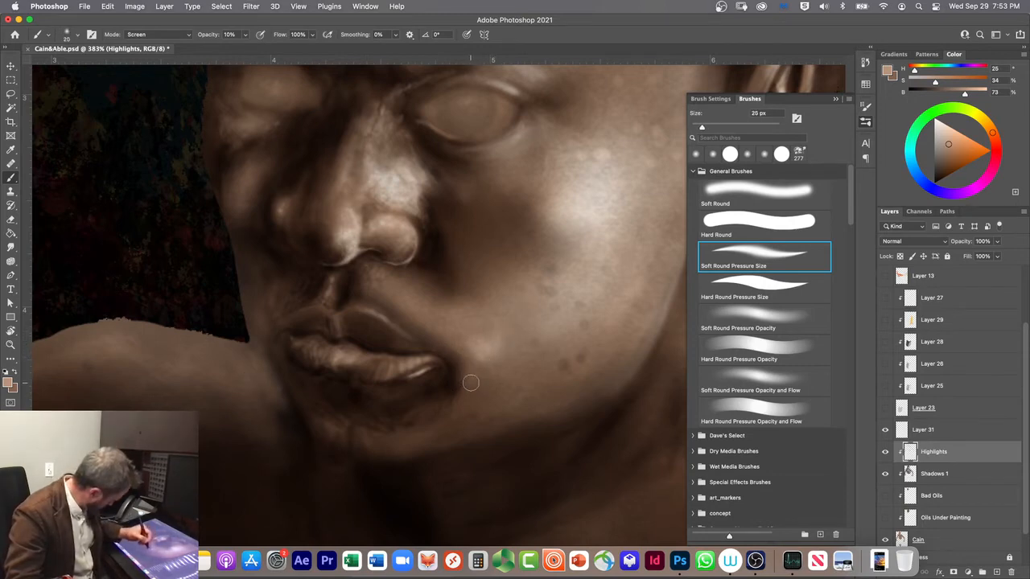
key(bracketleft)
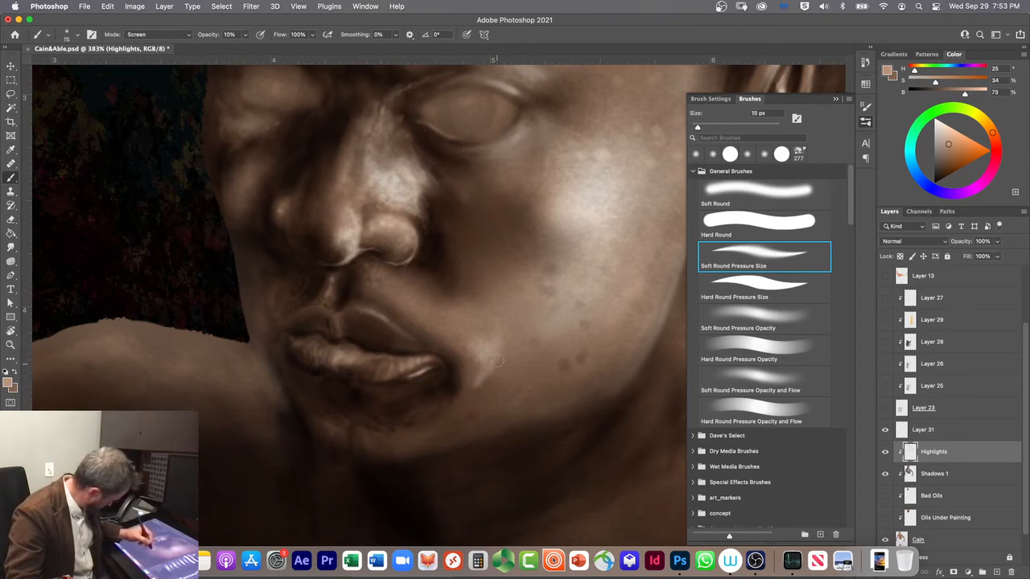
key(bracketright)
key(bracketright)
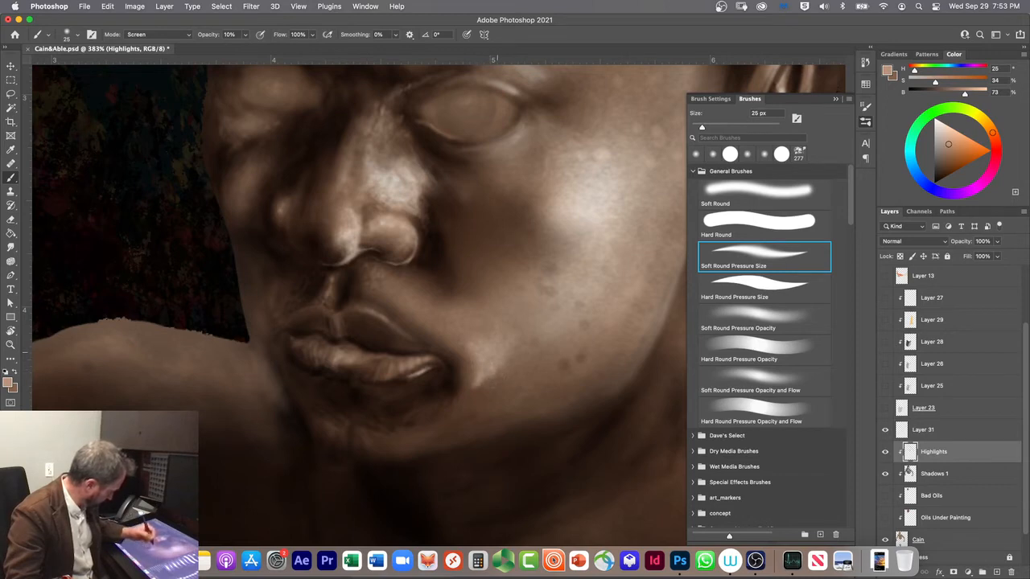
right_click(312, 367)
click(282, 403)
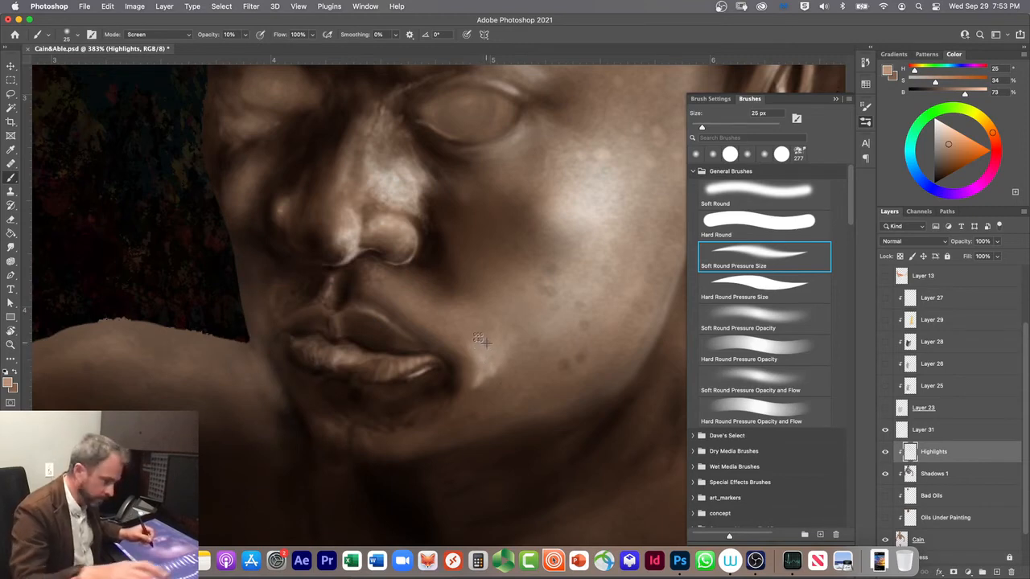
key(Escape)
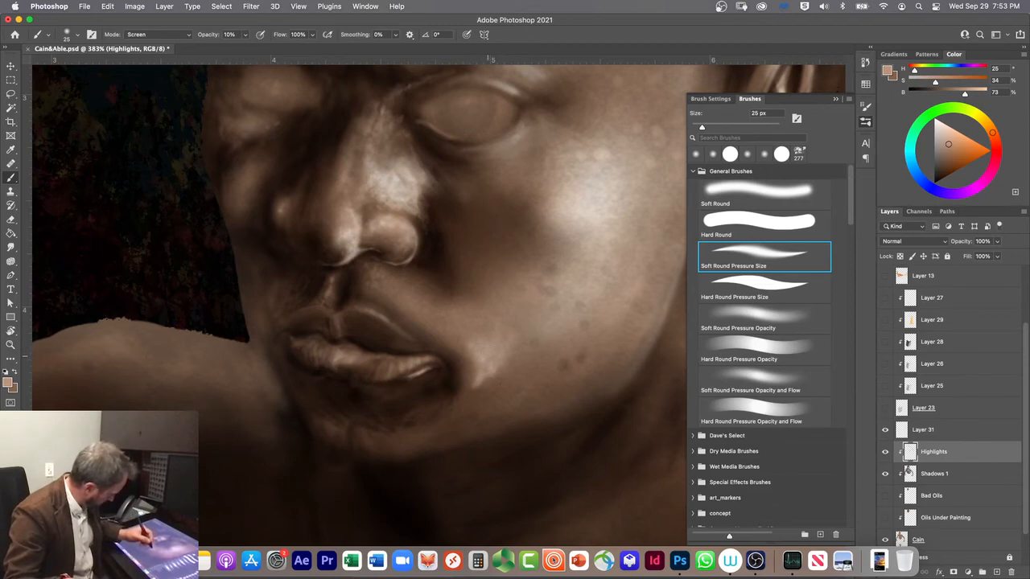
Step: Stipple textured highlights beside the mouth corner and up the cheek with 10 px and 30 px brushes, raising the opacity to 30%
key(bracketleft)
key(bracketleft)
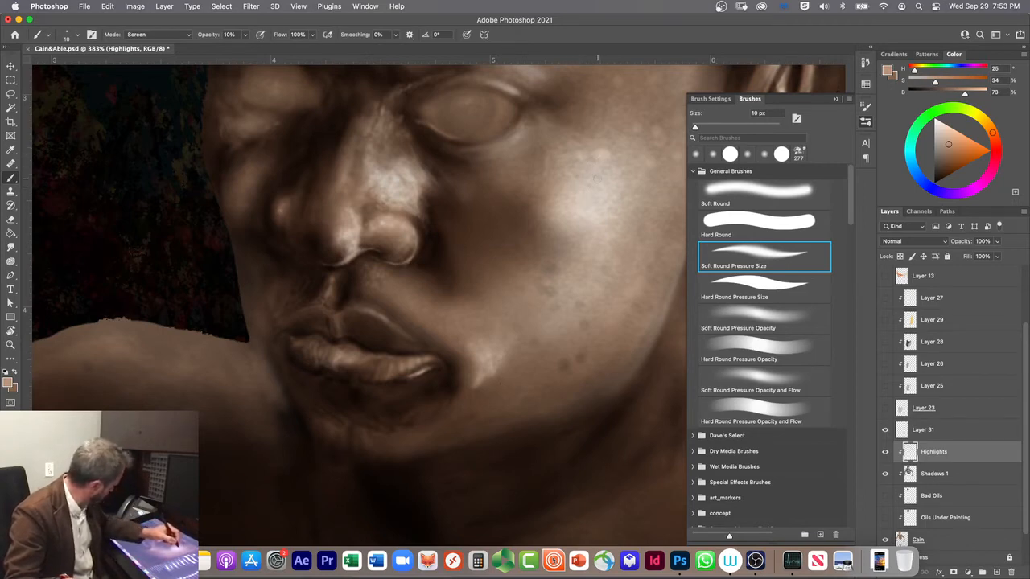
key(3)
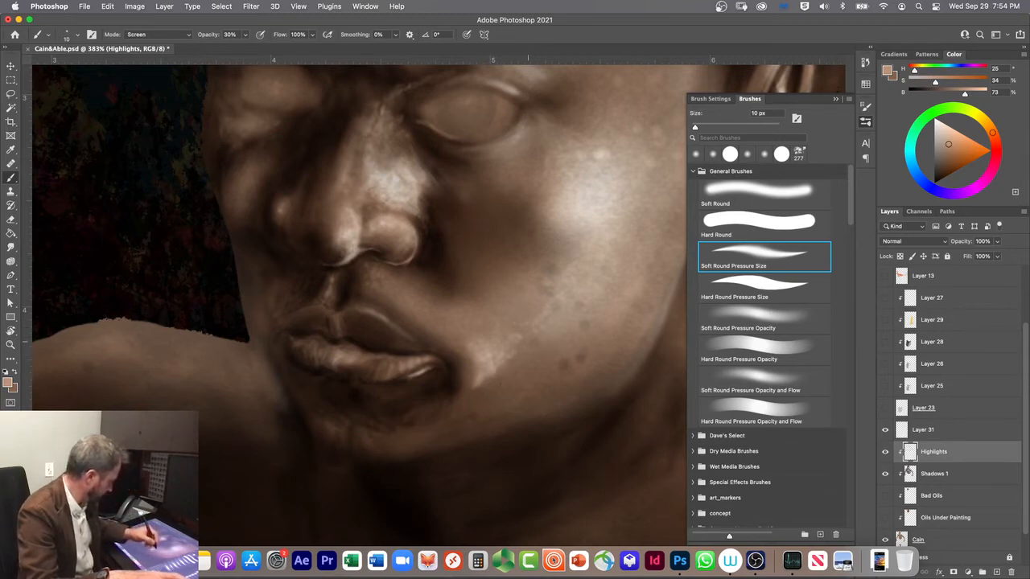
key(bracketright)
key(bracketright)
mouse_move(509, 358)
mouse_down()
mouse_move(496, 377)
mouse_move(520, 345)
mouse_move(474, 391)
mouse_up()
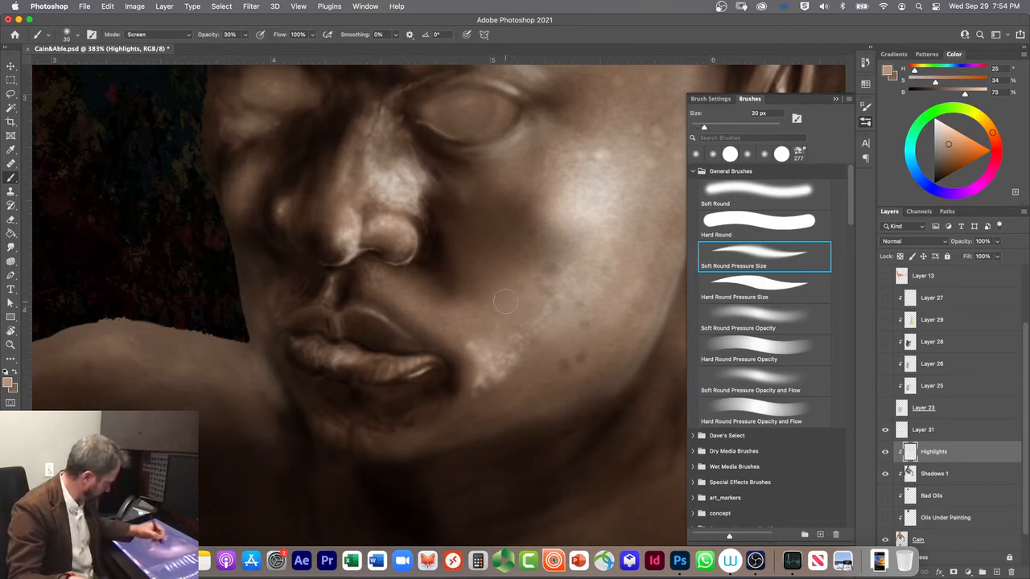
Step: Add fine highlight texture to the near cheek and lower lip at 30% opacity with brush sizes between 8 px and 15 px
key(bracketleft)
key(bracketleft)
key(bracketleft)
key(bracketleft)
key(bracketleft)
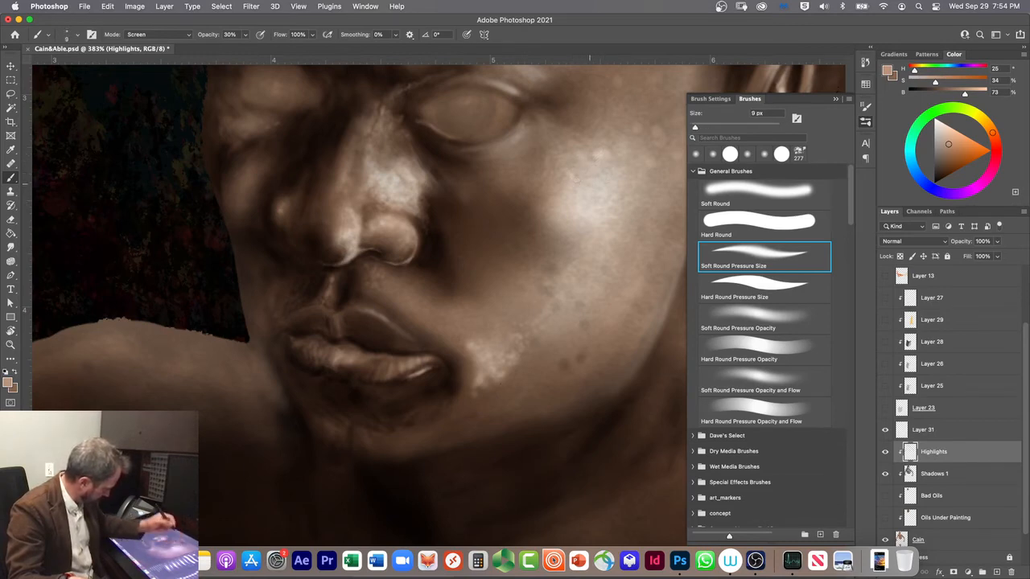
key(bracketright)
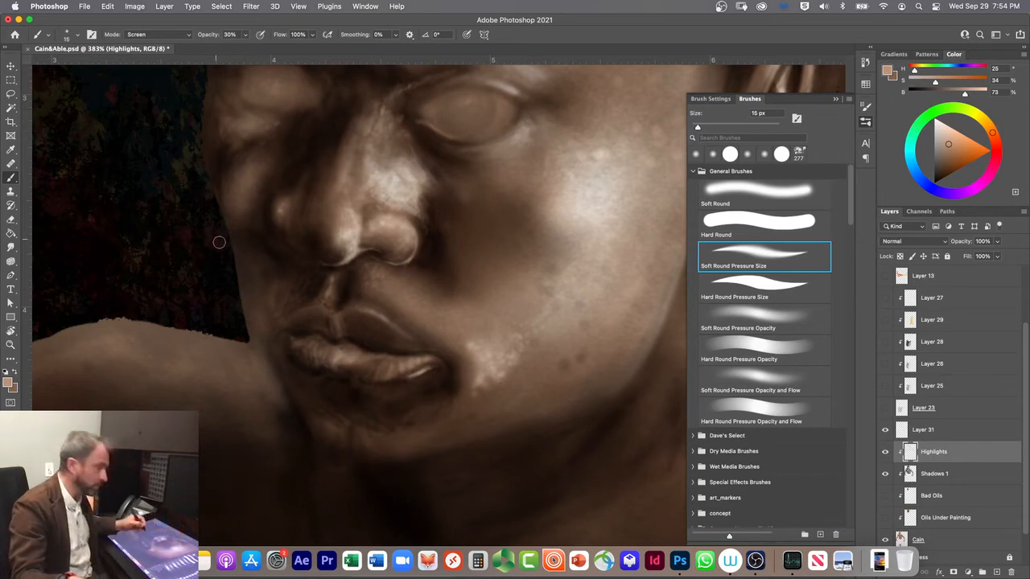
key(bracketleft)
key(bracketleft)
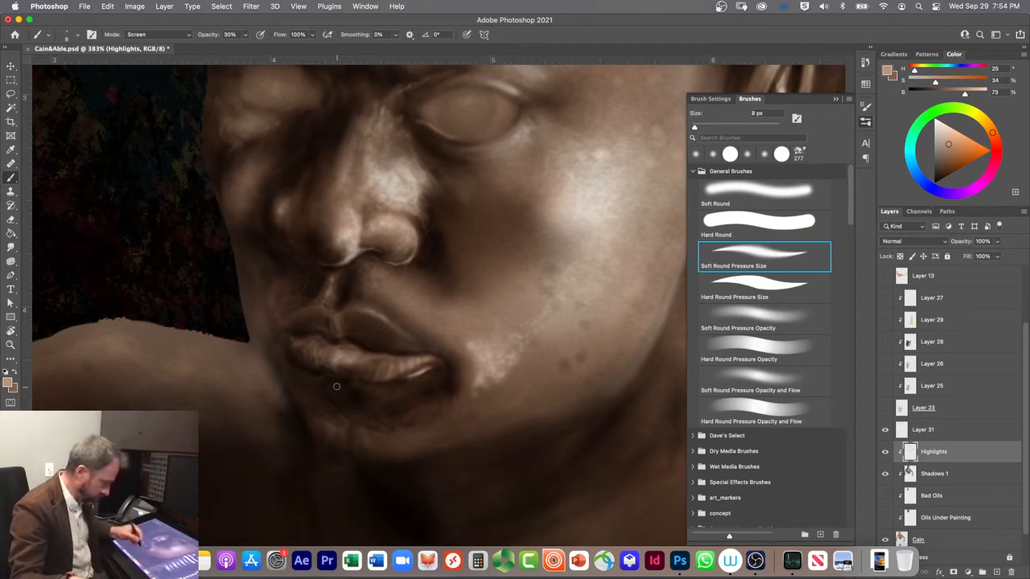
Step: Darken the far jaw and the area beside the mouth on the Shadows 1 layer in Multiply mode with the darker brown, up to 35 px
click(925, 475)
click(15, 372)
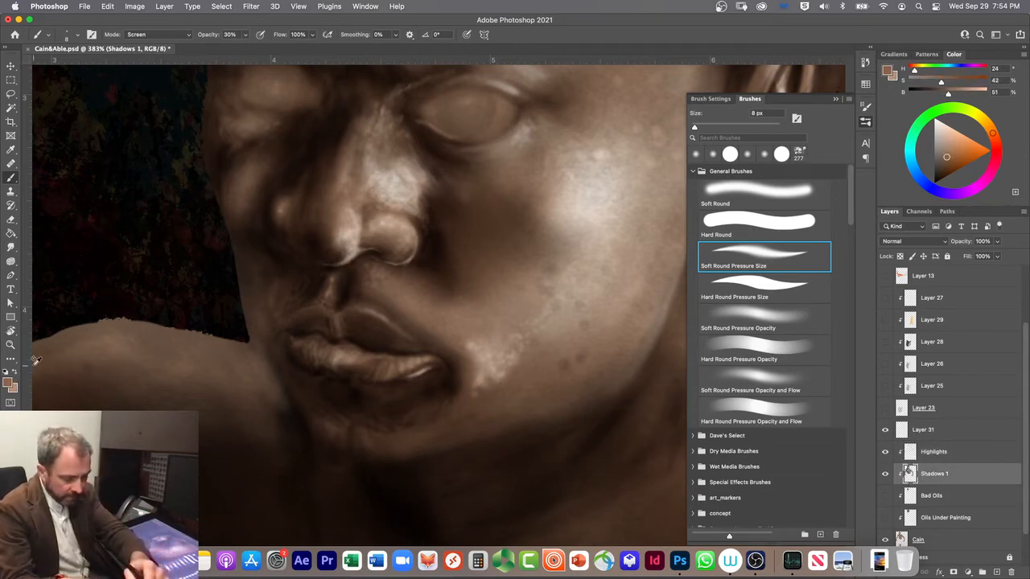
key(alt+shift+m)
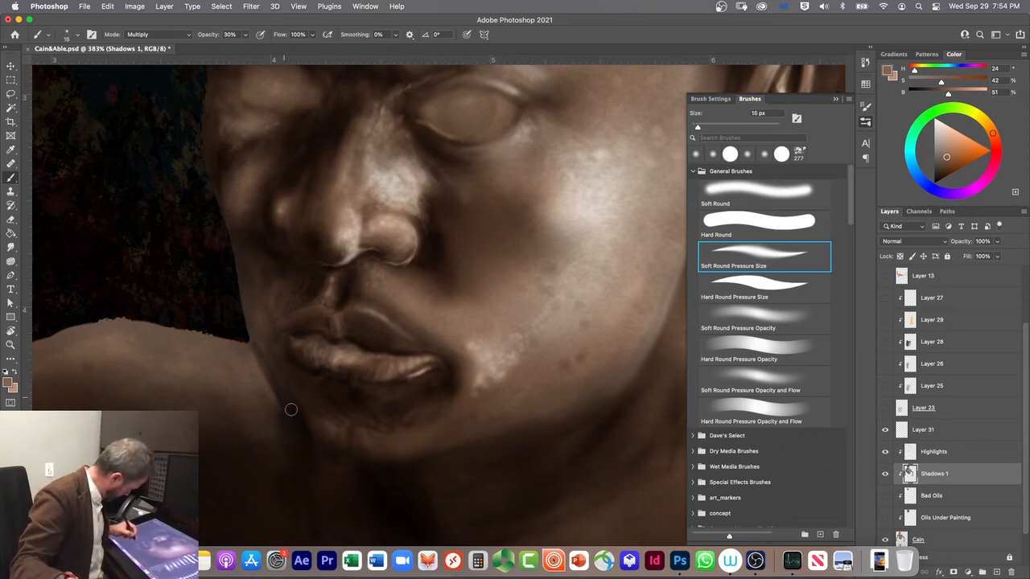
key(bracketright)
key(bracketright)
key(bracketright)
key(bracketright)
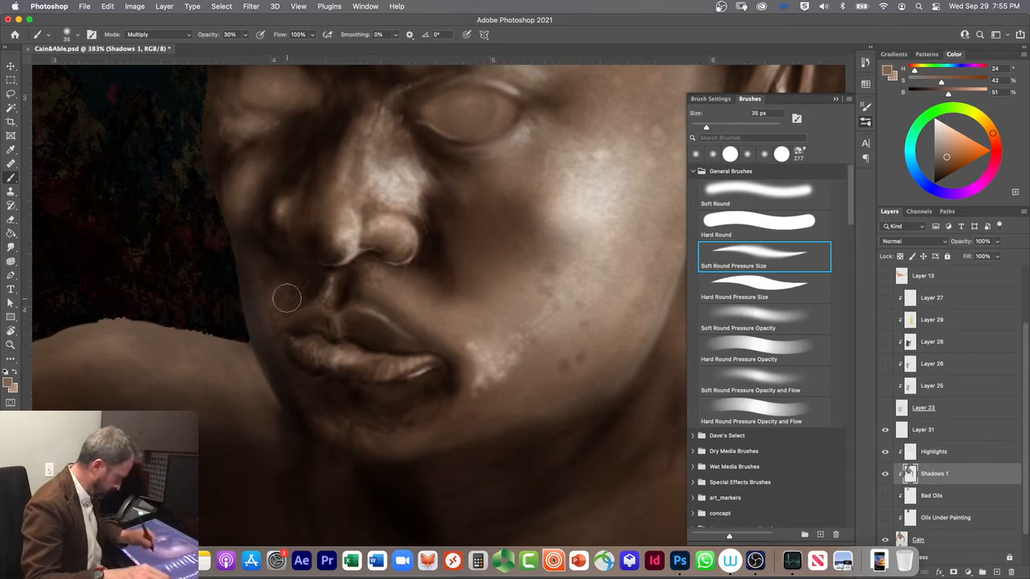
Step: Compare the face with and without the Highlights layer by toggling its visibility
click(885, 453)
click(886, 453)
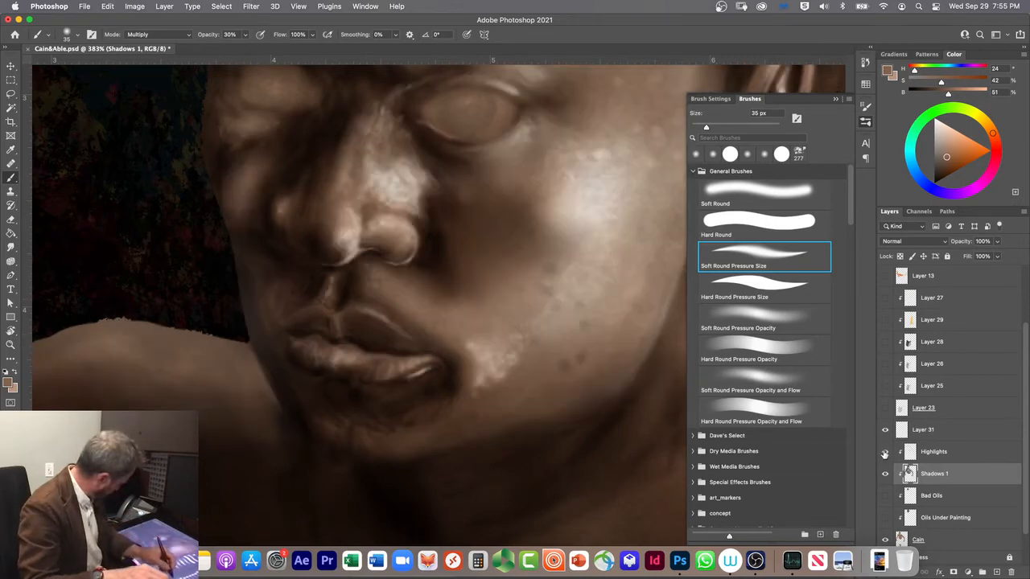
click(886, 452)
click(885, 452)
click(885, 452)
click(885, 452)
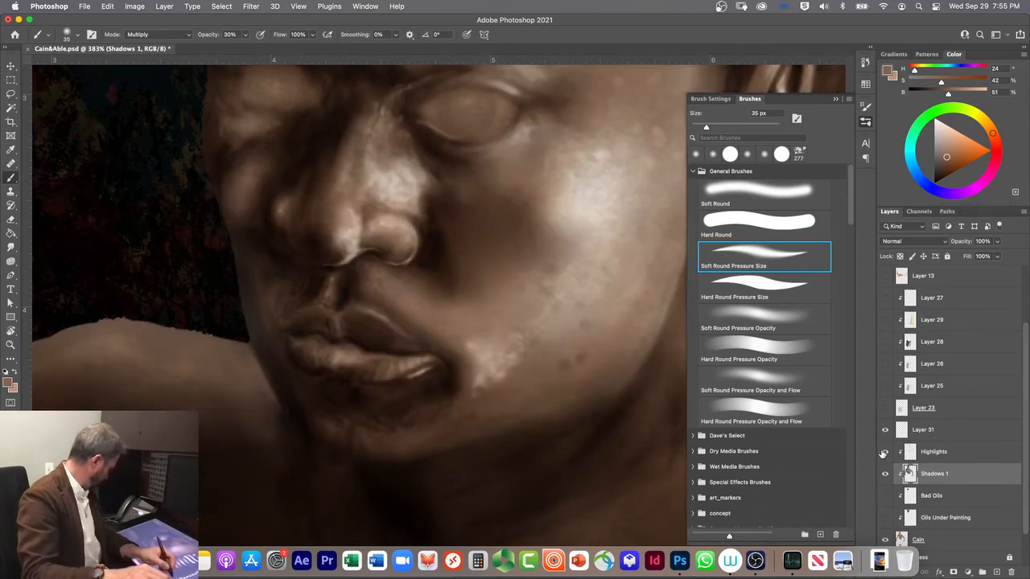
Step: Set the brush to Clear mode on the Highlights layer and undo the trial strokes along the far jaw
click(927, 454)
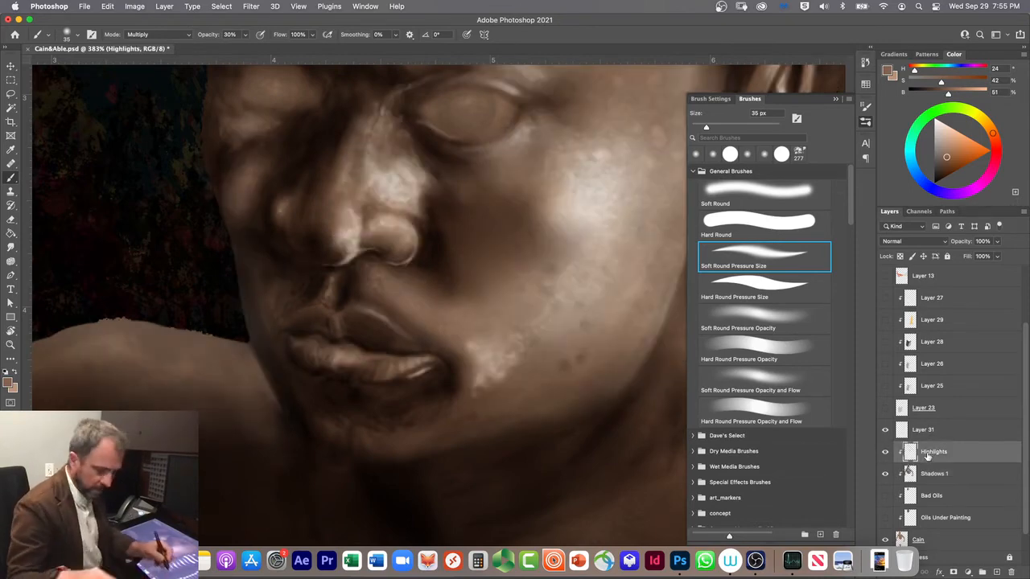
key(shift+alt+r)
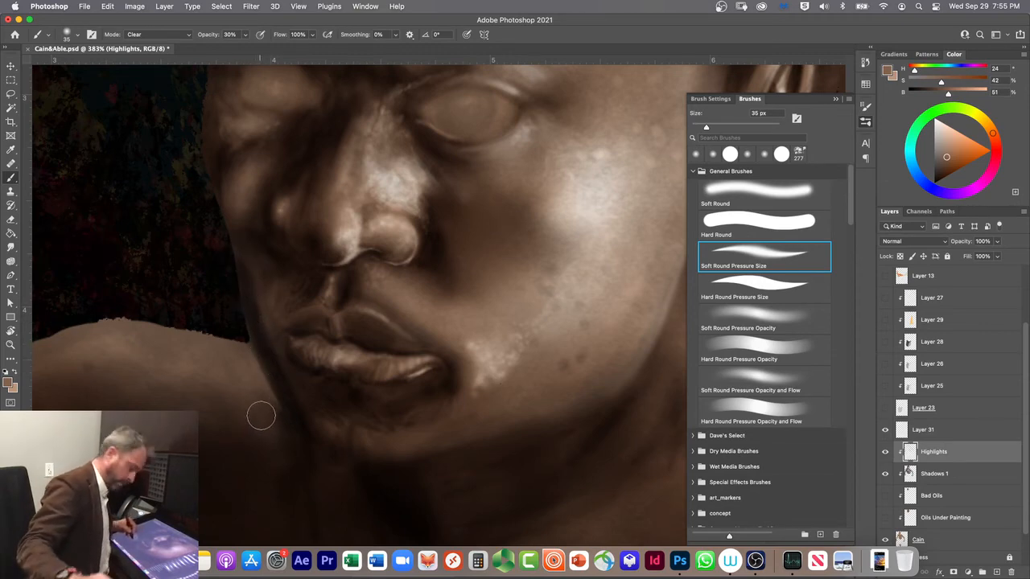
key(super+z)
key(super+z)
key(super+z)
key(super+z)
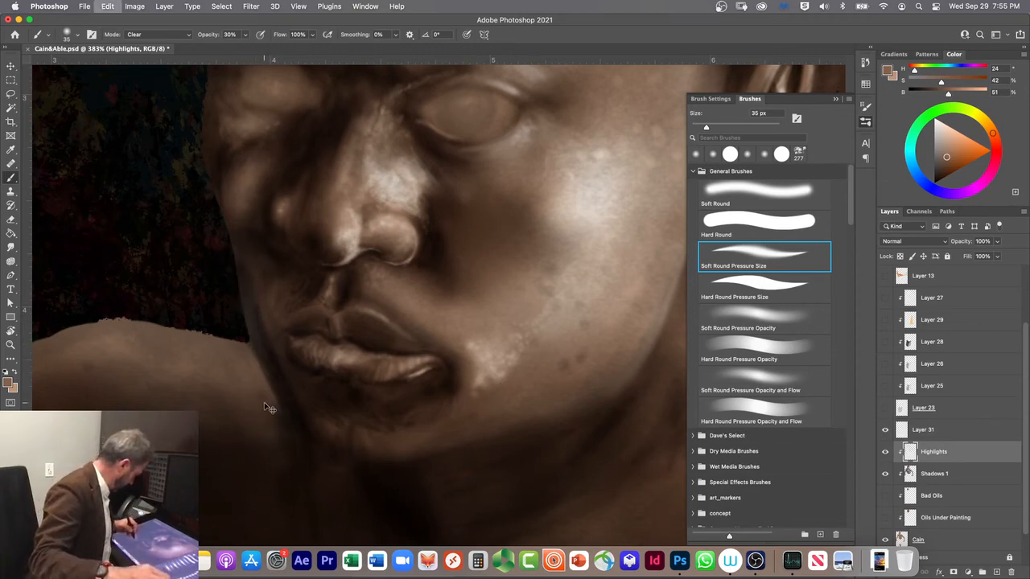
key(super+z)
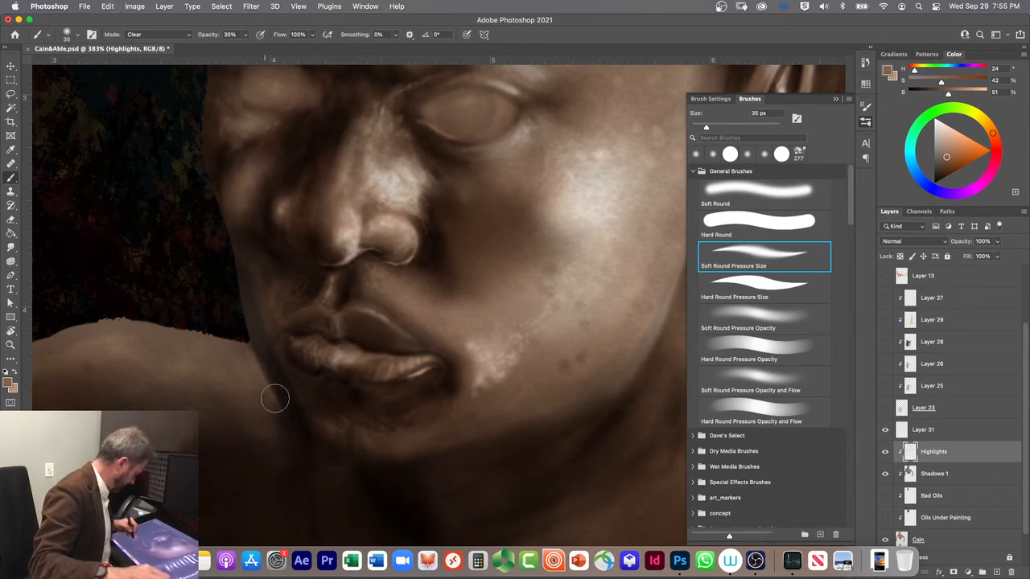
Step: Soften the Highlights layer around the far jaw and chin with the Soft Round brush at 10% opacity, reducing it to 40, 30 and 25 px
click(713, 154)
key(1)
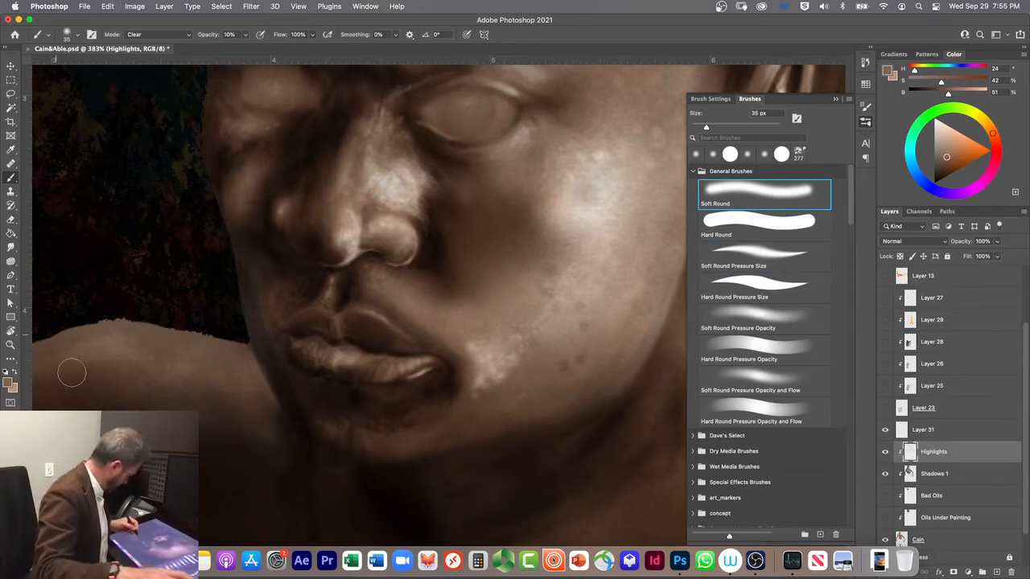
scroll(286, 409, up, 1)
key(bracketright)
key(bracketright)
key(bracketright)
key(bracketright)
key(bracketright)
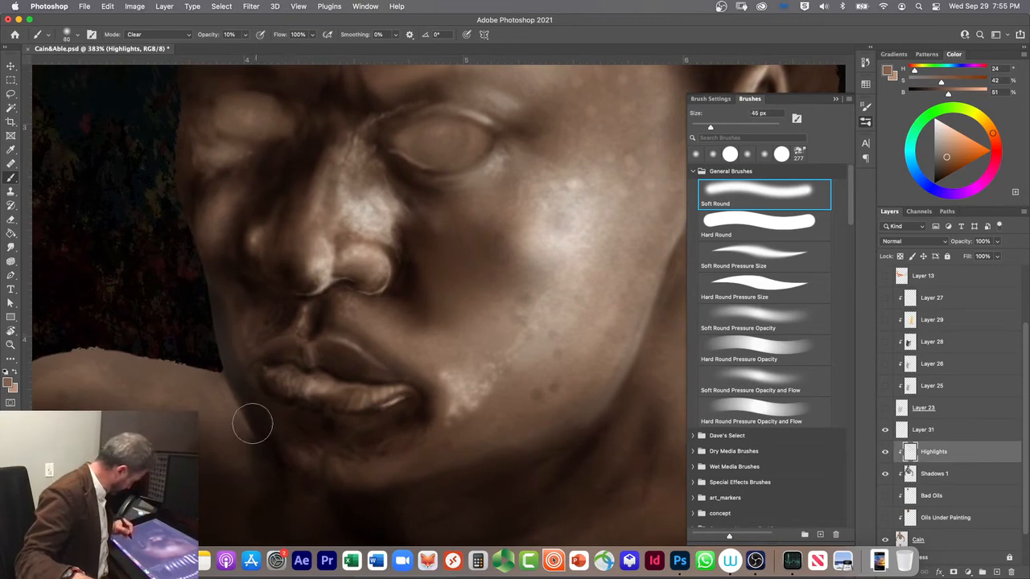
key(bracketright)
key(bracketleft)
key(bracketleft)
key(bracketleft)
key(bracketleft)
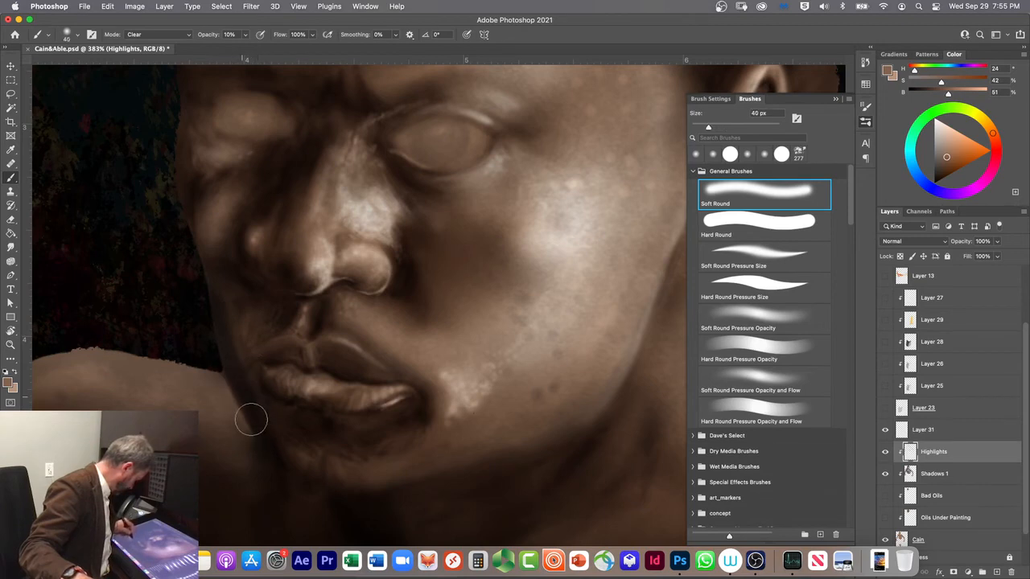
key(bracketleft)
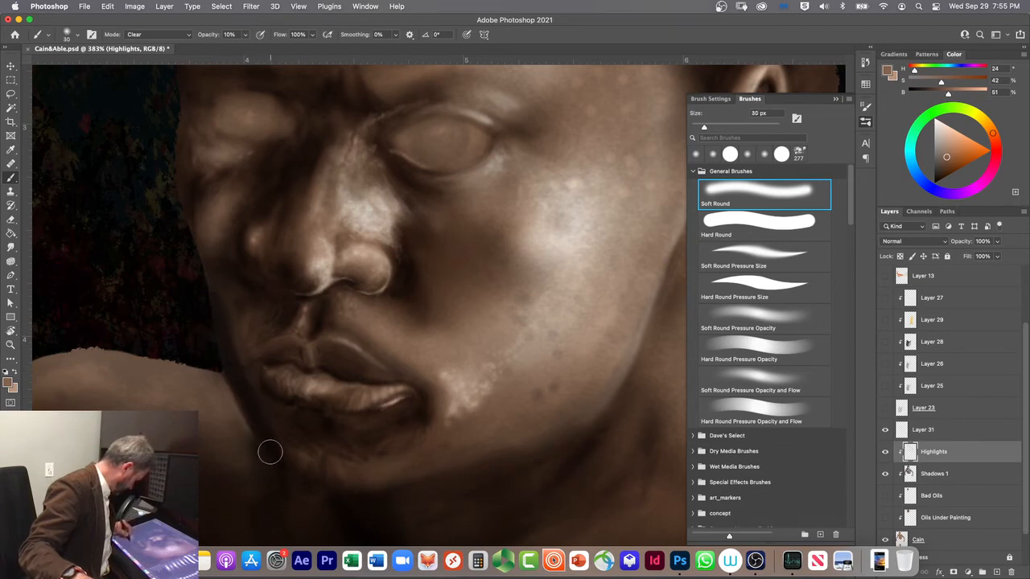
key(bracketleft)
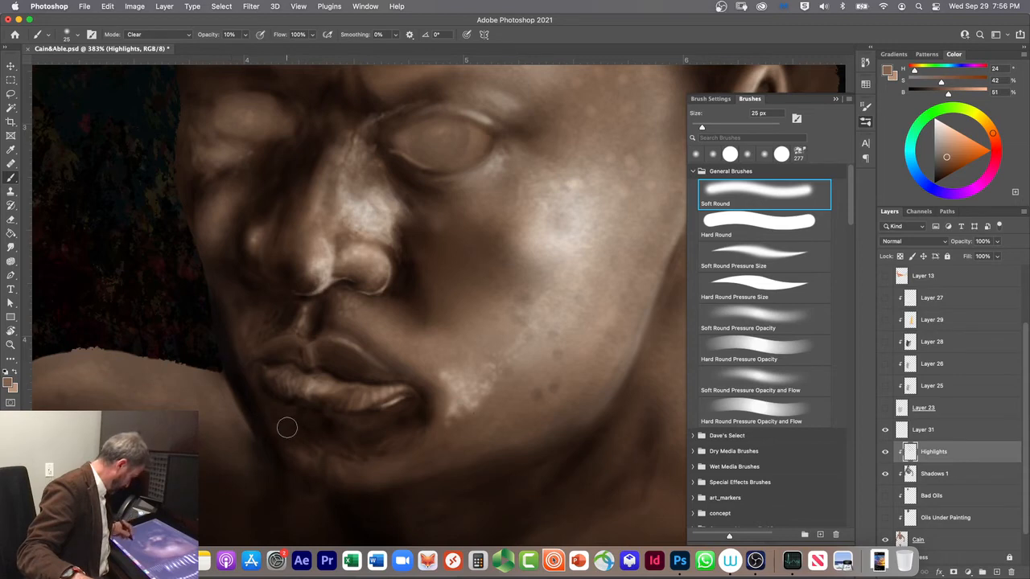
Step: Deepen the shadows along the far jaw and chin on the Shadows 1 layer in Multiply mode at 25 px
key(alt+bracketleft)
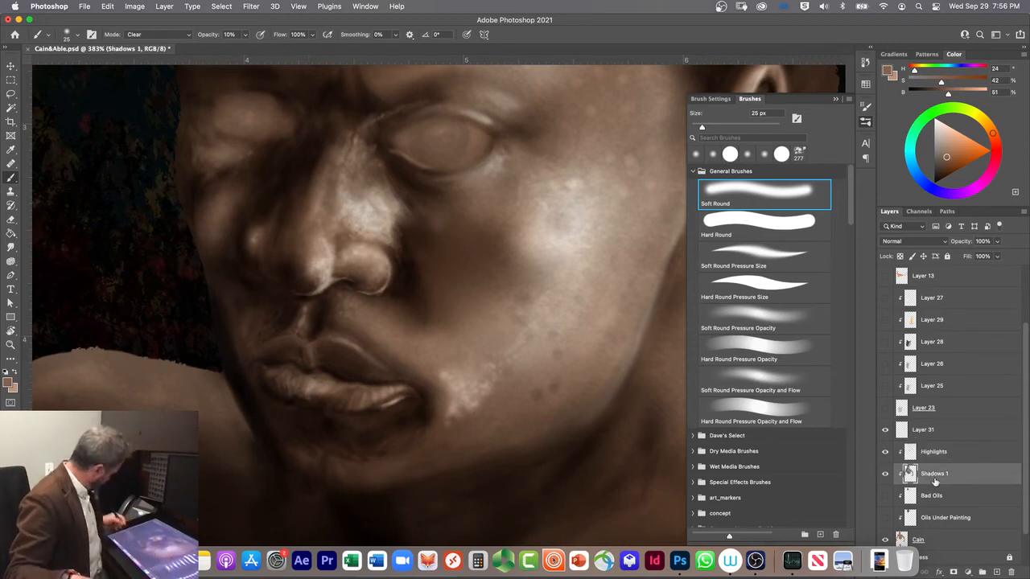
key(shift+alt+m)
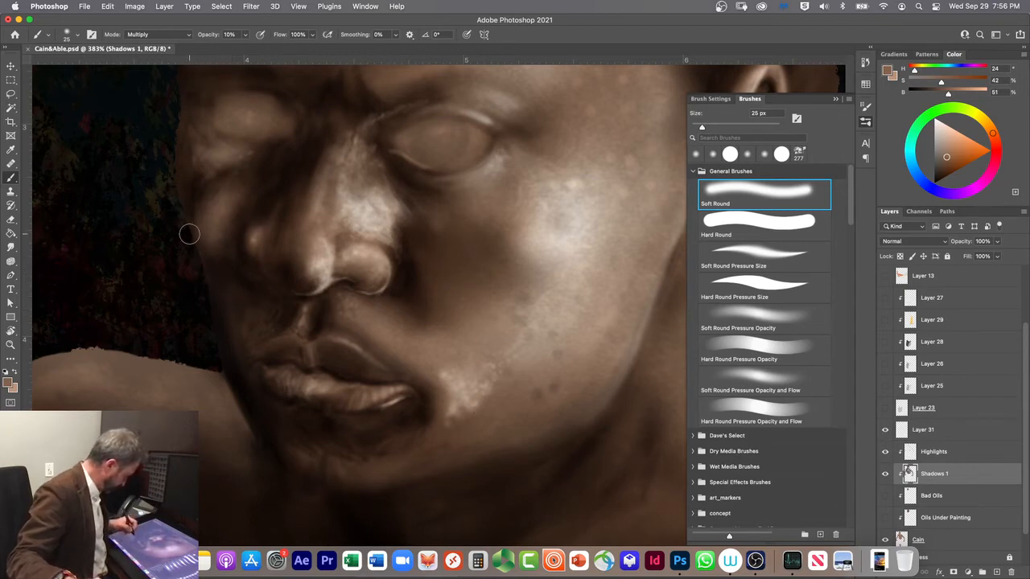
Step: Brighten the skin around both eyes on the Highlights layer with the lighter brush colour in Screen mode at 25 px and 10% opacity
scroll(450, 373, down, 1)
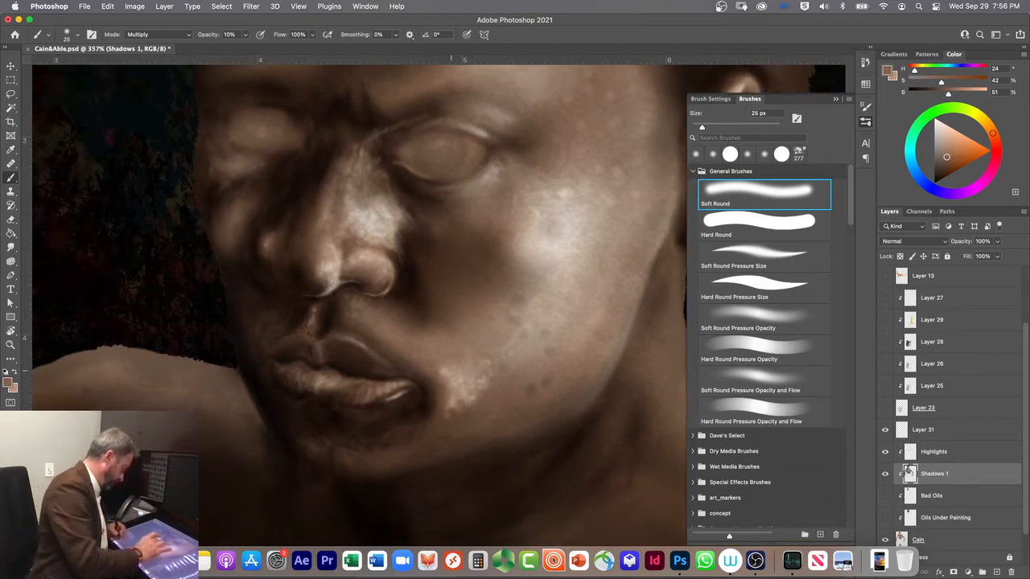
scroll(481, 400, up, 5)
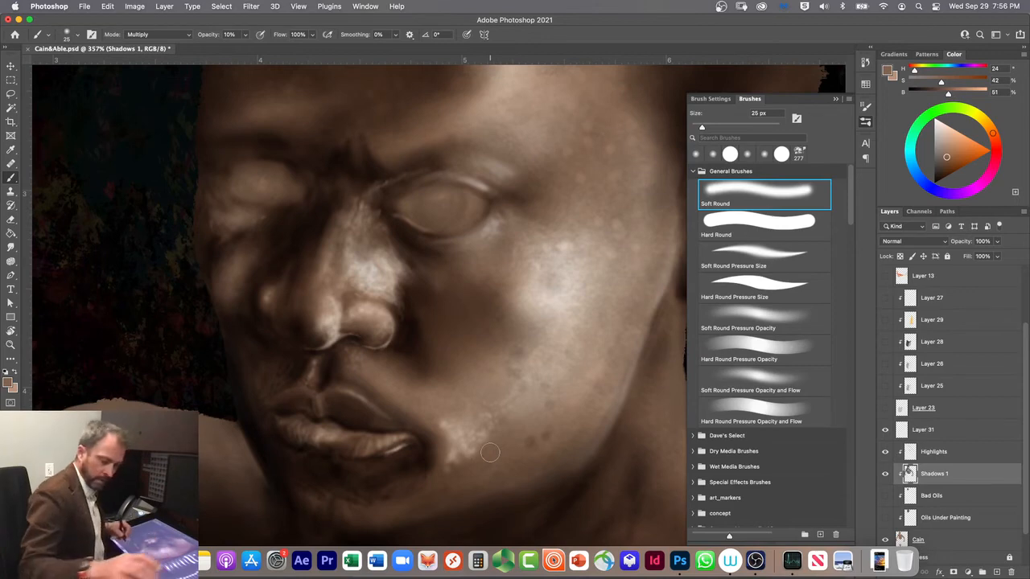
click(15, 372)
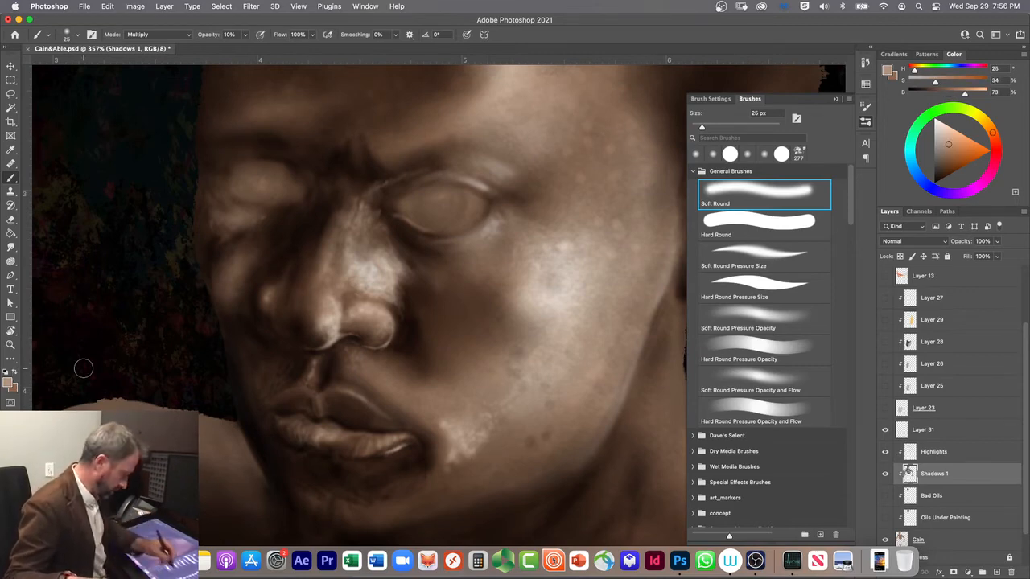
click(933, 451)
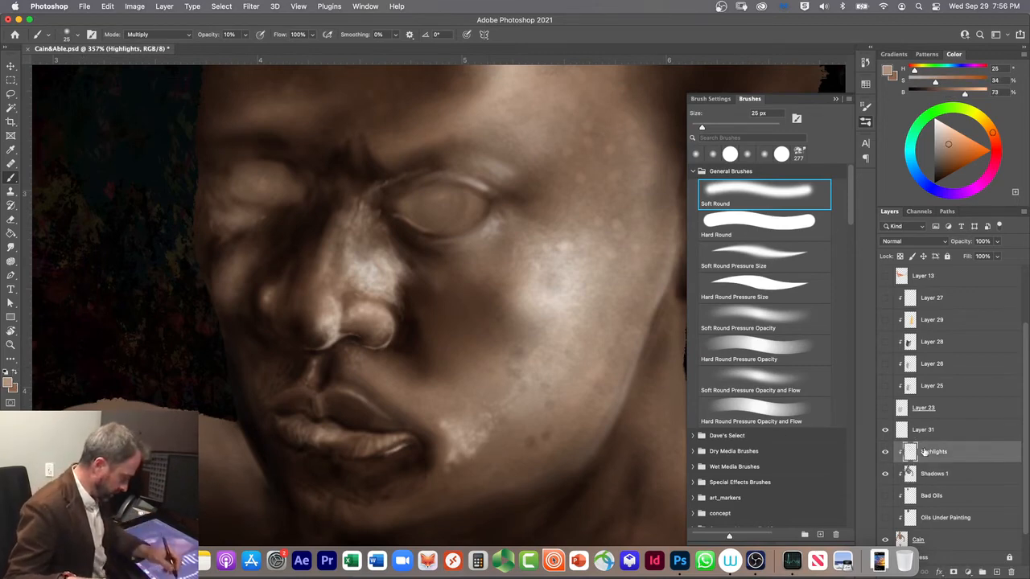
click(139, 33)
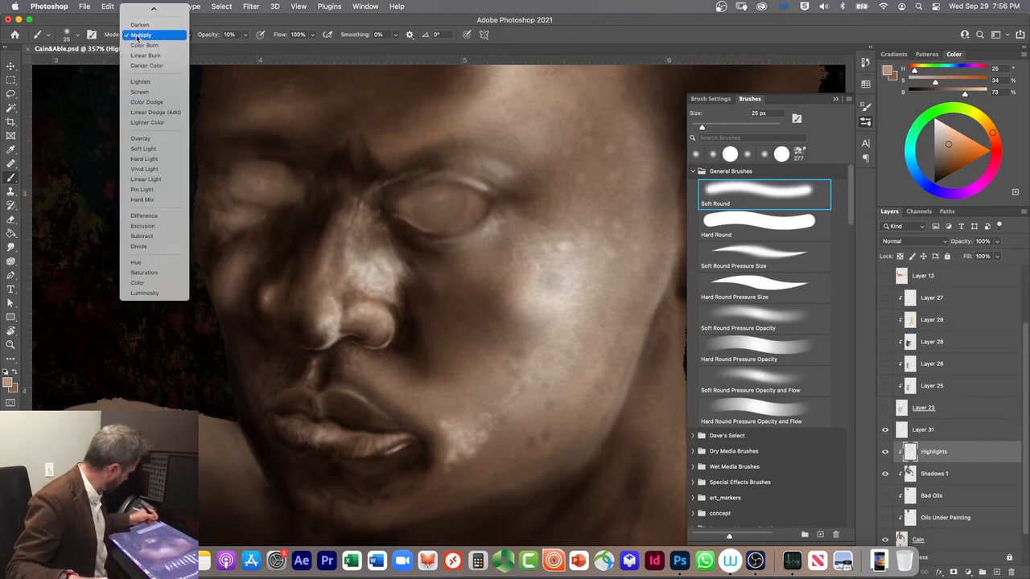
click(138, 92)
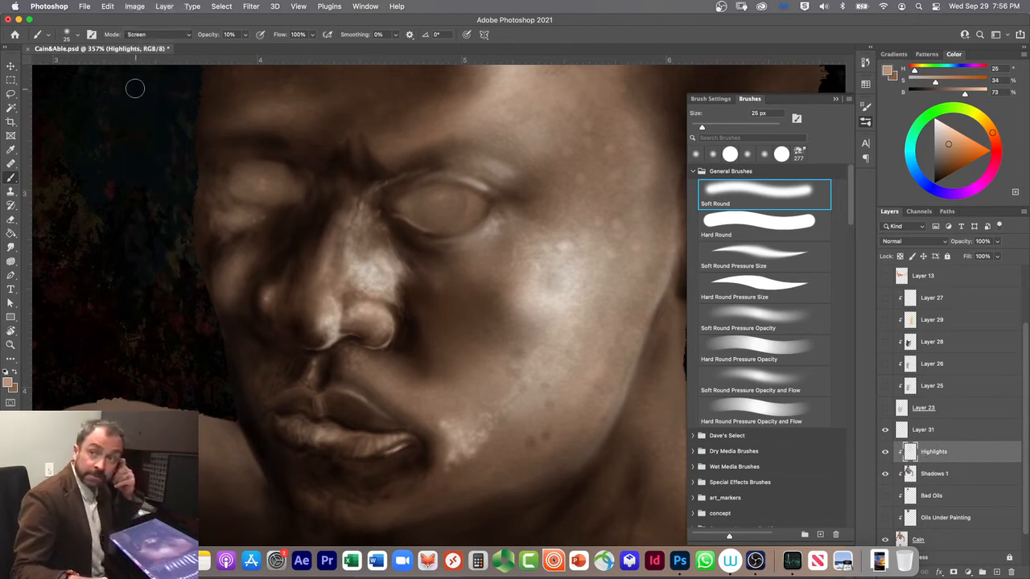
drag(466, 200, 444, 225)
mouse_move(397, 199)
mouse_down()
mouse_move(418, 214)
mouse_move(419, 198)
mouse_move(467, 200)
mouse_move(416, 212)
mouse_move(442, 198)
mouse_move(441, 219)
mouse_move(399, 206)
mouse_up()
mouse_move(260, 185)
mouse_down()
mouse_move(276, 191)
mouse_move(278, 174)
mouse_move(219, 173)
mouse_move(246, 184)
mouse_move(241, 173)
mouse_move(245, 189)
mouse_move(262, 197)
mouse_up()
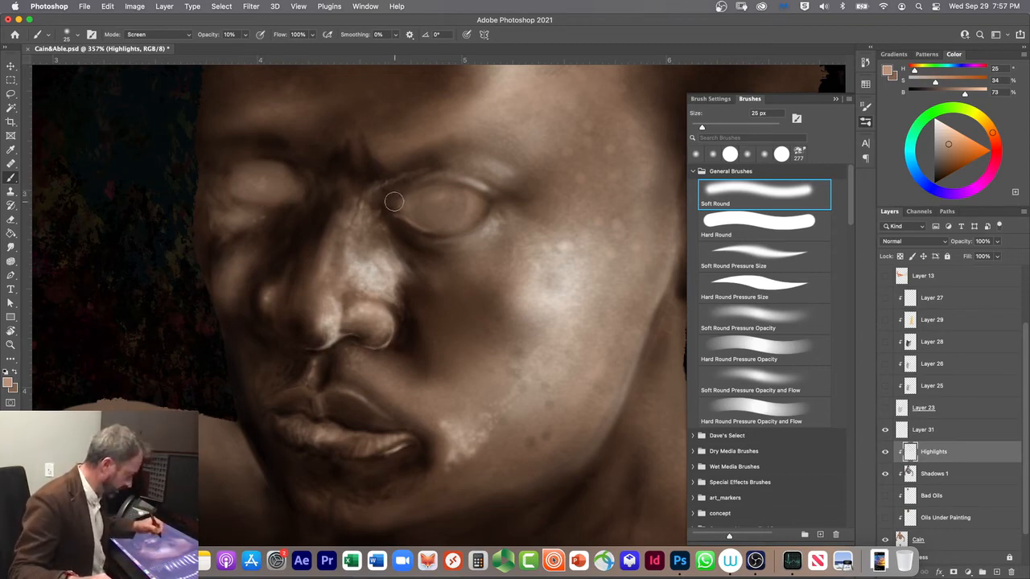
Step: Add fine highlights at the near eye's inner corner with Soft Round Pressure Size at 5 px, and trim them in Clear mode
click(725, 257)
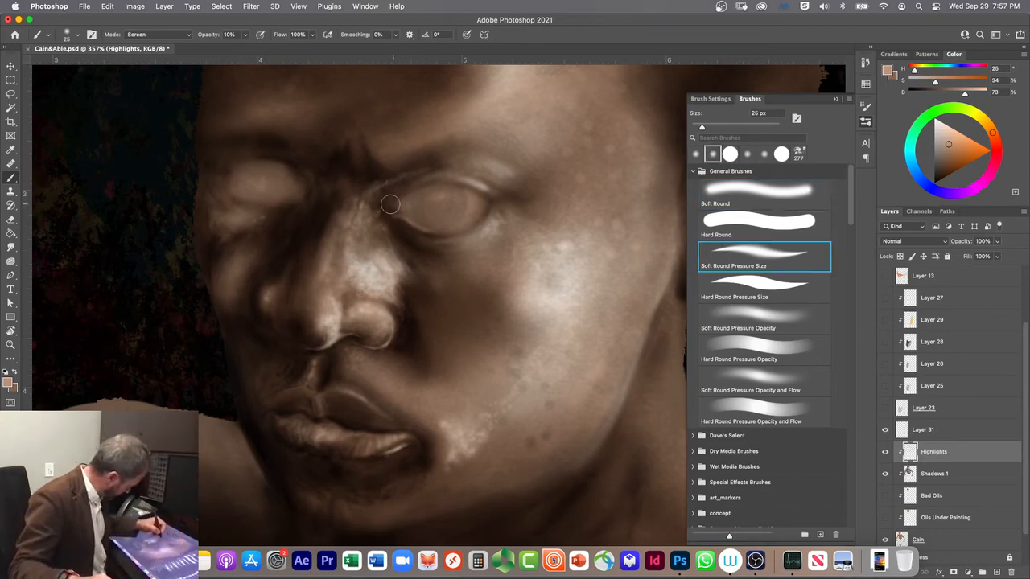
key(bracketleft)
key(bracketleft)
key(bracketleft)
key(bracketleft)
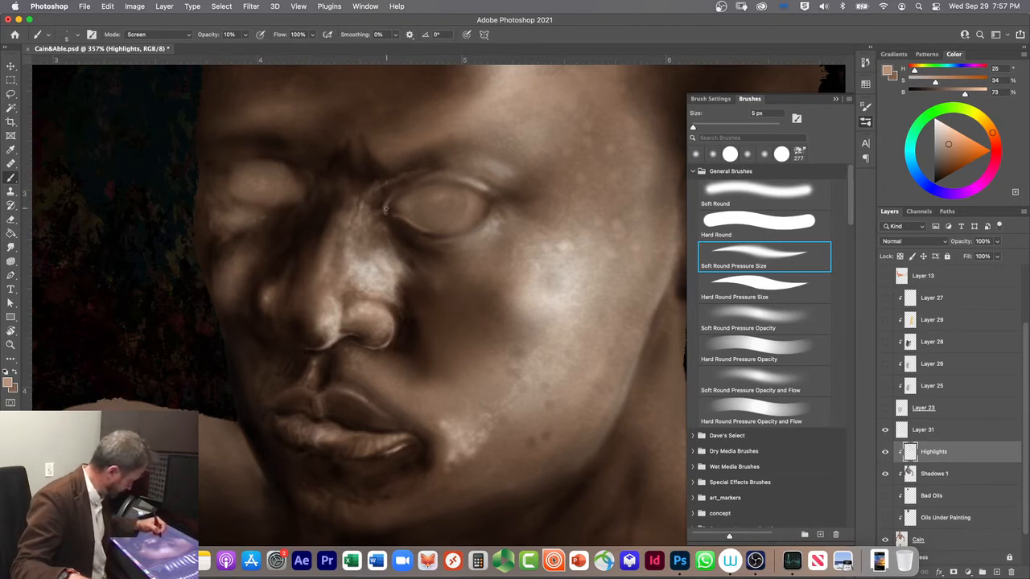
key(alt+shift+r)
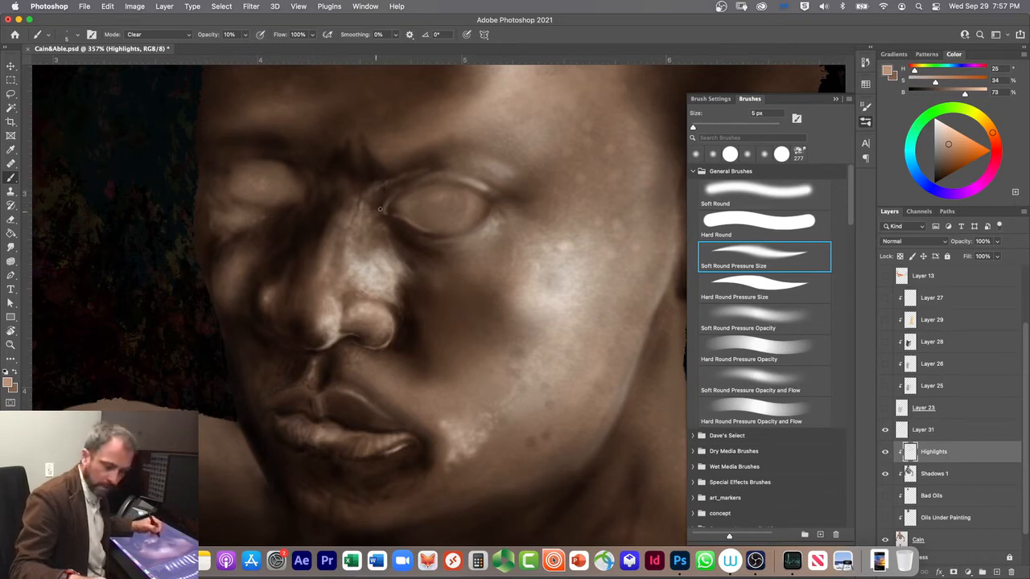
Step: Darken the near eye's inner corner on Shadows 1 in Multiply mode, and soften the Highlights layer there in Clear mode at 20% opacity
click(934, 475)
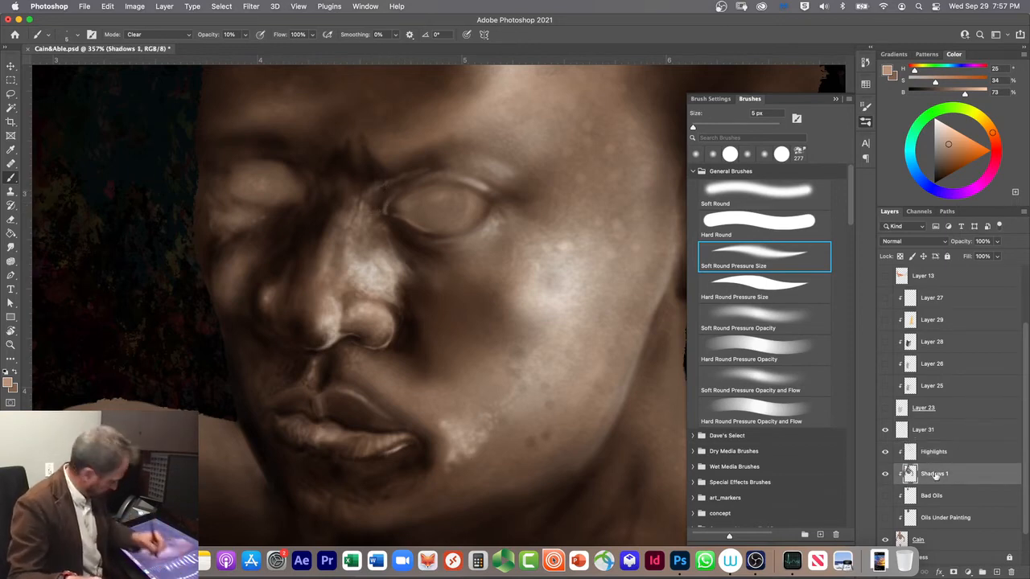
click(17, 372)
key(shift+alt+m)
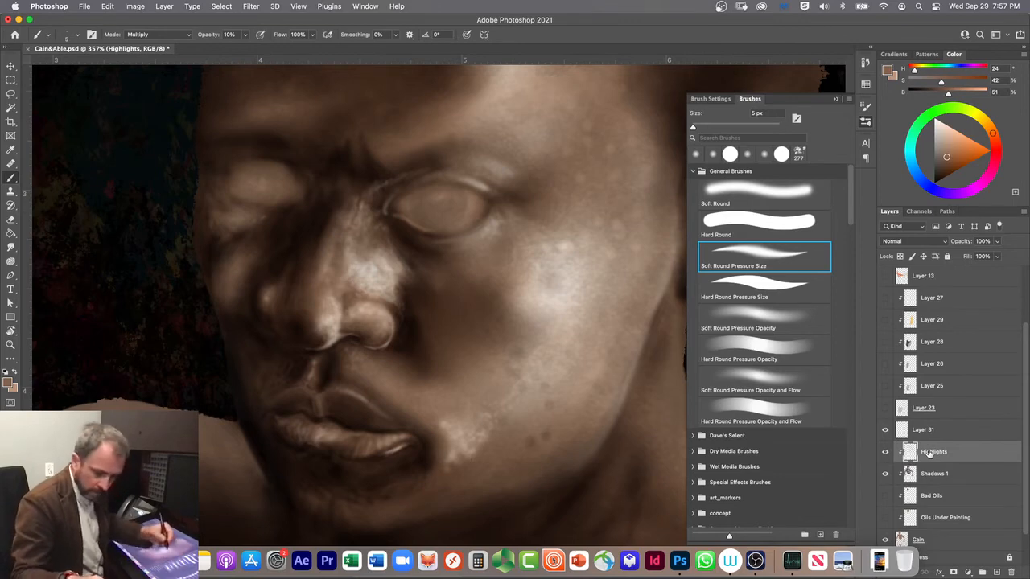
key(shift+alt+r)
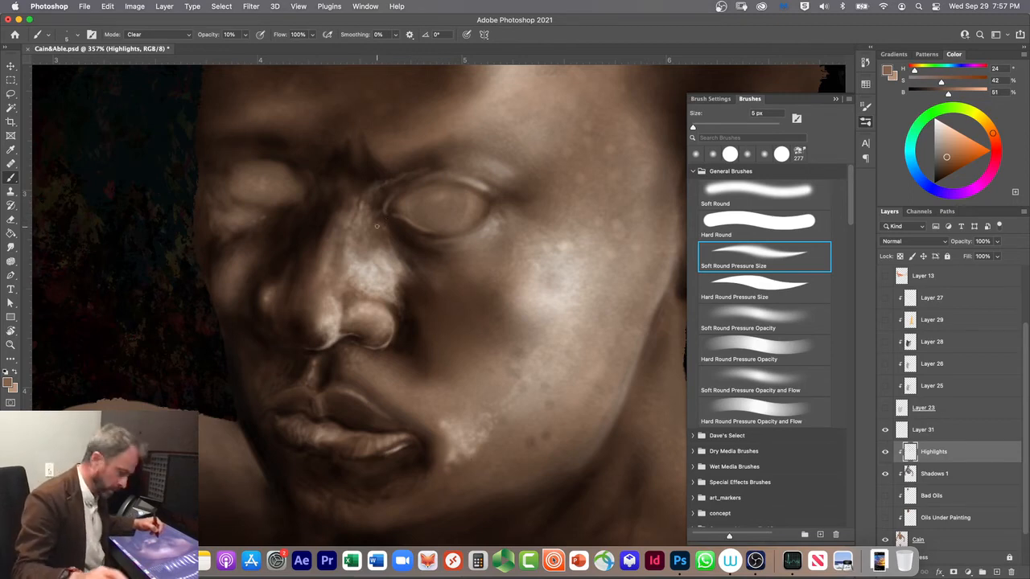
key(2)
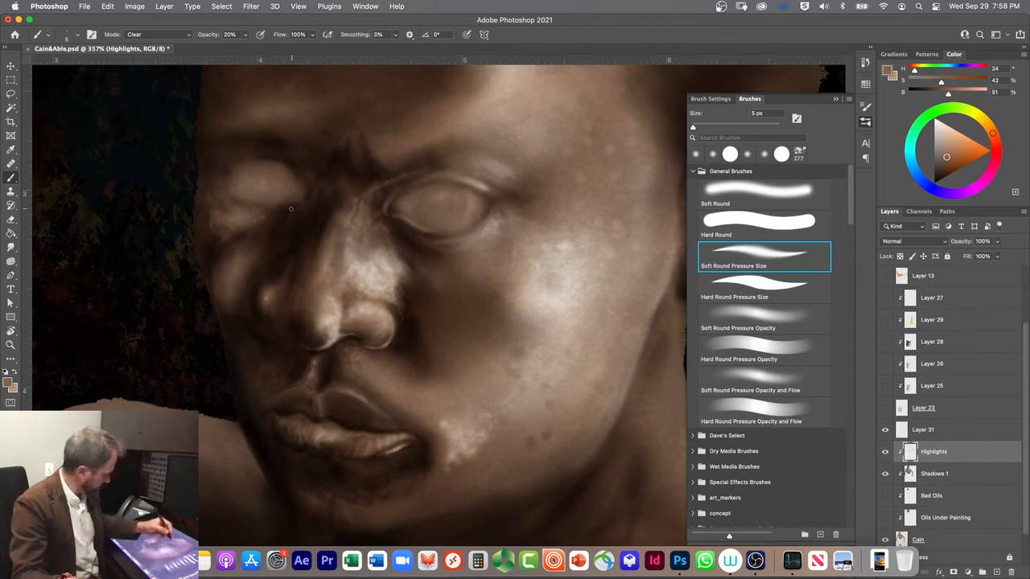
Step: Paint highlights on the near upper eyelid and beside the mouth in Screen mode at 9 and 20 px, and soften them in Clear mode
key(alt+shift+s)
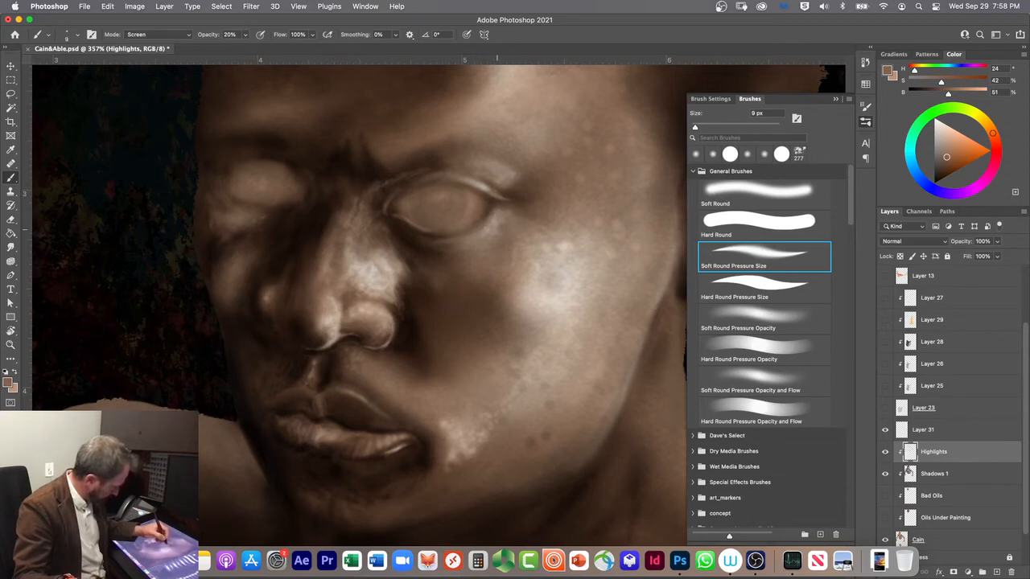
key(bracketright)
key(bracketright)
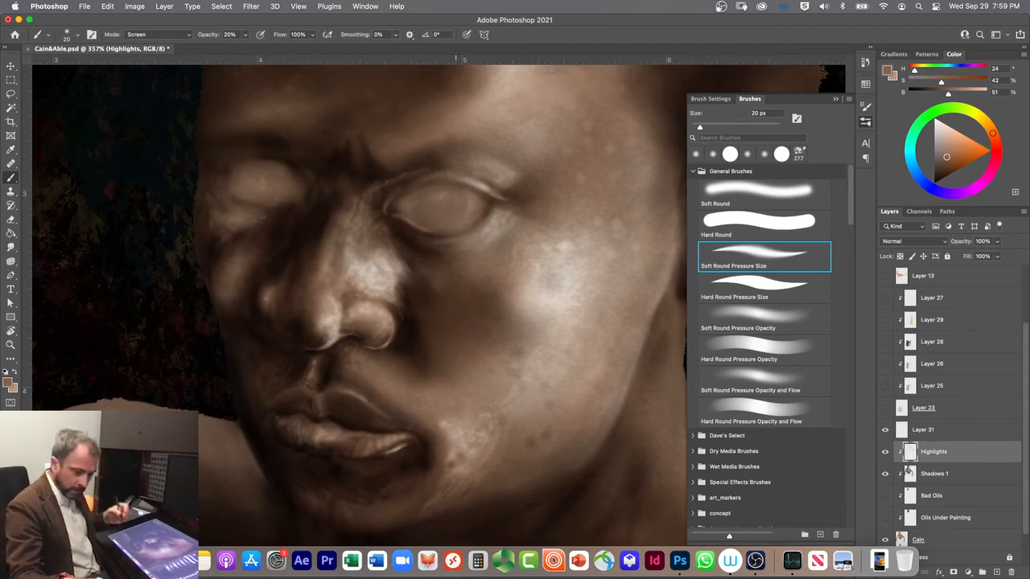
key(alt+shift+r)
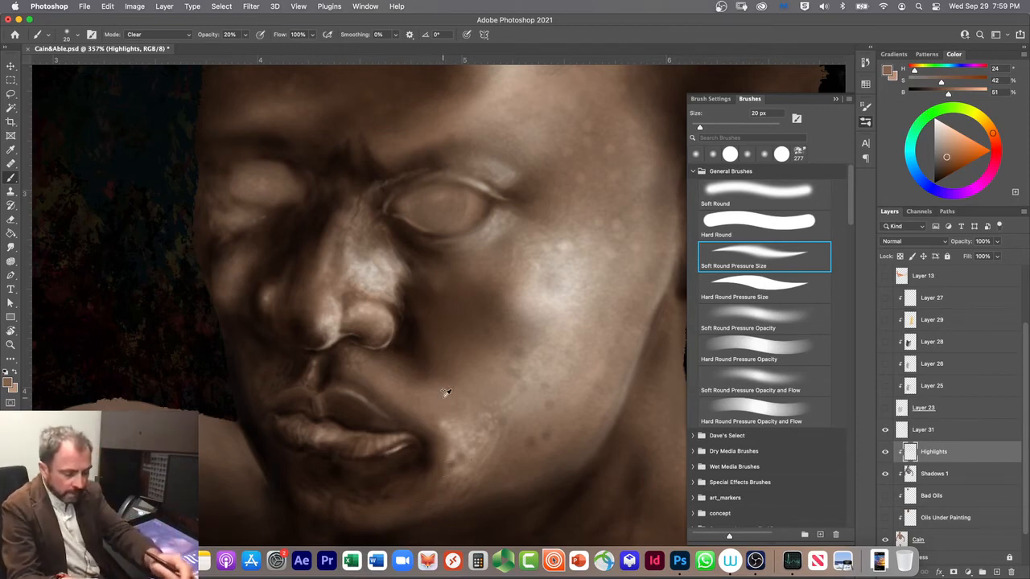
Step: Build the highlight along the fold from nose to near cheek in Screen mode at 40 px, switching to Soft Round at 10% opacity
key(alt+shift+s)
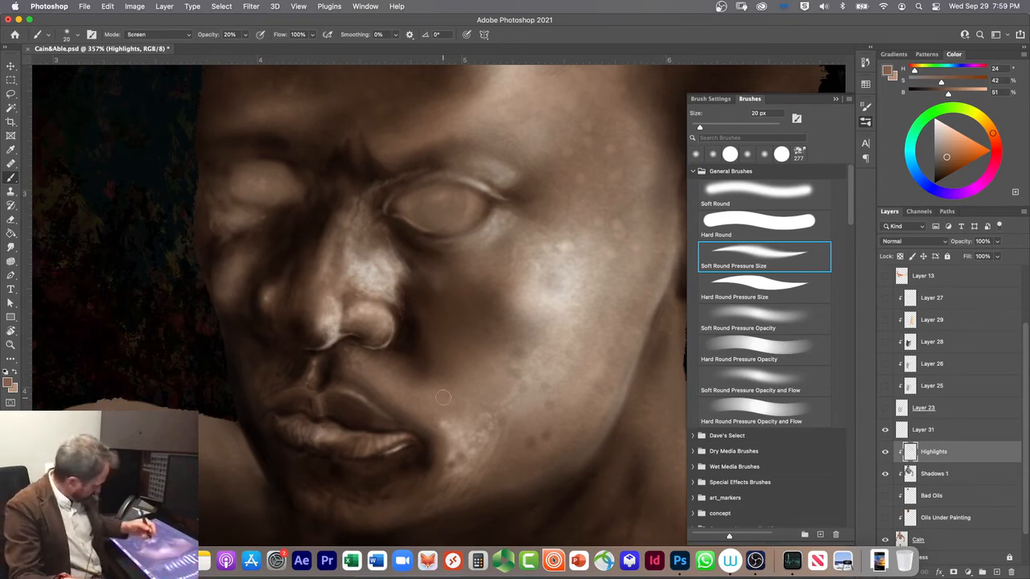
key(bracketright)
key(bracketright)
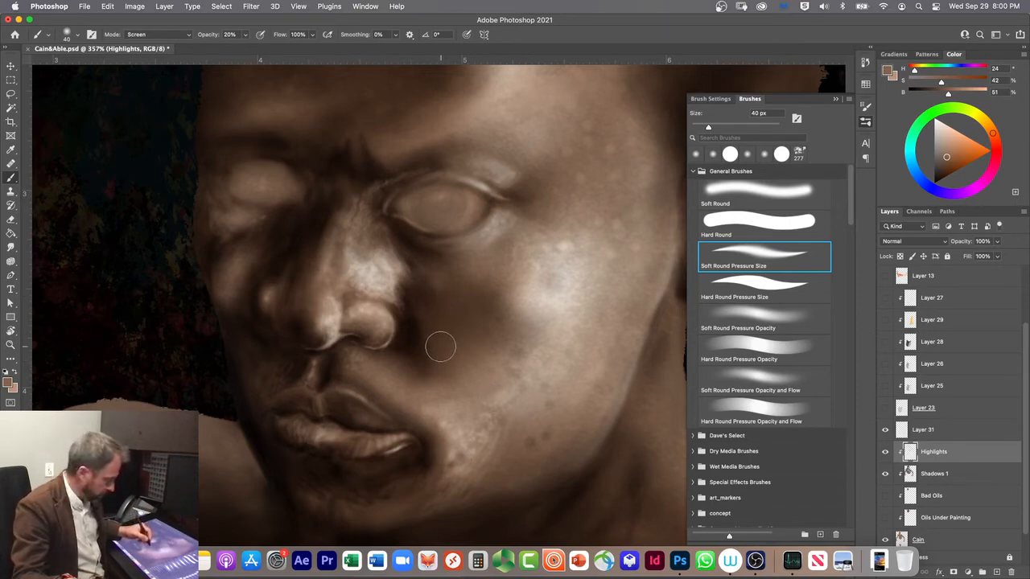
mouse_move(416, 309)
mouse_down()
mouse_move(449, 329)
mouse_move(406, 271)
mouse_move(478, 343)
mouse_move(398, 265)
mouse_move(444, 332)
mouse_move(402, 282)
mouse_move(422, 319)
mouse_move(407, 305)
mouse_move(398, 279)
mouse_move(471, 343)
mouse_up()
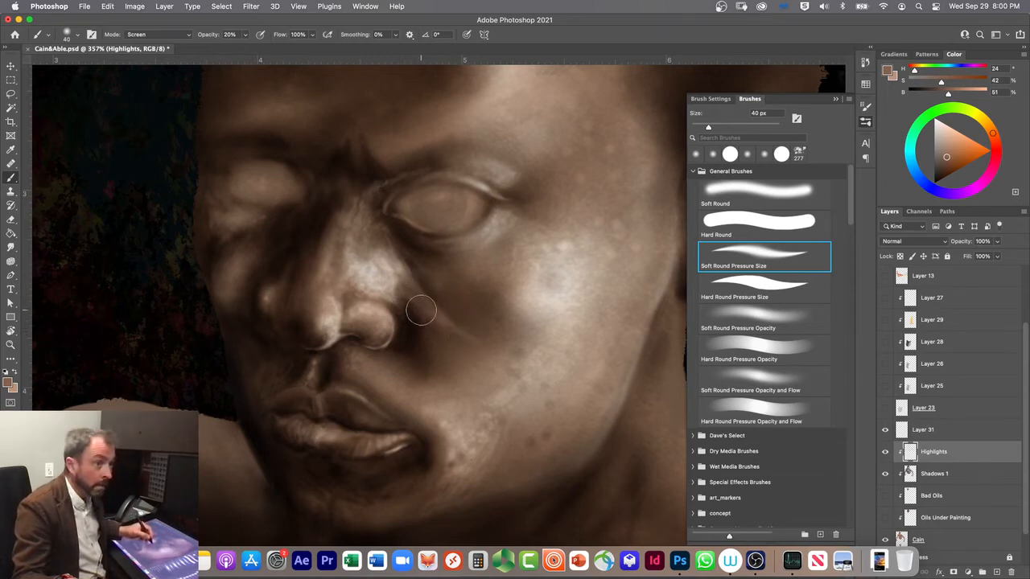
click(713, 154)
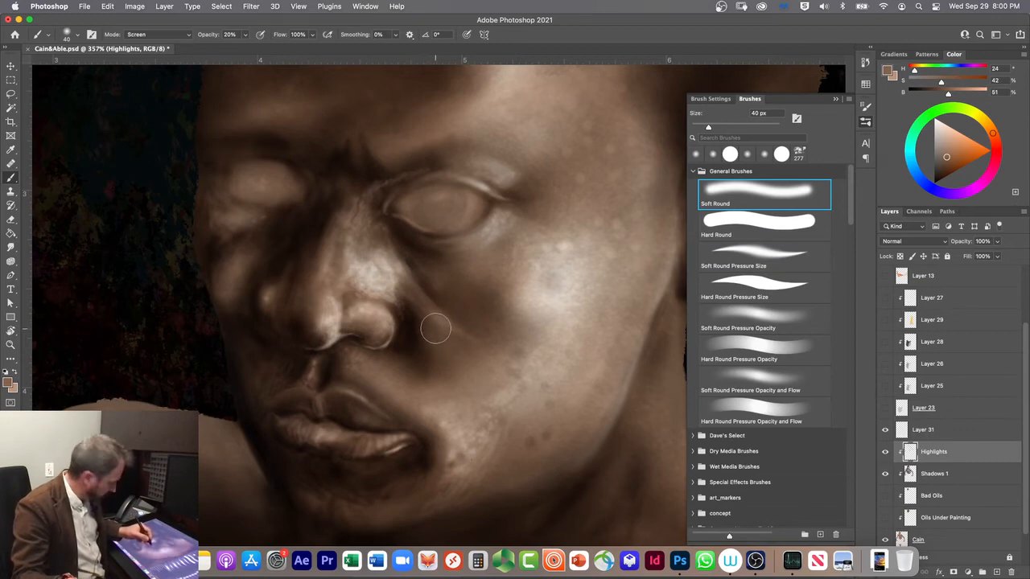
key(1)
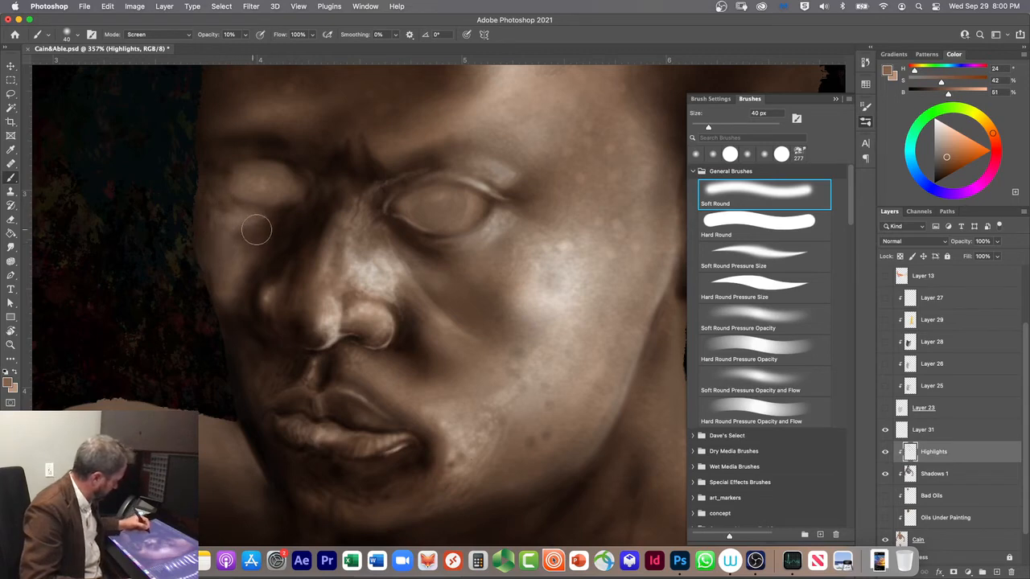
Step: Create a new layer clipped beneath Shadows 1, and set the brush to Hard Round Pressure Size in light pink (H 16, S 24, B 87)
click(997, 572)
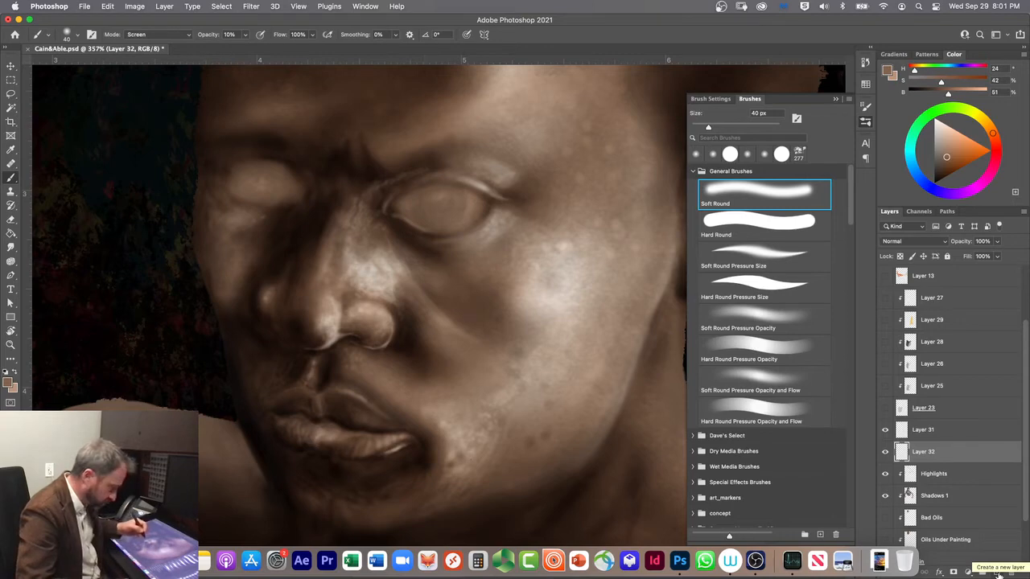
drag(945, 452, 950, 503)
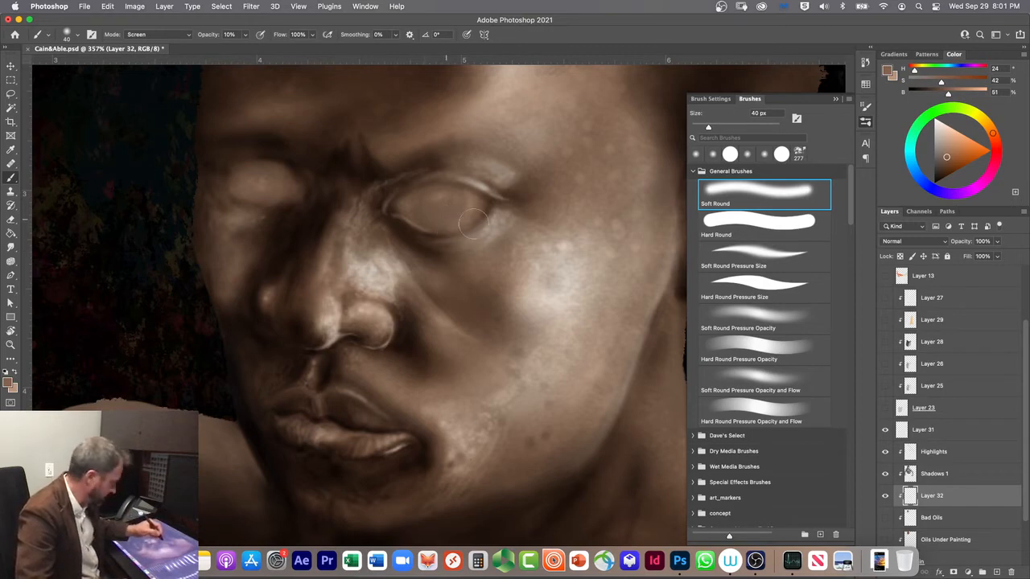
mouse_move(941, 136)
mouse_down()
mouse_move(995, 139)
mouse_move(948, 133)
mouse_up()
click(951, 136)
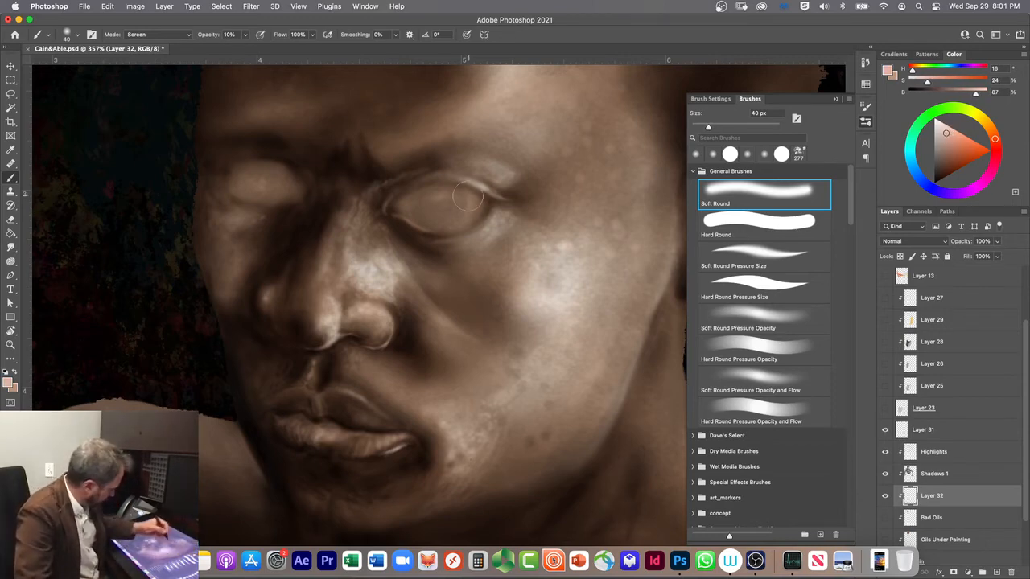
key(period)
key(period)
key(period)
drag(472, 207, 446, 214)
drag(938, 497, 937, 452)
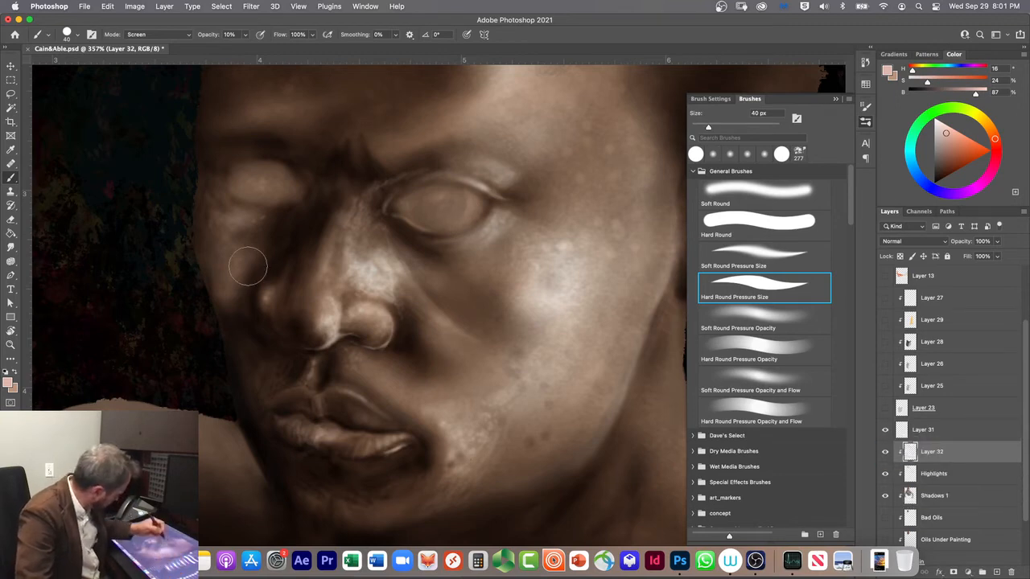
drag(485, 324, 441, 234)
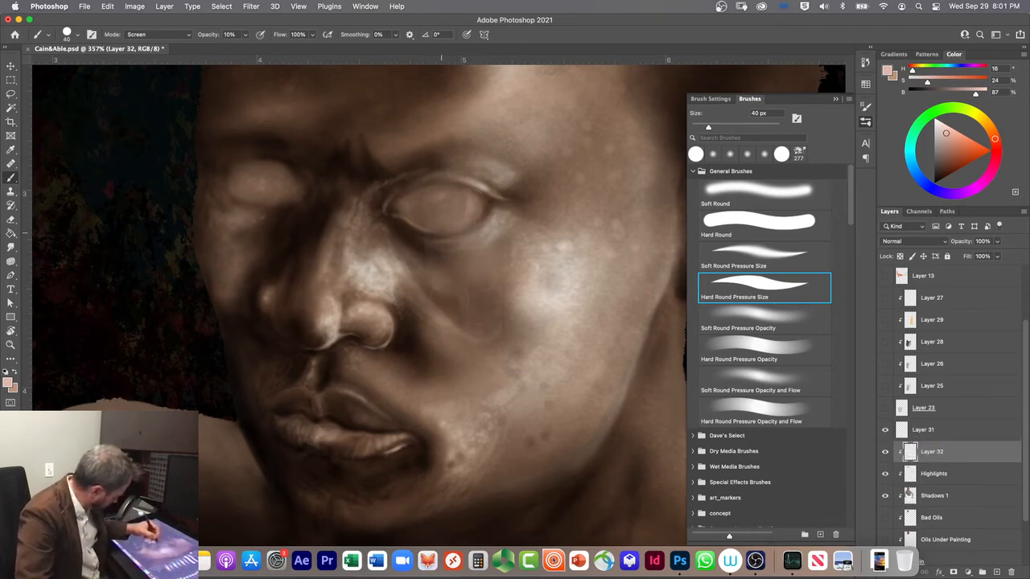
key(super+z)
key(super+z)
key(super+z)
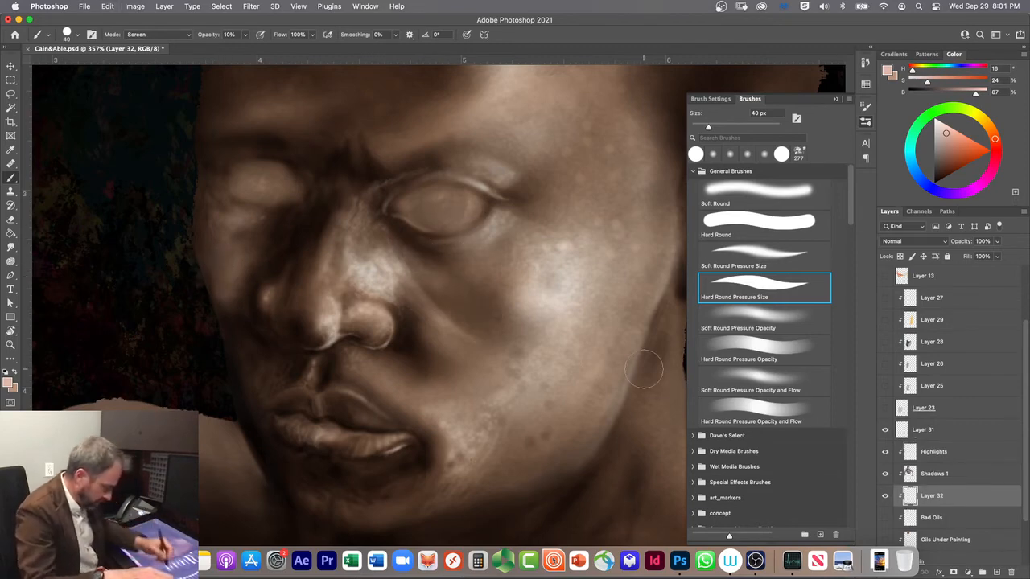
Step: Move the new clipped layer directly above Highlights, raise the brush opacity to 100% and reduce its size to 8 px
drag(943, 495, 940, 451)
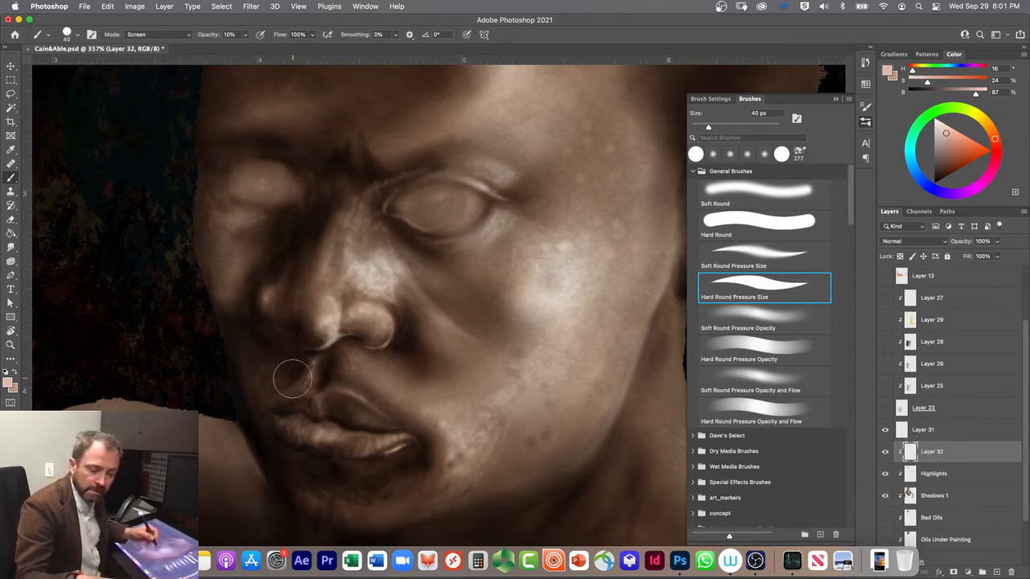
key(0)
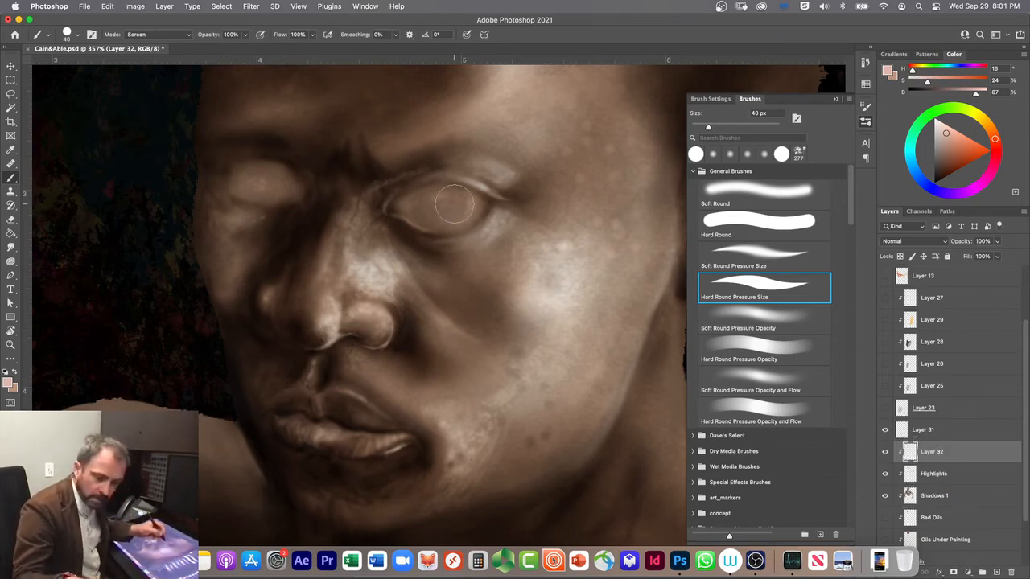
key(bracketleft)
key(bracketleft)
key(bracketleft)
key(bracketleft)
key(bracketleft)
drag(475, 206, 476, 206)
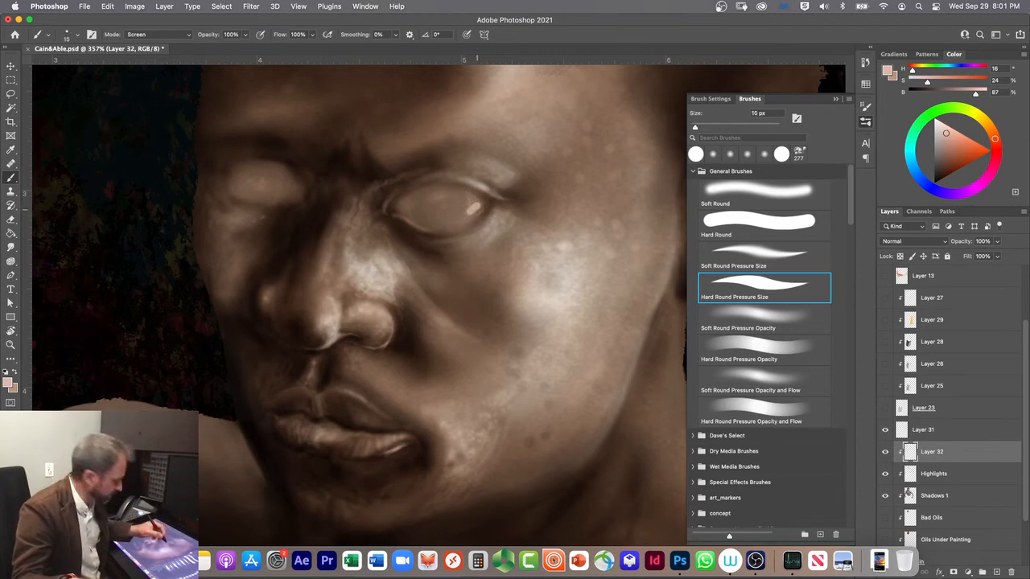
key(bracketleft)
key(bracketleft)
key(bracketleft)
key(bracketleft)
key(bracketleft)
drag(480, 207, 478, 198)
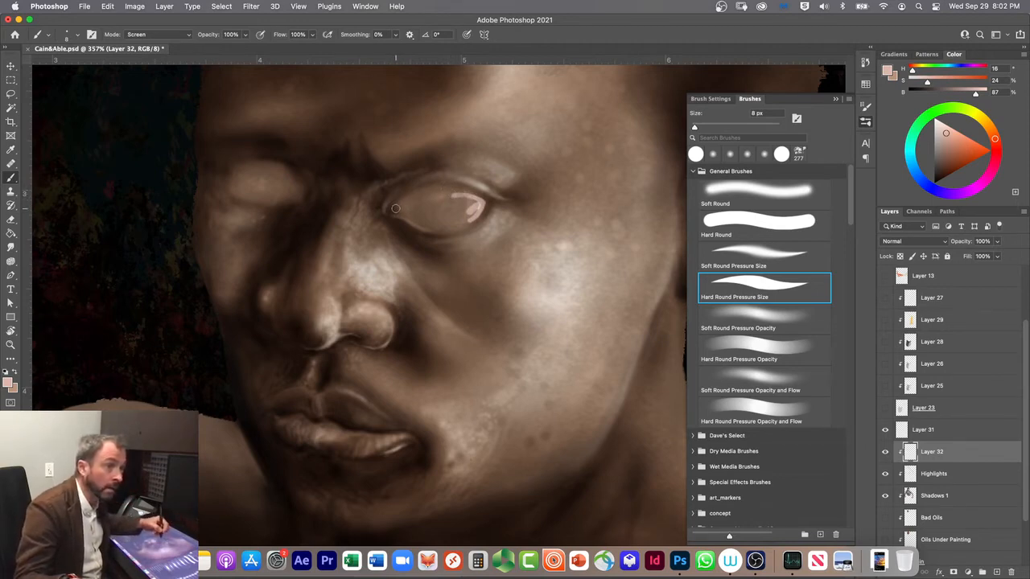
mouse_move(395, 207)
mouse_down()
mouse_move(428, 187)
mouse_move(473, 195)
mouse_up()
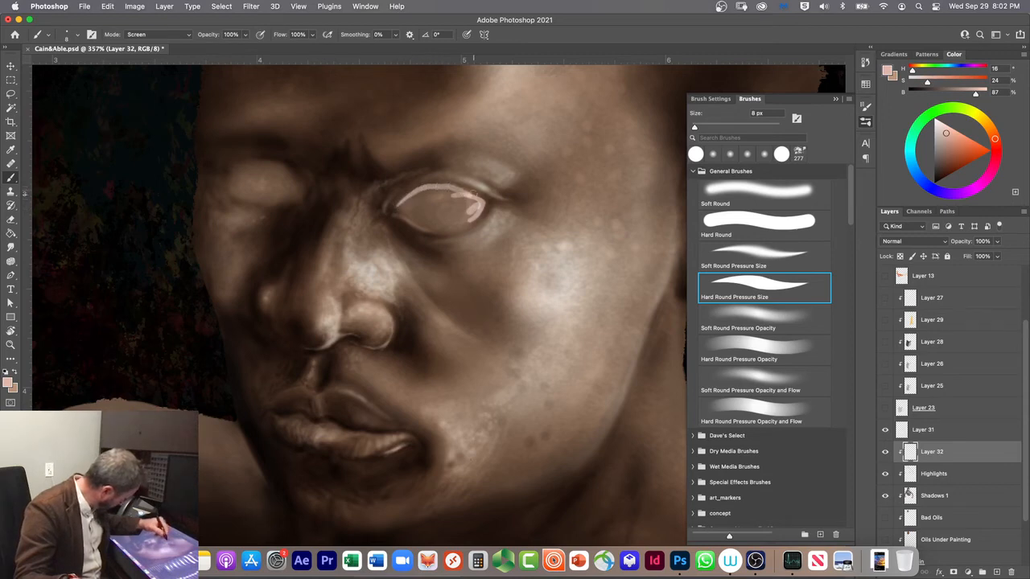
drag(499, 358, 426, 389)
key(super+z)
key(super+z)
key(super+z)
key(super+z)
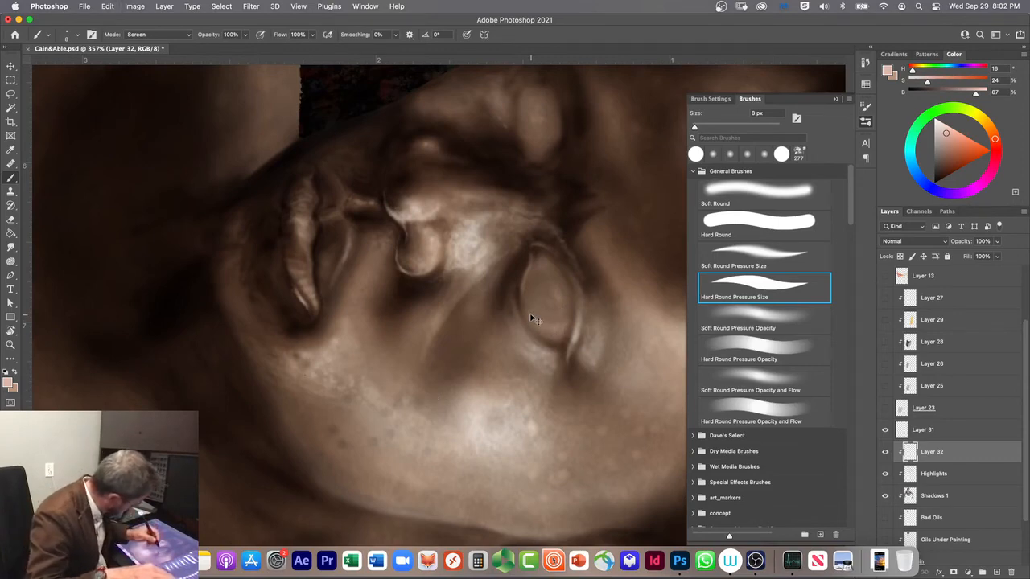
Step: Outline the near eye's opening in light pink on the new clipped layer with the 8 px Hard Round Pressure Size brush
mouse_move(559, 341)
mouse_down()
mouse_move(566, 284)
mouse_move(541, 254)
mouse_move(529, 320)
mouse_move(561, 340)
mouse_move(527, 299)
mouse_move(533, 274)
mouse_up()
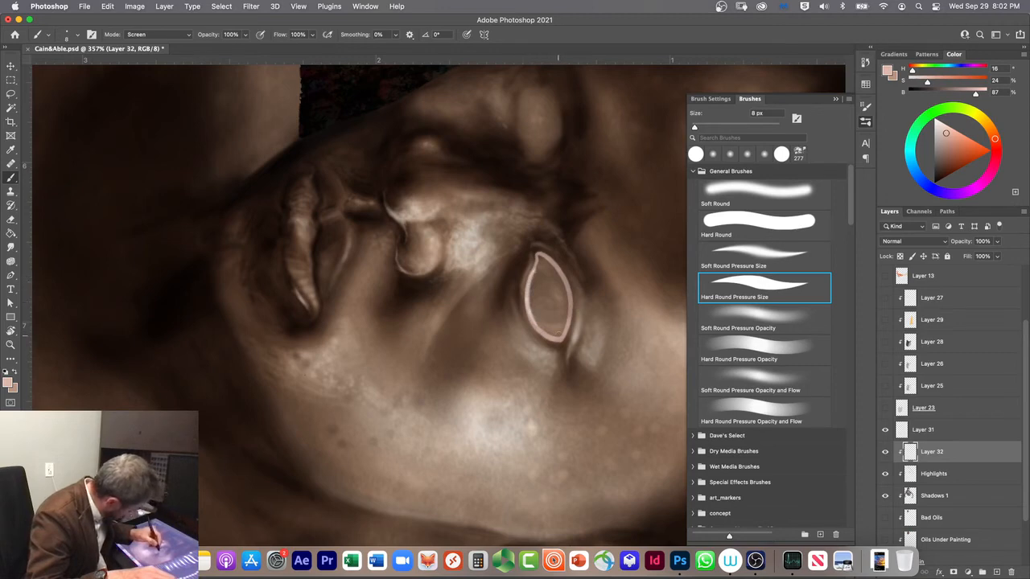
Step: Fill the near eye's opening with light pink in Screen mode at 8 px, and move Layer 32 directly beneath Shadows 1
mouse_move(563, 337)
mouse_down()
mouse_move(562, 289)
mouse_move(541, 257)
mouse_move(563, 288)
mouse_move(544, 267)
mouse_move(534, 319)
mouse_move(548, 330)
mouse_move(542, 286)
mouse_move(538, 318)
mouse_up()
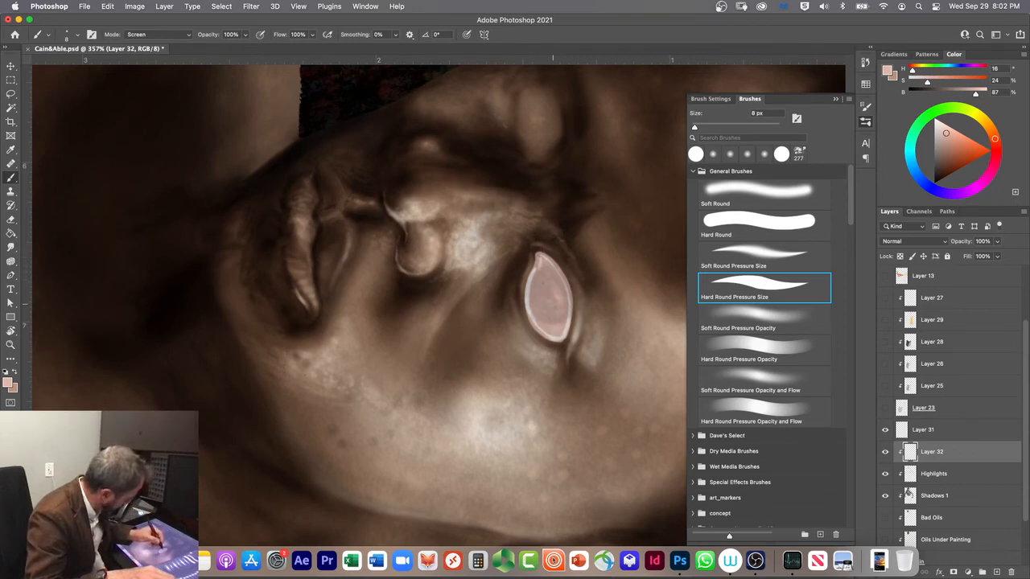
drag(557, 271, 571, 305)
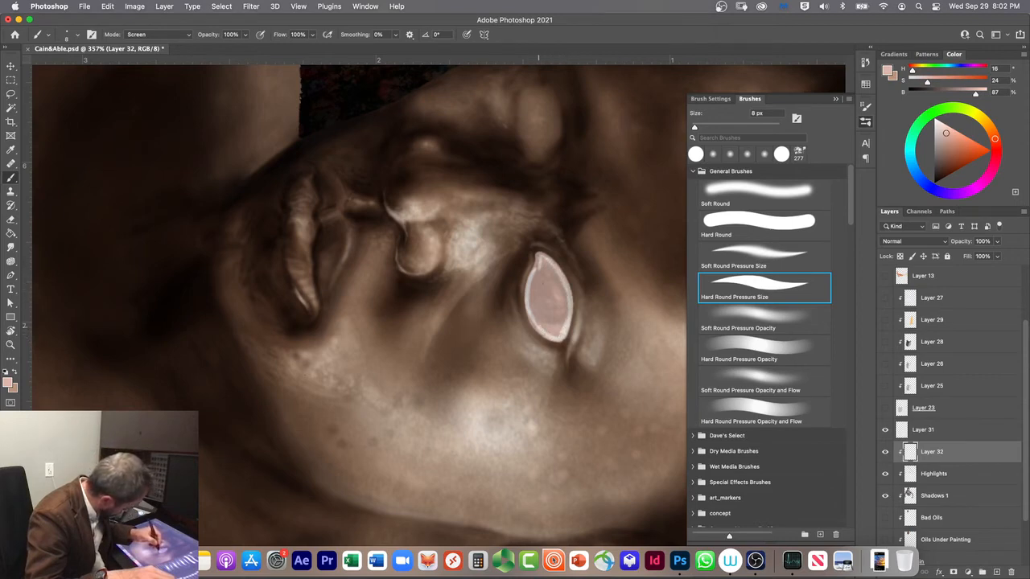
mouse_move(530, 304)
mouse_down()
mouse_move(543, 260)
mouse_move(564, 322)
mouse_move(555, 282)
mouse_move(552, 312)
mouse_move(545, 300)
mouse_move(535, 315)
mouse_move(552, 330)
mouse_move(537, 319)
mouse_up()
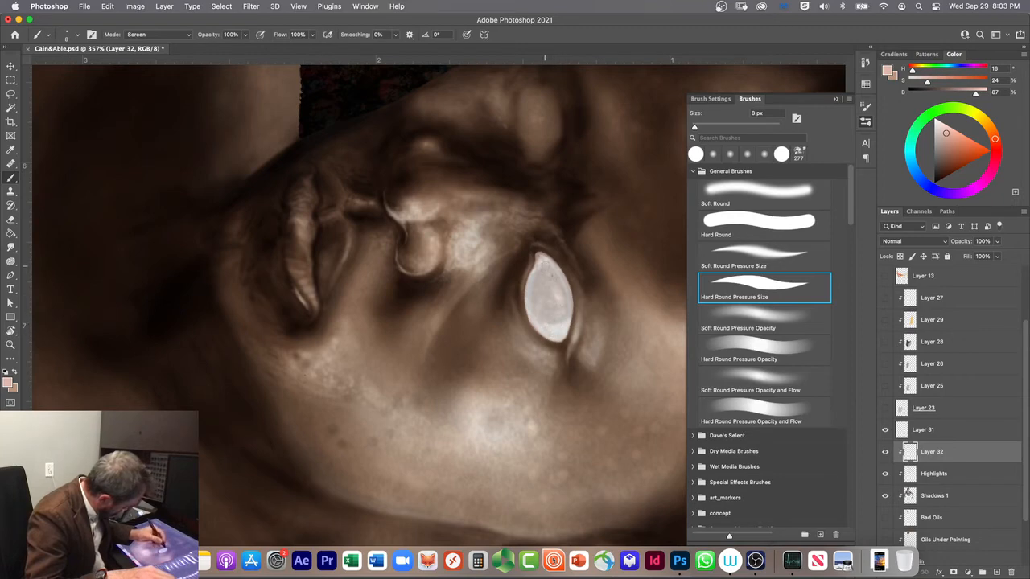
drag(535, 285, 536, 300)
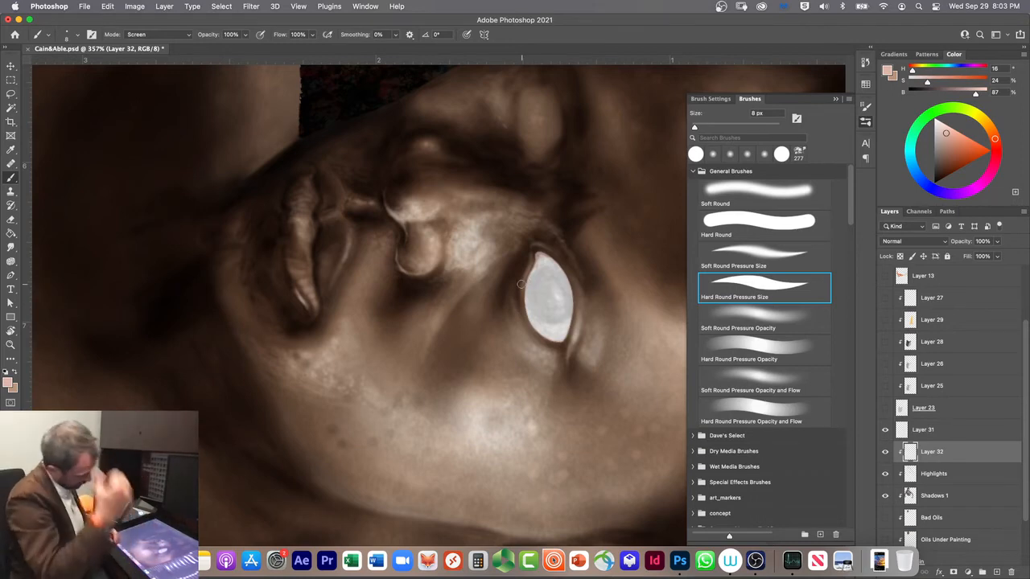
click(334, 424)
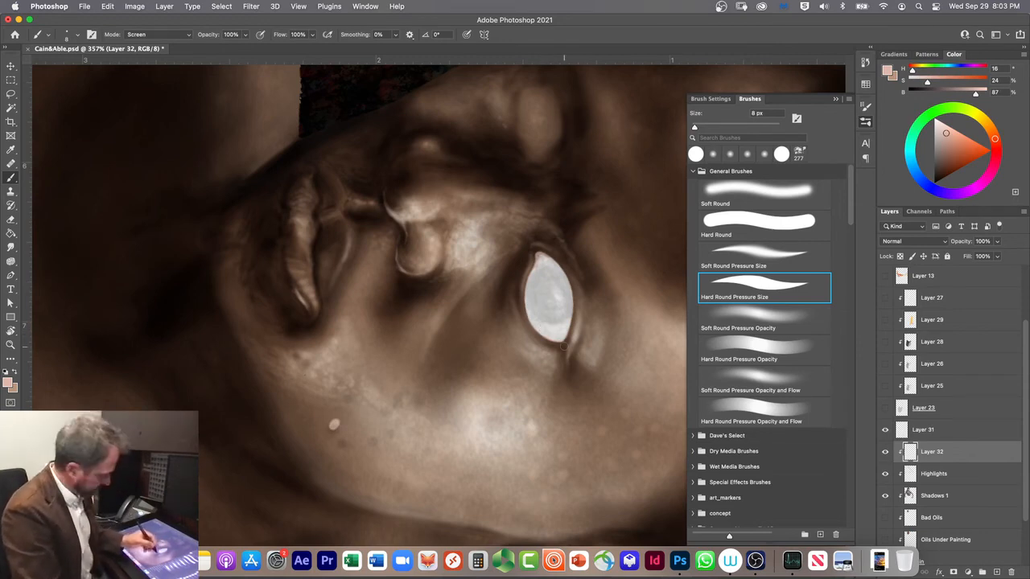
drag(948, 454, 950, 509)
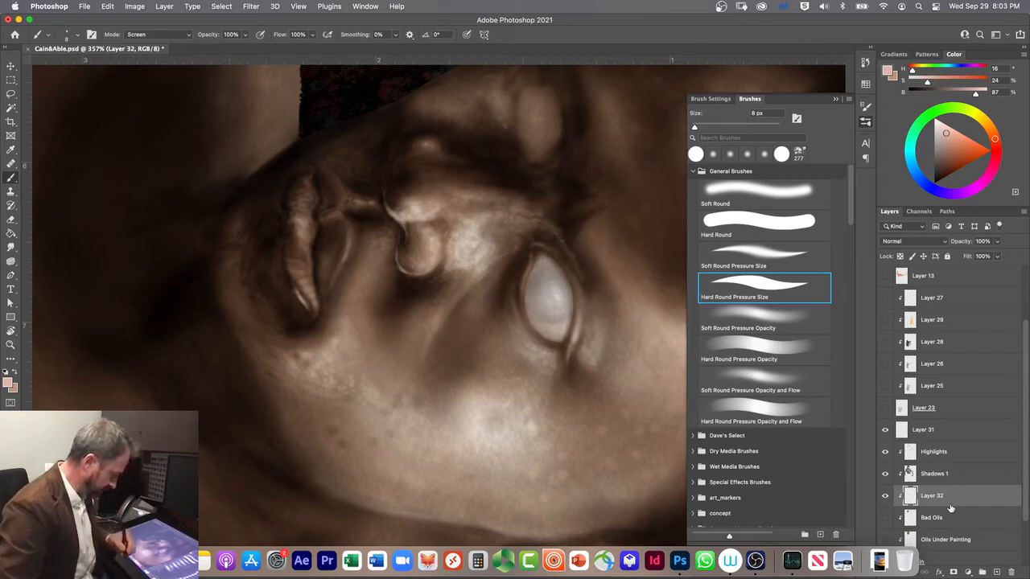
Step: Compare the painting with and without the Highlights, Shadows 1 and Layer 32 layers by toggling each one's visibility
click(885, 453)
click(885, 453)
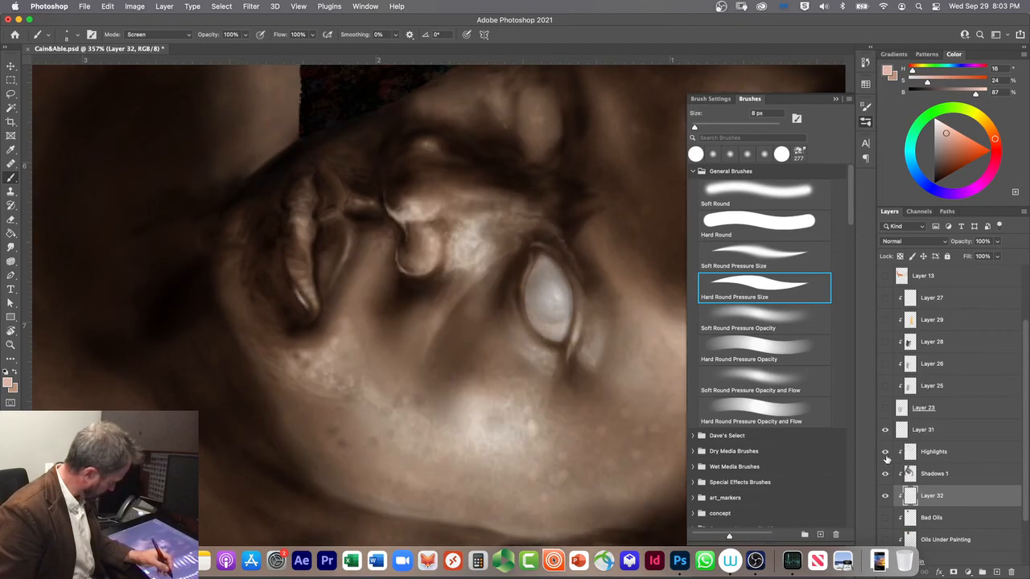
click(885, 474)
click(885, 475)
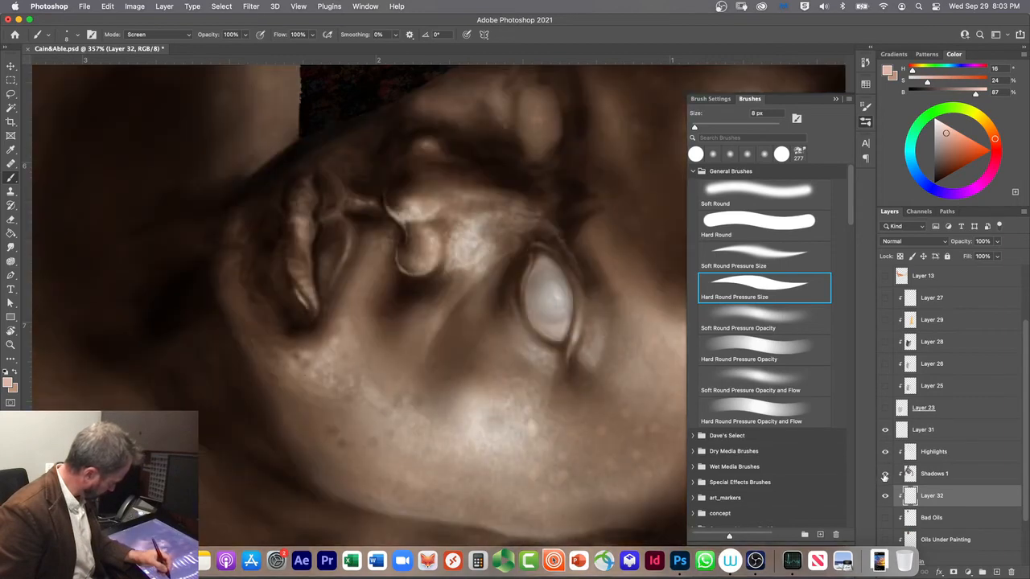
click(886, 475)
click(886, 499)
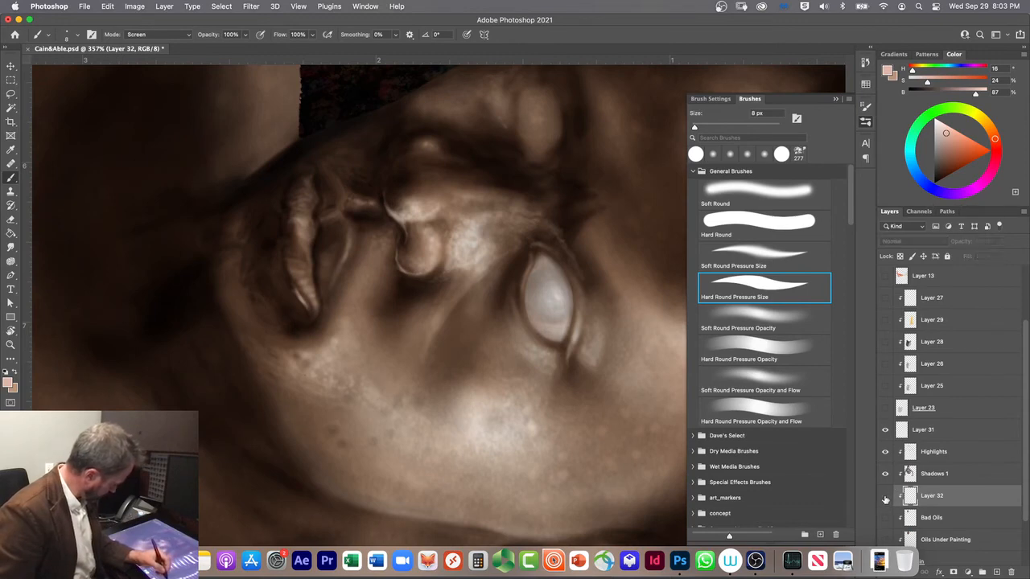
click(885, 498)
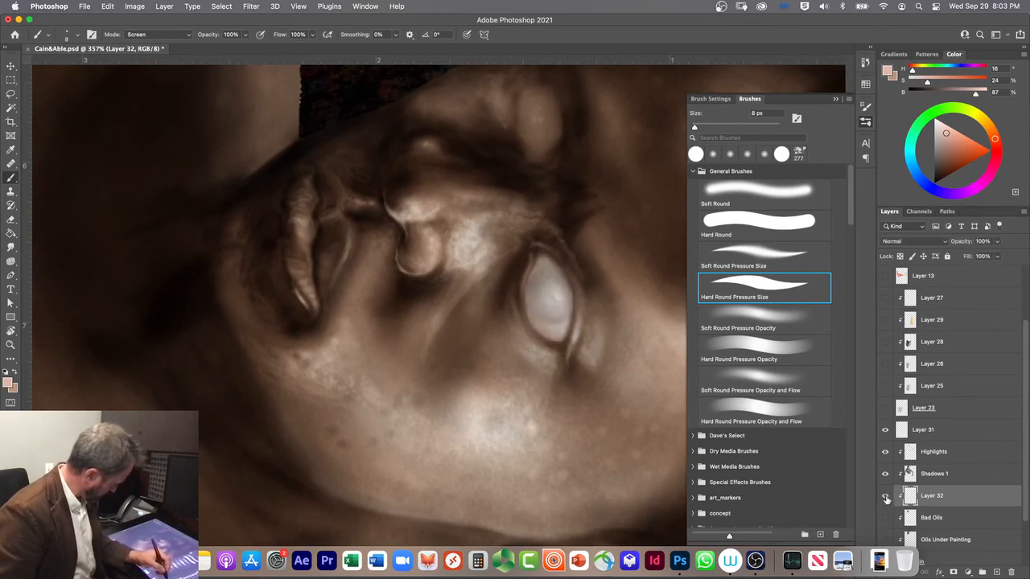
click(885, 498)
click(885, 498)
click(885, 498)
click(885, 498)
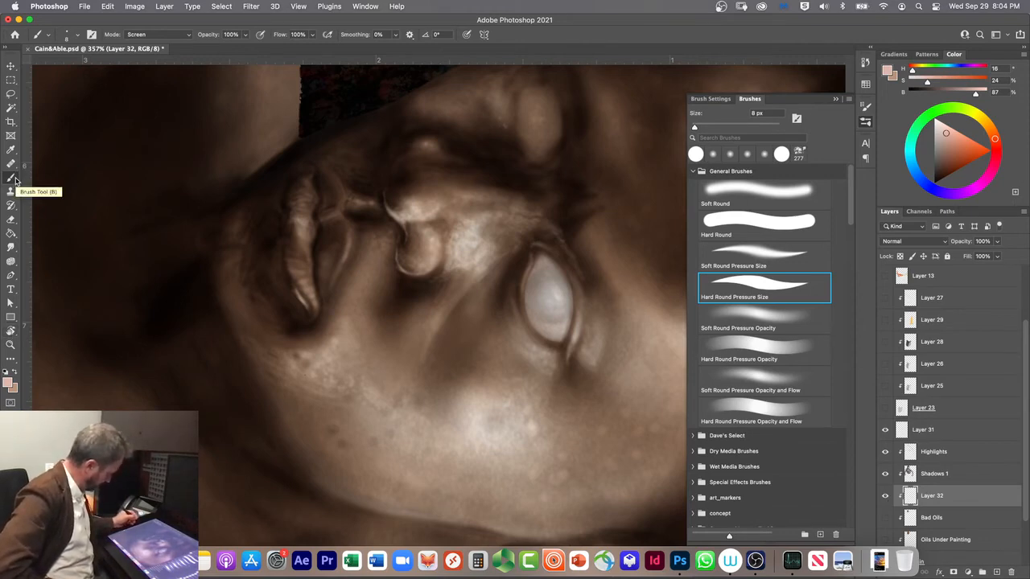
Step: Lock Layer 32's transparent pixels and set a 25 px Soft Round brush in Normal mode with brown (H 16, S 27, B 57)
drag(947, 135, 943, 144)
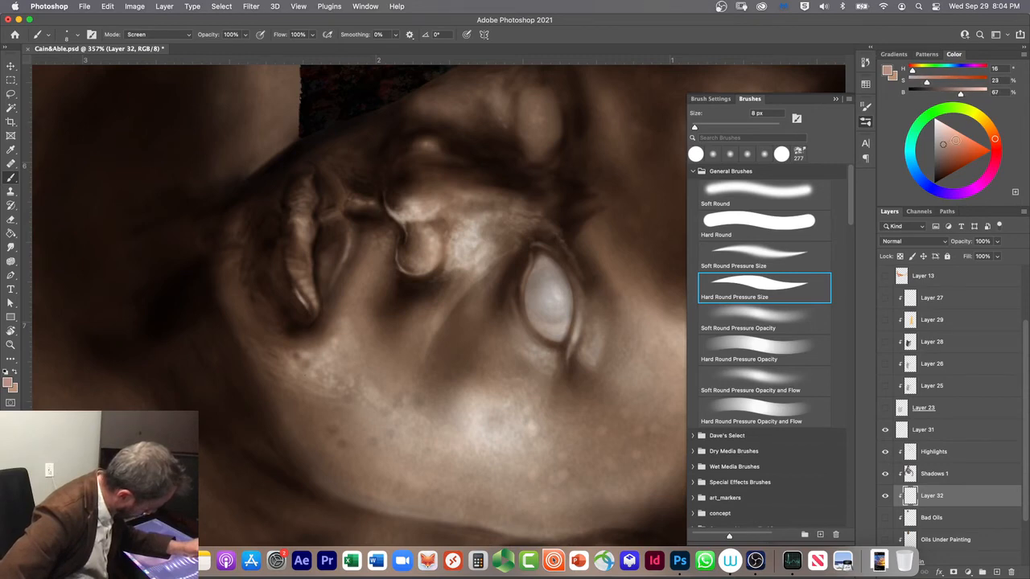
drag(943, 144, 943, 150)
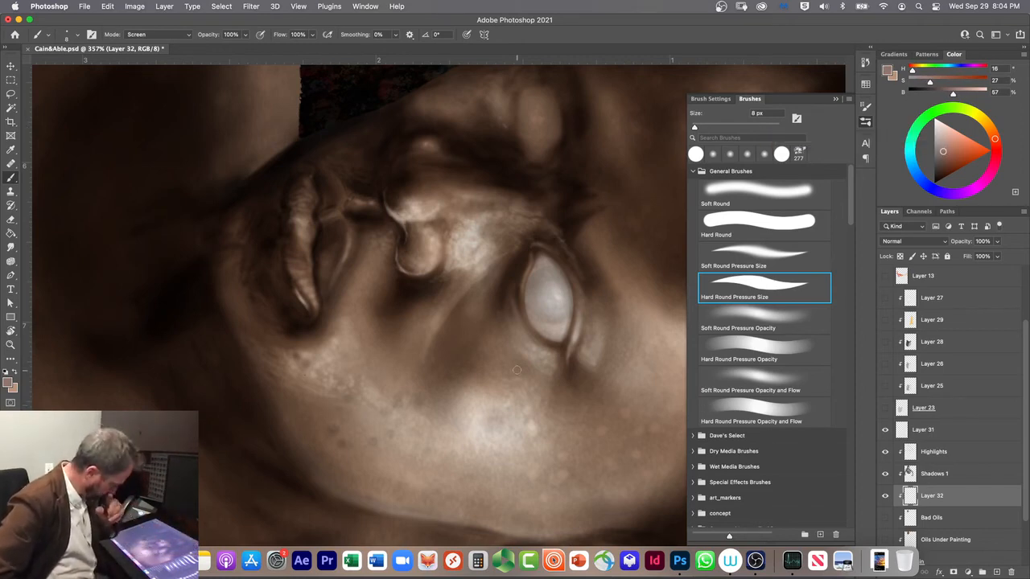
click(901, 255)
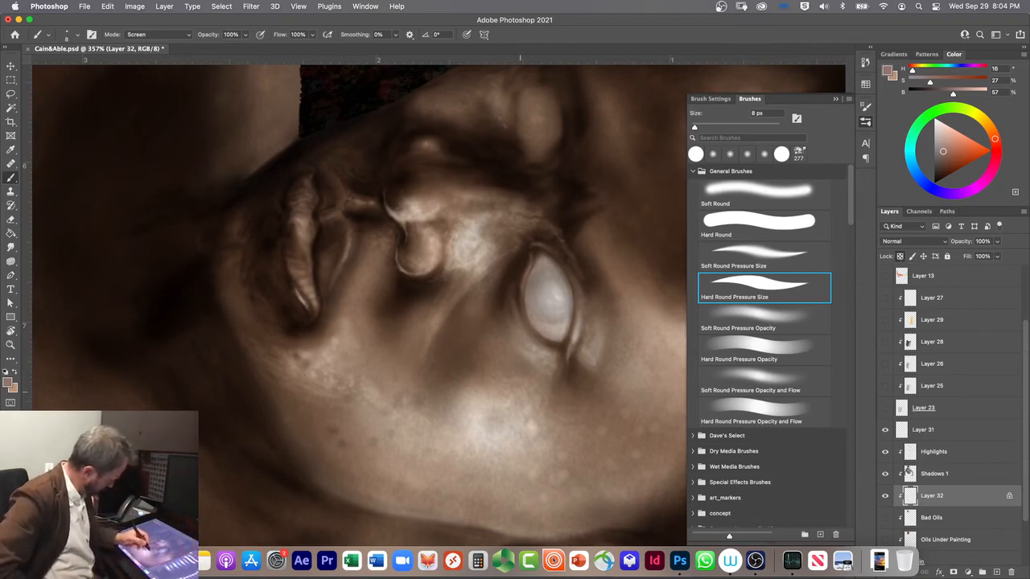
click(722, 195)
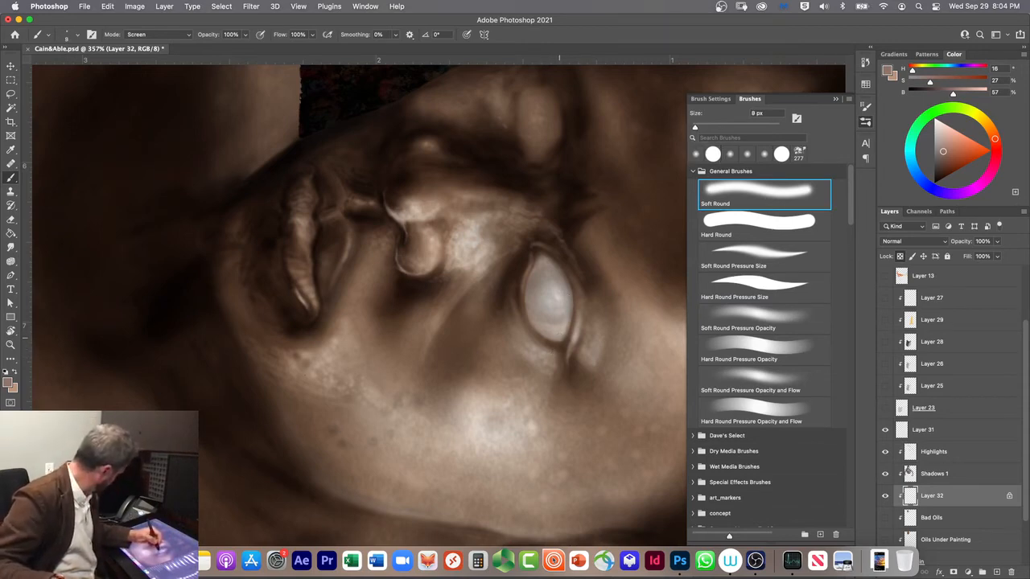
key(bracketright)
key(bracketright)
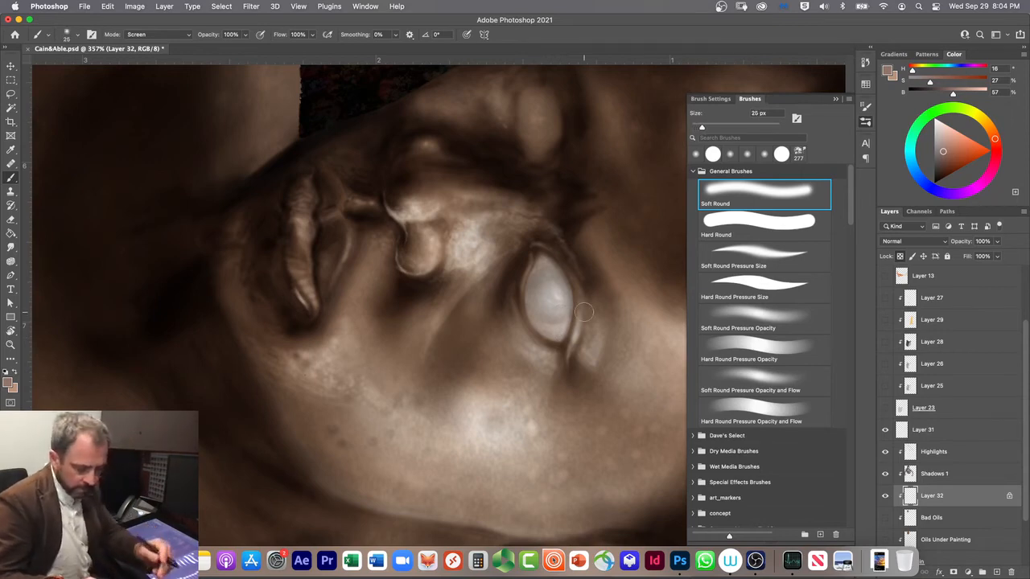
key(alt+shift+n)
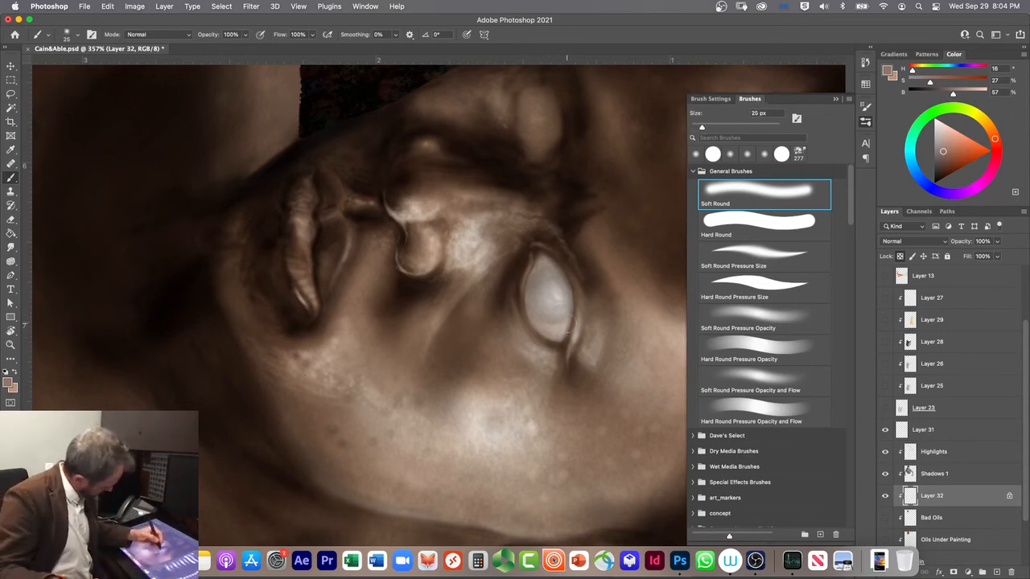
Step: Shade both corners of the near eyeball in brown with the 25 px Soft Round brush at 10% opacity
drag(562, 340, 561, 305)
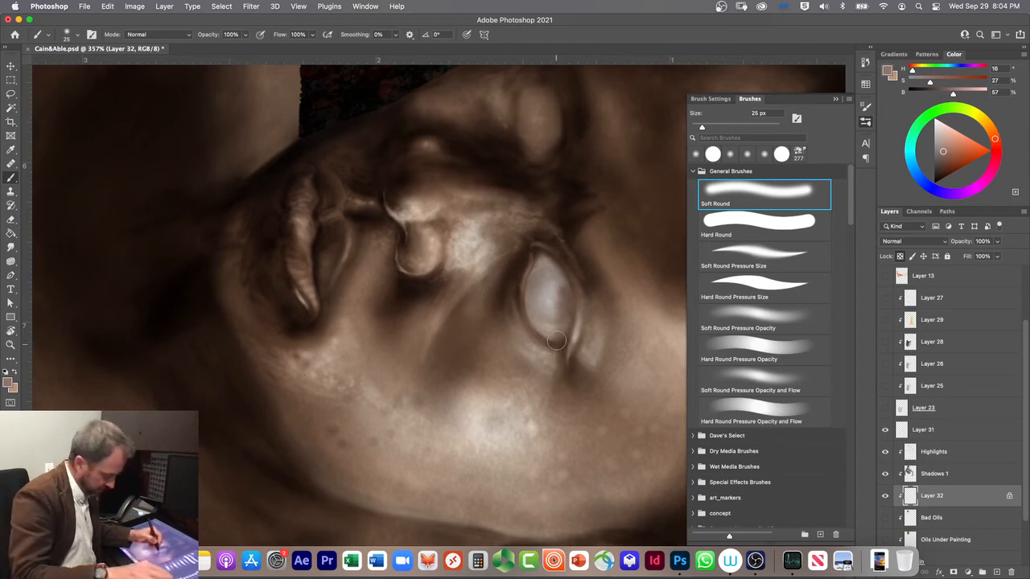
key(super+z)
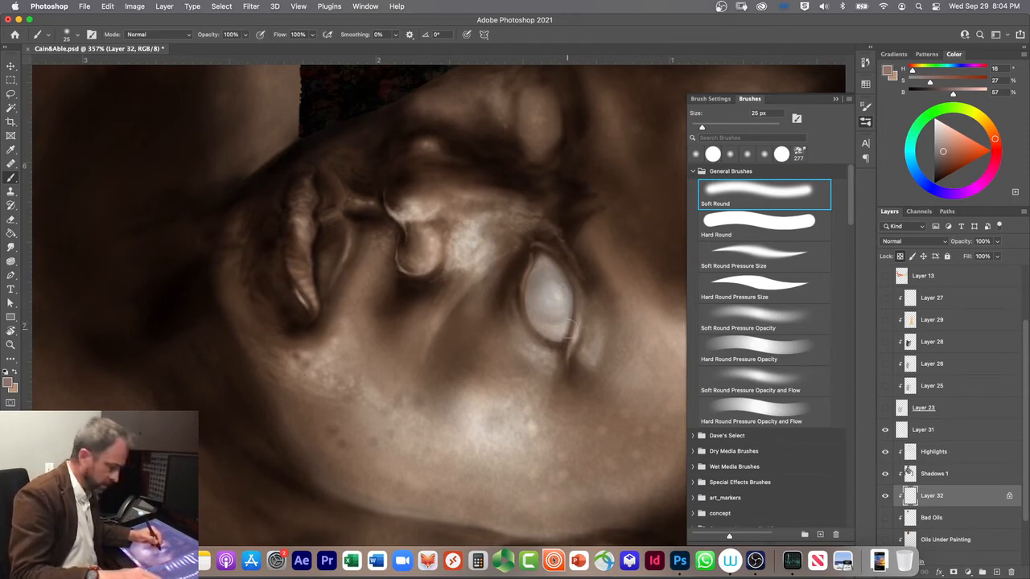
key(1)
mouse_move(569, 323)
mouse_down()
mouse_move(556, 351)
mouse_move(559, 269)
mouse_move(536, 252)
mouse_move(565, 341)
mouse_up()
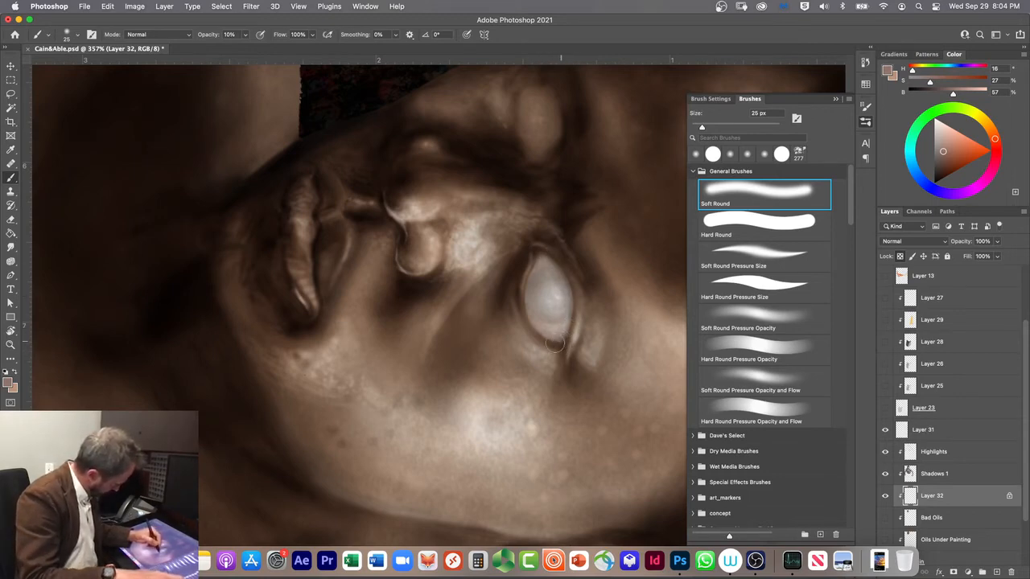
mouse_move(536, 252)
mouse_down()
mouse_move(520, 270)
mouse_move(531, 271)
mouse_up()
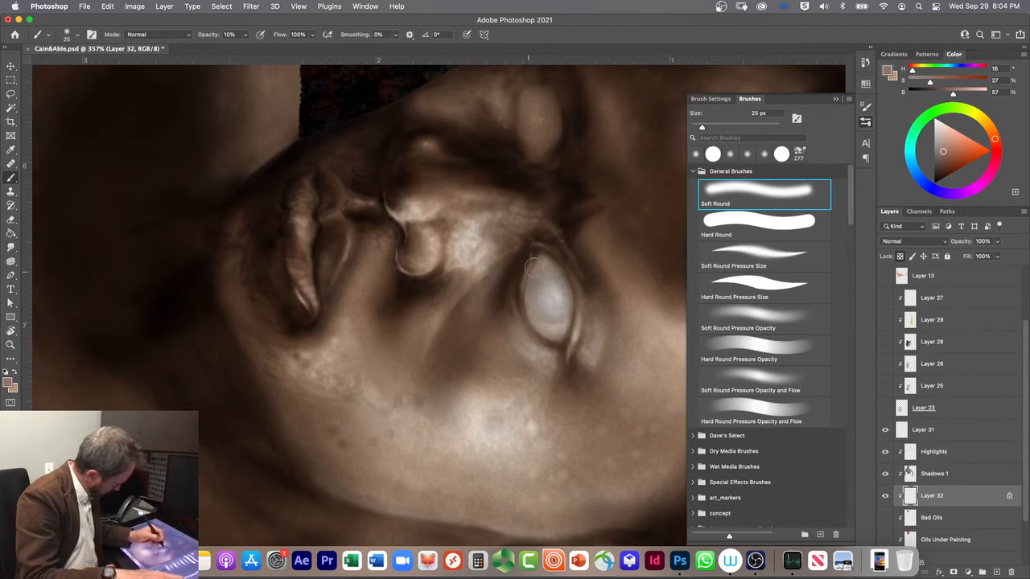
Step: Darken the near eyeball's edge along the lid with Soft Round Pressure Size at 11% opacity, reducing the brush to 9 px
click(742, 254)
mouse_move(559, 262)
mouse_down()
mouse_move(571, 284)
mouse_move(568, 323)
mouse_up()
key(1)
key(1)
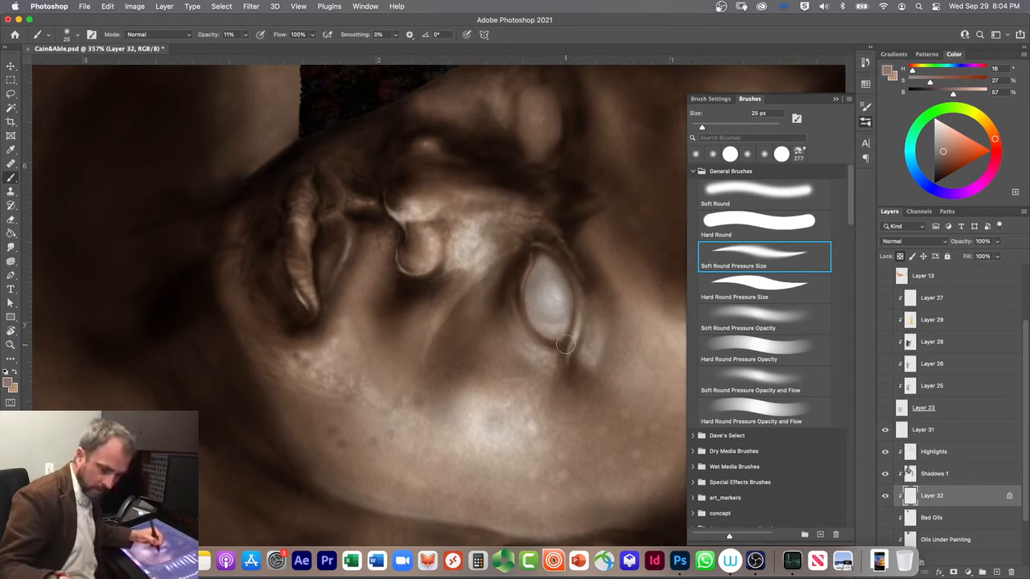
key(bracketleft)
key(bracketleft)
key(bracketleft)
key(bracketleft)
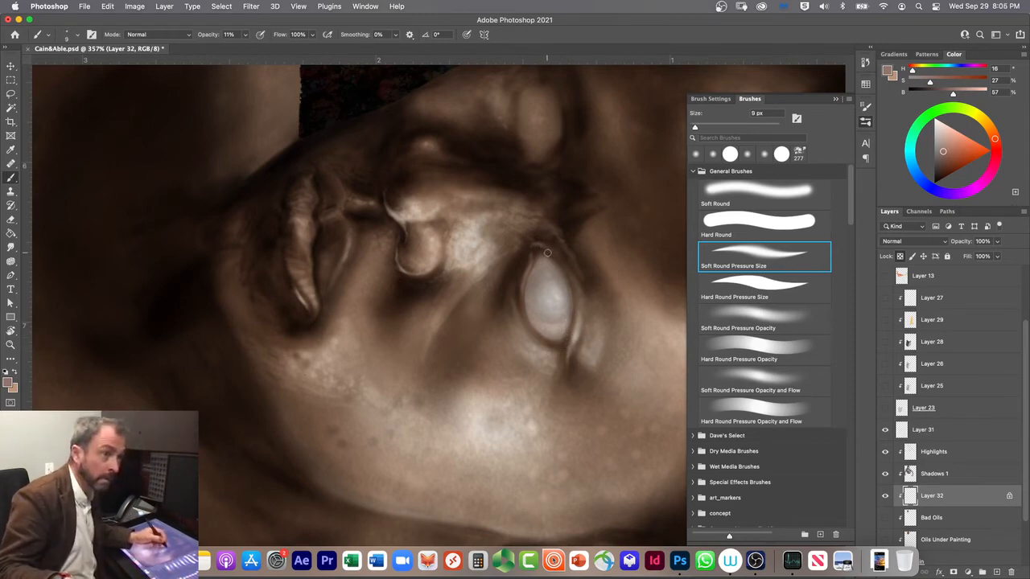
Step: Build up brown shading around the near eyeball in Normal mode, enlarging the brush to 20 px and then 40 px
key(bracketright)
key(bracketright)
key(bracketright)
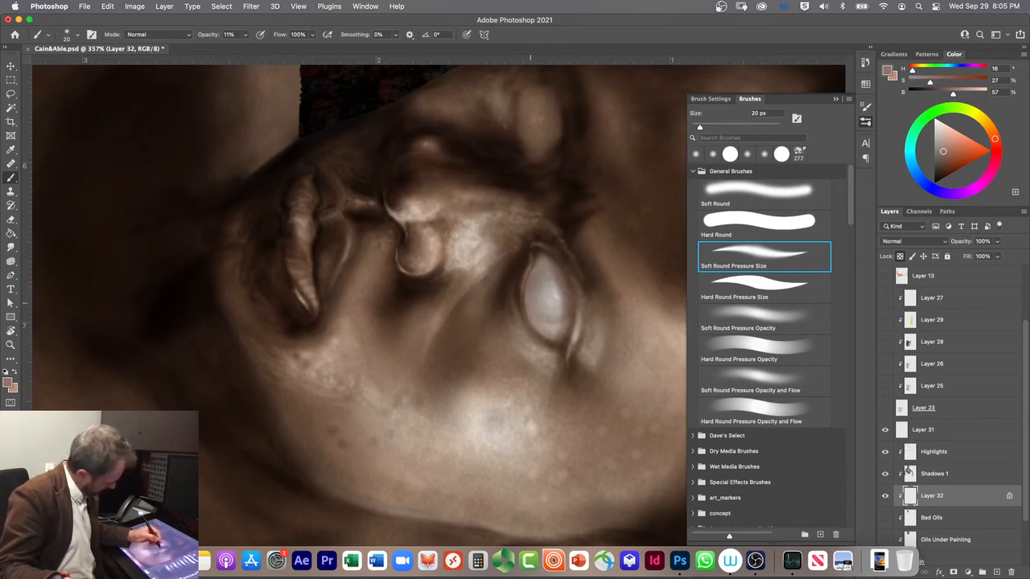
key(bracketright)
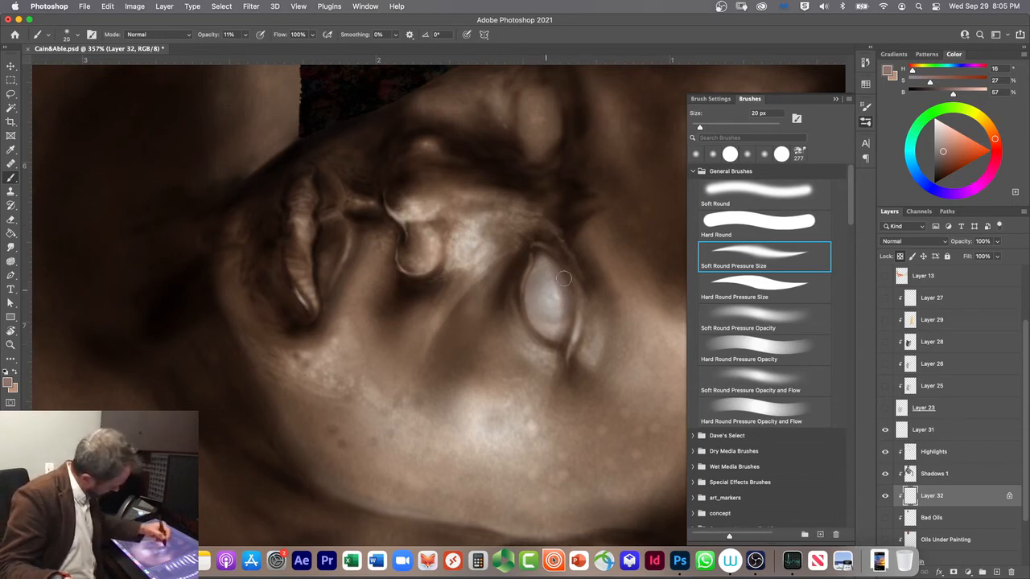
key(bracketright)
key(bracketright)
key(bracketright)
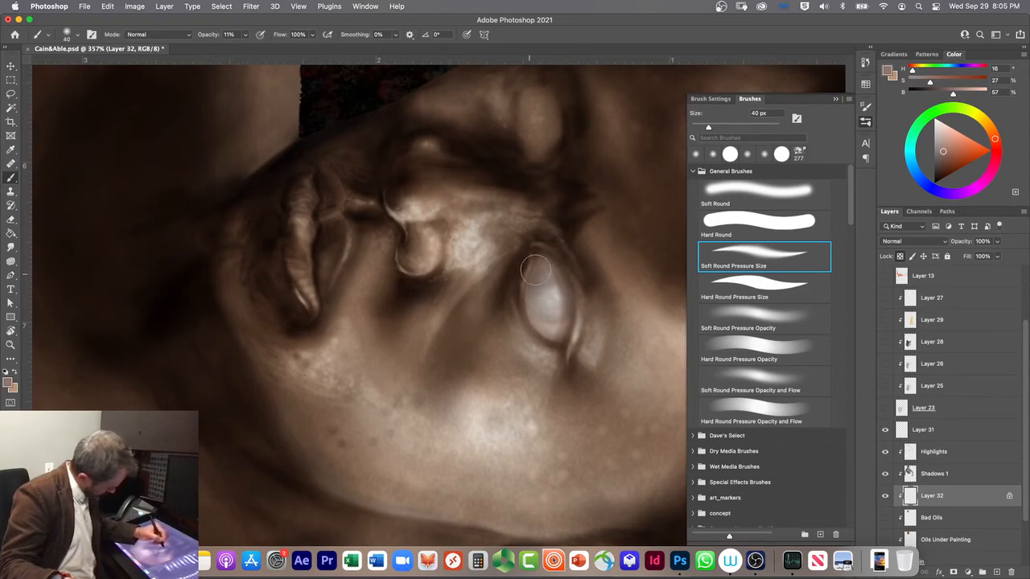
Step: Deepen the near eyeball's shadows in Multiply mode at 10% opacity, working from a 40 px brush down to 10 px
key(shift+alt+m)
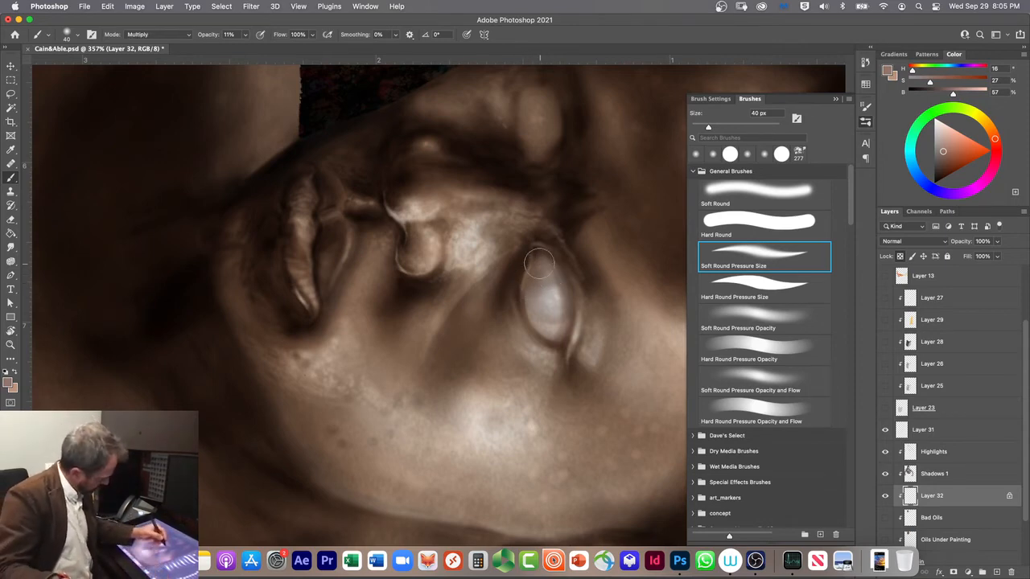
key(1)
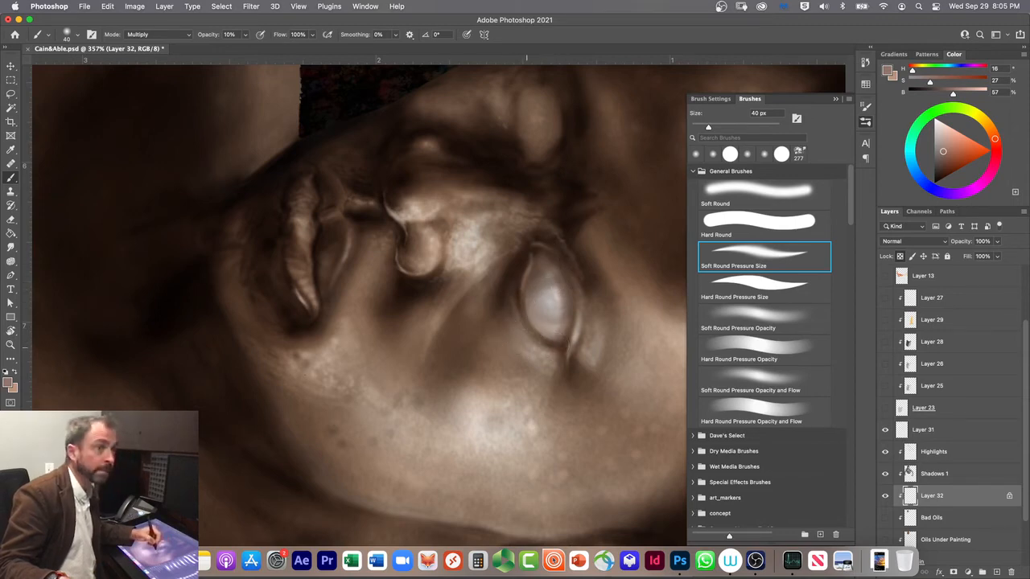
key(bracketleft)
key(bracketleft)
key(bracketleft)
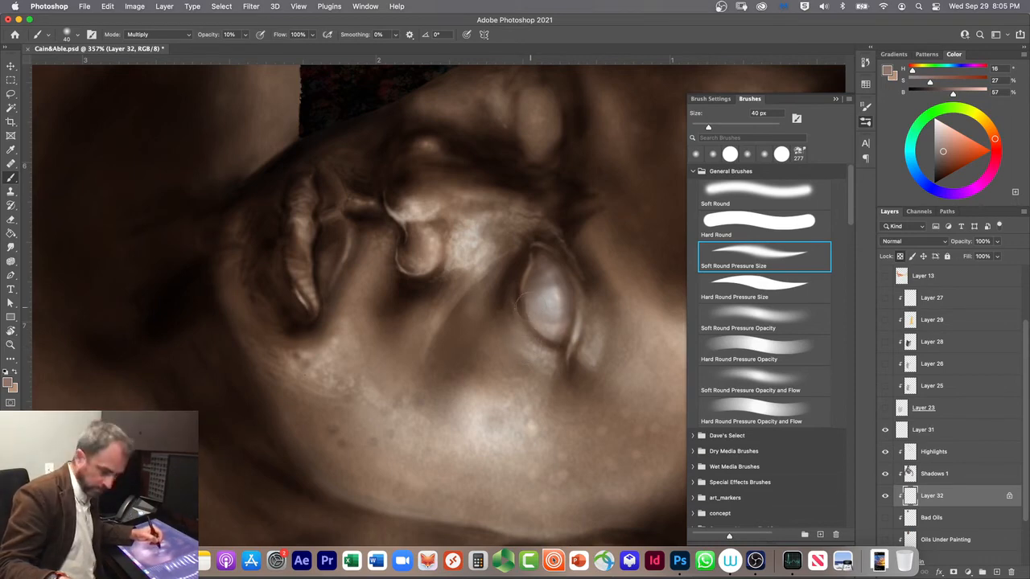
key(bracketleft)
key(bracketleft)
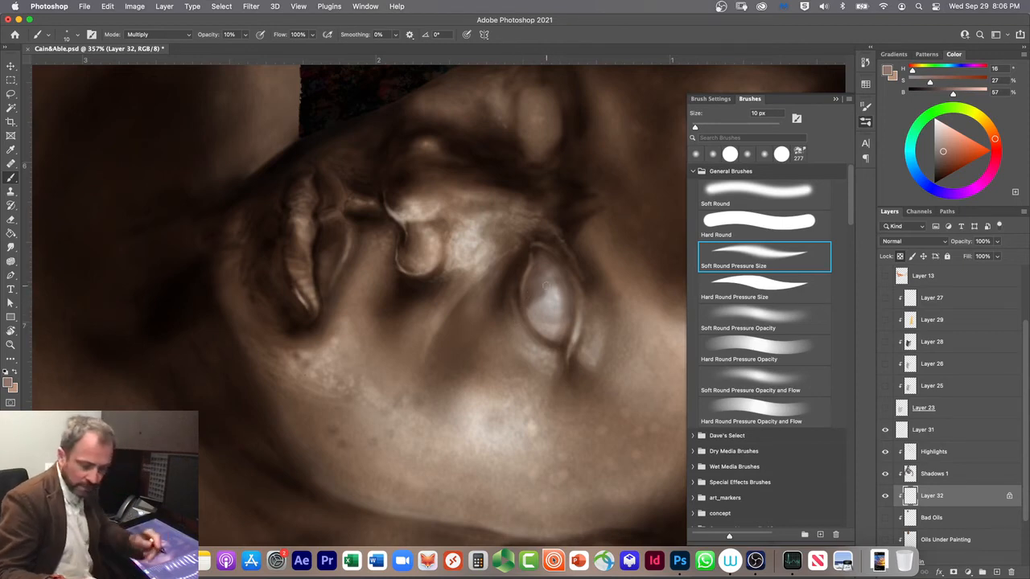
Step: Soften the near eyeball's shading in Normal mode at 20 px, and touch in pale pink (H 16, S 17, B 78) near its inner corner
key(alt+shift+n)
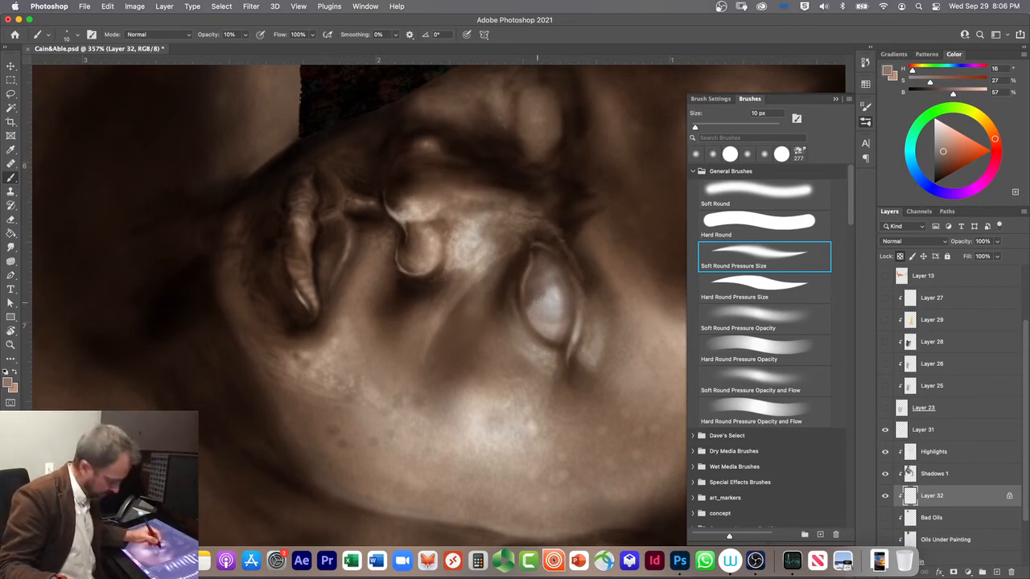
key(bracketright)
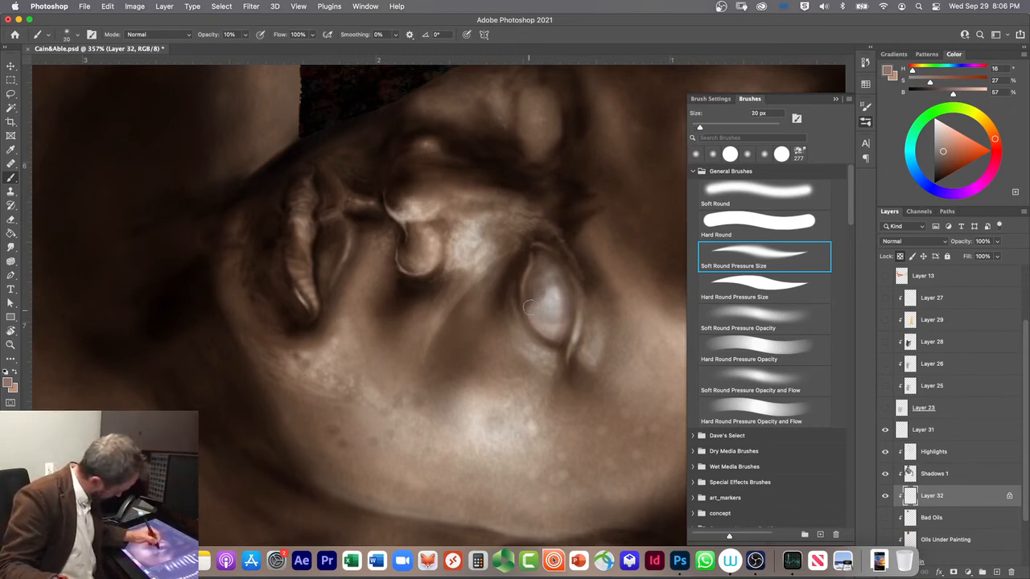
mouse_move(533, 300)
mouse_down()
mouse_move(524, 317)
mouse_move(545, 289)
mouse_up()
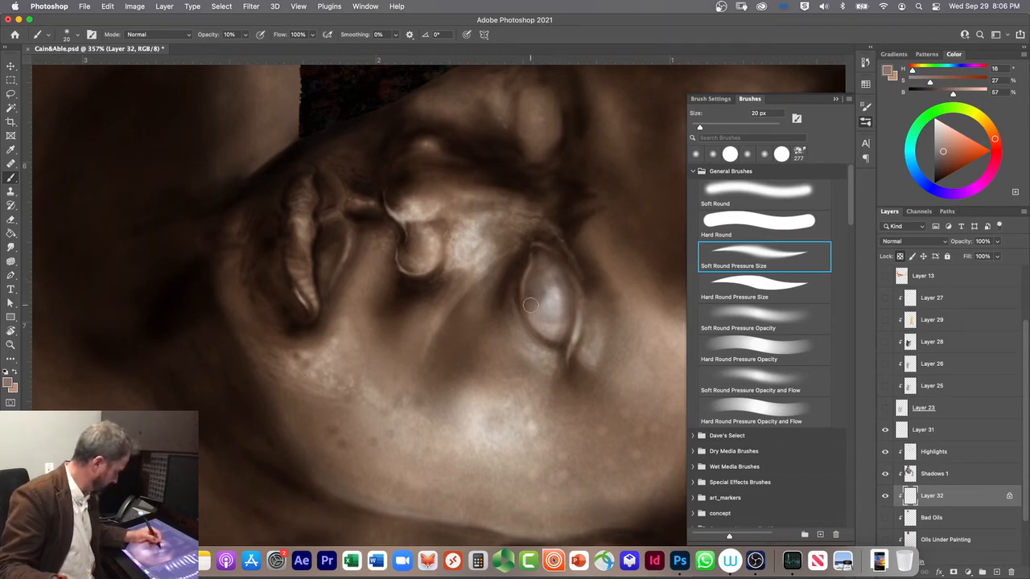
click(942, 136)
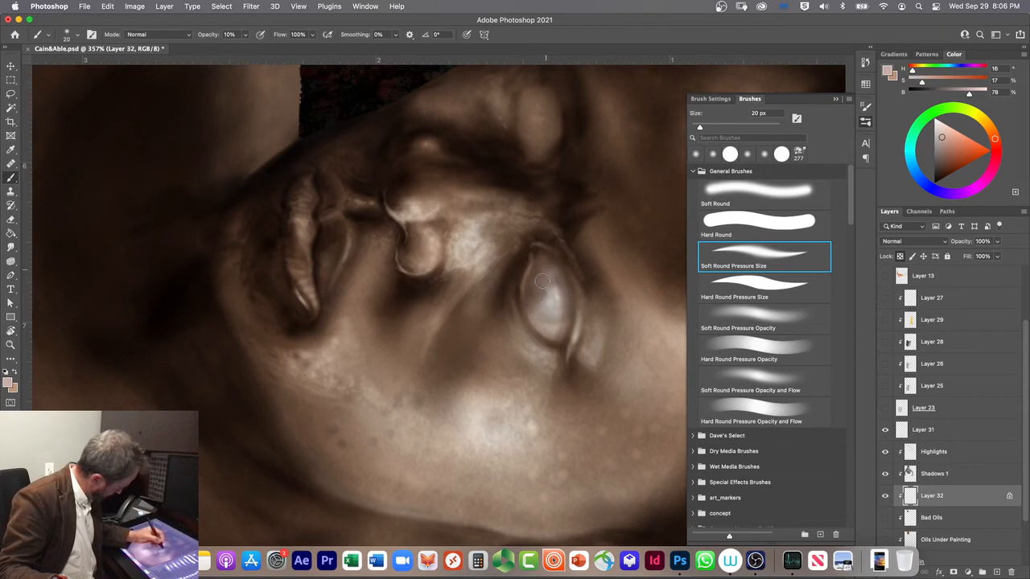
mouse_move(545, 276)
mouse_down()
mouse_move(536, 285)
mouse_move(546, 269)
mouse_move(540, 276)
mouse_up()
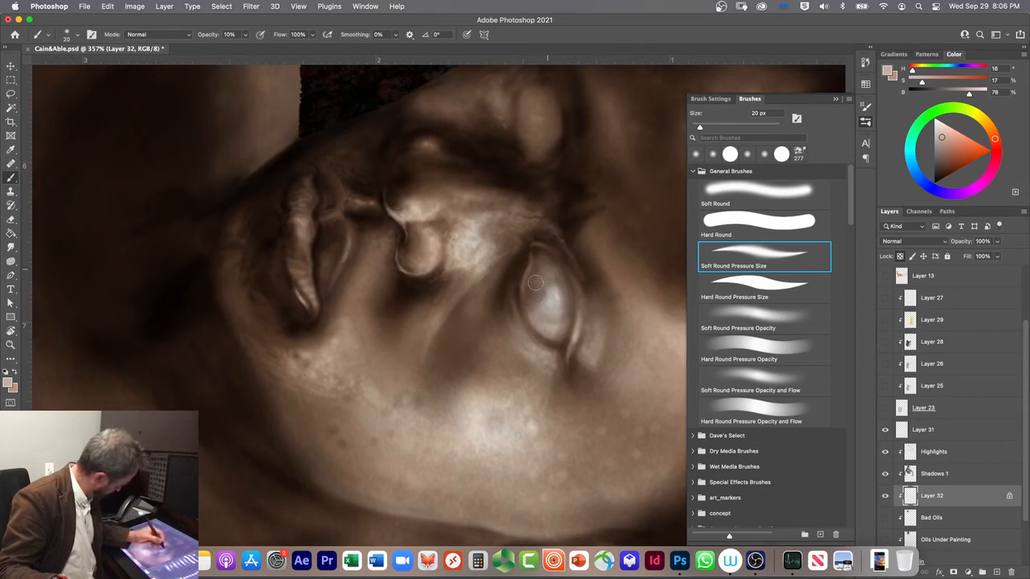
Step: Brighten the near eyeball with pale pink (H 16, S 10, B 88) and shade its edges in Multiply mode with brown (H 16, S 27, B 57)
click(938, 126)
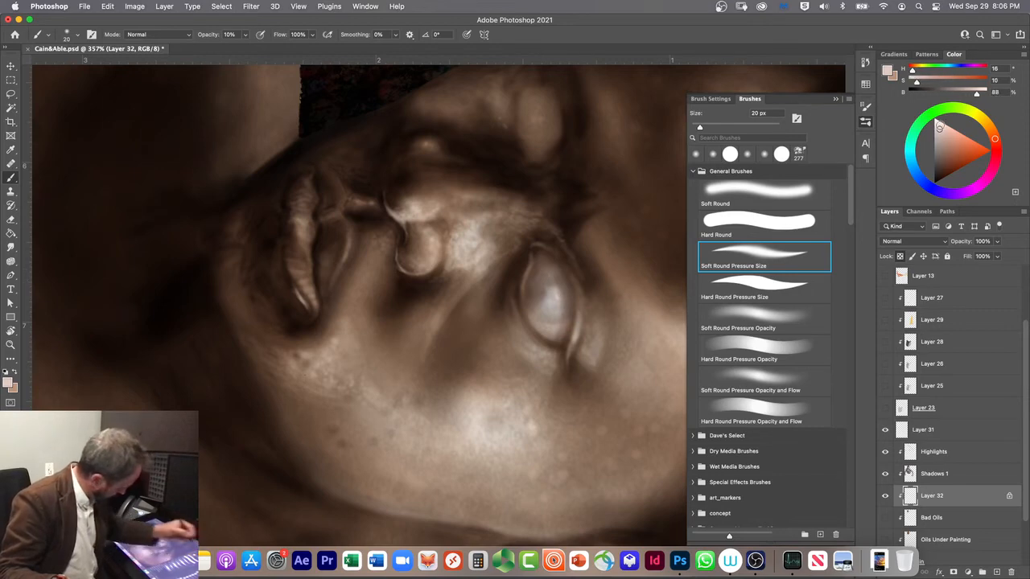
mouse_move(543, 267)
mouse_down()
mouse_move(527, 305)
mouse_move(546, 271)
mouse_move(540, 300)
mouse_up()
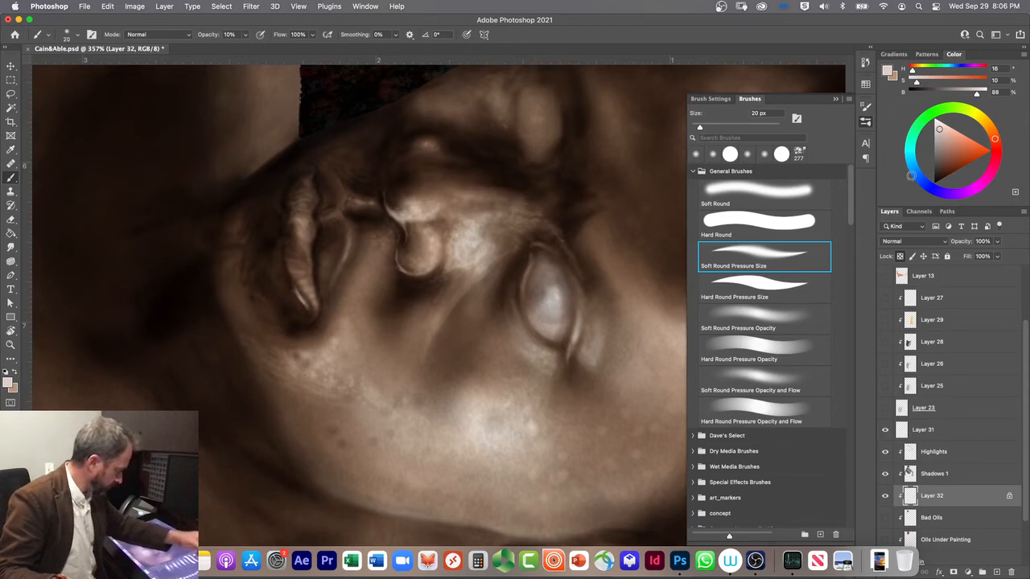
click(865, 84)
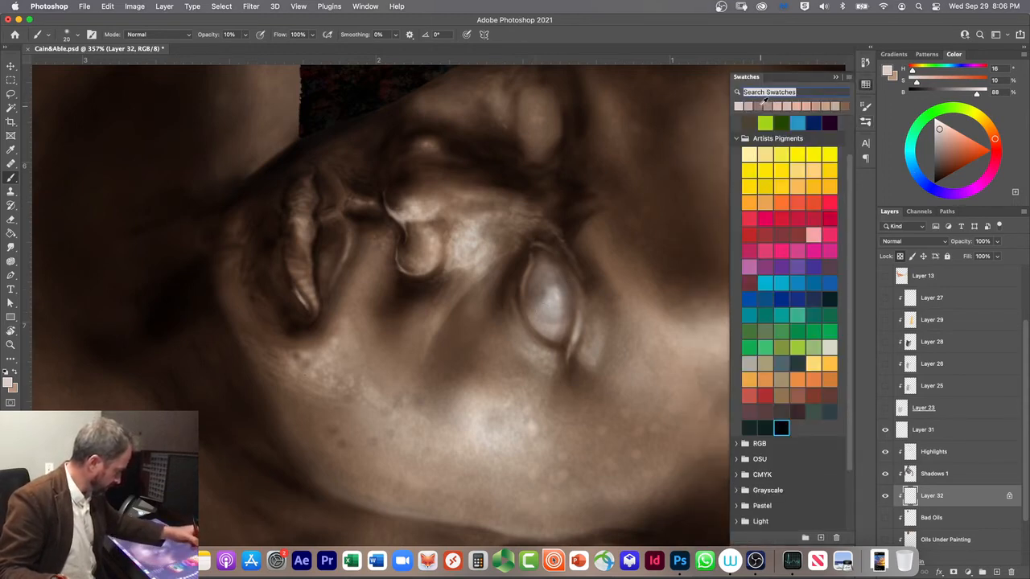
click(765, 106)
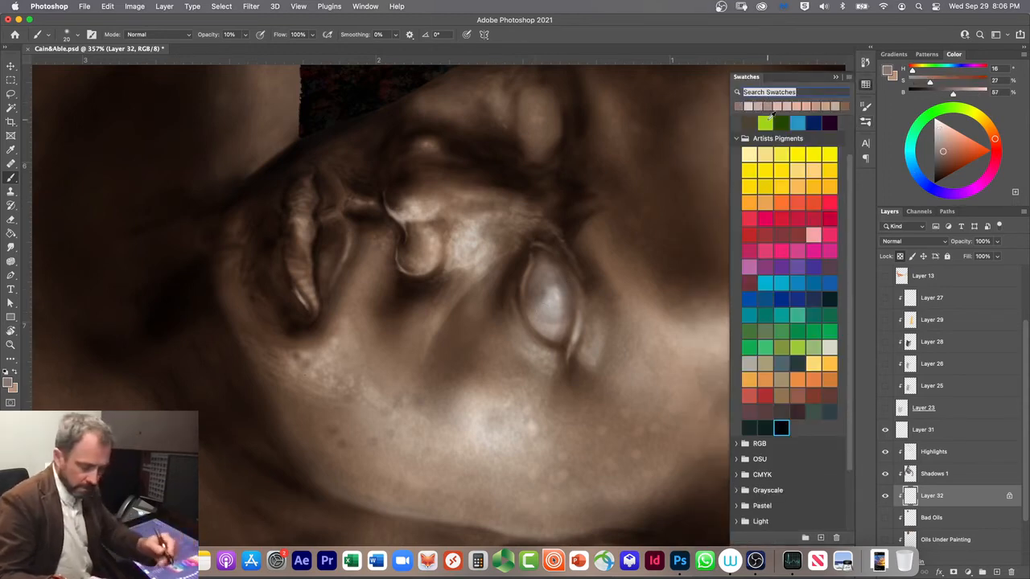
key(shift+alt+m)
scroll(559, 270, up, 1)
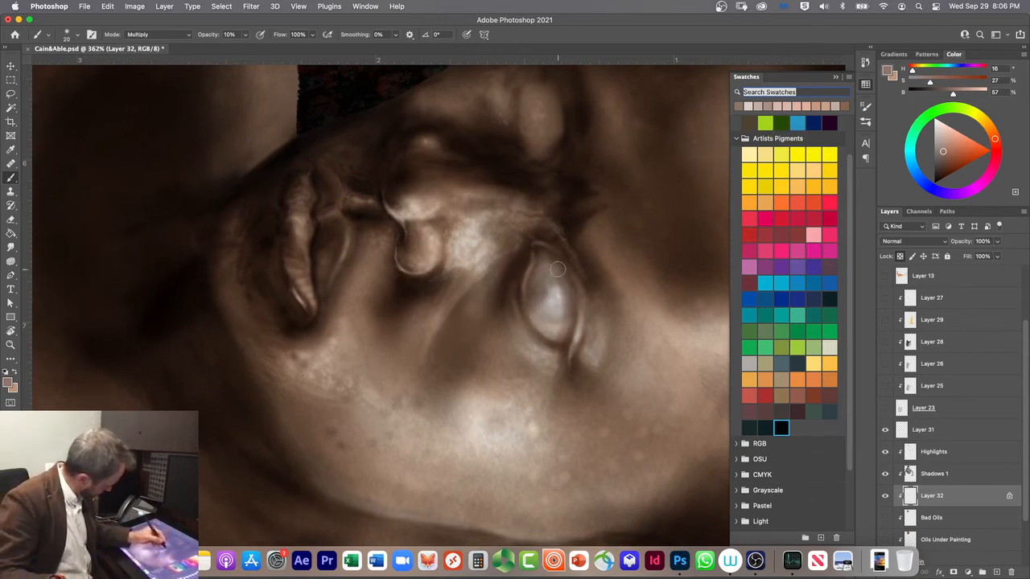
mouse_move(560, 277)
mouse_down()
mouse_move(537, 247)
mouse_move(574, 312)
mouse_move(559, 258)
mouse_move(566, 339)
mouse_move(547, 254)
mouse_move(565, 274)
mouse_move(543, 253)
mouse_move(566, 345)
mouse_move(571, 298)
mouse_move(545, 258)
mouse_move(571, 289)
mouse_move(528, 237)
mouse_move(526, 281)
mouse_move(538, 252)
mouse_move(527, 280)
mouse_move(548, 259)
mouse_move(529, 286)
mouse_move(549, 261)
mouse_move(529, 288)
mouse_move(542, 266)
mouse_move(531, 269)
mouse_move(547, 260)
mouse_move(523, 297)
mouse_move(521, 338)
mouse_move(534, 286)
mouse_up()
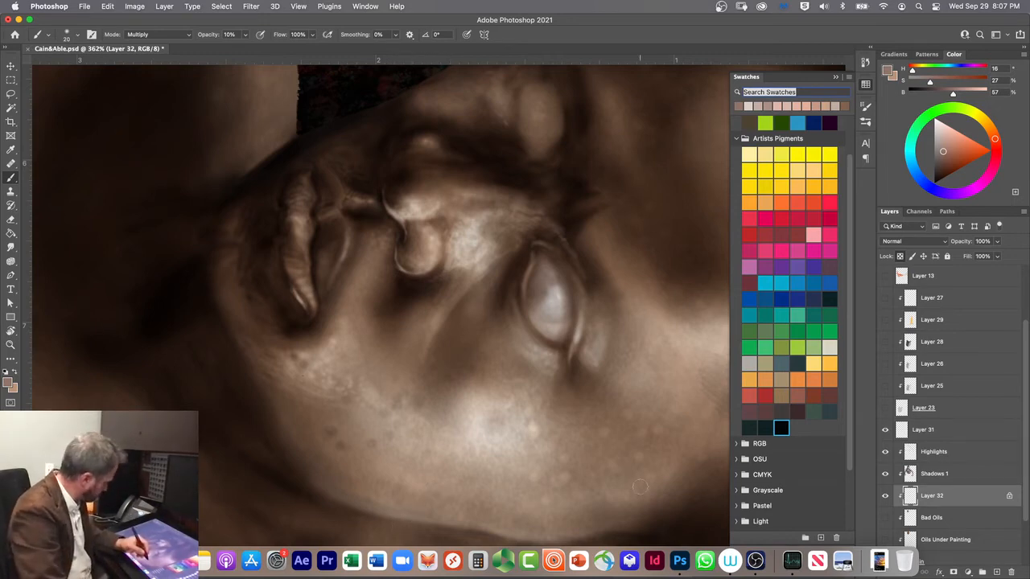
Step: Choose dark brown (H 354, S 32, B 23), add a Multiply layer above Layer 32, and return the brush to Normal mode
click(799, 411)
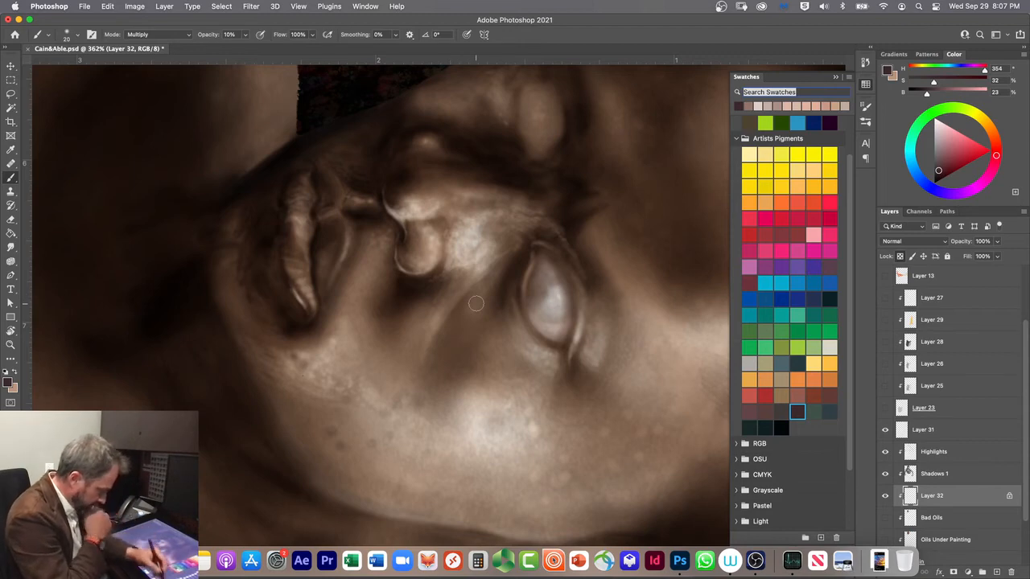
click(997, 573)
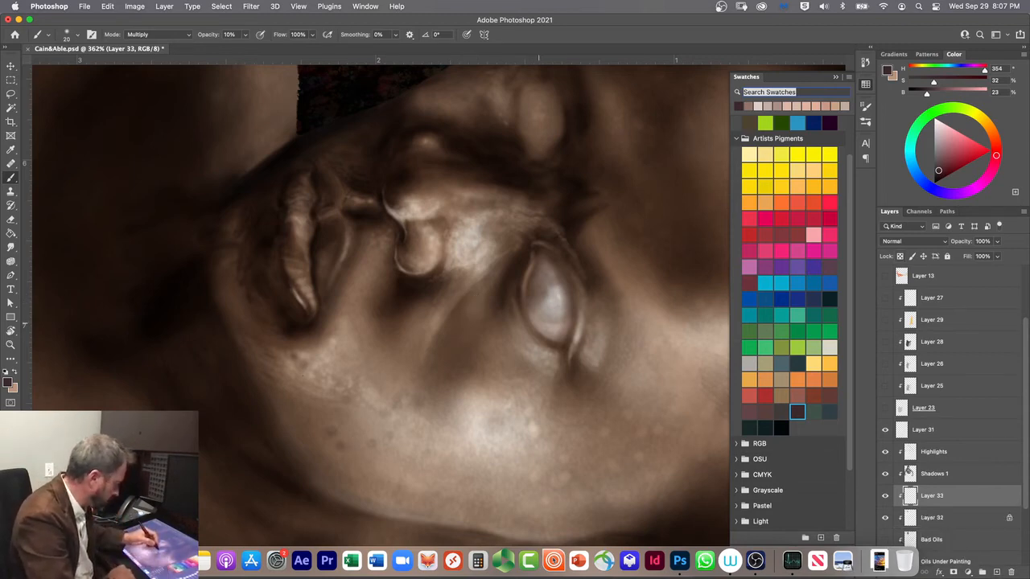
click(143, 35)
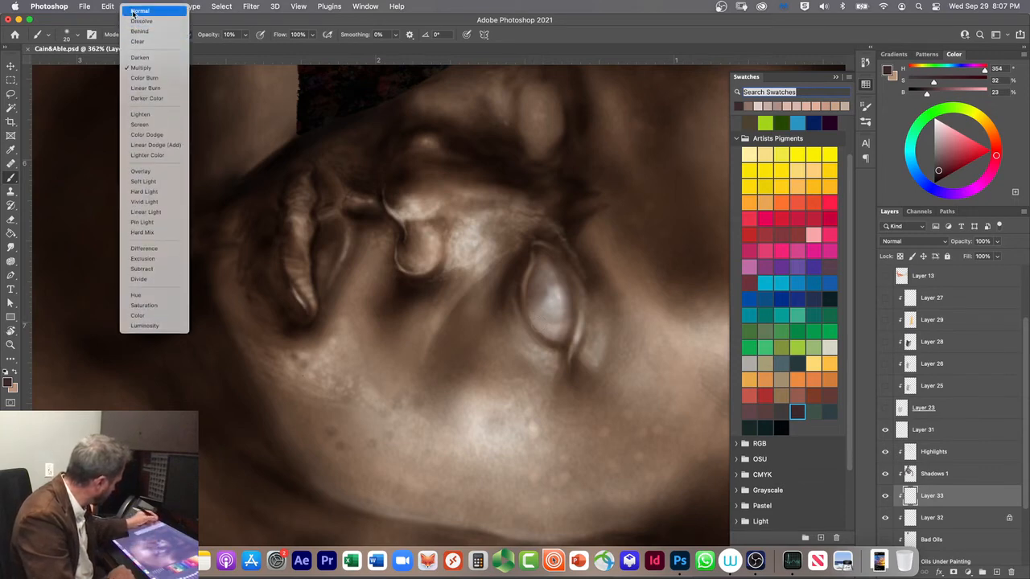
click(133, 11)
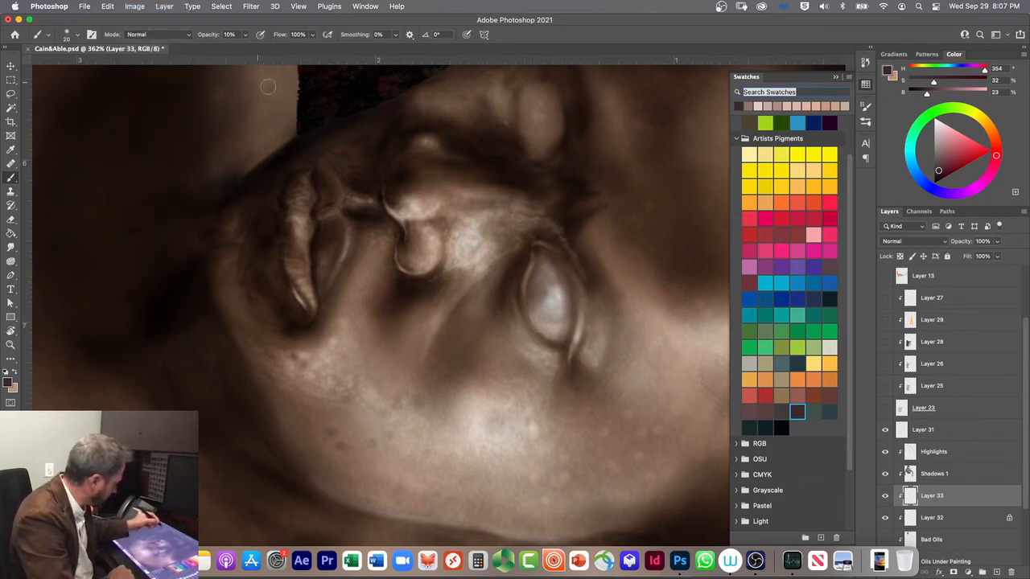
click(887, 241)
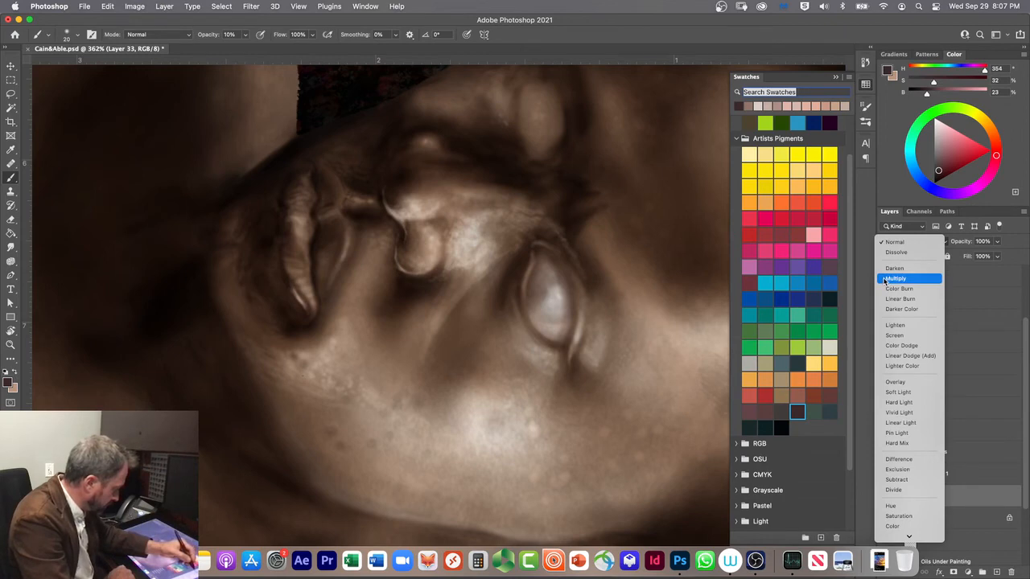
click(886, 279)
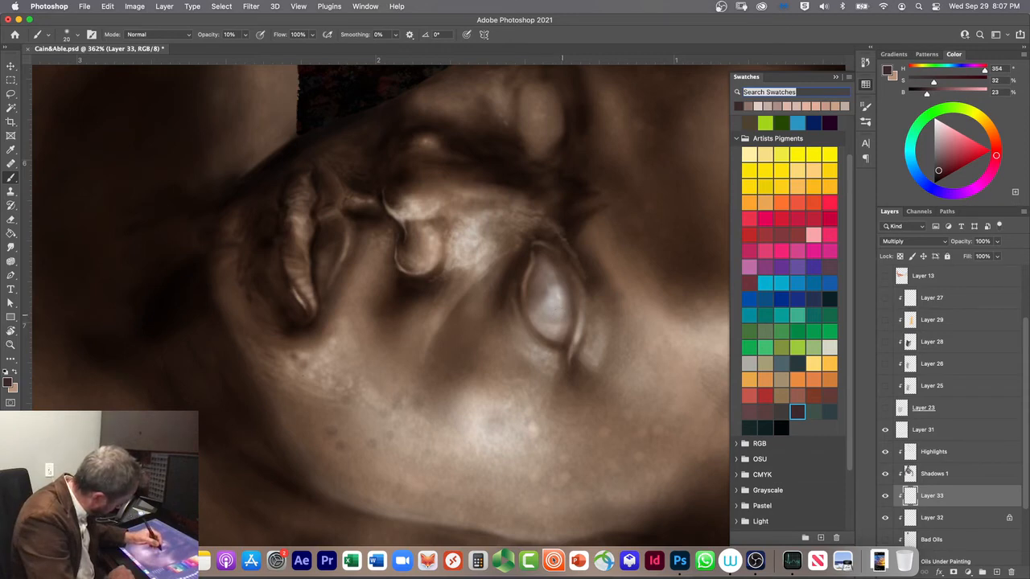
Step: Check Layer 32's contents by toggling its visibility, and rename the layer as Eye Ball
click(885, 519)
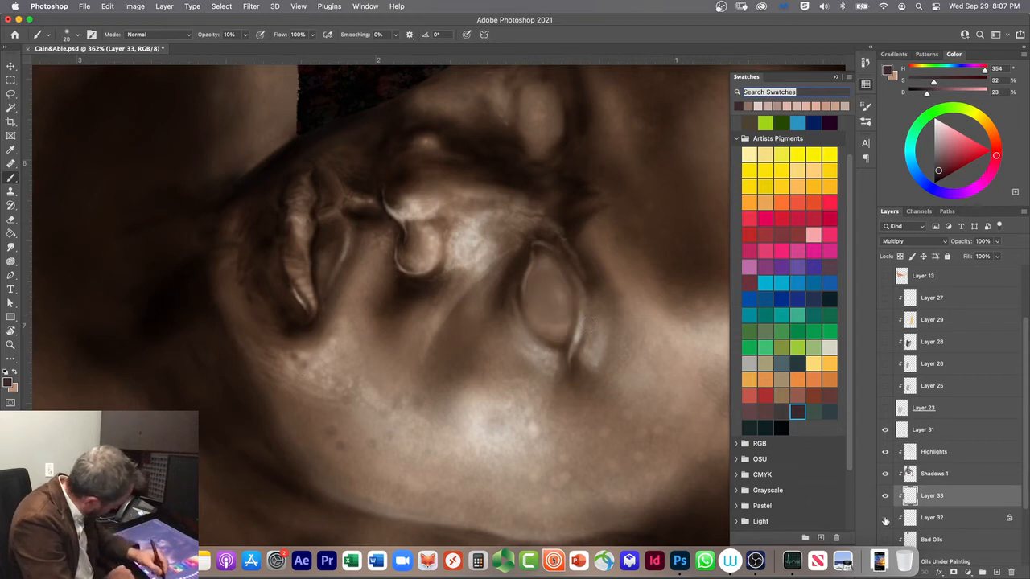
click(885, 520)
click(885, 520)
click(885, 520)
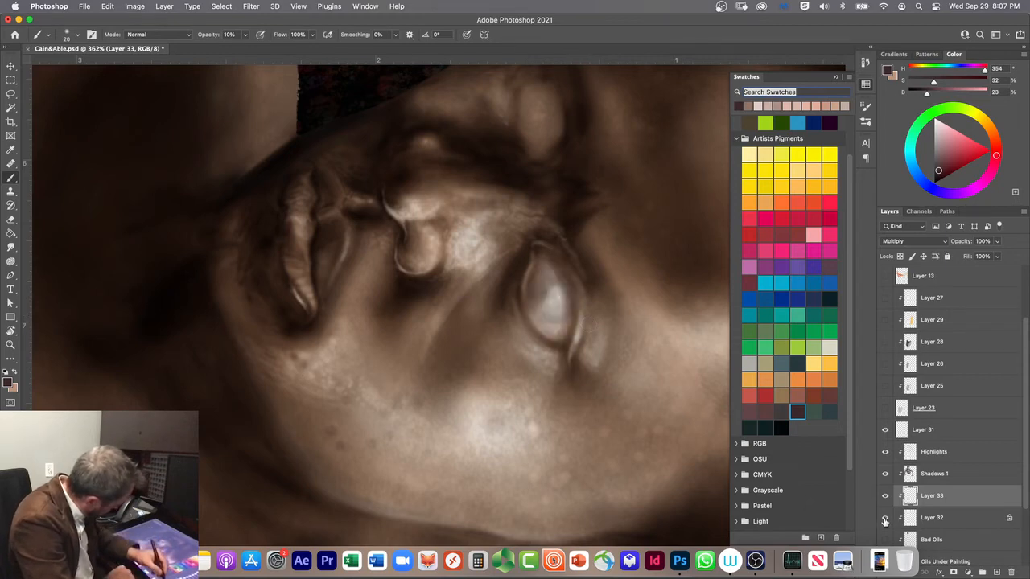
click(885, 520)
click(885, 520)
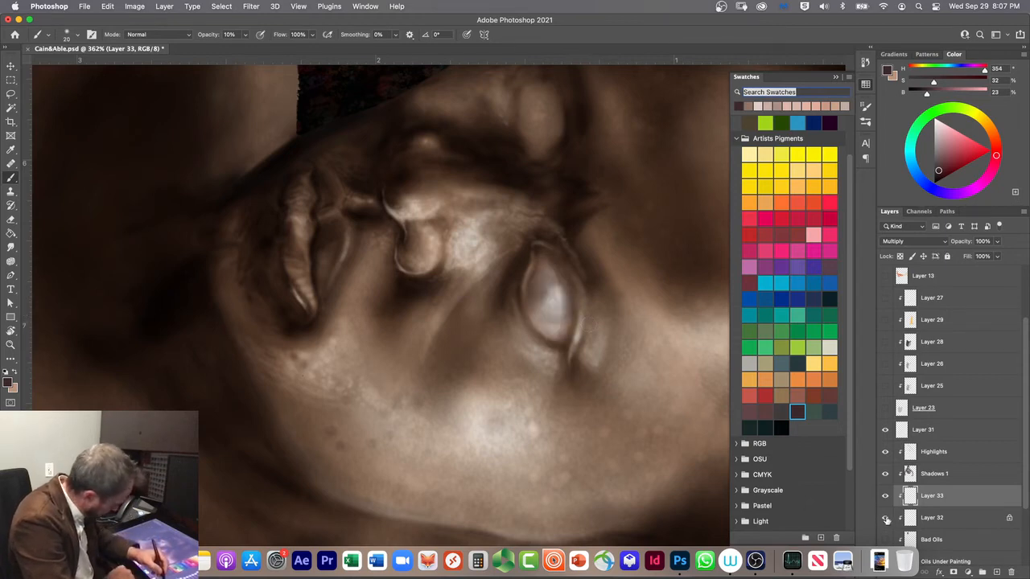
double_click(935, 518)
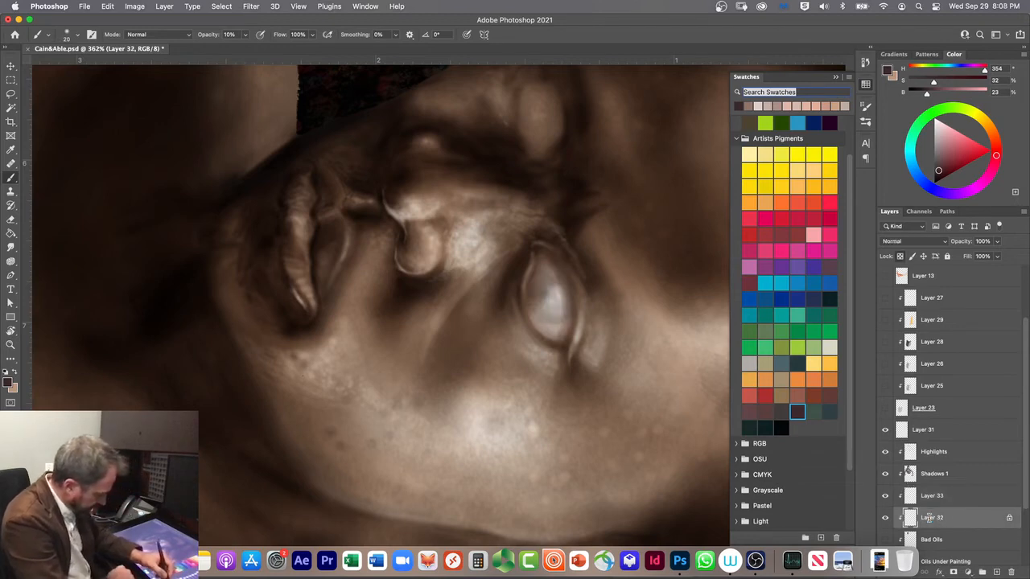
text(Eye)
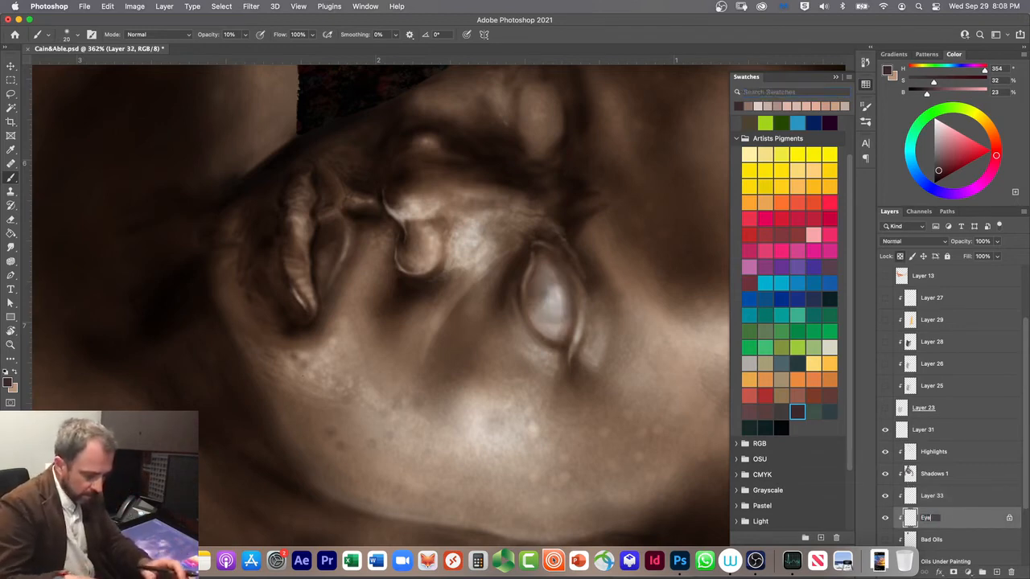
text( Ball)
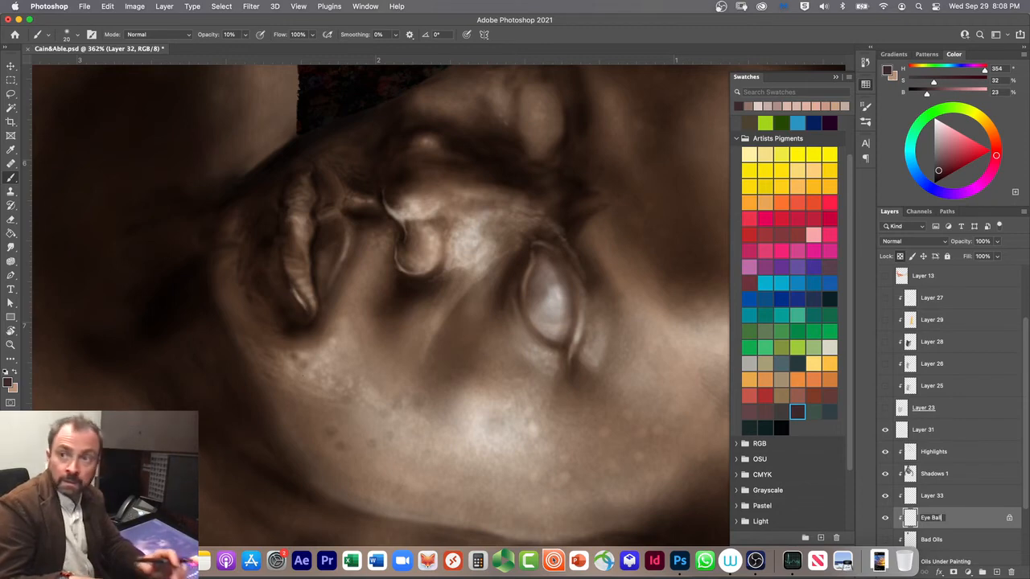
key(Return)
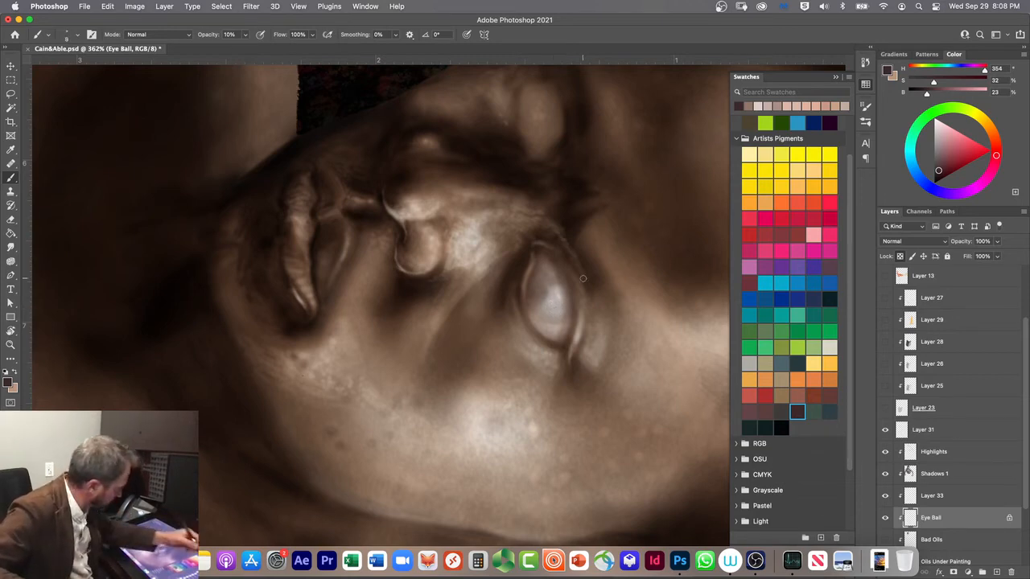
Step: Switch to the Hard Round Pressure Size brush at 8 px with 100% opacity
click(865, 126)
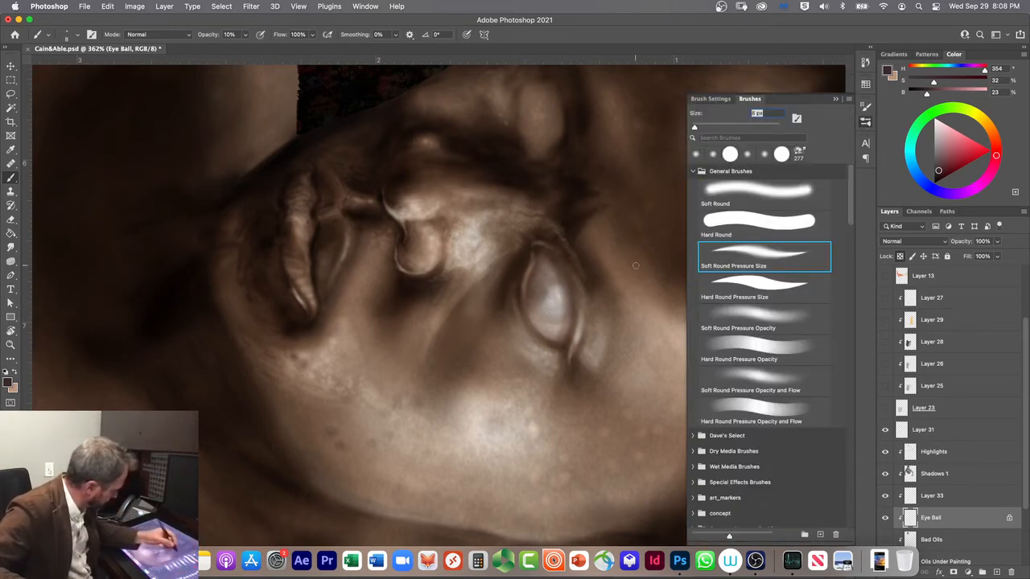
click(740, 280)
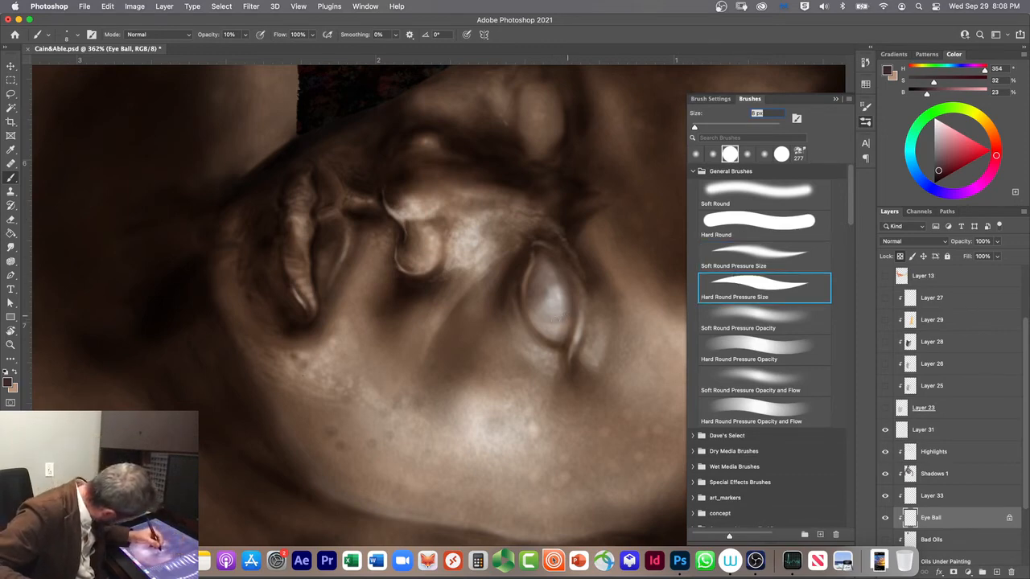
key(0)
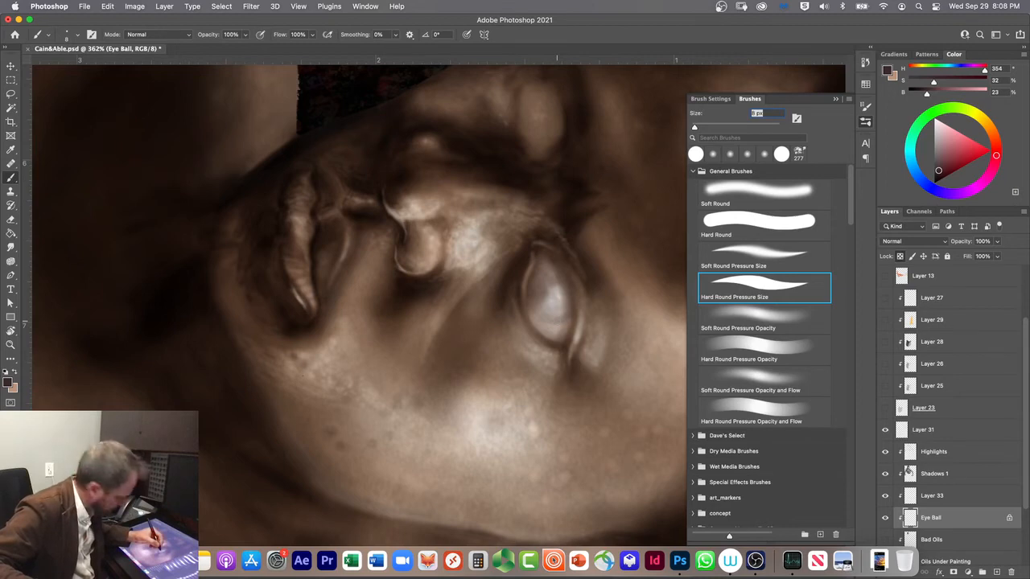
Step: Try painting a solid dark iris for the near eye directly on the Eye Ball layer
drag(564, 317, 566, 316)
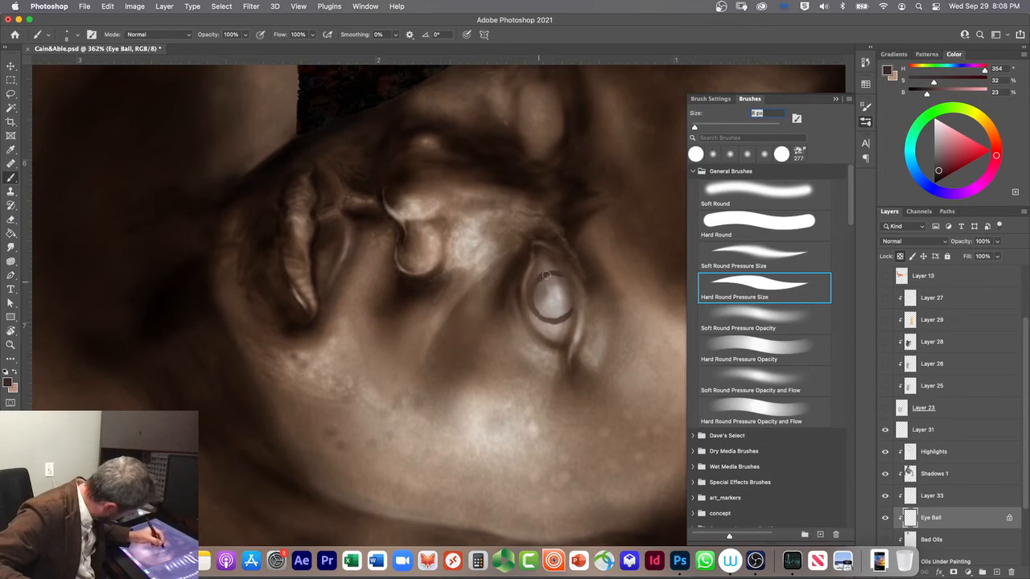
mouse_move(568, 288)
mouse_down()
mouse_move(554, 314)
mouse_move(543, 278)
mouse_move(535, 306)
mouse_move(564, 316)
mouse_move(544, 314)
mouse_up()
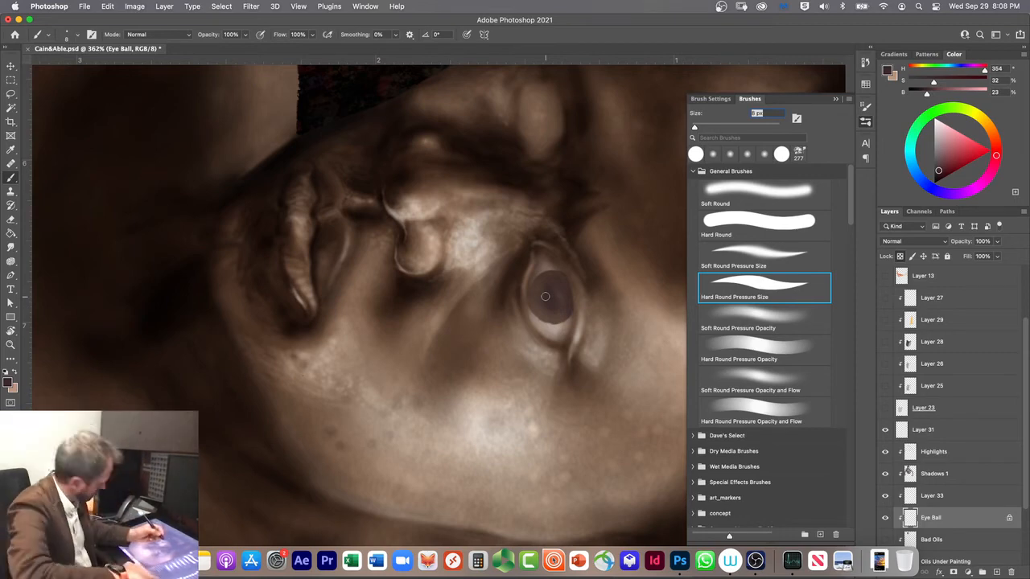
key(super+z)
key(super+t)
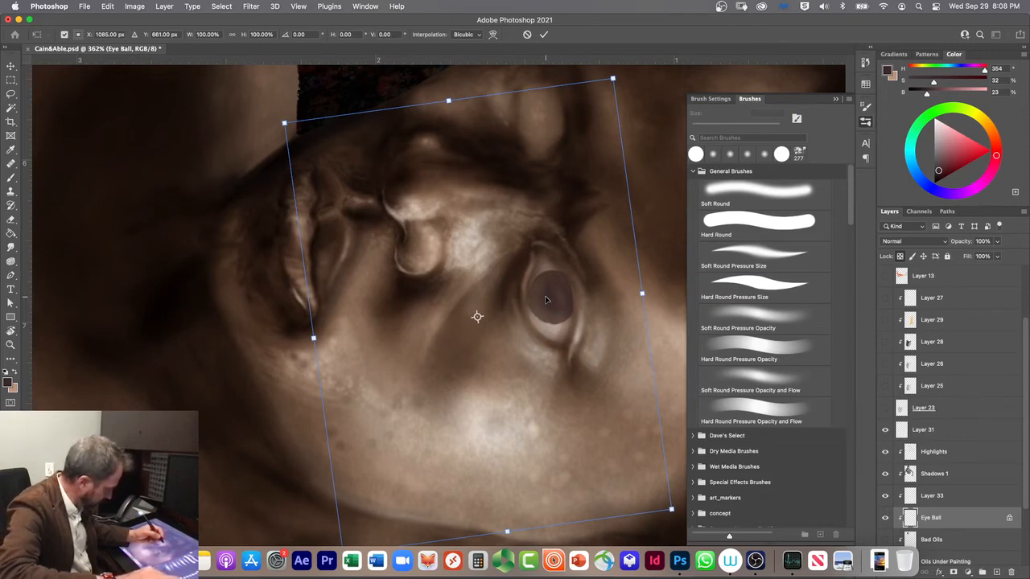
key(Return)
key(b)
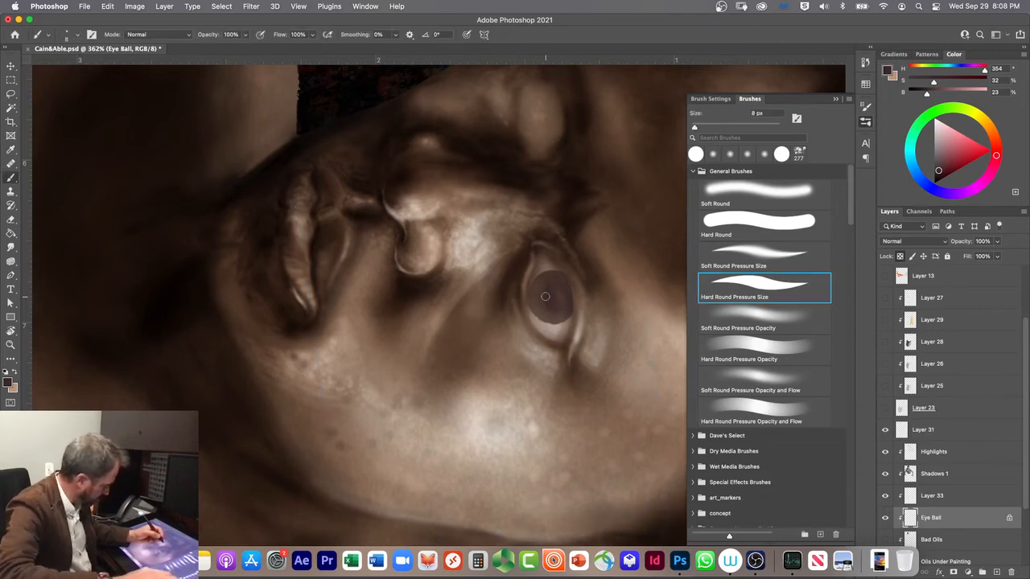
Step: Undo all the iris strokes painted on the Eye Ball layer
key(super+z)
key(super+z)
key(super+z)
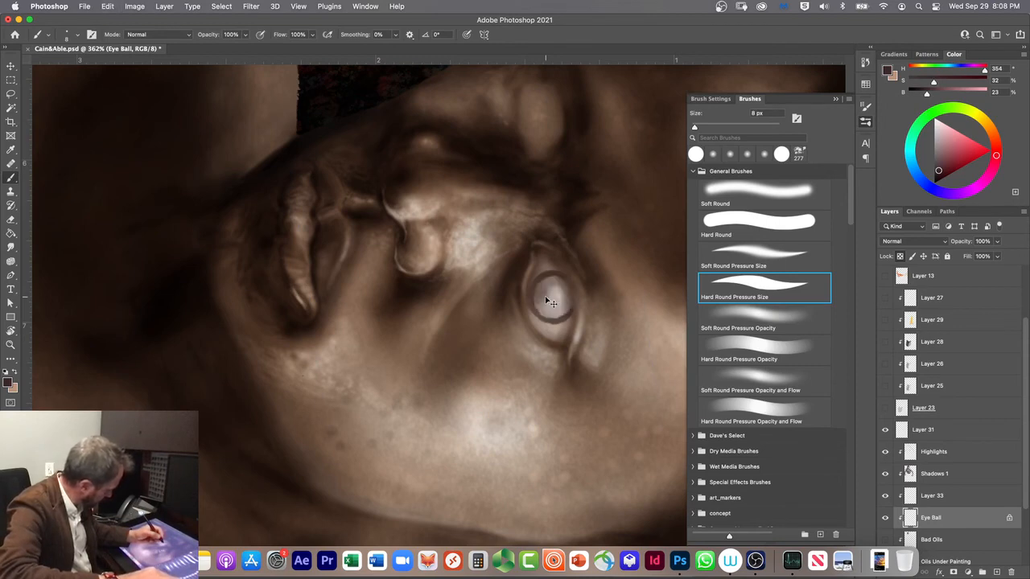
key(super+z)
key(super+z)
key(super+z)
key(super+z)
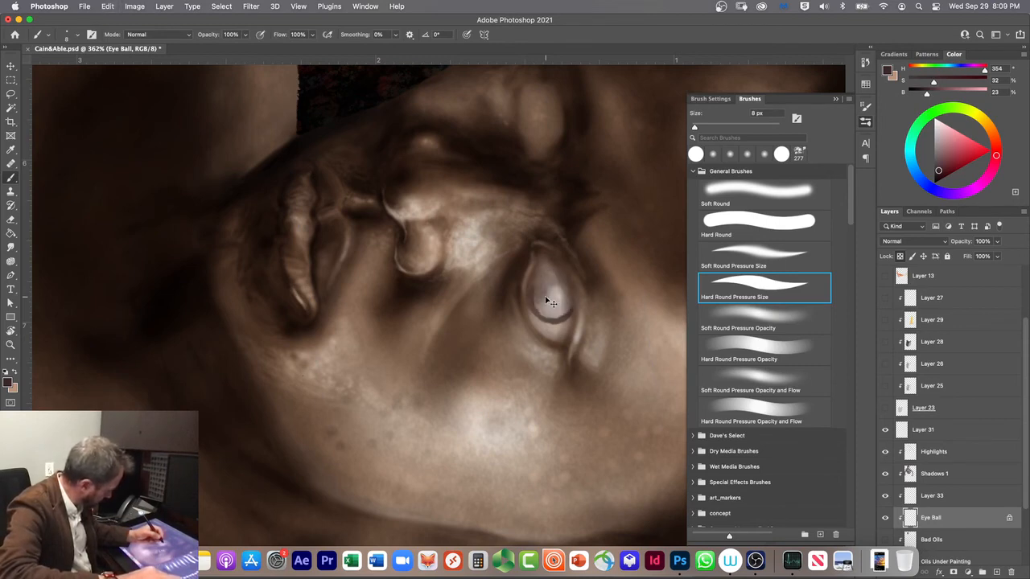
key(super+z)
key(super+z)
key(super+z)
key(super+z)
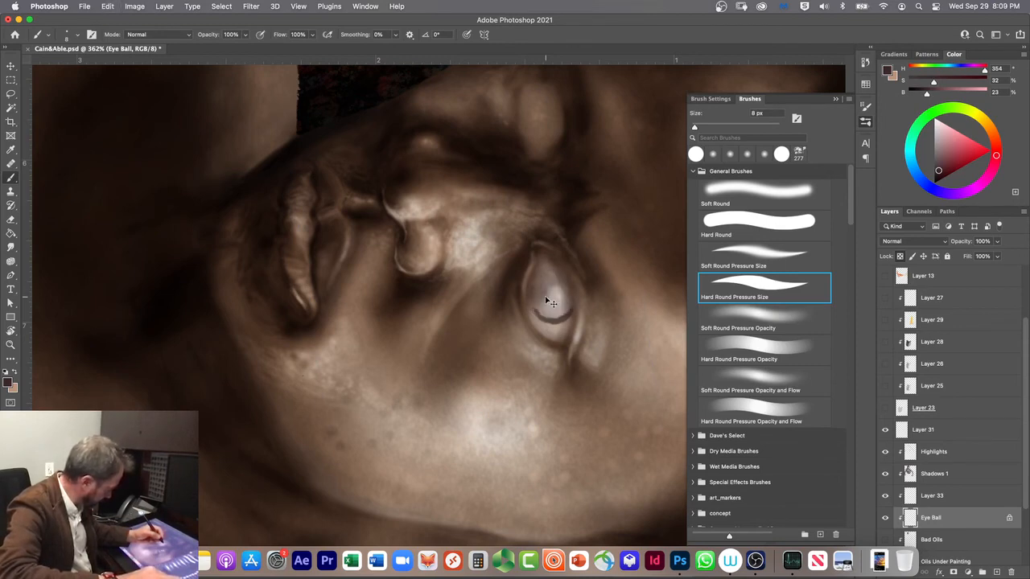
key(super+z)
key(super+z)
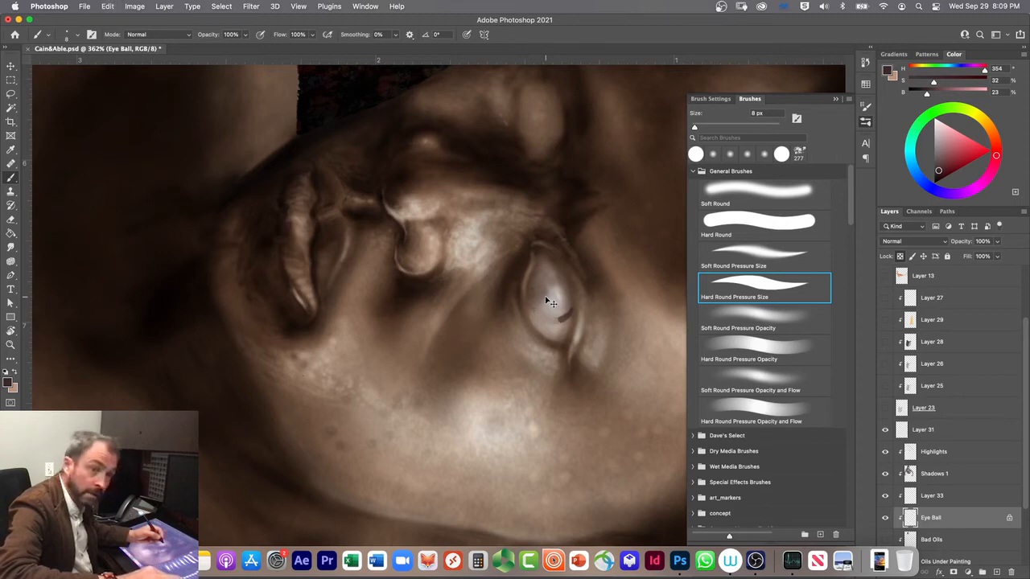
key(super+z)
key(super+z)
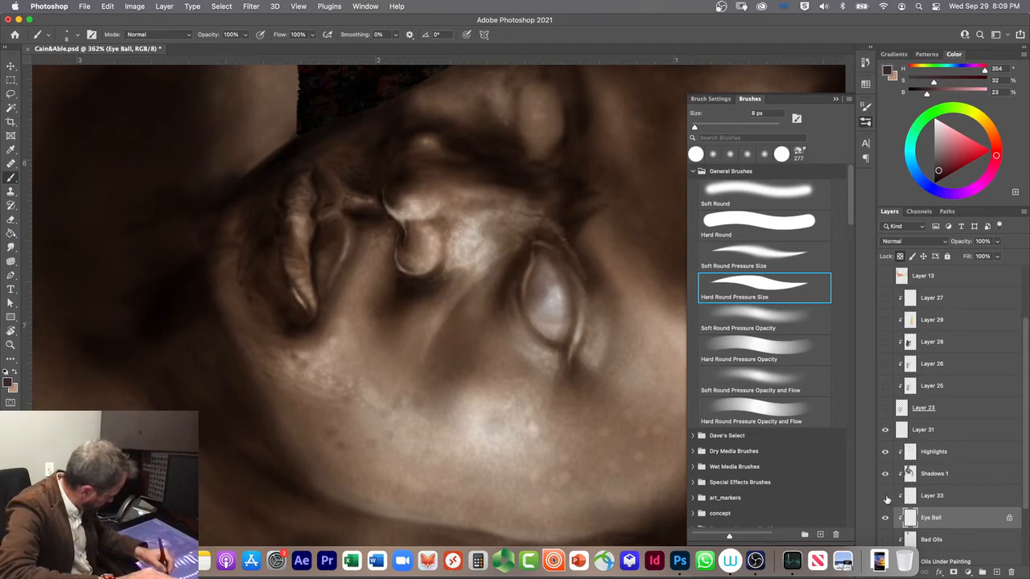
Step: Rename Layer 33 as Pupil and paint the near eye's round dark iris on it with the 8 px hard brush
double_click(930, 496)
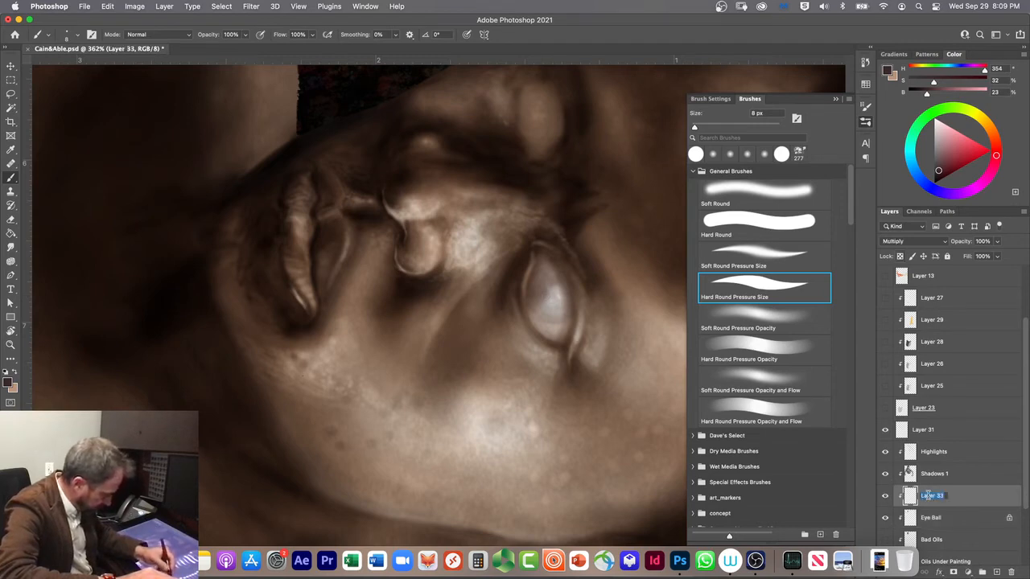
text(Pupil)
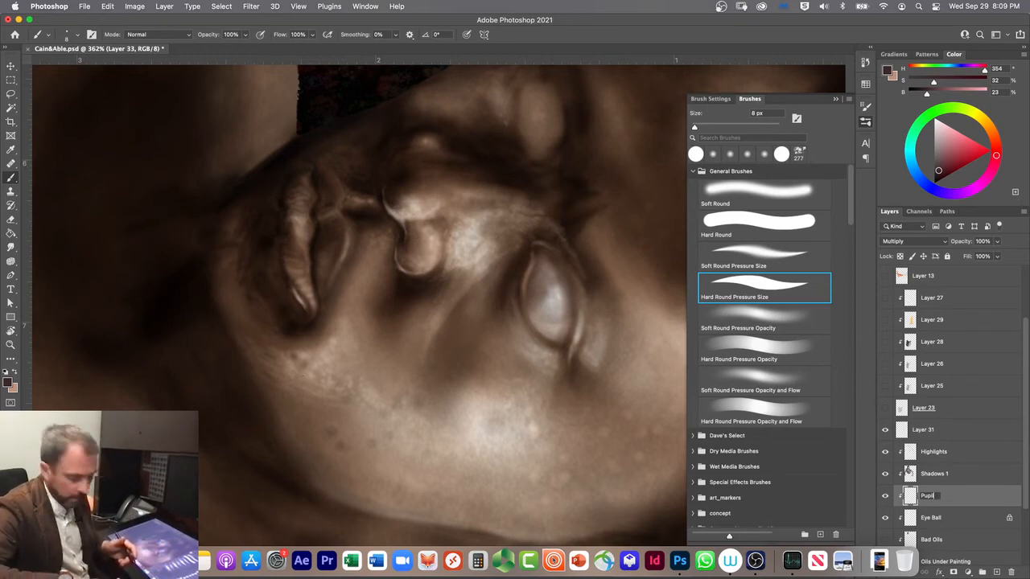
key(Return)
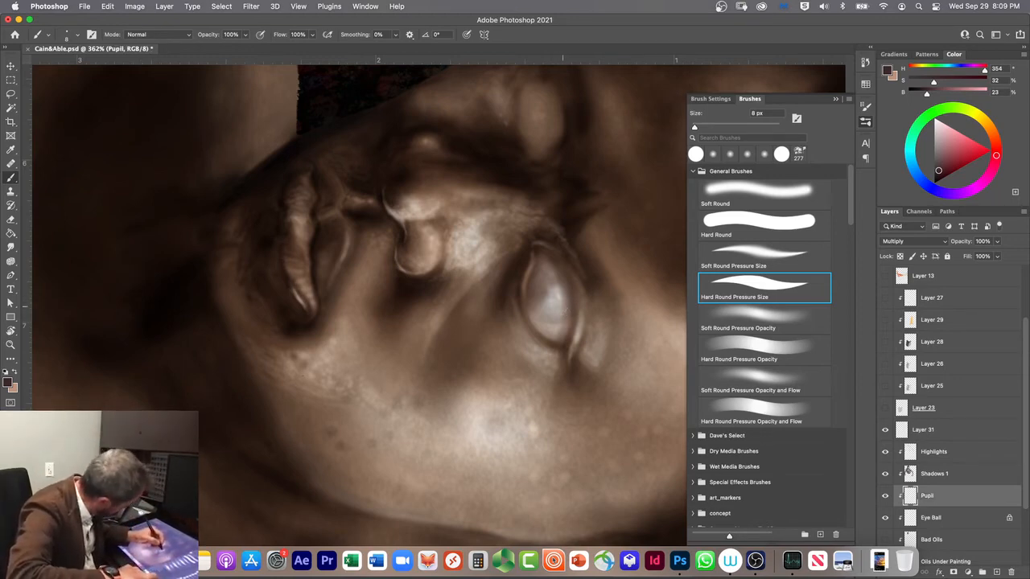
drag(568, 314, 560, 277)
mouse_move(568, 312)
mouse_down()
mouse_move(539, 302)
mouse_move(558, 278)
mouse_move(541, 281)
mouse_move(539, 301)
mouse_move(556, 276)
mouse_move(536, 301)
mouse_move(545, 278)
mouse_move(560, 277)
mouse_move(570, 311)
mouse_move(557, 279)
mouse_move(565, 311)
mouse_move(552, 282)
mouse_move(543, 303)
mouse_move(568, 313)
mouse_move(559, 276)
mouse_move(563, 312)
mouse_move(549, 313)
mouse_move(539, 290)
mouse_move(565, 311)
mouse_up()
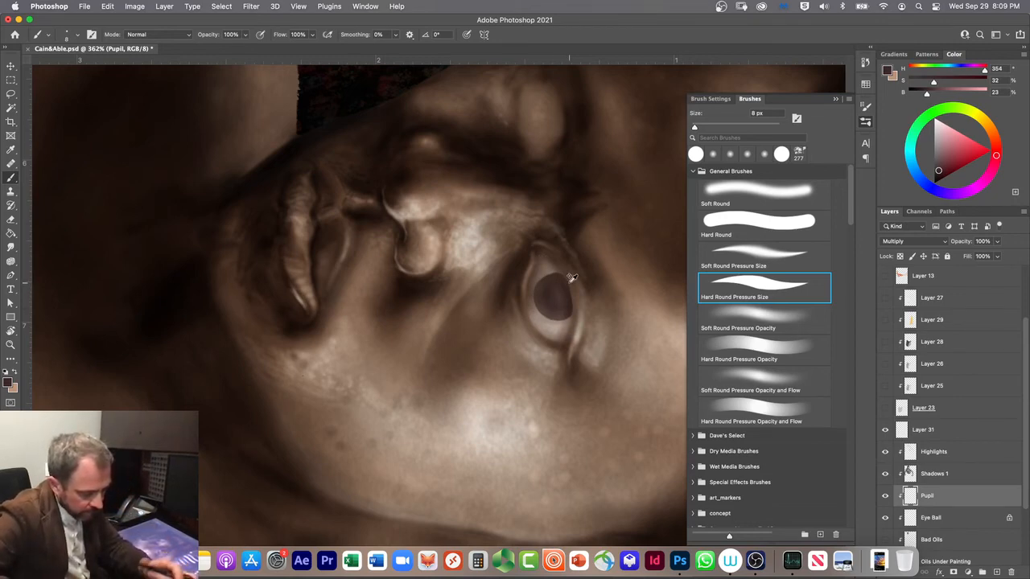
Step: Trim the near eye's iris edge with the brush in Clear mode, and switch the brush to 3 px in Multiply mode
key(alt+shift+r)
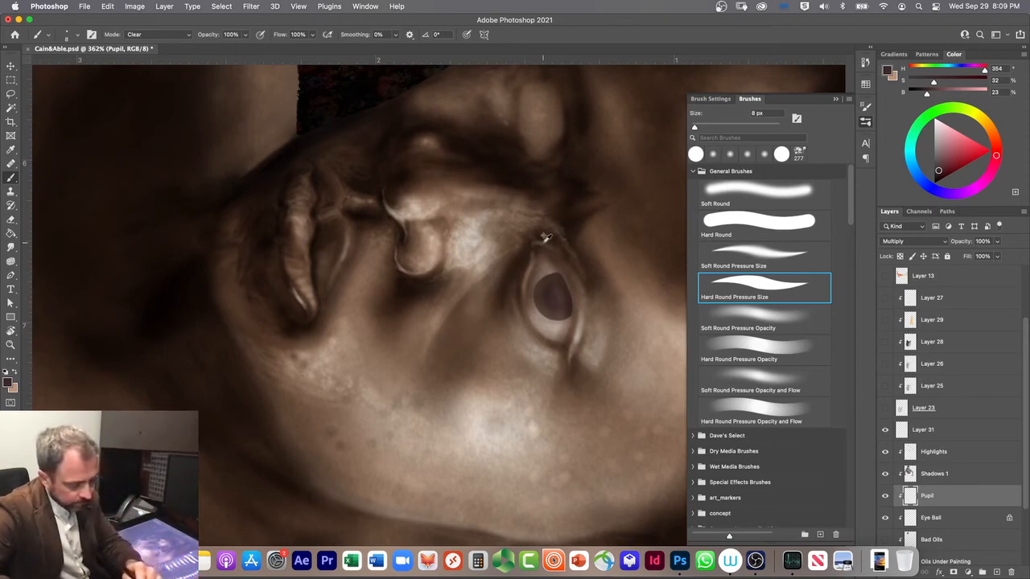
key(alt+shift+n)
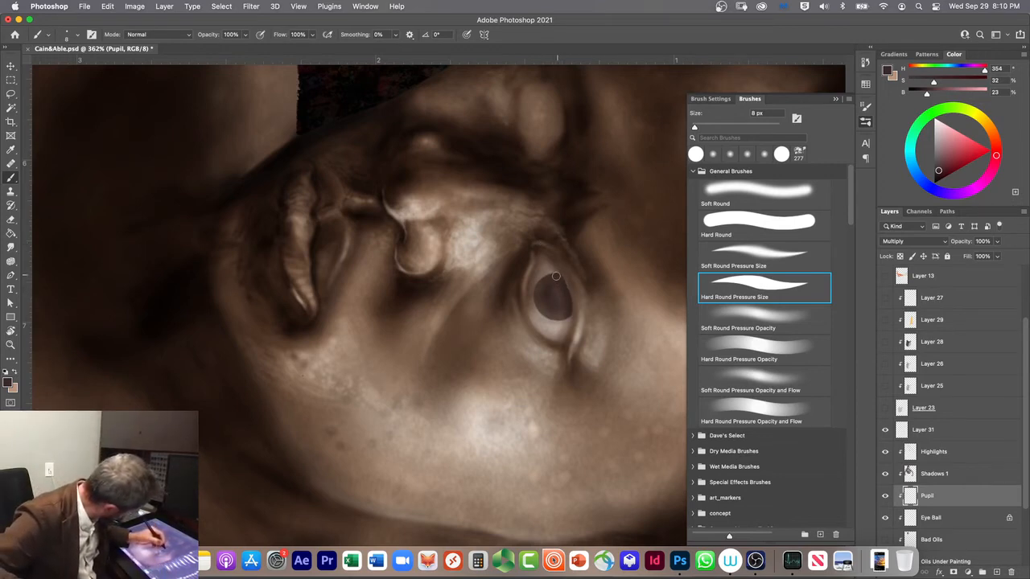
key(bracketleft)
key(bracketleft)
key(bracketleft)
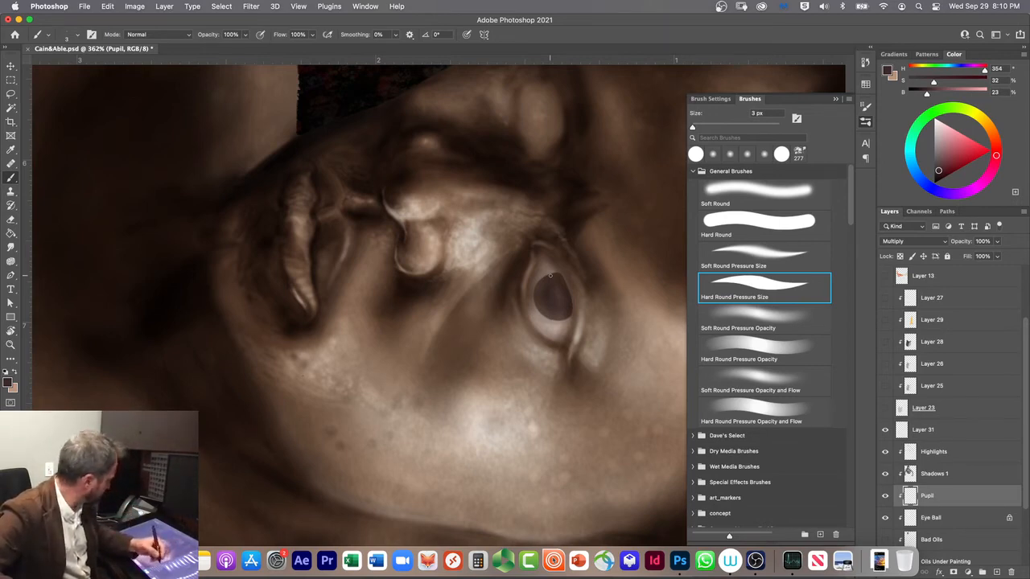
click(145, 34)
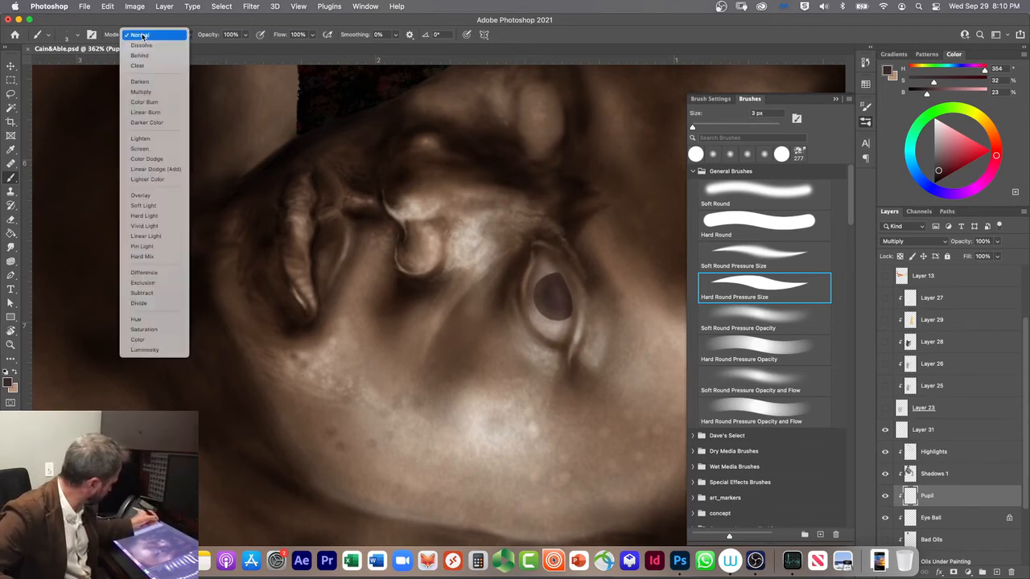
click(142, 91)
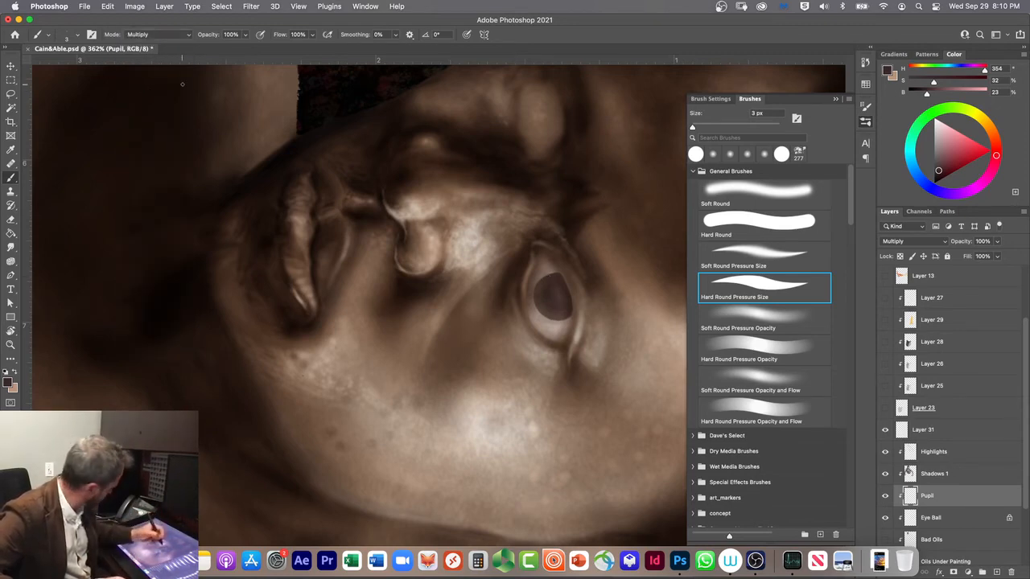
Step: Try darkening the near eye's iris with the 3 px Multiply brush, and undo the strokes
mouse_move(564, 310)
mouse_down()
mouse_move(575, 318)
mouse_move(562, 311)
mouse_up()
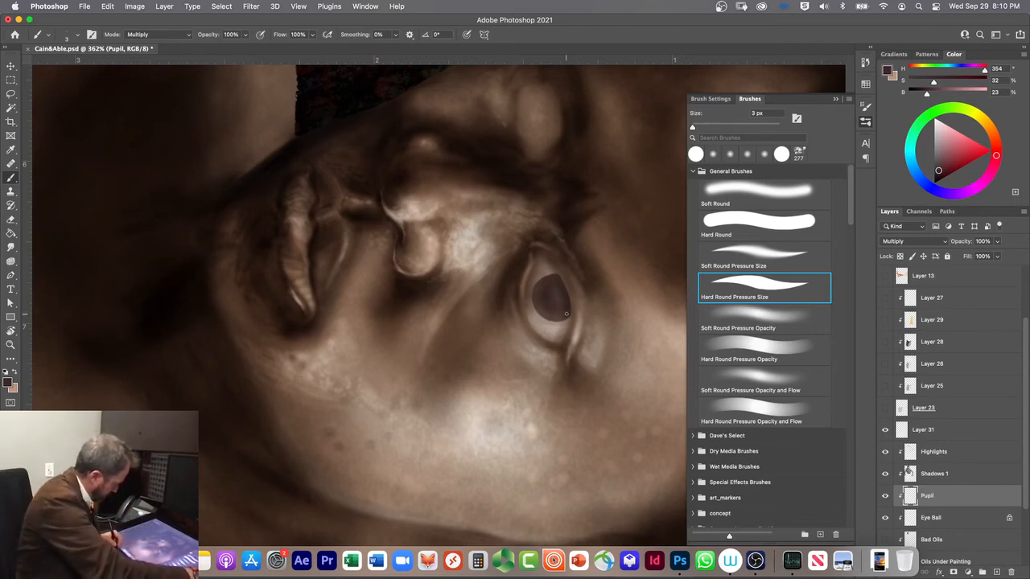
scroll(565, 314, up, 3)
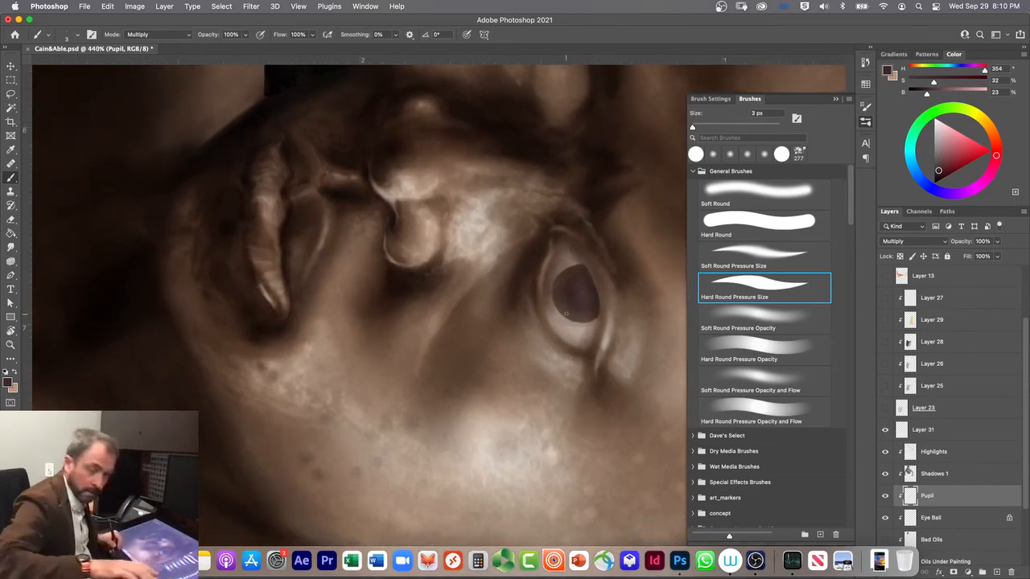
drag(566, 339, 556, 400)
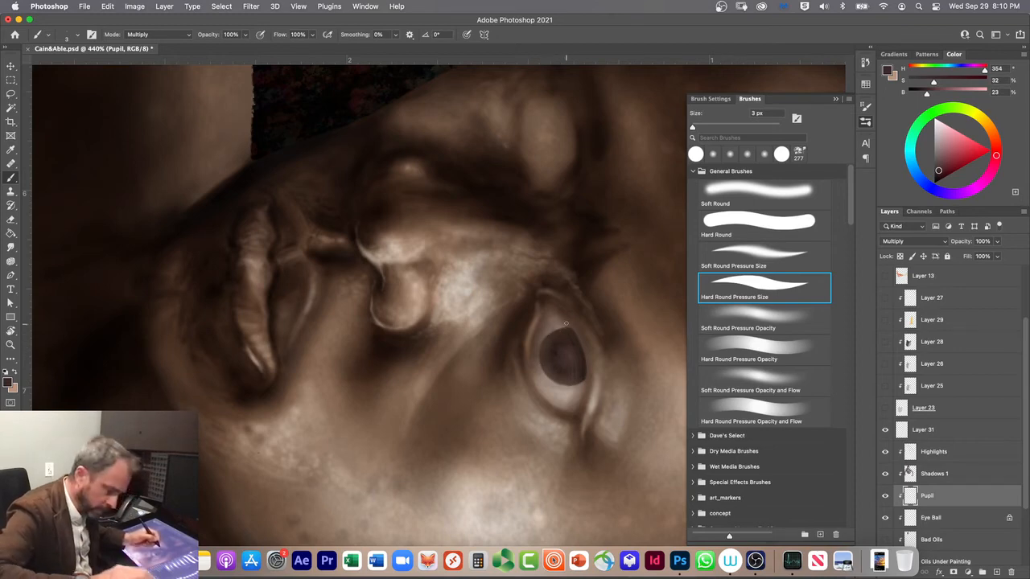
key(super+z)
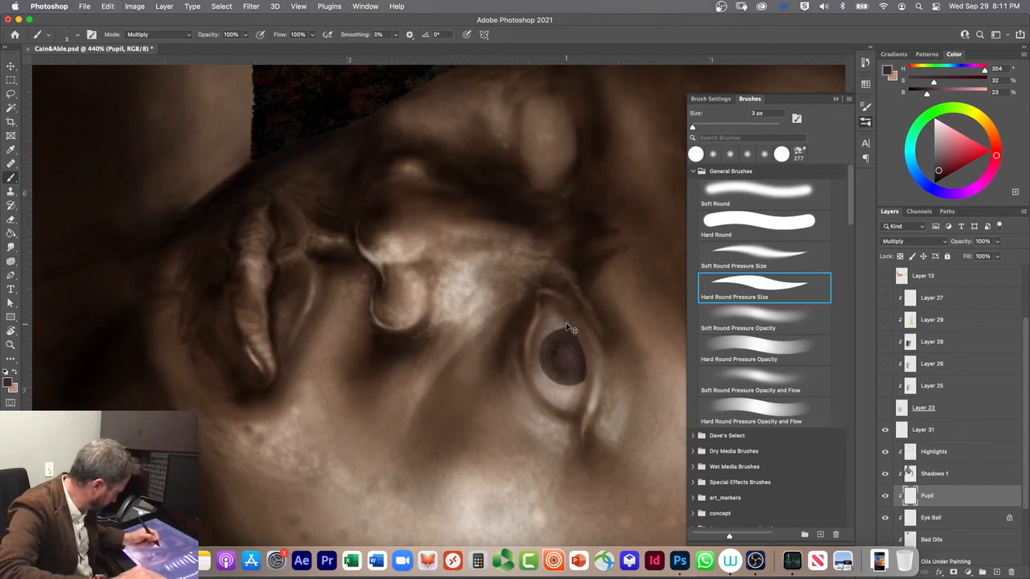
key(super+z)
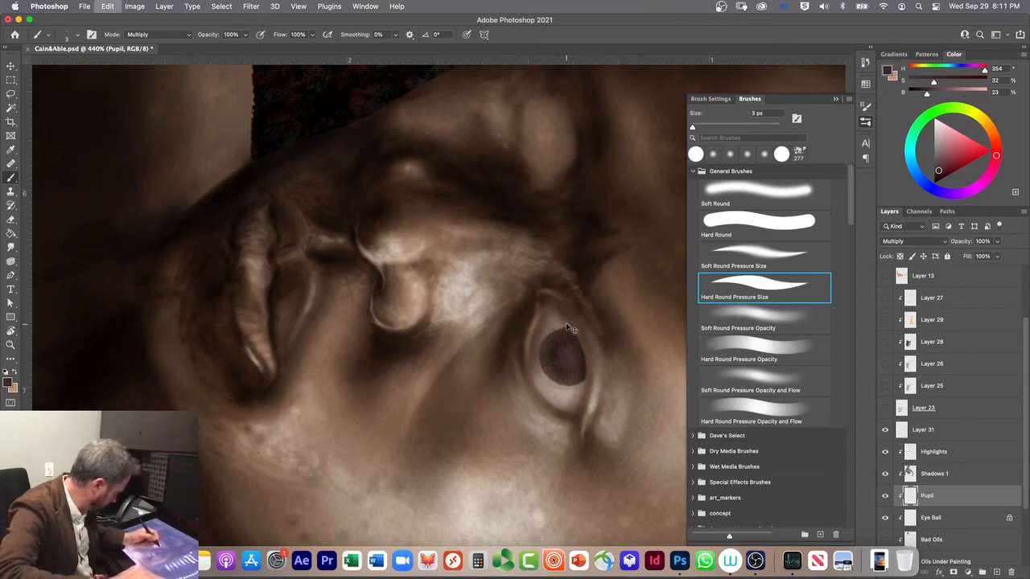
key(super+z)
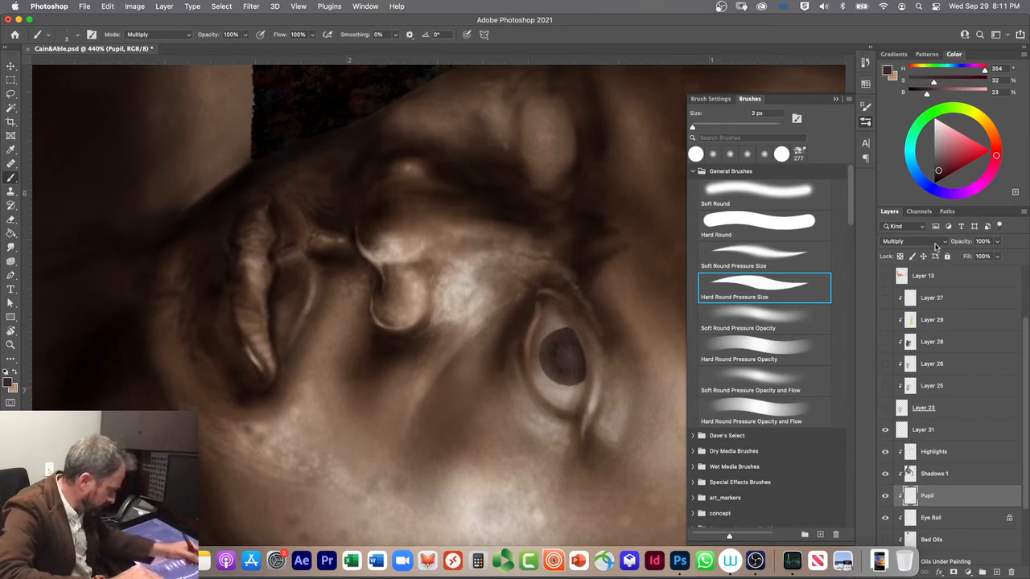
Step: Lock the Pupil layer's transparent pixels and darken the iris with the Soft Round Pressure Size brush at 8 px in Multiply mode
click(901, 256)
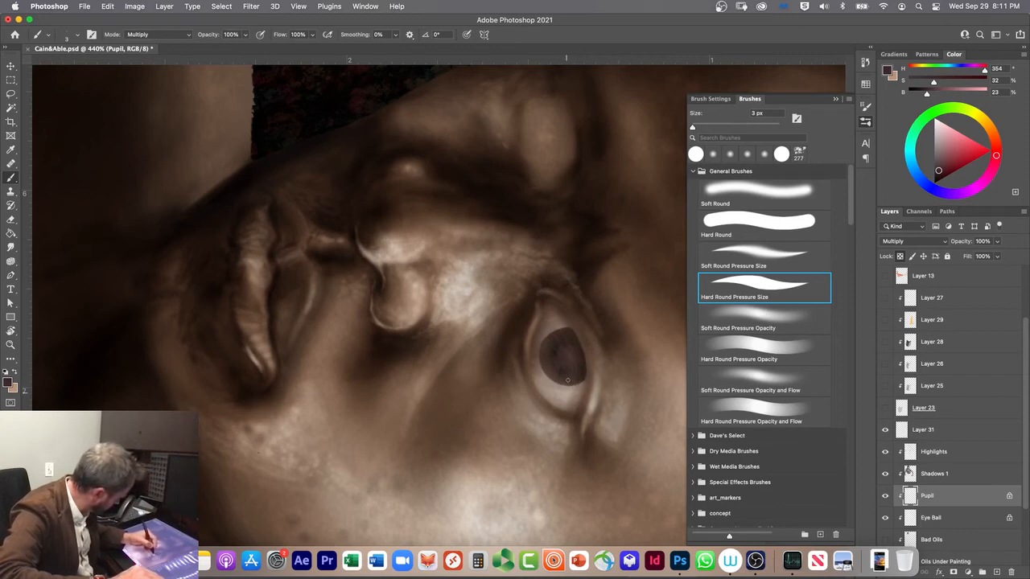
key(bracketright)
key(bracketright)
key(bracketright)
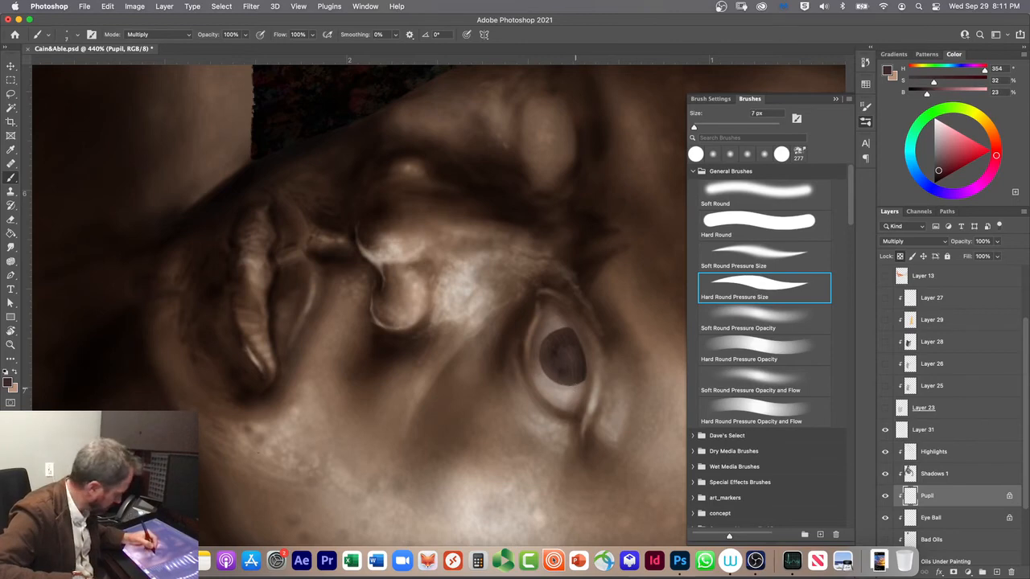
key(comma)
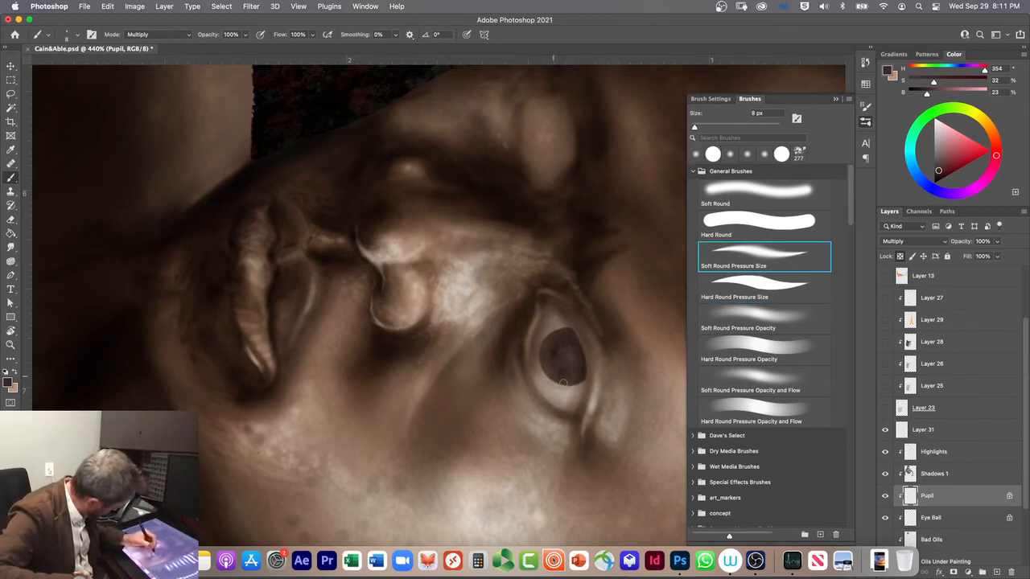
key(bracketleft)
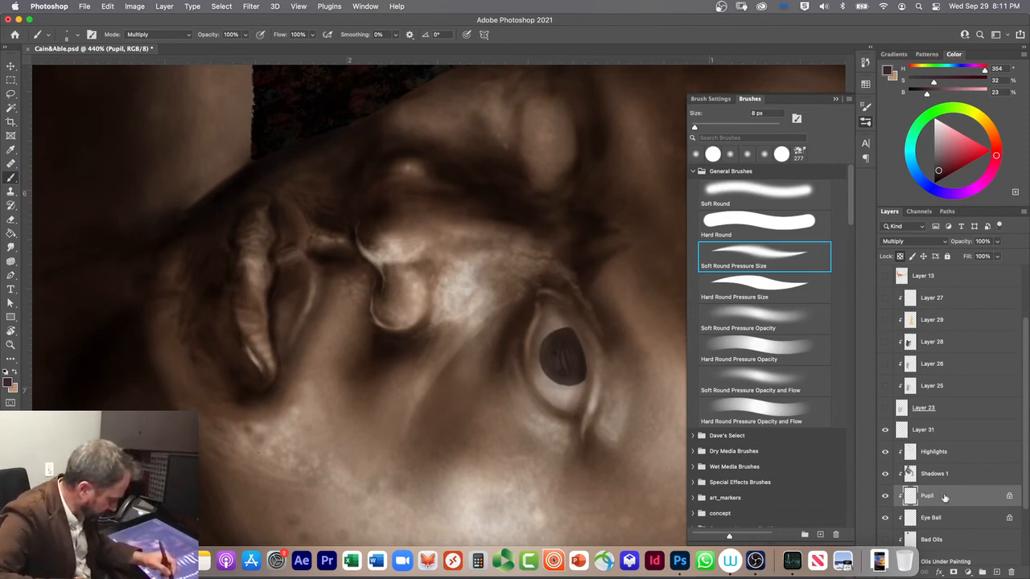
Step: Move the Pupil layer above Highlights and repaint the iris an even dark brown with the 8 px brush in Normal mode
drag(945, 498, 948, 454)
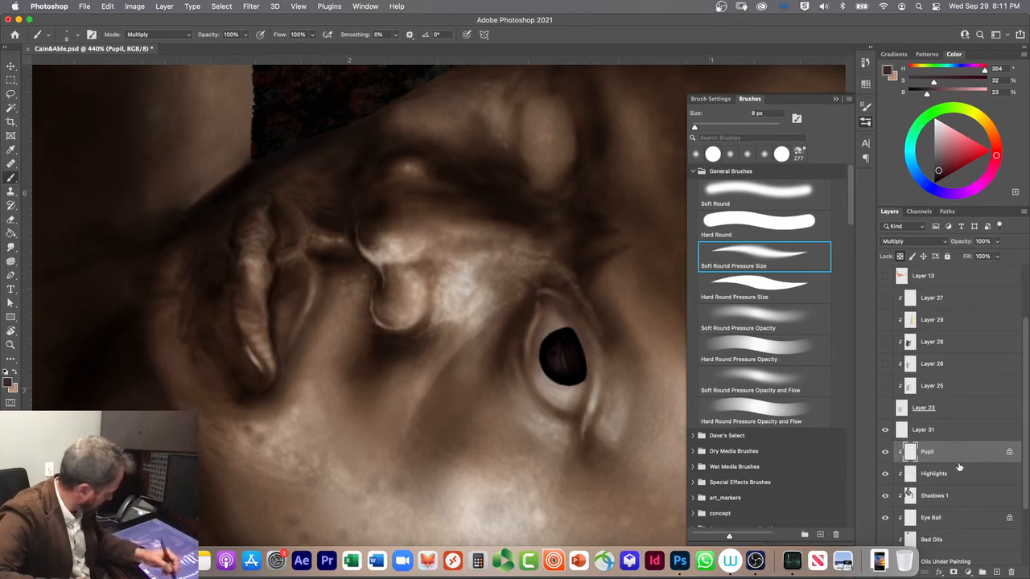
key(shift+alt+n)
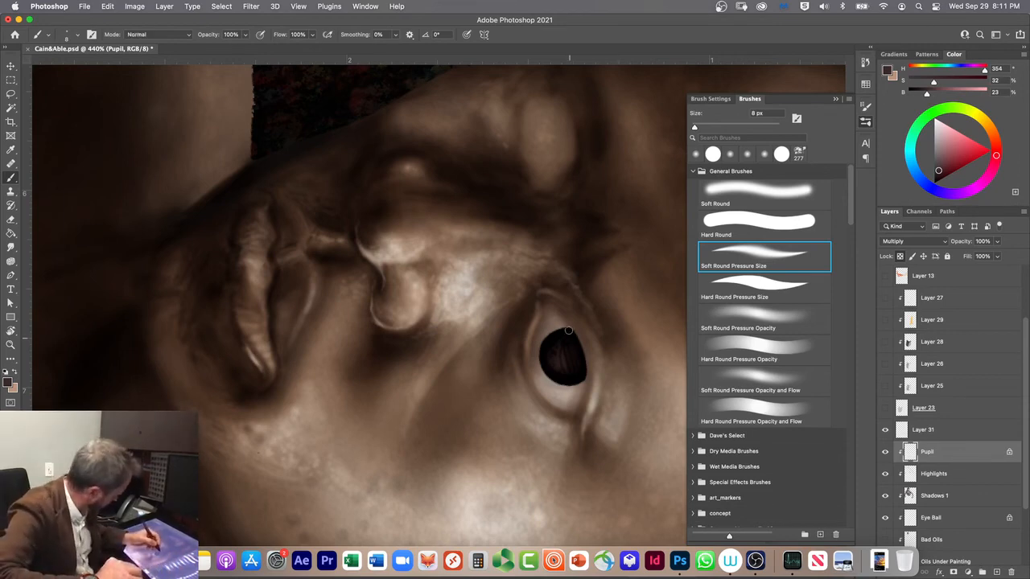
mouse_move(570, 329)
mouse_down()
mouse_move(573, 375)
mouse_move(561, 346)
mouse_move(558, 375)
mouse_move(548, 345)
mouse_move(553, 375)
mouse_move(555, 338)
mouse_move(580, 359)
mouse_move(554, 314)
mouse_move(571, 357)
mouse_move(543, 351)
mouse_move(584, 366)
mouse_move(554, 333)
mouse_move(566, 379)
mouse_move(574, 338)
mouse_move(564, 377)
mouse_move(560, 330)
mouse_move(552, 374)
mouse_move(558, 337)
mouse_move(544, 362)
mouse_move(560, 341)
mouse_move(549, 362)
mouse_move(590, 382)
mouse_move(588, 394)
mouse_move(576, 352)
mouse_up()
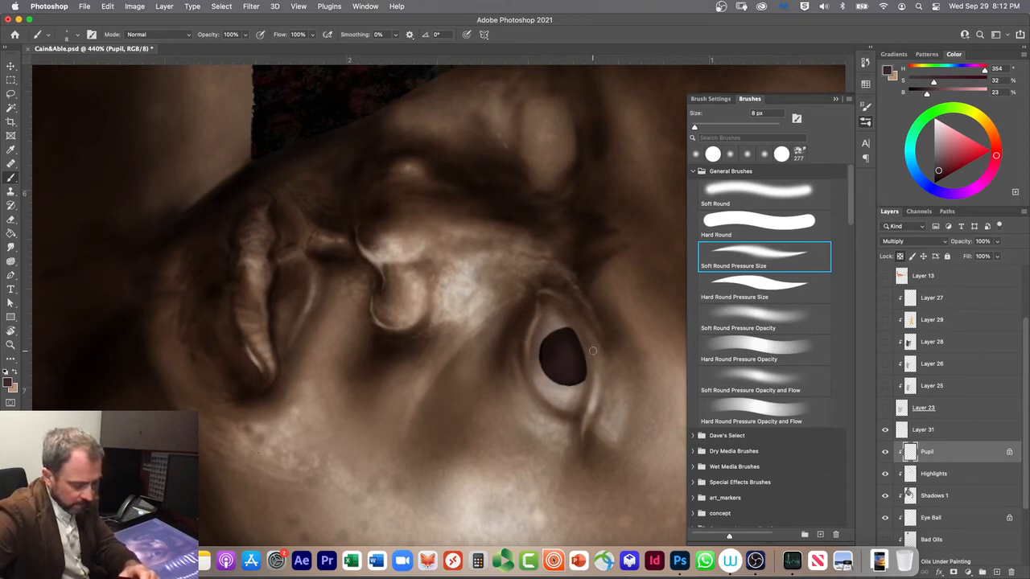
Step: Detail the iris with the 1 px Hard Round Pressure Size brush, darkening its rim in Multiply mode and adding fine strokes in Screen mode
key(shift+alt+m)
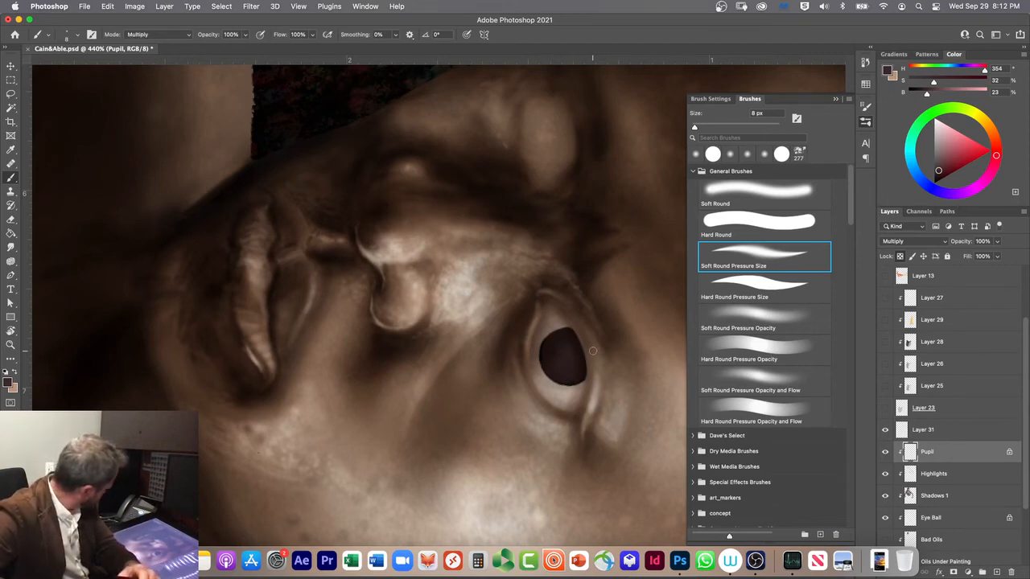
key(period)
key(bracketleft)
key(bracketleft)
key(bracketleft)
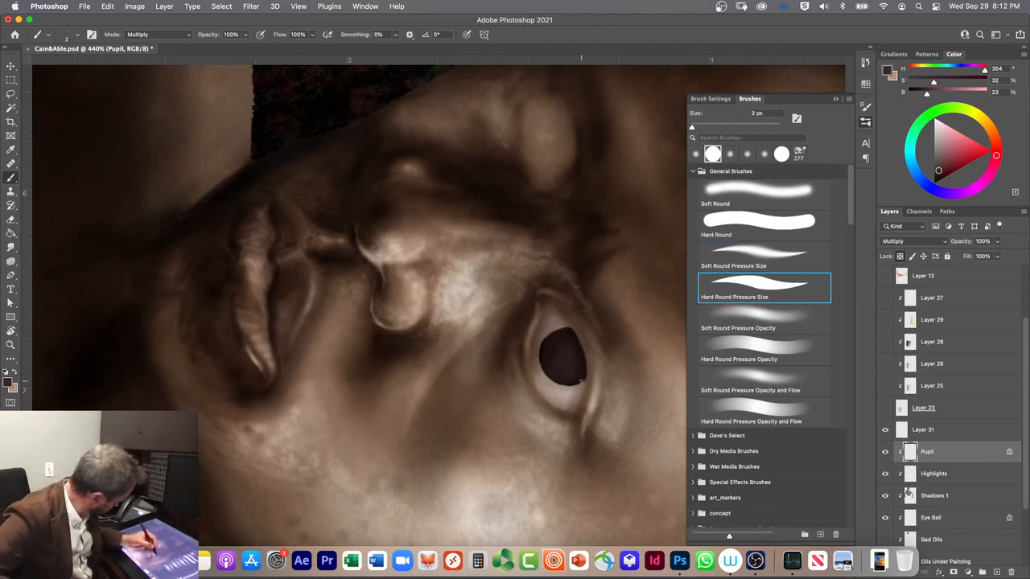
key(bracketleft)
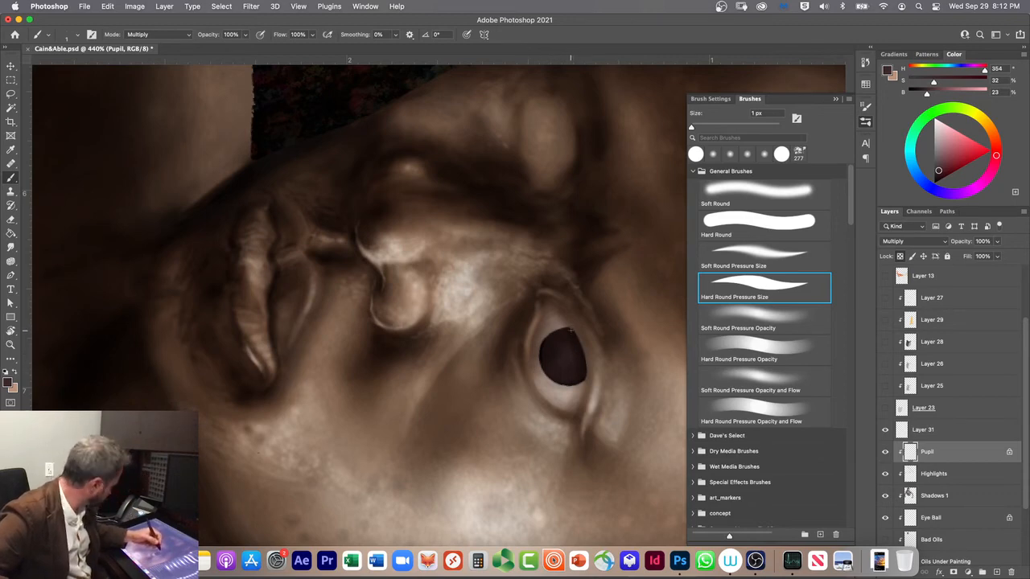
click(140, 38)
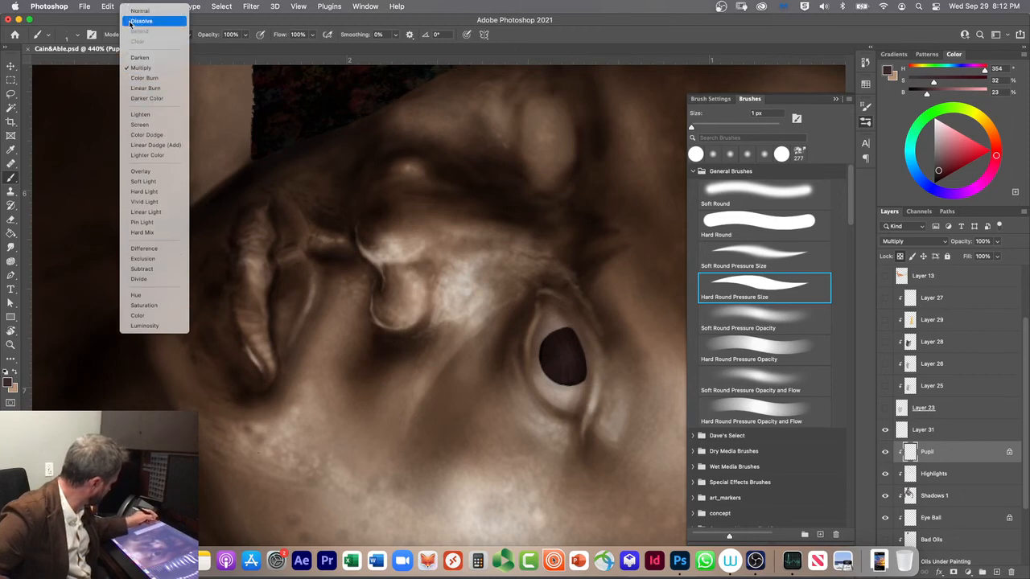
click(135, 125)
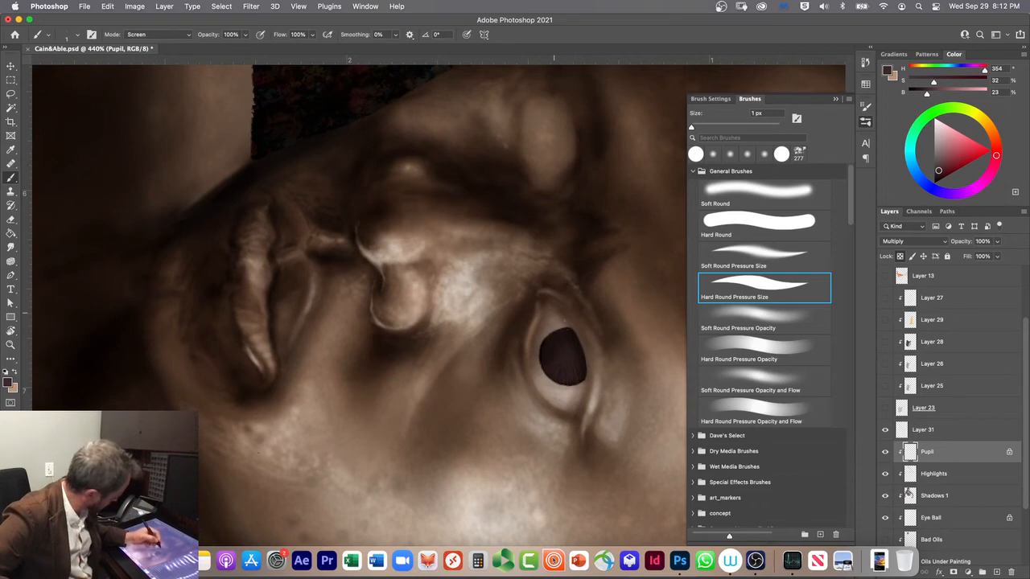
Step: Lighten the lower iris in Screen mode with the Soft Round brush enlarged to 25 px, and undo the last strokes
click(725, 190)
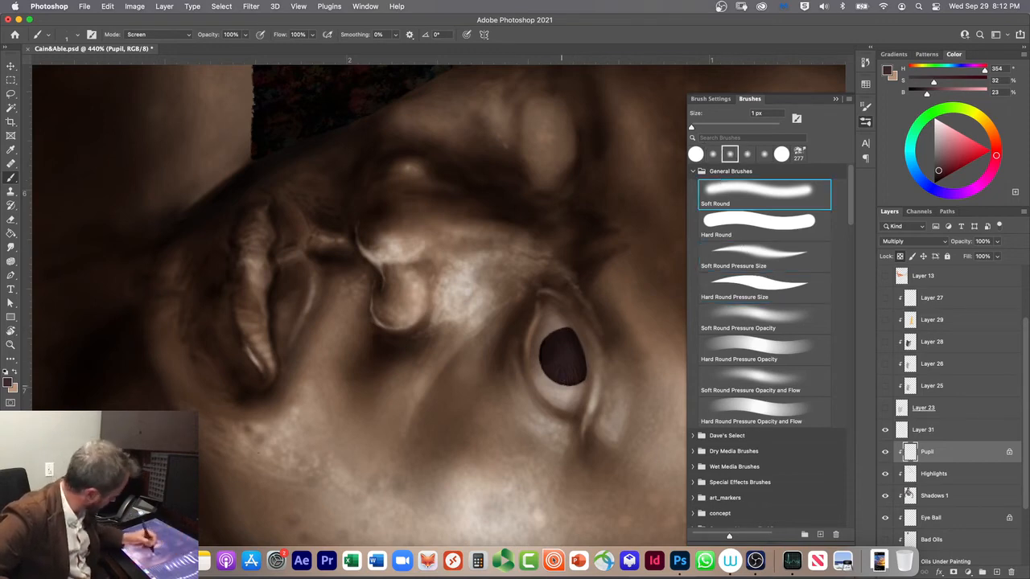
key(bracketright)
key(bracketright)
key(bracketright)
key(bracketright)
key(bracketright)
key(bracketright)
key(bracketright)
key(bracketright)
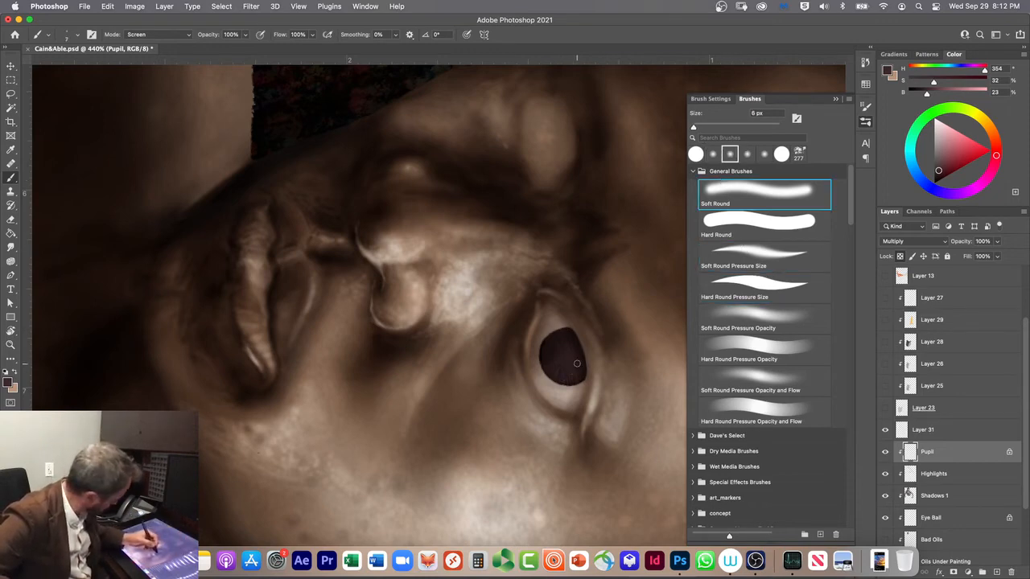
key(bracketright)
key(bracketright)
key(bracketright)
key(bracketright)
mouse_move(562, 377)
mouse_down()
mouse_move(590, 351)
mouse_move(552, 383)
mouse_move(547, 357)
mouse_move(580, 358)
mouse_move(548, 369)
mouse_up()
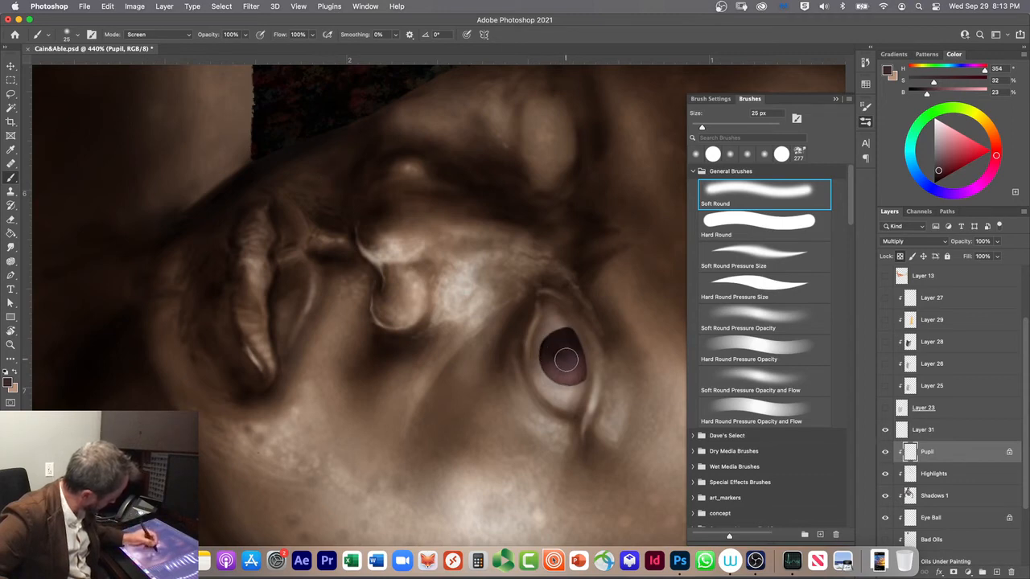
key(super+z)
key(super+z)
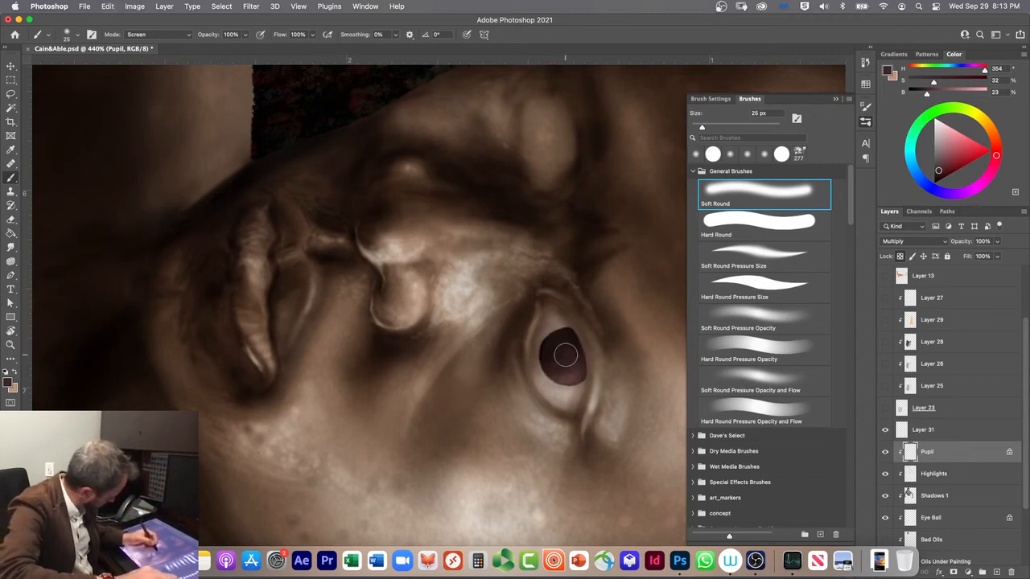
Step: Build up a pinkish glow in the iris with the 25 px Soft Round Pressure Size and Soft Round brushes in Screen mode
key(period)
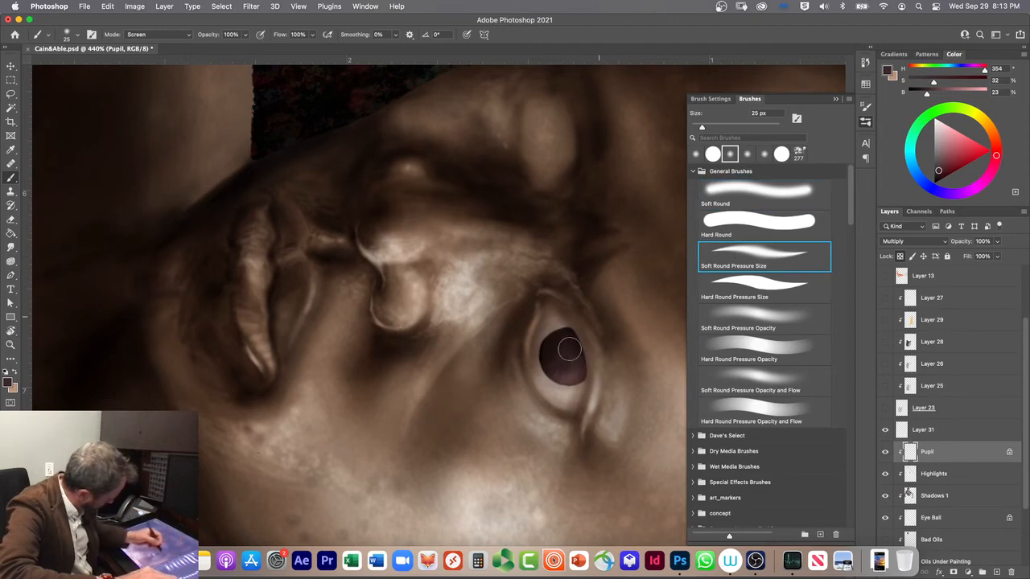
mouse_move(553, 361)
mouse_down()
mouse_move(572, 344)
mouse_move(569, 360)
mouse_move(579, 359)
mouse_move(546, 358)
mouse_move(588, 342)
mouse_move(570, 334)
mouse_move(563, 370)
mouse_move(583, 357)
mouse_move(570, 355)
mouse_move(561, 371)
mouse_move(575, 333)
mouse_move(560, 337)
mouse_move(562, 373)
mouse_move(570, 369)
mouse_move(557, 338)
mouse_move(545, 378)
mouse_up()
click(725, 186)
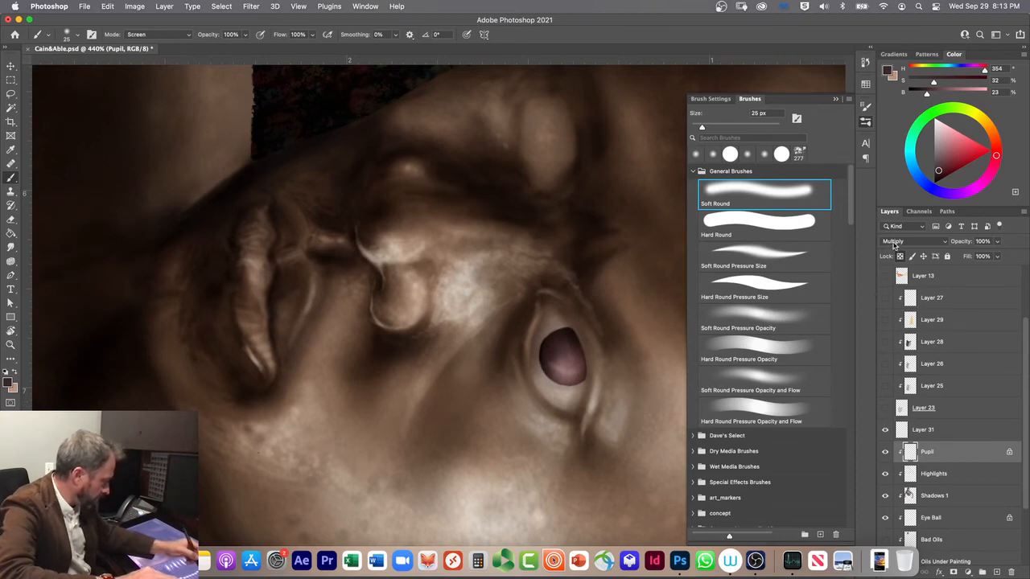
Step: Set both the Pupil layer's blend mode and the brush mode to Normal
click(898, 242)
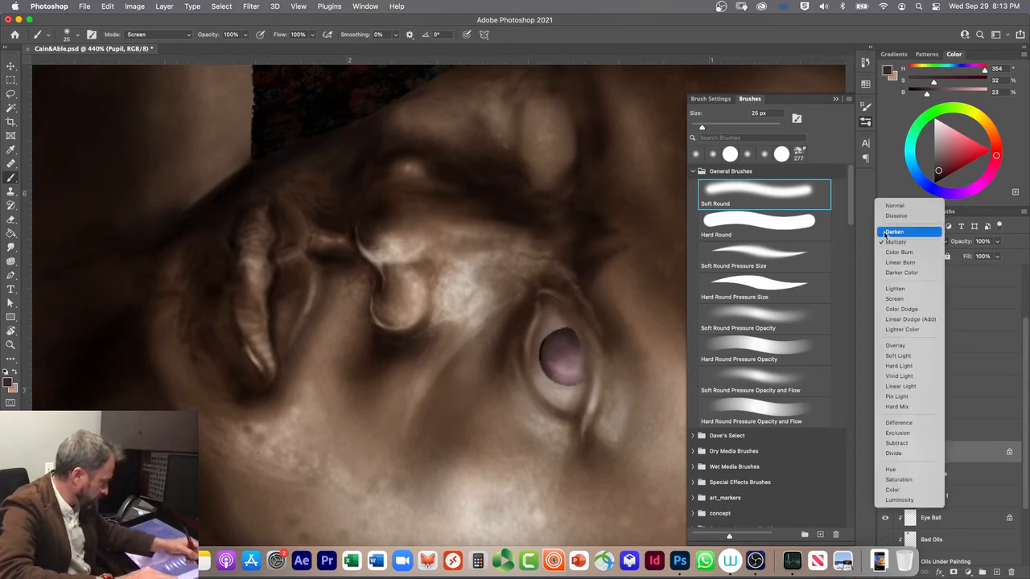
click(886, 207)
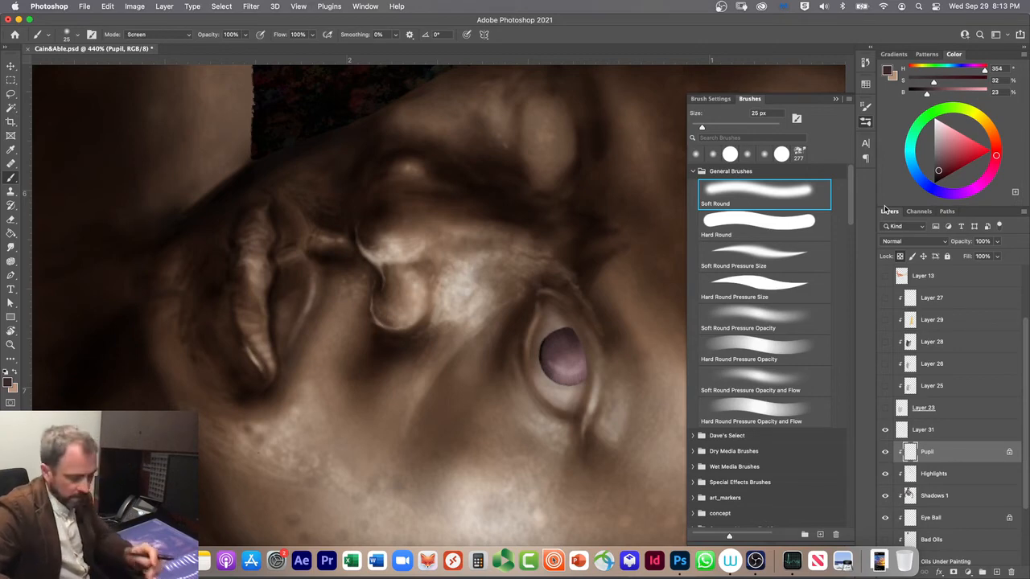
key(alt+shift+n)
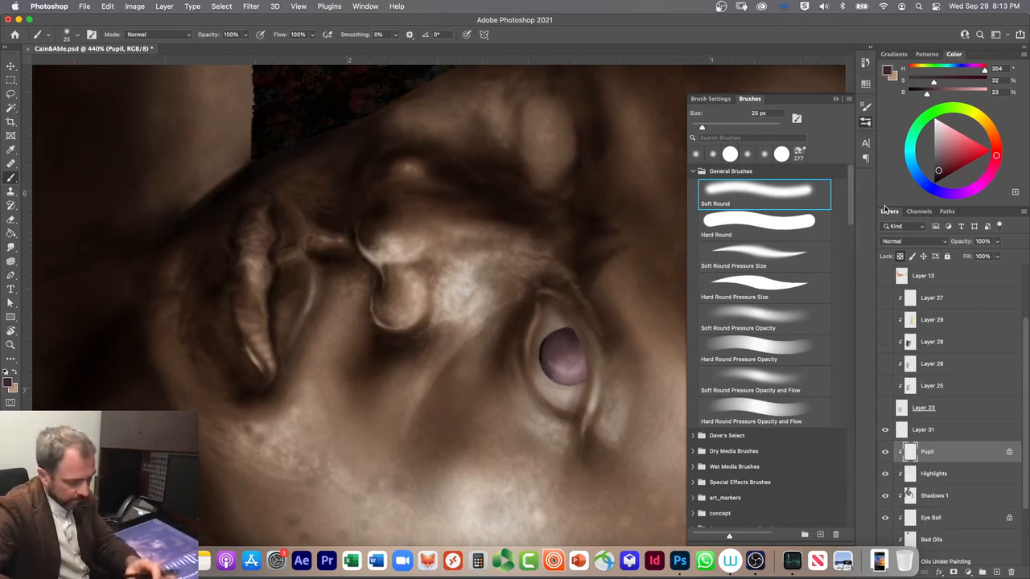
Step: Cycle the Pupil layer through the blend modes to compare their effect on the iris, and settle on Linear Burn
key(v)
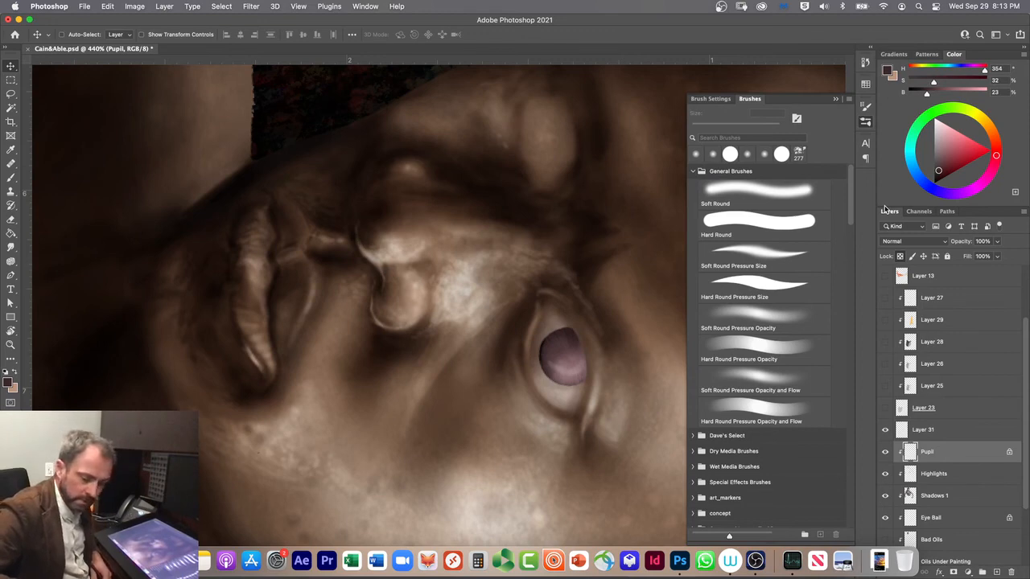
key(alt+shift+i)
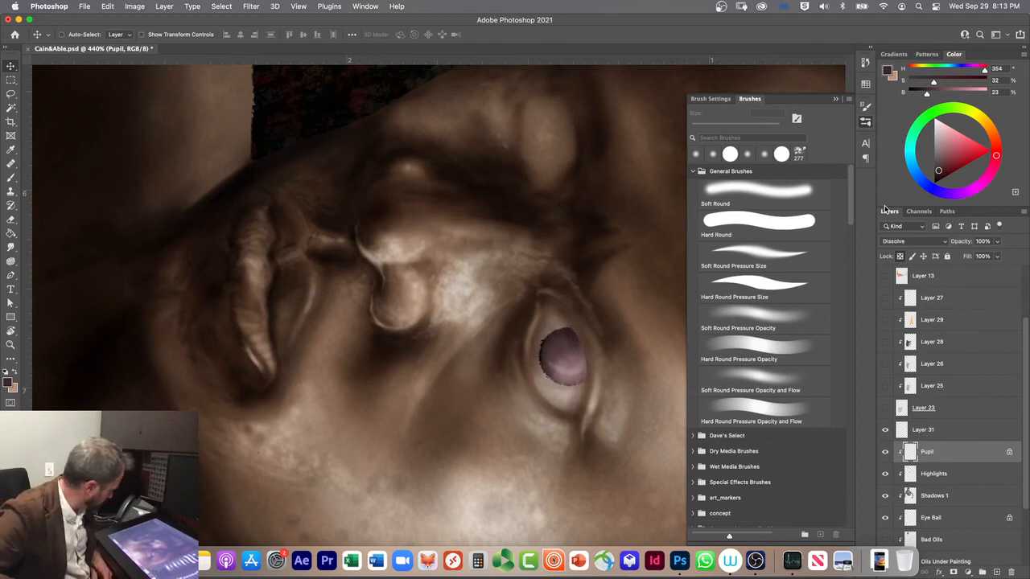
key(shift+plus)
key(shift+plus)
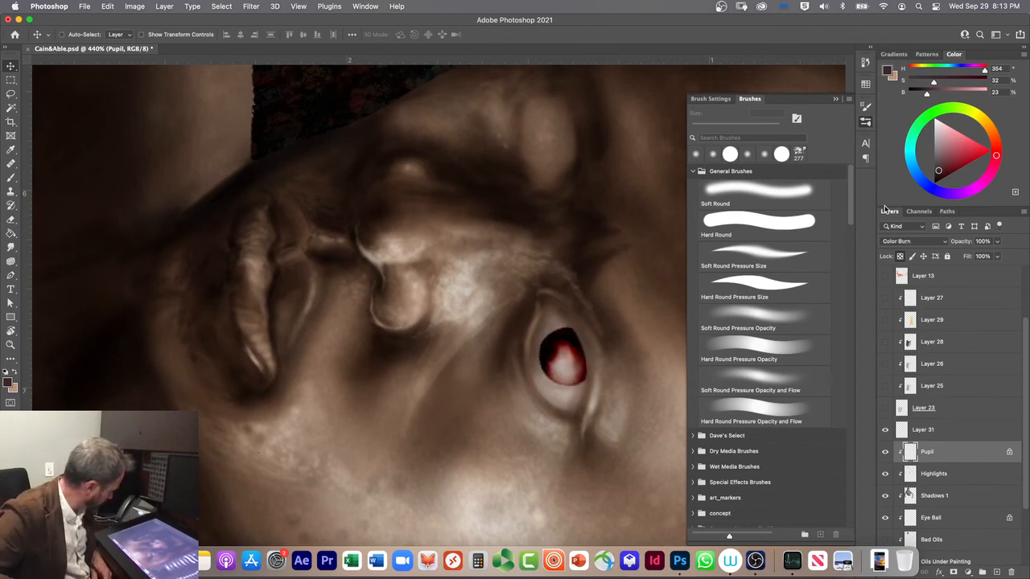
key(shift+plus)
key(shift+plus)
key(shift+plus)
key(shift+plus)
key(shift+plus)
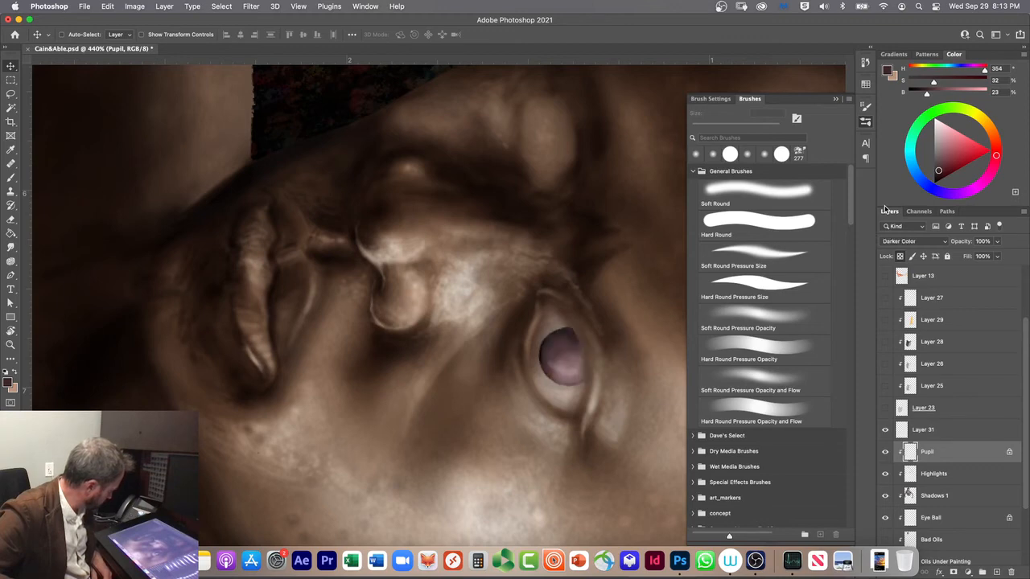
key(shift+plus)
key(shift+plus)
key(shift+plus)
key(shift+plus)
key(shift+plus)
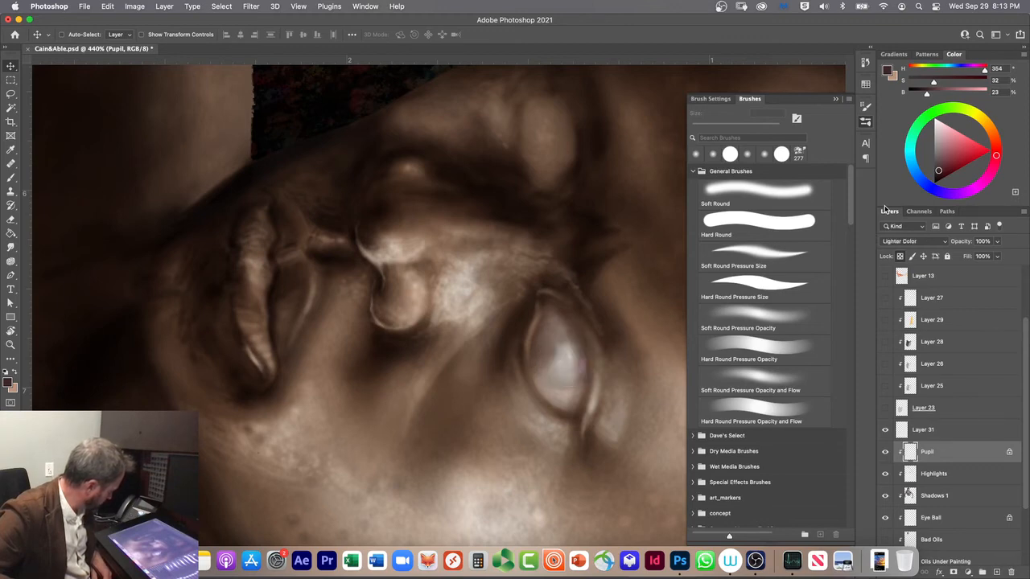
key(shift+plus)
key(shift+plus)
key(shift+plus)
key(shift+plus)
key(shift+plus)
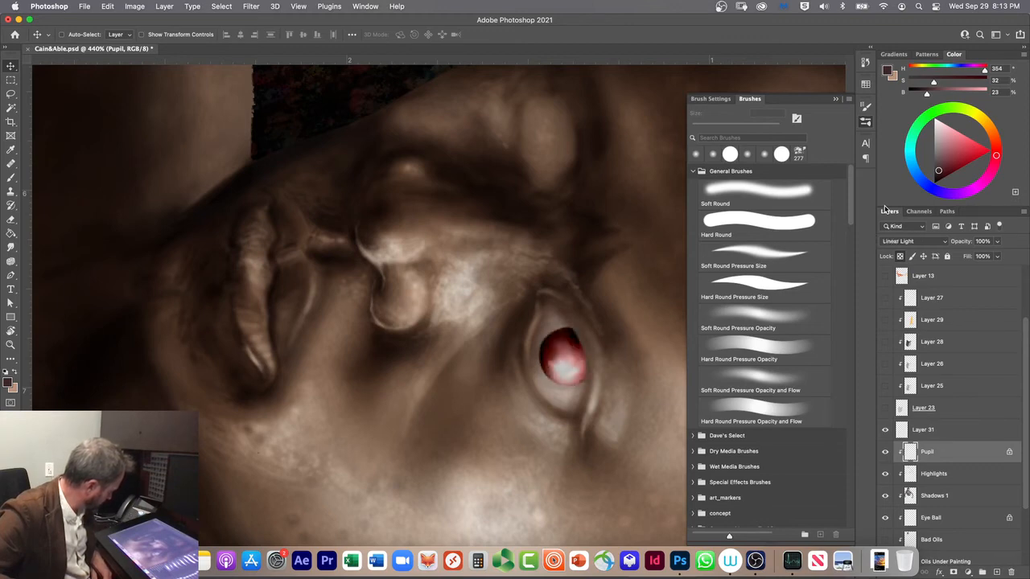
key(shift+plus)
key(shift+plus)
key(shift+plus)
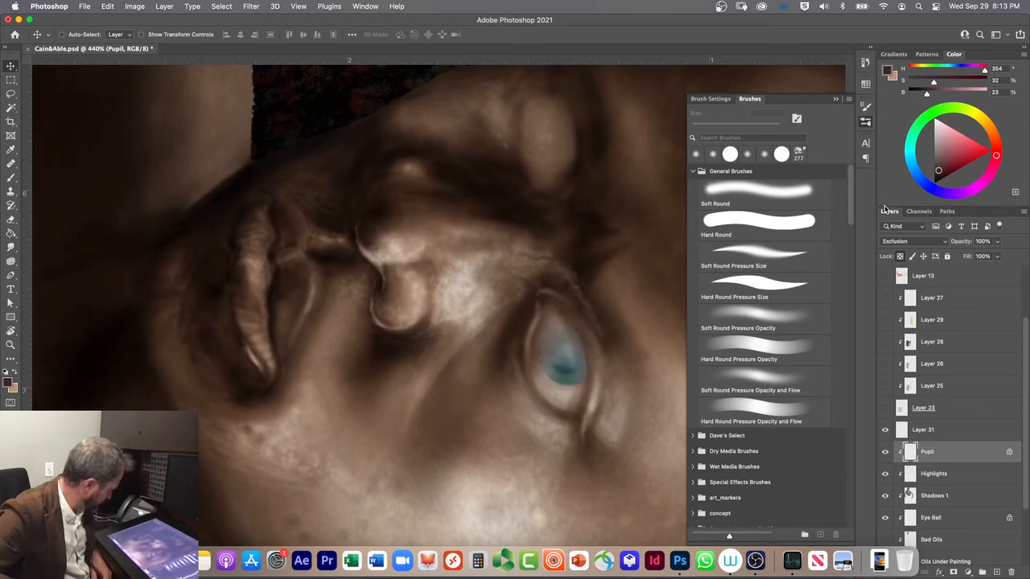
key(shift+plus)
key(shift+plus)
key(shift+plus)
key(shift+plus)
key(shift+plus)
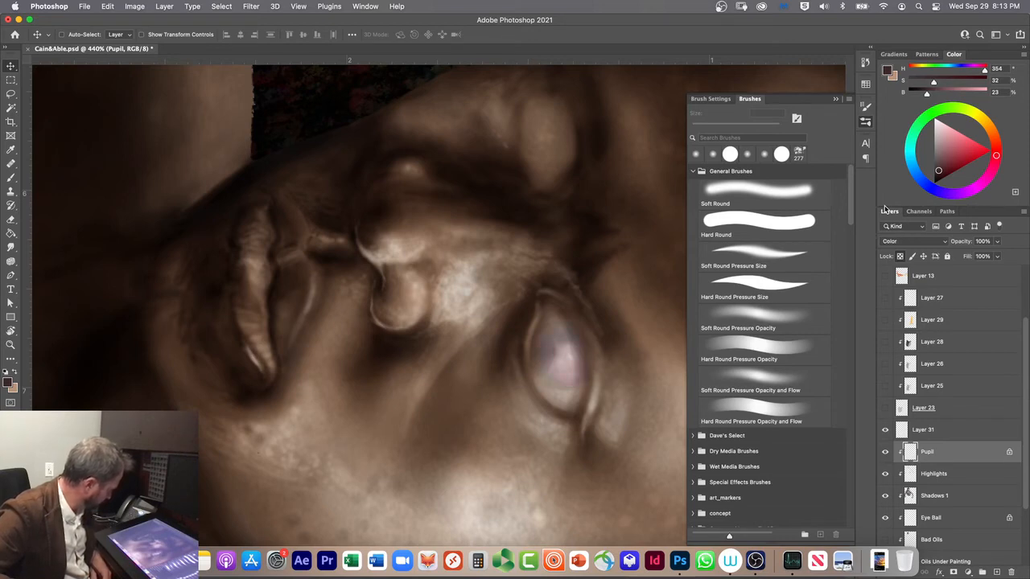
key(shift+plus)
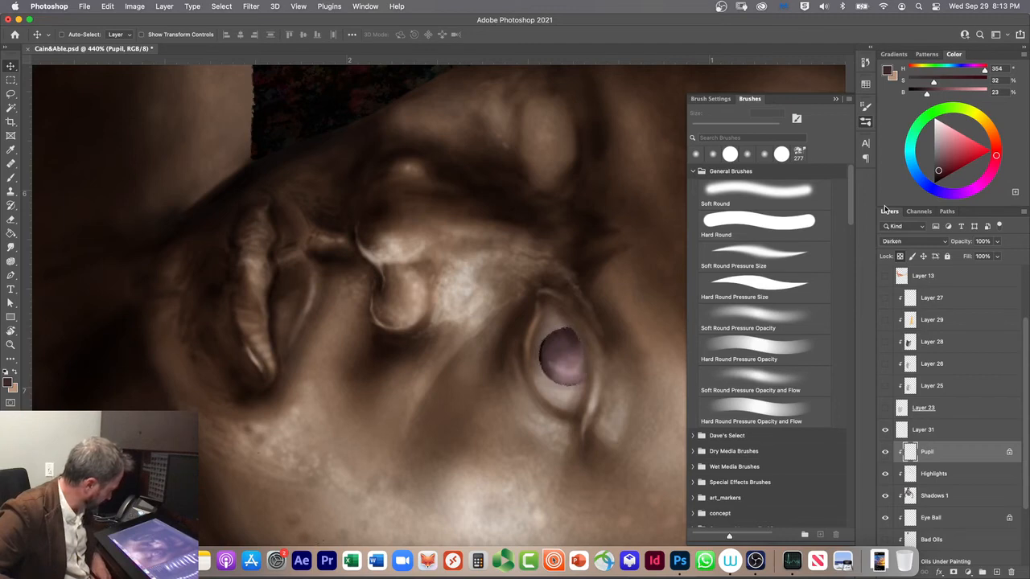
key(shift+plus)
key(shift+plus)
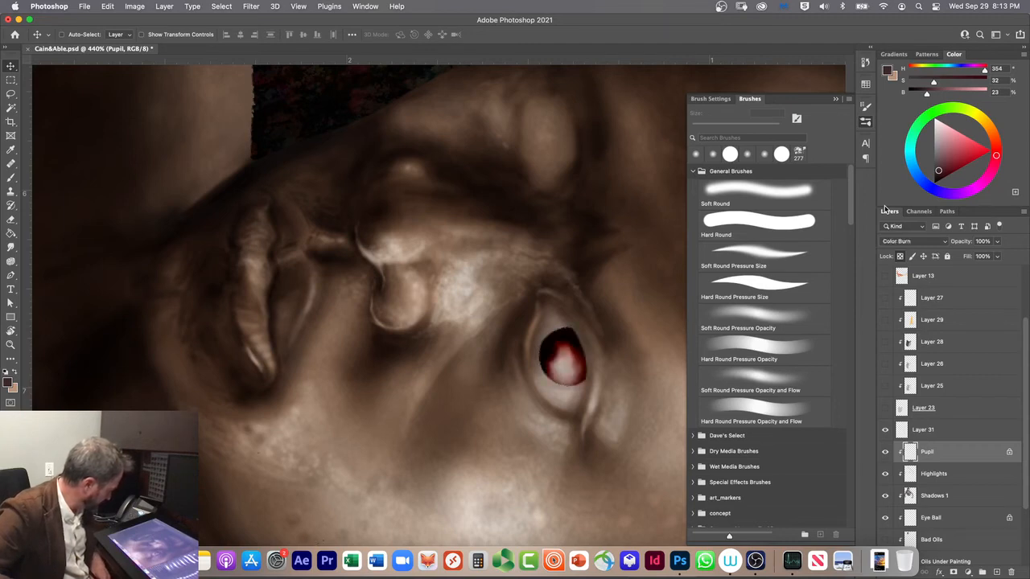
key(shift+minus)
key(shift+plus)
key(shift+plus)
key(shift+plus)
key(shift+minus)
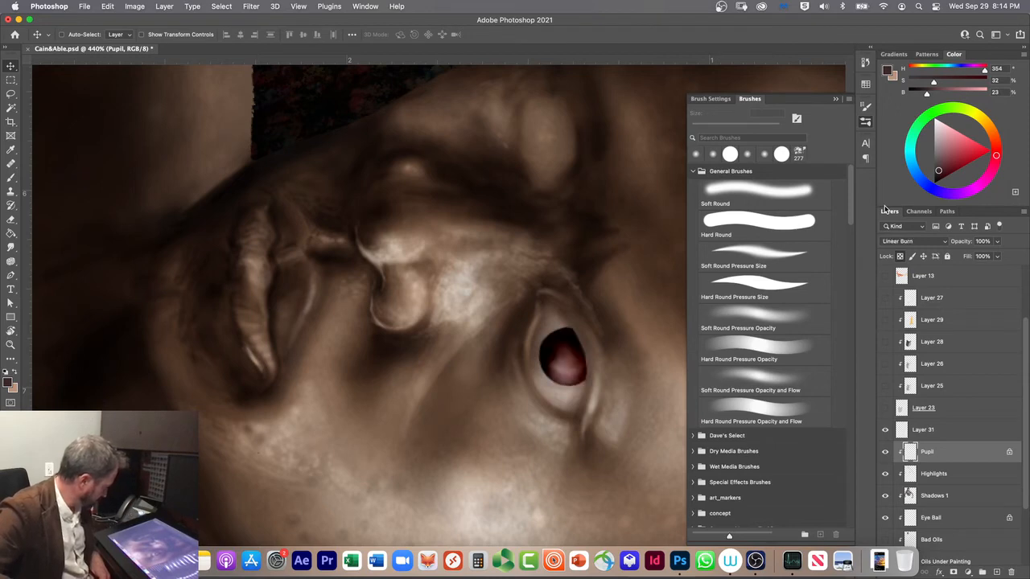
Step: Set the Pupil layer's opacity to 90% and return its blend mode to Normal
key(5)
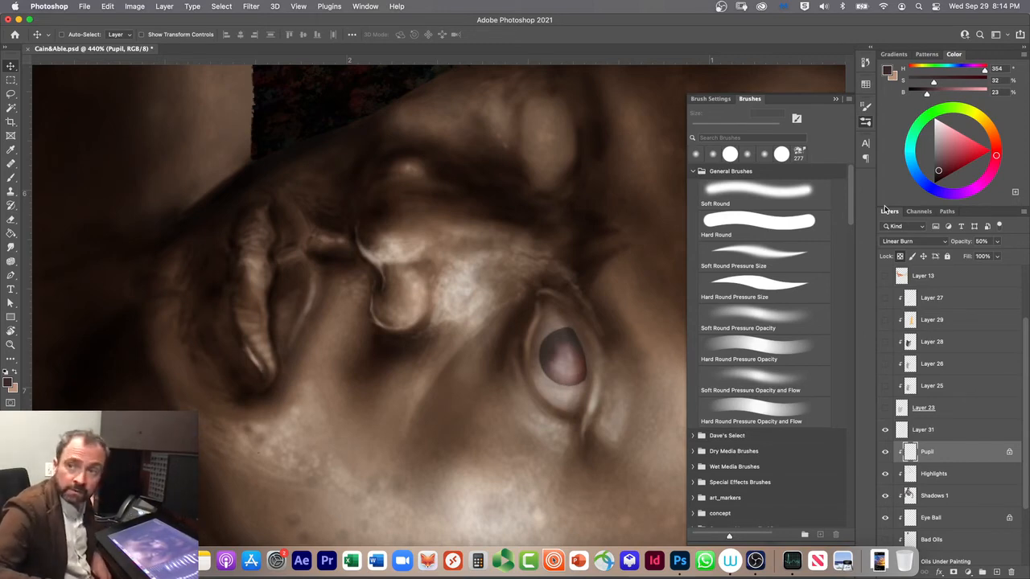
key(9)
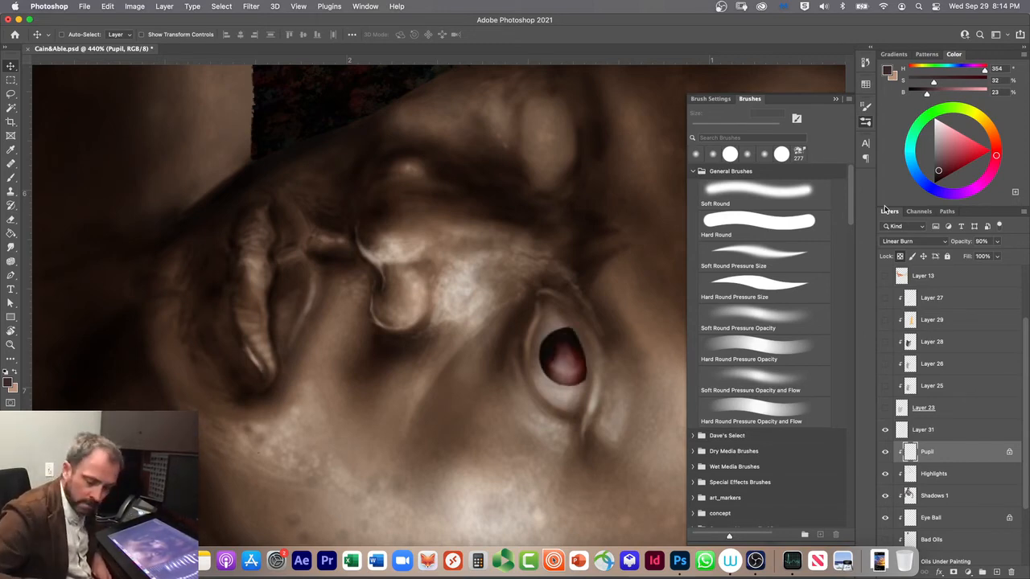
key(shift+alt+n)
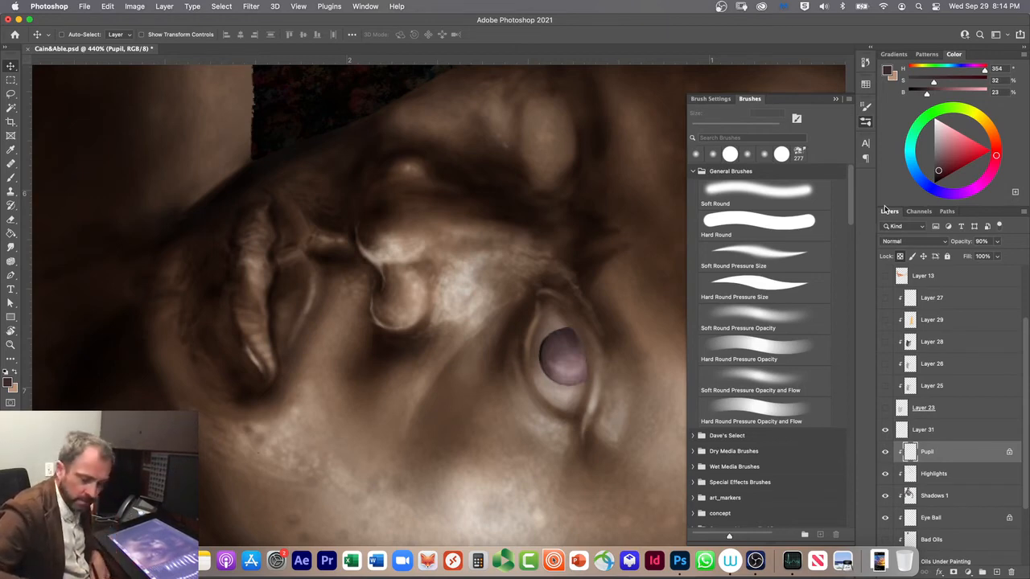
Step: Apply Hue/Saturation to the Pupil layer with Hue +25, Saturation +42 and Lightness -33, leaving Colorize off
key(i)
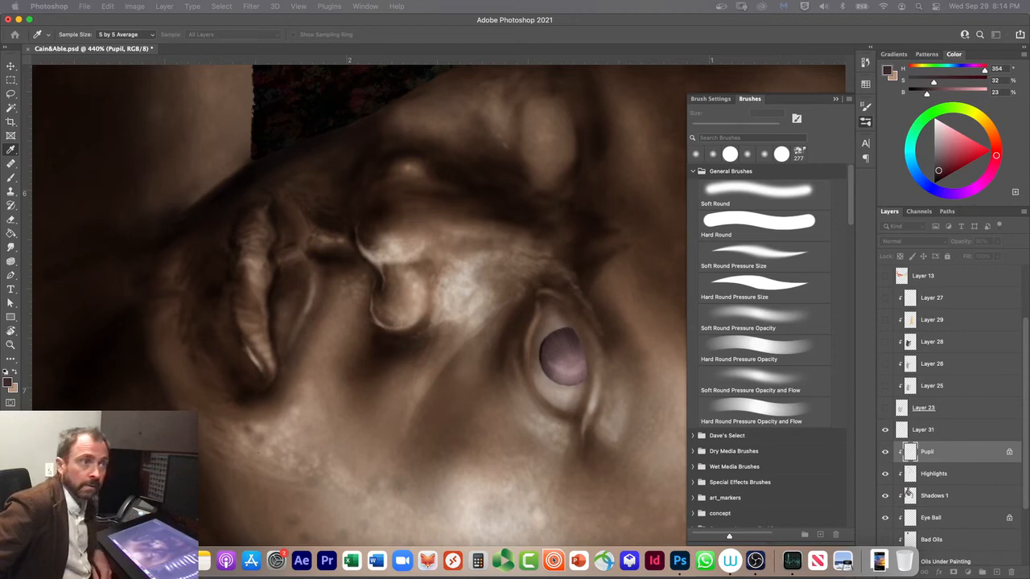
key(super+u)
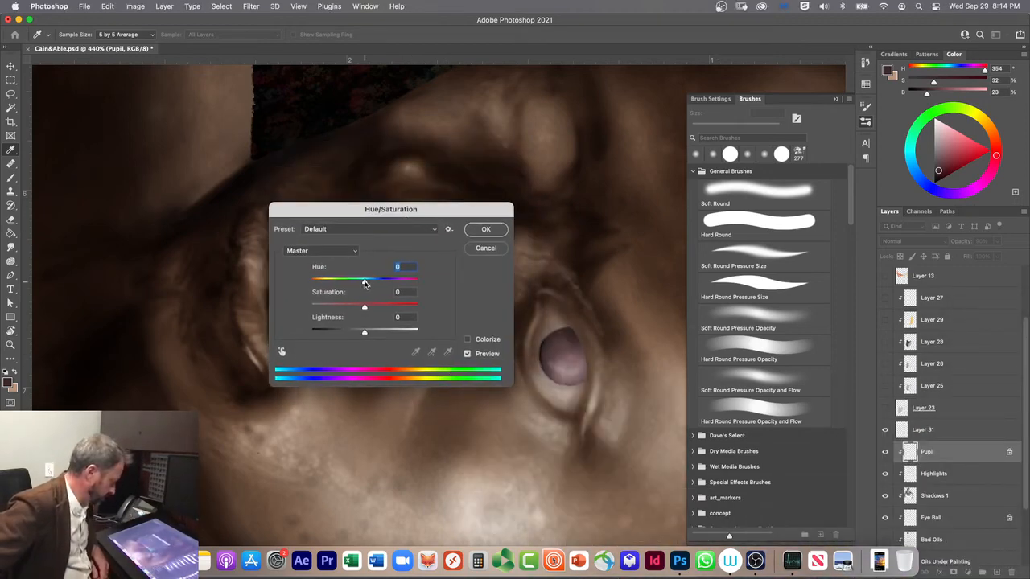
drag(363, 281, 348, 335)
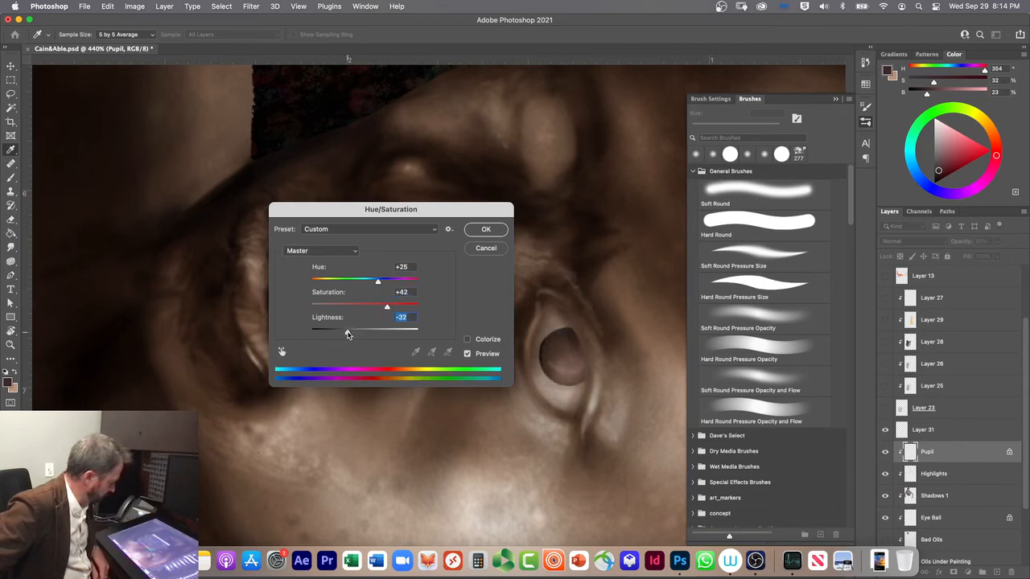
drag(346, 335, 348, 335)
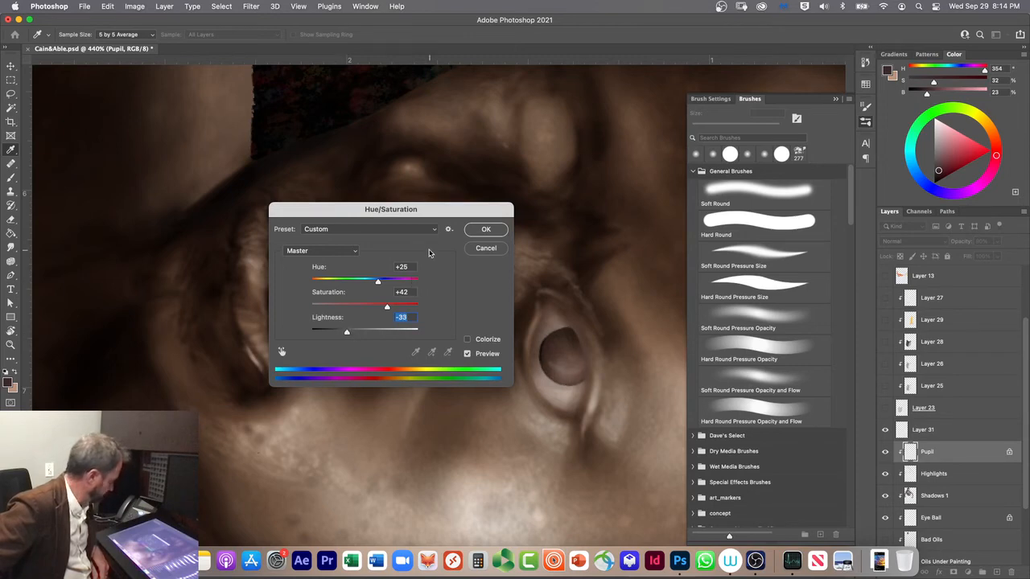
click(468, 340)
click(468, 339)
click(482, 230)
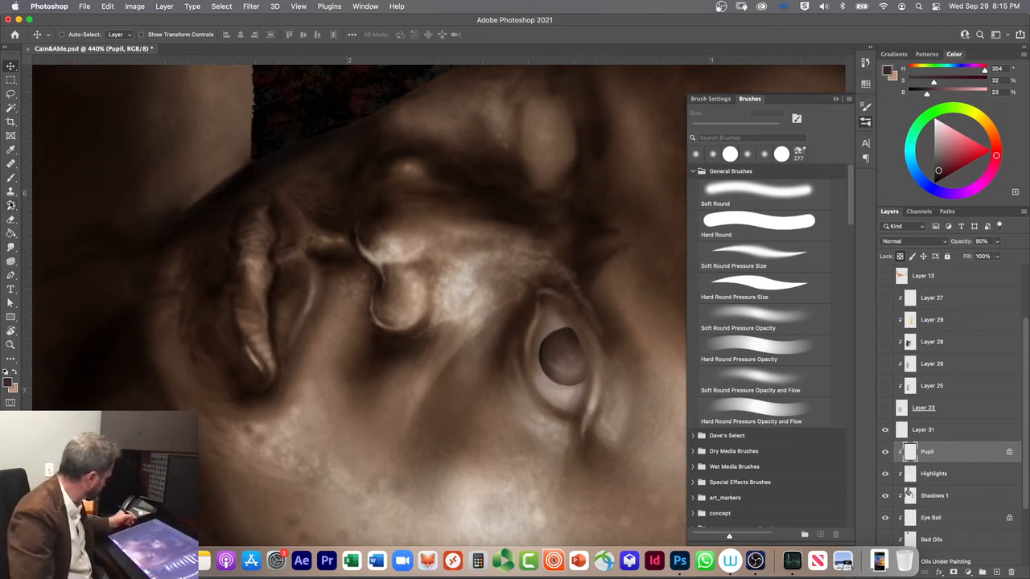
Step: Darken the iris with the Burn tool at 45 px, using the Shadows range and 25% exposure
click(8, 249)
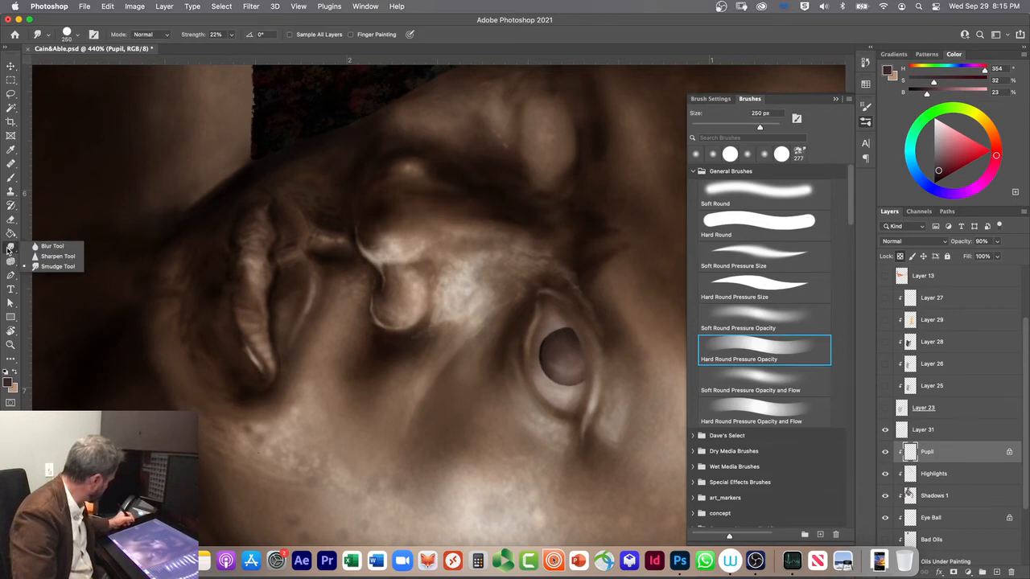
click(10, 262)
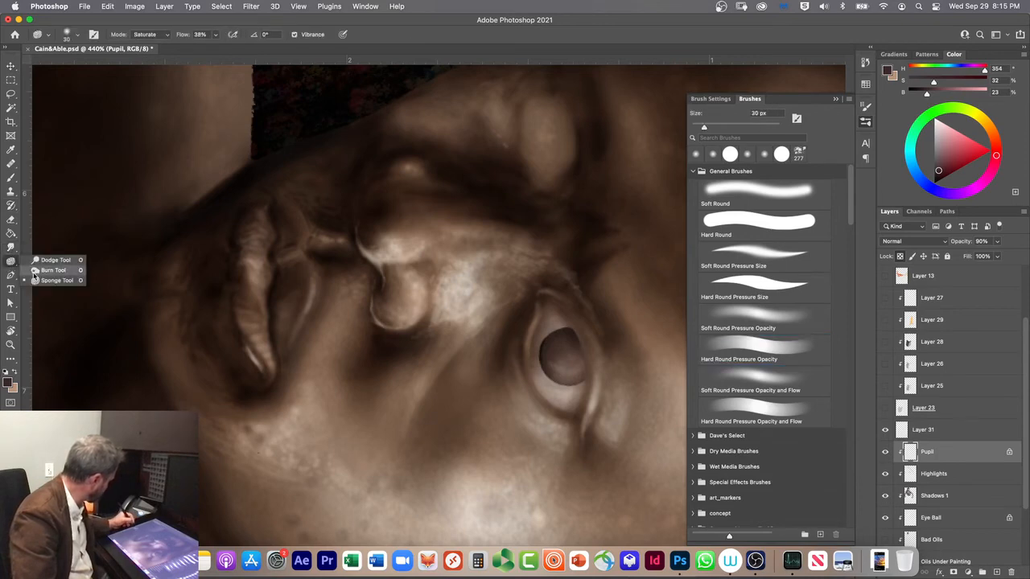
click(34, 274)
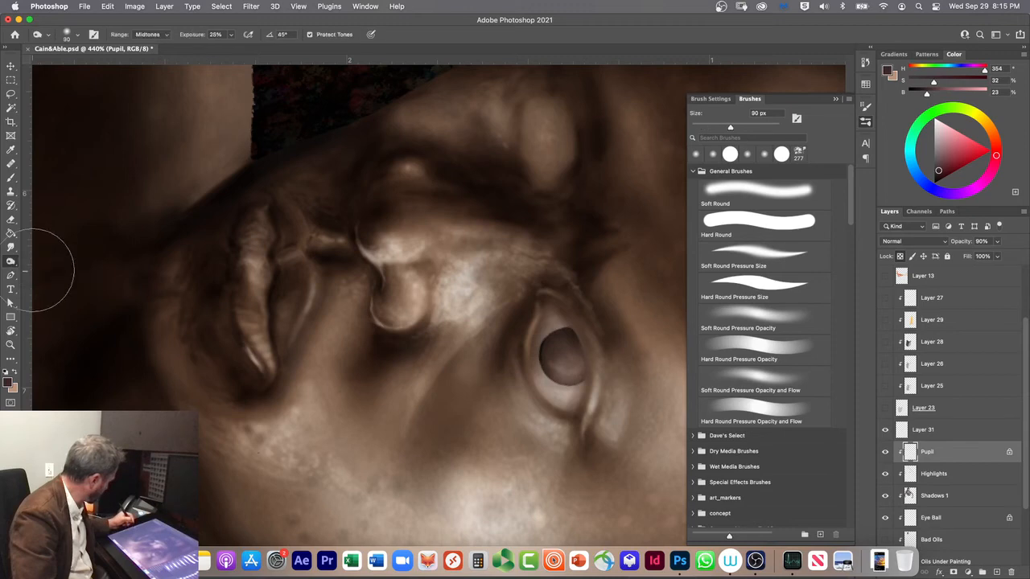
key(bracketleft)
key(bracketleft)
key(bracketleft)
key(bracketleft)
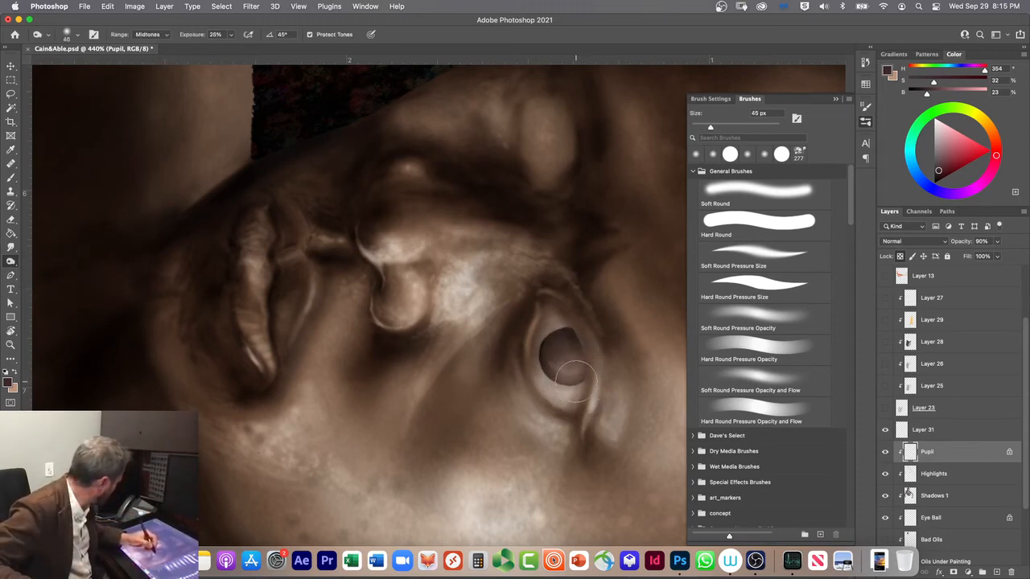
click(143, 34)
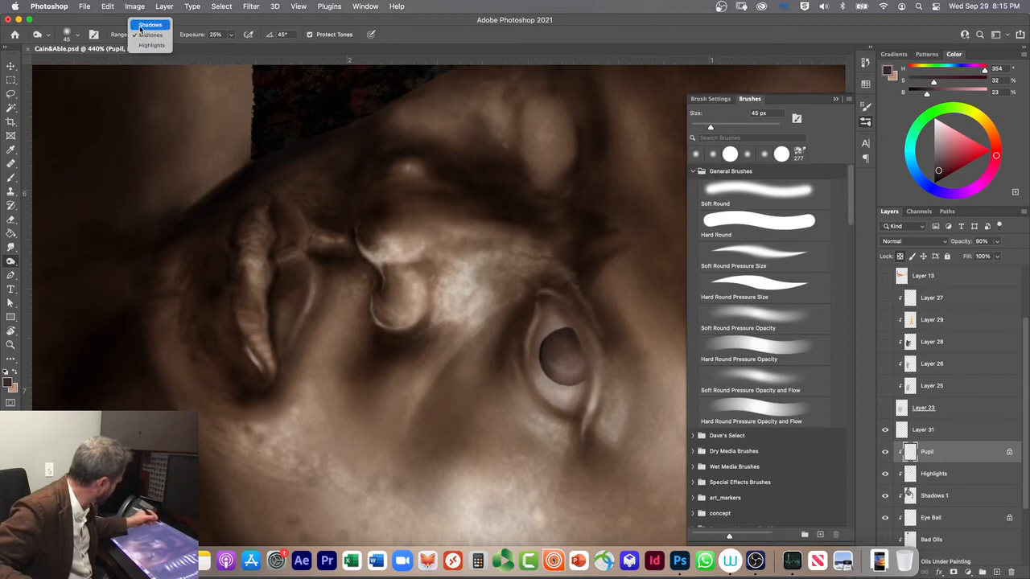
click(140, 25)
mouse_move(578, 371)
mouse_down()
mouse_move(558, 387)
mouse_move(583, 376)
mouse_move(553, 389)
mouse_move(565, 340)
mouse_move(575, 338)
mouse_move(550, 344)
mouse_move(572, 329)
mouse_move(544, 354)
mouse_move(576, 364)
mouse_up()
Step: Reduce the Burn brush to 15 px and deepen the shadows across the iris toward its edge
key(bracketleft)
key(bracketleft)
key(bracketleft)
key(bracketleft)
key(bracketleft)
key(bracketleft)
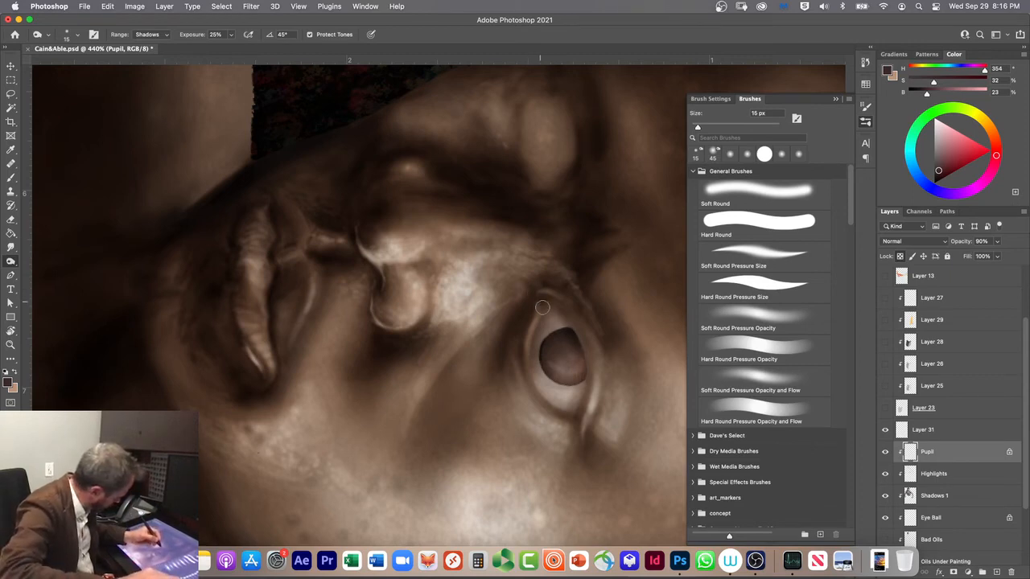
mouse_move(573, 365)
mouse_down()
mouse_move(549, 353)
mouse_move(573, 338)
mouse_move(546, 360)
mouse_move(568, 342)
mouse_move(557, 352)
mouse_move(556, 339)
mouse_move(557, 369)
mouse_move(586, 370)
mouse_move(548, 372)
mouse_move(581, 358)
mouse_move(543, 371)
mouse_move(543, 350)
mouse_move(563, 334)
mouse_move(532, 345)
mouse_move(531, 368)
mouse_move(557, 329)
mouse_move(533, 370)
mouse_up()
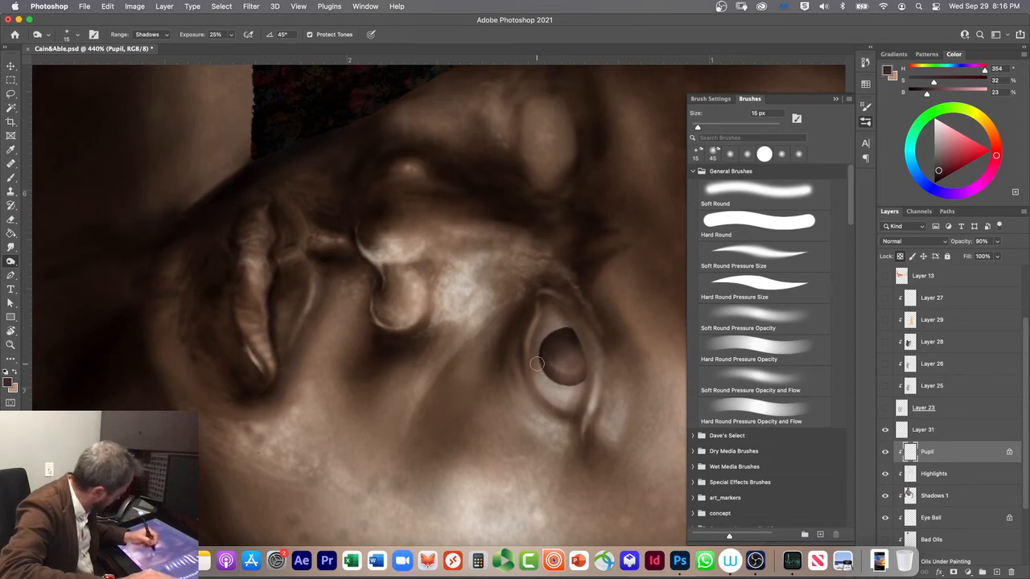
Step: Lighten fine spots along the iris's rim with the Dodge tool at 4 px, using the Shadows range and 13% exposure
click(11, 263)
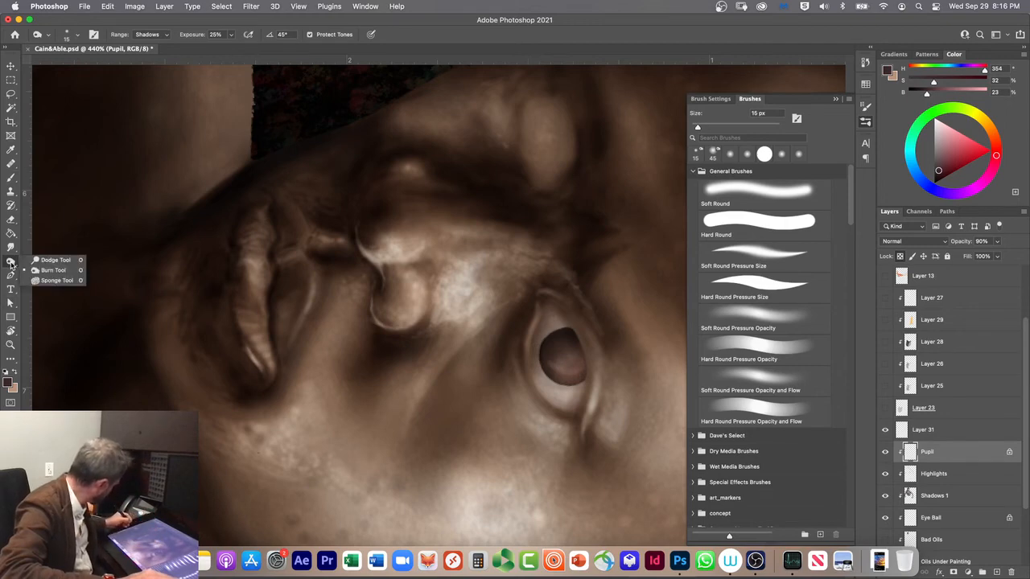
click(47, 260)
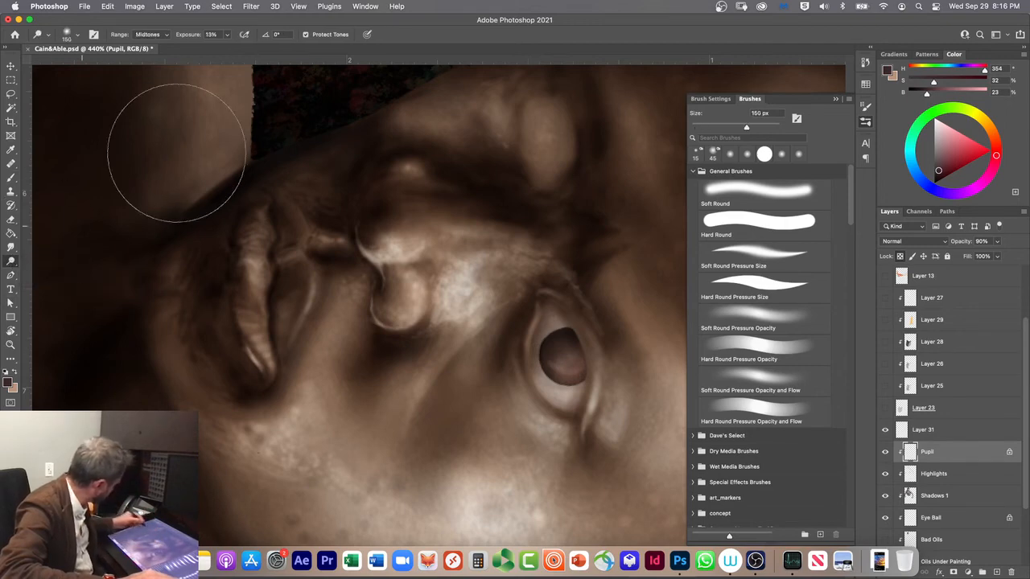
click(145, 35)
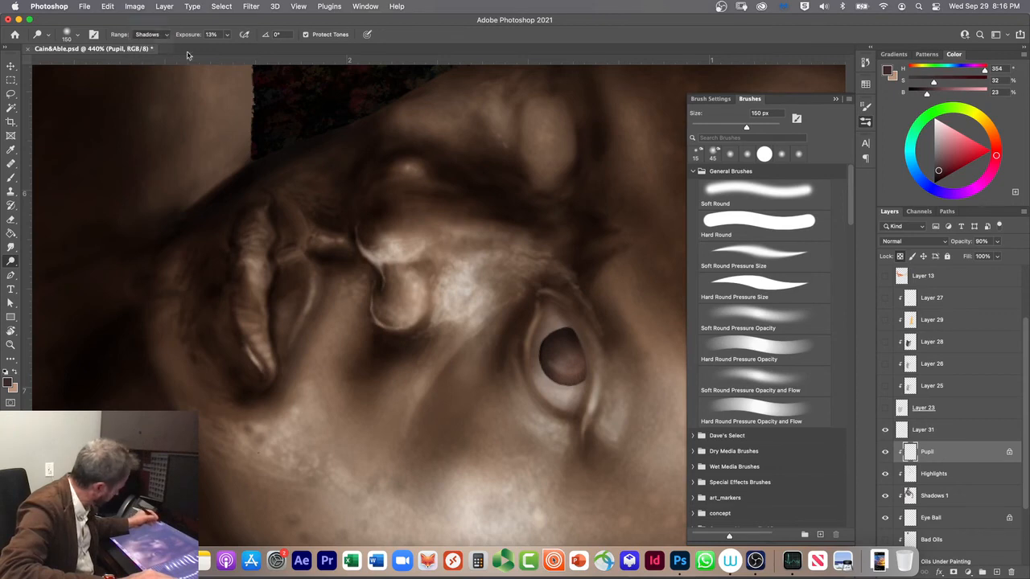
click(149, 22)
key(bracketleft)
key(bracketleft)
key(bracketleft)
key(bracketleft)
key(bracketleft)
key(bracketleft)
key(bracketleft)
key(bracketleft)
key(bracketleft)
key(bracketleft)
key(bracketleft)
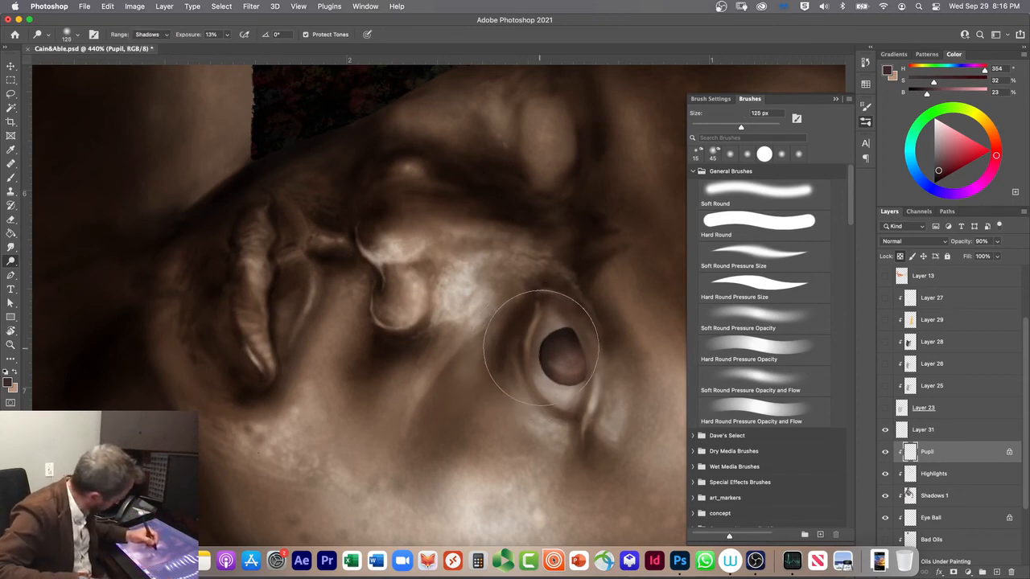
key(bracketleft)
key(bracketleft)
key(bracketleft)
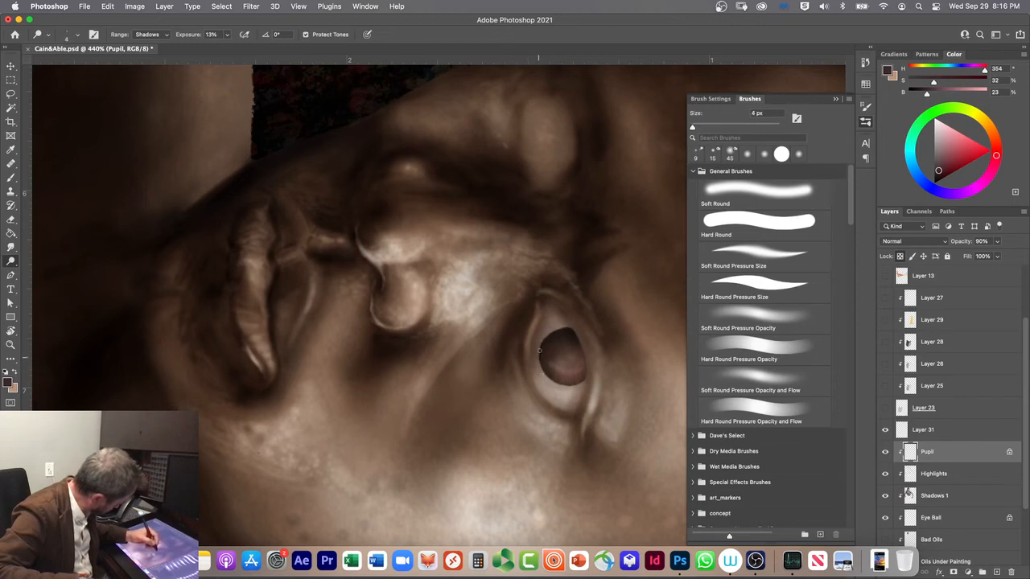
drag(540, 345, 542, 344)
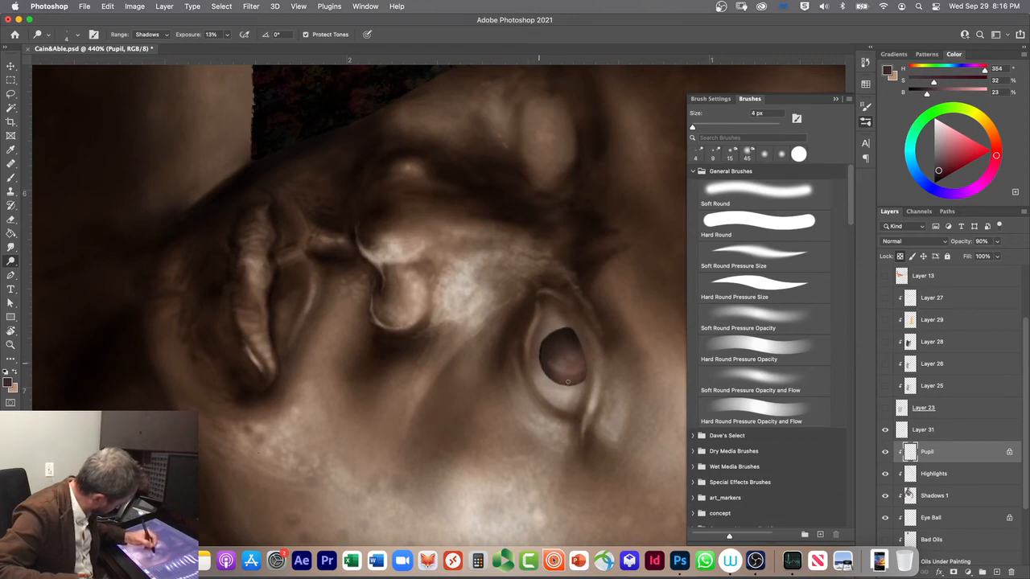
drag(569, 374, 576, 373)
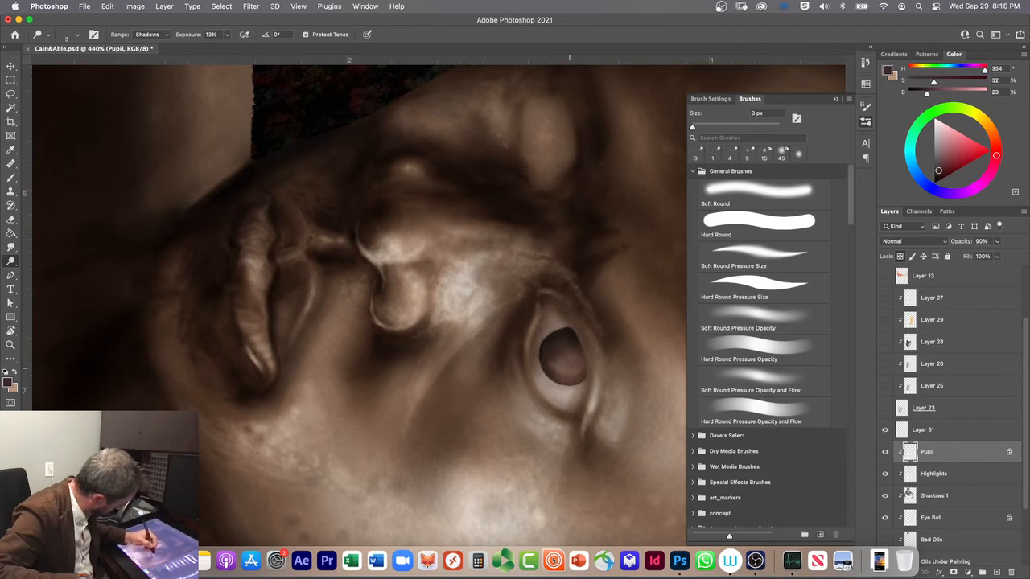
Step: Enlarge the Dodge brush to 7 px and lighten the lower iris in the Shadows range
key(bracketright)
key(bracketright)
key(bracketright)
drag(562, 378, 572, 372)
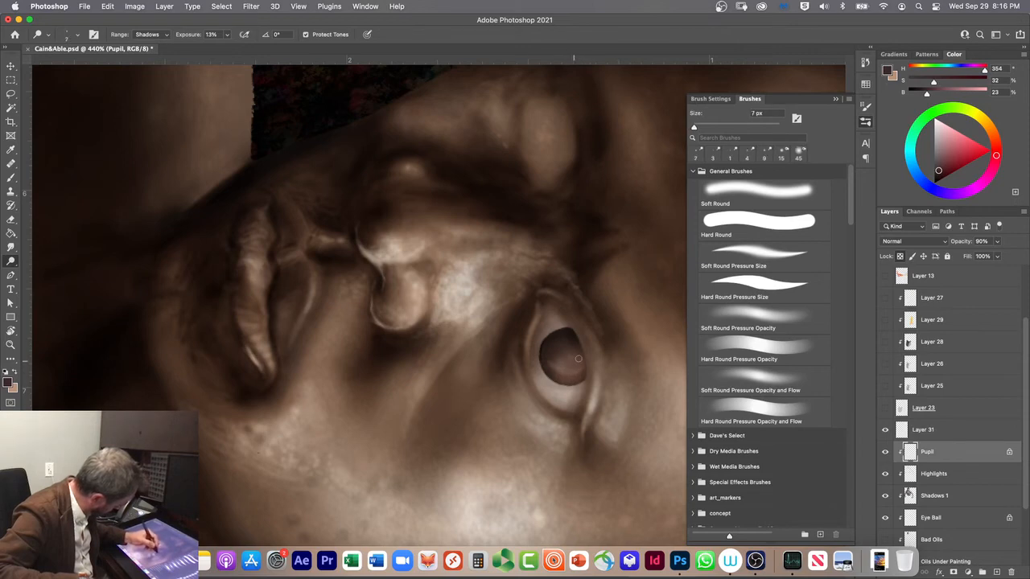
Step: Dodge the iris's lower edge in the Midtones range, and set the range back to Shadows
click(152, 33)
click(148, 45)
drag(576, 364, 583, 362)
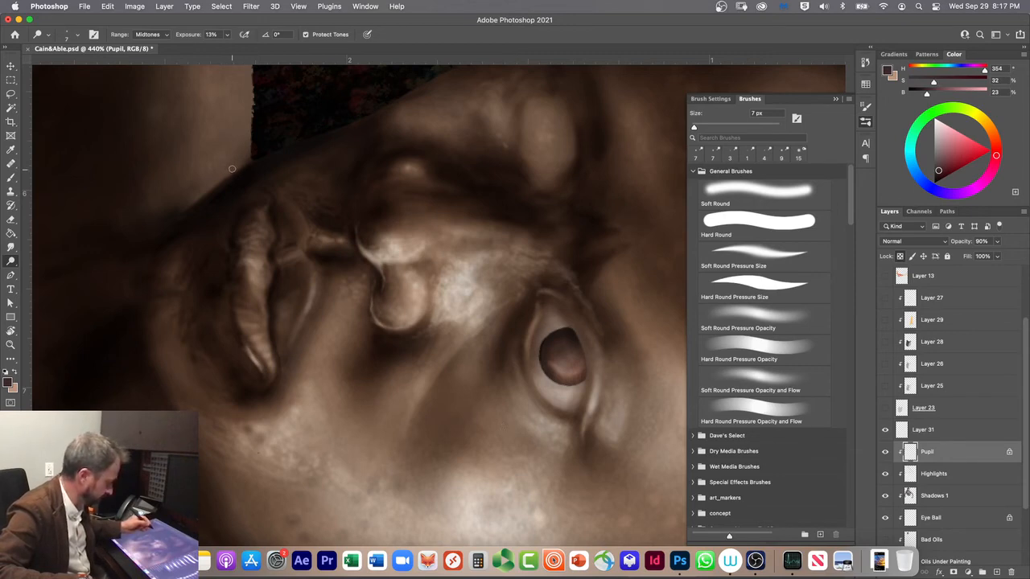
click(145, 34)
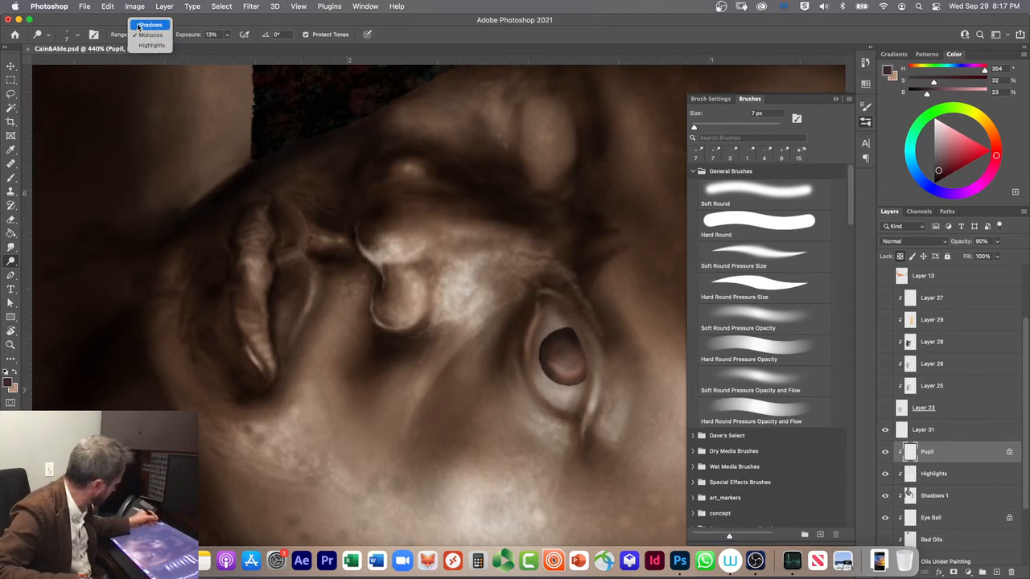
click(145, 25)
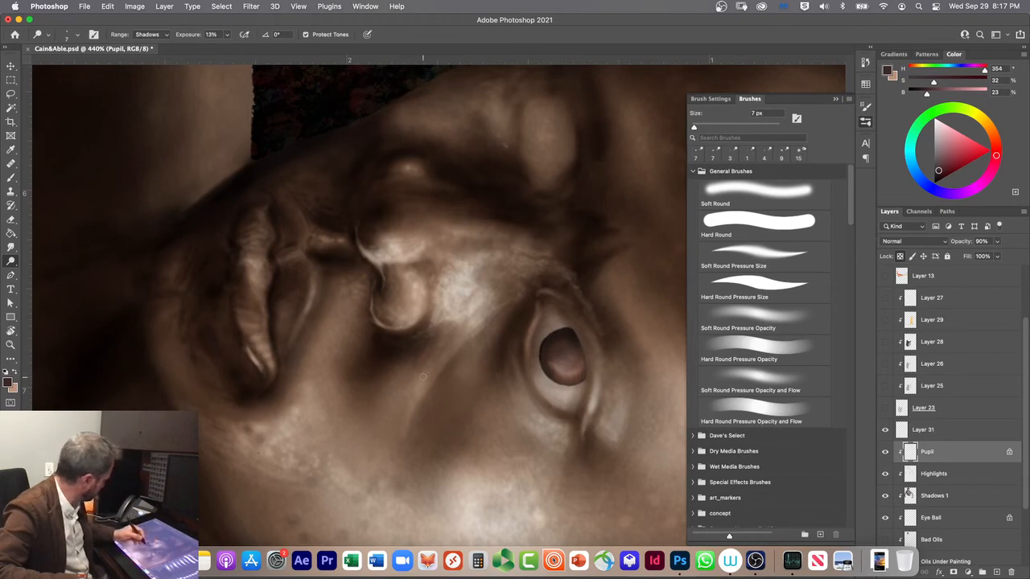
Step: Try erasing along the iris's outer edge with a softened 9 px Hard Round Eraser, and undo the stroke
key(e)
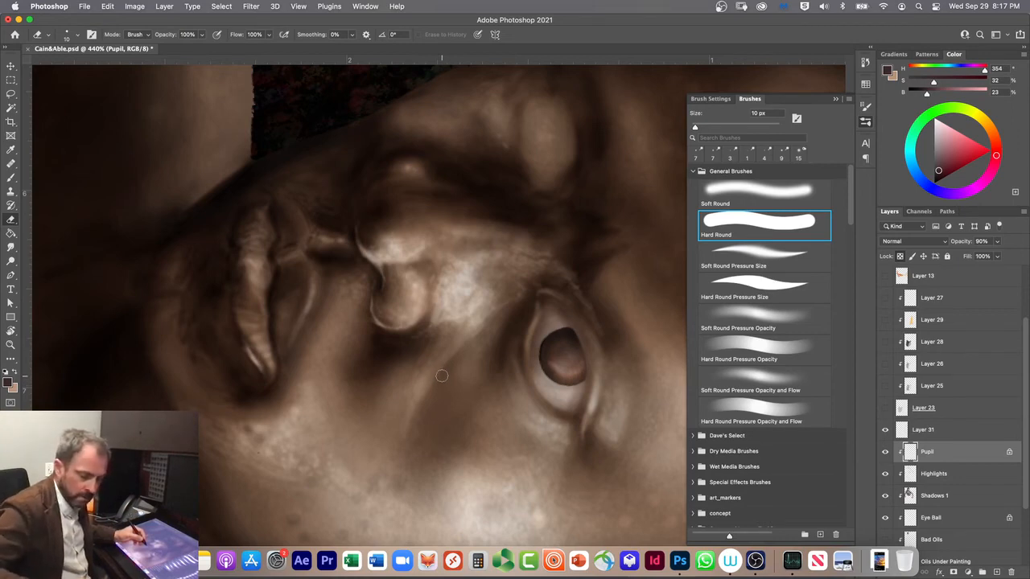
key(bracketright)
key(bracketright)
key(bracketright)
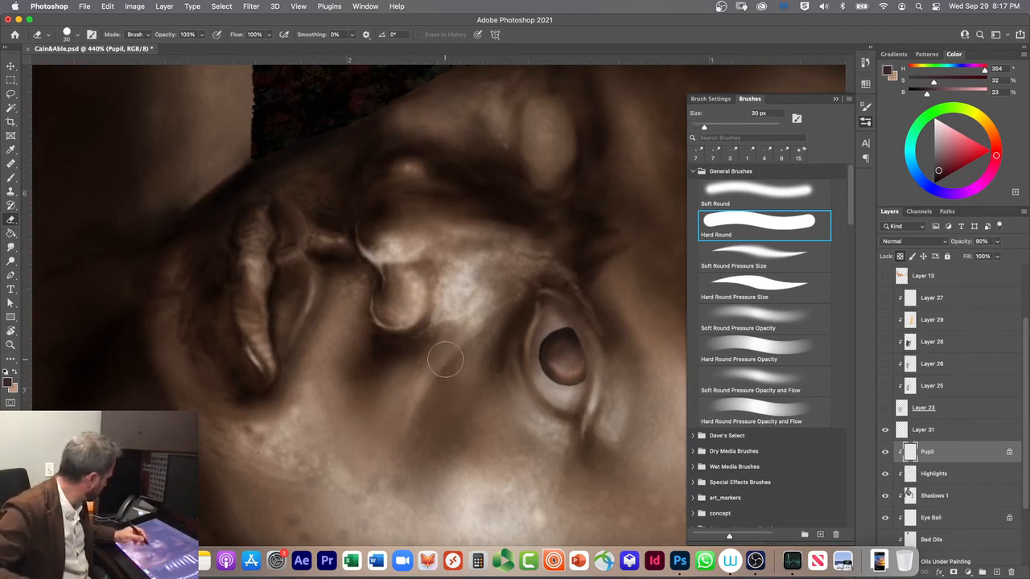
key(shift+bracketleft)
key(shift+bracketleft)
key(shift+bracketleft)
key(shift+bracketleft)
key(bracketleft)
key(bracketleft)
key(bracketleft)
key(bracketleft)
key(bracketleft)
drag(589, 377, 579, 338)
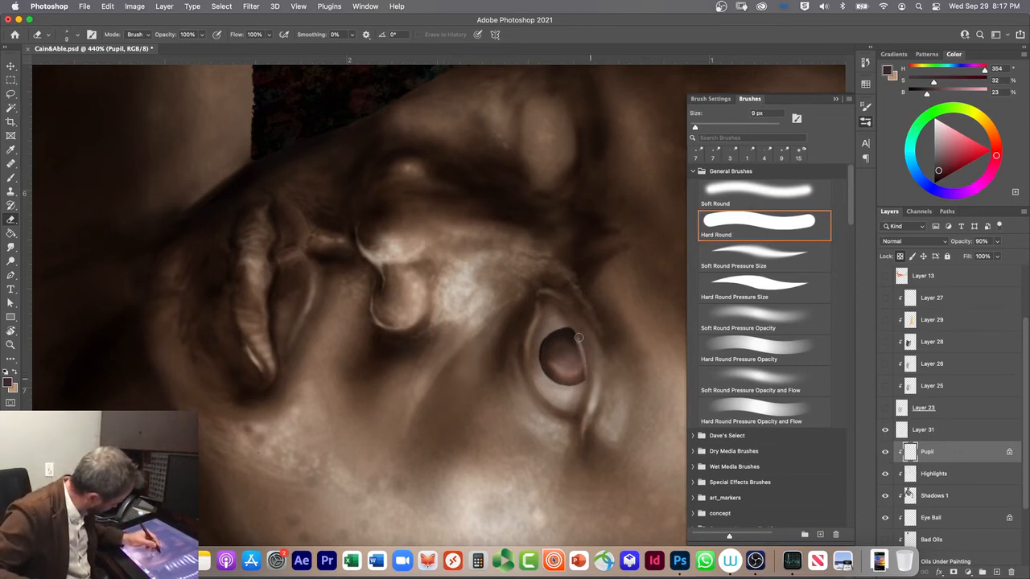
key(super+z)
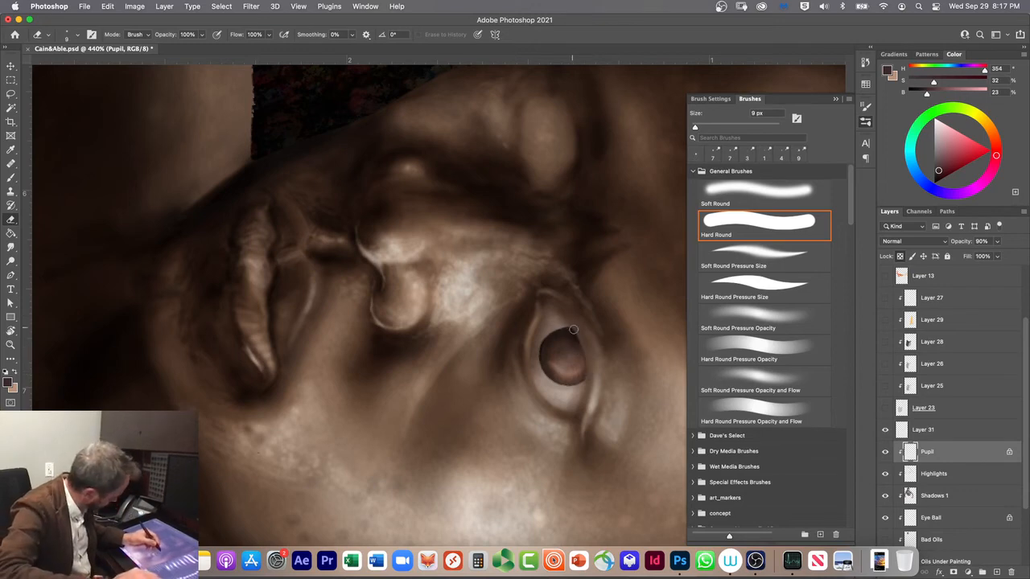
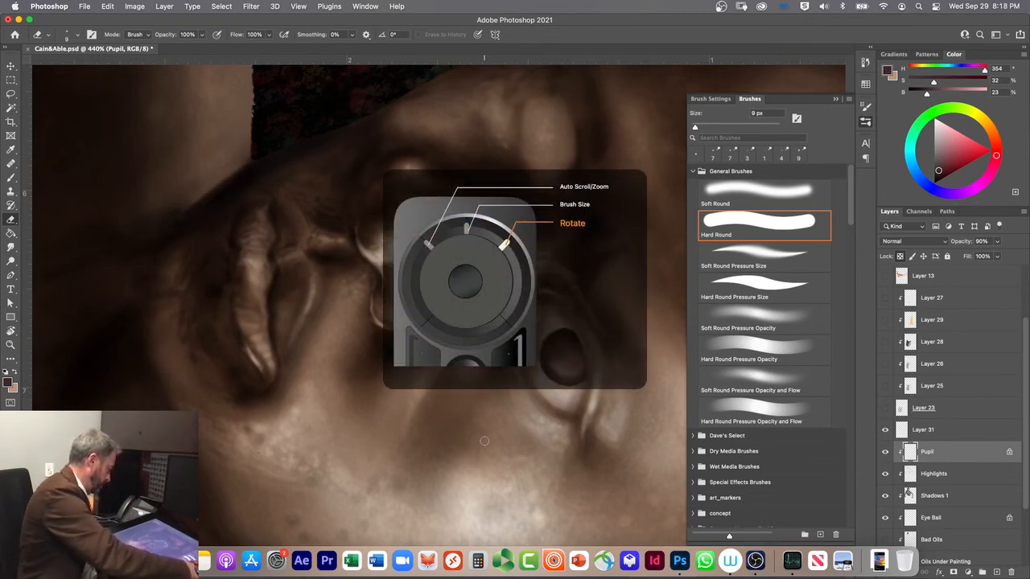
Step: View the whole painting, then inspect the lower torso and the sunset and foliage area up close
scroll(484, 441, up, 10)
scroll(485, 441, up, 1)
scroll(485, 441, down, 1)
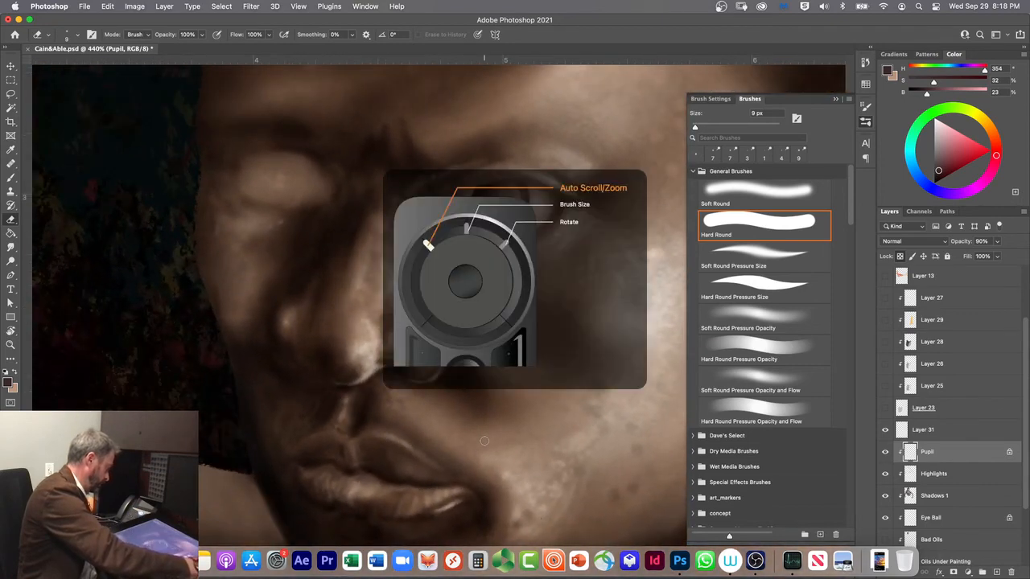
scroll(484, 441, down, 5)
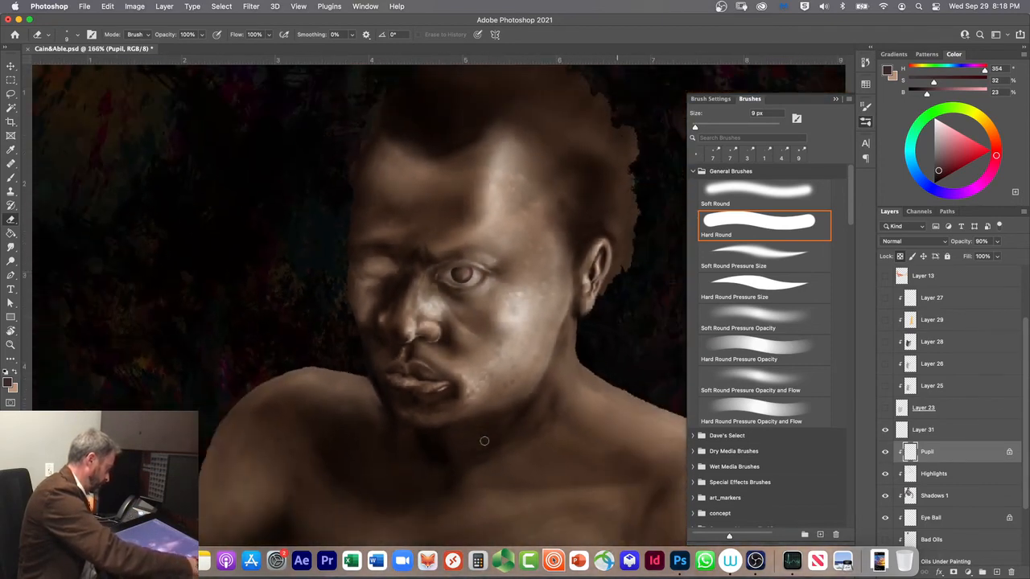
scroll(484, 441, down, 5)
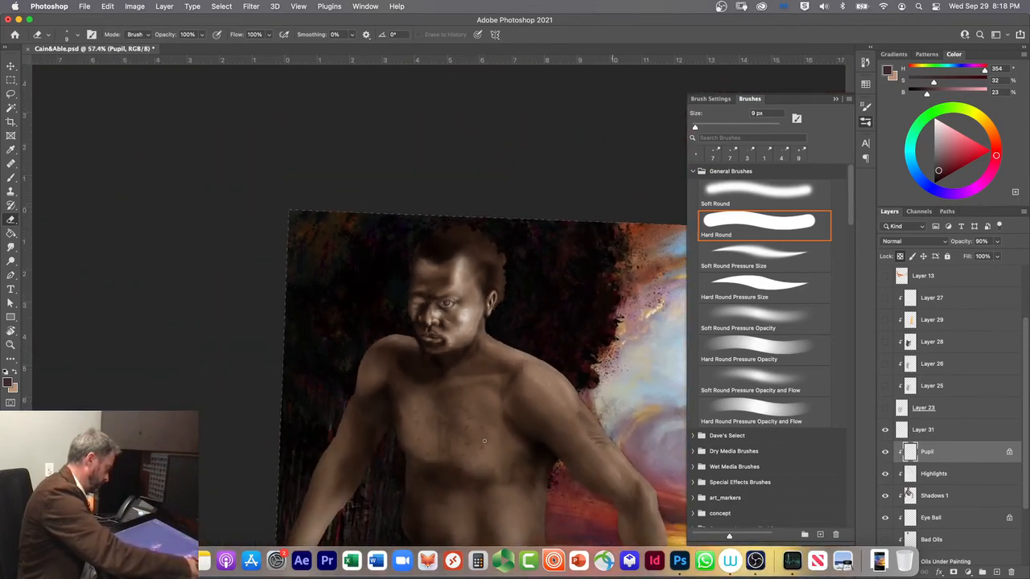
scroll(485, 441, down, 4)
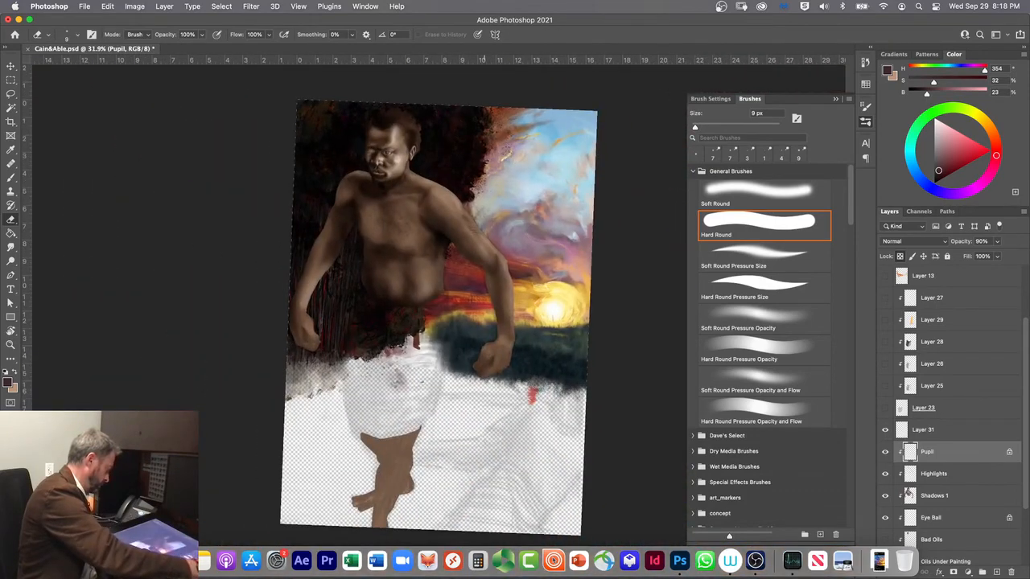
scroll(484, 441, down, 1)
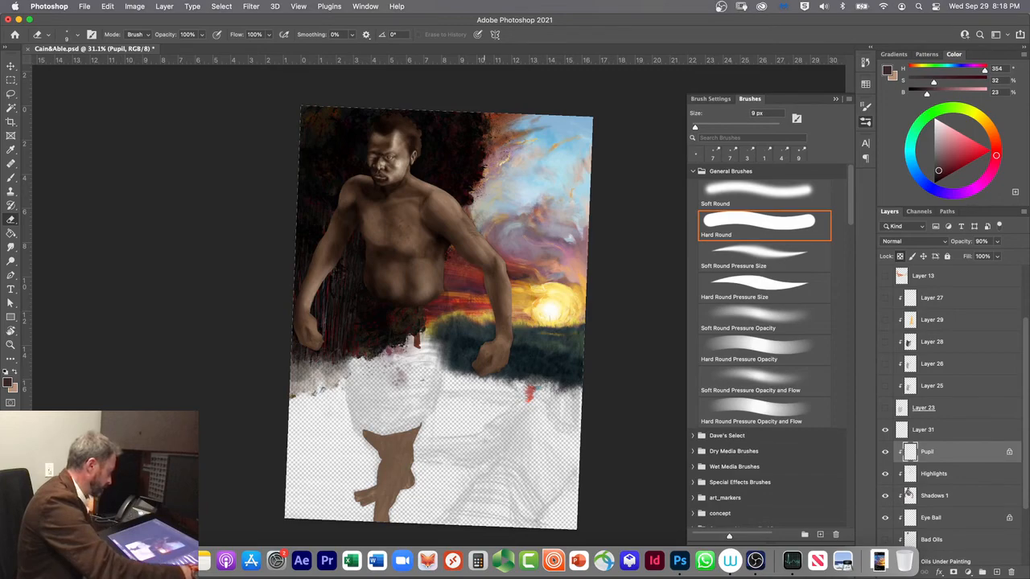
scroll(443, 317, up, 10)
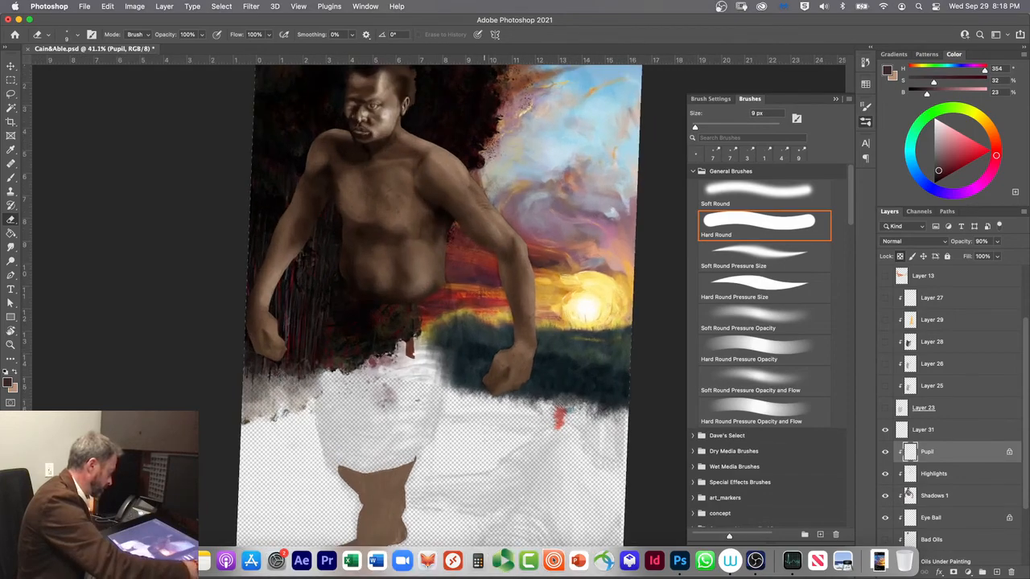
scroll(484, 440, up, 8)
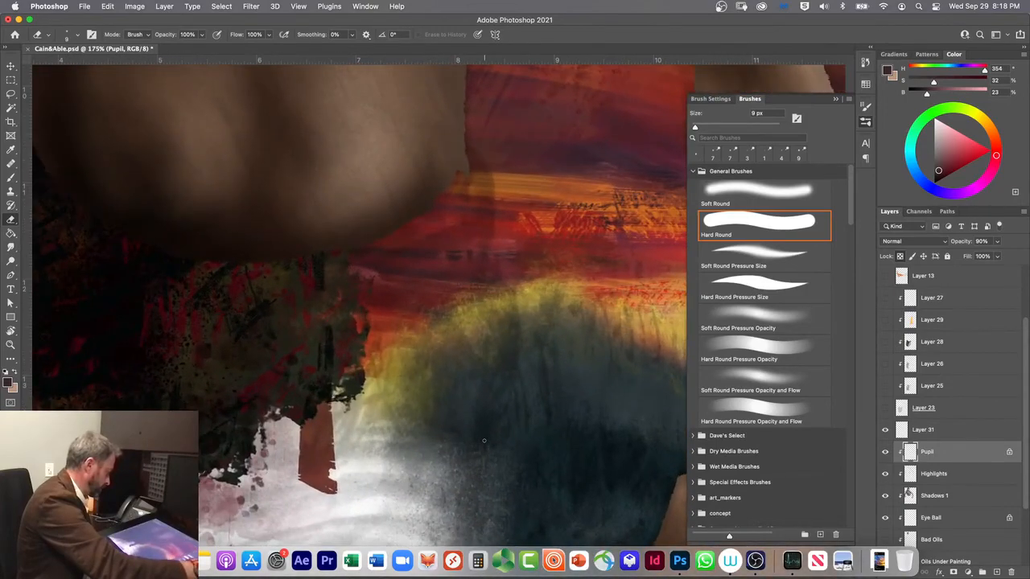
scroll(484, 440, up, 3)
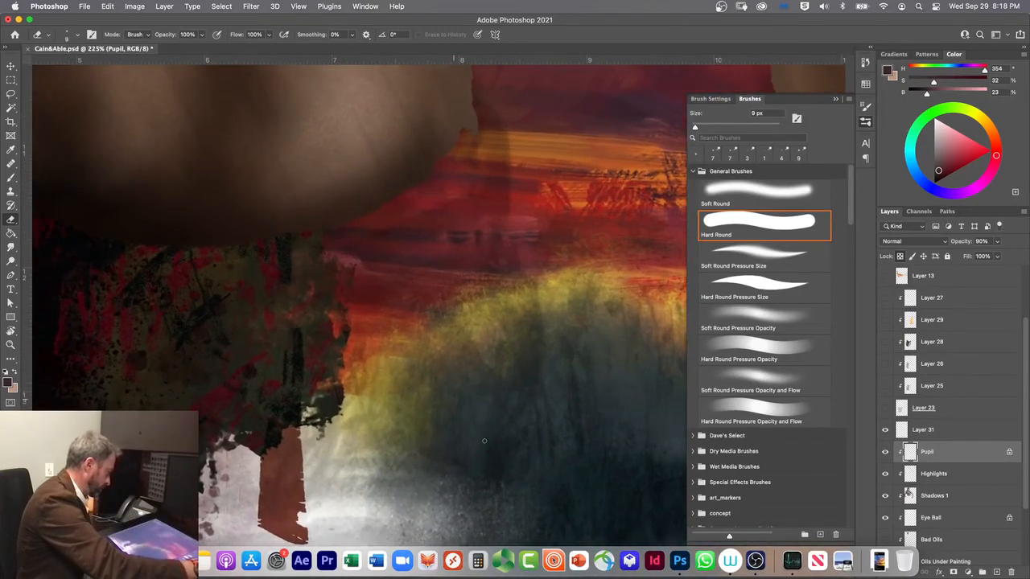
scroll(483, 440, up, 1)
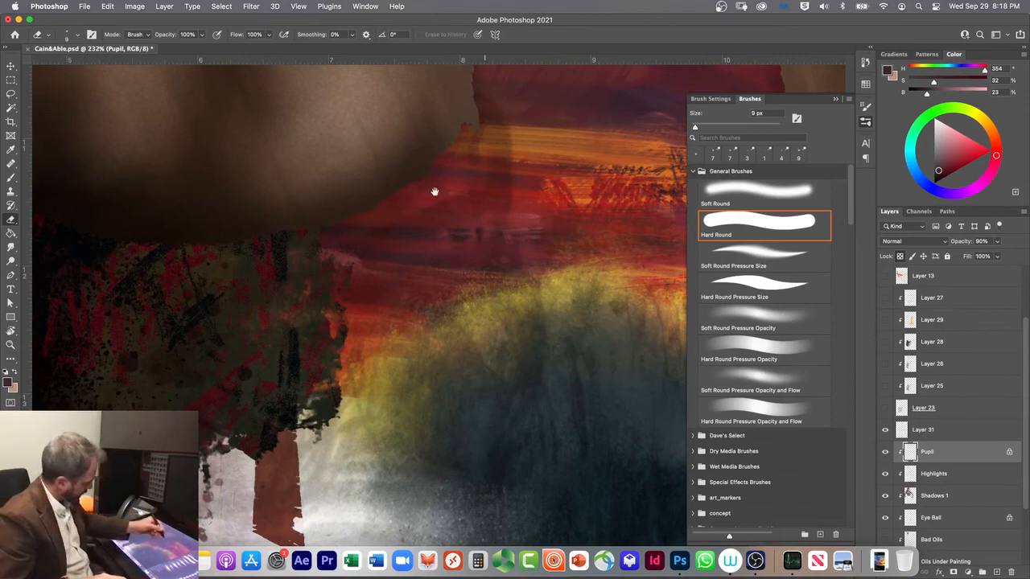
Step: Examine the figure's open eye at about 598% magnification with the canvas rotated
drag(432, 185, 426, 460)
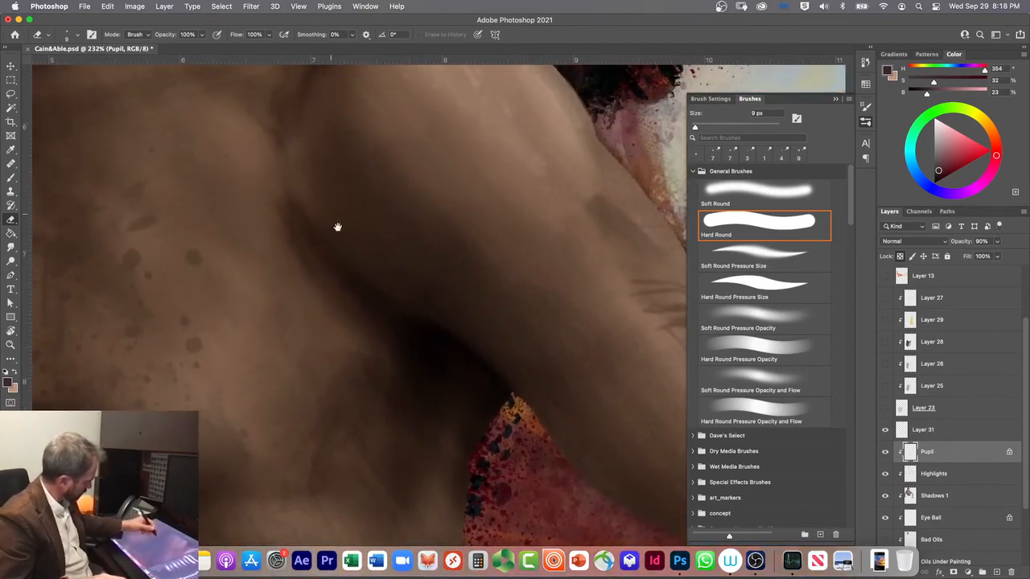
drag(330, 213, 430, 437)
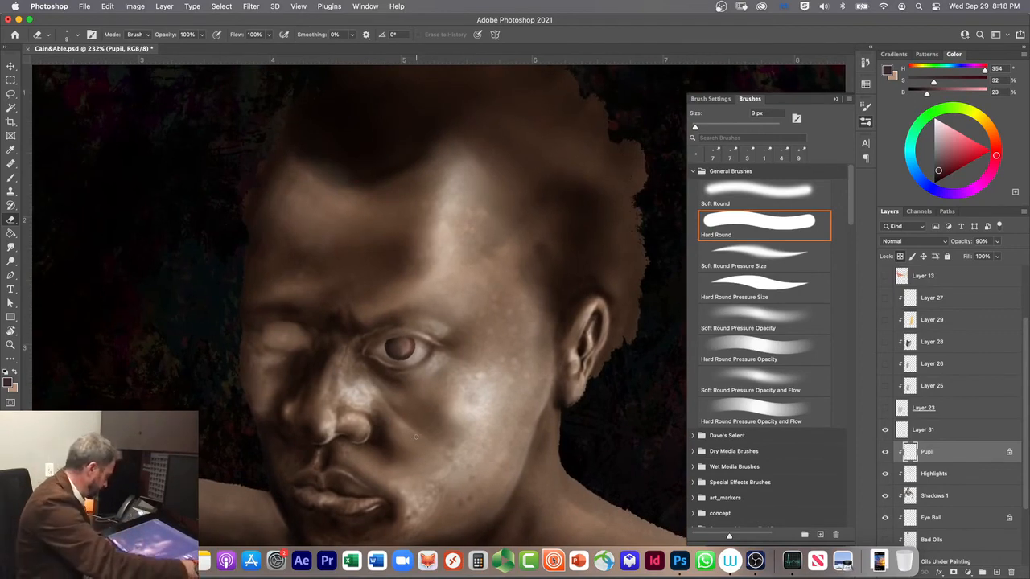
key(super+plus)
key(super+plus)
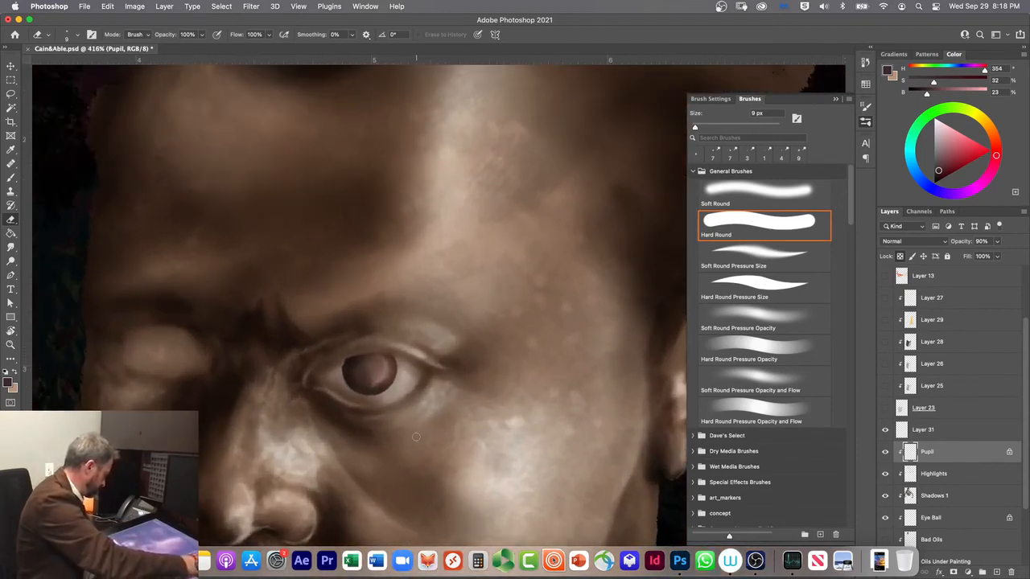
key(super+plus)
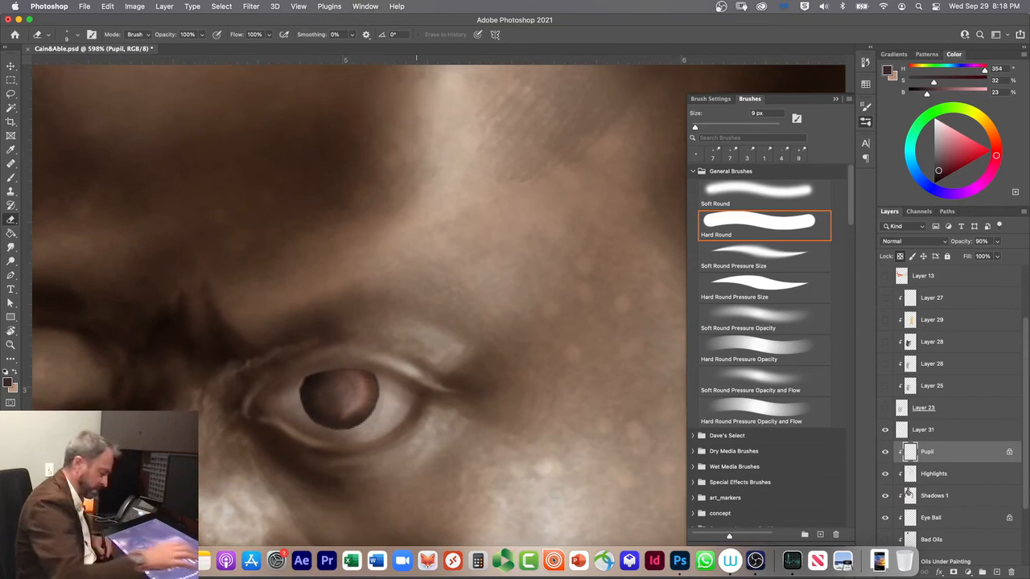
drag(334, 467, 455, 351)
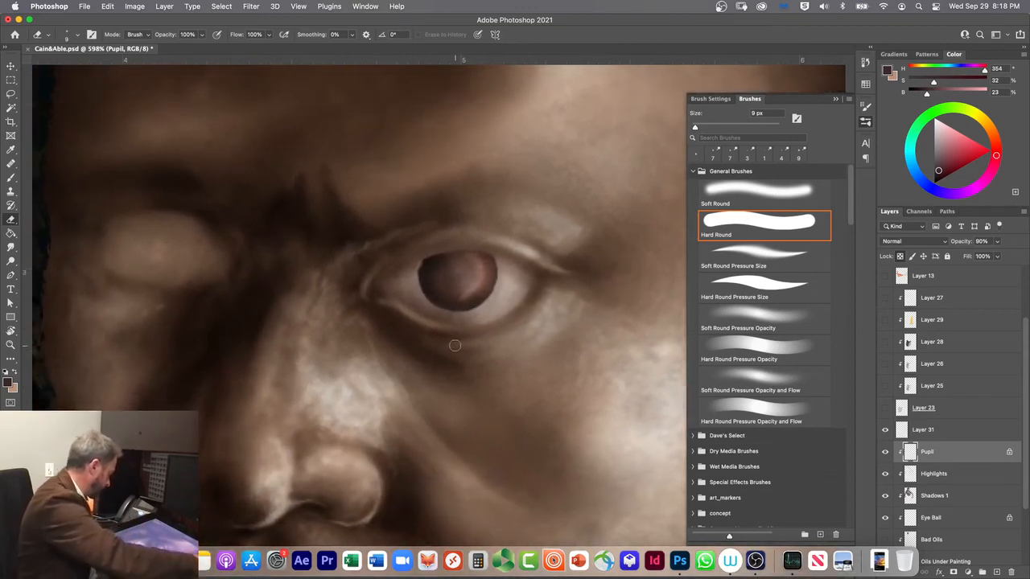
key(r)
click(455, 345)
scroll(455, 345, down, 5)
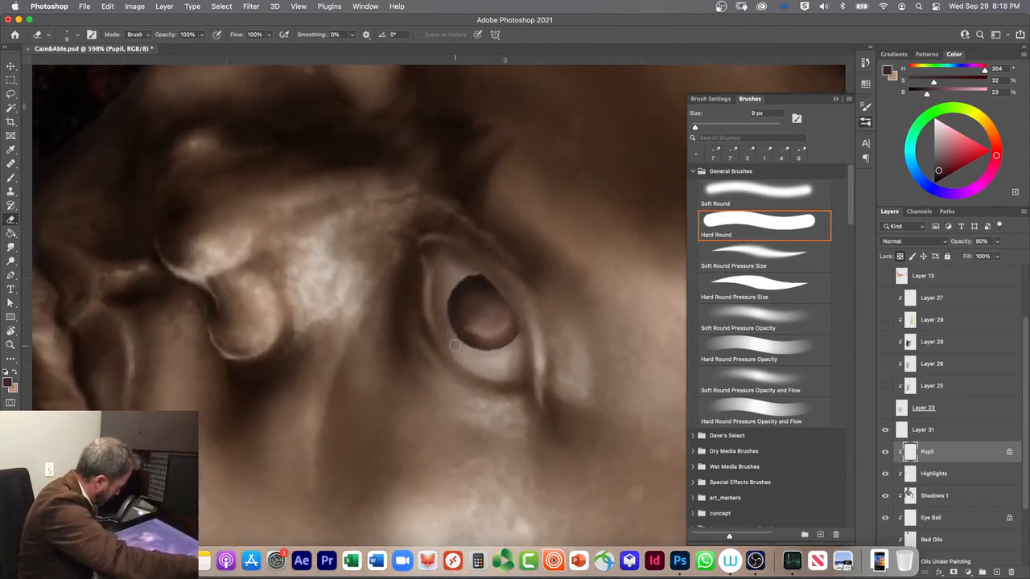
scroll(455, 346, down, 2)
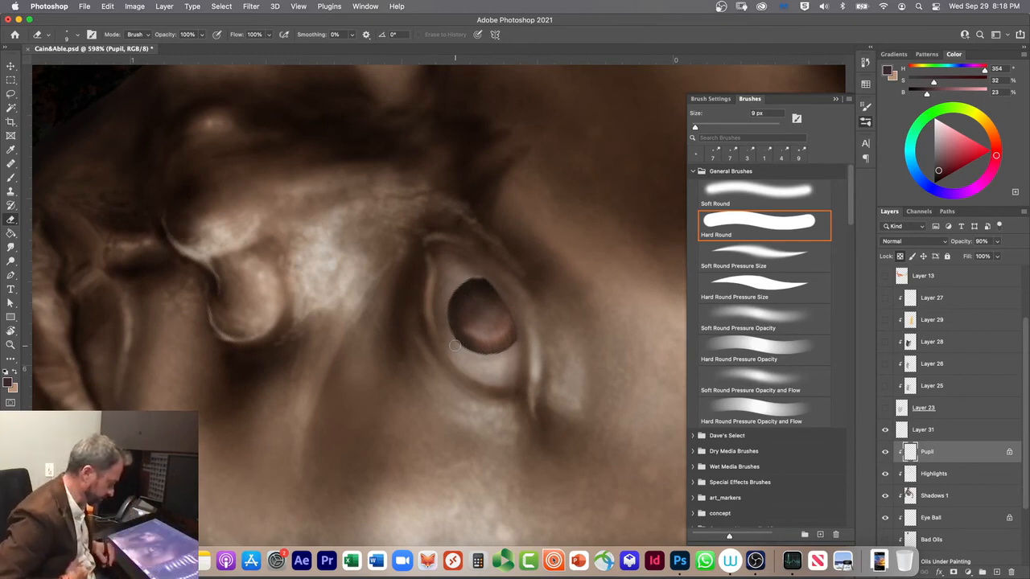
Step: Rename the Pupil layer as Iris
double_click(926, 452)
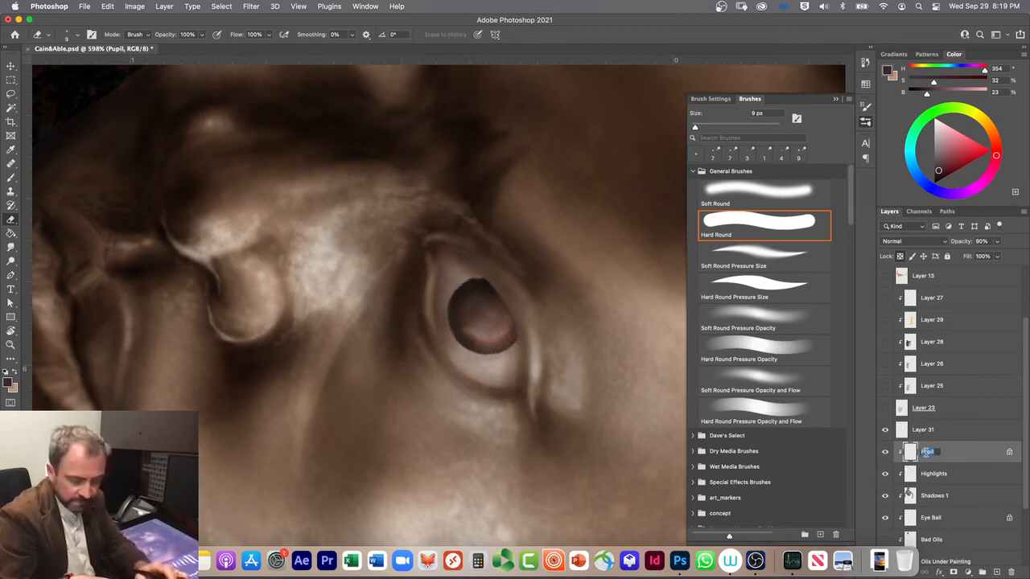
text(Iris)
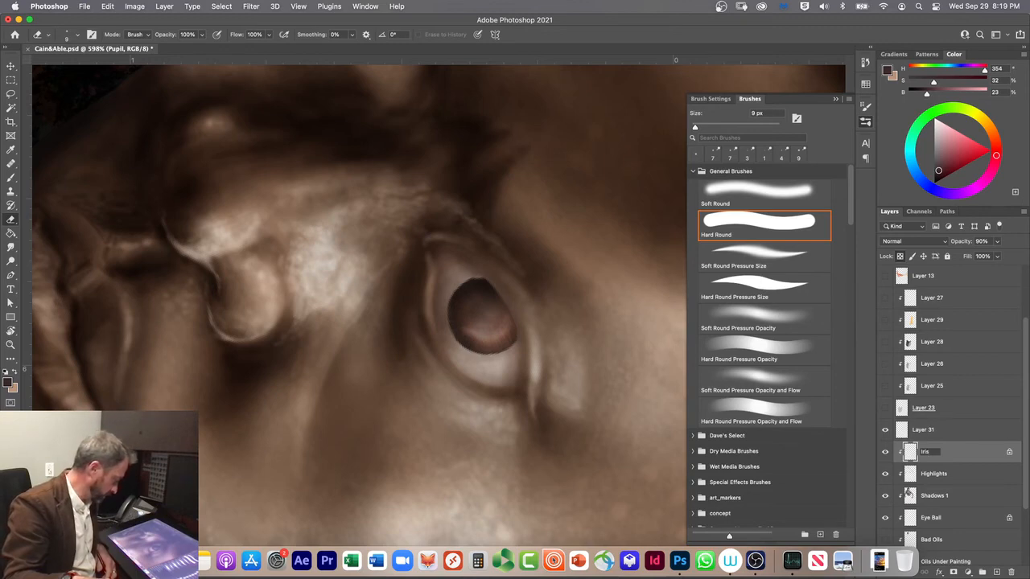
key(Return)
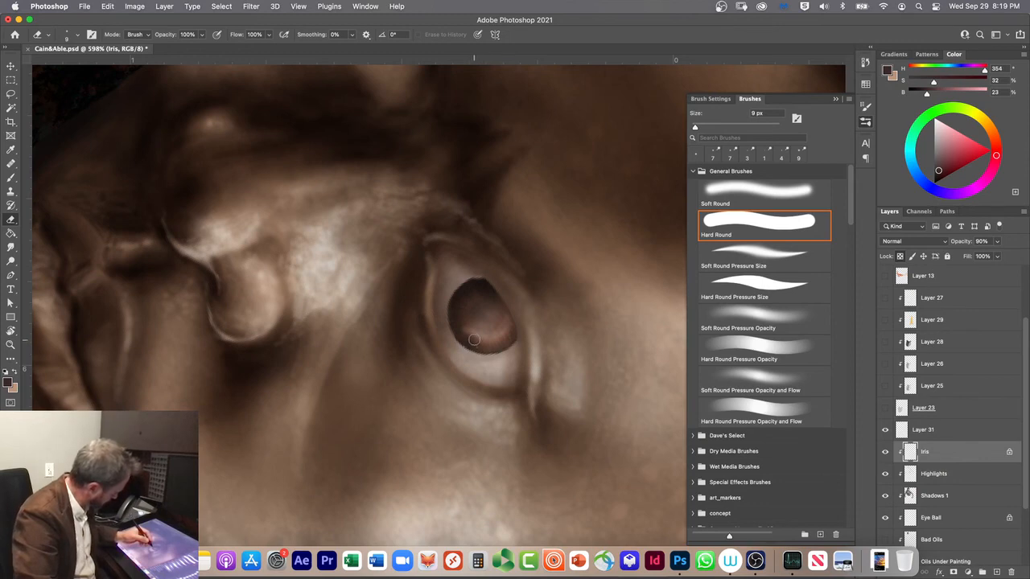
Step: Add a new layer above the Iris layer and choose the near-black Artists Pigments swatch as the paint colour
click(996, 572)
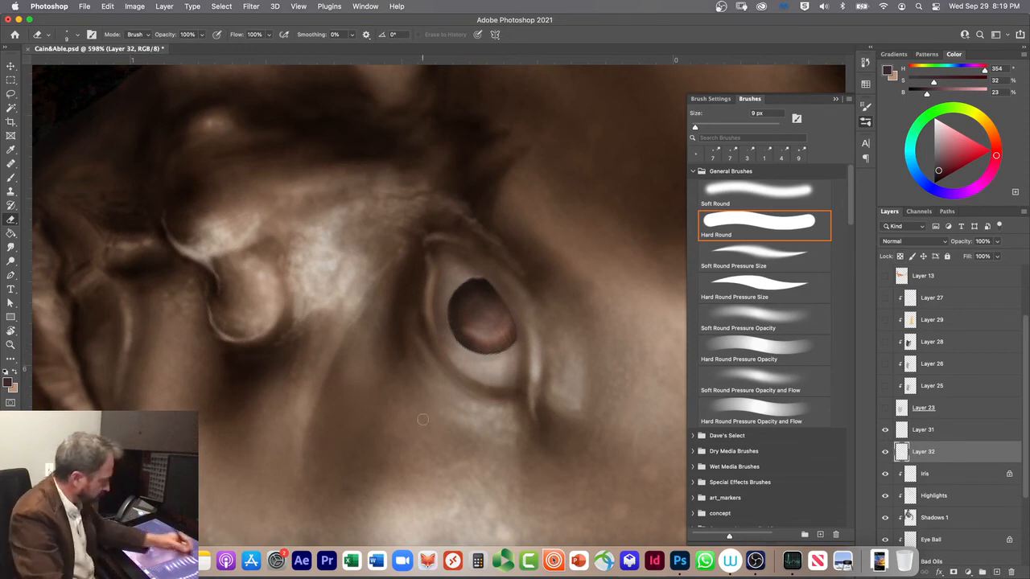
click(865, 64)
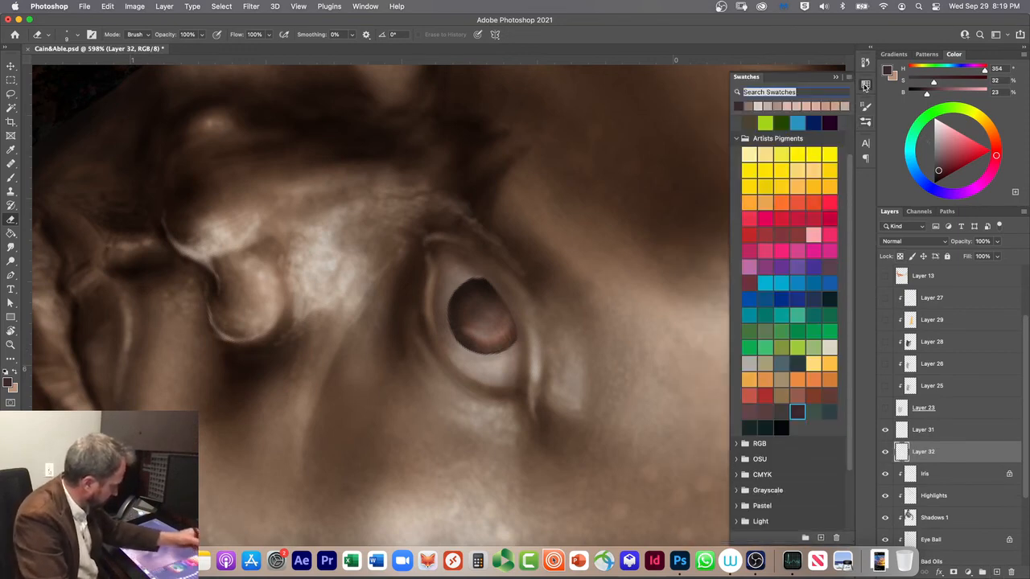
click(781, 424)
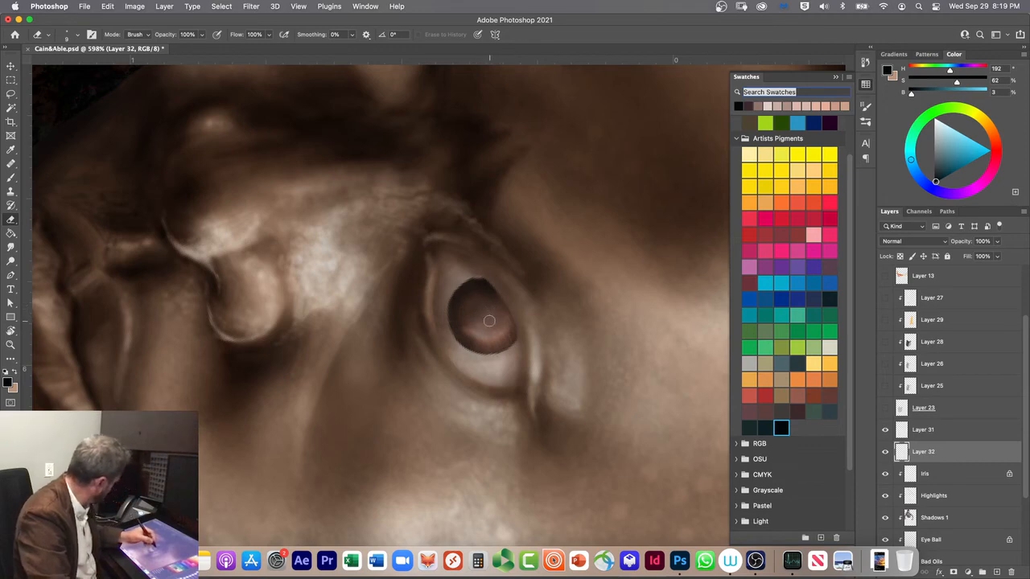
Step: Paint a solid black round pupil inside the iris with the Hard Round Pressure Size brush at 10 px
key(b)
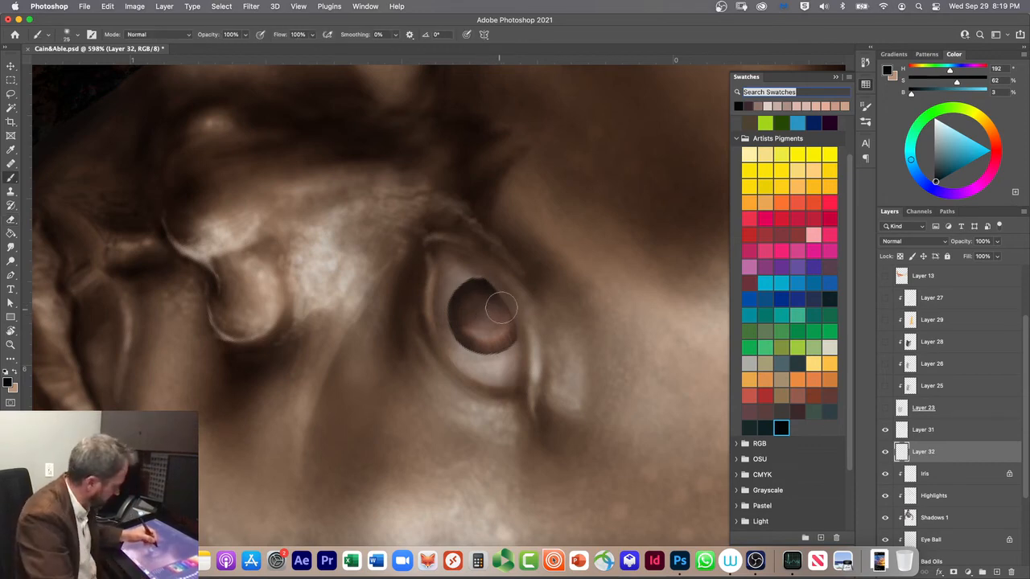
click(866, 121)
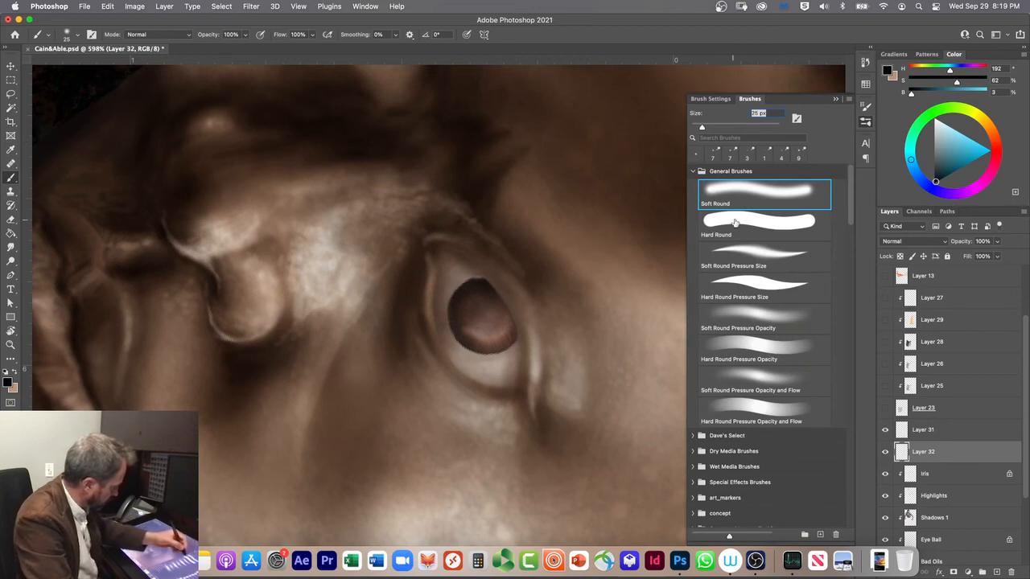
click(738, 275)
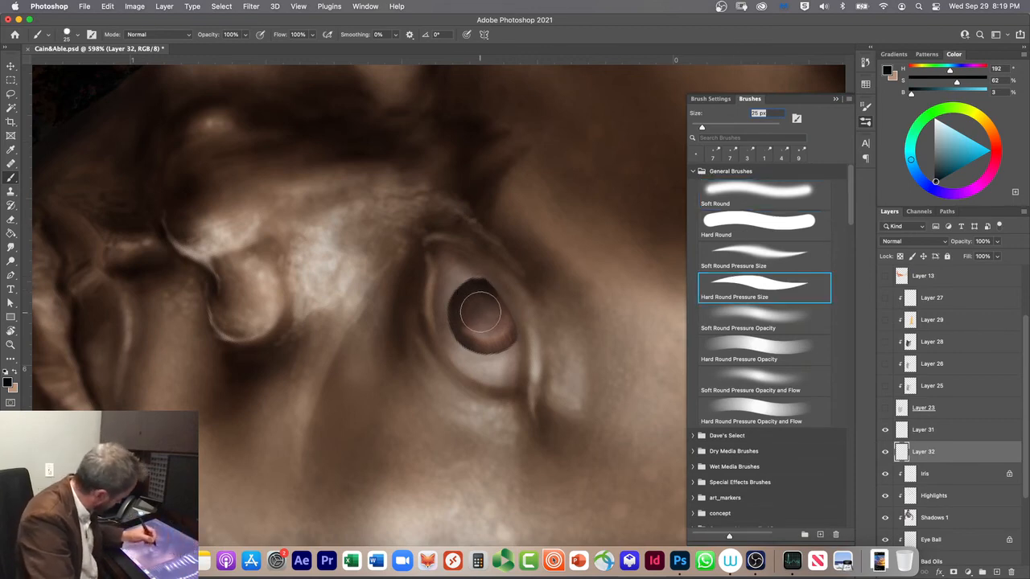
key(bracketleft)
key(bracketleft)
key(bracketleft)
drag(490, 294, 493, 320)
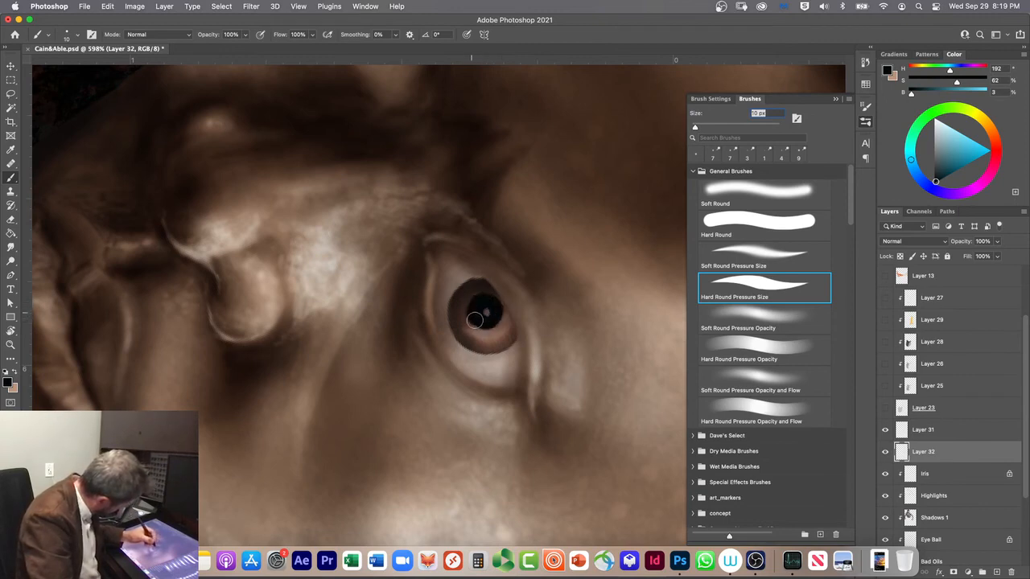
mouse_move(486, 302)
mouse_down()
mouse_move(486, 323)
mouse_move(494, 312)
mouse_move(474, 310)
mouse_up()
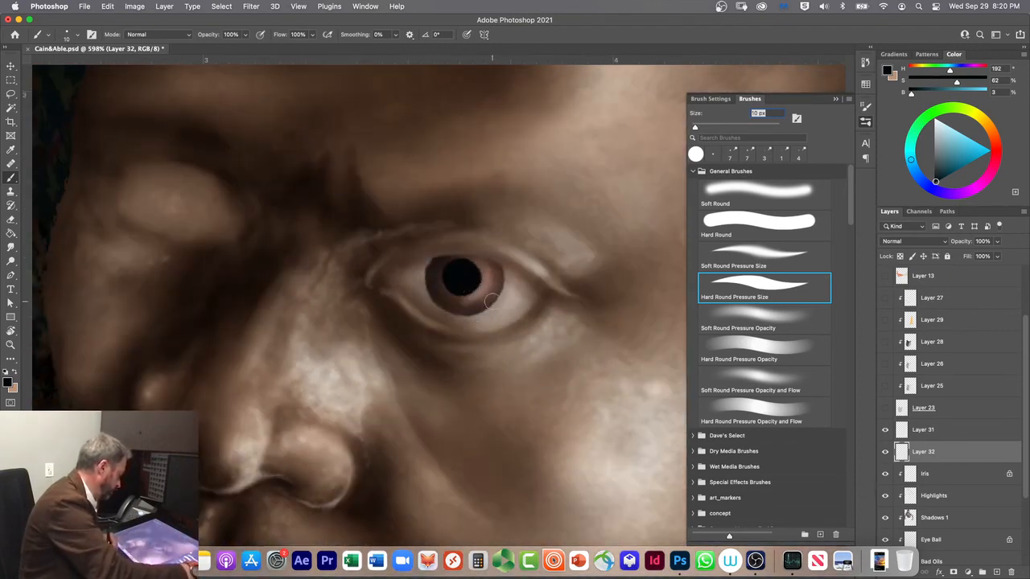
mouse_move(473, 273)
mouse_down()
mouse_move(438, 260)
mouse_move(464, 289)
mouse_move(462, 262)
mouse_up()
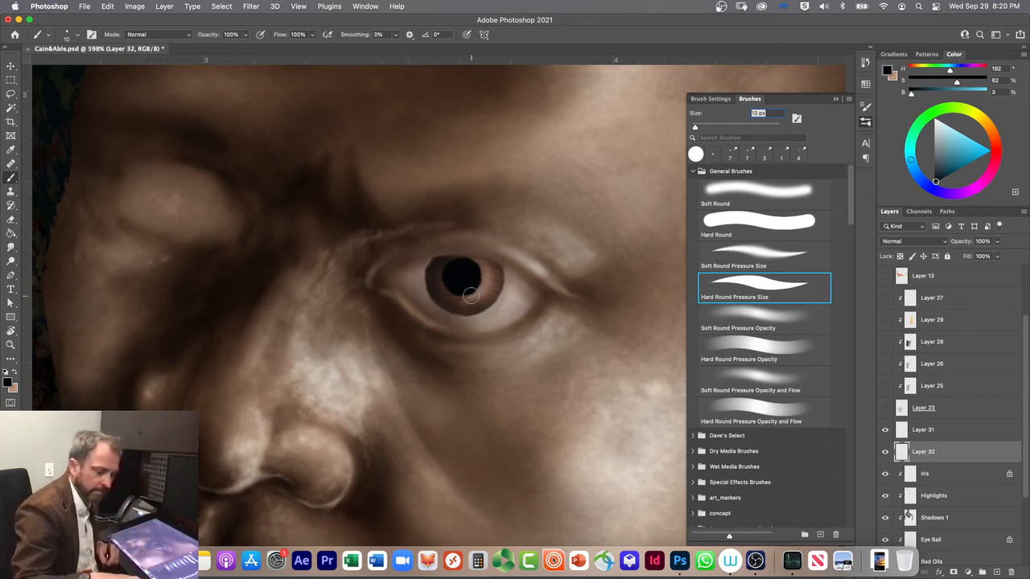
Step: Lower the opacity of the black pupil's layer to 70%
key(v)
key(8)
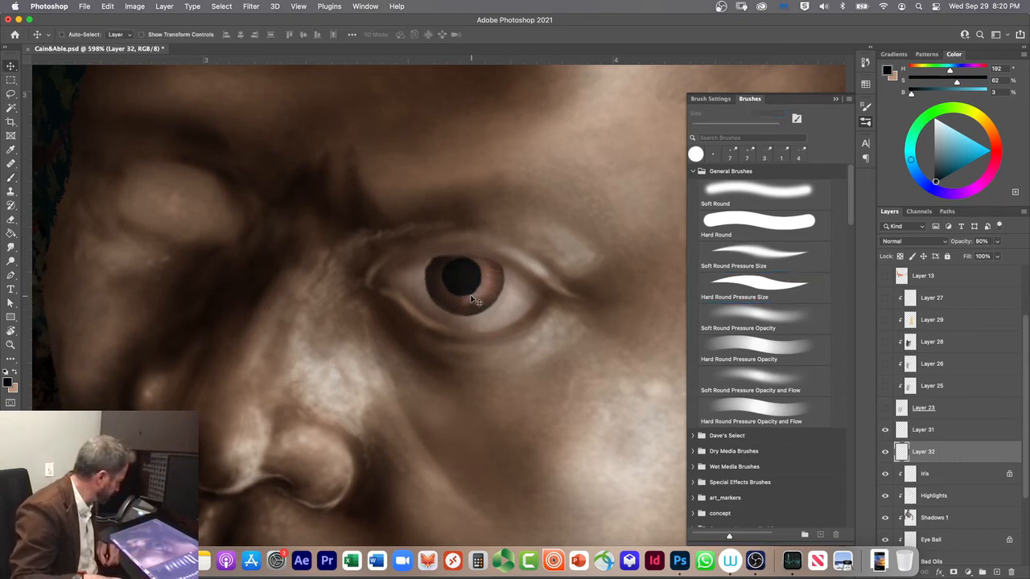
key(7)
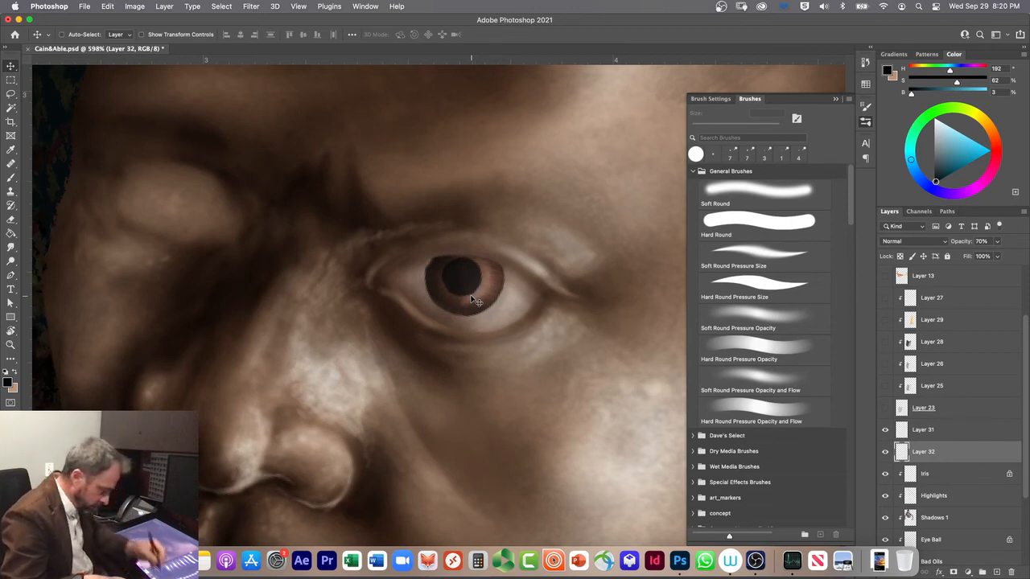
Step: Shade the pupil on a new clipped layer with the Soft Round Pressure Opacity brush at 15 px, and merge it into the layer below
click(997, 572)
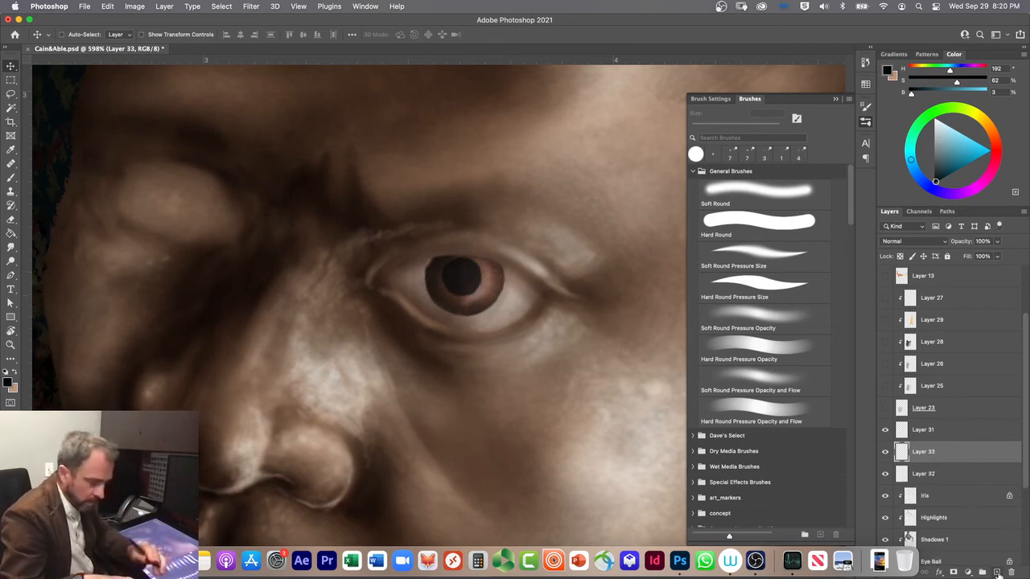
key(super+alt+g)
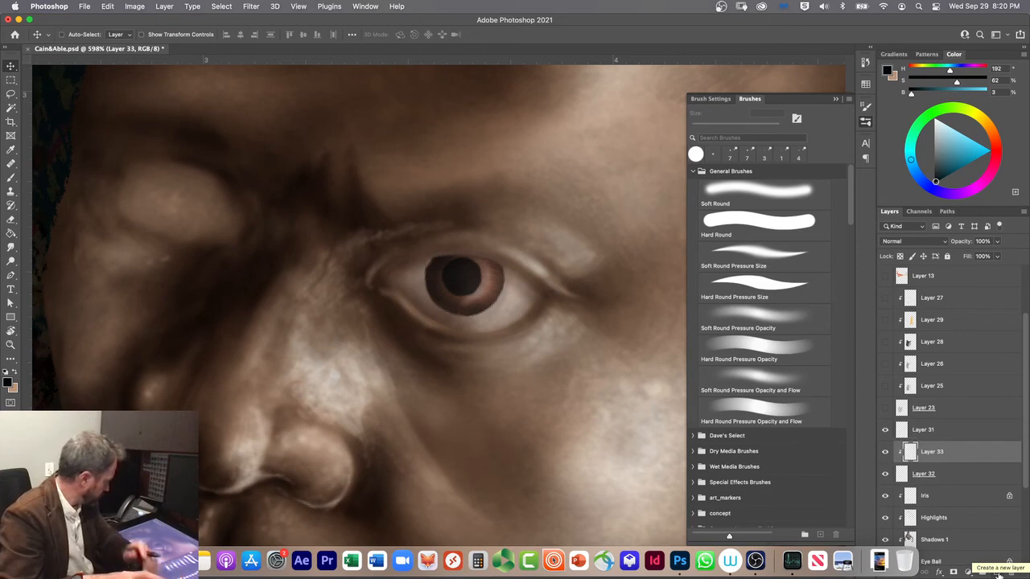
click(749, 318)
key(])
mouse_move(473, 265)
mouse_down()
mouse_move(459, 276)
mouse_move(460, 296)
mouse_up()
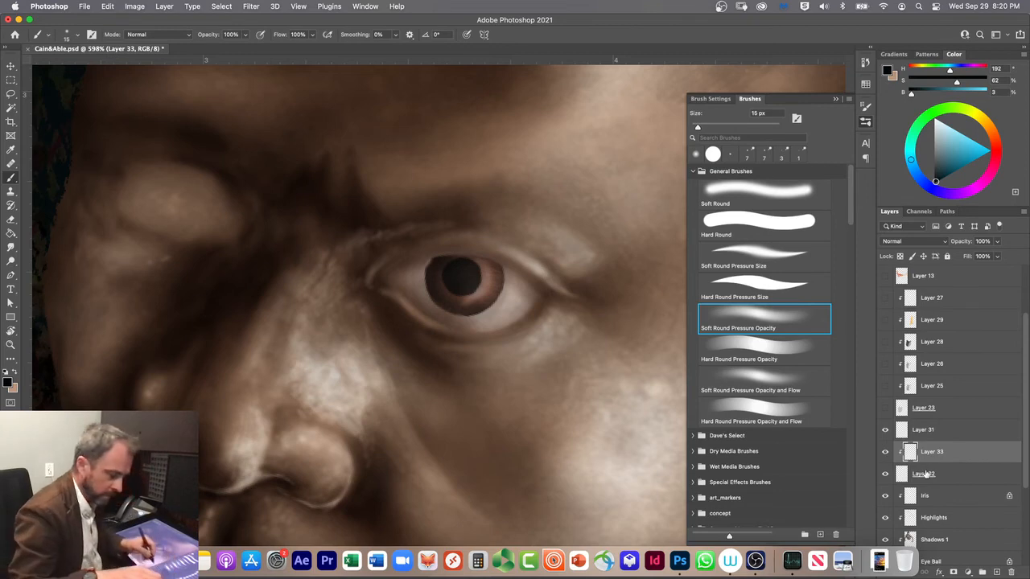
key(super+e)
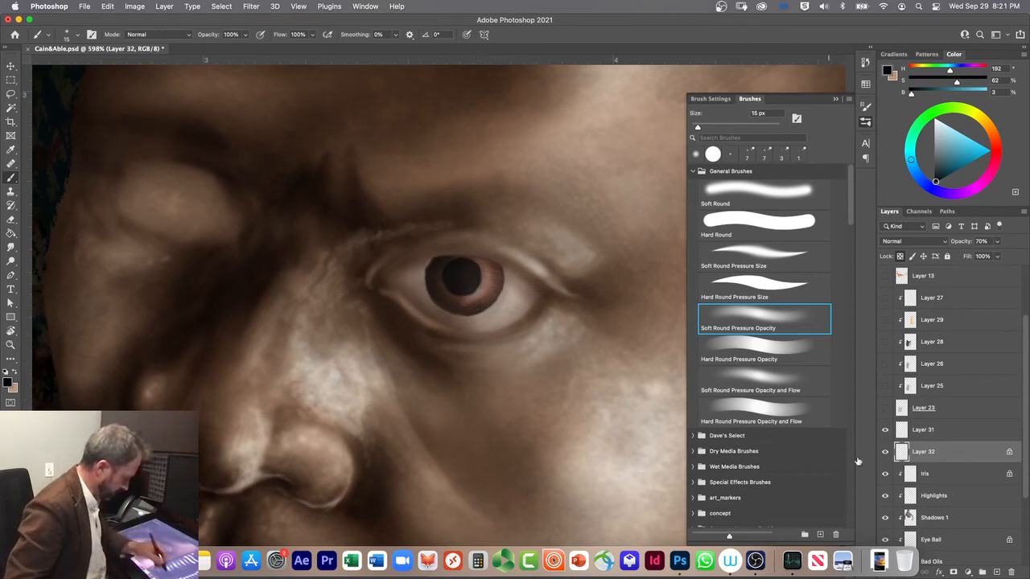
Step: Unlock the pupil layer's transparent pixels and paint a dark test patch on the cheek below the eye
click(900, 256)
mouse_move(559, 407)
mouse_down()
mouse_move(486, 445)
mouse_move(495, 416)
mouse_move(487, 429)
mouse_move(473, 419)
mouse_move(500, 425)
mouse_up()
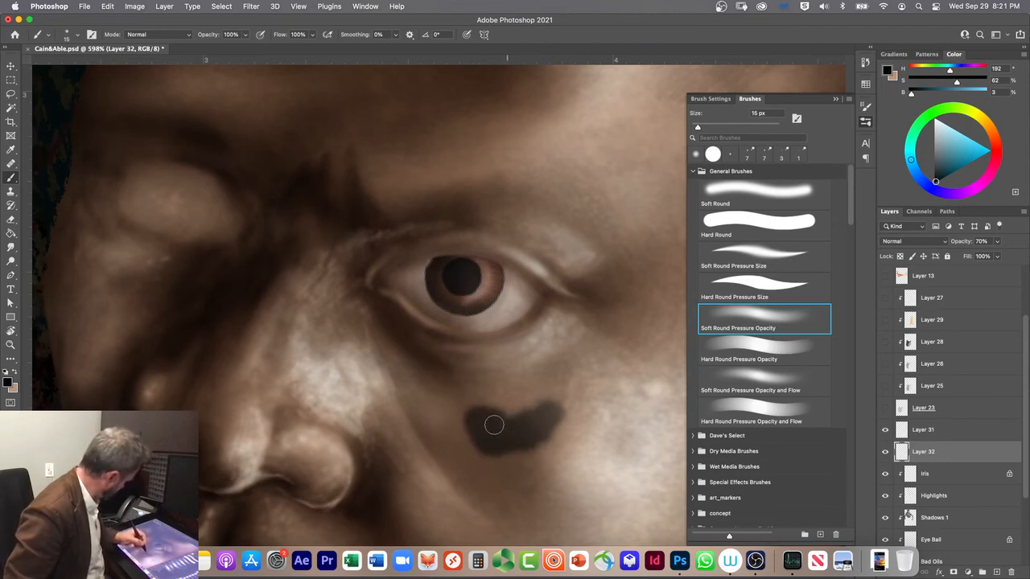
Step: Undo the dark test patch on the cheek and set the pupil layer's opacity to 100%
key(super+z)
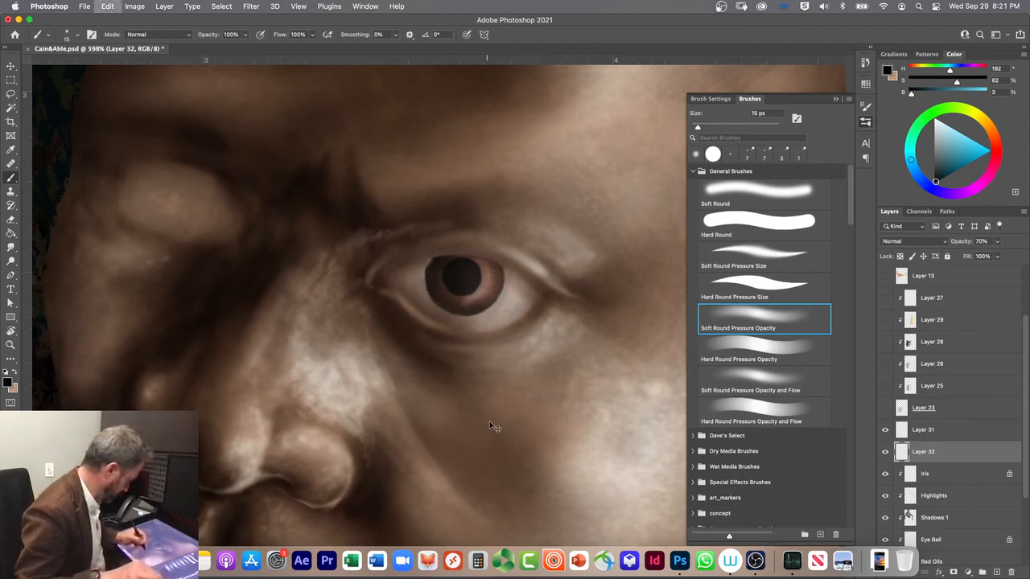
click(996, 242)
drag(996, 255, 1027, 254)
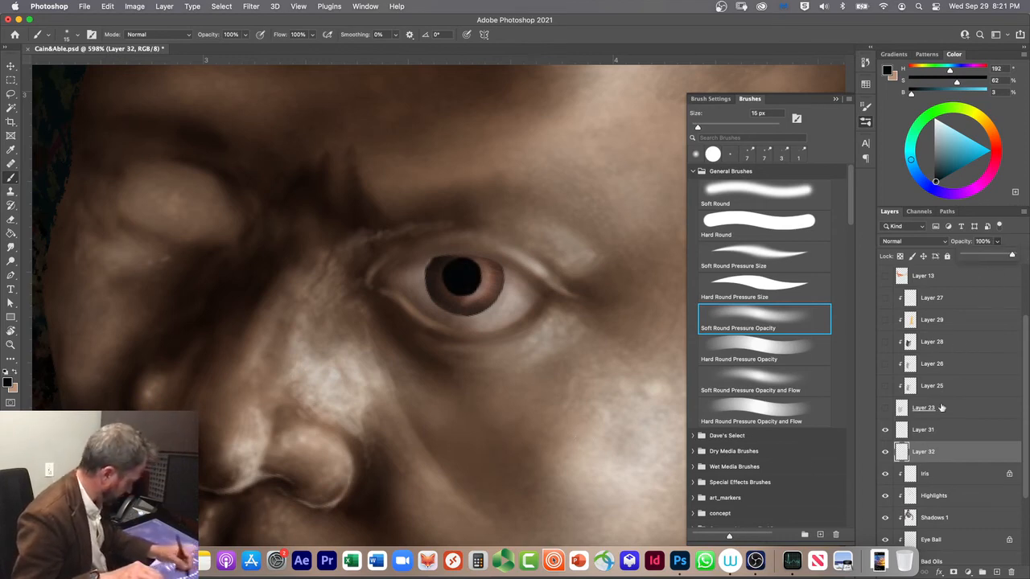
mouse_move(1012, 256)
mouse_down()
mouse_move(986, 256)
mouse_move(1019, 253)
mouse_up()
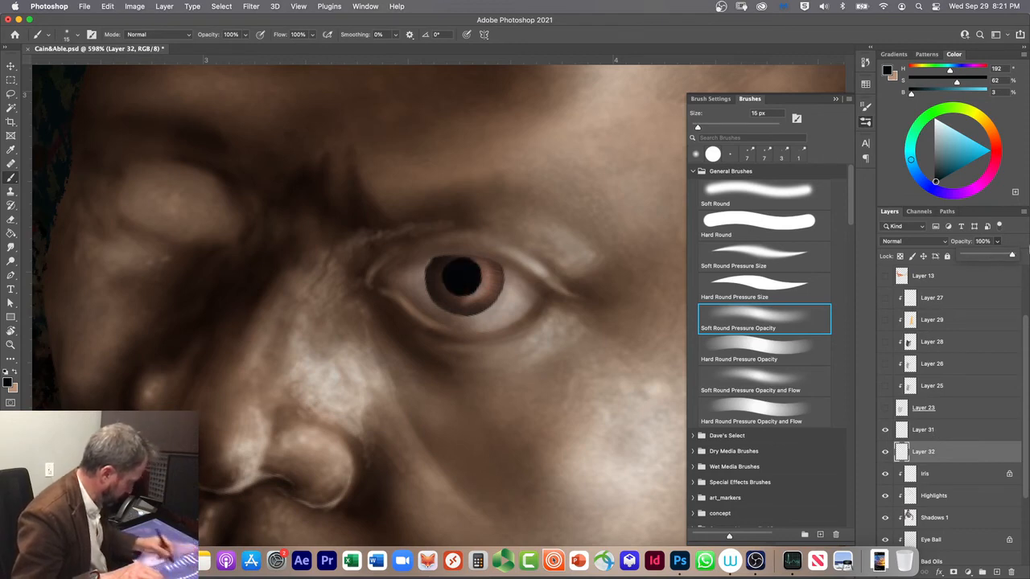
Step: Softly erase parts of the black pupil with the brush in Clear mode, reducing the brush size from 15 to 6 px
click(147, 39)
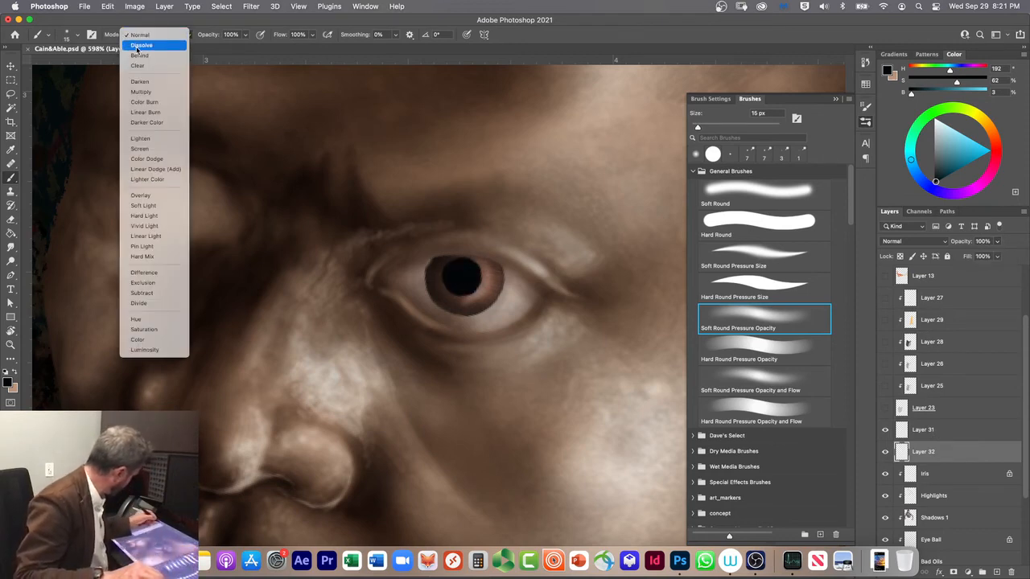
click(138, 65)
mouse_move(469, 284)
mouse_down()
mouse_move(460, 268)
mouse_move(469, 293)
mouse_up()
key(super+z)
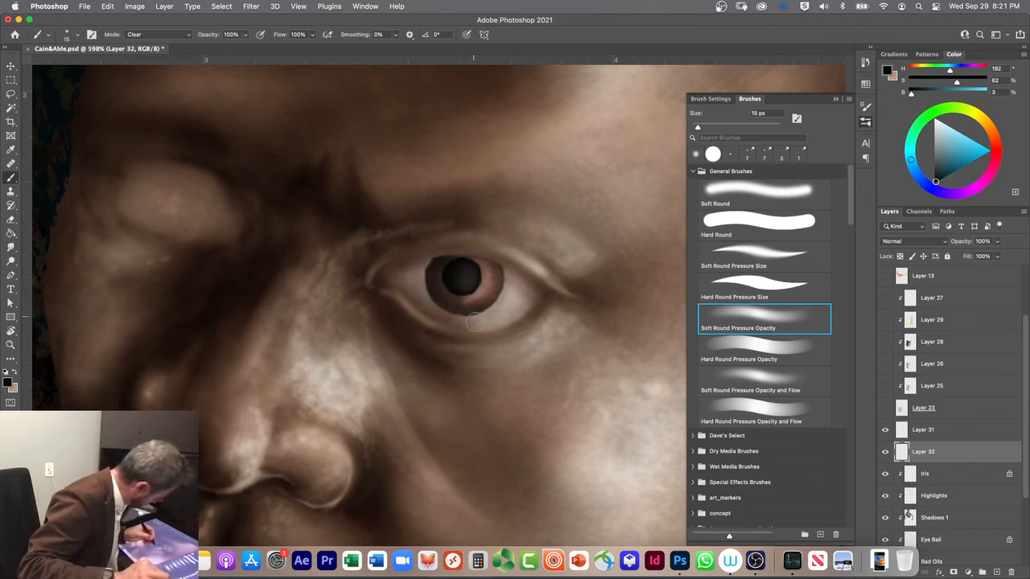
drag(477, 292, 454, 304)
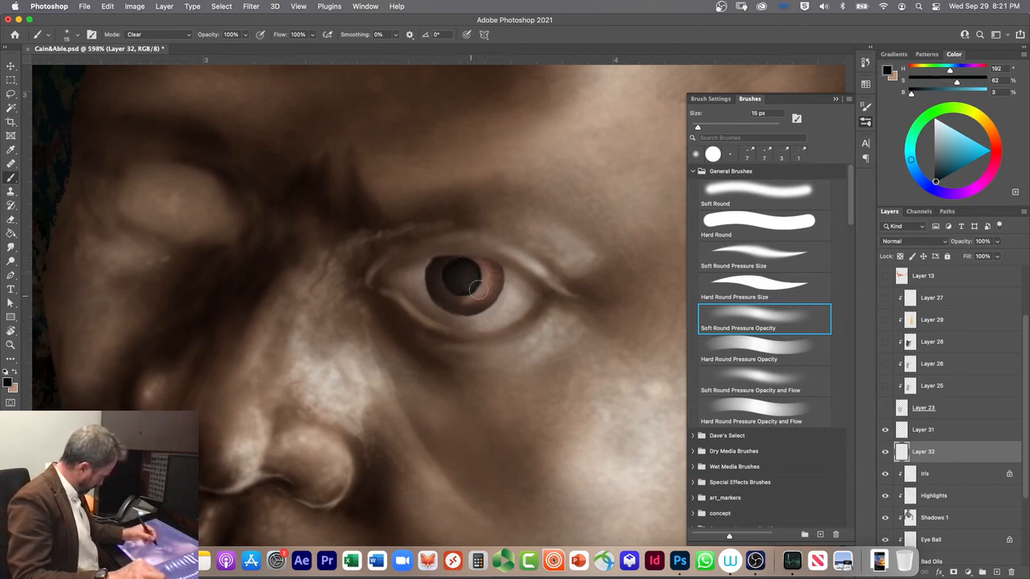
mouse_move(482, 269)
mouse_down()
mouse_move(470, 311)
mouse_move(453, 303)
mouse_move(471, 277)
mouse_move(468, 296)
mouse_move(443, 295)
mouse_move(464, 297)
mouse_move(482, 280)
mouse_move(447, 242)
mouse_move(463, 293)
mouse_up()
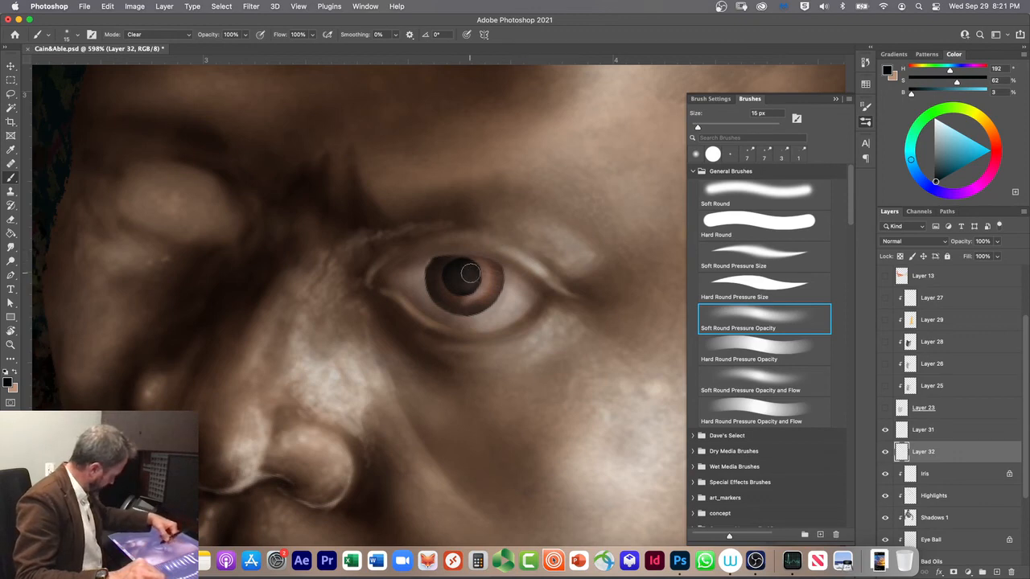
key(bracketleft)
key(bracketleft)
key(bracketleft)
key(bracketleft)
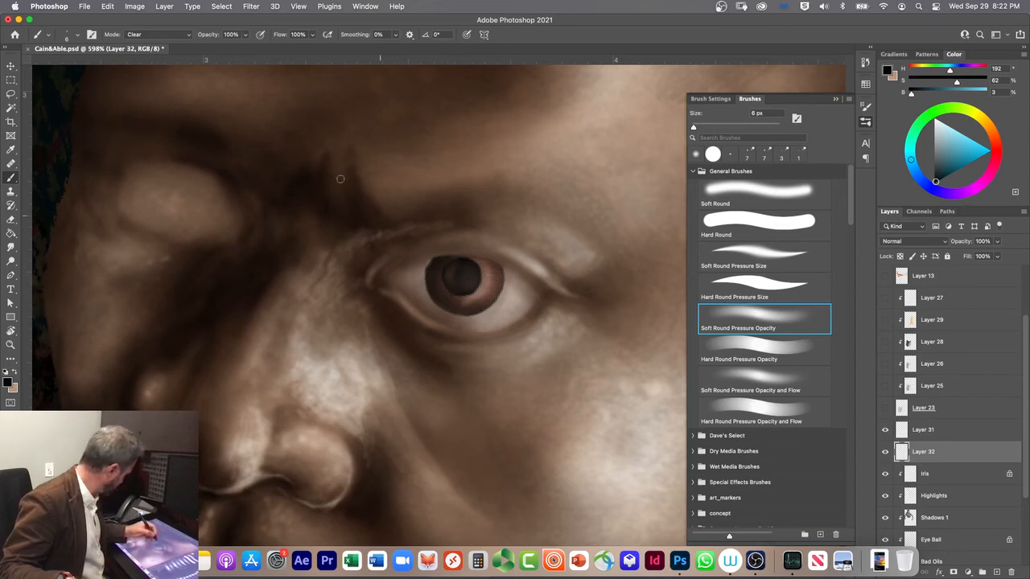
Step: Return the brush to Normal mode, clip the pupil layer to the layers below and merge it into the Iris layer
click(155, 35)
click(139, 10)
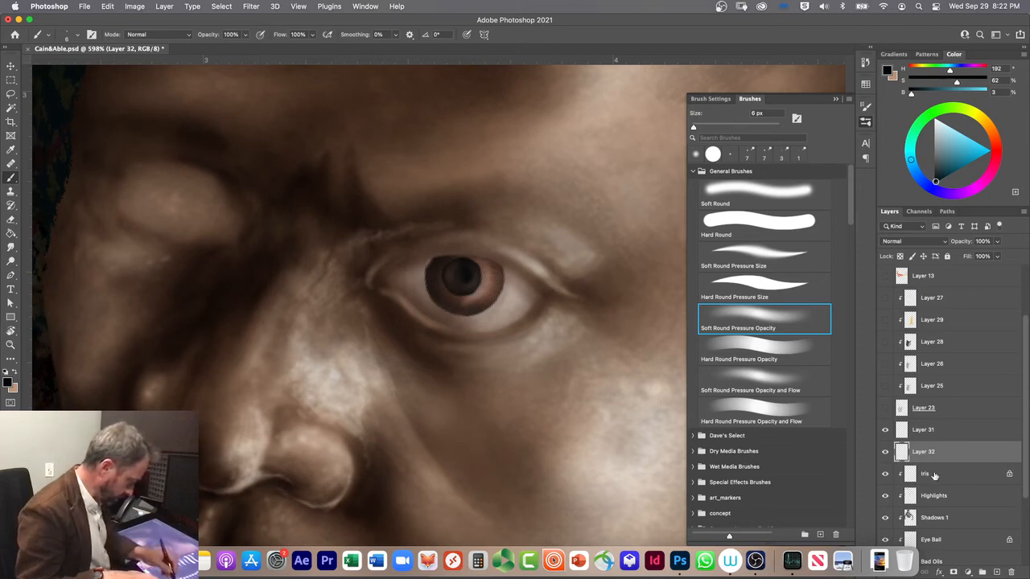
click(934, 475)
mouse_move(934, 452)
mouse_down()
mouse_move(934, 470)
mouse_move(932, 457)
mouse_up()
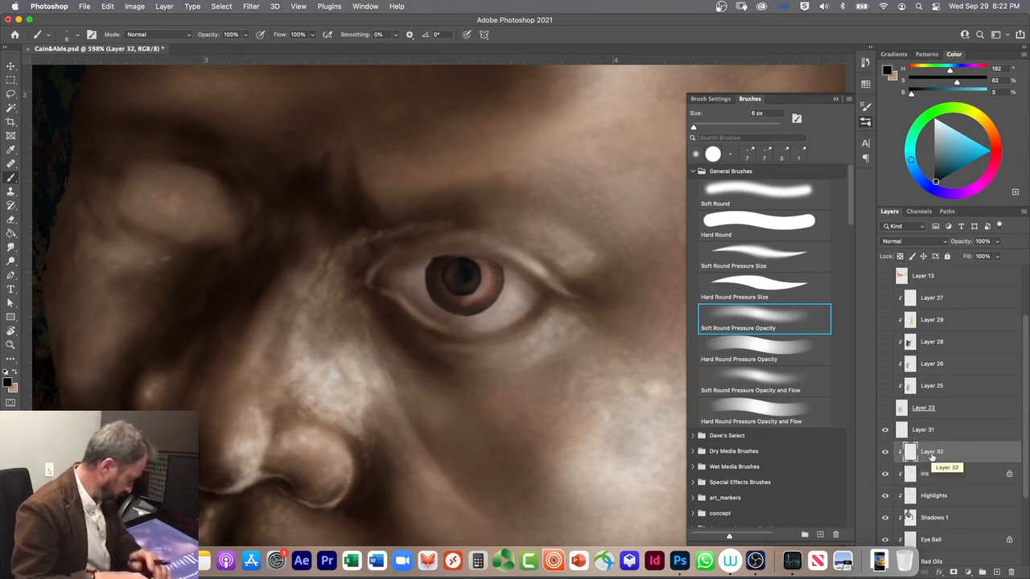
key(super+e)
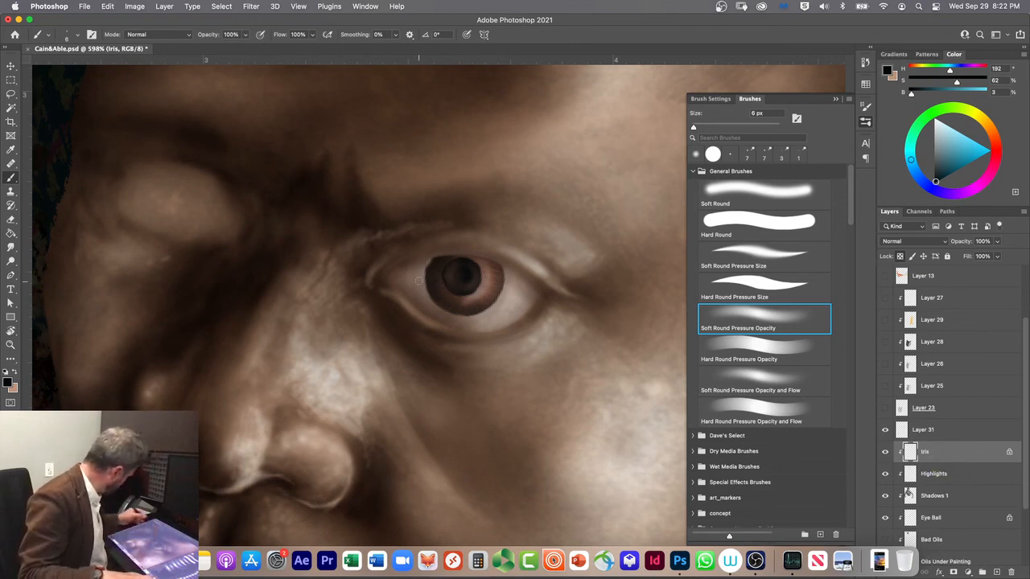
Step: Lighten the iris and pupil softly on the Iris layer with the tan color, using the brush in Screen mode at 10% opacity
click(143, 34)
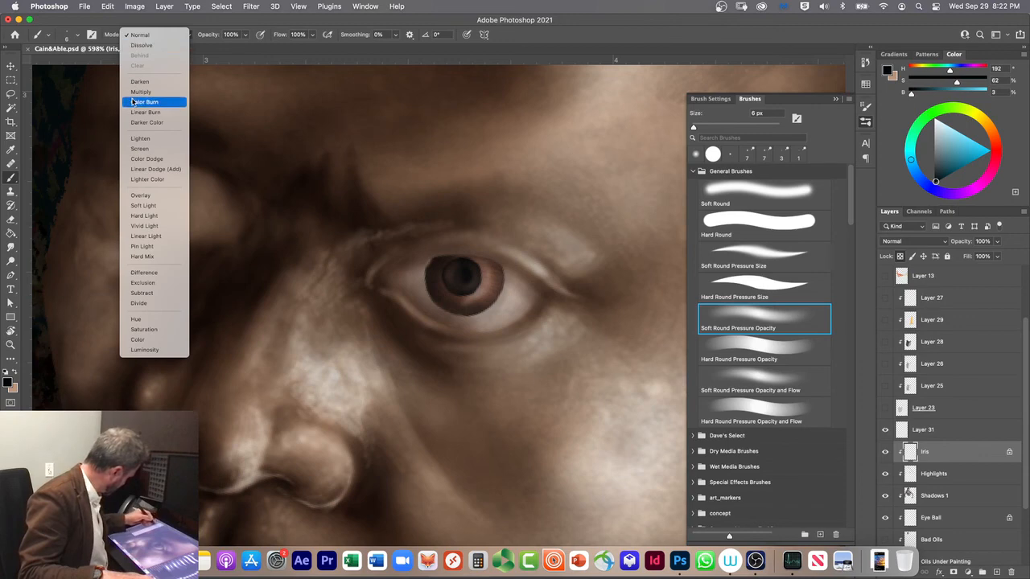
click(143, 149)
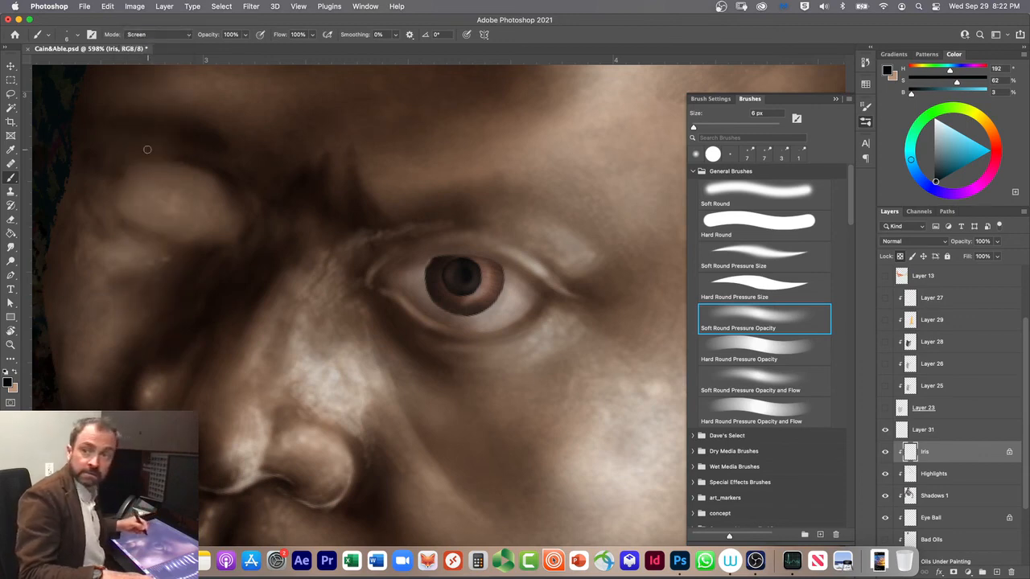
key(x)
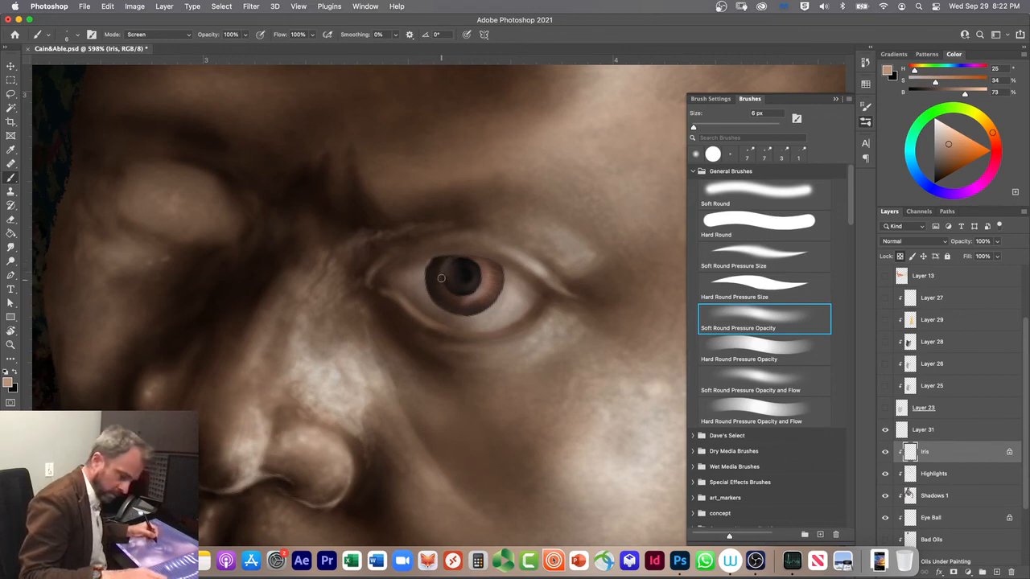
key(1)
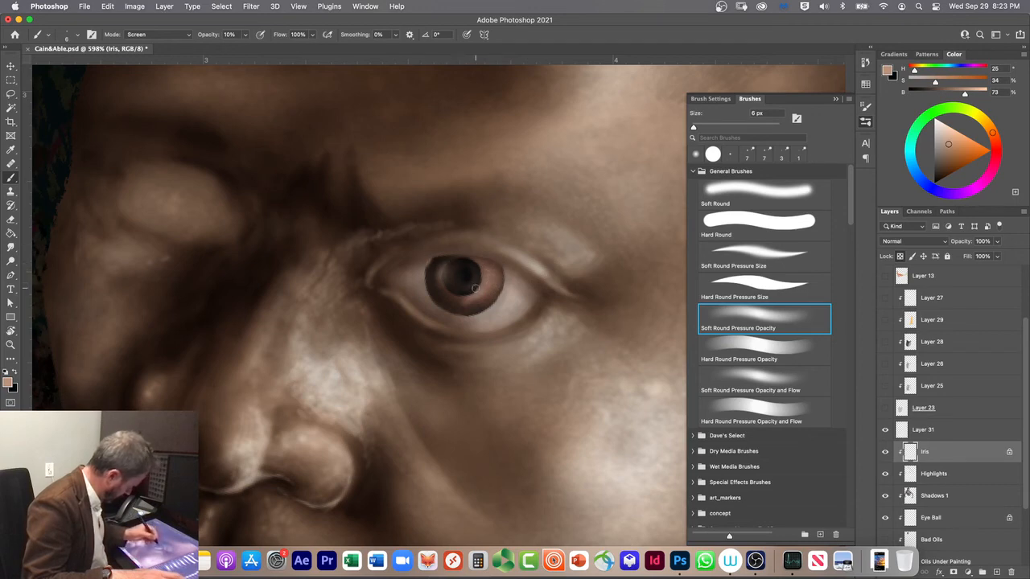
Step: Tint the iris orange-brown (H 25, S 74, B 56) using the Hue and Color brush modes, and return the brush to Normal mode
click(951, 149)
drag(951, 149, 957, 160)
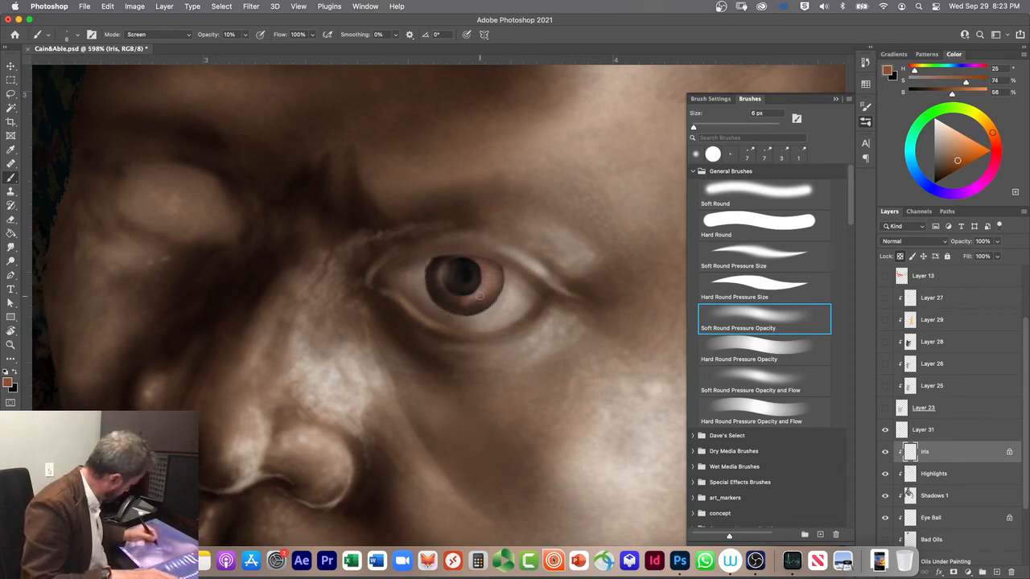
click(153, 34)
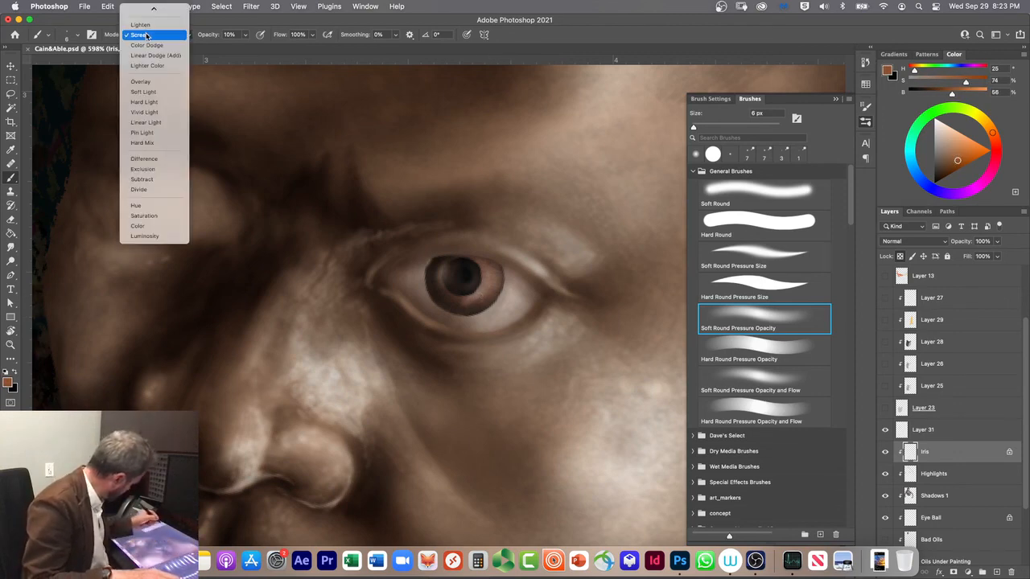
click(139, 205)
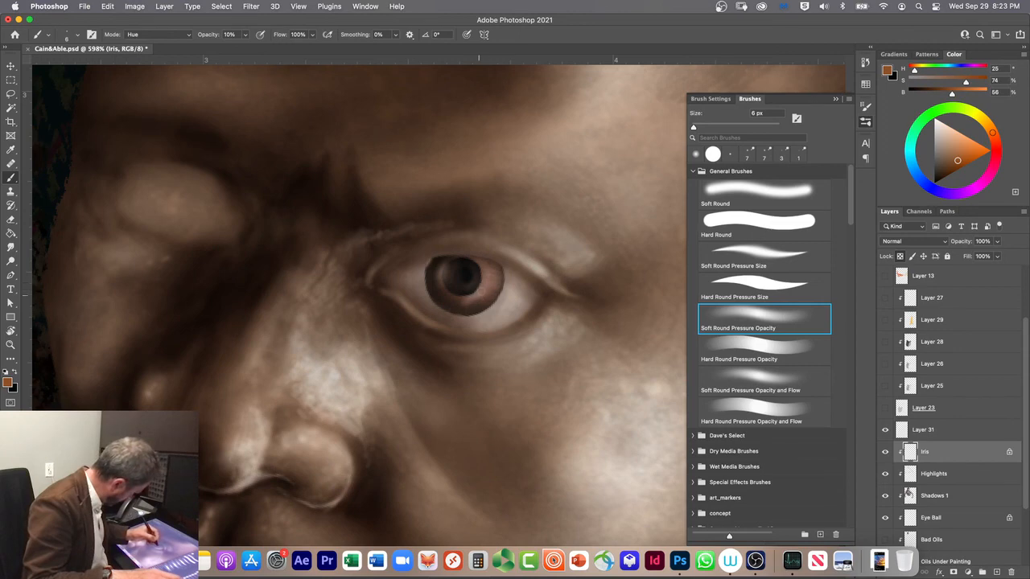
click(136, 35)
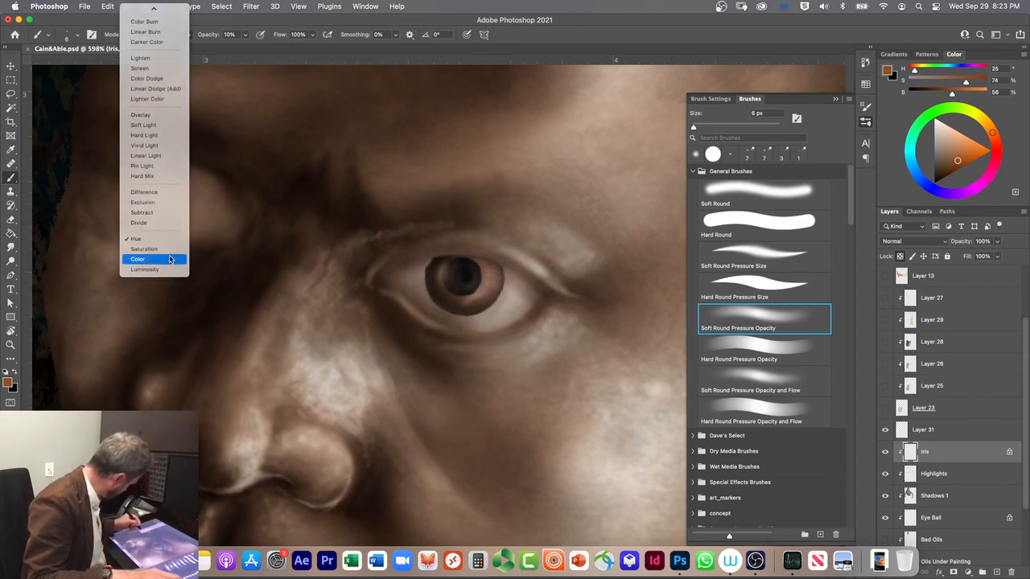
click(138, 257)
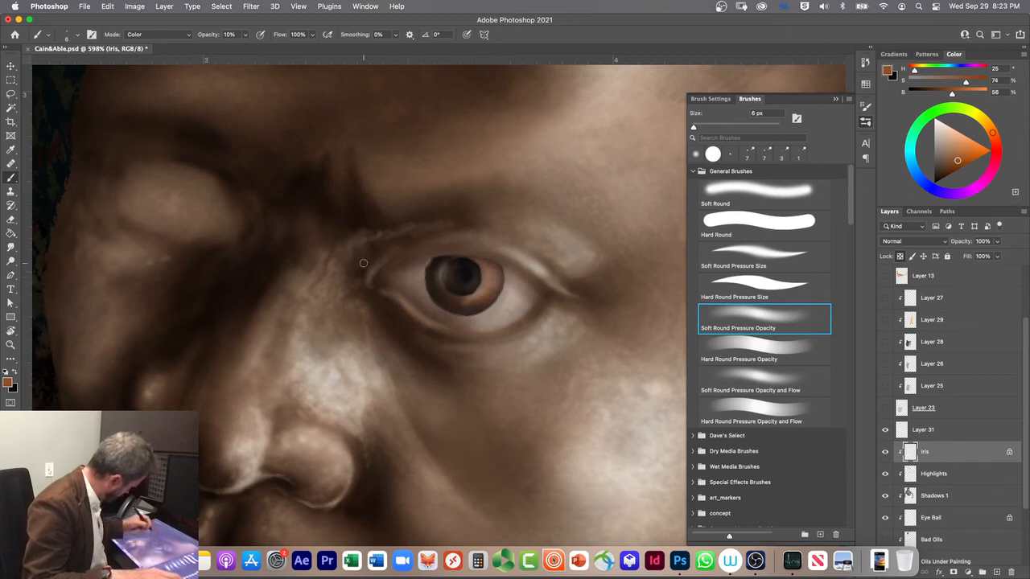
click(137, 35)
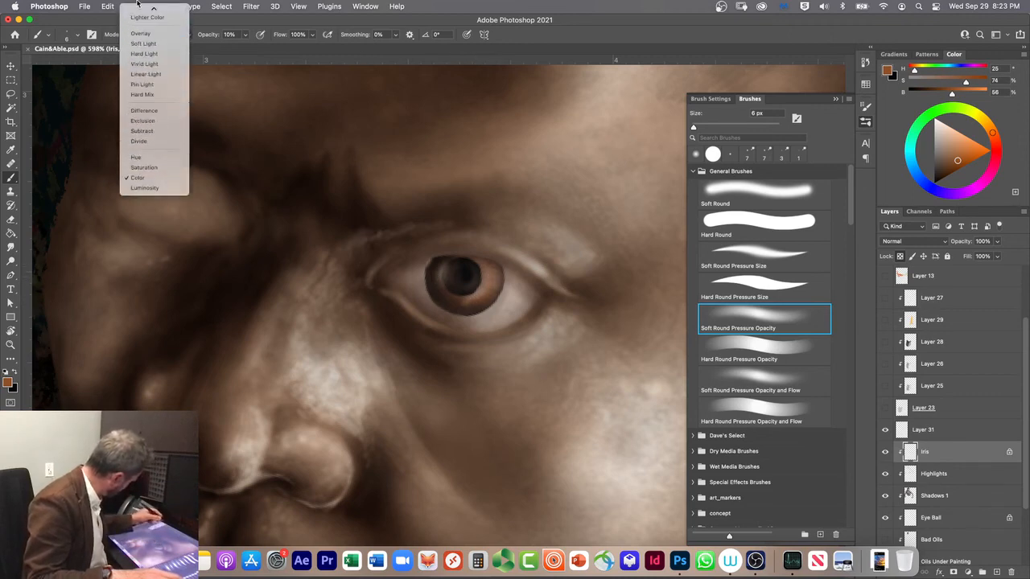
click(141, 8)
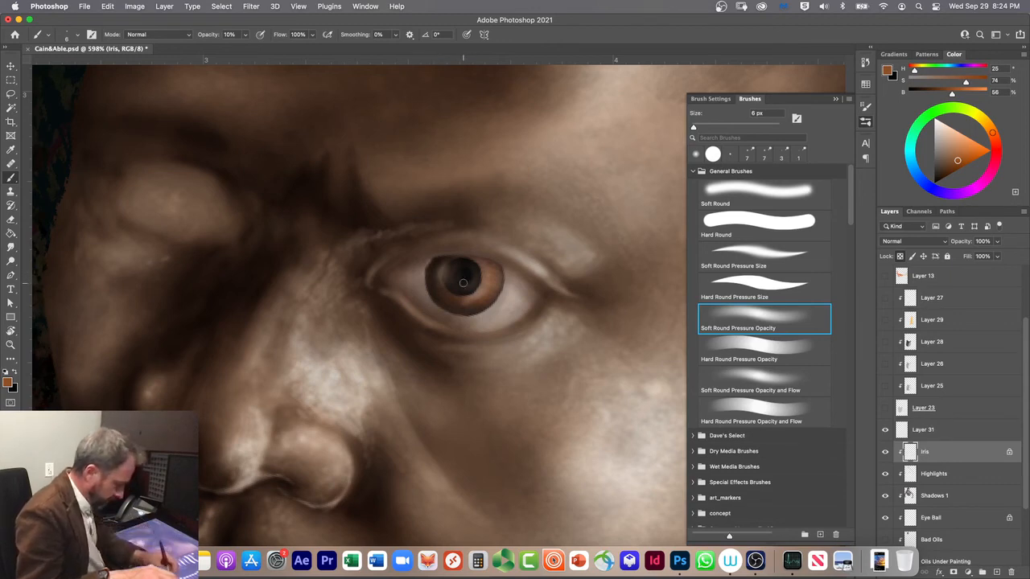
Step: Add a new layer above Layer 31 and ready the Hard Round Pressure Size brush with the default black and white colors
click(997, 573)
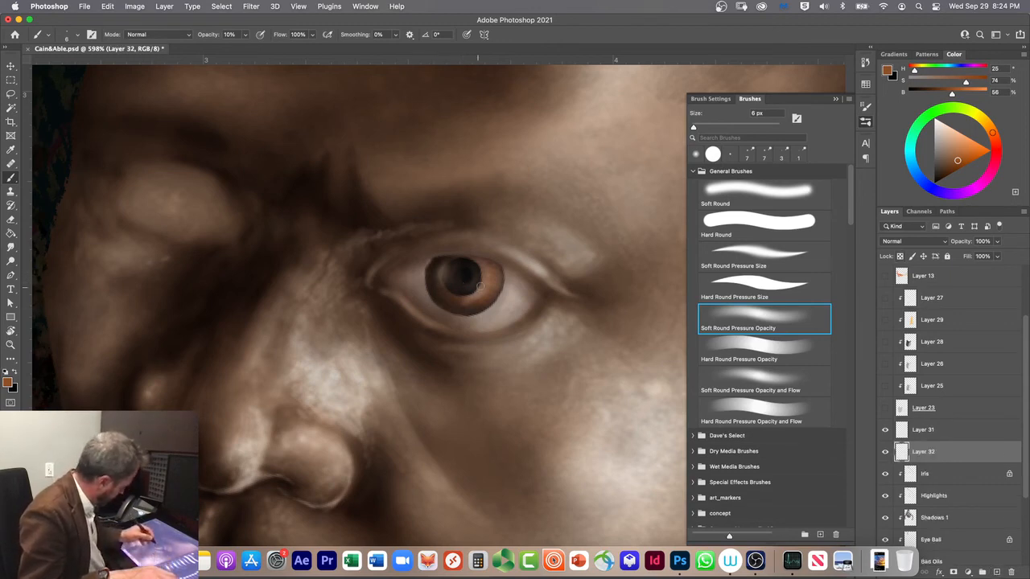
click(729, 282)
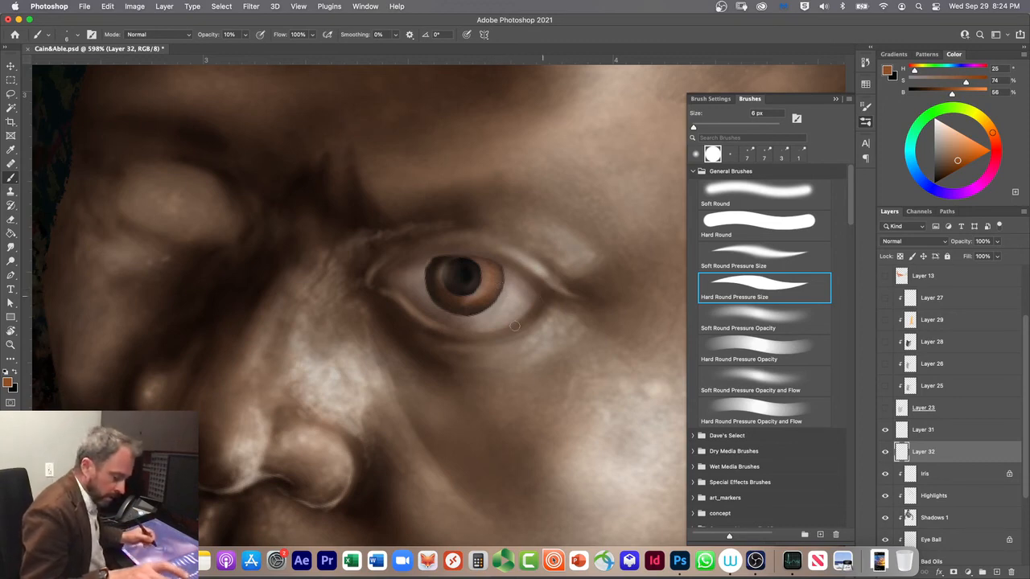
key(d)
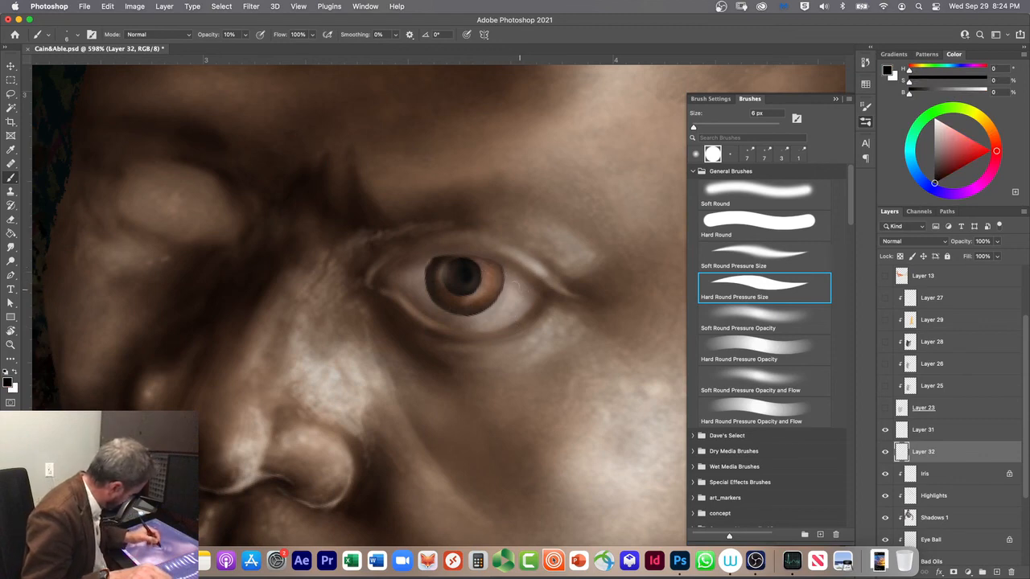
mouse_move(495, 279)
mouse_down()
mouse_move(498, 292)
mouse_move(491, 281)
mouse_up()
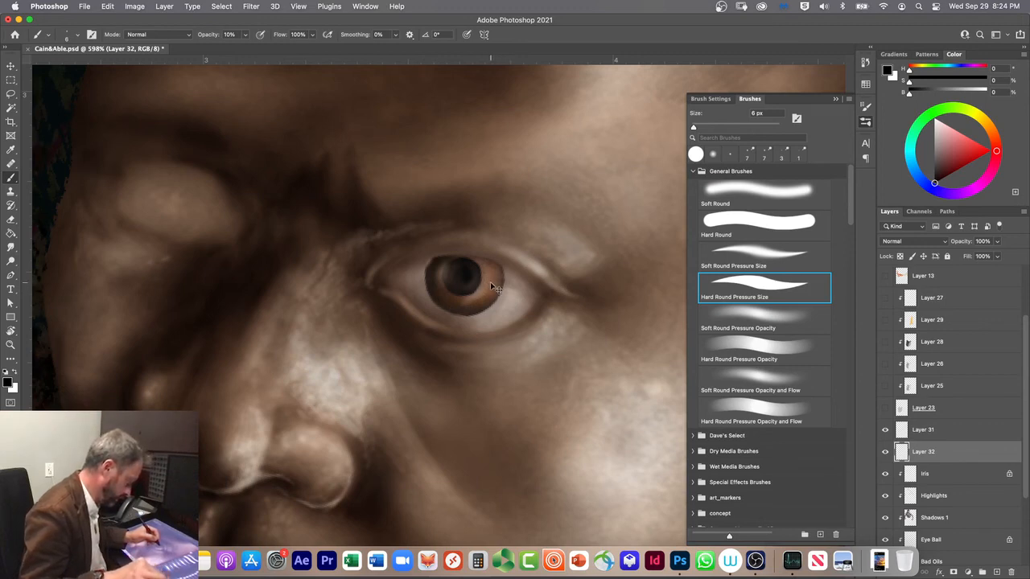
click(886, 432)
drag(925, 454, 924, 427)
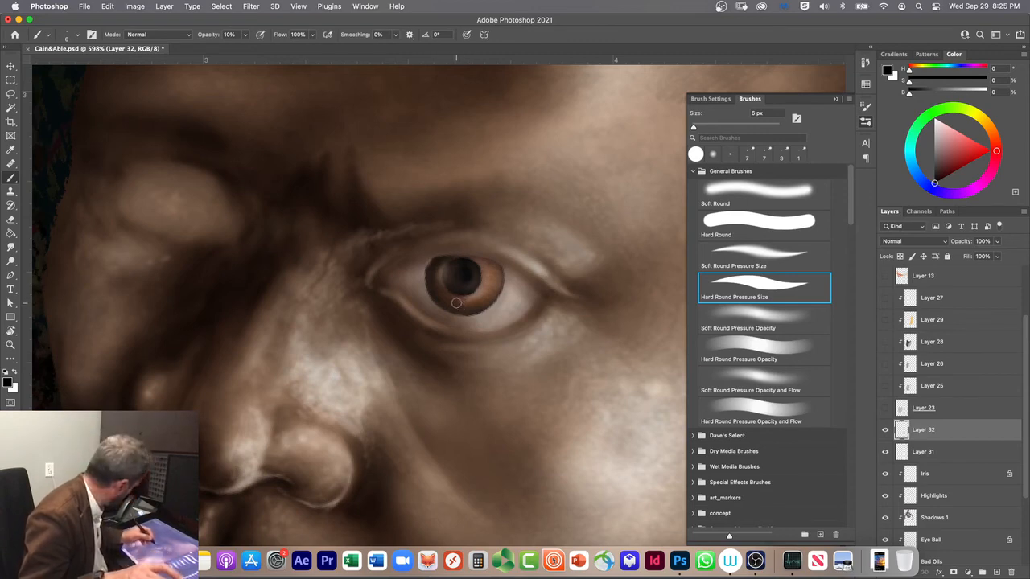
Step: Paint a white reflection from the outer edge of the iris toward the pupil with the 6 px brush at 80% opacity
key(0)
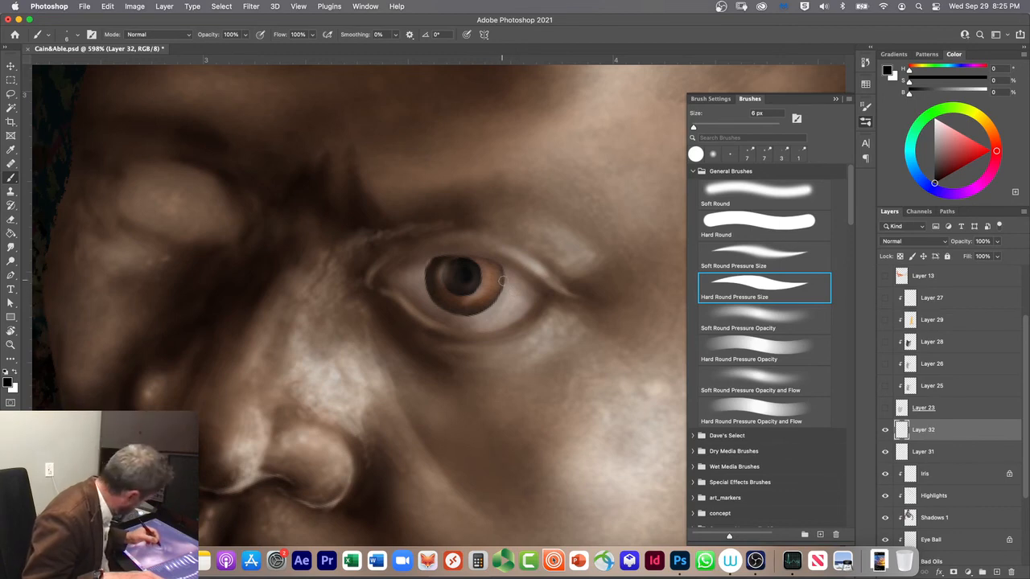
key(8)
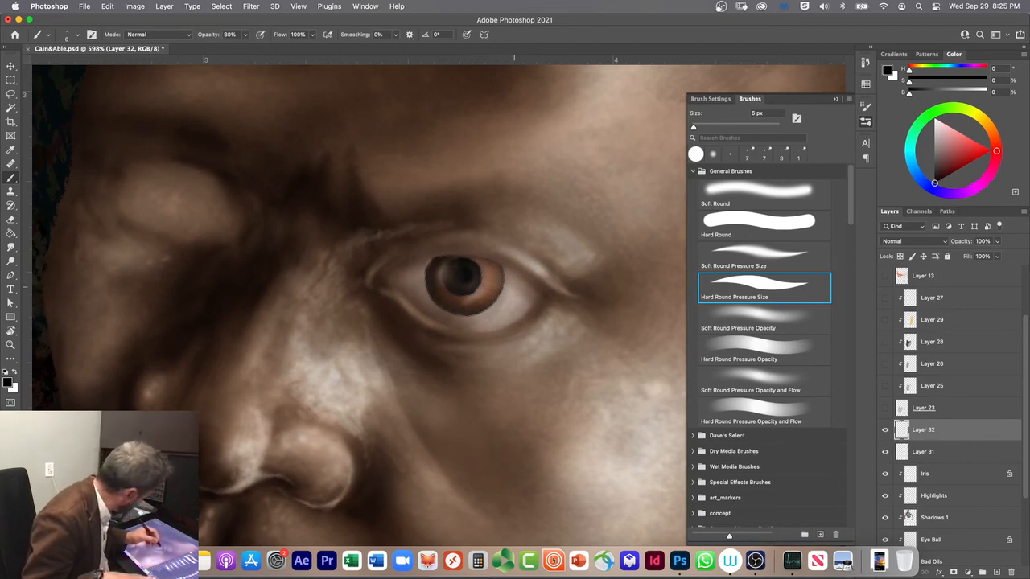
mouse_move(512, 282)
mouse_down()
mouse_move(494, 277)
mouse_move(503, 290)
mouse_up()
key(super+z)
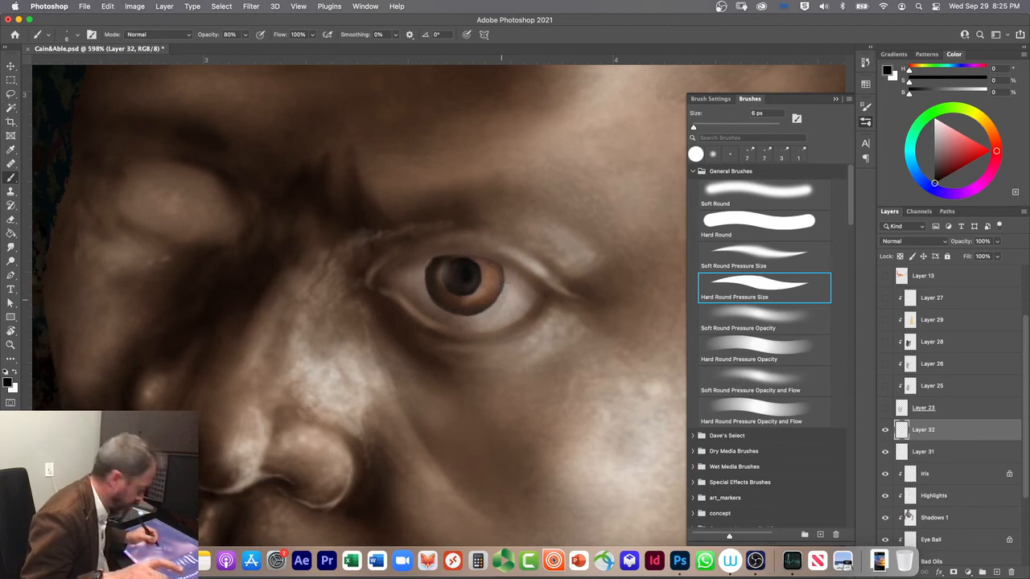
key(x)
drag(510, 282, 488, 274)
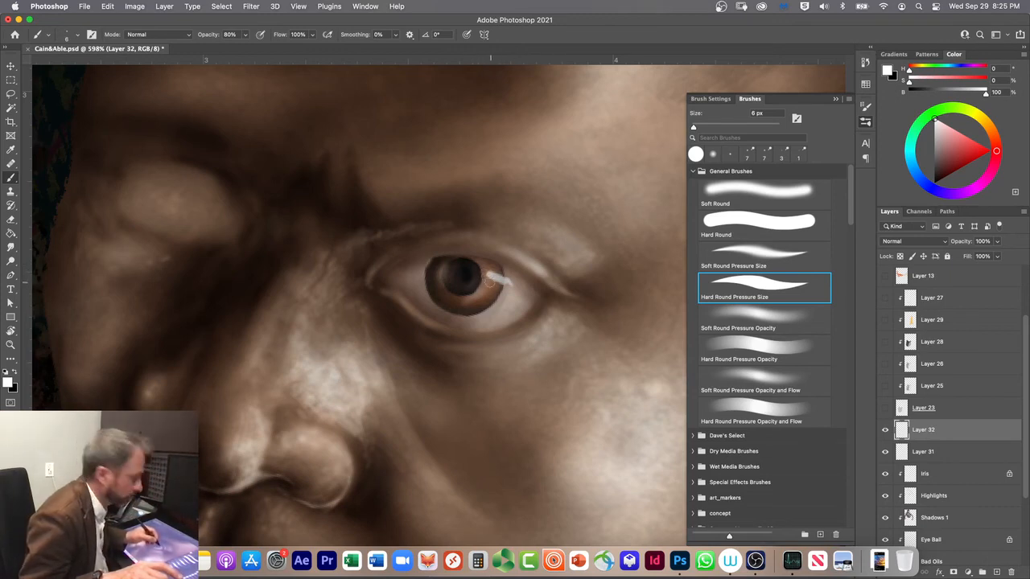
drag(491, 277, 485, 276)
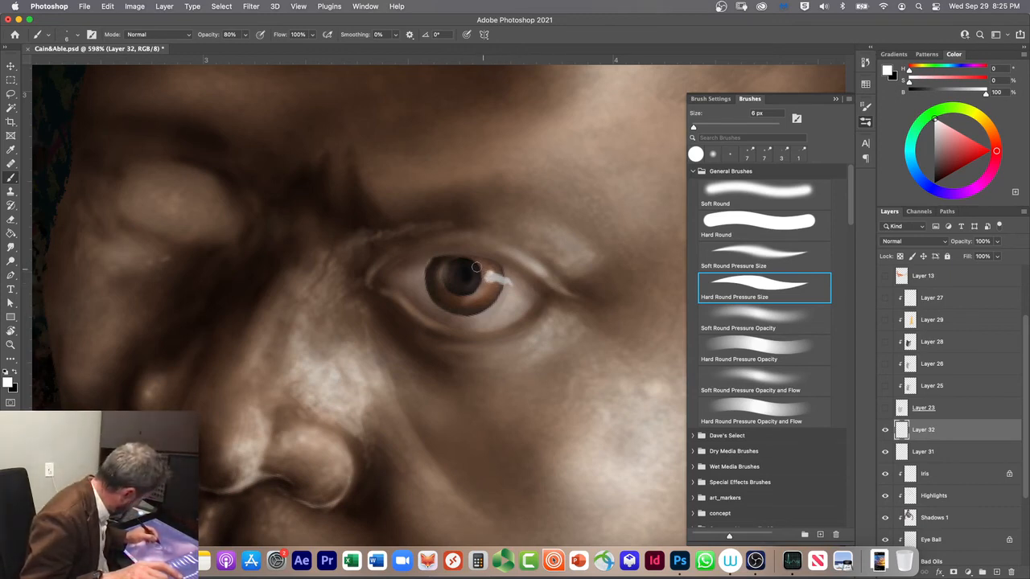
drag(480, 266, 481, 272)
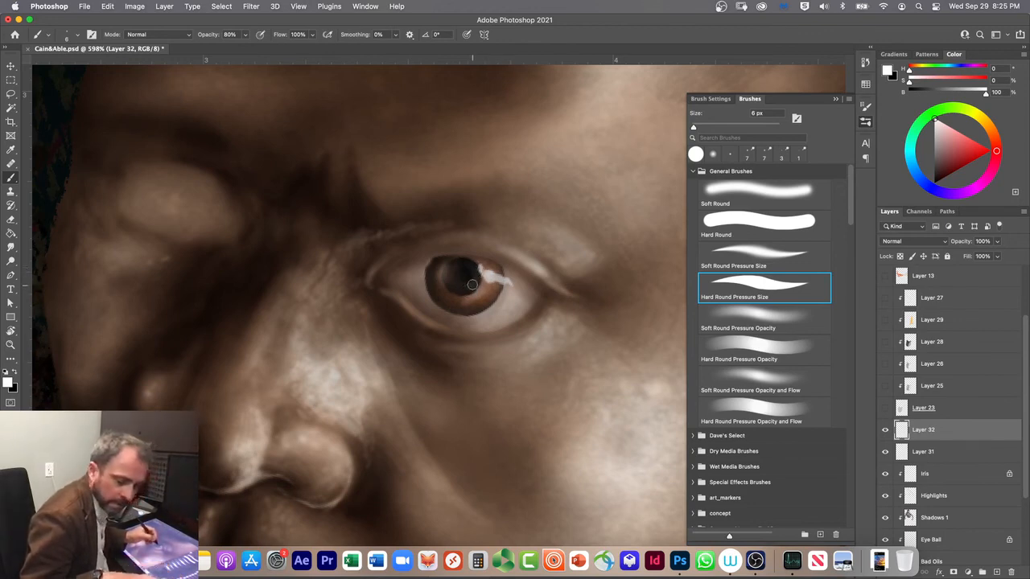
Step: Strengthen the white reflection at 100% brush opacity and add a small white dot on the pupil's upper edge
key(0)
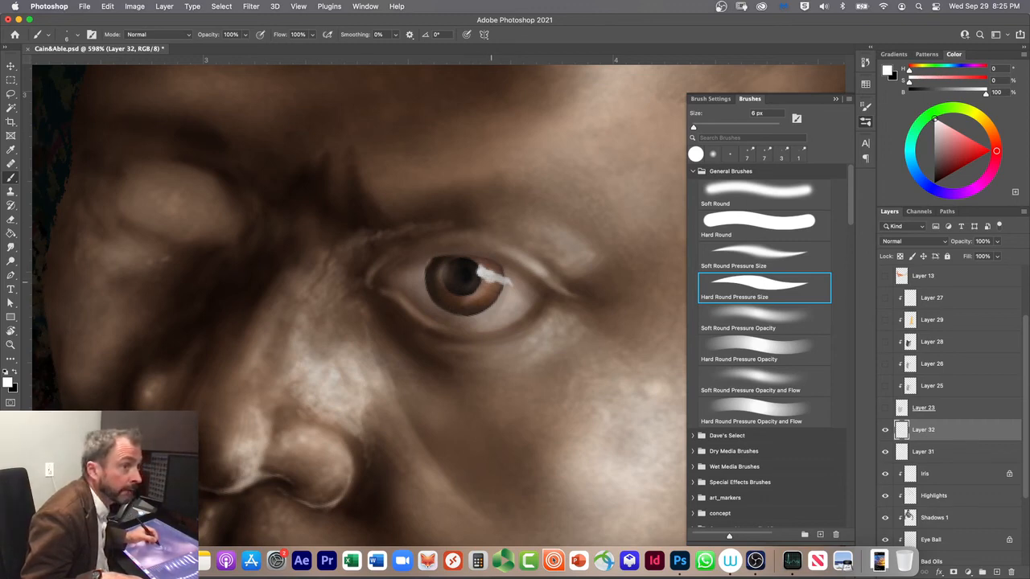
click(454, 267)
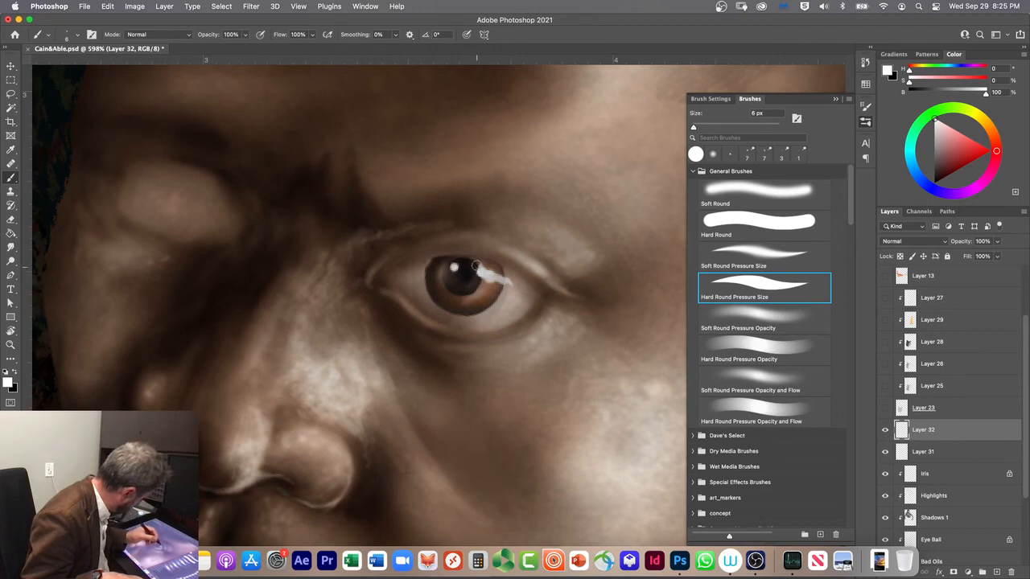
Step: Paint yellow (H 49, S 84, B 100) into the iris's white reflection and soften it with paler yellow (S 45) at 20% opacity
click(981, 119)
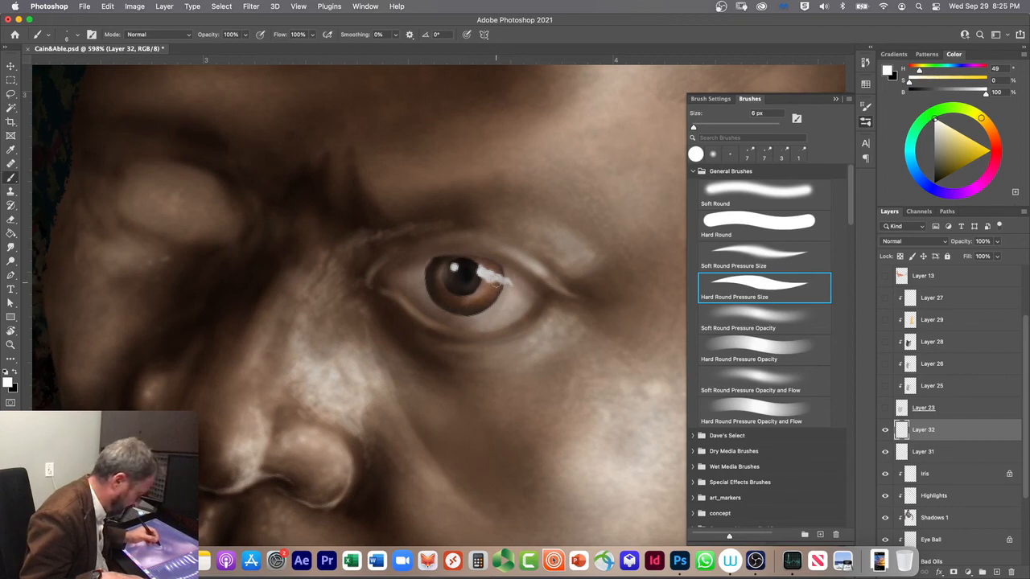
click(981, 145)
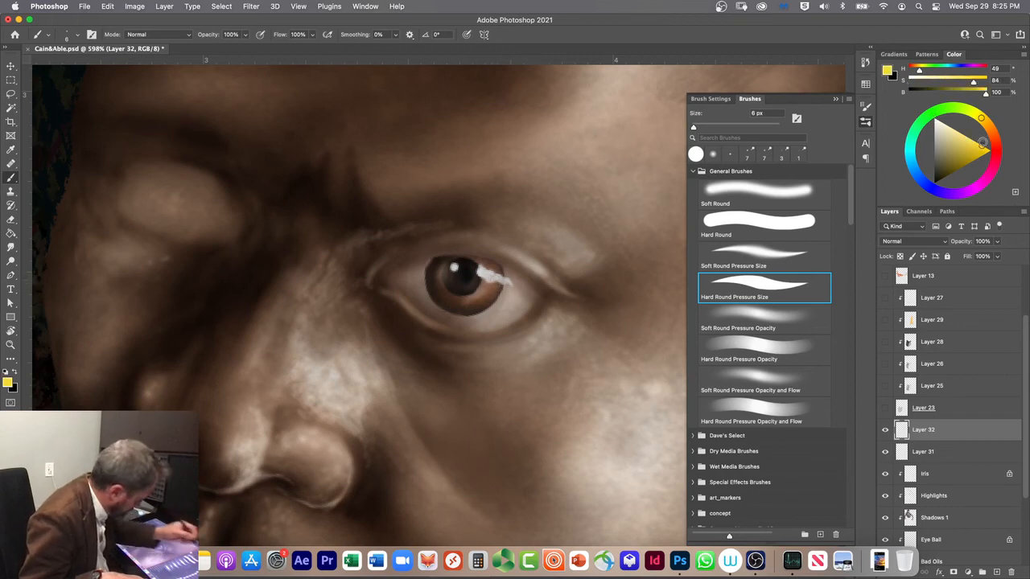
drag(500, 277, 493, 278)
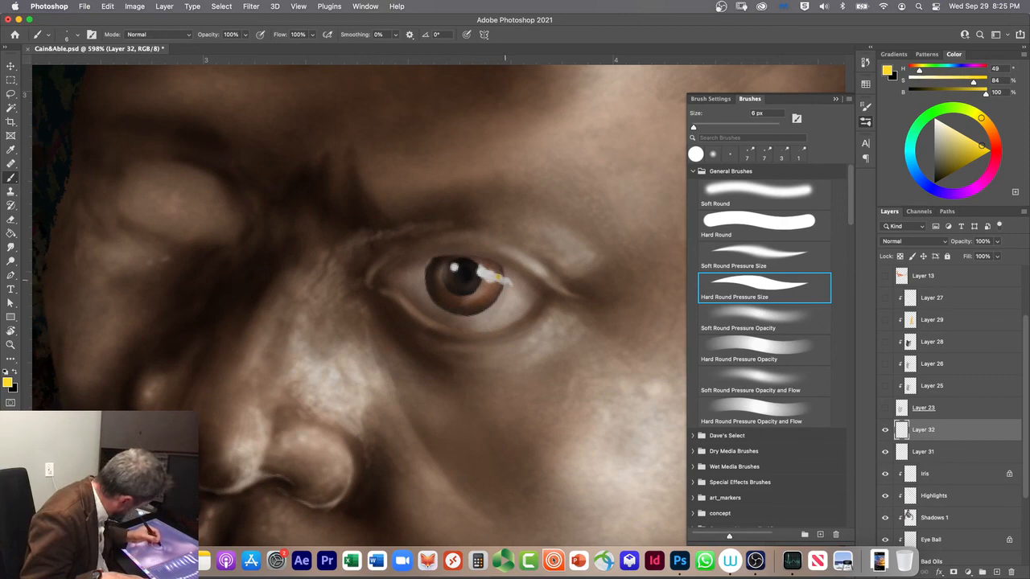
click(958, 132)
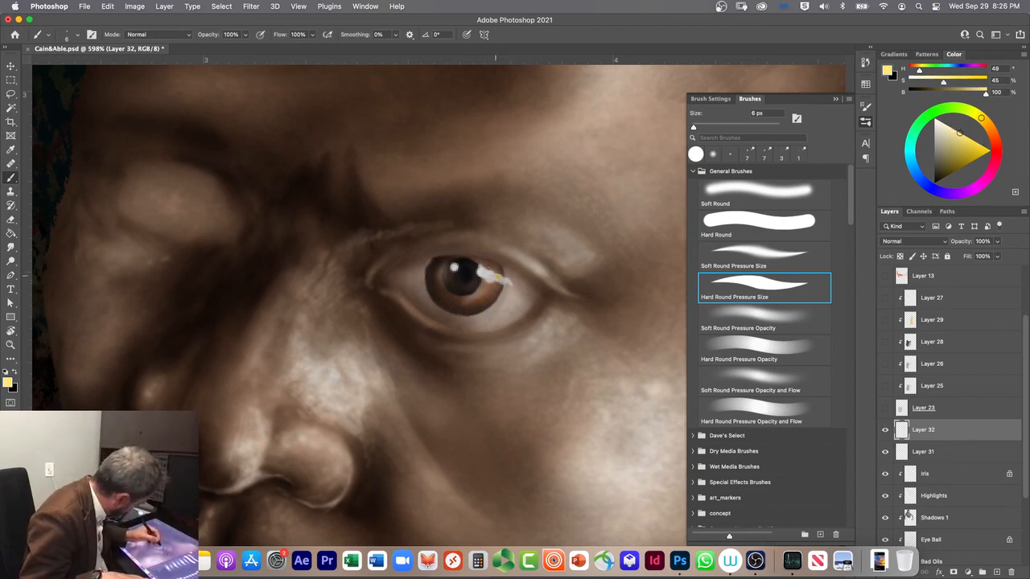
key(2)
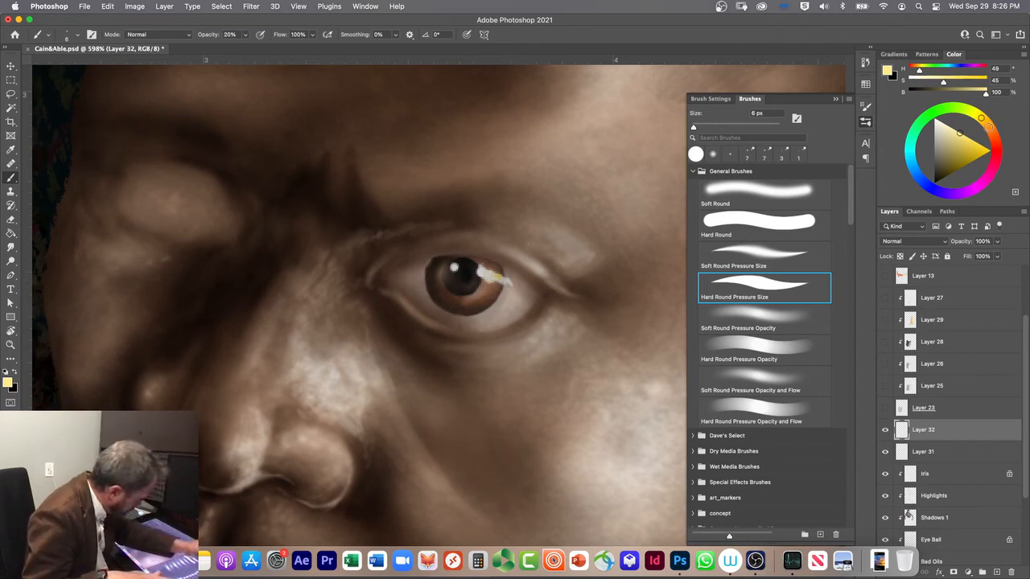
Step: Blend the iris reflection at 20% opacity using orange (H 35, S 89, B 94), dark browns and a warm grey (S 14, B 74)
click(989, 127)
click(983, 148)
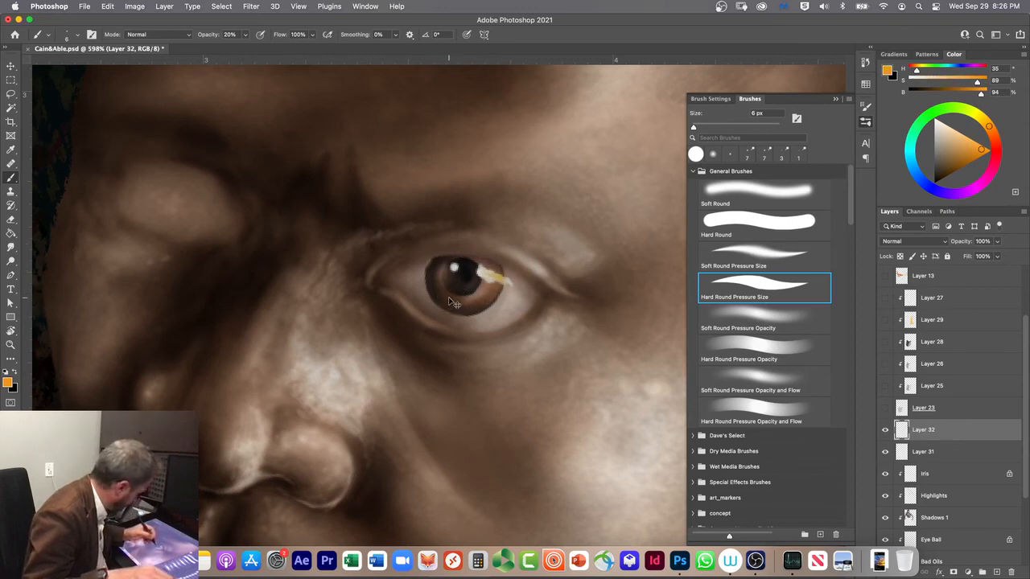
drag(959, 163, 950, 171)
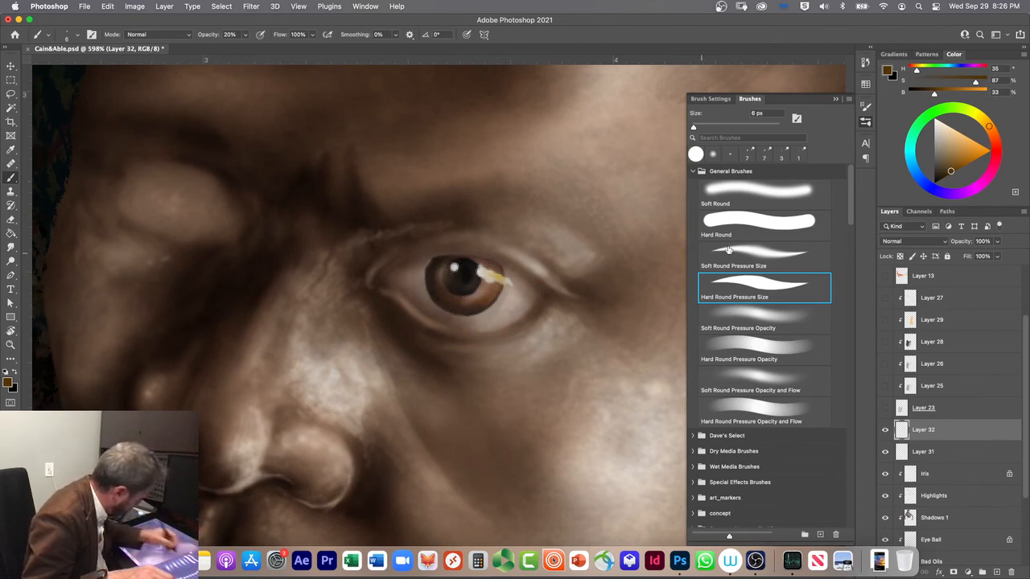
drag(941, 167, 941, 177)
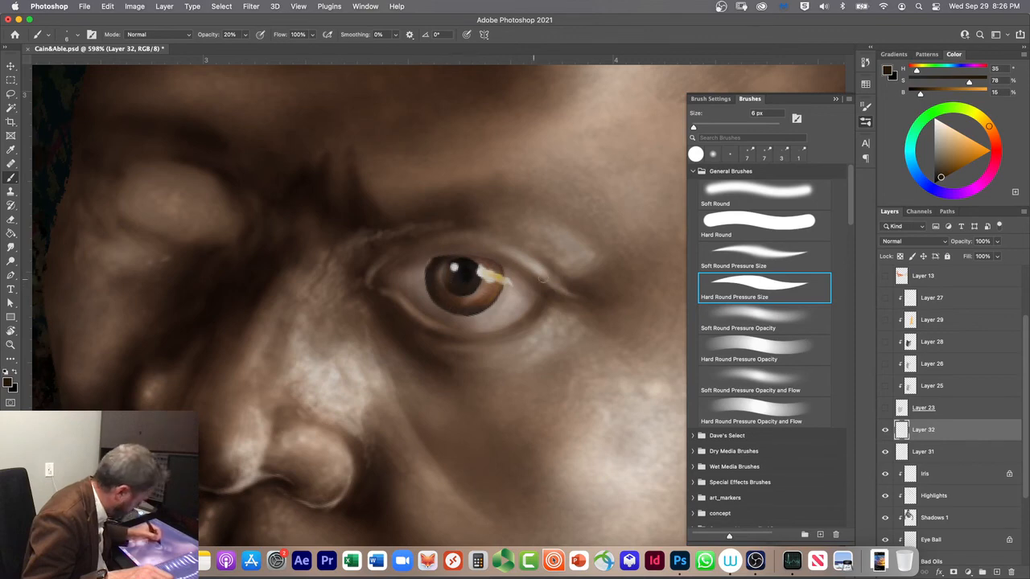
click(939, 138)
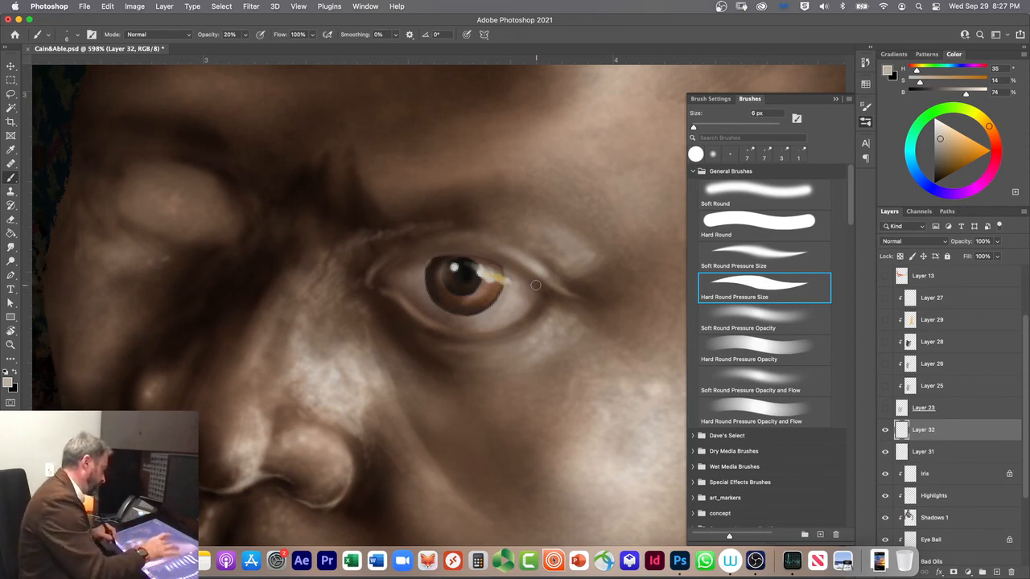
Step: Merge Layer 32 into Layer 31, clip Layer 31 with the eye layers, and merge it down into the Iris layer
key(r)
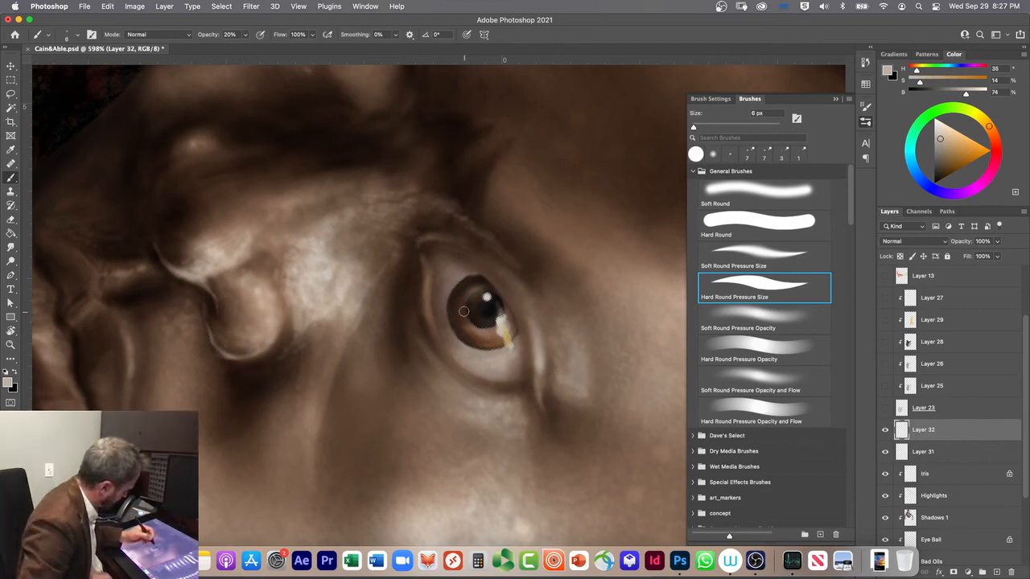
key(Delete)
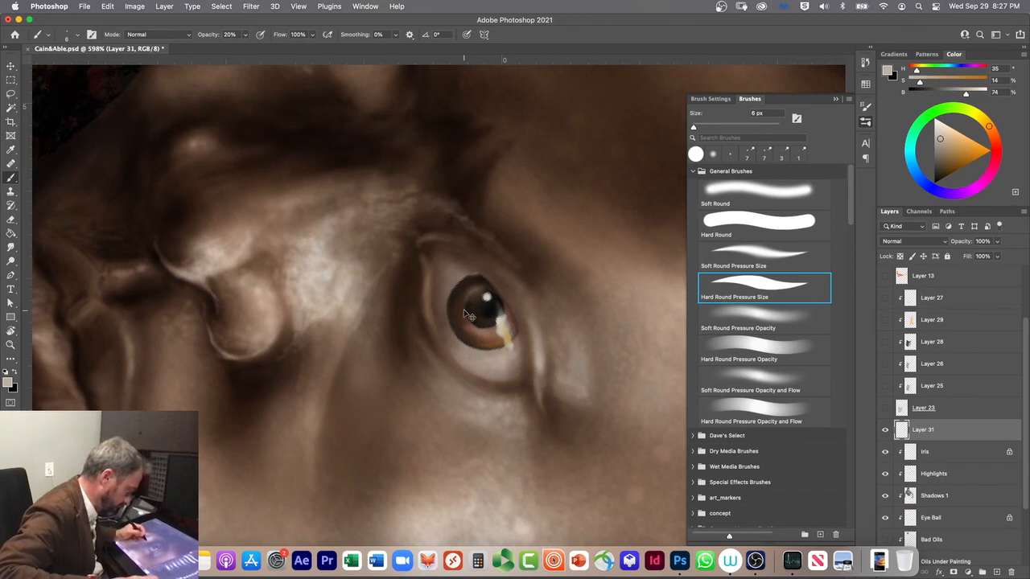
drag(935, 434, 940, 464)
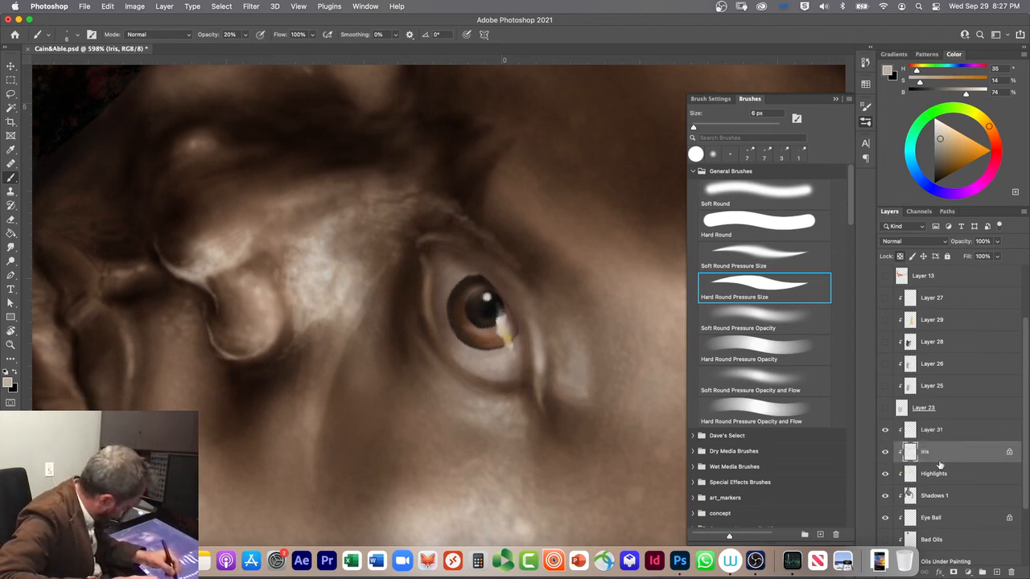
click(932, 434)
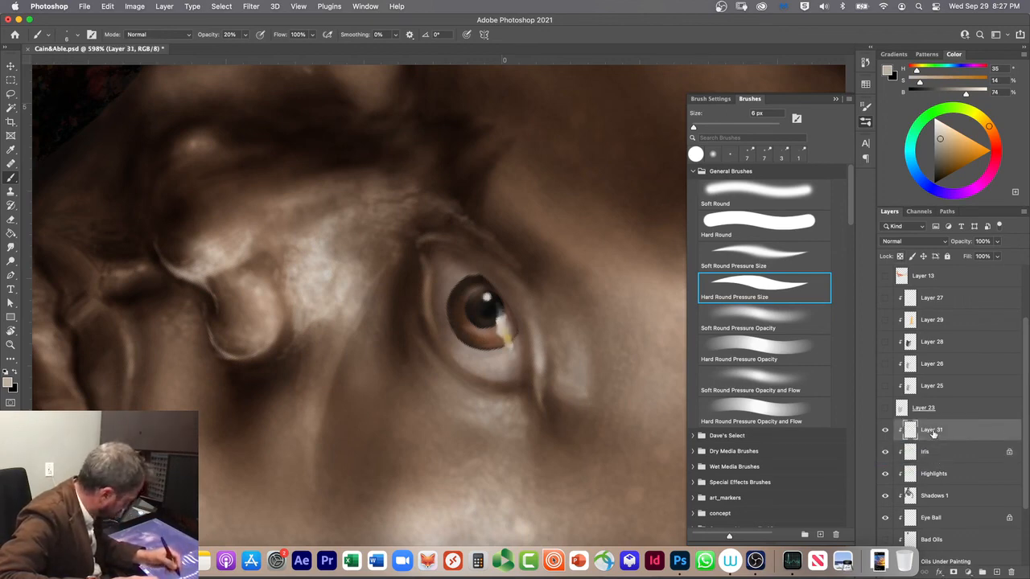
key(super+e)
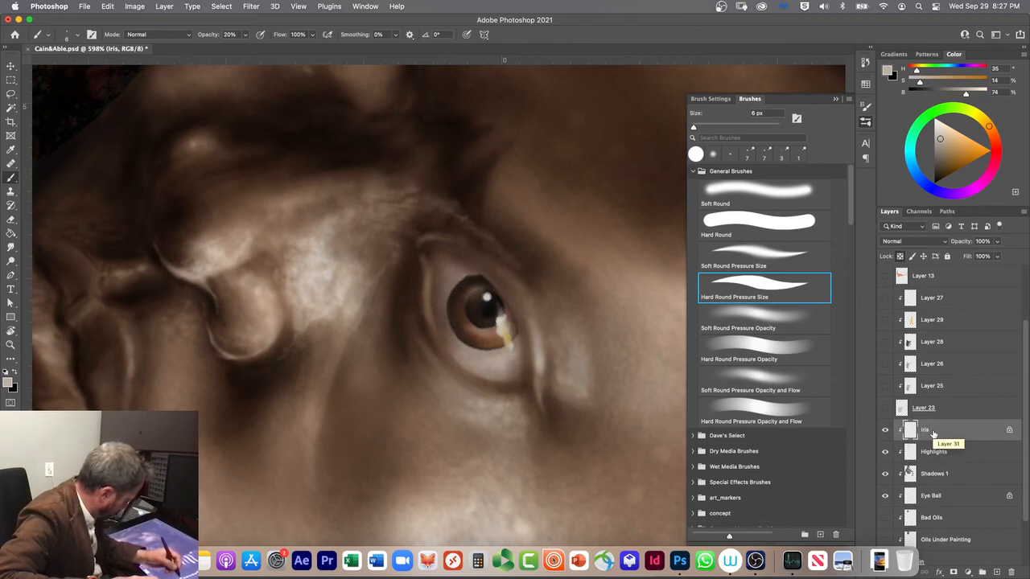
click(885, 453)
click(885, 452)
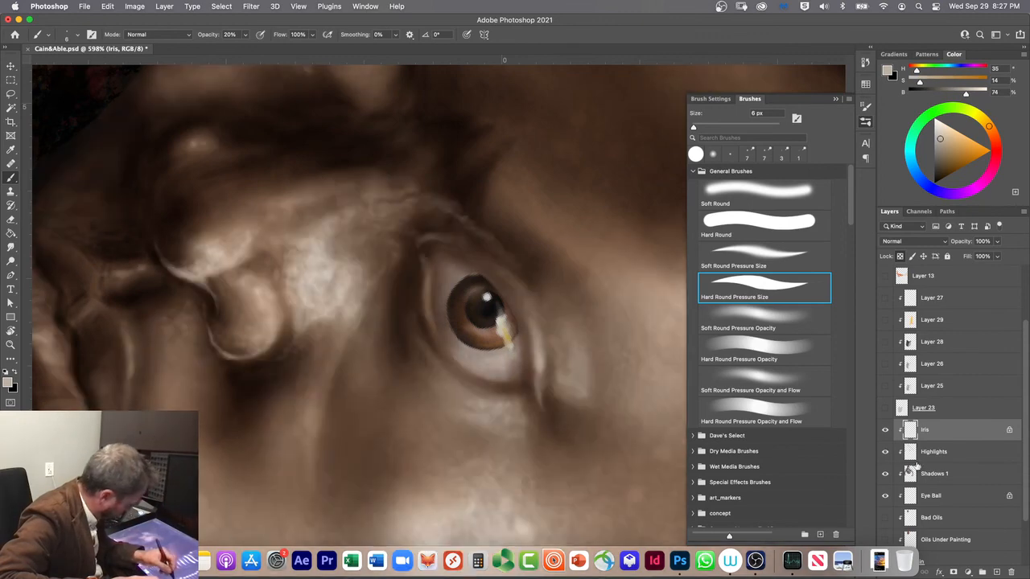
Step: Add a new layer above Iris and sample a very dark brown (H 21, S 58, B 14) from the shadow near the brow
click(996, 572)
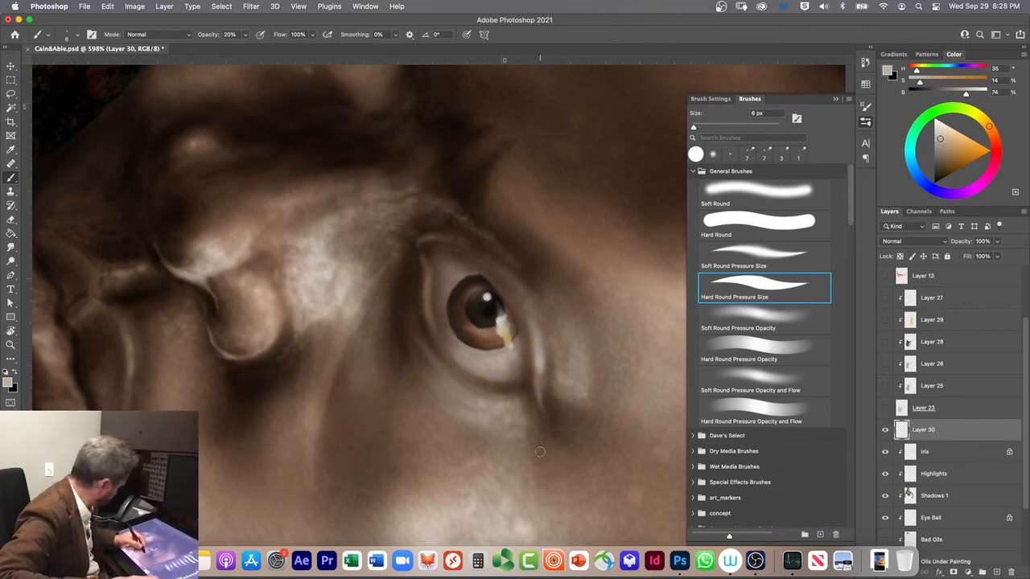
click(866, 83)
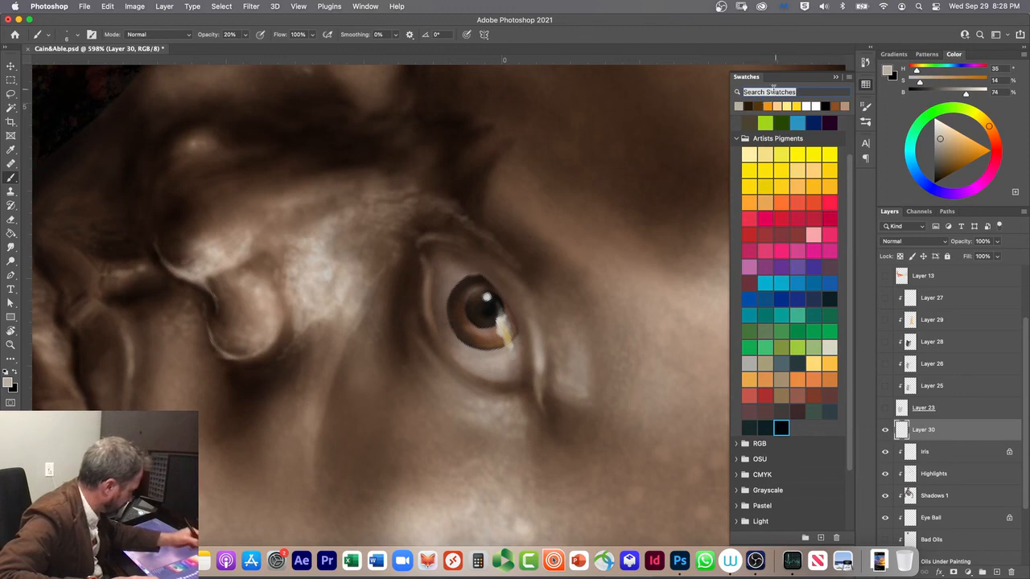
click(758, 104)
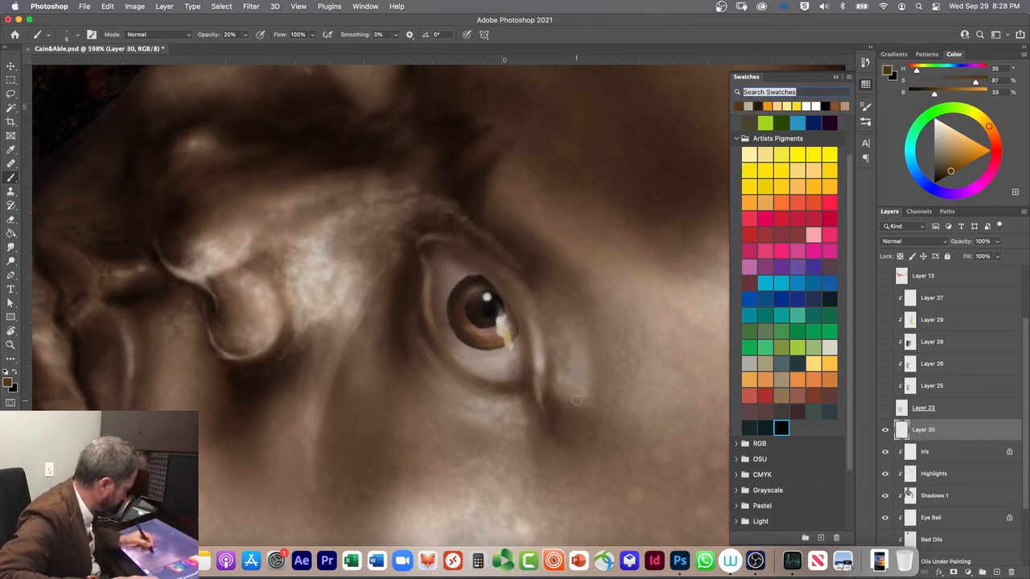
click(829, 395)
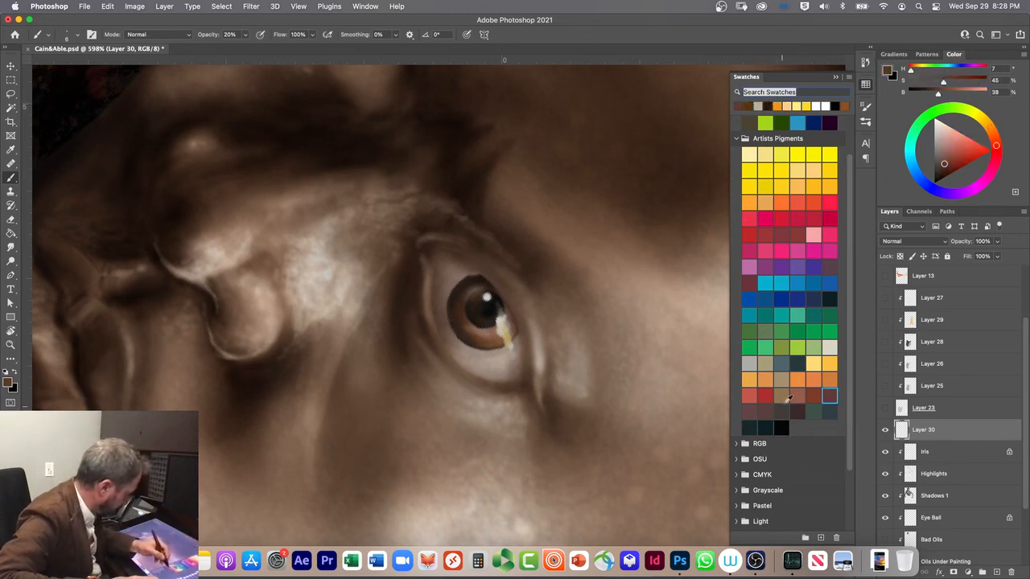
click(798, 408)
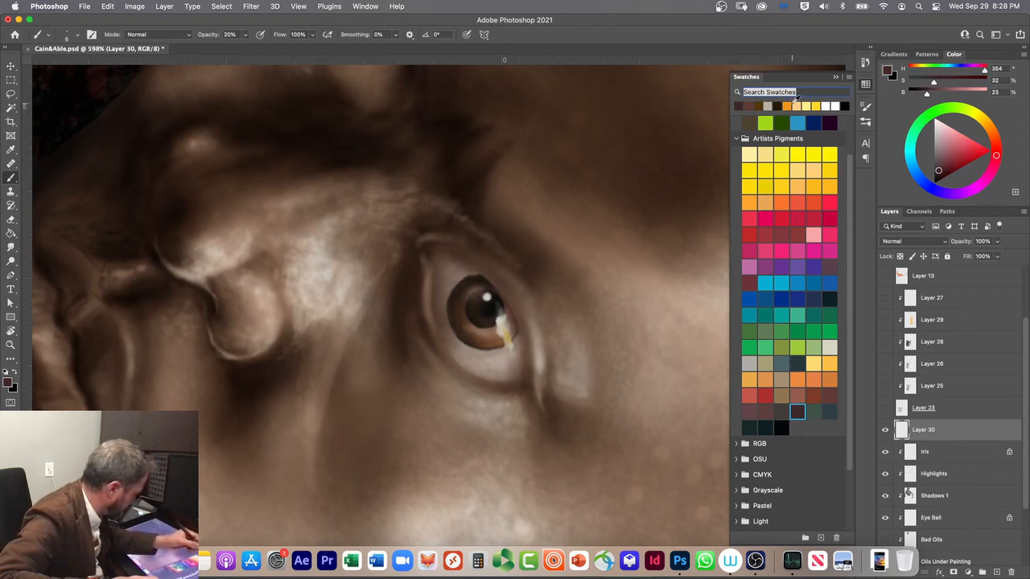
alt+click(476, 187)
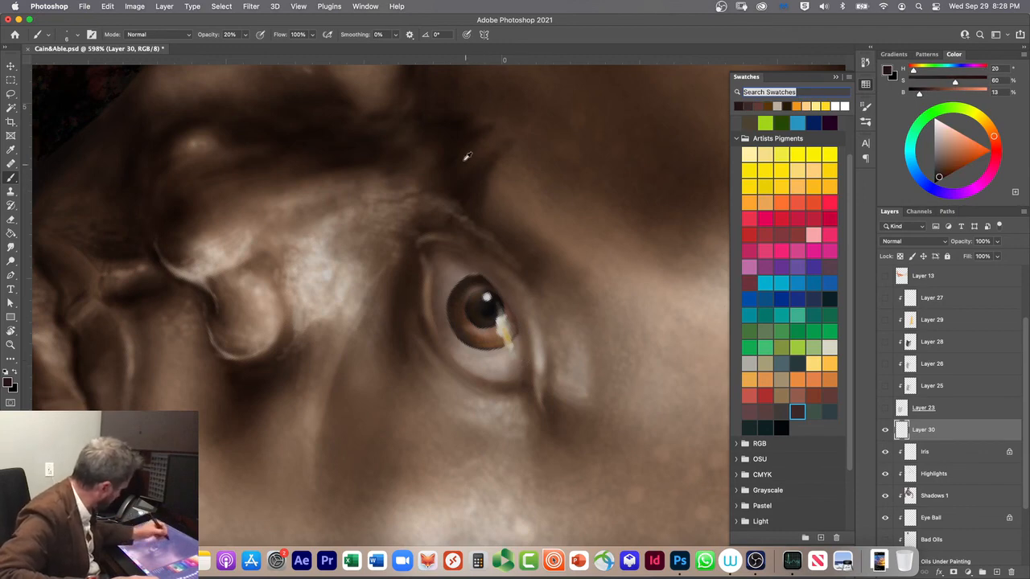
alt+click(456, 138)
alt+click(478, 183)
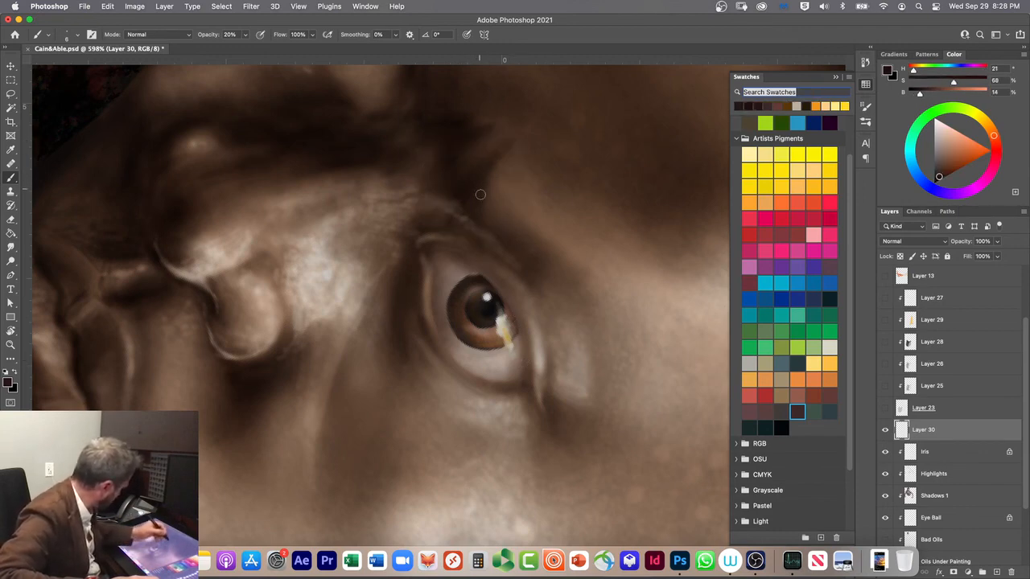
Step: Paint dark accents at the eye's outer corner with the 6 px Hard Round Pressure Size brush at 20% opacity, undoing the last strokes
click(864, 123)
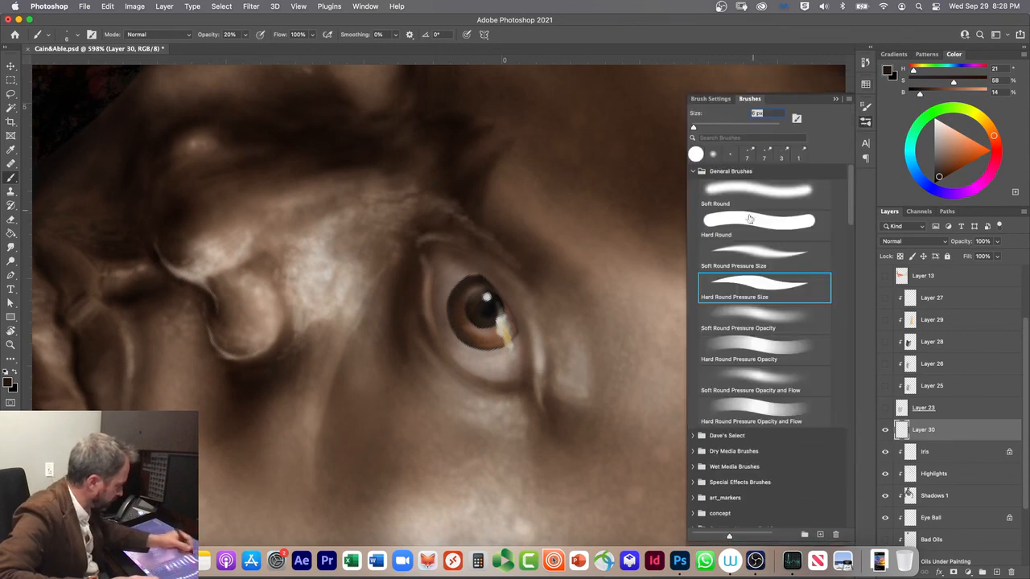
click(718, 282)
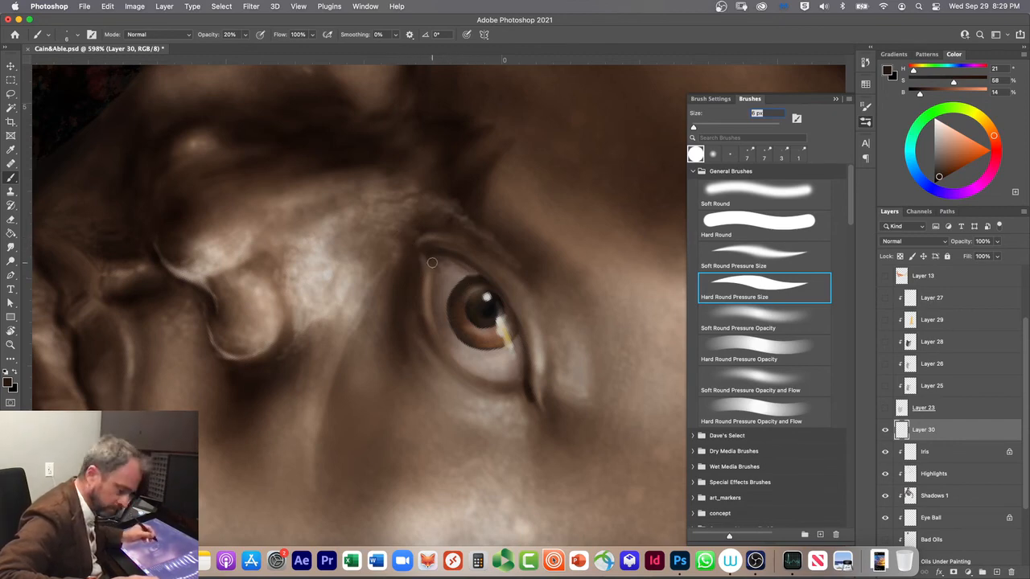
key(super+z)
key(super+z)
key(super+z)
key(super+z)
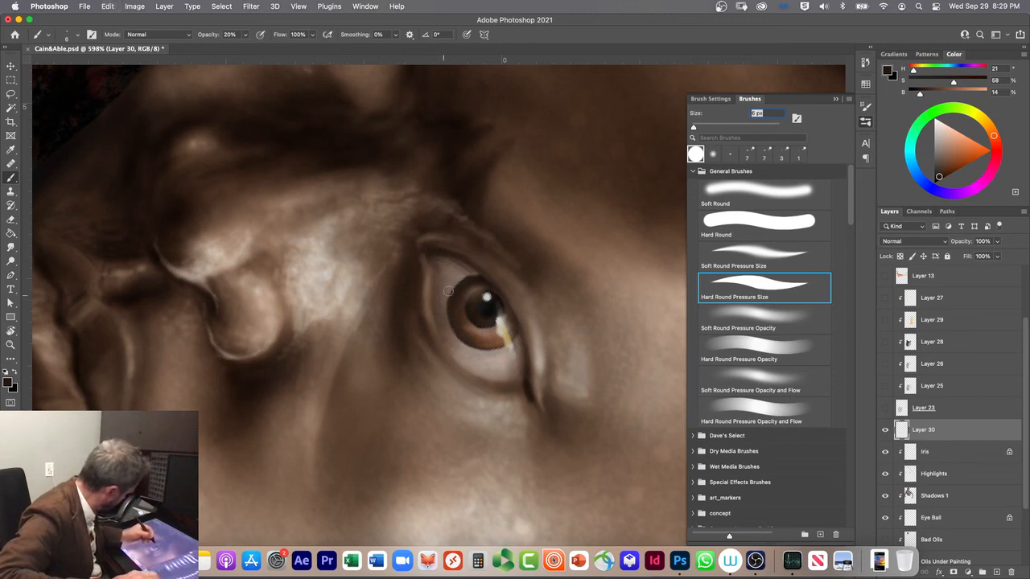
Step: Shade the eyeball beneath the upper lid with 9 px Soft Round and Hard Round Pressure Size brushes, and darken the lower lid line at 40% opacity
click(725, 200)
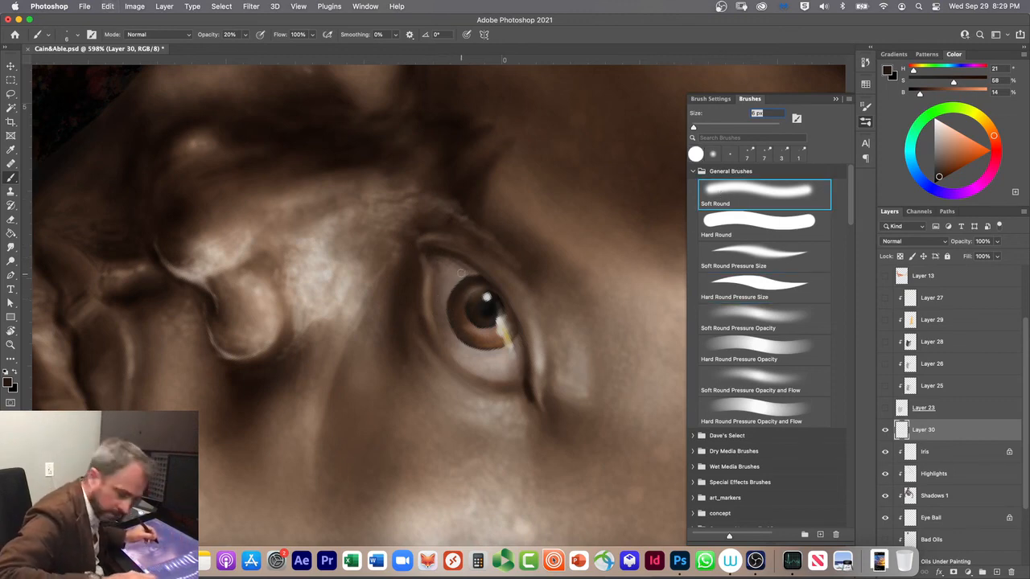
drag(467, 276, 427, 262)
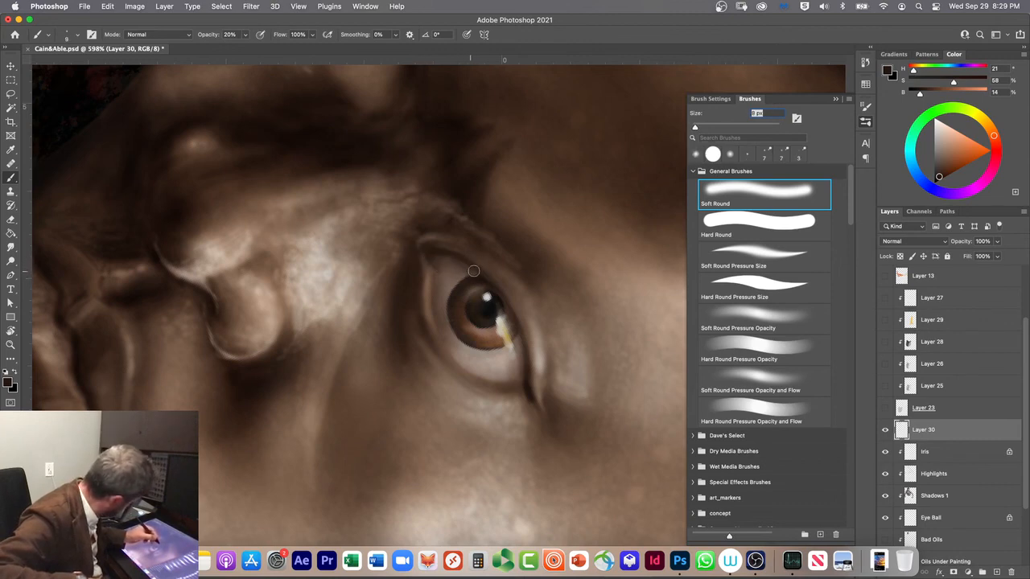
click(730, 281)
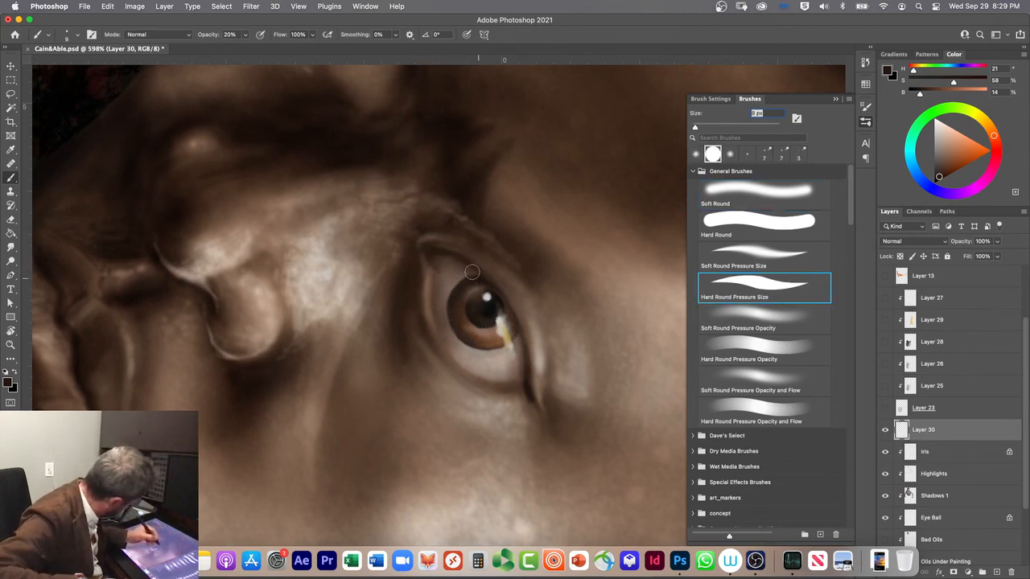
drag(475, 277, 465, 270)
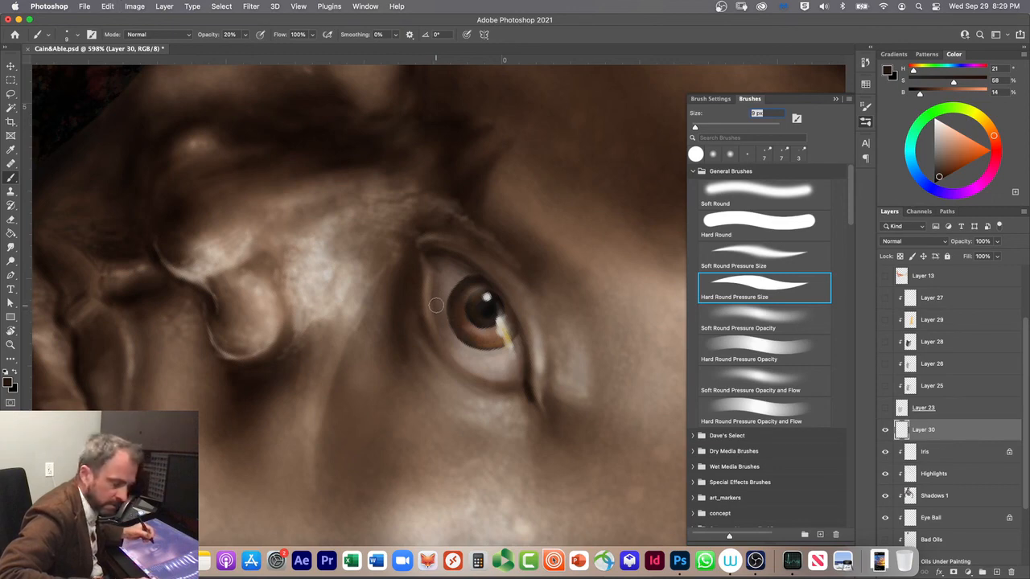
key(4)
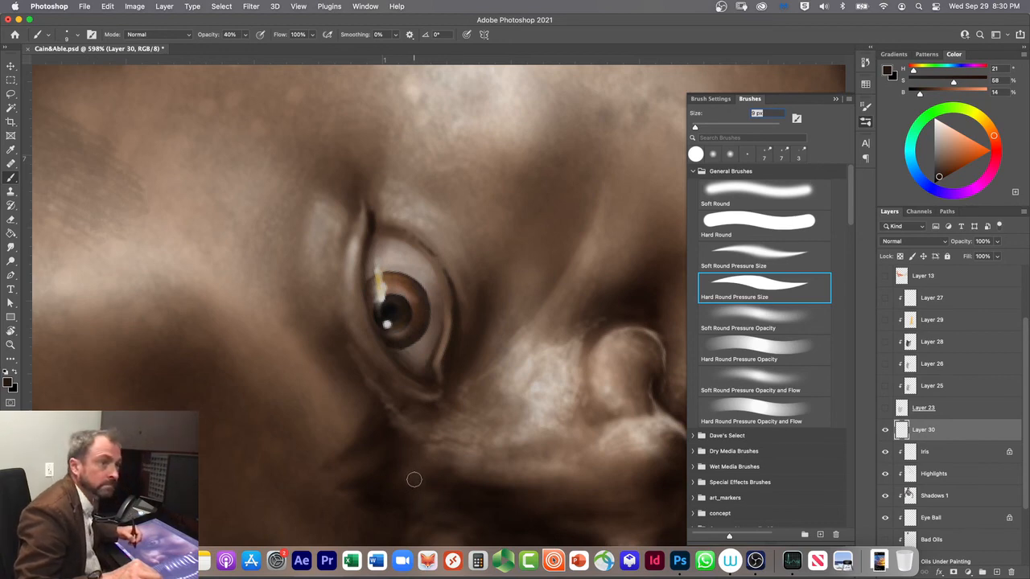
mouse_move(474, 253)
mouse_down()
mouse_move(470, 344)
mouse_move(453, 379)
mouse_up()
key(super+z)
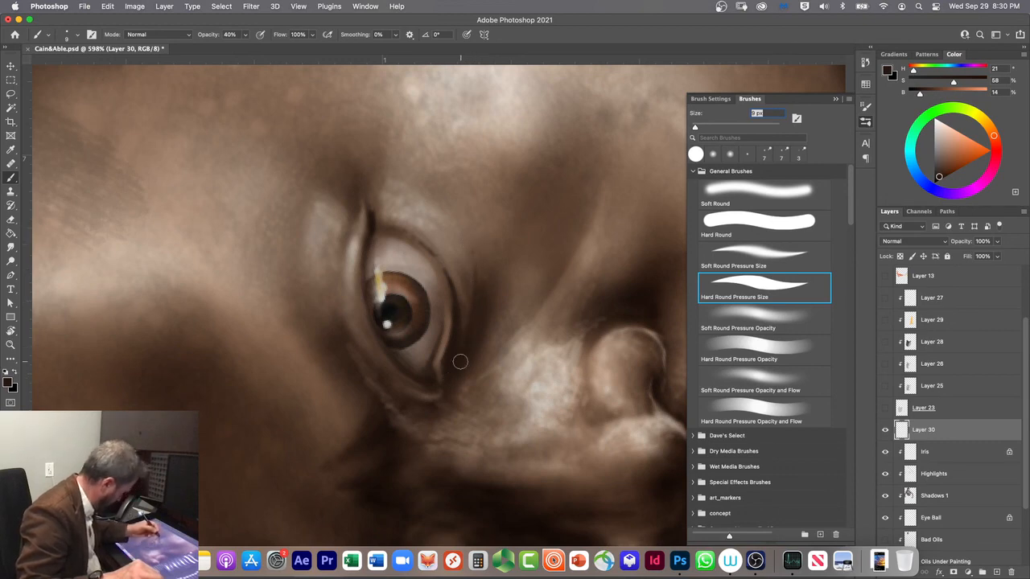
key(super+z)
key(super+z)
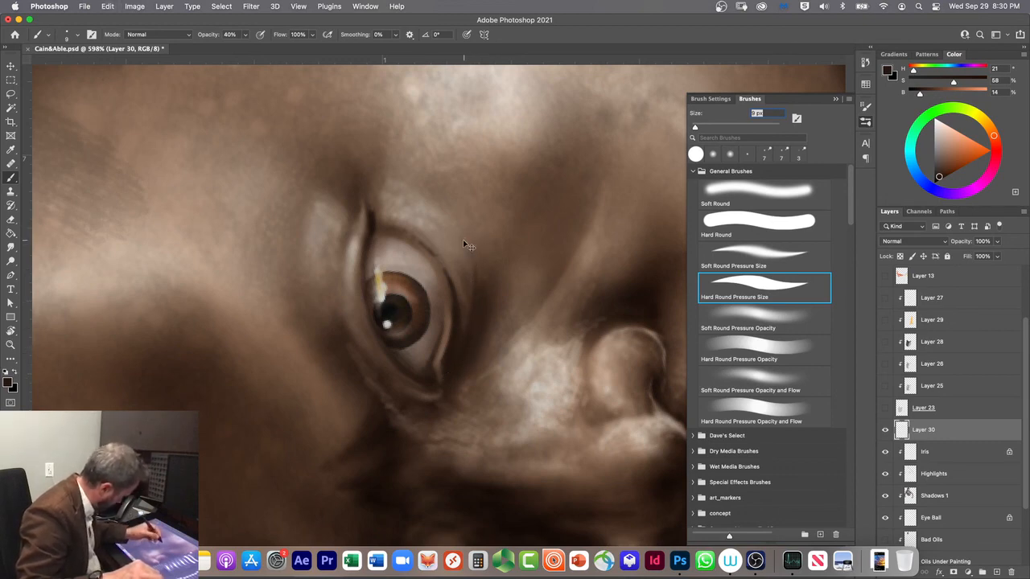
Step: Paint a curved dark crease beneath the lower eyelid and deepen the lid fold at the eye's outer corner
mouse_move(462, 228)
mouse_down()
mouse_move(479, 290)
mouse_move(459, 374)
mouse_up()
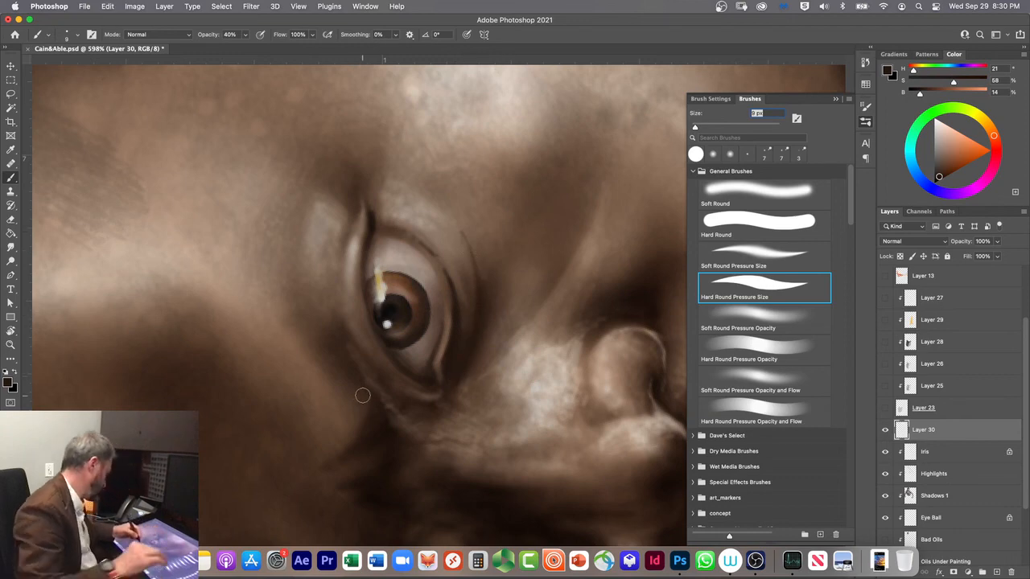
key(r)
drag(363, 395, 362, 218)
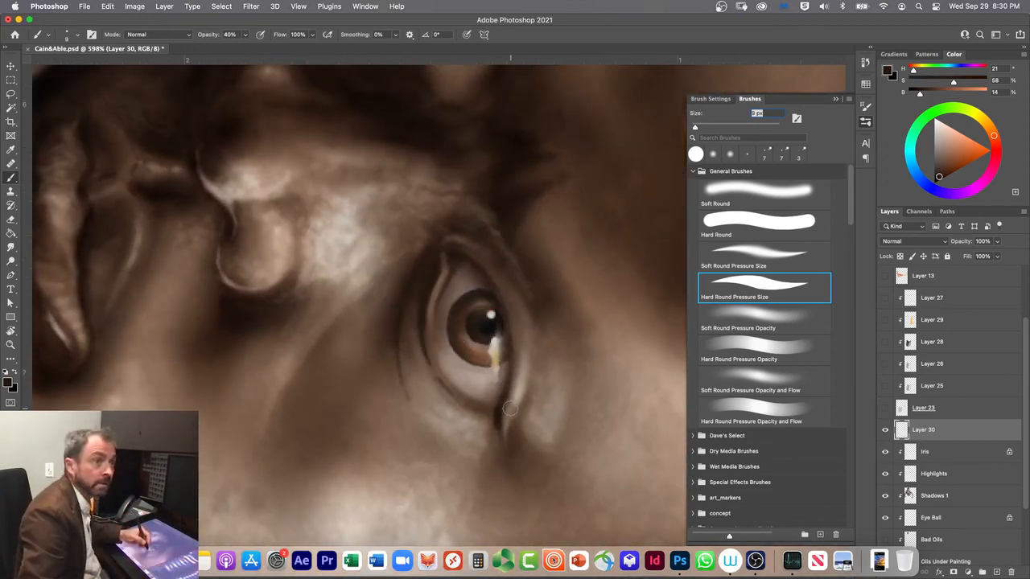
drag(512, 438, 524, 398)
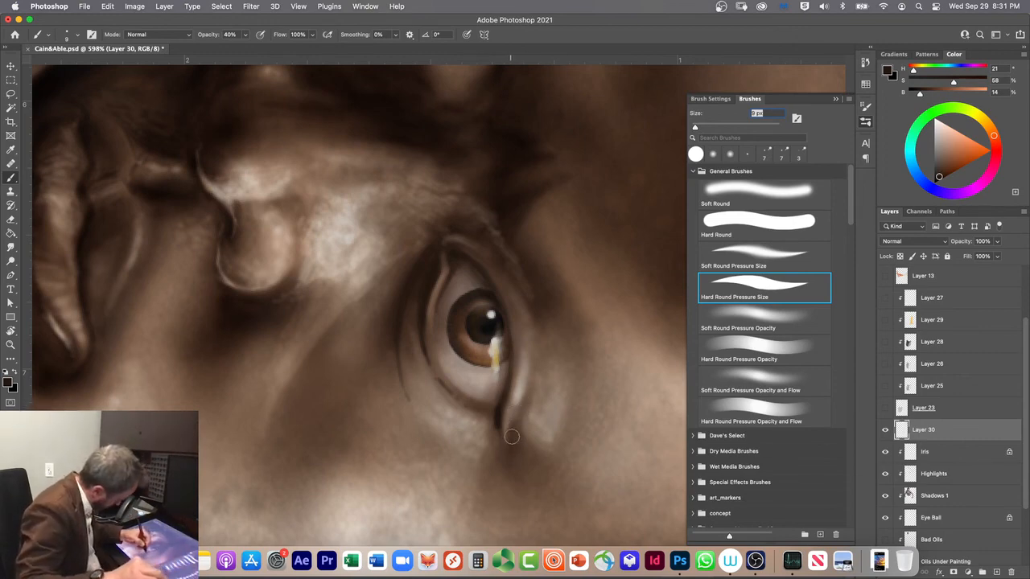
drag(520, 409, 528, 348)
key(super+z)
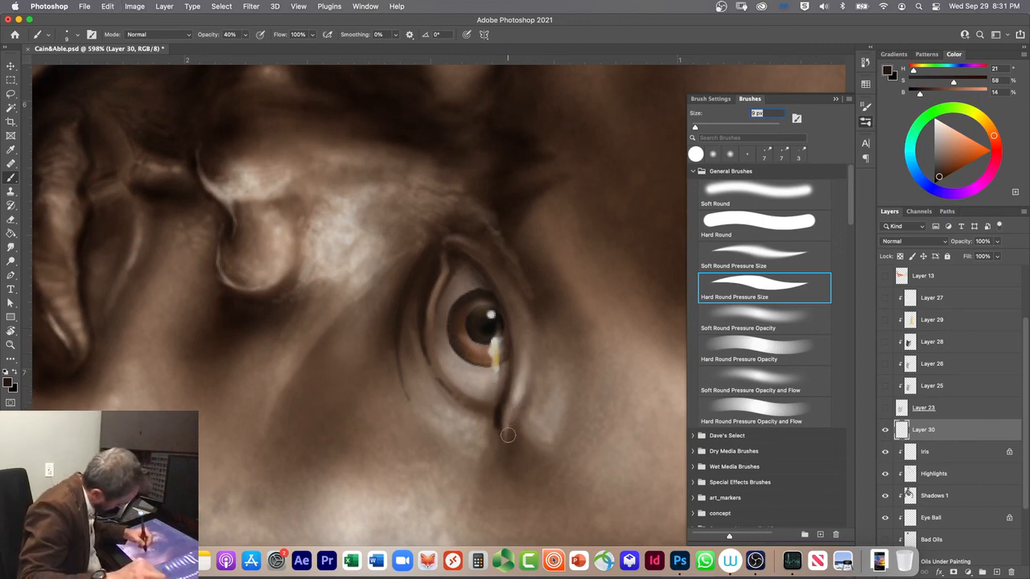
drag(513, 420, 529, 331)
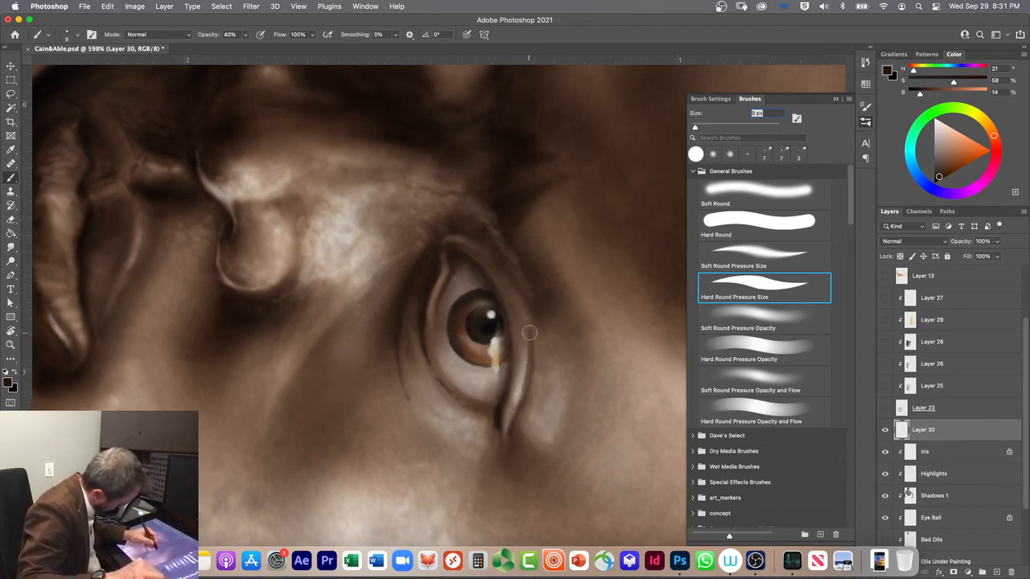
key(super+z)
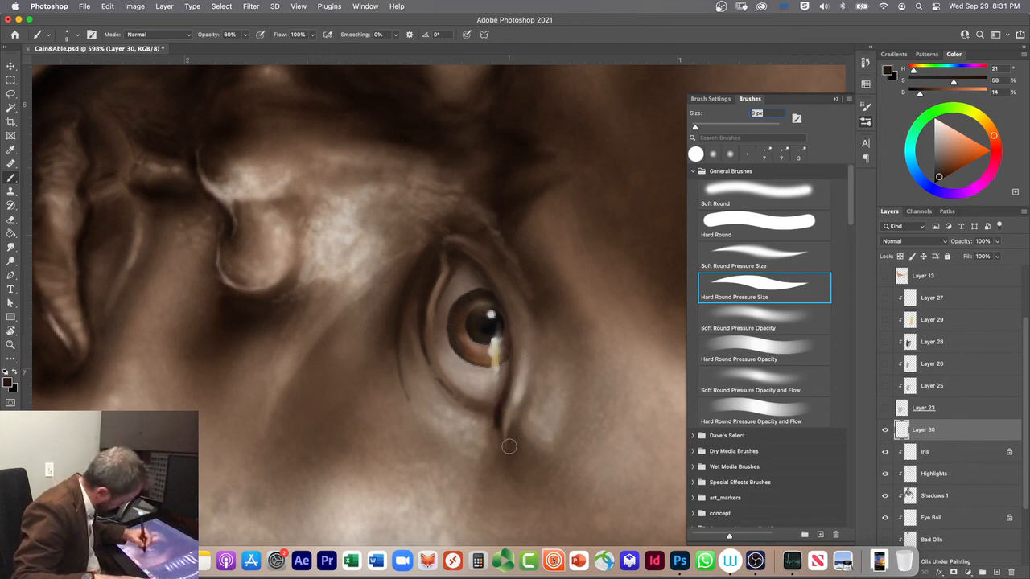
Step: Paint the dark upper-lid crease from the eye's outer corner inward, then add small dark marks beneath the lower lid and beside the inner corner
mouse_move(510, 445)
mouse_down()
mouse_move(532, 377)
mouse_move(530, 330)
mouse_move(511, 281)
mouse_move(459, 230)
mouse_up()
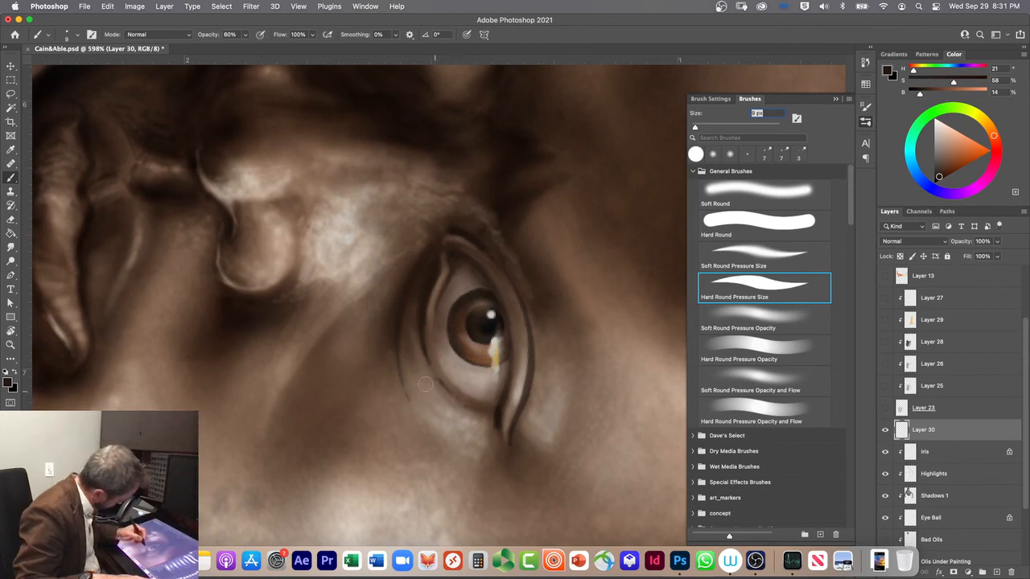
scroll(431, 387, down, 5)
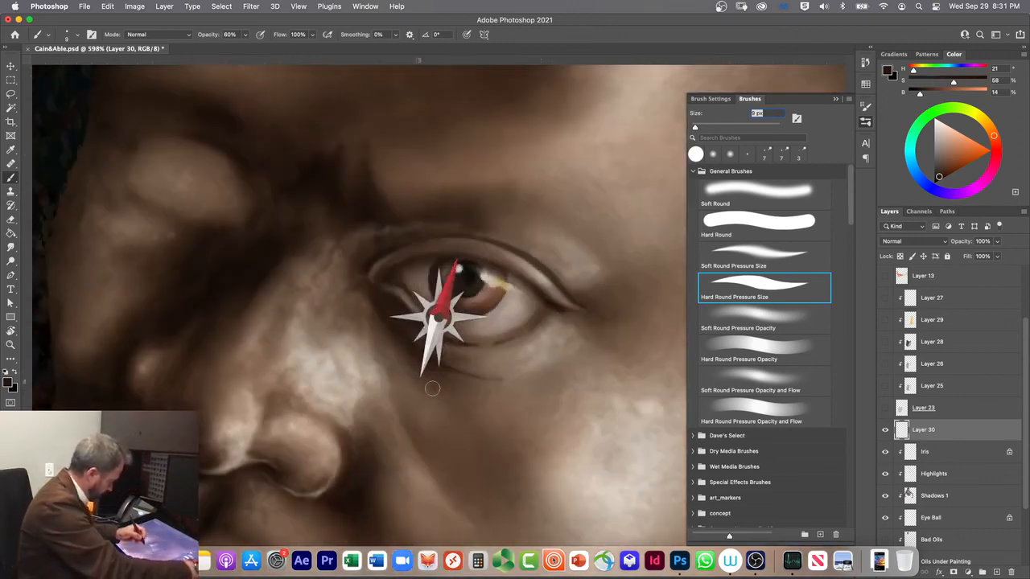
scroll(432, 389, down, 5)
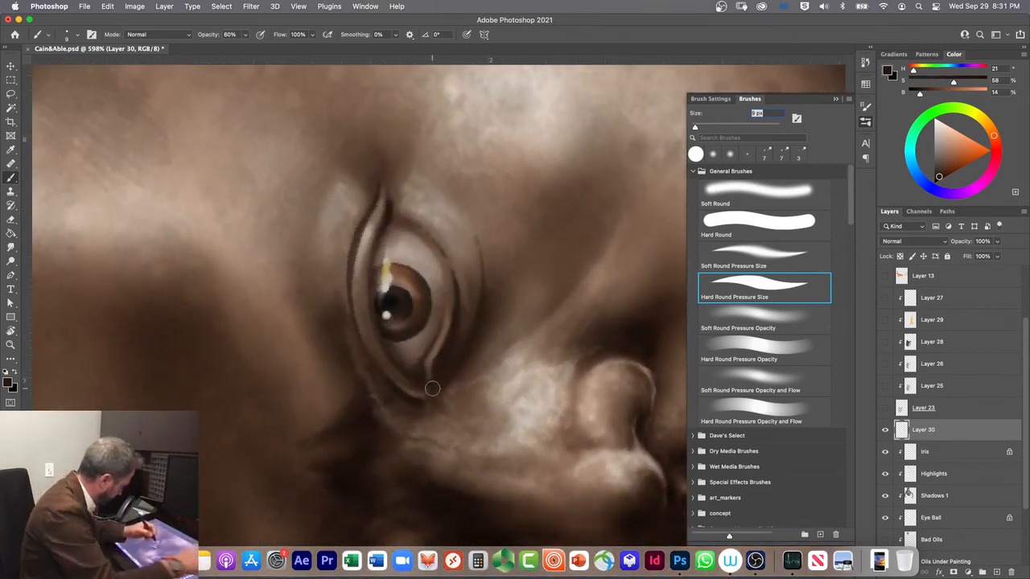
scroll(424, 285, up, 5)
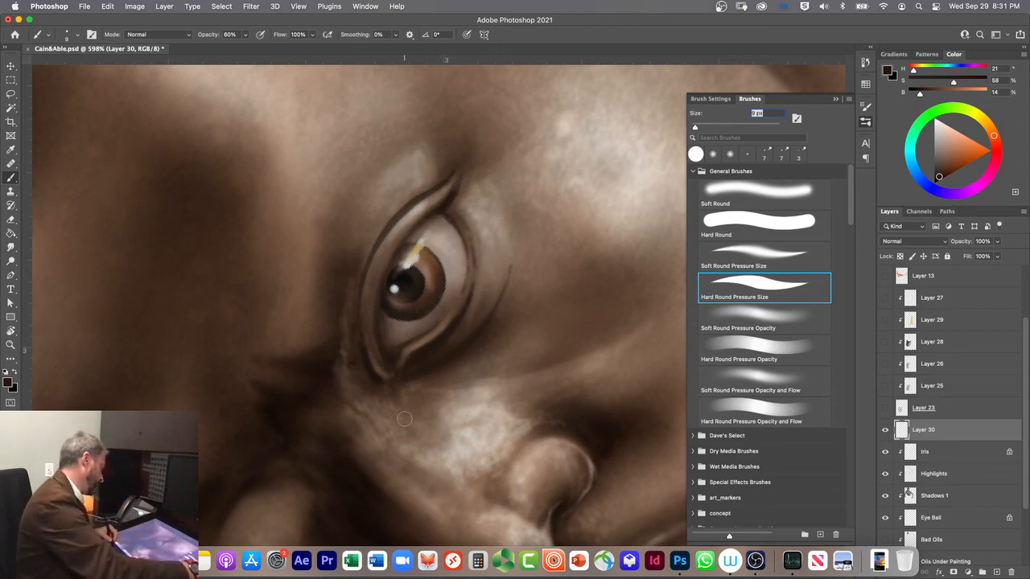
key(r)
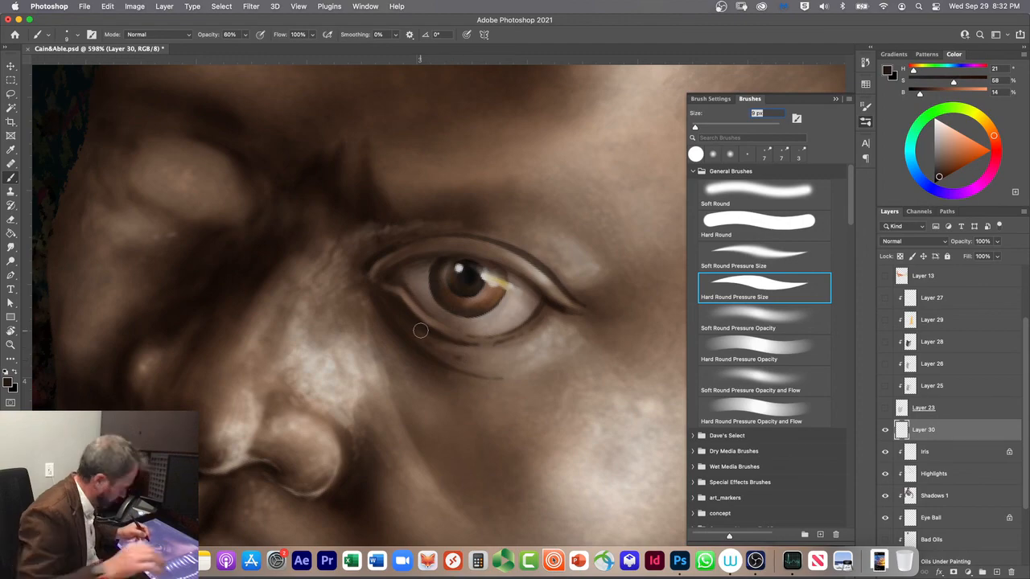
mouse_move(424, 344)
mouse_down()
mouse_move(475, 352)
mouse_move(488, 306)
mouse_move(455, 277)
mouse_move(465, 338)
mouse_up()
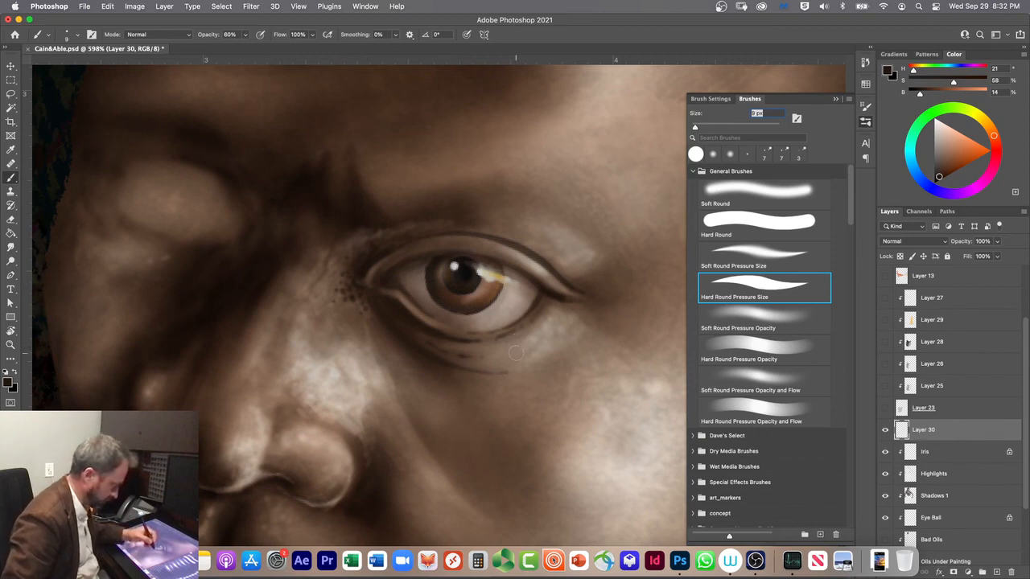
Step: Soften the dark dots beside the eye's inner corner with sampled skin tones and a 25 px Soft Round Pressure Opacity brush
click(724, 314)
key(bracketright)
key(bracketright)
key(bracketright)
key(bracketright)
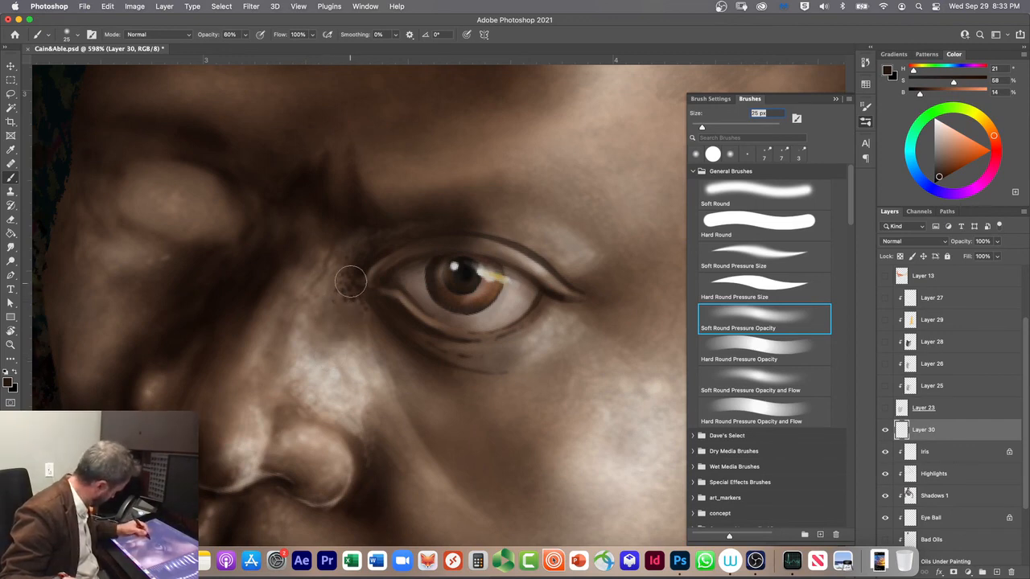
alt+click(573, 426)
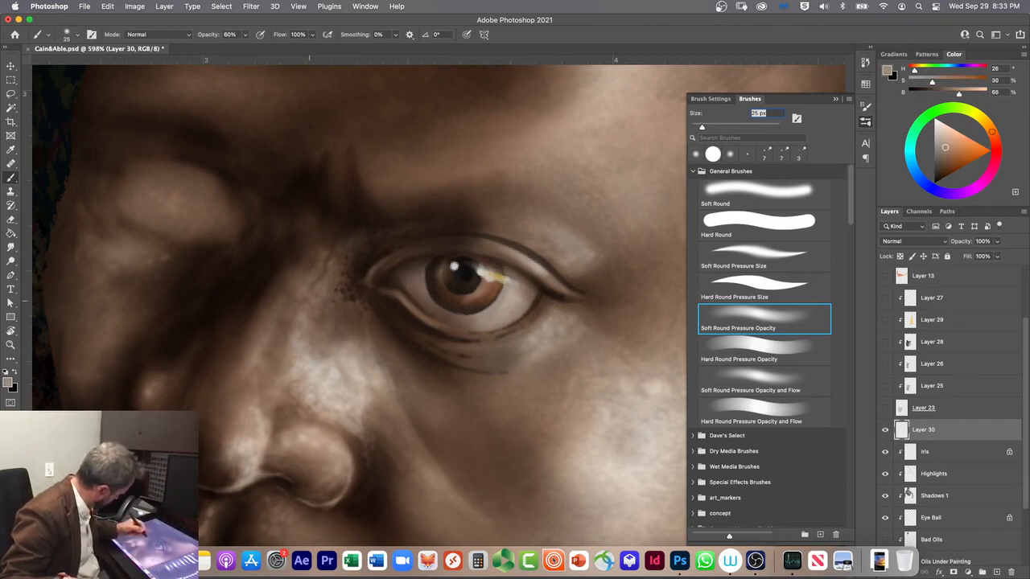
drag(344, 280, 354, 296)
alt+click(514, 433)
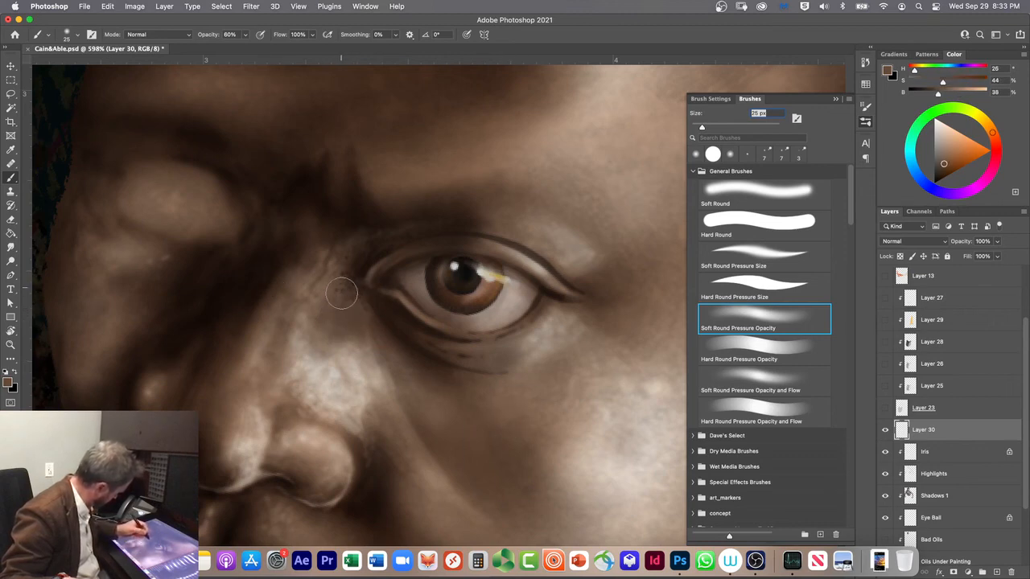
alt+click(431, 405)
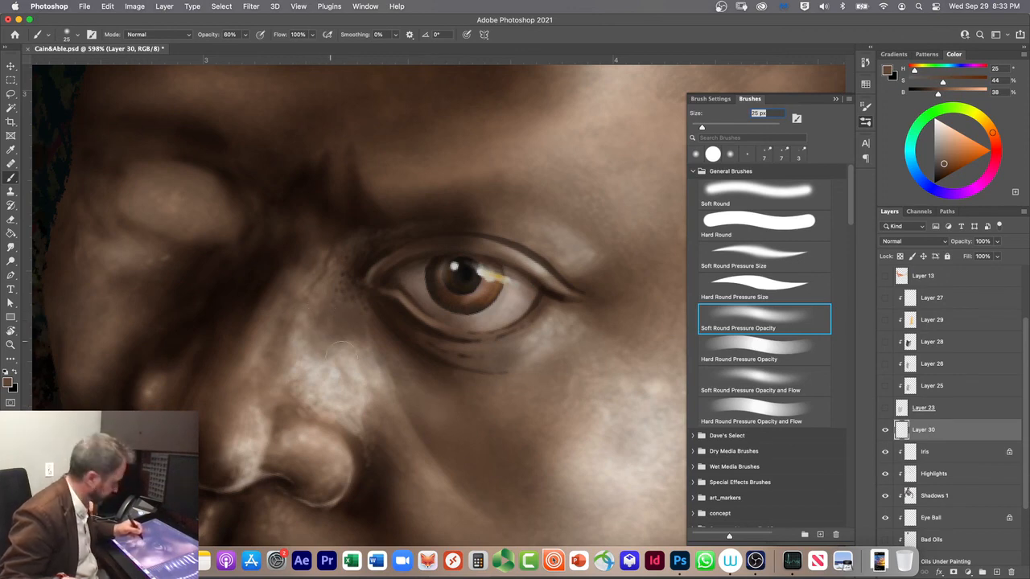
Step: Set the paint colour to reddish brown (H 16, S 44, B 64) and place Layer 30 directly above Iris within the clipping group
click(995, 139)
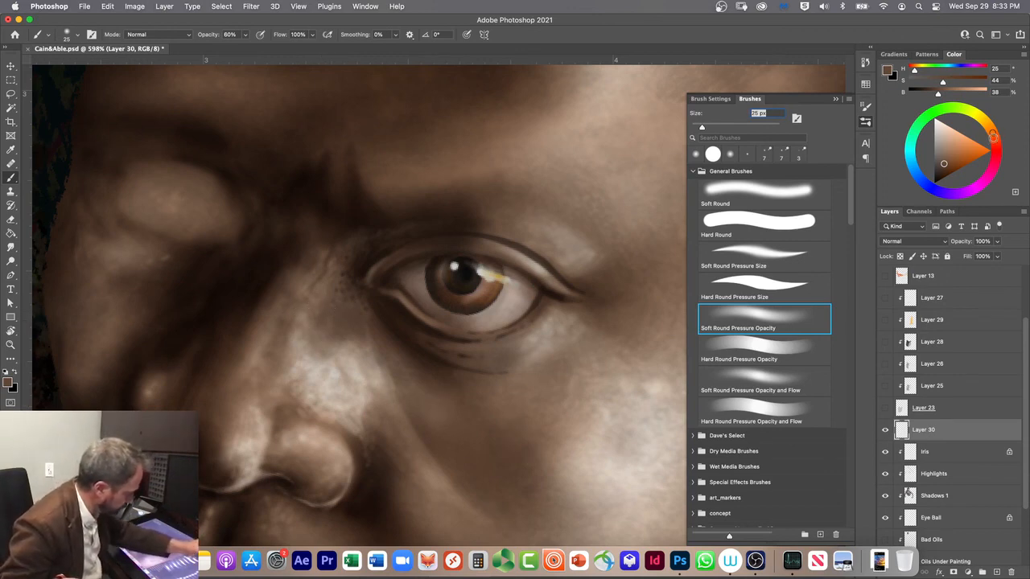
drag(943, 92, 958, 92)
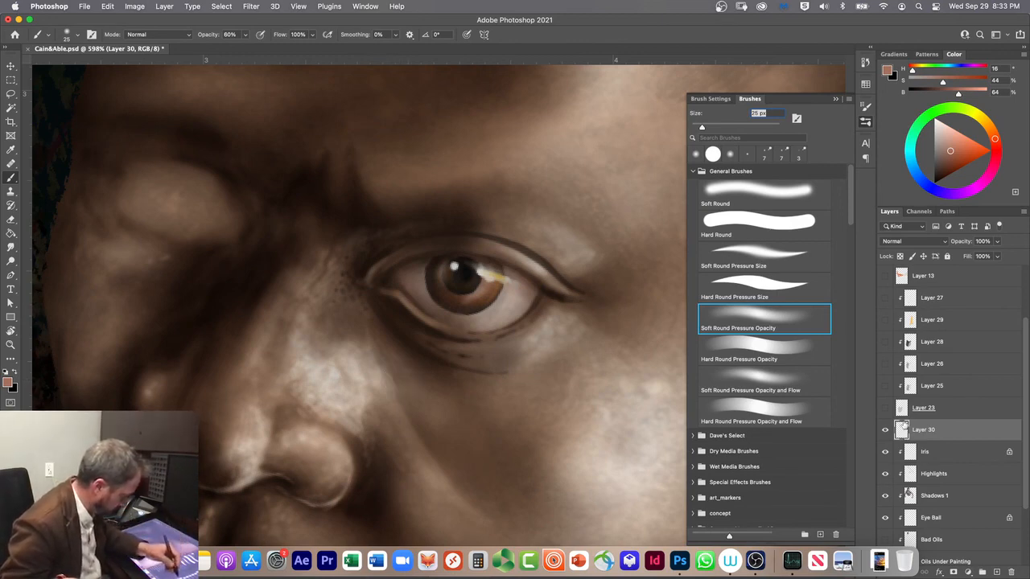
click(931, 475)
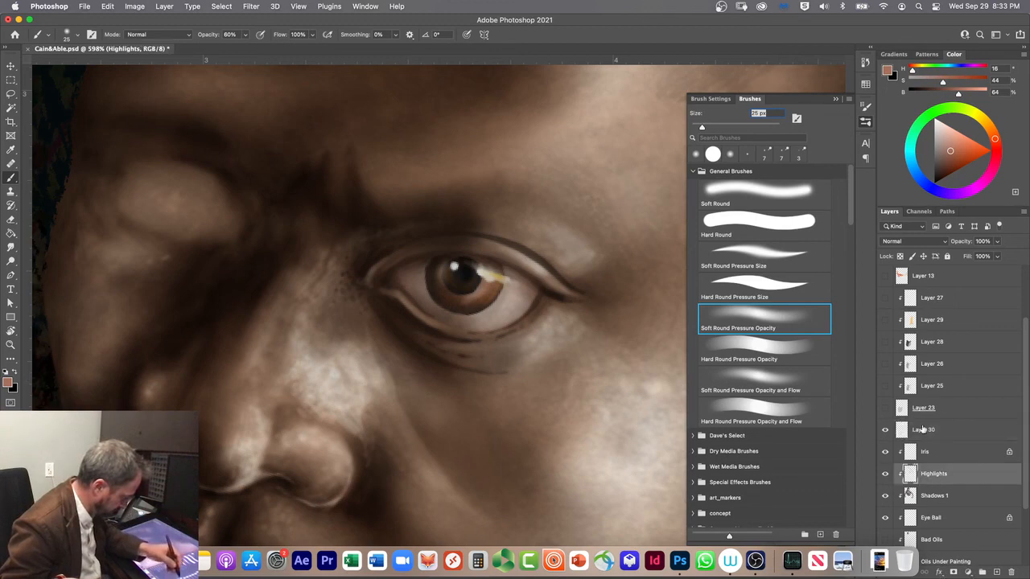
drag(938, 433, 935, 469)
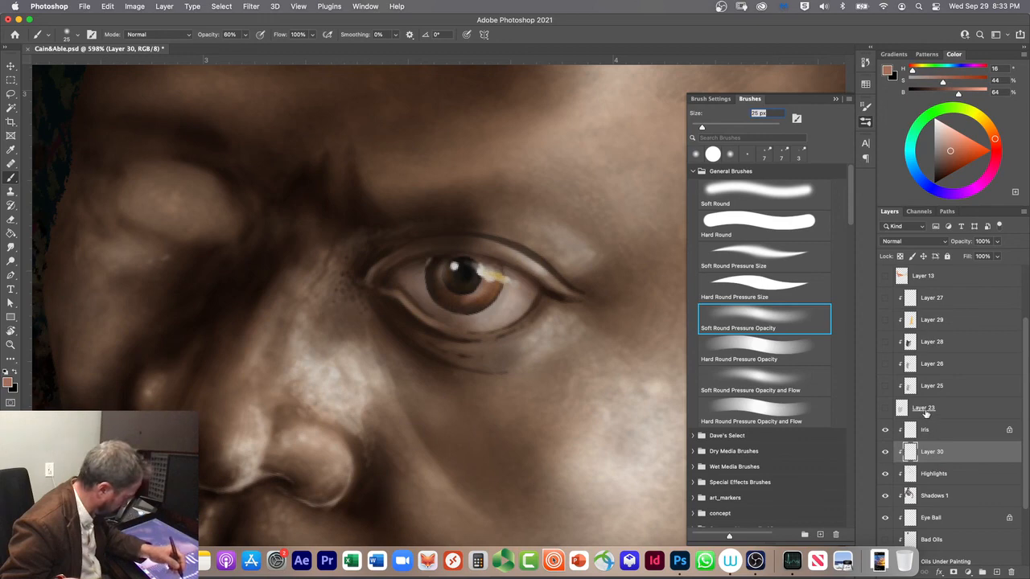
drag(935, 435, 938, 467)
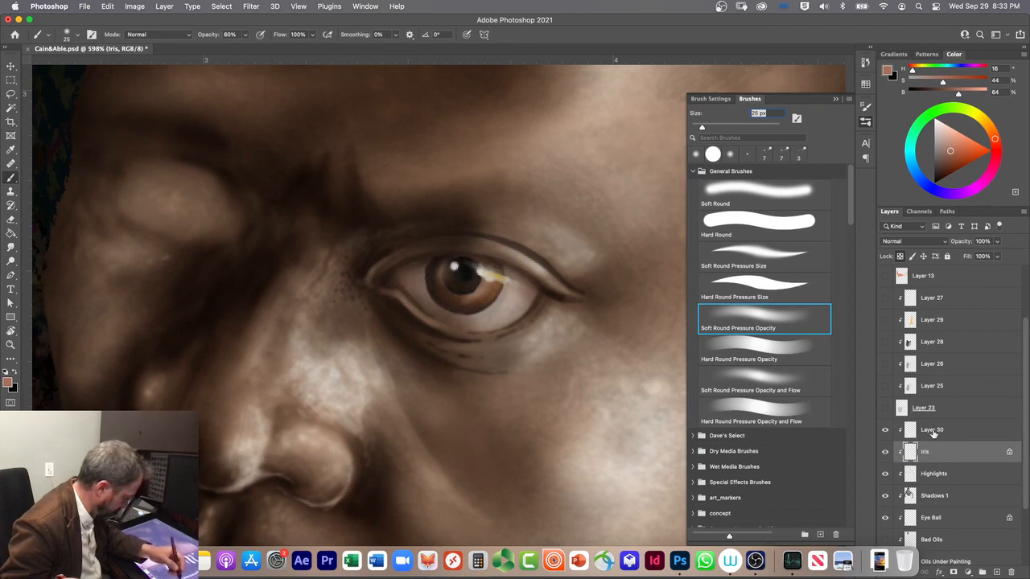
click(934, 431)
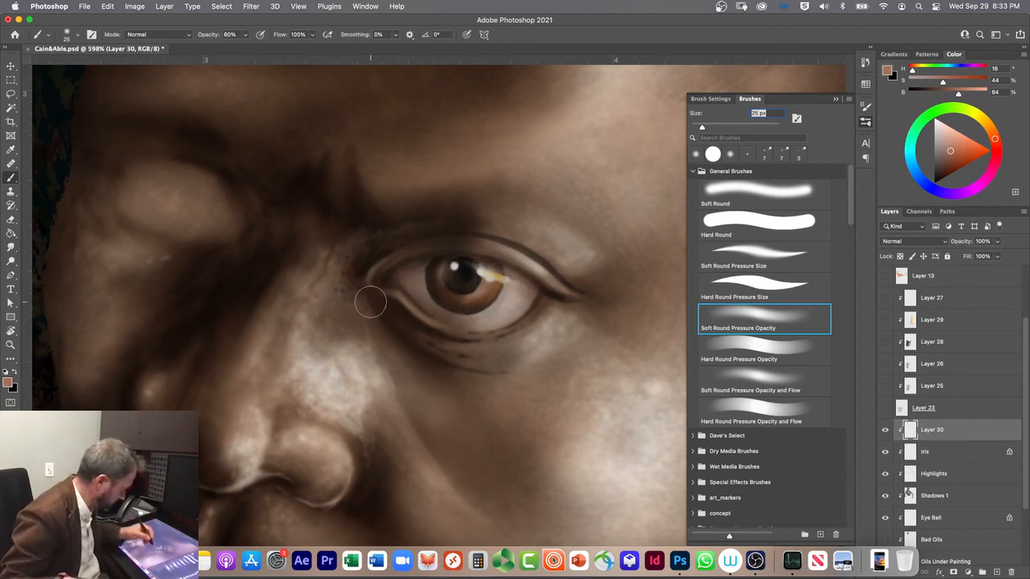
Step: Paint tiny light highlights near the inner eye corner with a pale beige swatch, Screen mode and a 2 px Hard Round Pressure Size brush
click(732, 285)
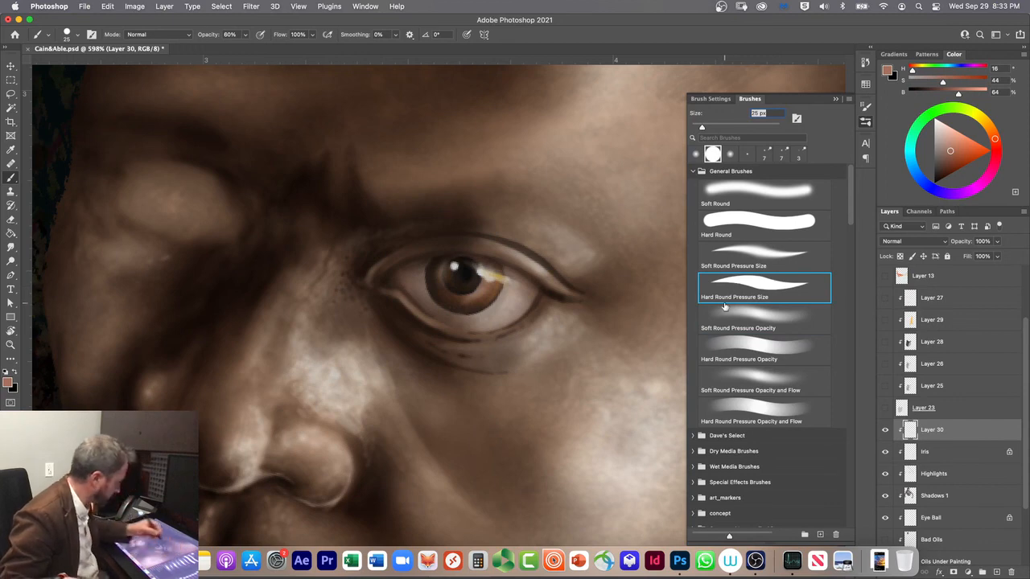
click(865, 83)
click(835, 105)
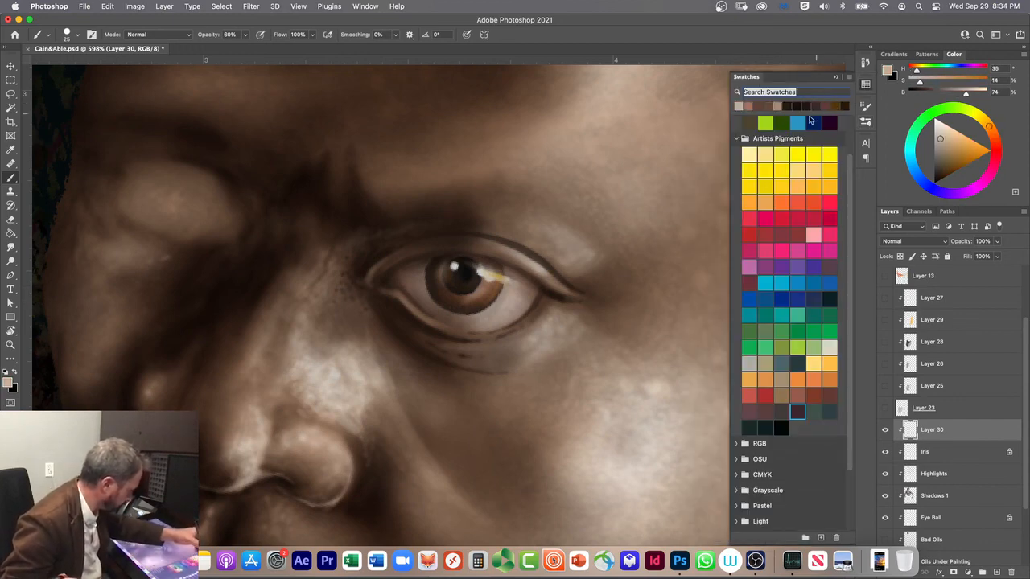
click(145, 33)
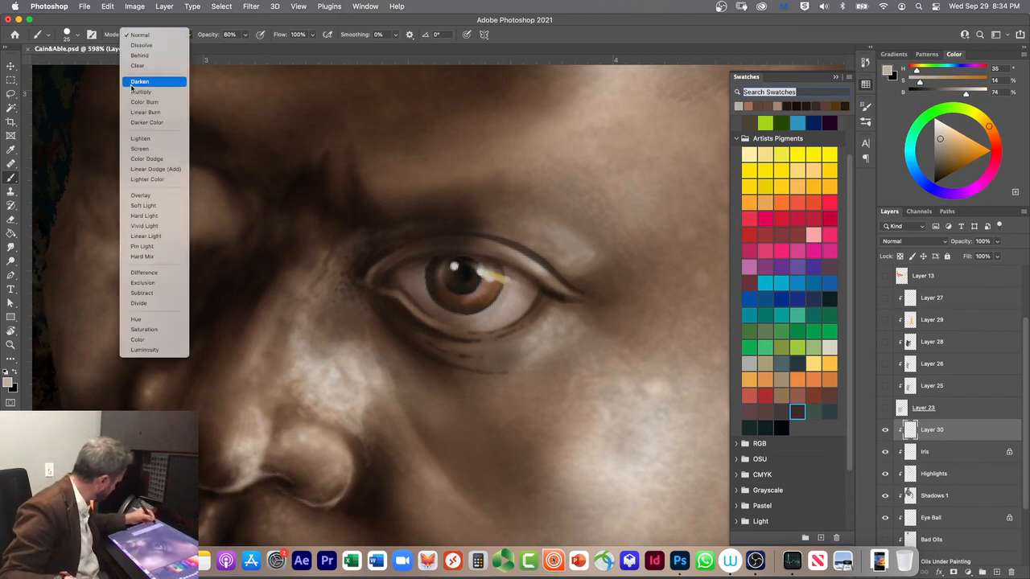
click(134, 150)
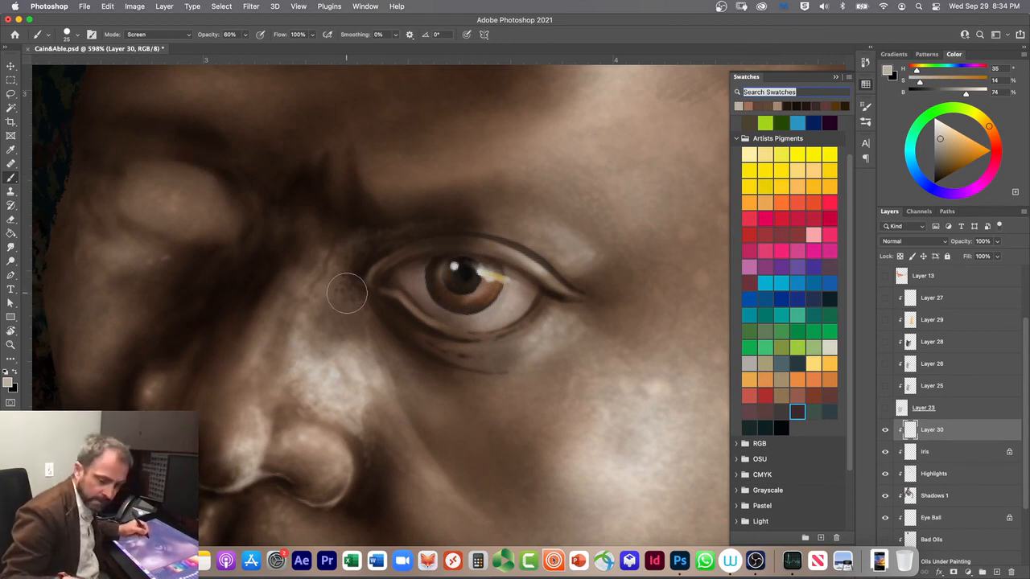
key(bracketleft)
key(bracketleft)
key(bracketleft)
key(bracketleft)
key(bracketleft)
key(bracketleft)
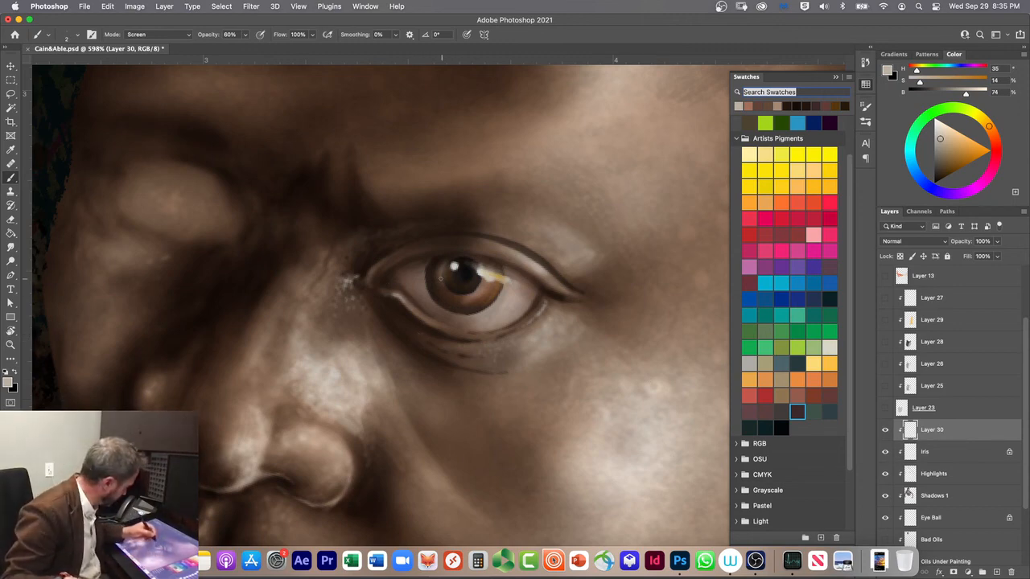
Step: Choose a near-black swatch (H 192, S 62, B 3), try fine lash strokes below the lower lid, and undo them
click(780, 427)
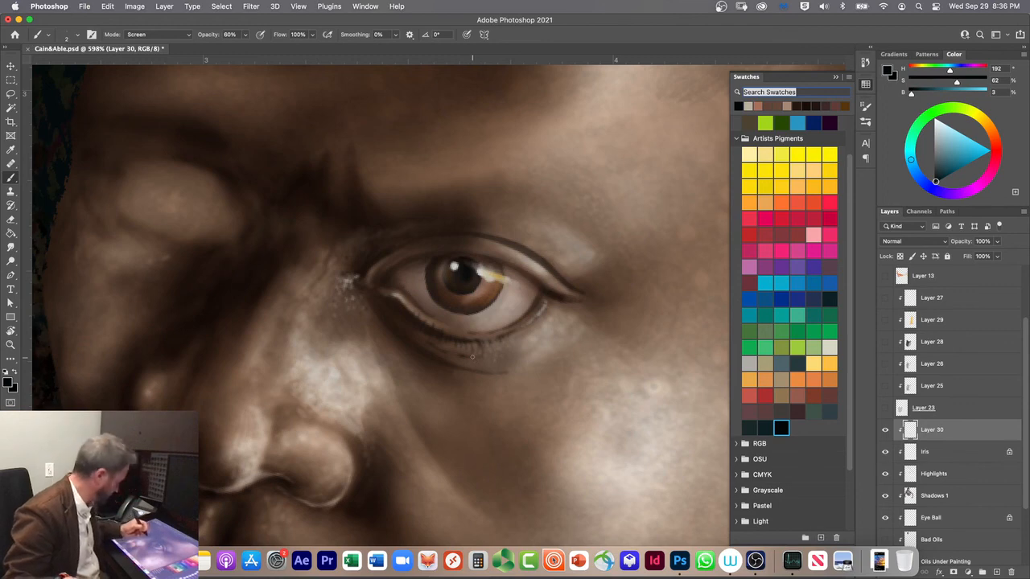
key(super+z)
key(super+z)
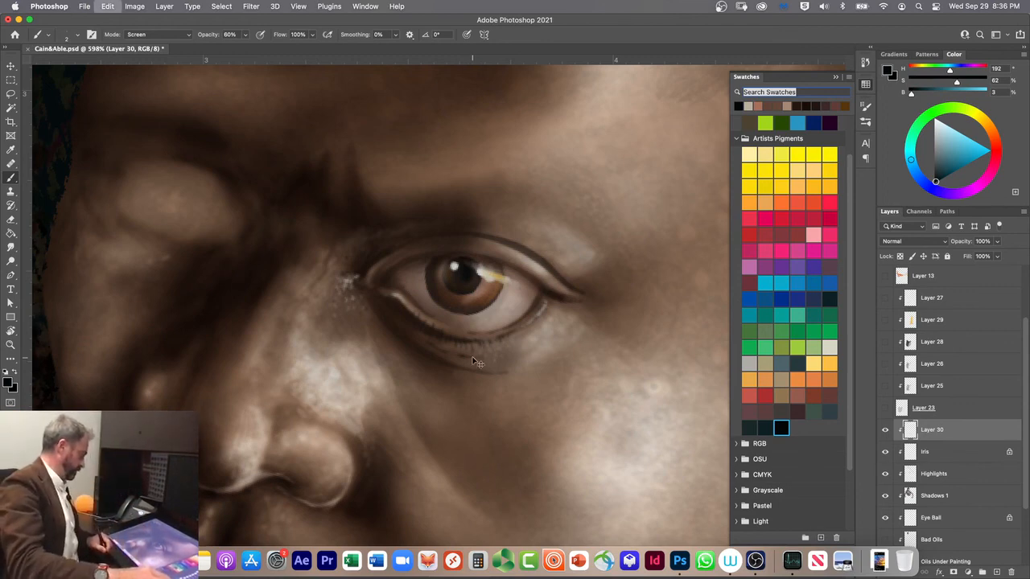
key(super+z)
key(super+z)
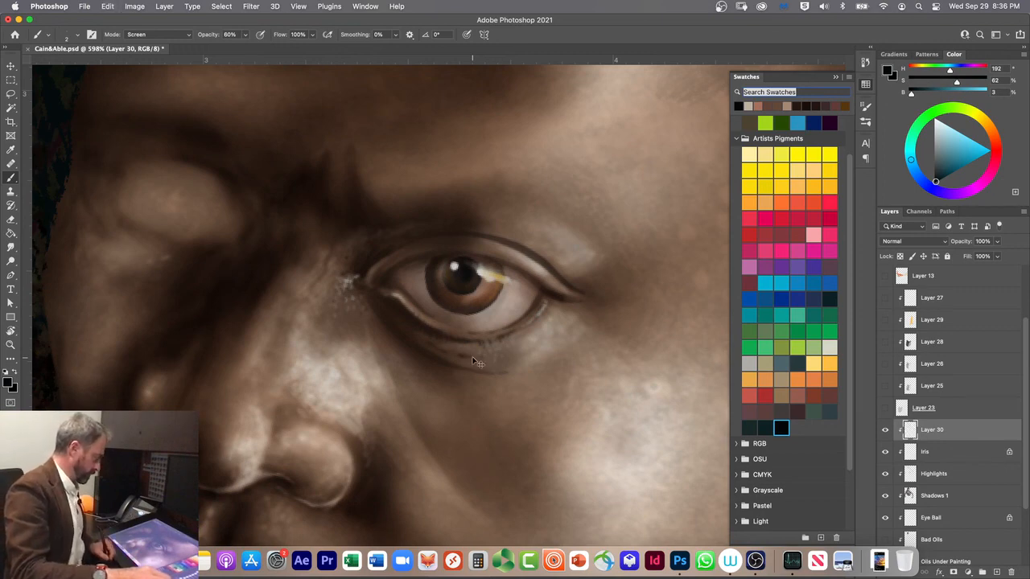
Step: Add a new layer above Layer 30 and paint fine dark lashes along the lower lid with the 2 px brush
click(997, 572)
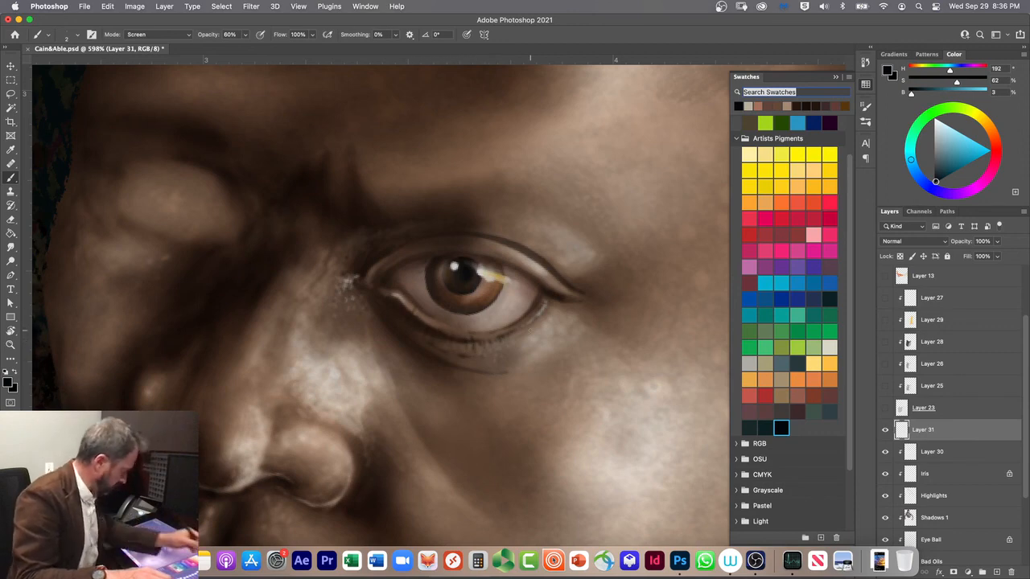
click(866, 121)
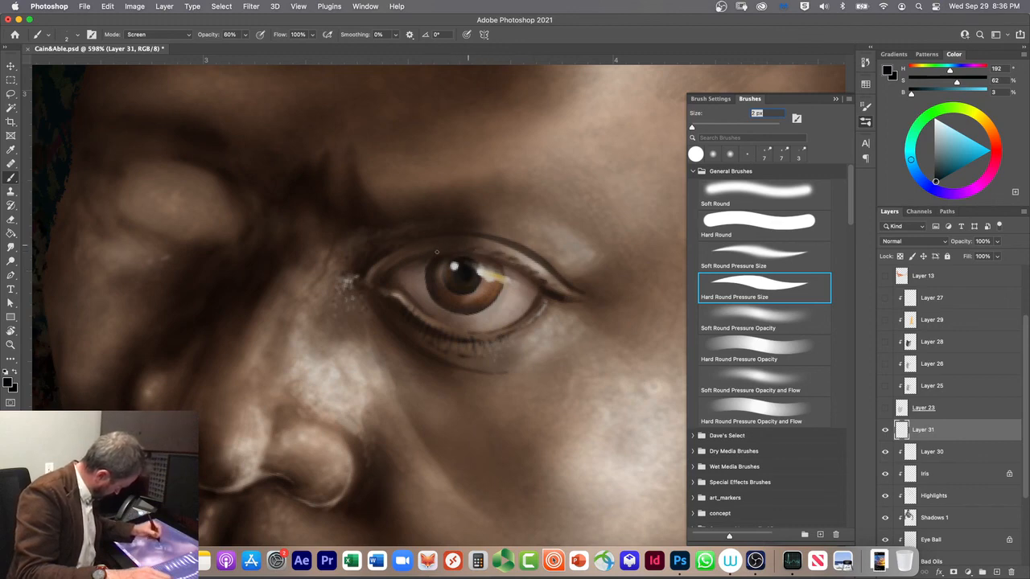
Step: Block in the eyebrow with dark brown (H 23, S 51, B 21) sampled near the upper lid, using a 25 px Soft Round Pressure Size brush
alt+click(386, 270)
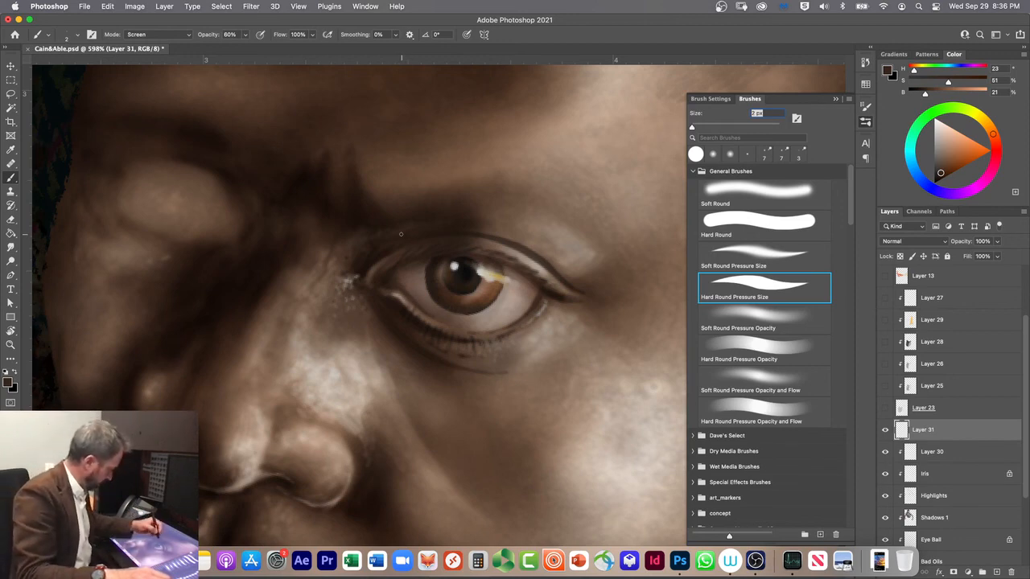
key(bracketright)
key(bracketright)
key(bracketright)
key(bracketright)
key(bracketright)
key(bracketright)
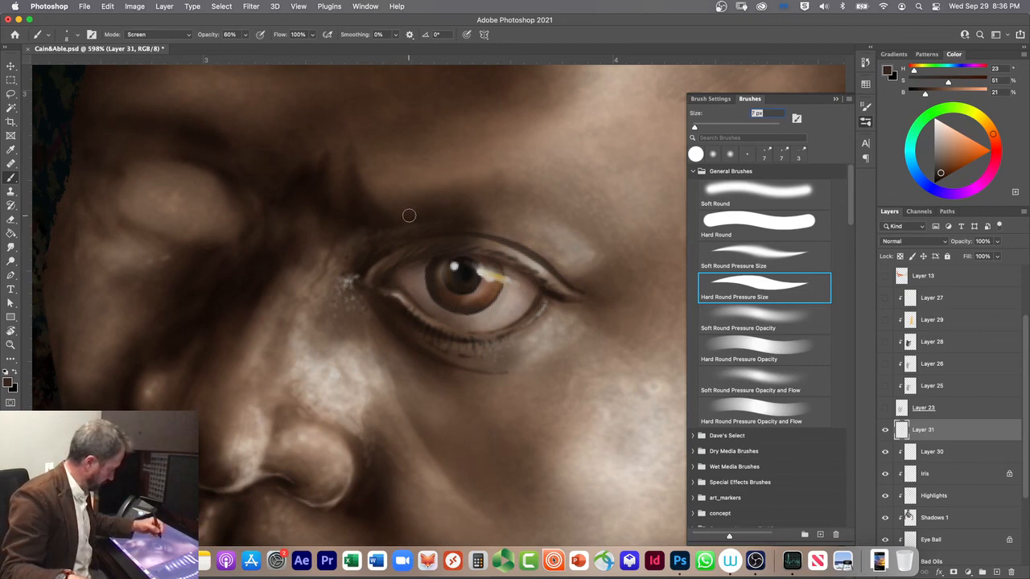
key(bracketright)
key(bracketright)
key(bracketright)
key(bracketright)
key(bracketright)
key(bracketright)
key(bracketright)
key(bracketleft)
key(bracketleft)
key(bracketleft)
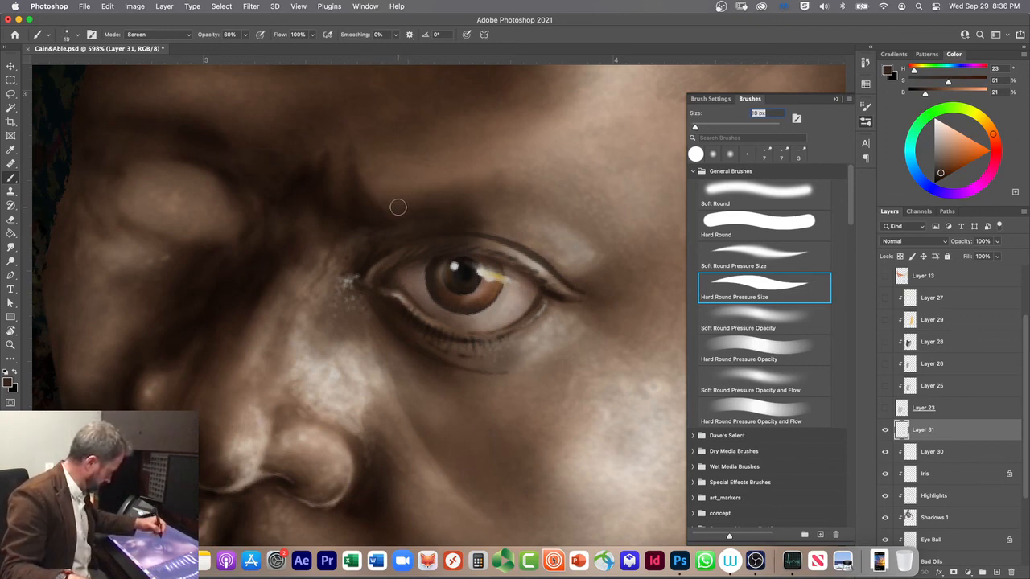
click(730, 351)
key(bracketright)
key(bracketright)
key(bracketright)
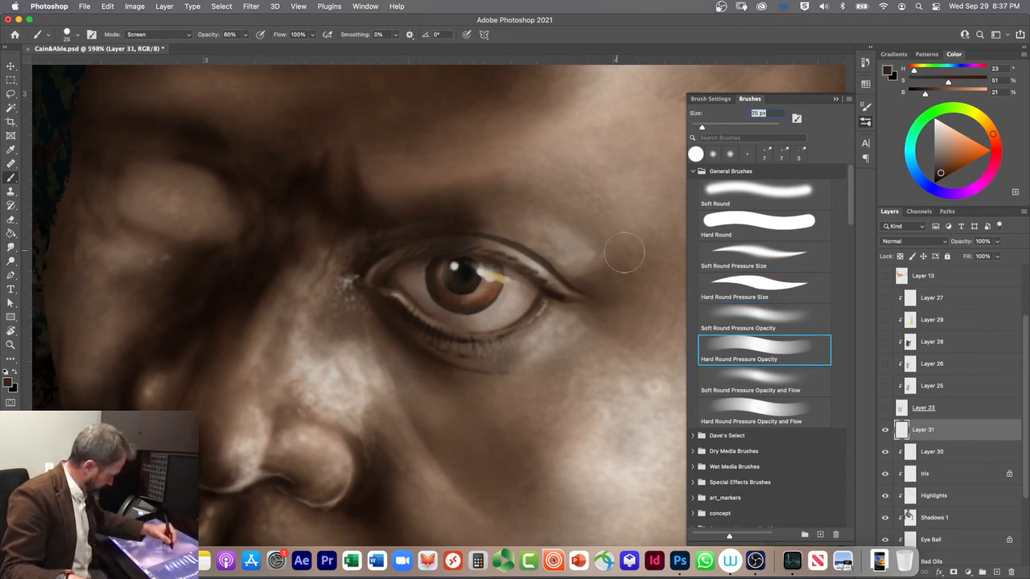
click(734, 253)
mouse_move(619, 252)
mouse_down()
mouse_move(467, 189)
mouse_move(367, 202)
mouse_up()
mouse_move(629, 240)
mouse_down()
mouse_move(617, 246)
mouse_move(427, 175)
mouse_up()
drag(586, 231, 492, 184)
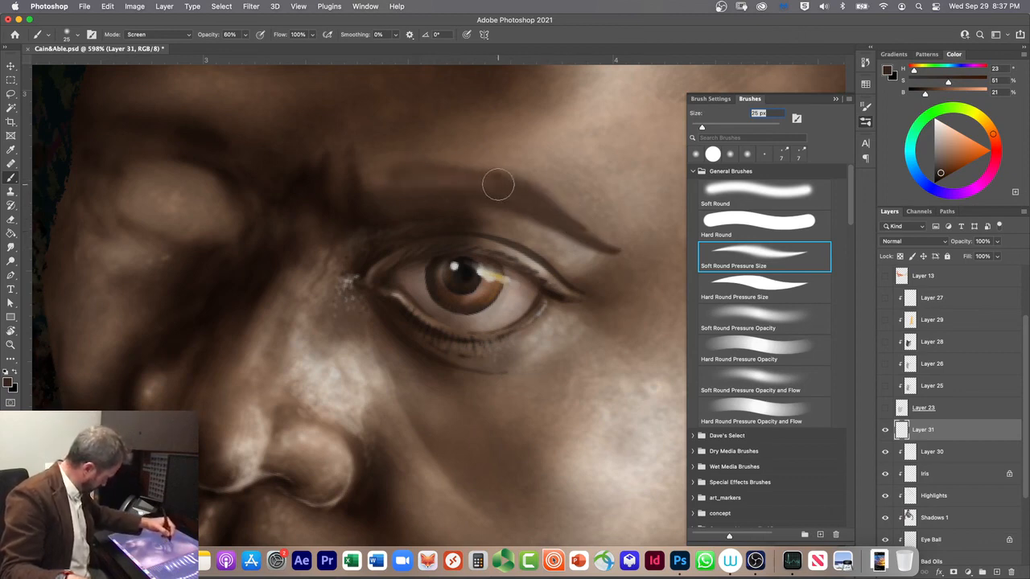
Step: Darken the eyebrow from its inner end to the arch with Multiply-mode strokes of the 25 px soft brush
click(153, 37)
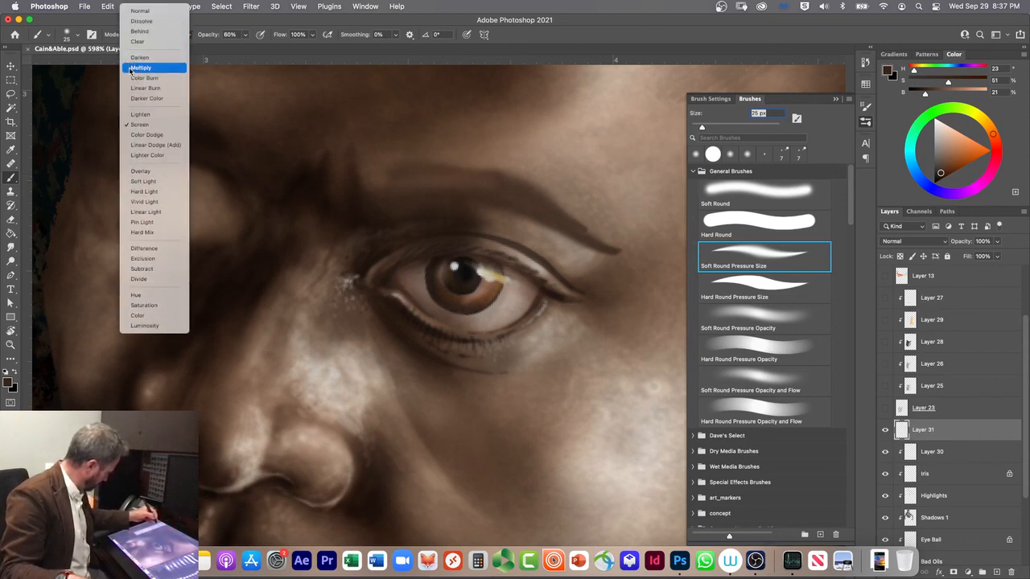
click(133, 69)
drag(384, 179, 504, 183)
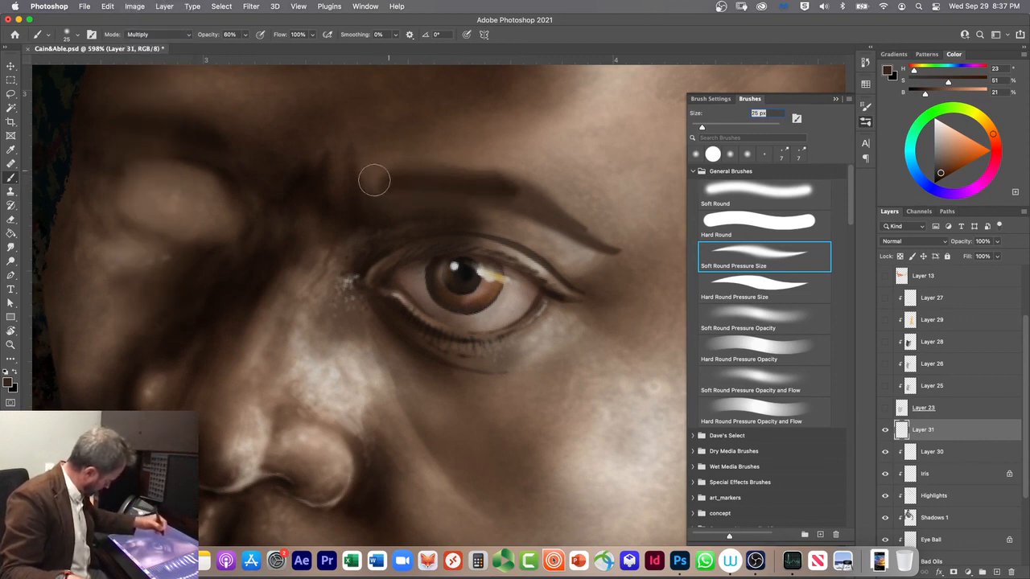
drag(395, 173, 480, 177)
drag(379, 190, 527, 199)
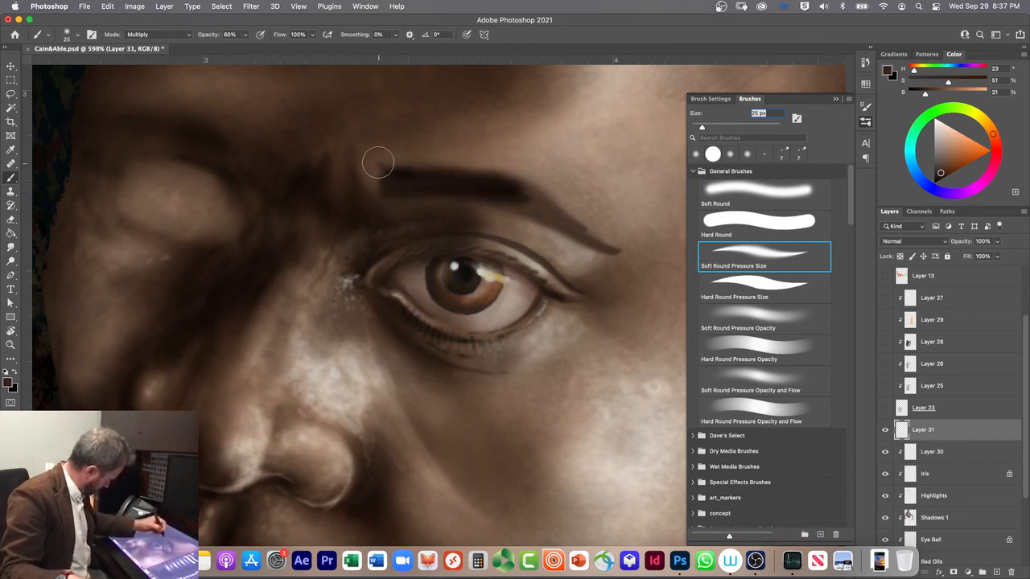
drag(368, 178, 454, 190)
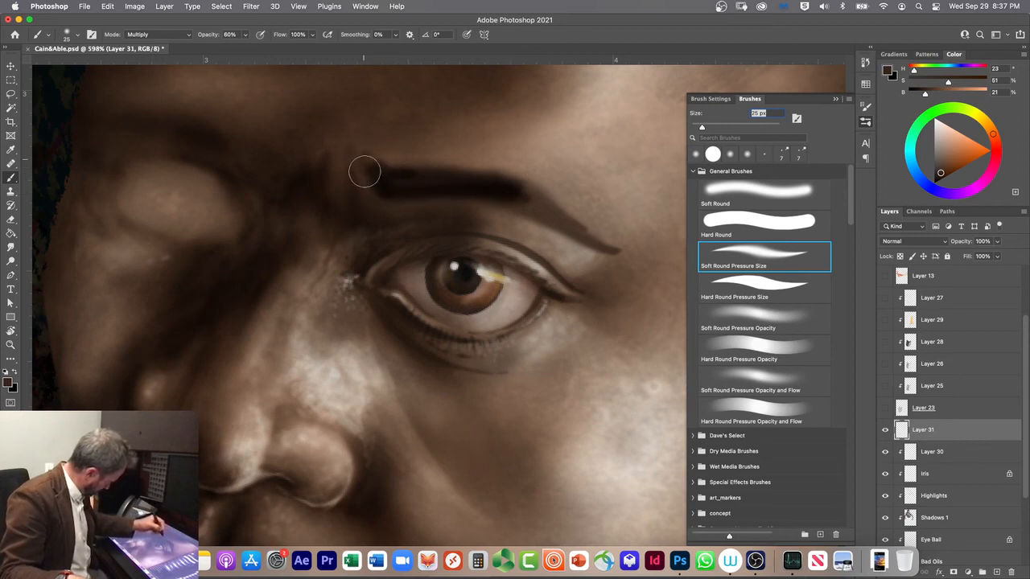
mouse_move(367, 163)
mouse_down()
mouse_move(399, 174)
mouse_move(511, 170)
mouse_up()
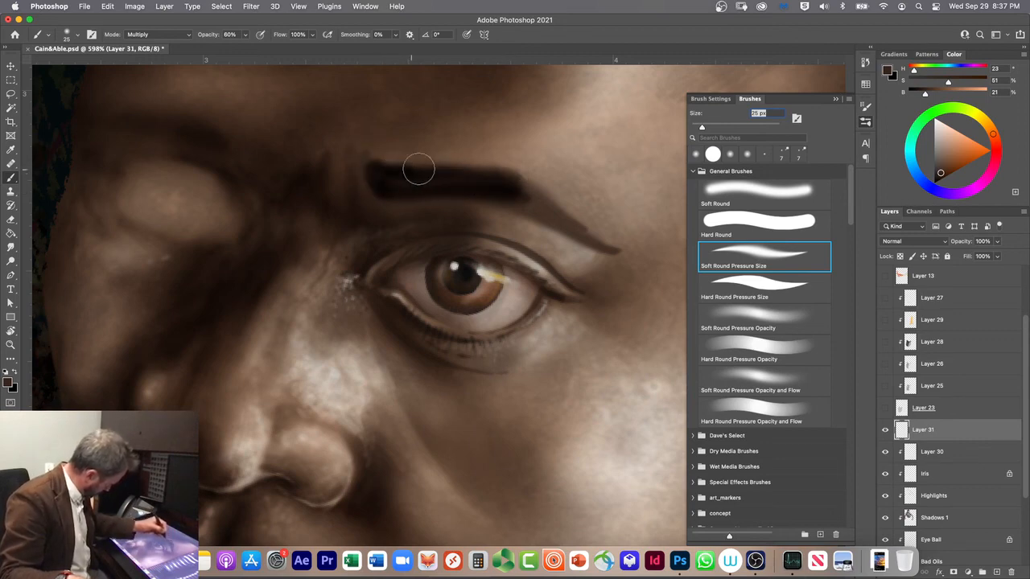
mouse_move(379, 166)
mouse_down()
mouse_move(514, 173)
mouse_move(593, 234)
mouse_move(579, 216)
mouse_move(483, 176)
mouse_move(565, 217)
mouse_move(500, 187)
mouse_move(471, 188)
mouse_up()
drag(382, 179, 500, 197)
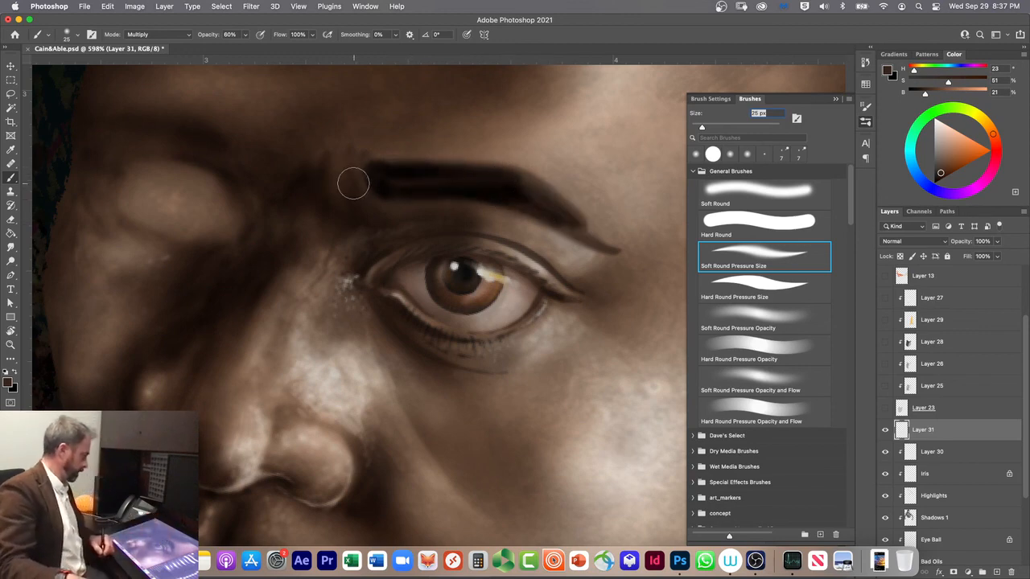
mouse_move(374, 183)
mouse_down()
mouse_move(528, 207)
mouse_move(403, 196)
mouse_move(515, 203)
mouse_up()
drag(415, 197, 508, 202)
drag(383, 200, 506, 206)
mouse_move(405, 185)
mouse_down()
mouse_move(351, 164)
mouse_move(367, 189)
mouse_move(344, 166)
mouse_move(362, 193)
mouse_up()
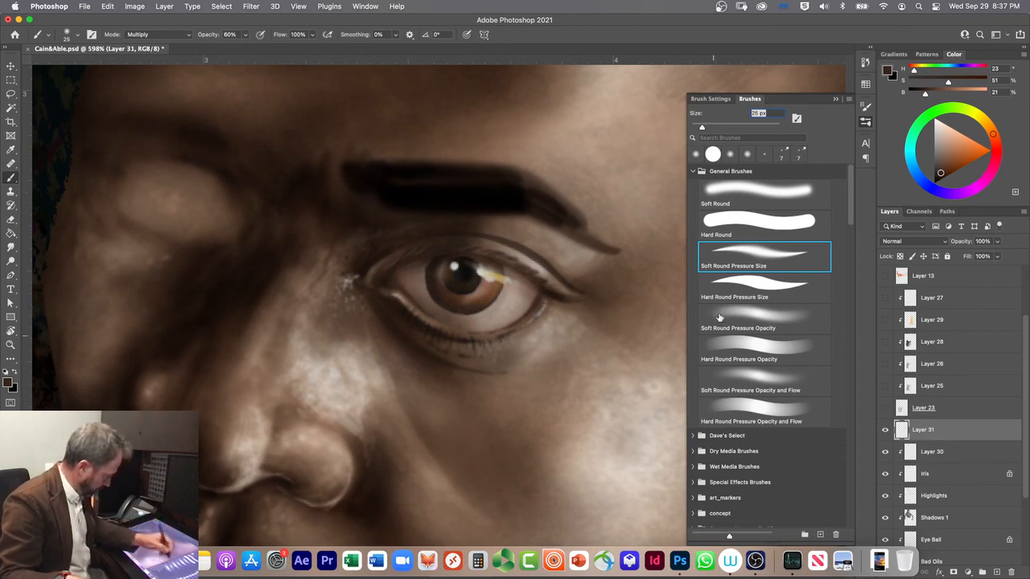
Step: Paint fine dark hairs along the eyebrow's tail, upper edge and inner end with a small Hard Round Pressure Size brush, down to 6 px
click(749, 285)
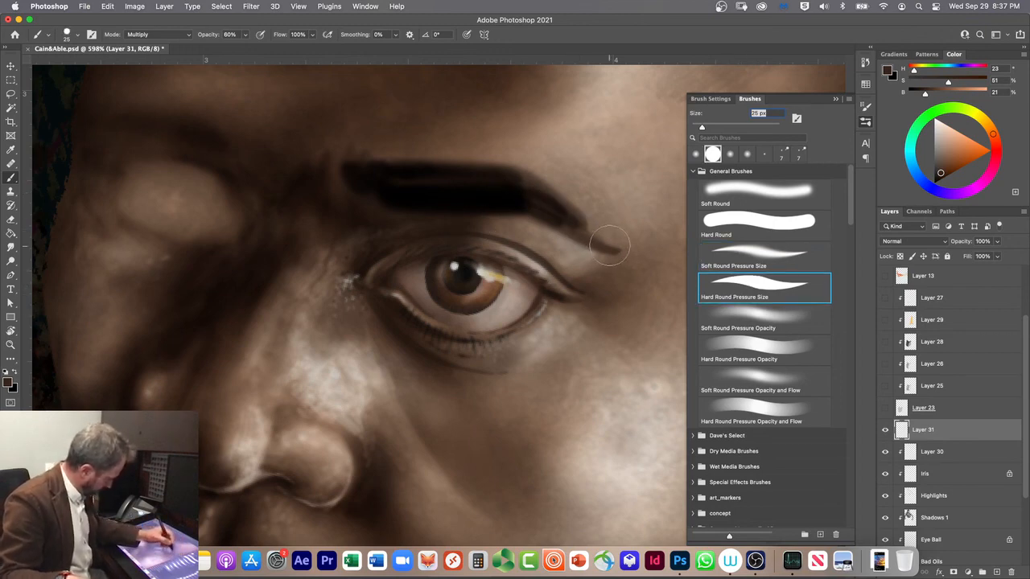
key(bracketleft)
key(bracketleft)
key(bracketleft)
key(bracketleft)
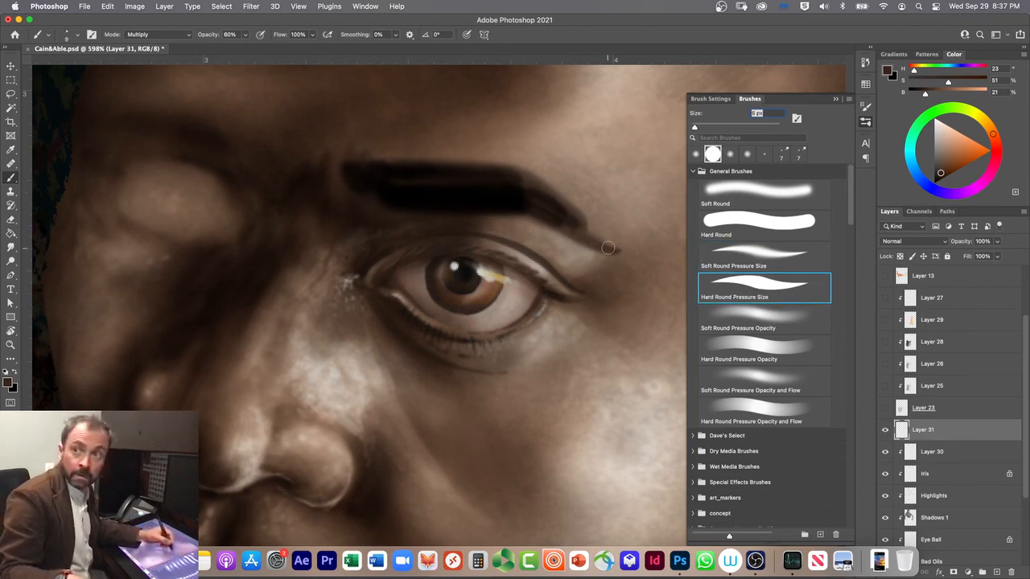
mouse_move(613, 248)
mouse_down()
mouse_move(560, 228)
mouse_move(602, 244)
mouse_move(581, 240)
mouse_move(631, 274)
mouse_up()
mouse_move(563, 222)
mouse_down()
mouse_move(599, 234)
mouse_move(555, 189)
mouse_move(575, 205)
mouse_up()
drag(516, 189, 565, 194)
mouse_move(509, 182)
mouse_down()
mouse_move(542, 185)
mouse_move(440, 197)
mouse_move(536, 169)
mouse_up()
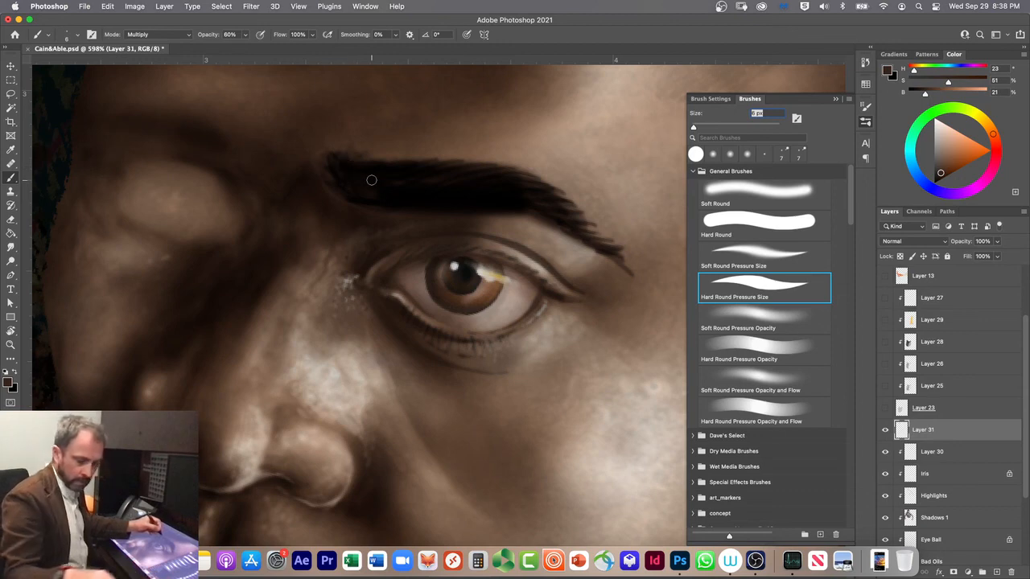
Step: Try Screen-mode strokes around the eyebrow's inner end and undo them
key(shift+alt+s)
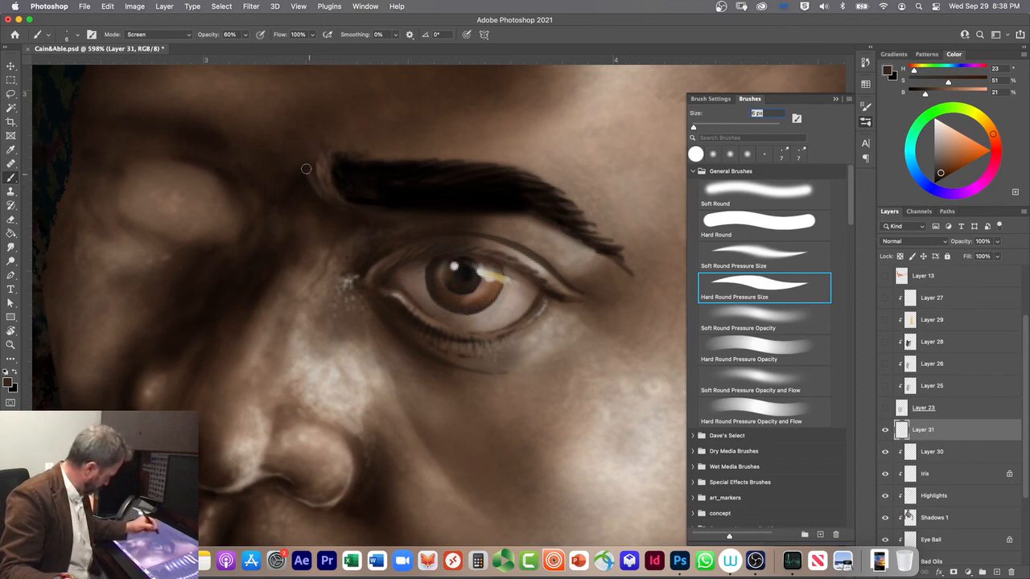
mouse_move(364, 208)
mouse_down()
mouse_move(335, 202)
mouse_move(326, 154)
mouse_up()
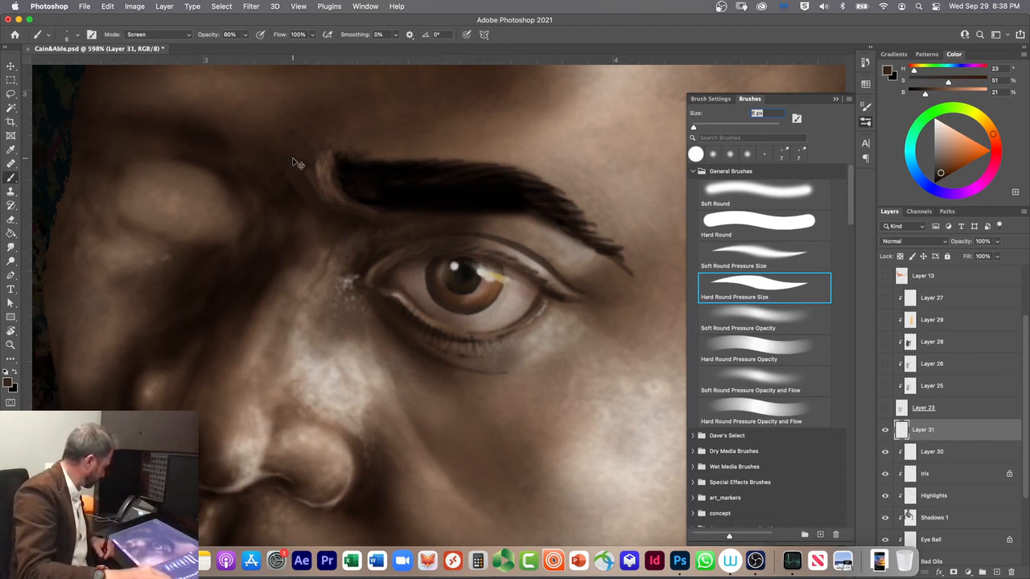
key(super+z)
key(super+z)
key(super+z)
key(super+z)
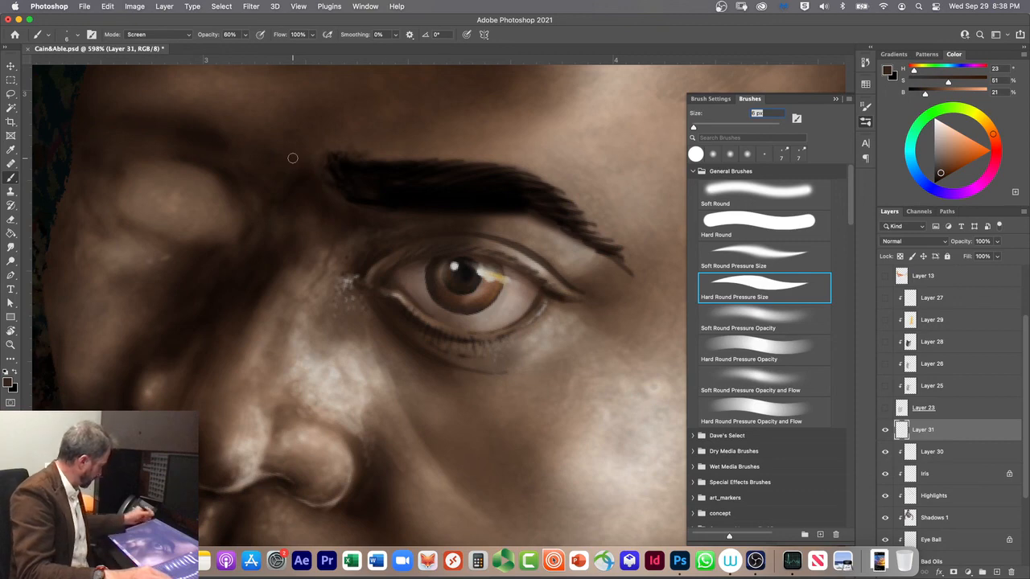
Step: Trim the eyebrow's inner end and carve fine gaps between its hairs in Clear mode, using 6 px and 3 px brush sizes
click(134, 37)
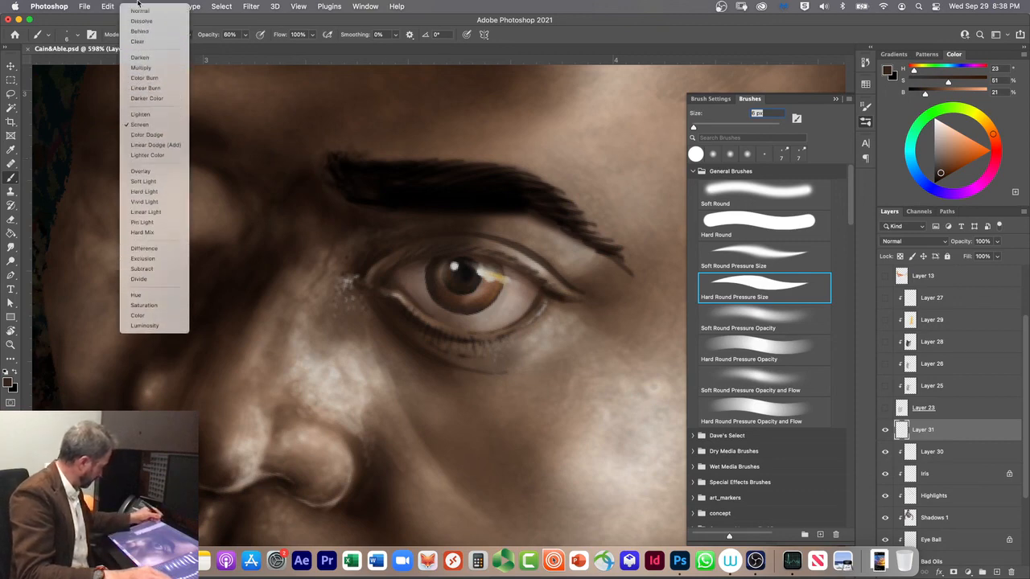
click(137, 41)
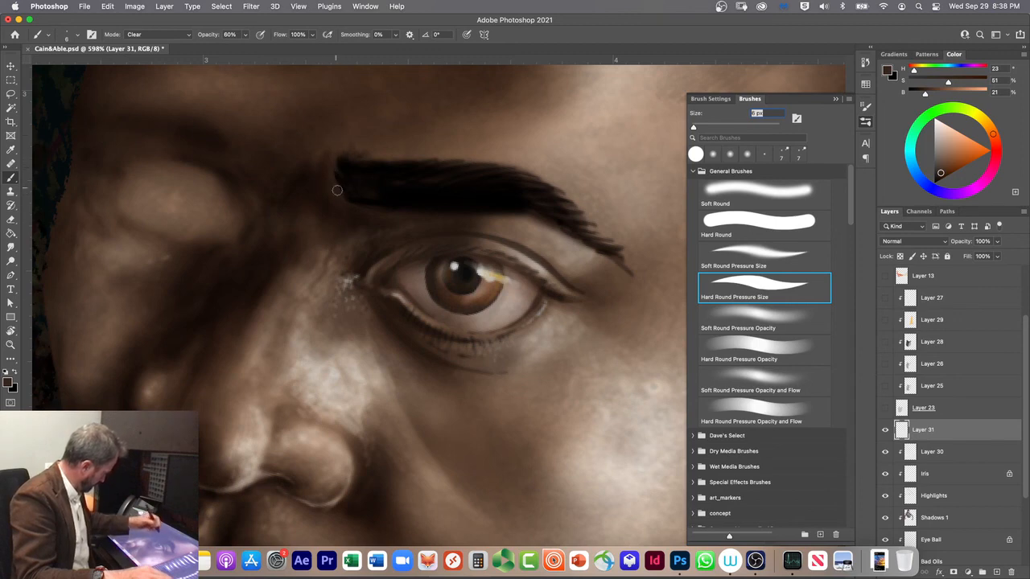
drag(337, 161, 338, 172)
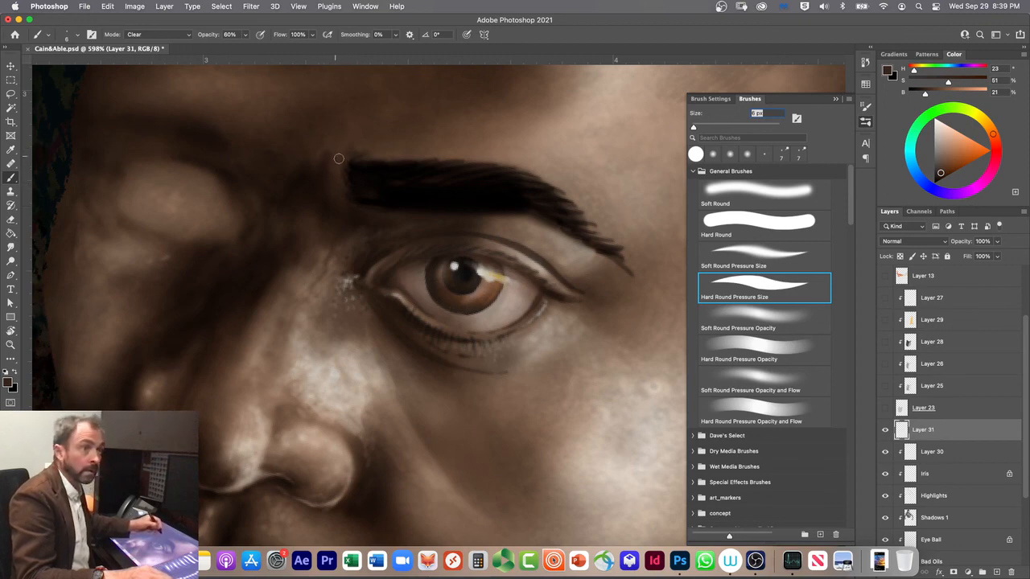
drag(494, 205, 523, 195)
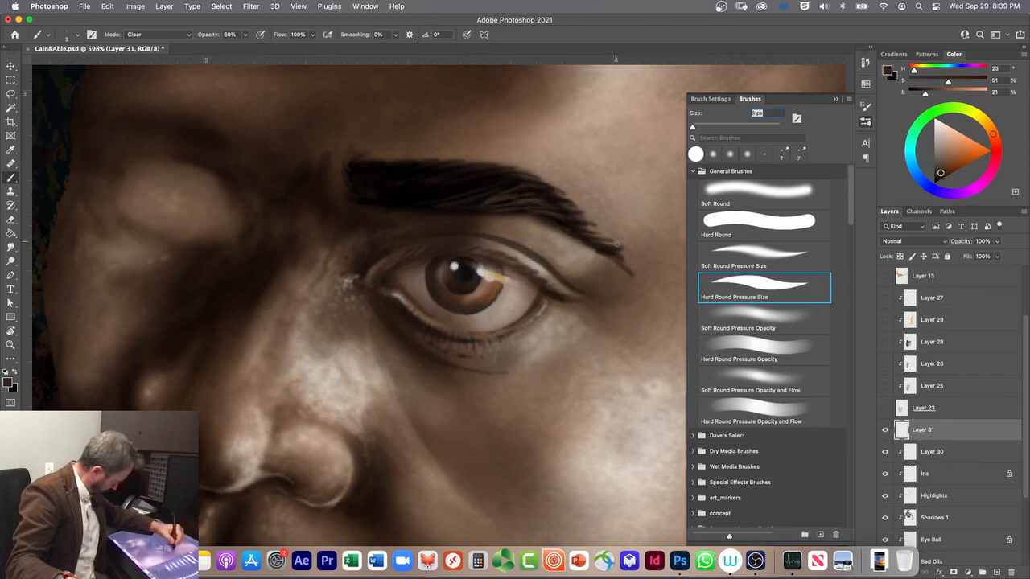
mouse_move(621, 251)
mouse_down()
mouse_move(609, 255)
mouse_move(638, 277)
mouse_move(590, 246)
mouse_up()
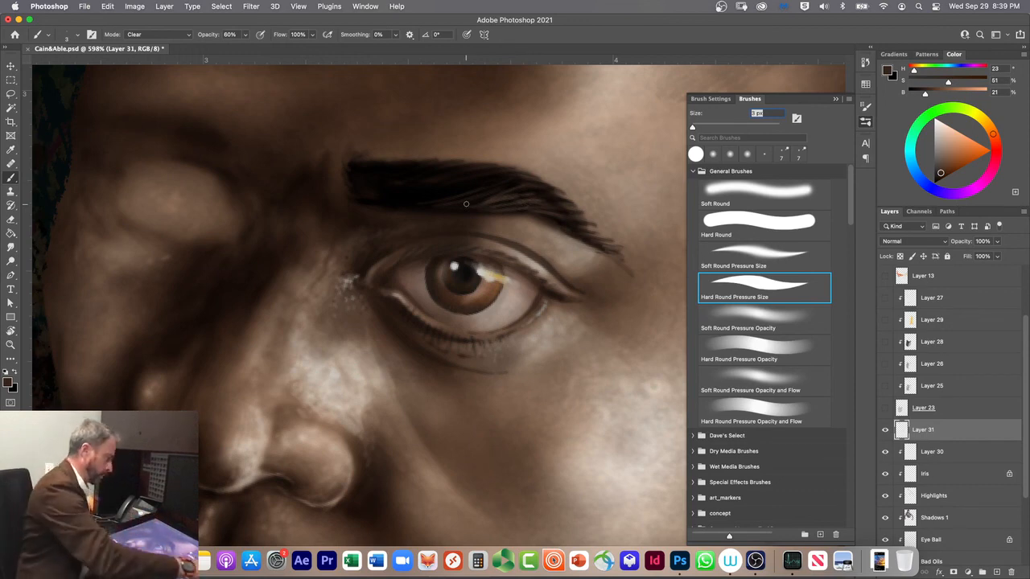
Step: Examine the eyebrow against the whole face and the full figure composition at several magnifications and canvas rotations
scroll(466, 204, down, 2)
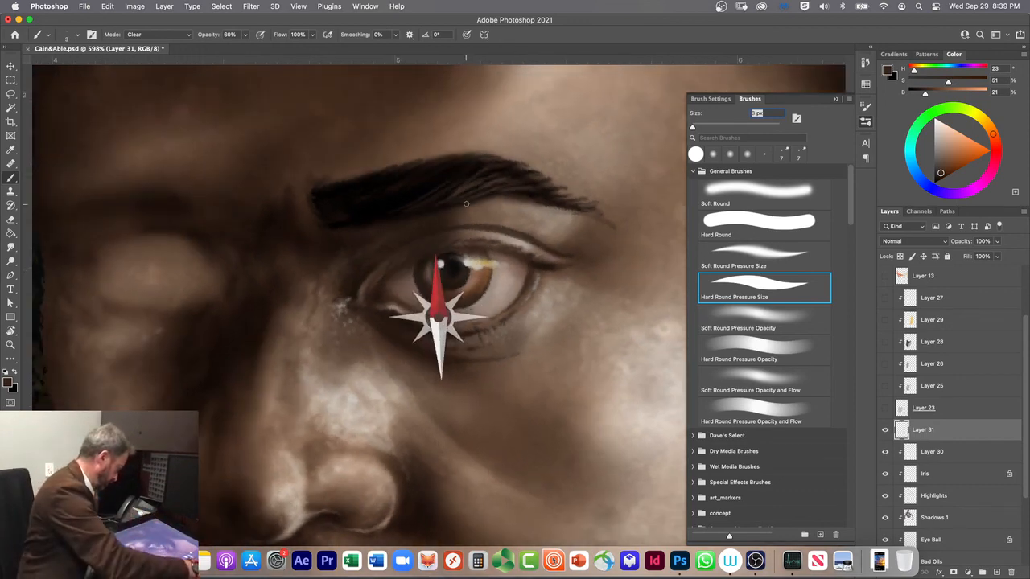
scroll(465, 203, up, 1)
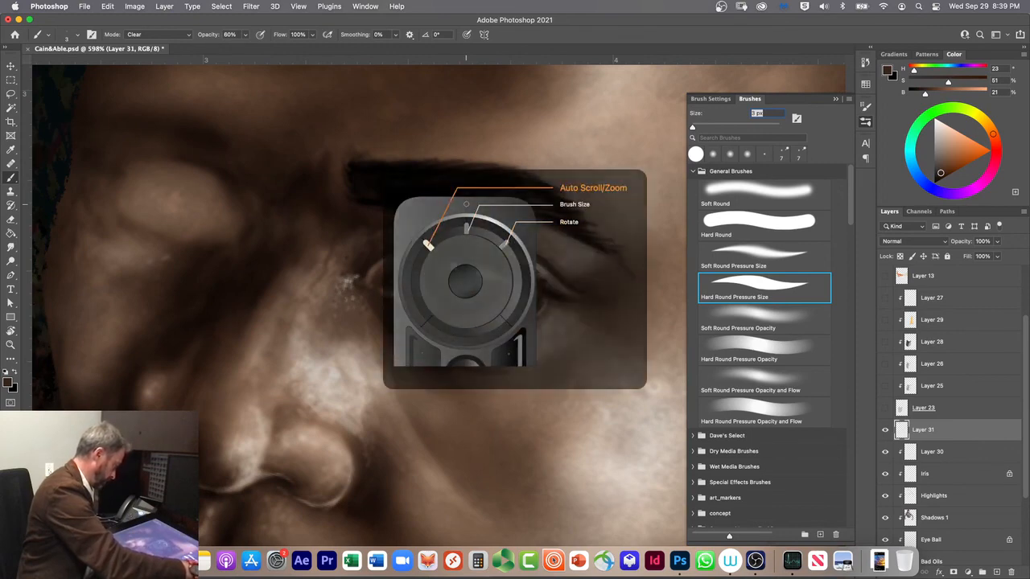
scroll(466, 204, down, 5)
scroll(466, 204, down, 4)
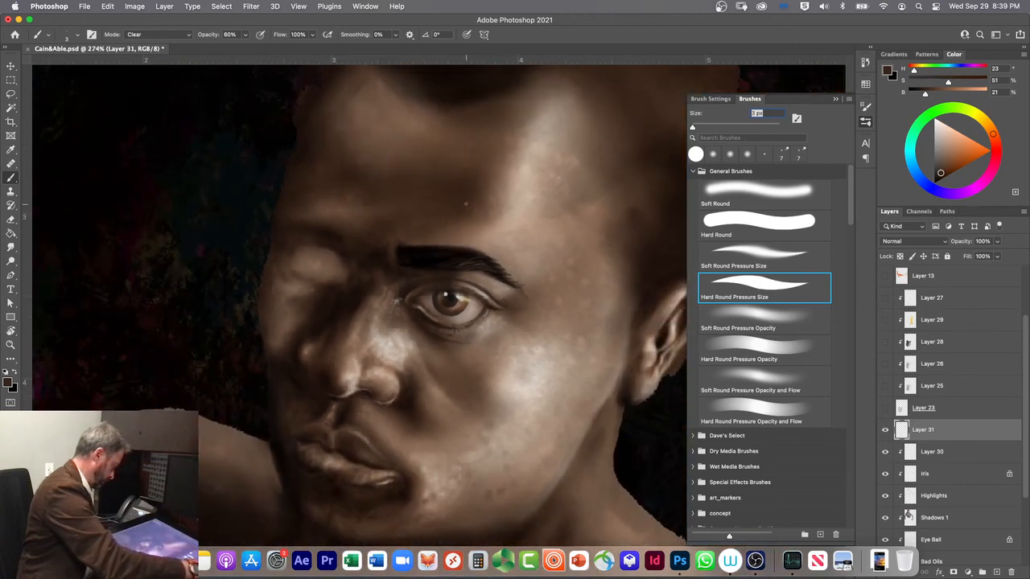
scroll(466, 203, down, 2)
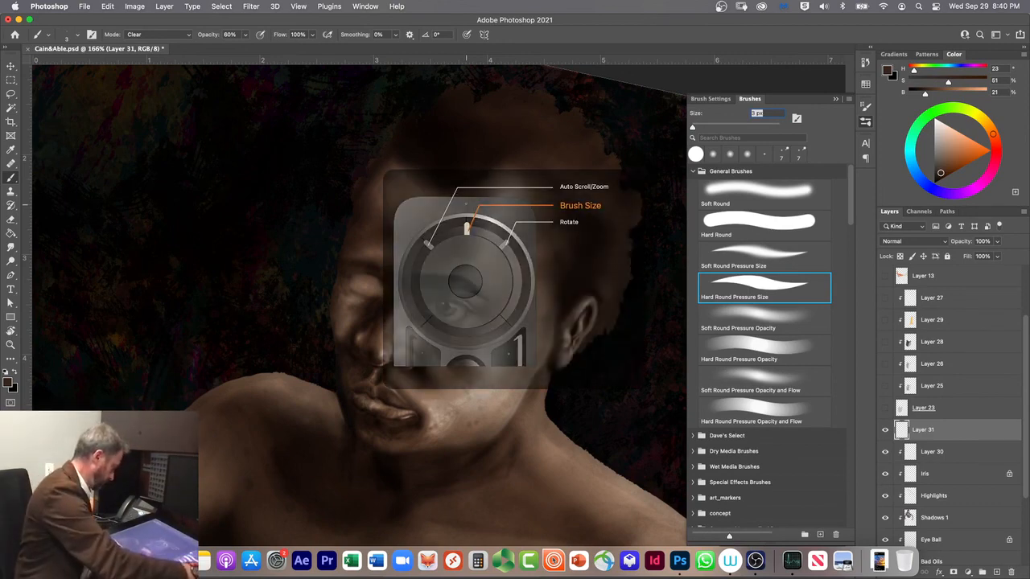
scroll(466, 204, down, 5)
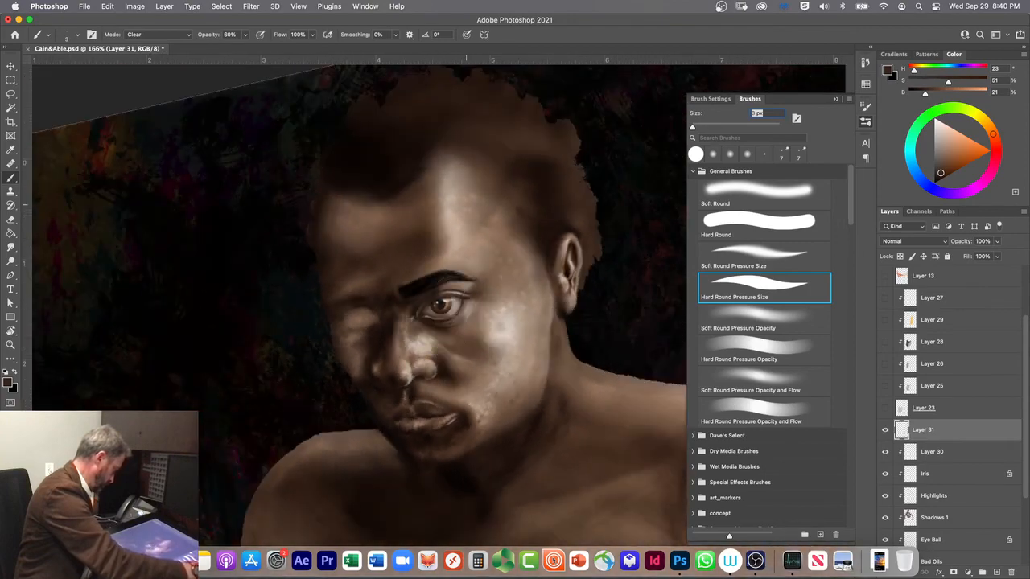
scroll(466, 204, up, 5)
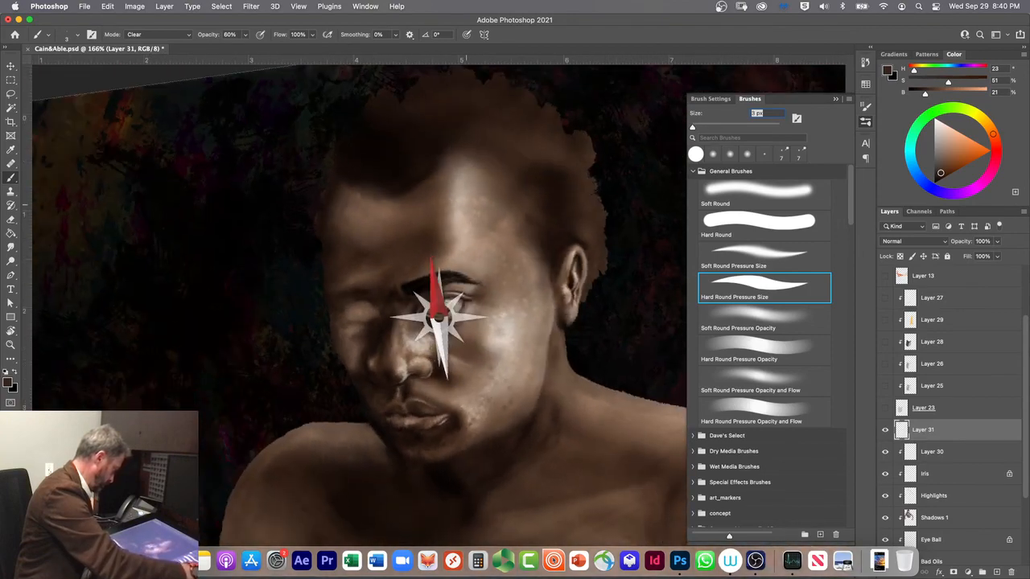
scroll(466, 205, down, 2)
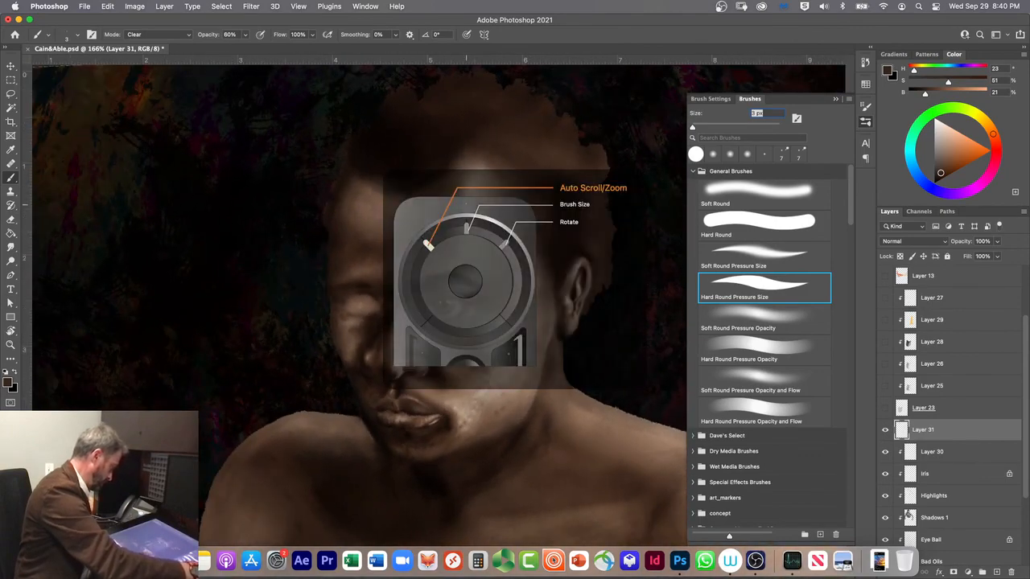
scroll(466, 204, down, 5)
scroll(466, 204, down, 4)
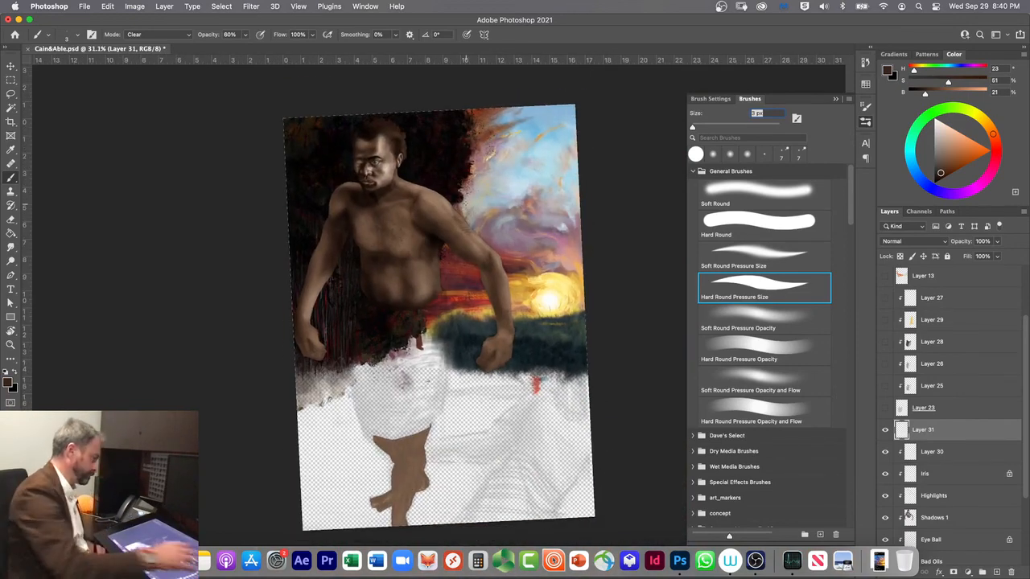
scroll(466, 204, up, 4)
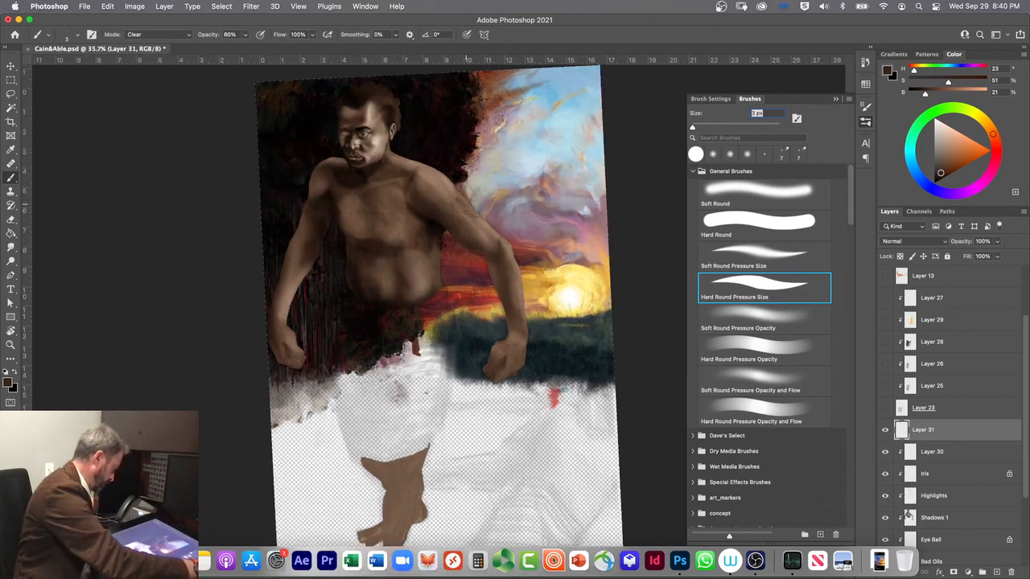
scroll(466, 203, up, 2)
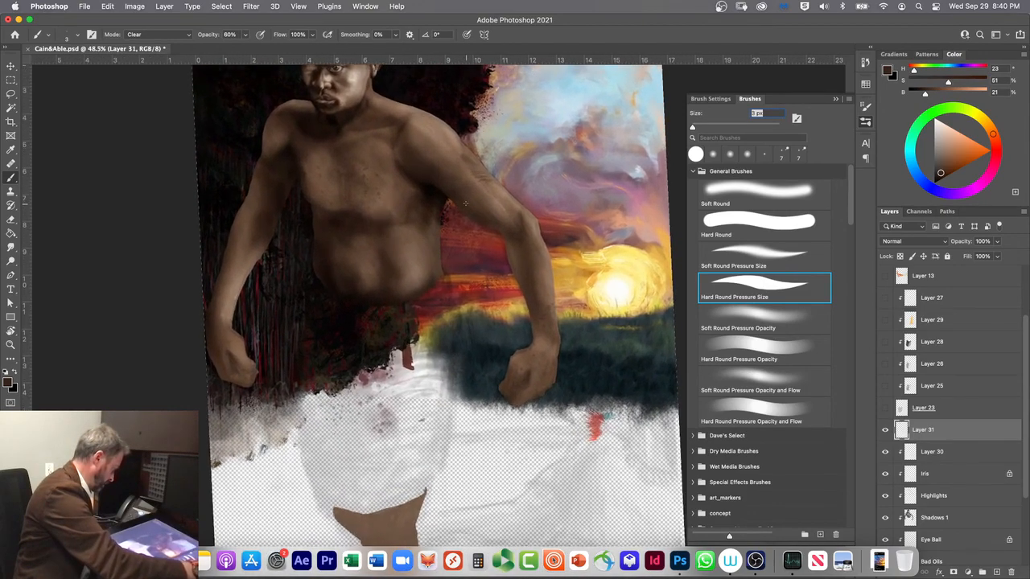
drag(428, 315, 373, 480)
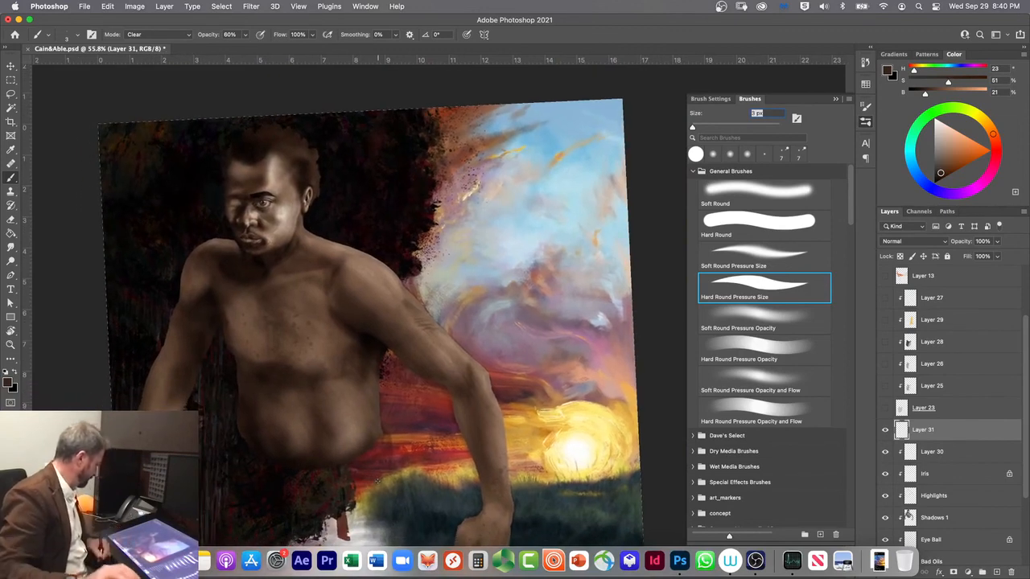